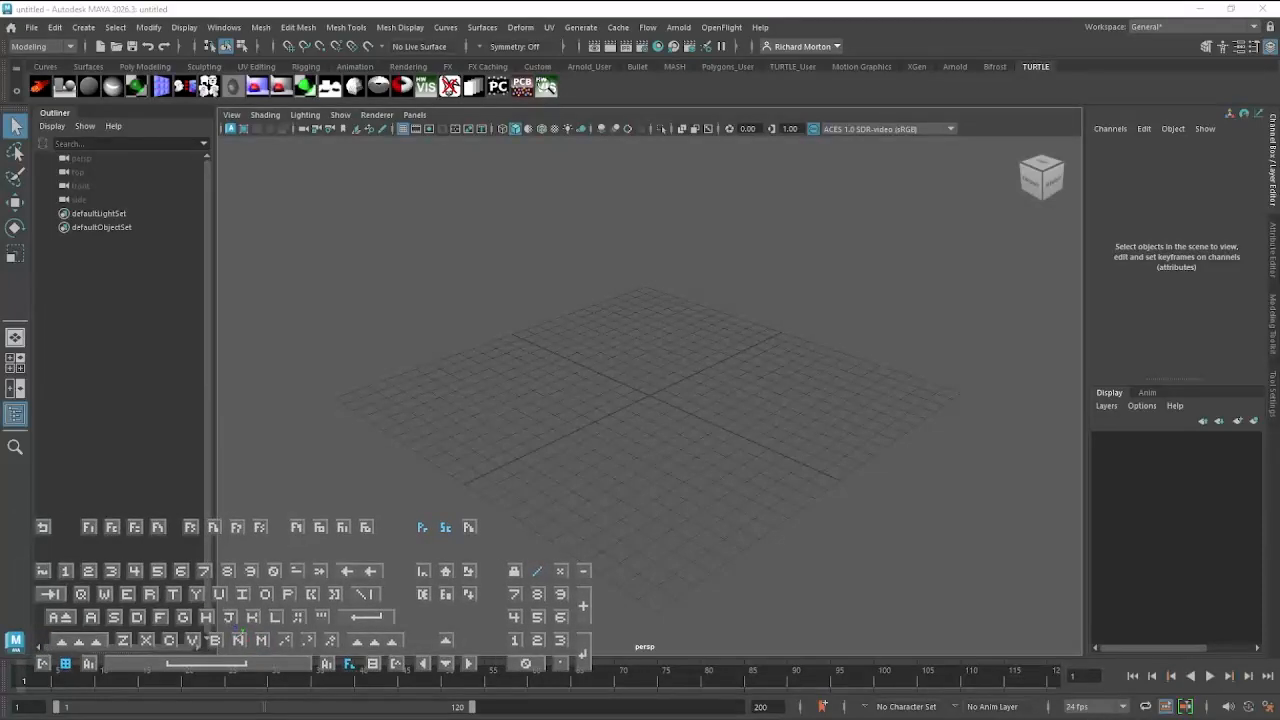
Start a new scene from the home screen
{"action": "left_click", "coordinate": [12, 28]}
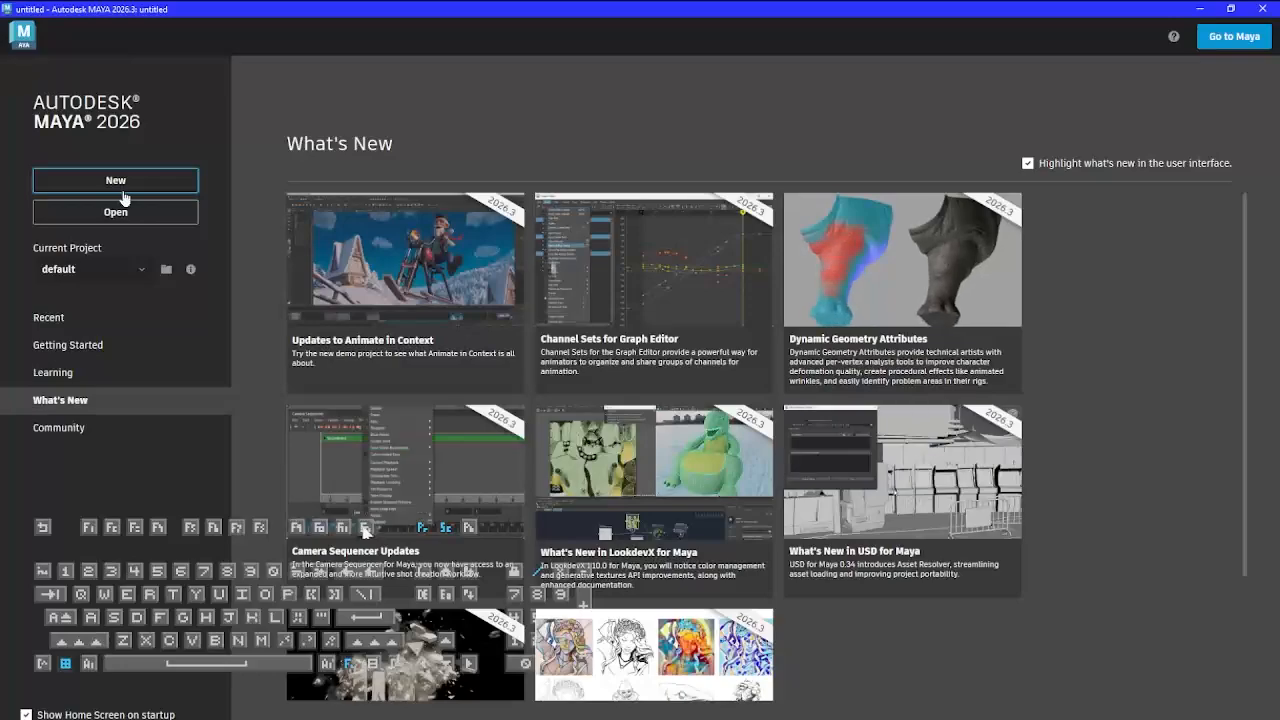
{"action": "left_click", "coordinate": [117, 180]}
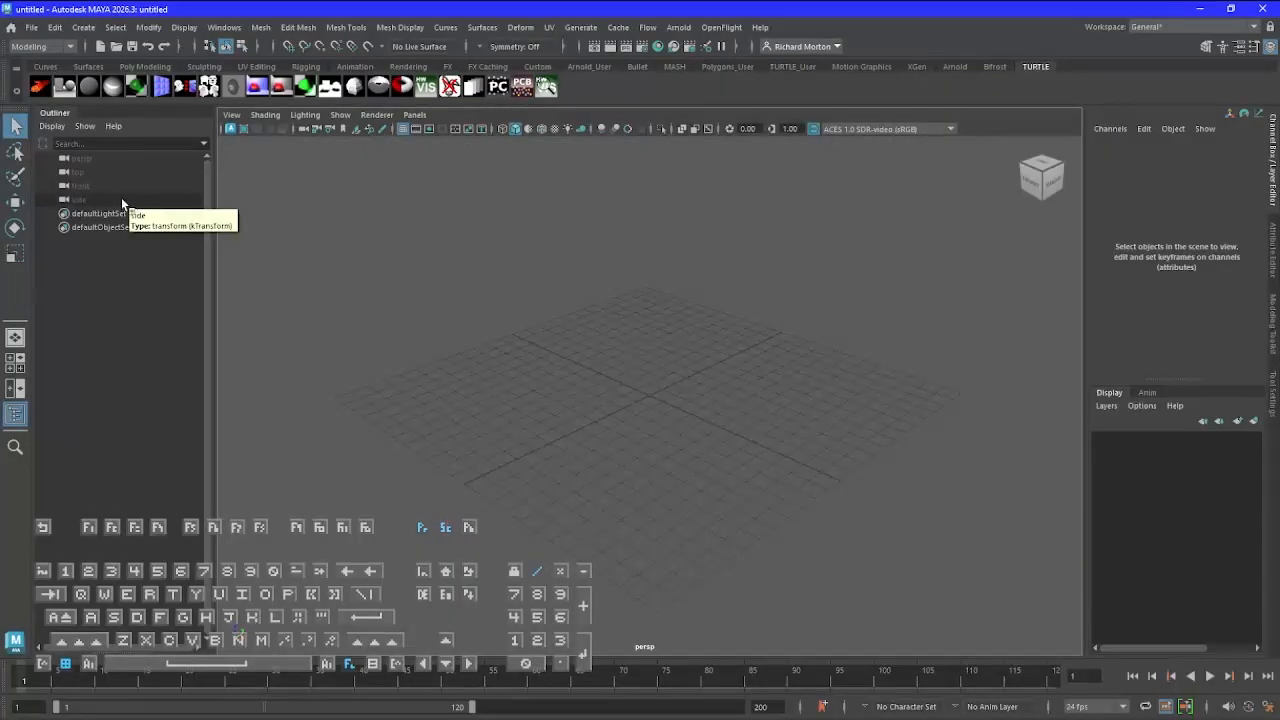
Create a new project in the Project Window and name it Tutorial Videos
{"action": "left_click", "coordinate": [31, 27]}
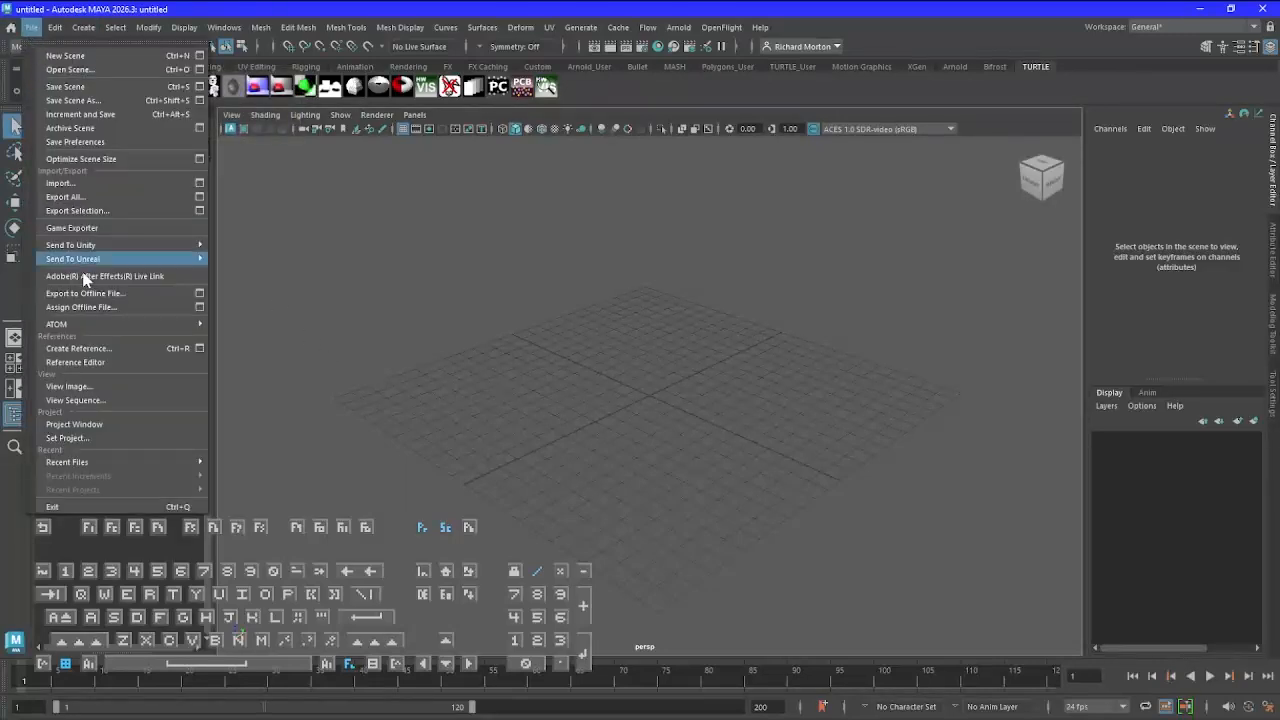
{"action": "left_click", "coordinate": [124, 423]}
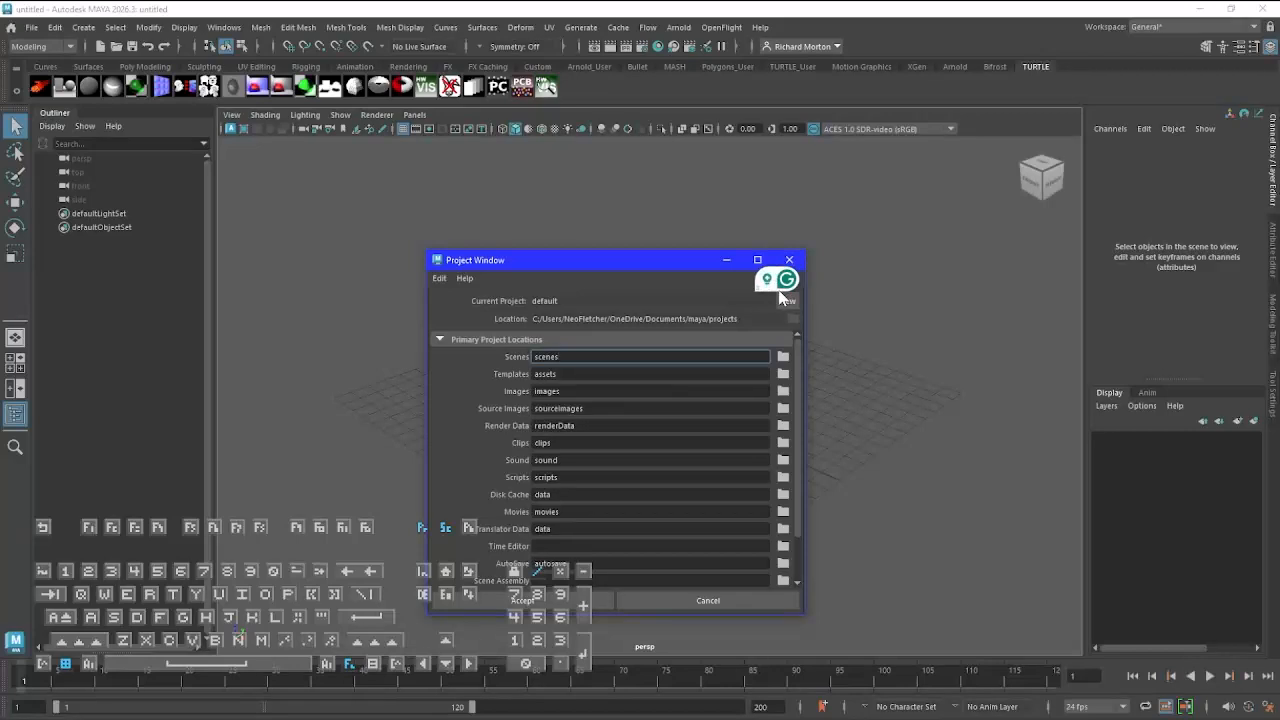
{"action": "left_click_drag", "start_coordinate": [778, 282], "coordinate": [417, 611]}
{"action": "left_click", "coordinate": [789, 302]}
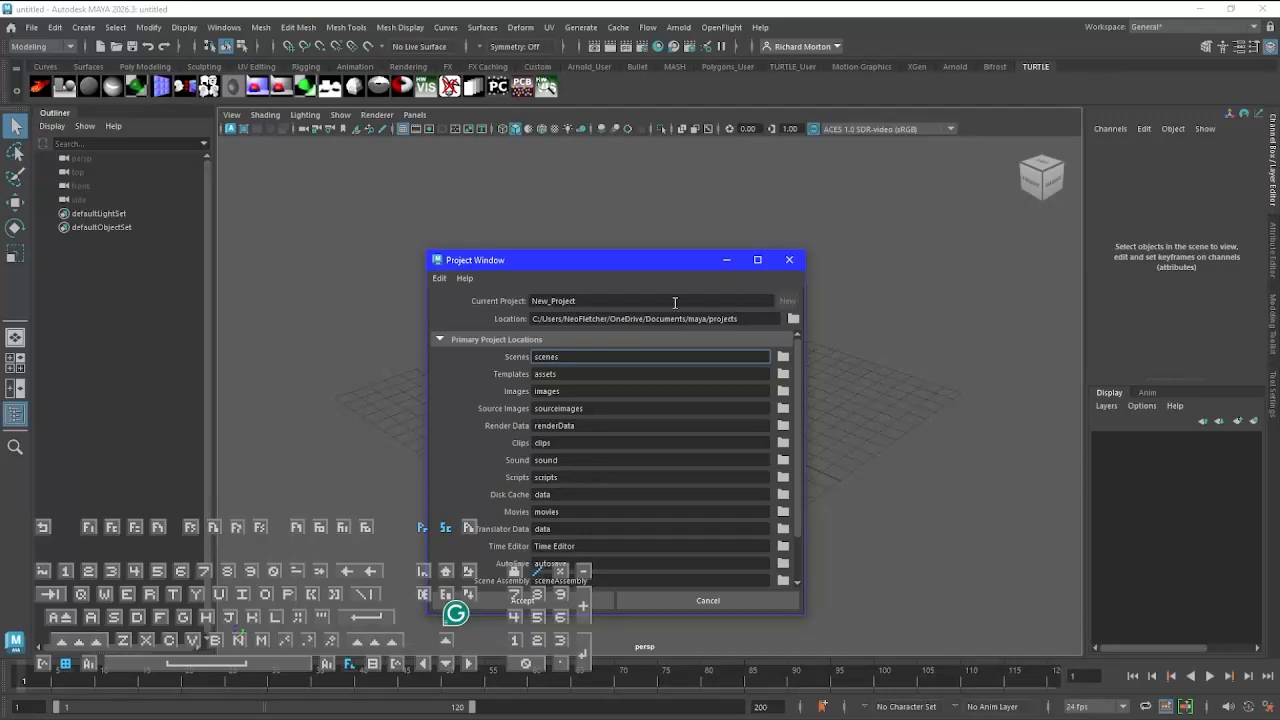
{"action": "left_click", "coordinate": [584, 301]}
{"action": "double_click", "coordinate": [584, 301]}
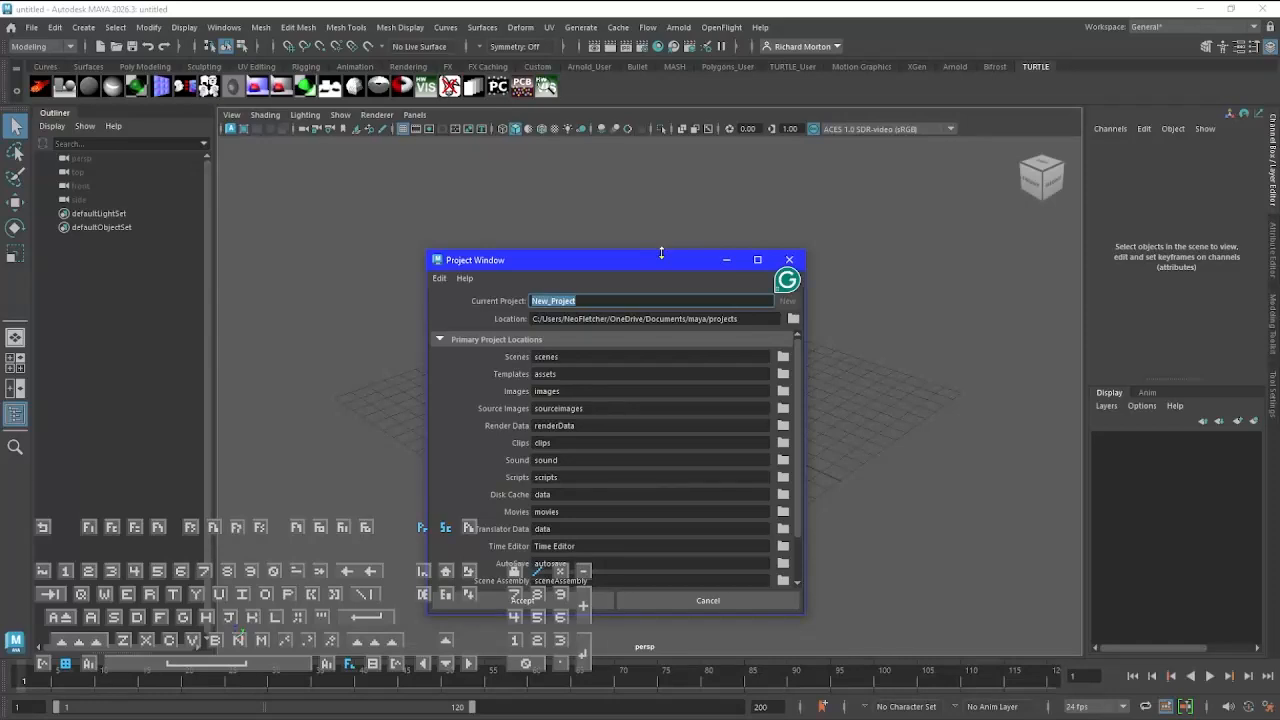
{"action": "type", "text": "Tutorial "}
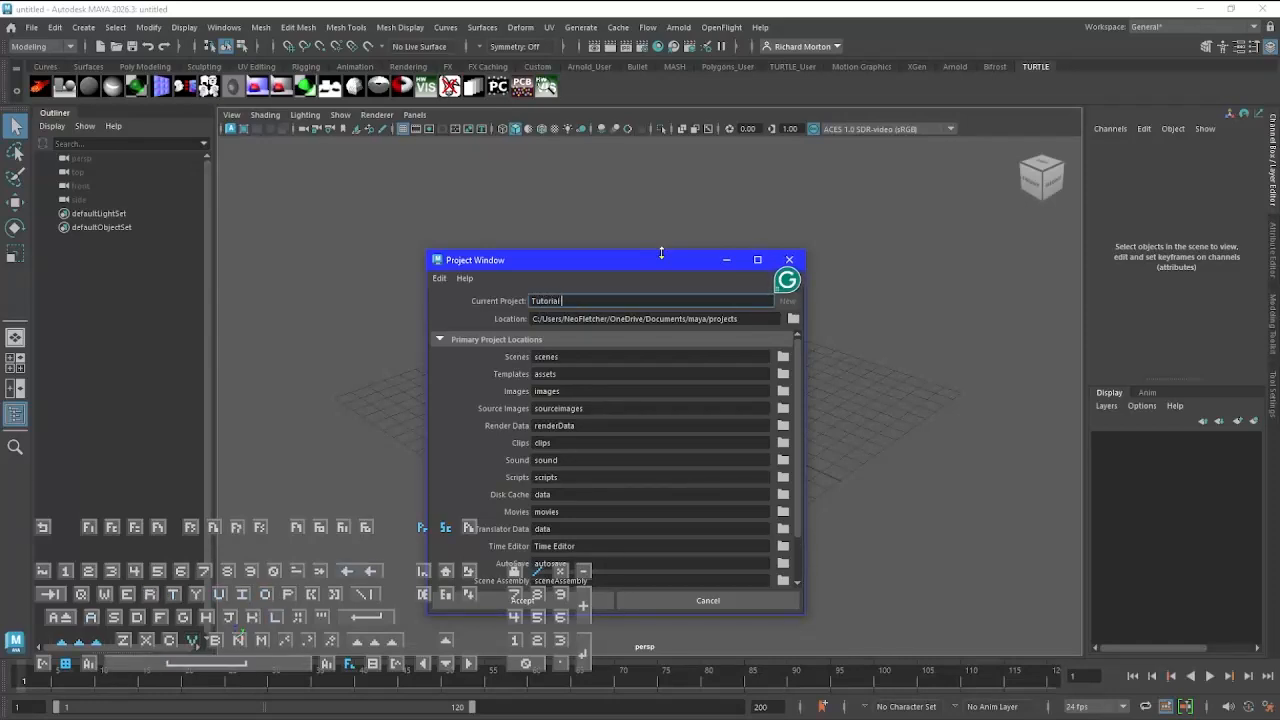
{"action": "type", "text": "Videos"}
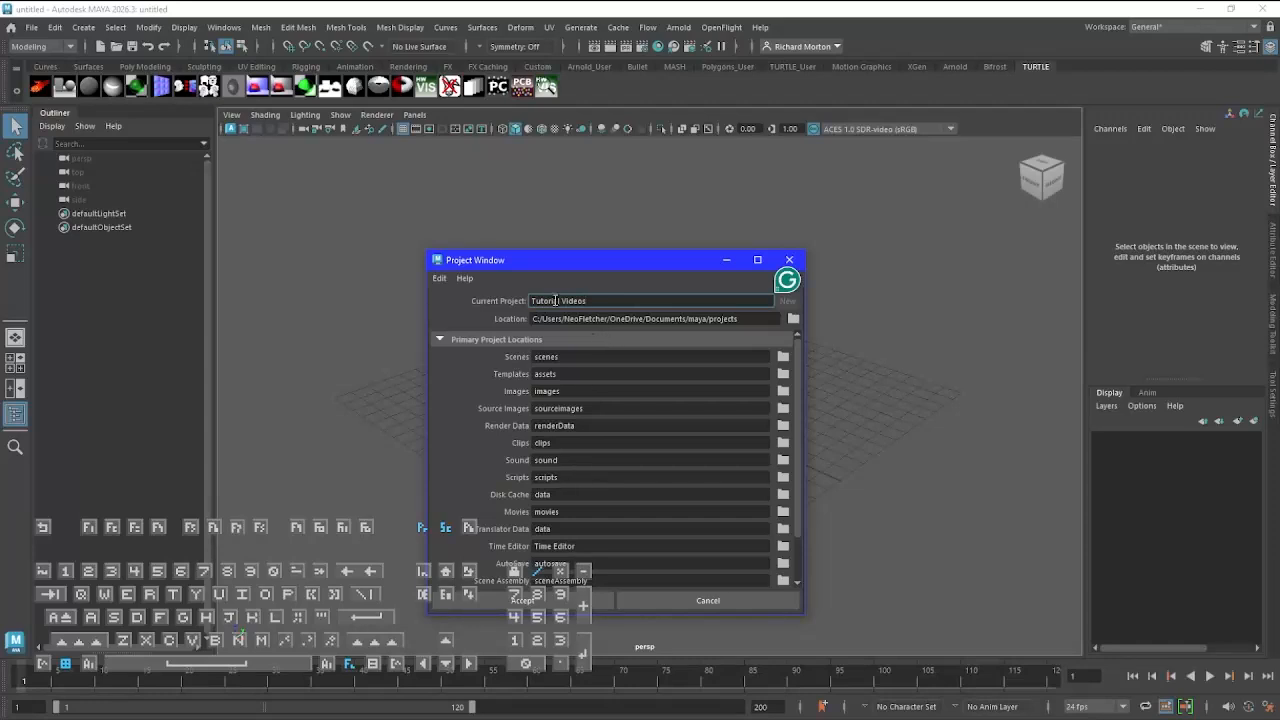
Set the project location to the 3D Modeling & Rendering folder inside 1_COD on the I: drive and accept the project
{"action": "left_click", "coordinate": [793, 319]}
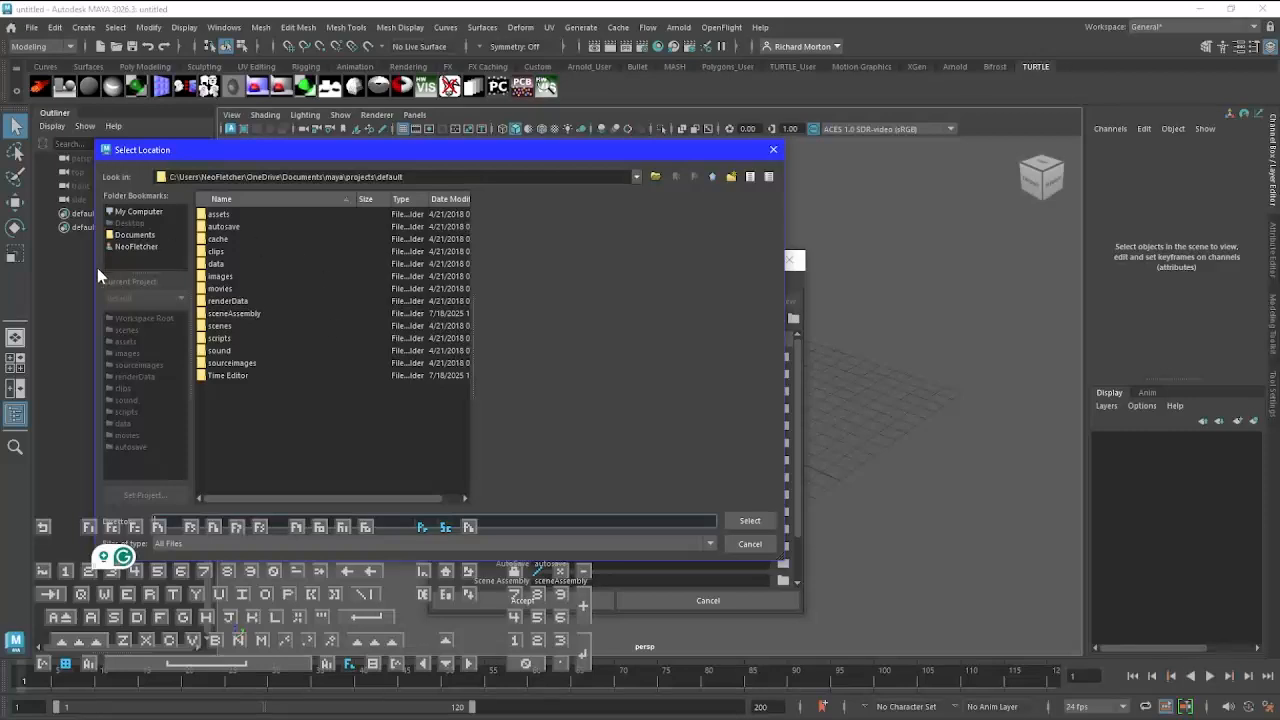
{"action": "left_click", "coordinate": [155, 211]}
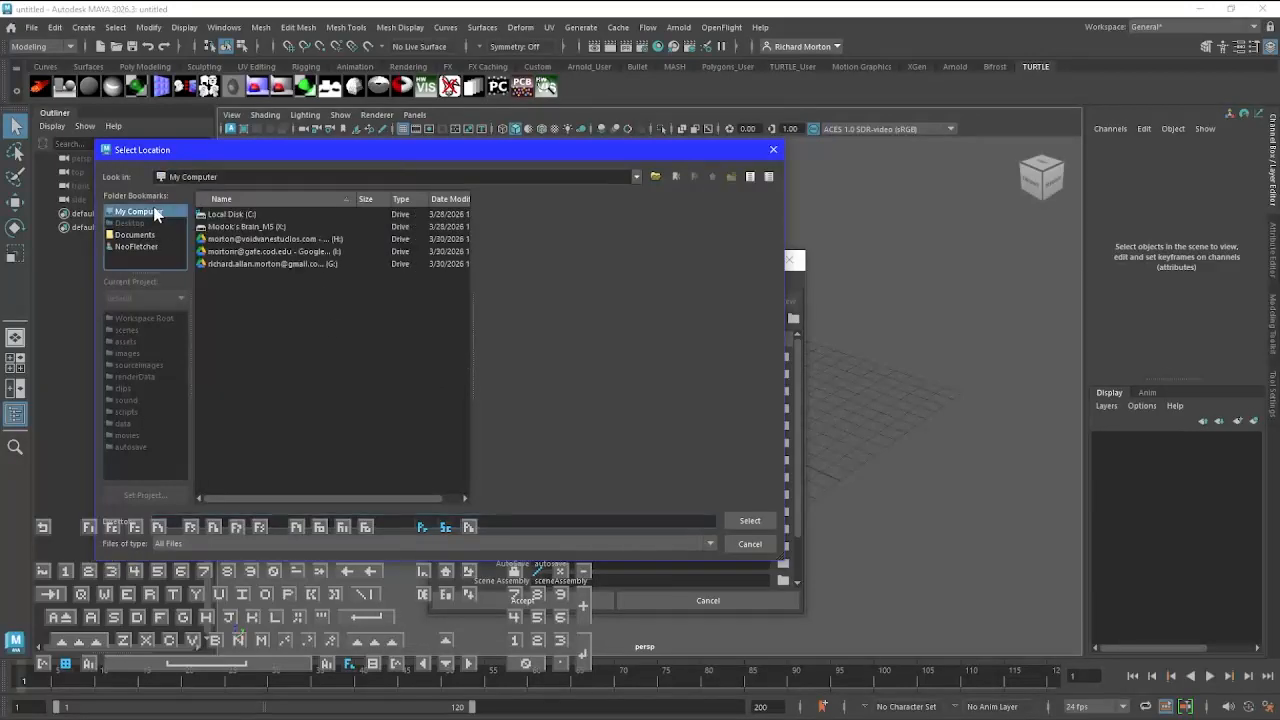
{"action": "double_click", "coordinate": [270, 253]}
{"action": "double_click", "coordinate": [247, 215]}
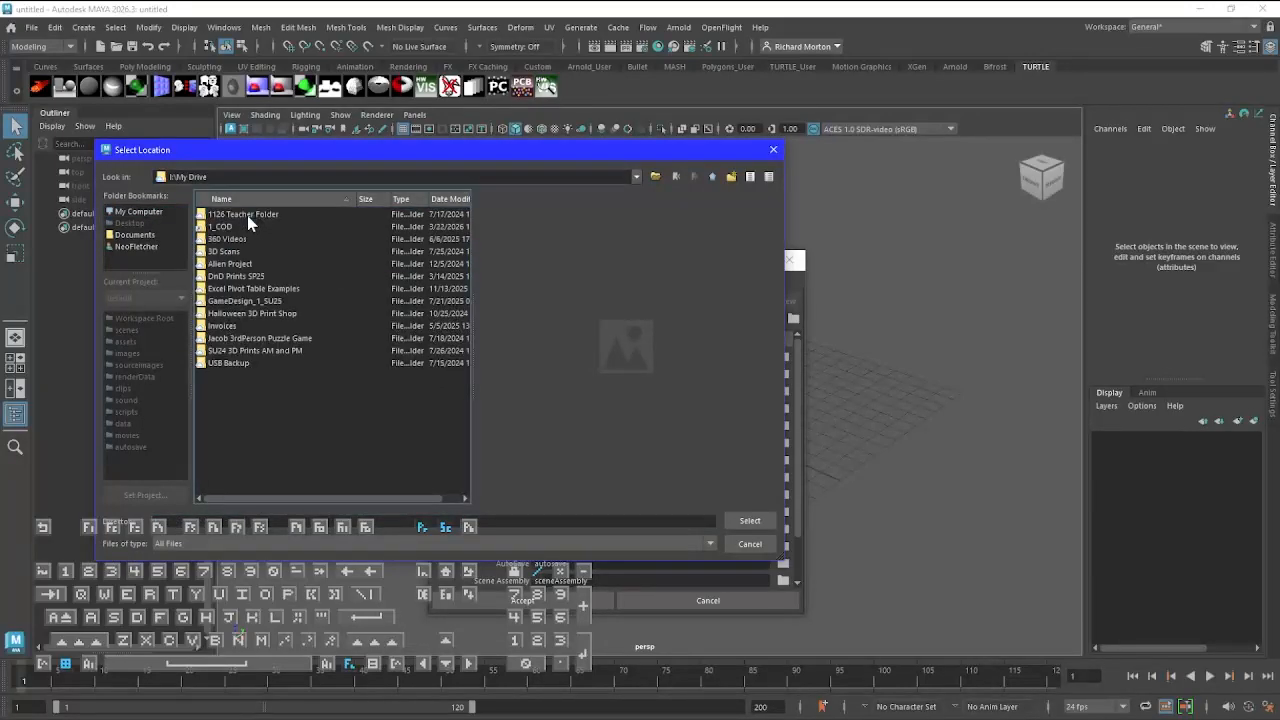
{"action": "double_click", "coordinate": [241, 227]}
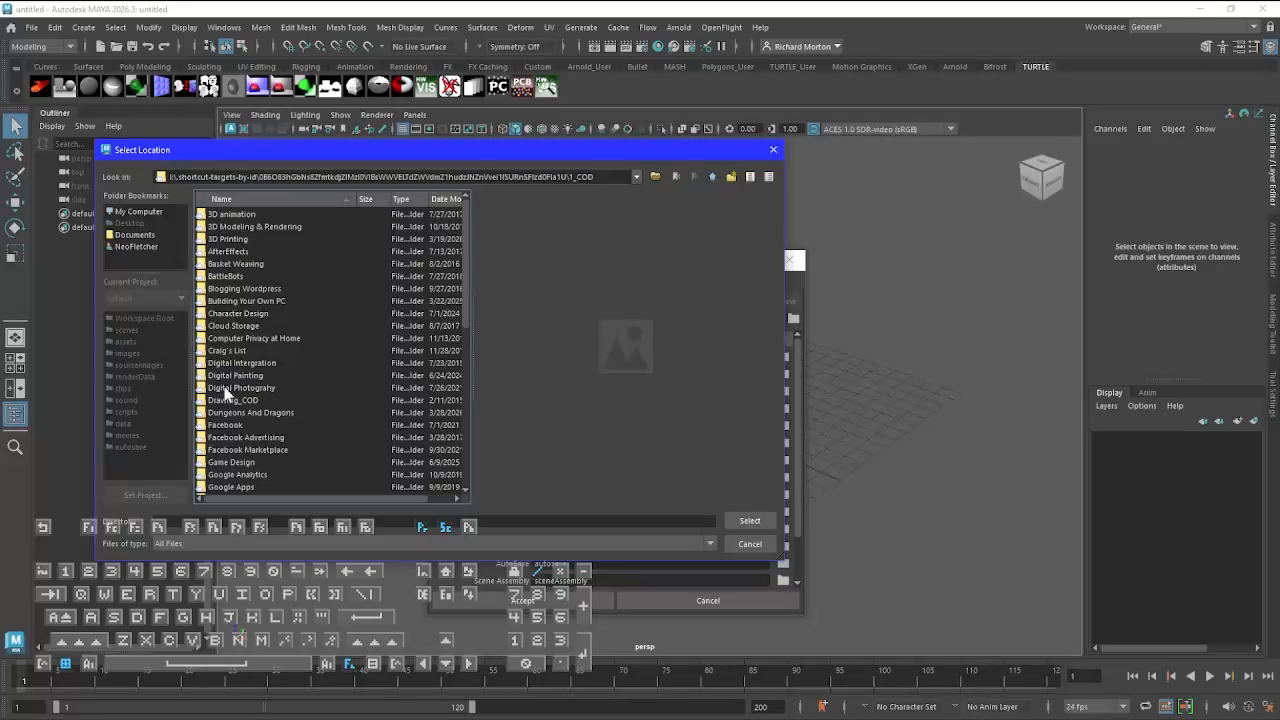
{"action": "double_click", "coordinate": [260, 228]}
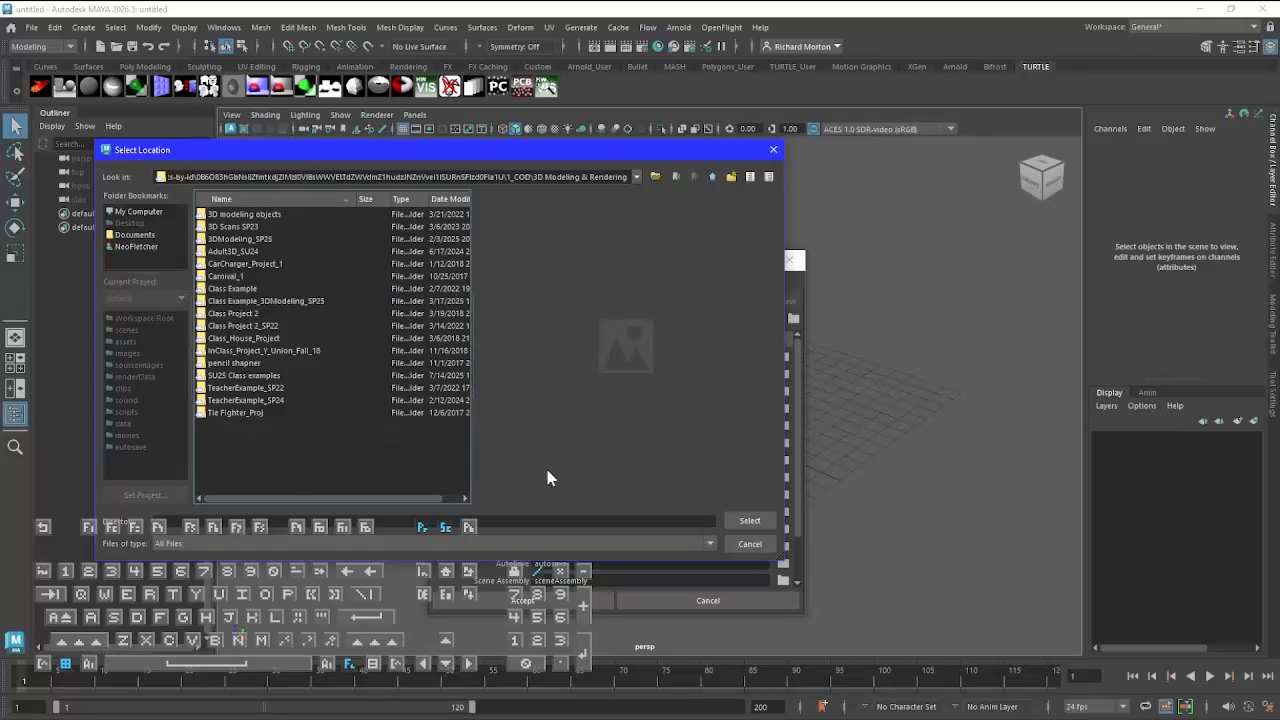
{"action": "left_click", "coordinate": [743, 518]}
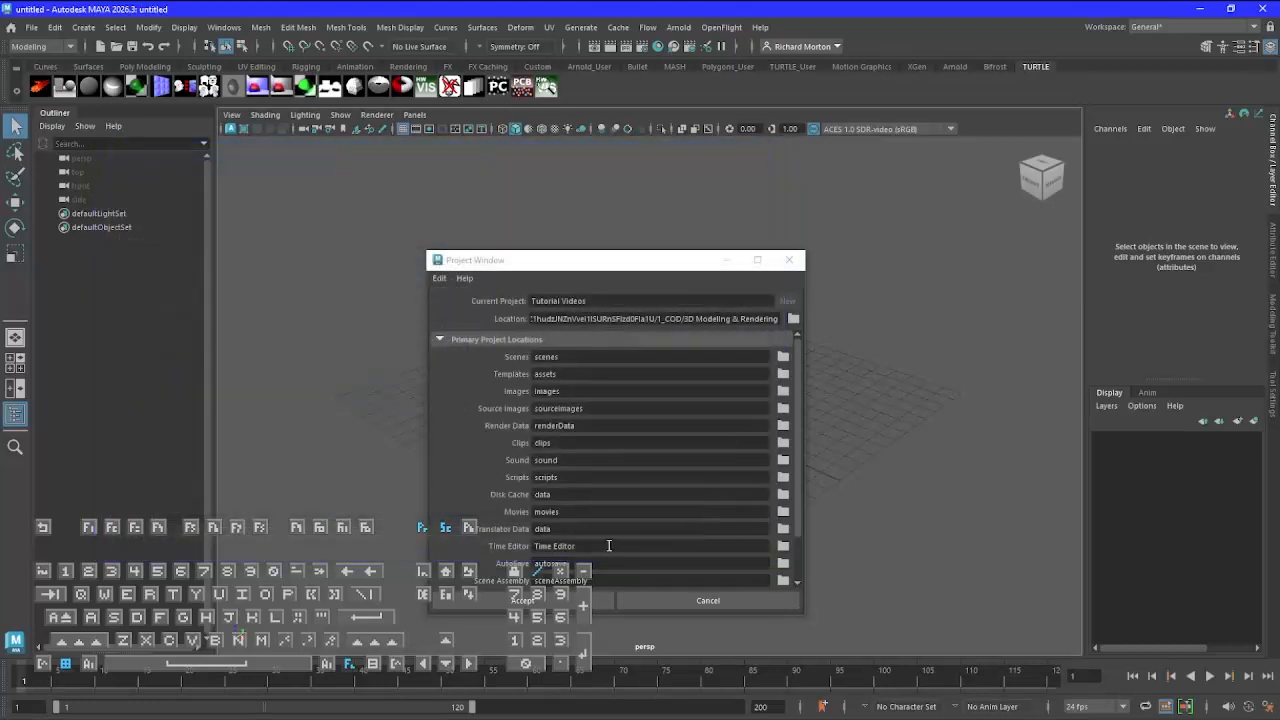
{"action": "left_click", "coordinate": [518, 601]}
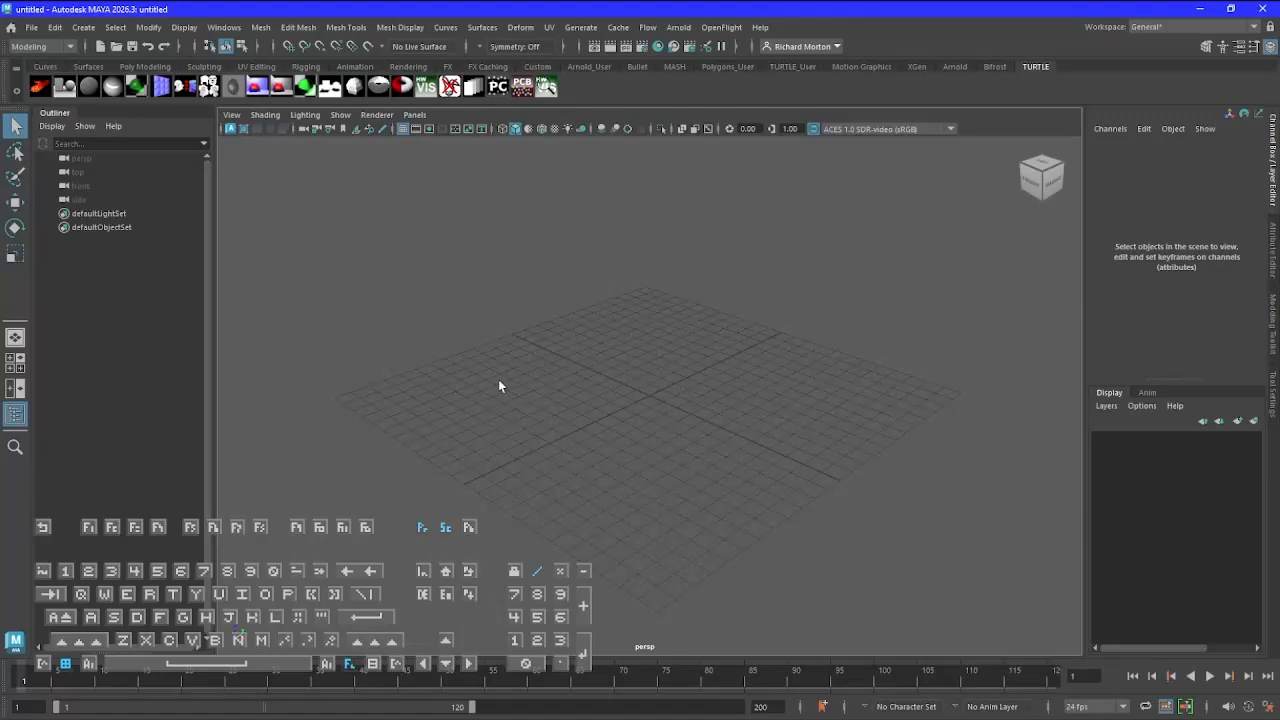
Save the scene as a Maya Binary file named Food Marker Project in the project's scenes folder
{"action": "left_click", "coordinate": [34, 30]}
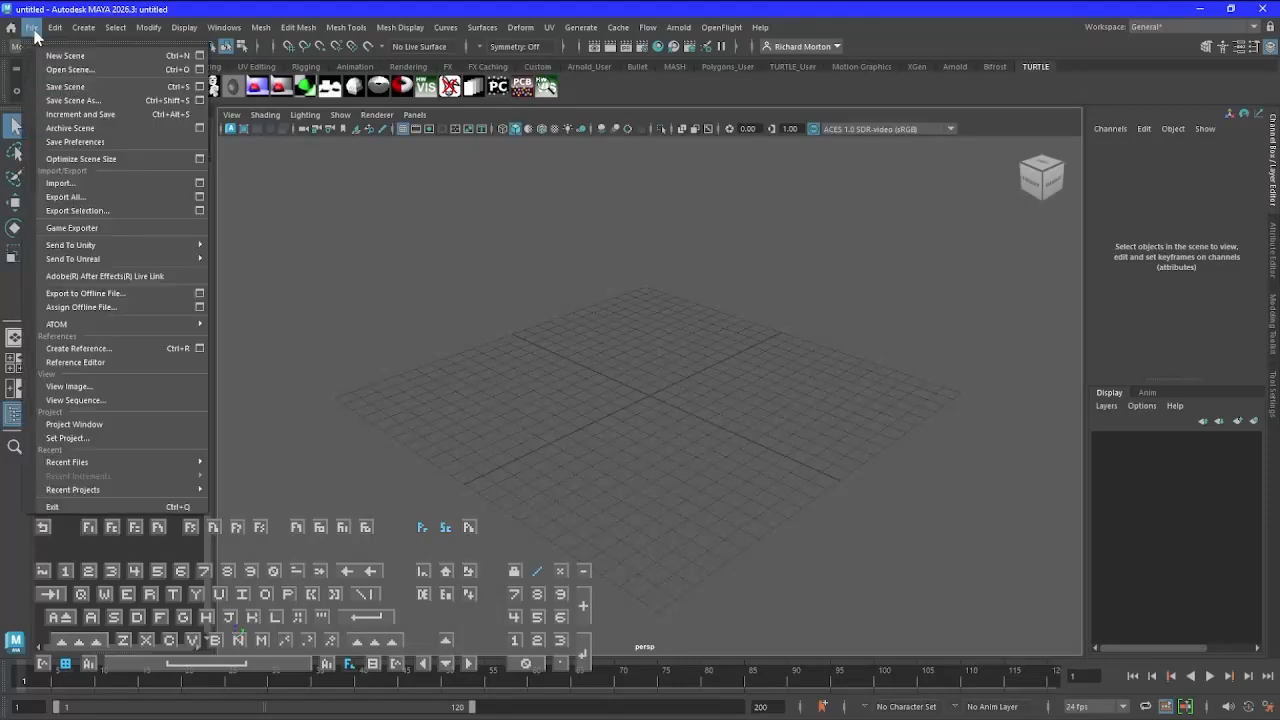
{"action": "left_click", "coordinate": [72, 100]}
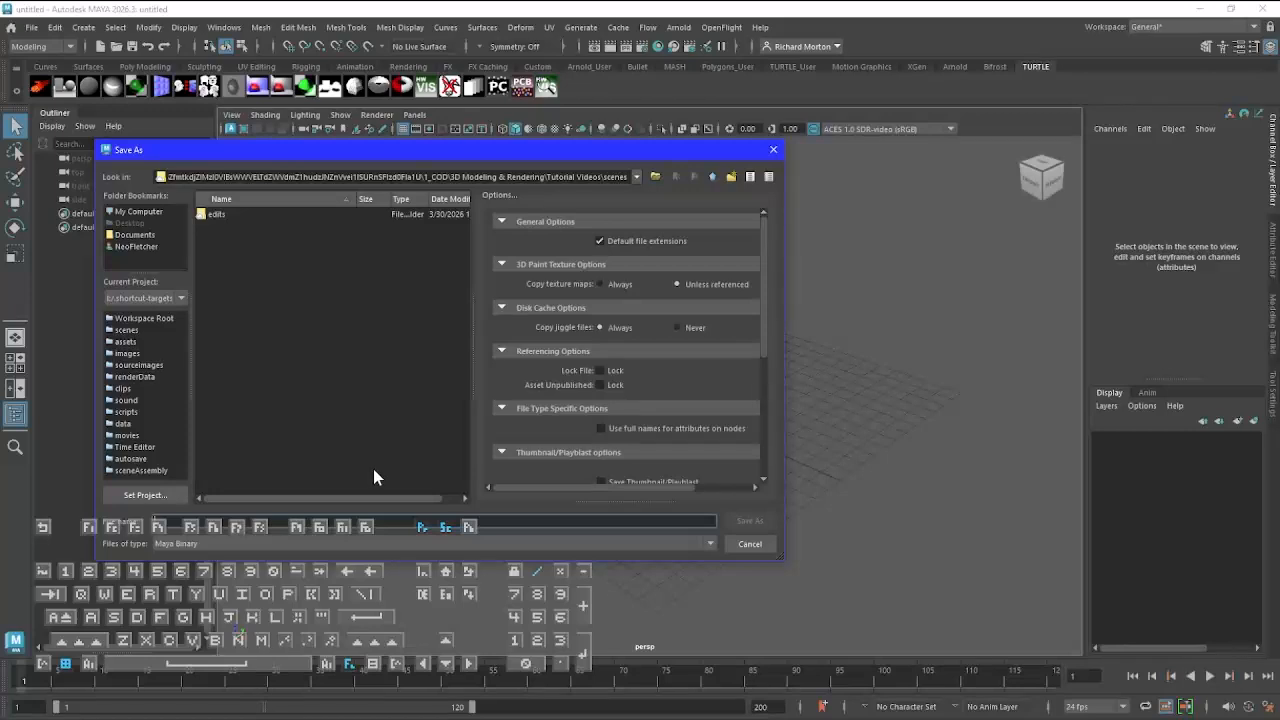
{"action": "type", "text": "Food M"}
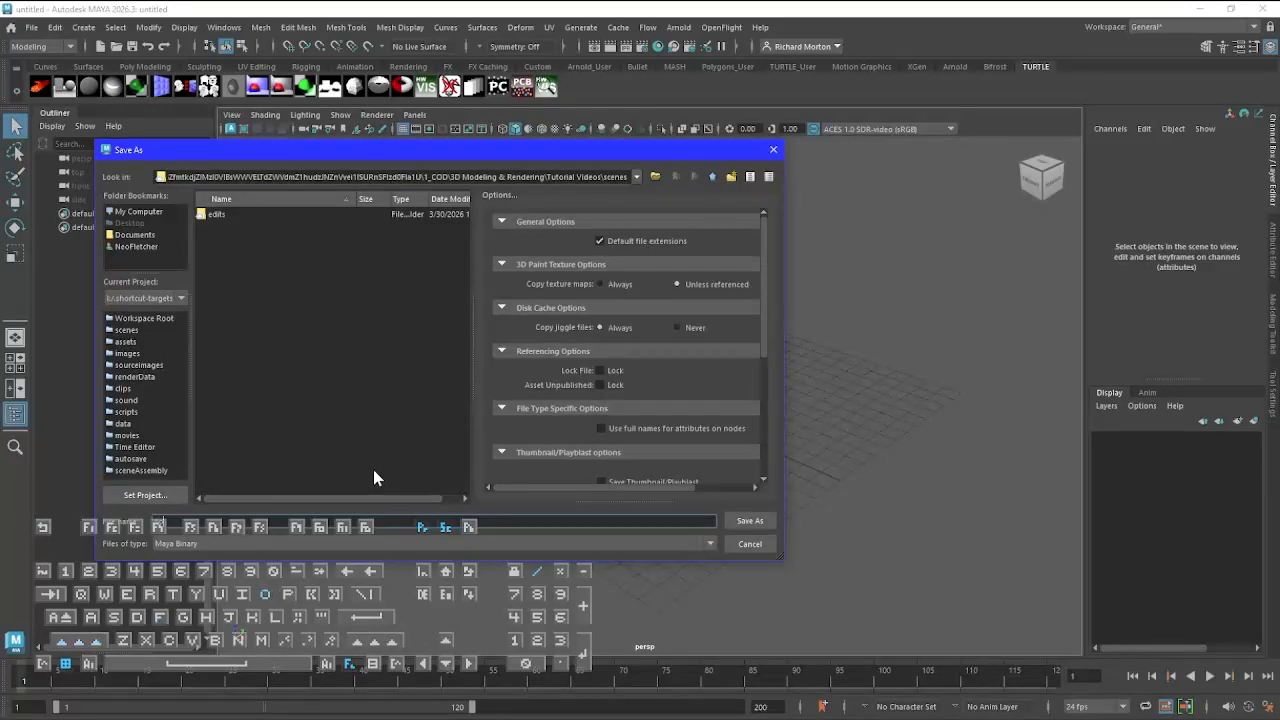
{"action": "type", "text": "arker R"}
{"action": "type", "text": "ect"}
{"action": "left_click", "coordinate": [748, 522]}
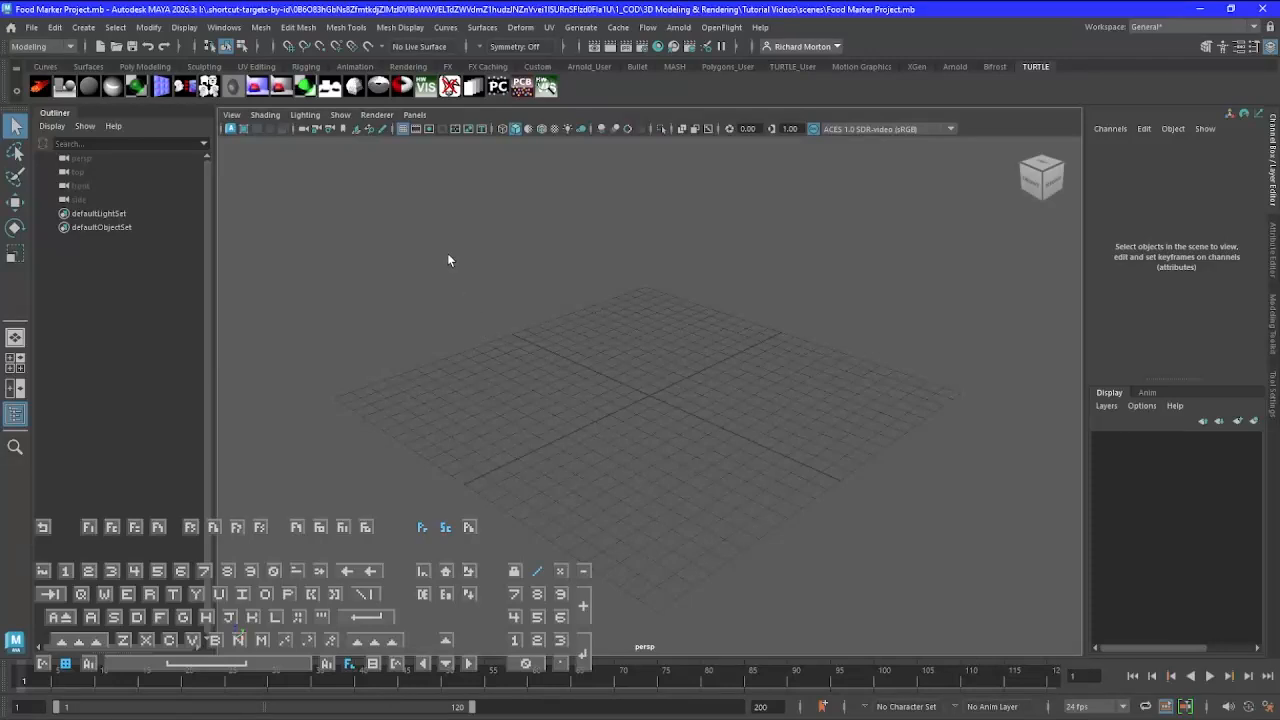
Create a polygon plane at the origin of the scene
{"action": "left_click", "coordinate": [144, 66]}
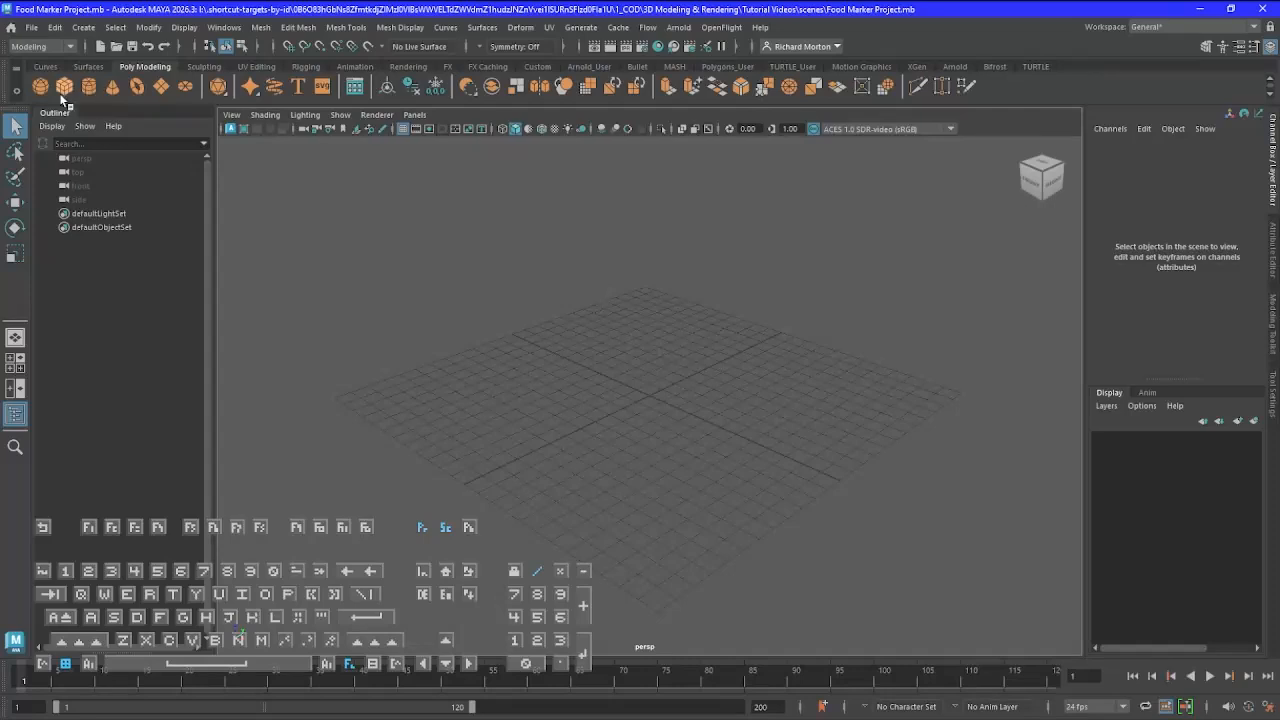
{"action": "left_click", "coordinate": [163, 89]}
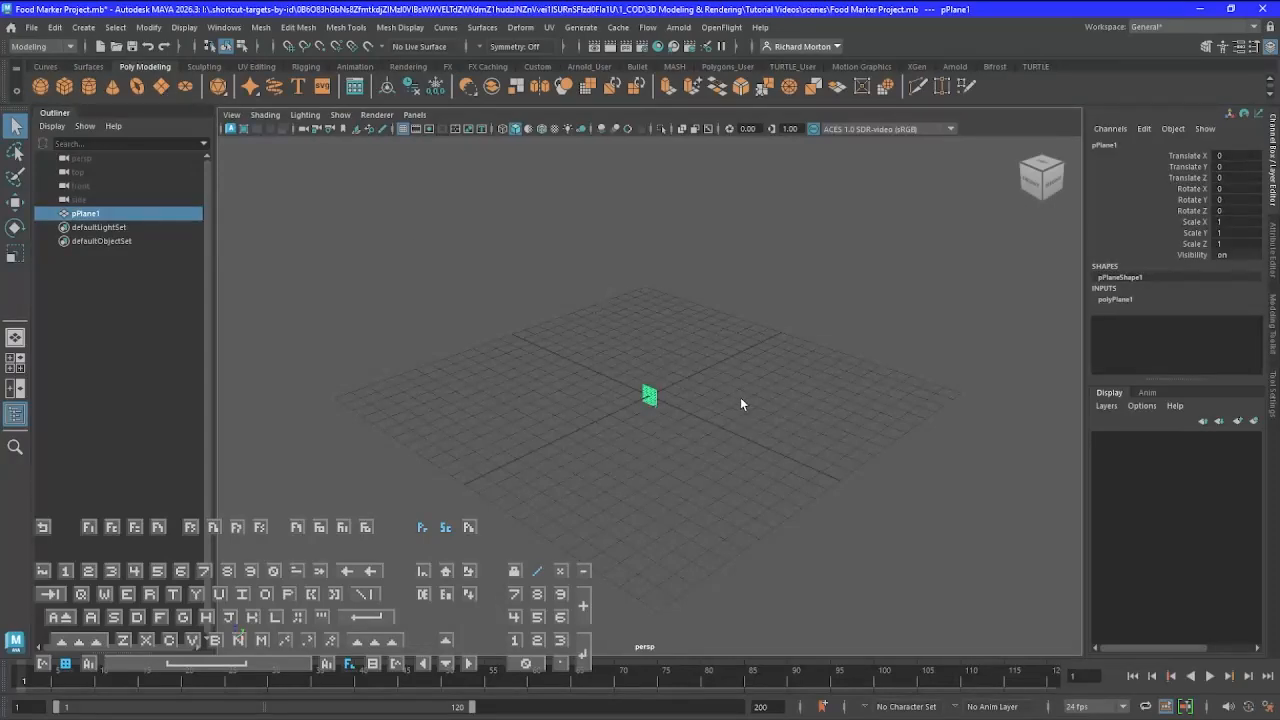
{"action": "key", "text": "f"}
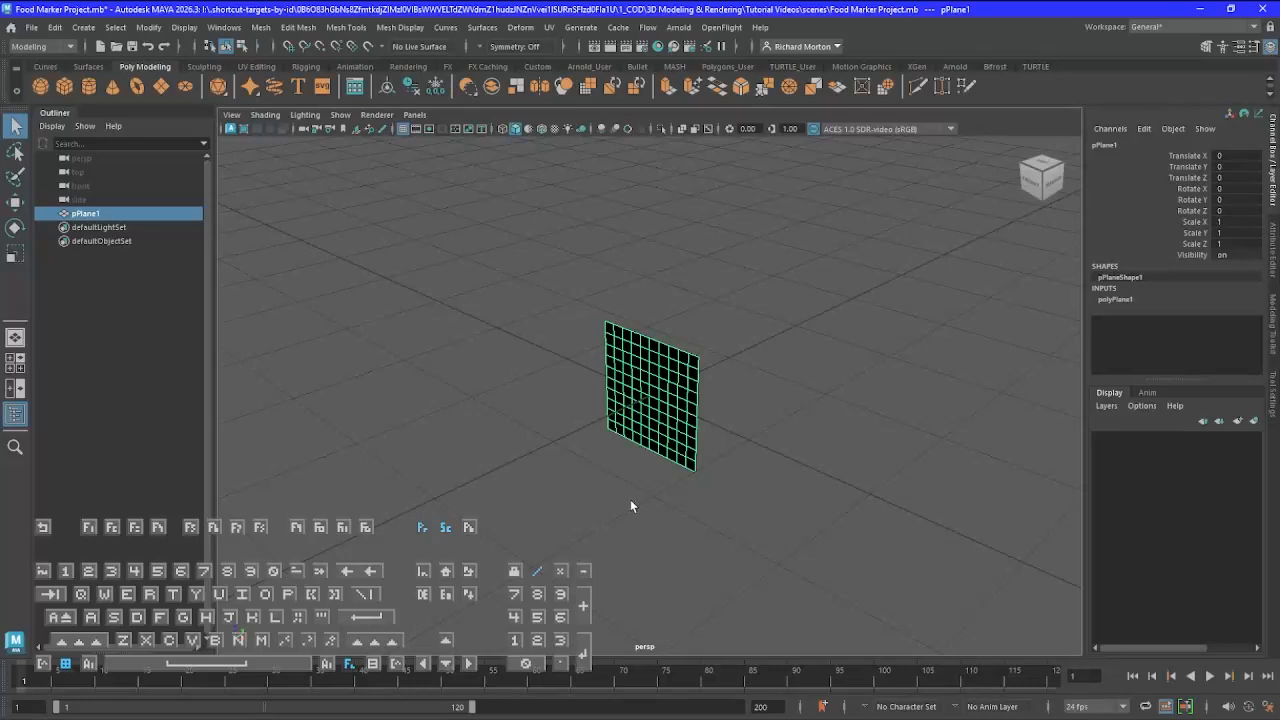
{"action": "left_click_drag", "start_coordinate": [610, 493], "coordinate": [894, 523], "text": "alt"}
{"action": "left_click_drag", "start_coordinate": [452, 613], "coordinate": [385, 600], "text": "alt"}
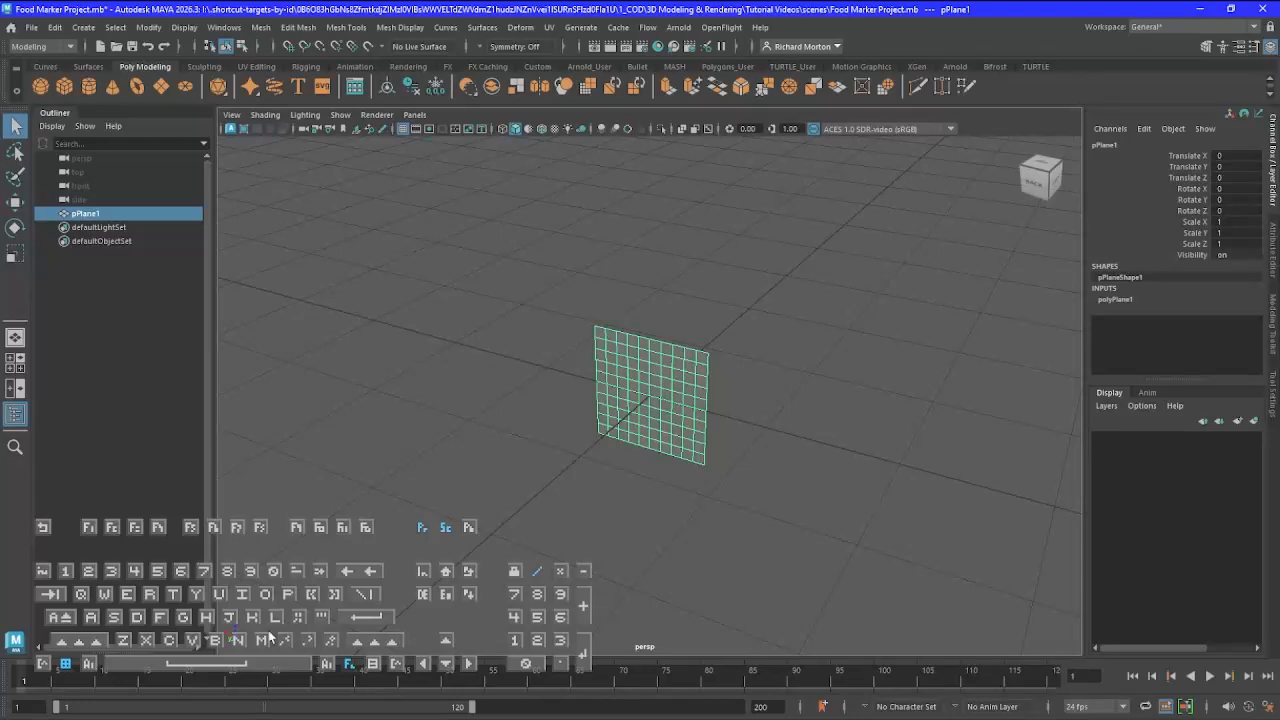
{"action": "mouse_move", "coordinate": [271, 635]}
{"action": "left_mouse_down", "text": "alt"}
{"action": "mouse_move", "coordinate": [374, 645]}
{"action": "mouse_move", "coordinate": [415, 600]}
{"action": "mouse_move", "coordinate": [268, 637]}
{"action": "left_mouse_up", "text": "alt"}
{"action": "left_click_drag", "start_coordinate": [568, 553], "coordinate": [653, 528], "text": "alt"}
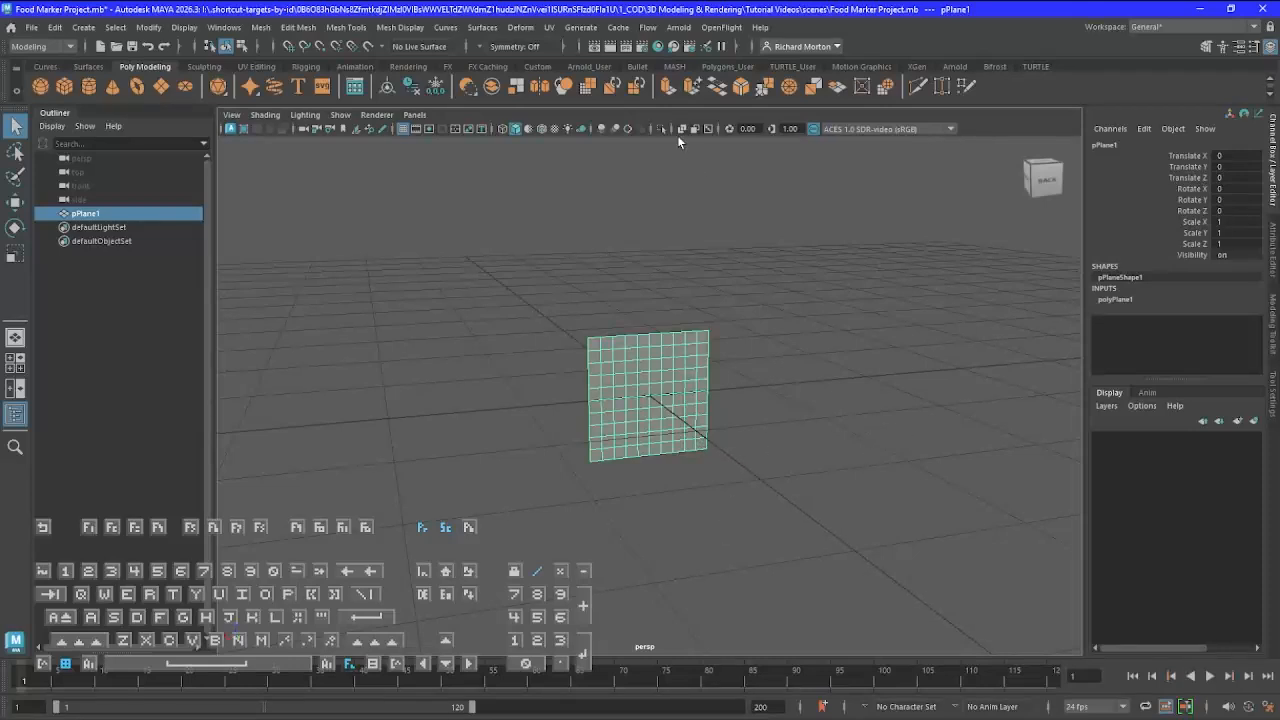
Check the world up axis and working units in the general application preferences, and save the preferences
{"action": "left_click", "coordinate": [230, 33]}
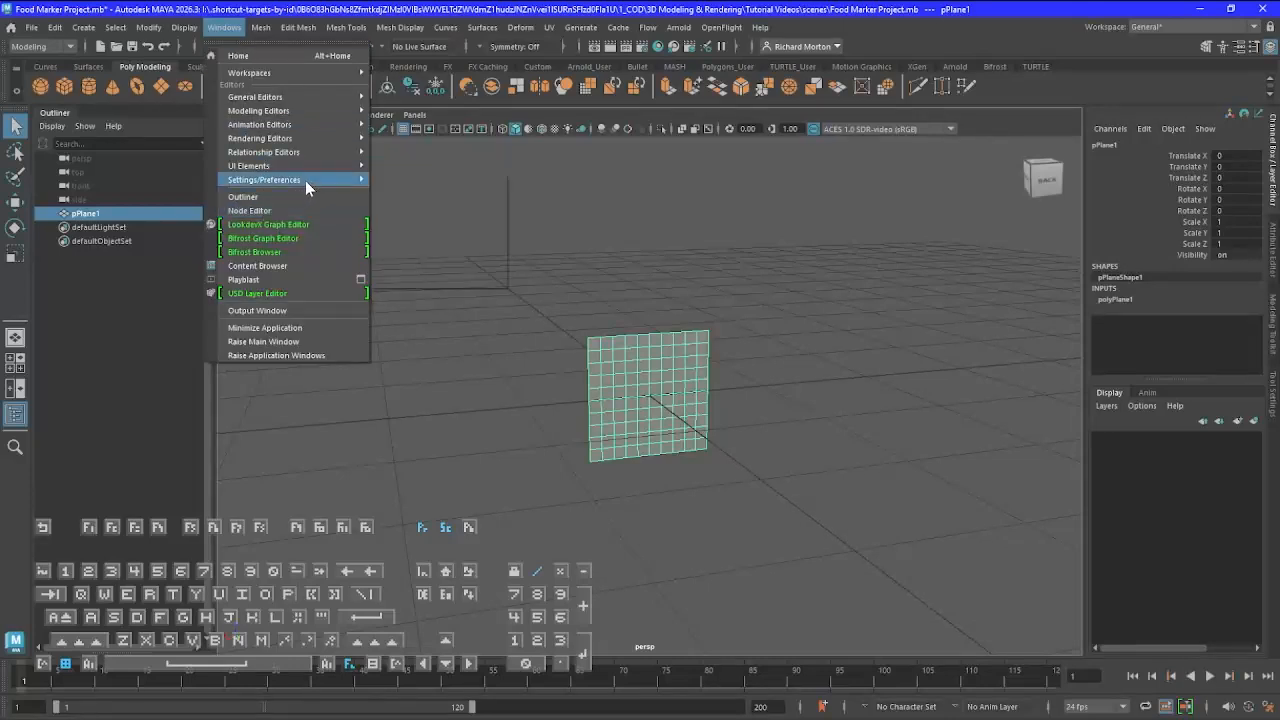
{"action": "mouse_move", "coordinate": [310, 180]}
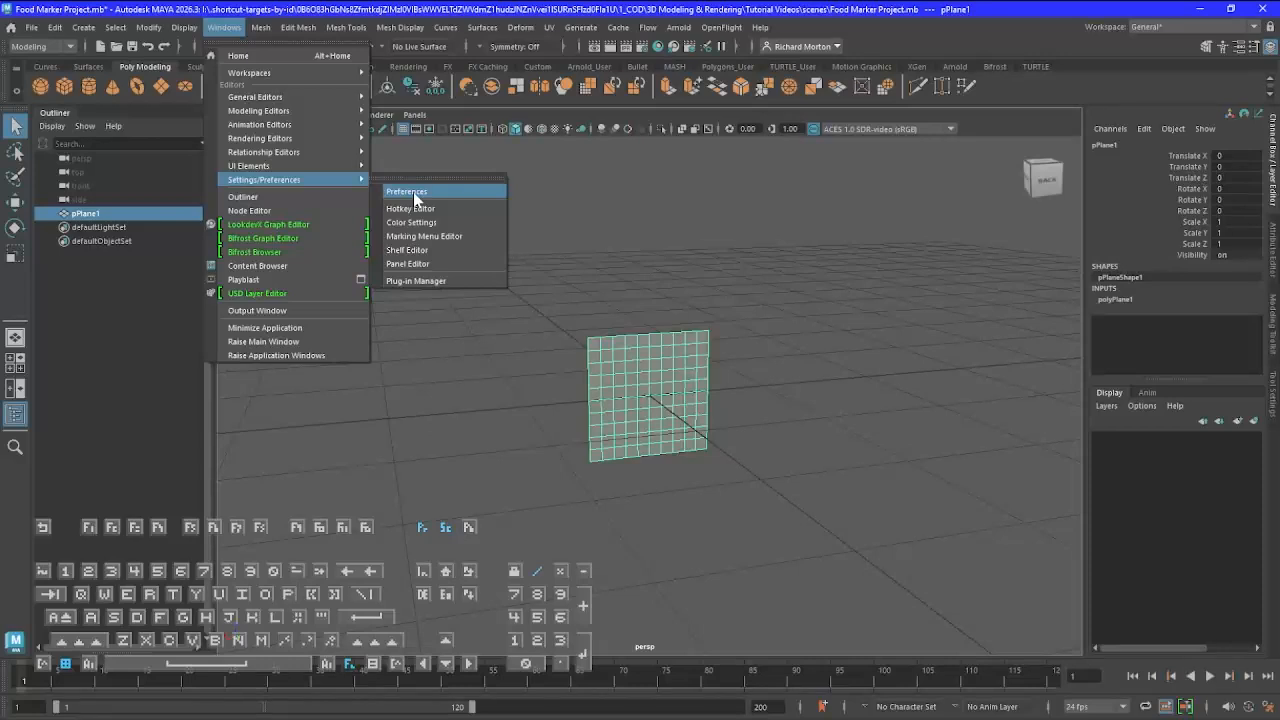
{"action": "left_click", "coordinate": [414, 193]}
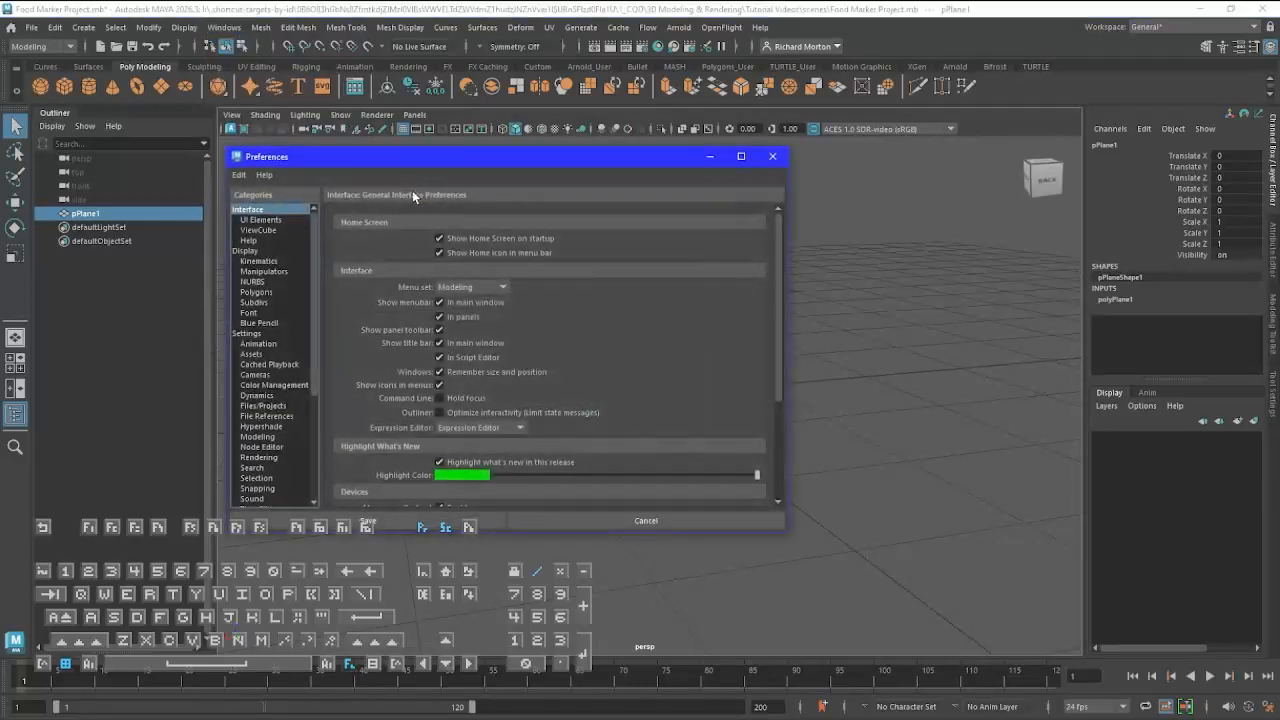
{"action": "left_click", "coordinate": [250, 335]}
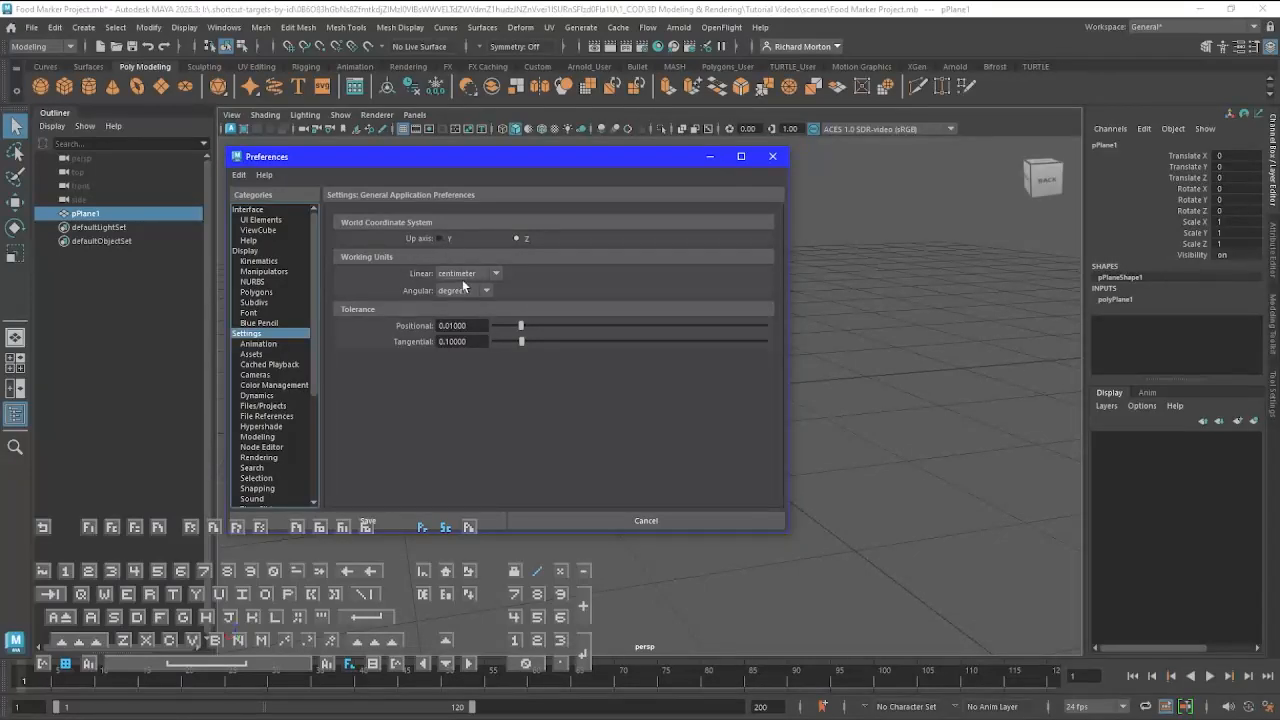
{"action": "left_click", "coordinate": [378, 523]}
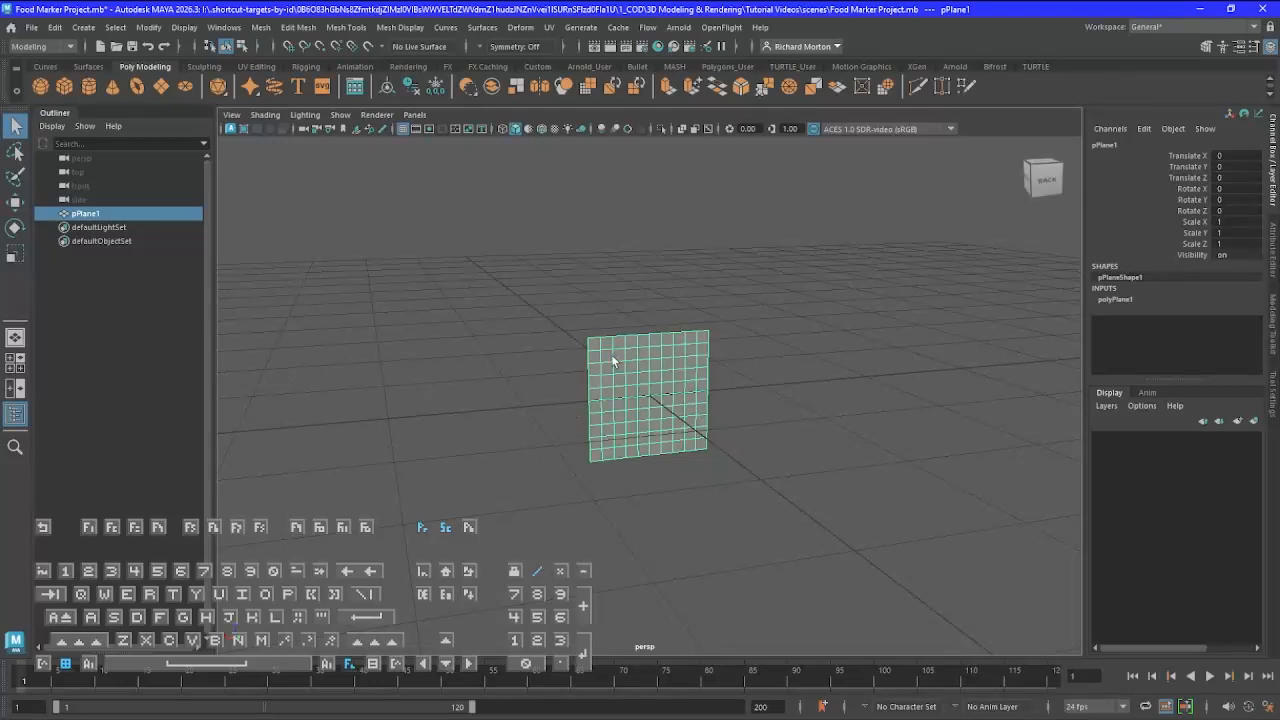
Set the plane's Subdivisions Width and Subdivisions Height both to 1
{"action": "left_click", "coordinate": [1118, 299]}
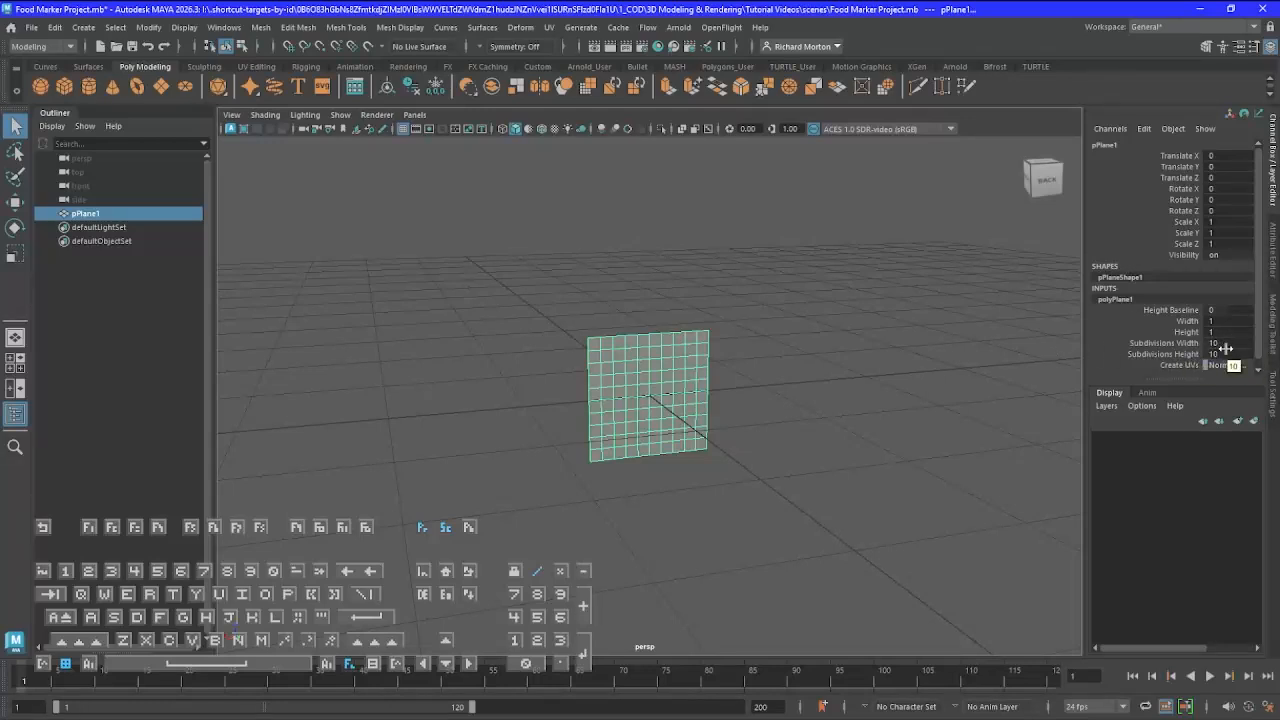
{"action": "double_click", "coordinate": [1222, 343]}
{"action": "type", "text": "1"}
{"action": "key", "text": "Return"}
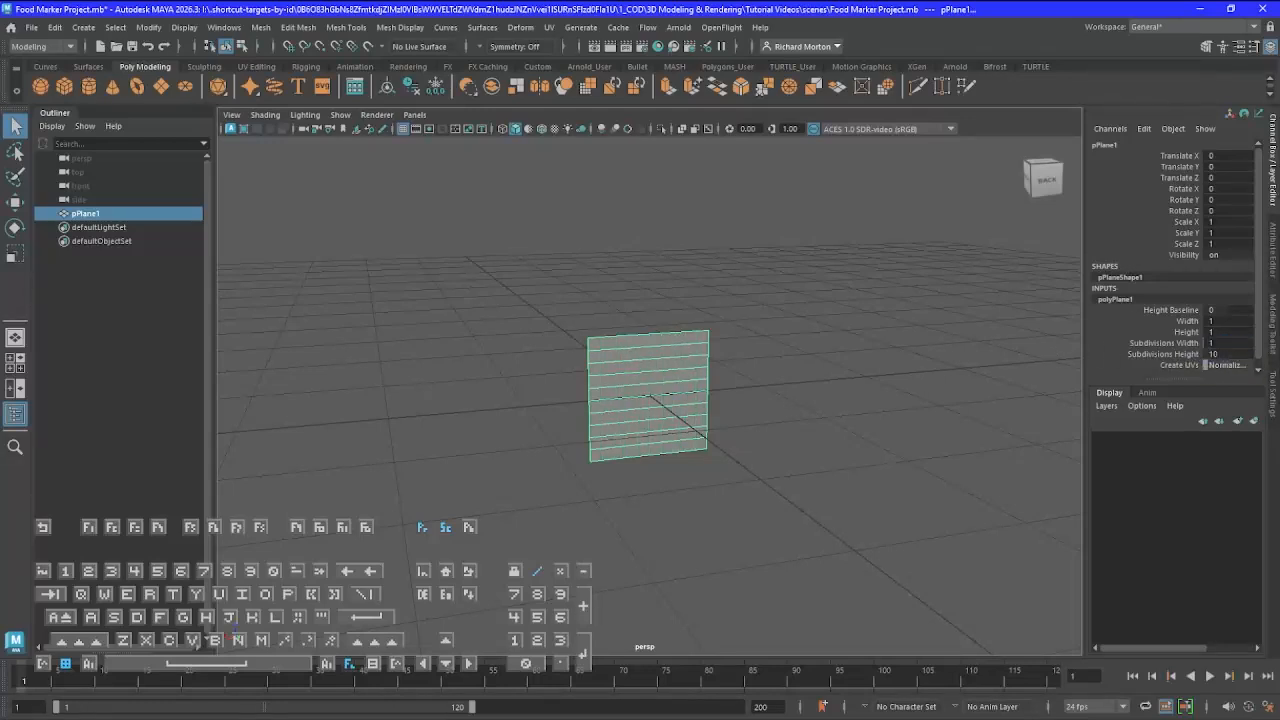
{"action": "left_click", "coordinate": [1232, 354]}
{"action": "type", "text": "1"}
{"action": "key", "text": "Return"}
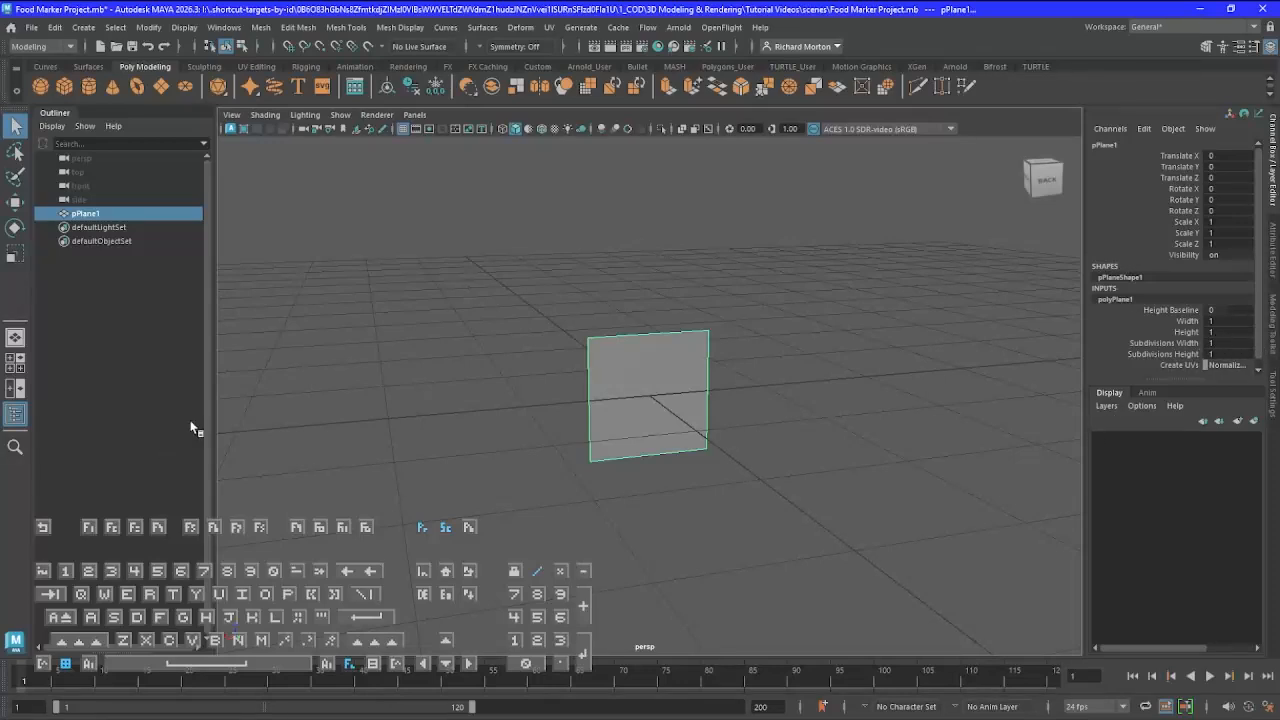
Assign a new Lambert material to the polygon plane
{"action": "scroll", "coordinate": [630, 404], "scroll_direction": "up", "scroll_amount": 3}
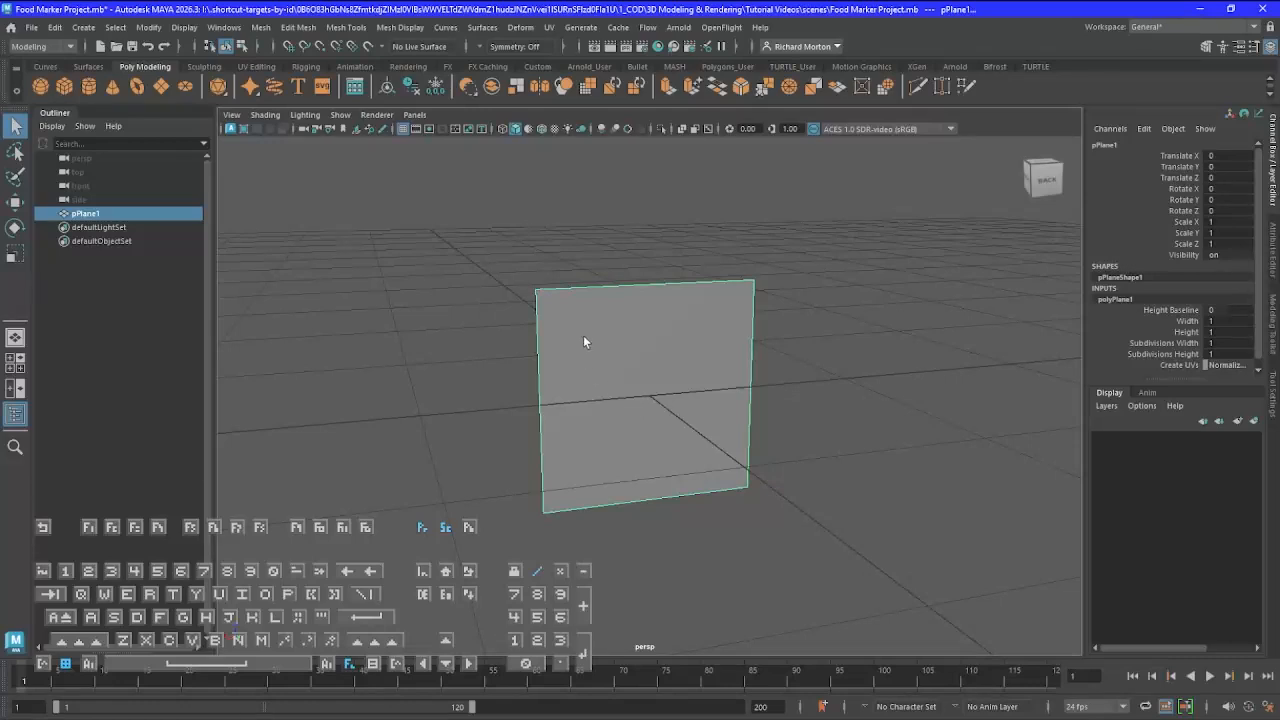
{"action": "scroll", "coordinate": [627, 393], "scroll_direction": "down", "scroll_amount": 2}
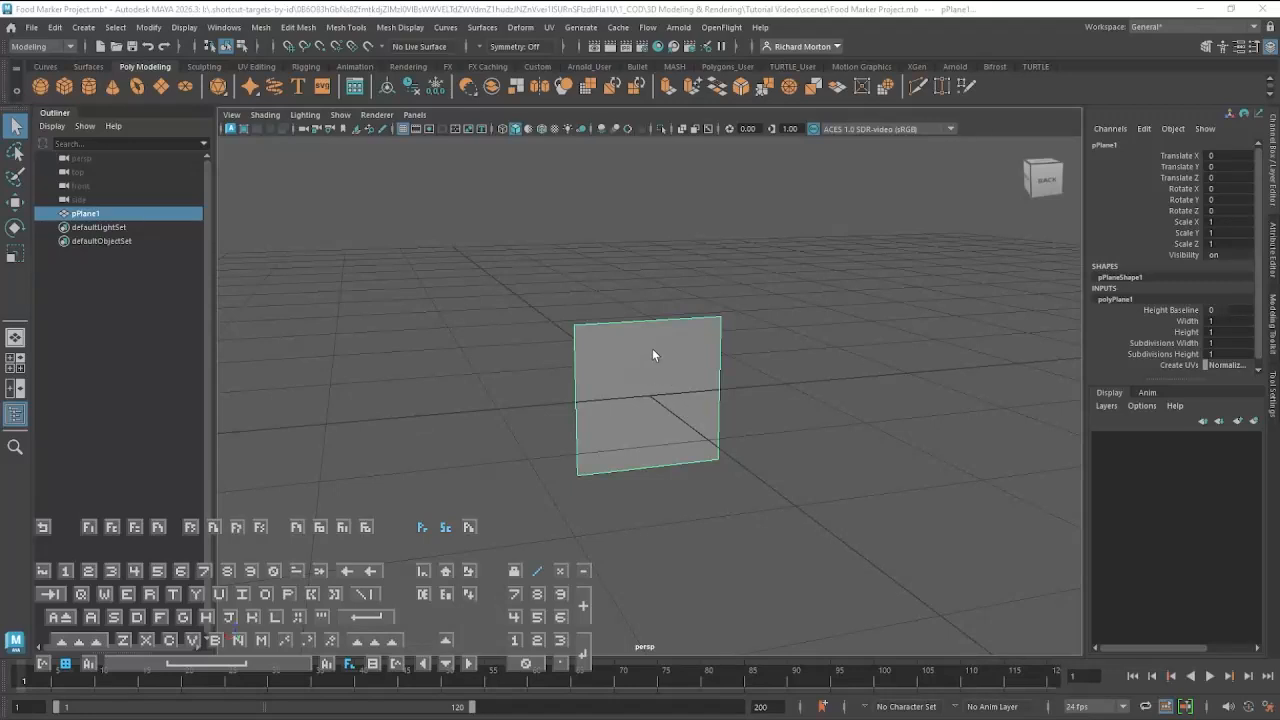
{"action": "right_click_drag", "start_coordinate": [641, 343], "coordinate": [725, 719]}
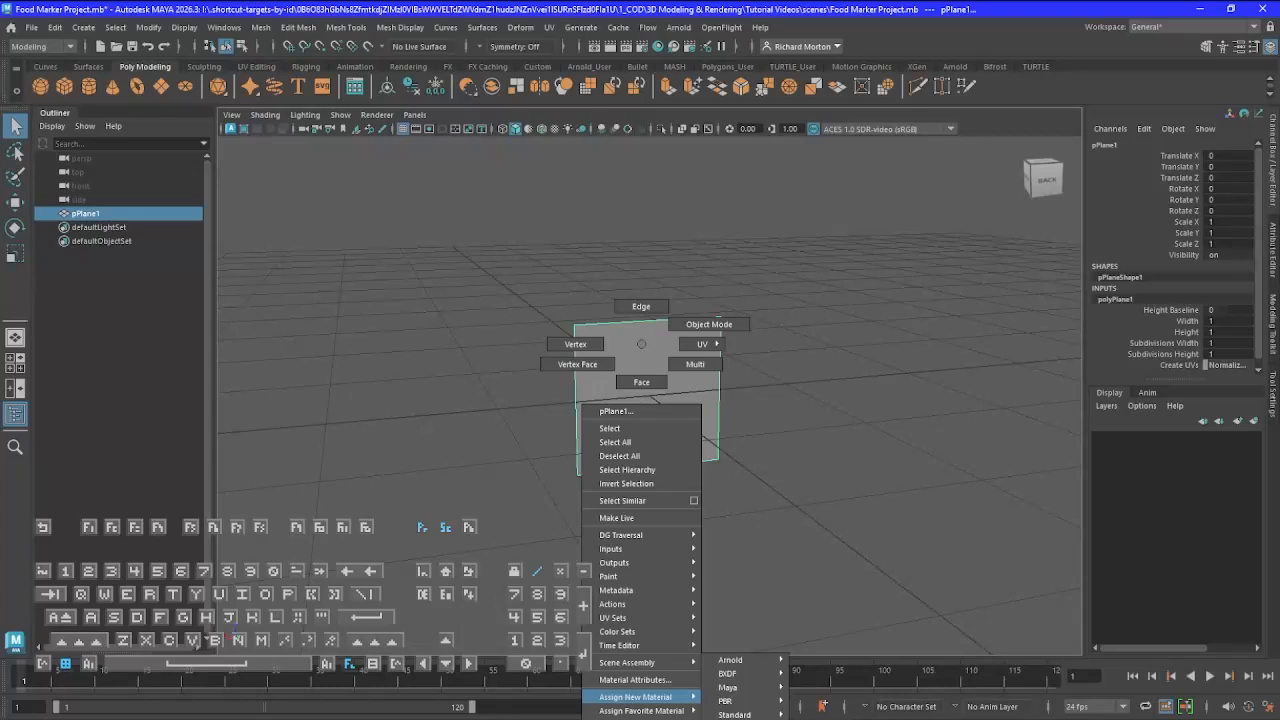
{"action": "right_click_drag", "start_coordinate": [725, 719], "coordinate": [648, 348]}
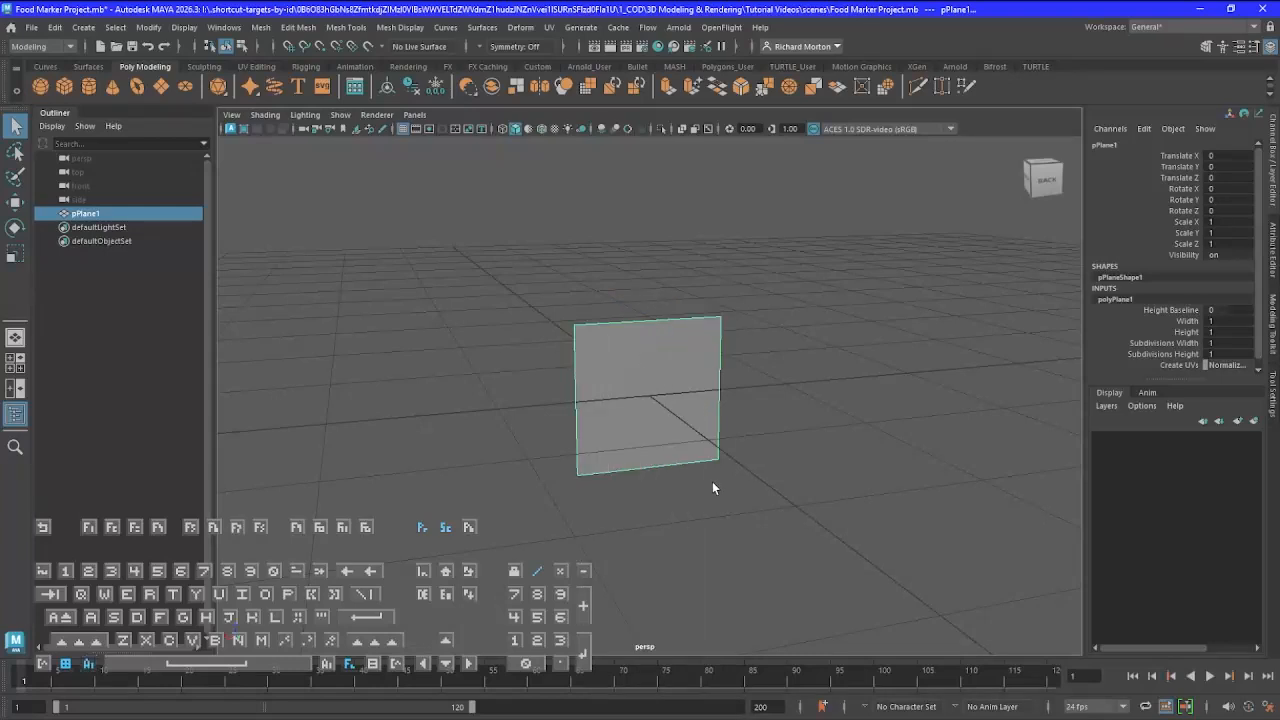
{"action": "middle_click_drag", "start_coordinate": [712, 481], "coordinate": [669, 359], "text": "alt"}
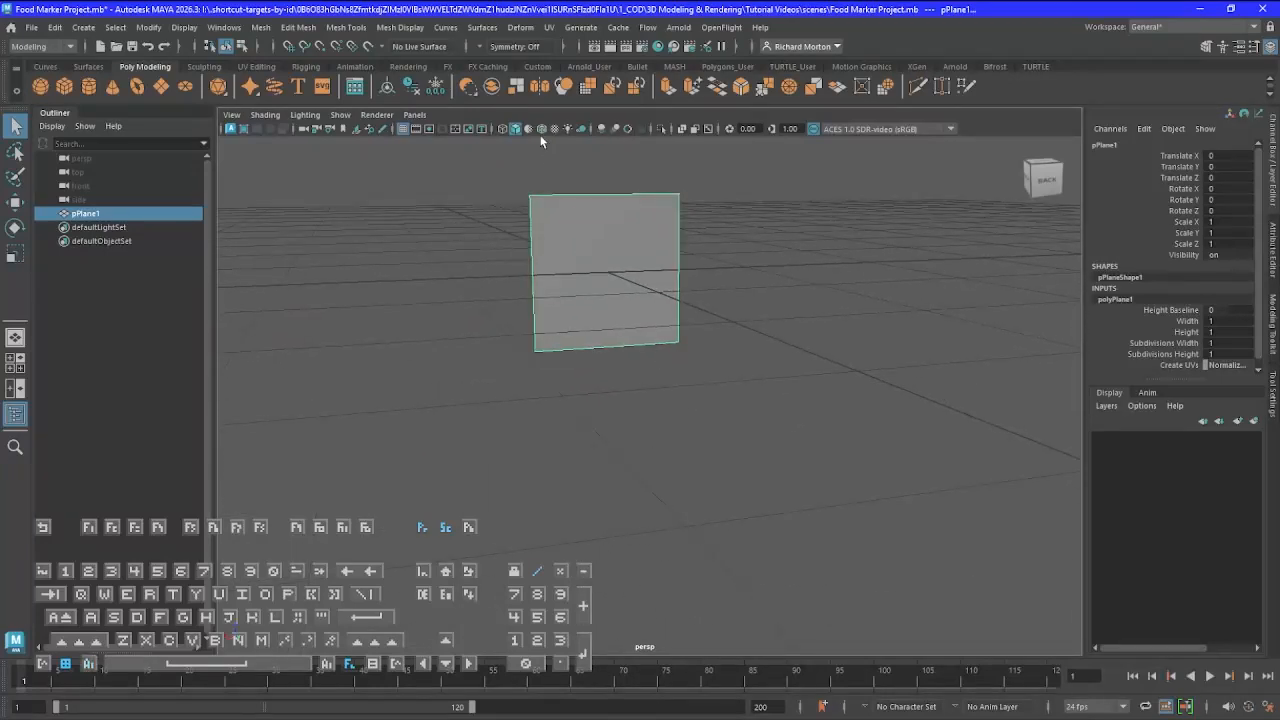
{"action": "right_click_drag", "start_coordinate": [560, 208], "coordinate": [677, 633]}
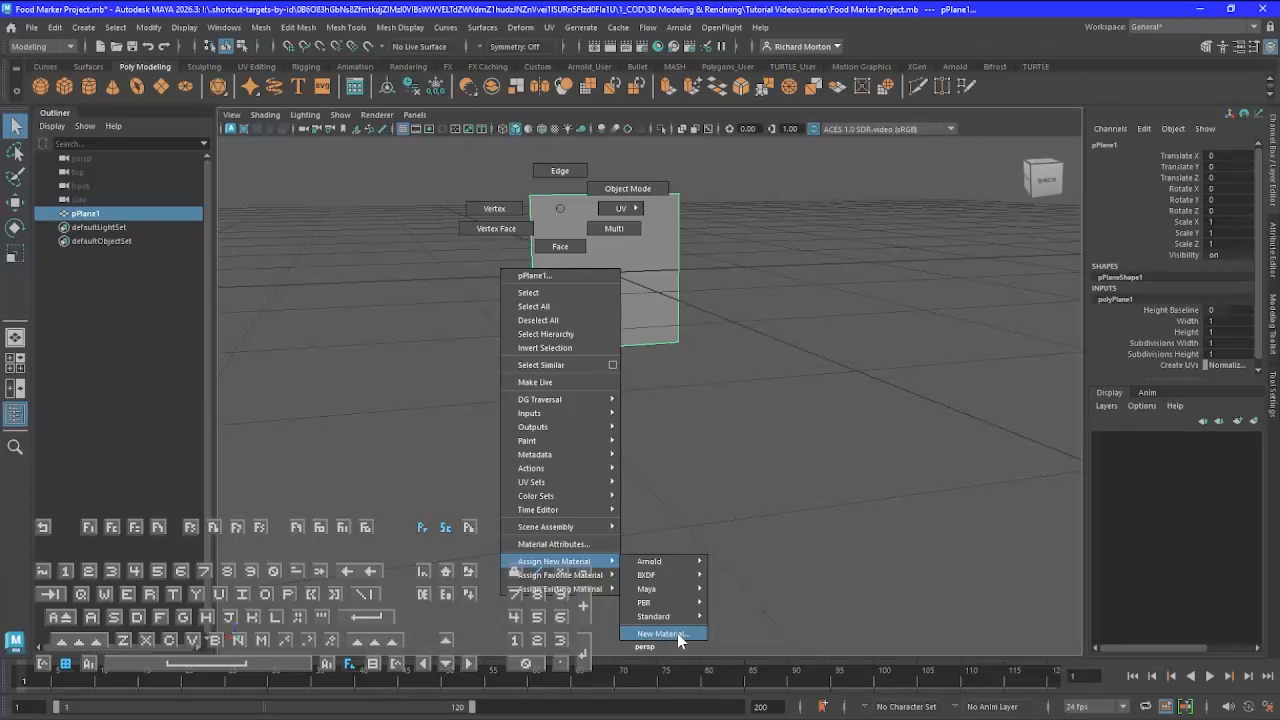
{"action": "right_click_drag", "start_coordinate": [677, 633], "coordinate": [677, 633]}
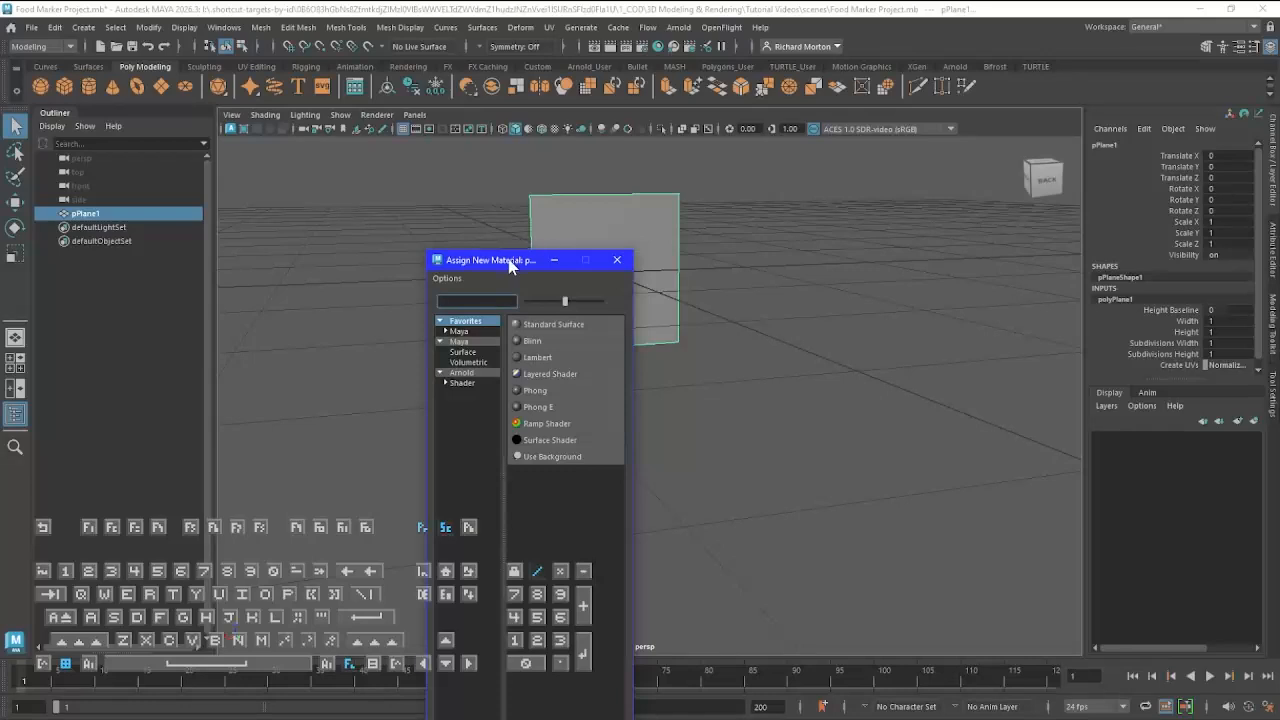
{"action": "left_click_drag", "start_coordinate": [510, 262], "coordinate": [648, 128]}
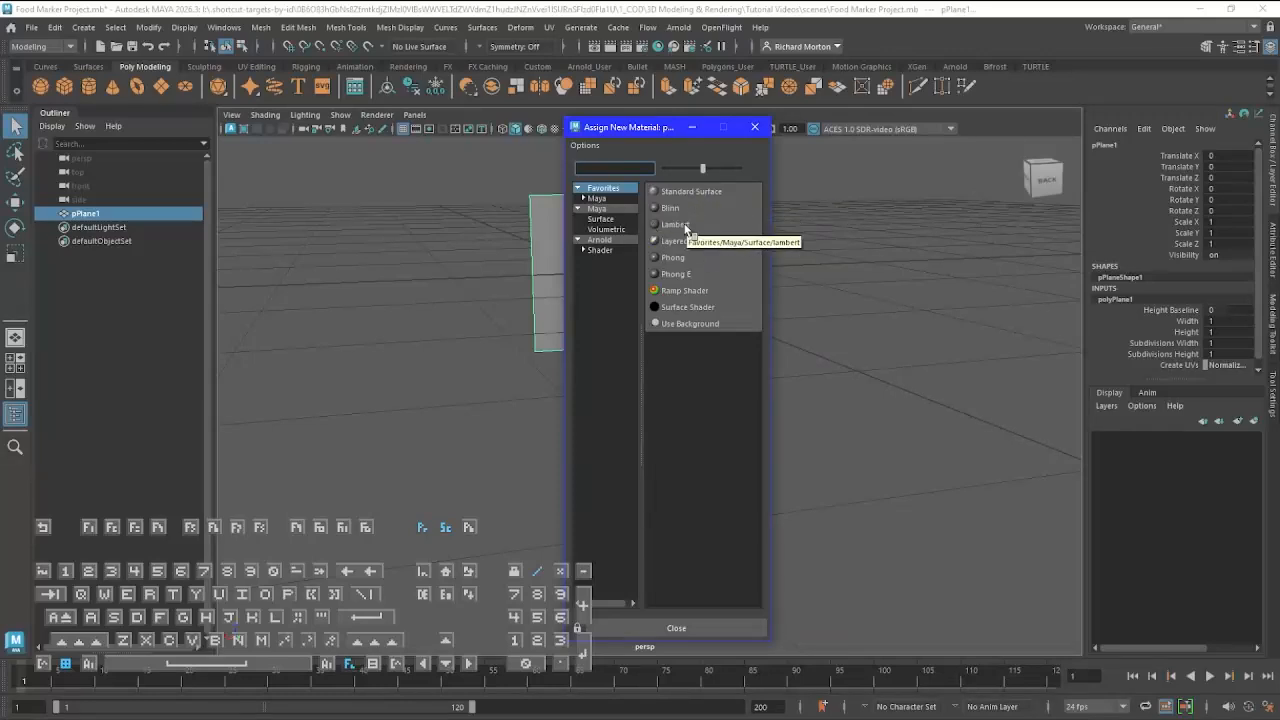
{"action": "left_click", "coordinate": [676, 224]}
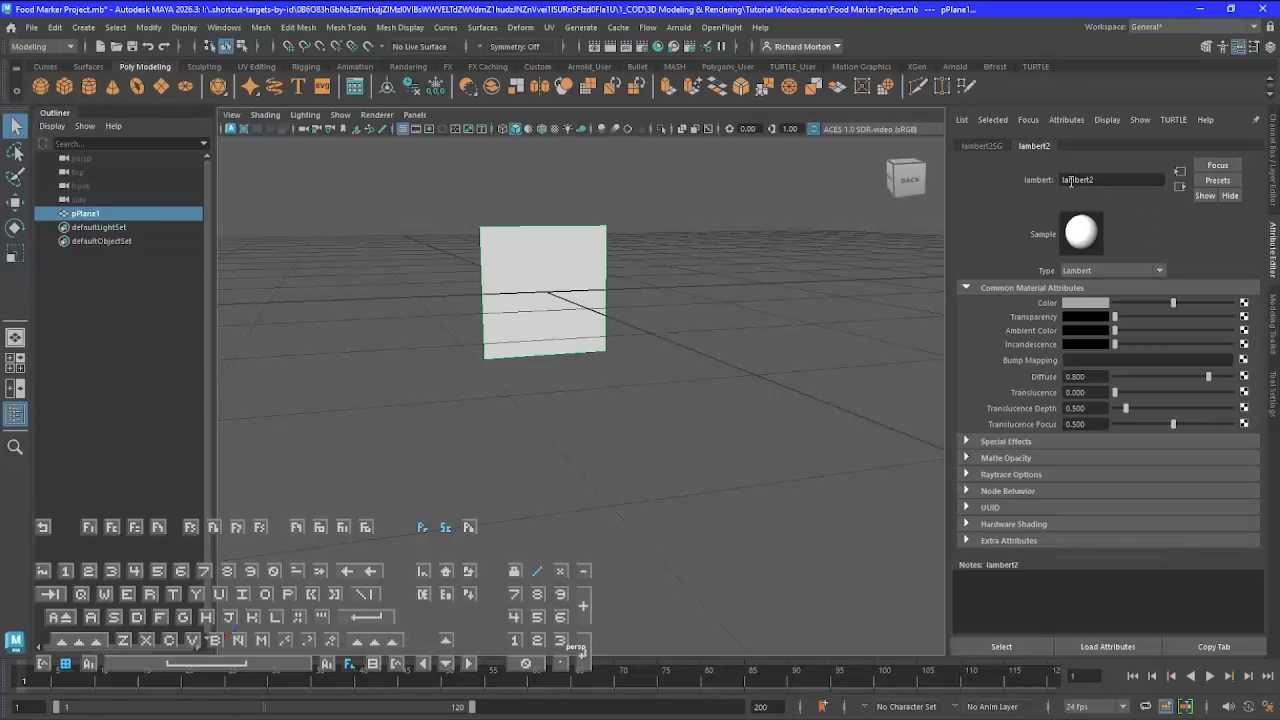
Rename the plane's Lambert material to M_Ref
{"action": "left_click_drag", "start_coordinate": [1107, 179], "coordinate": [1031, 187]}
{"action": "type", "text": "M"}
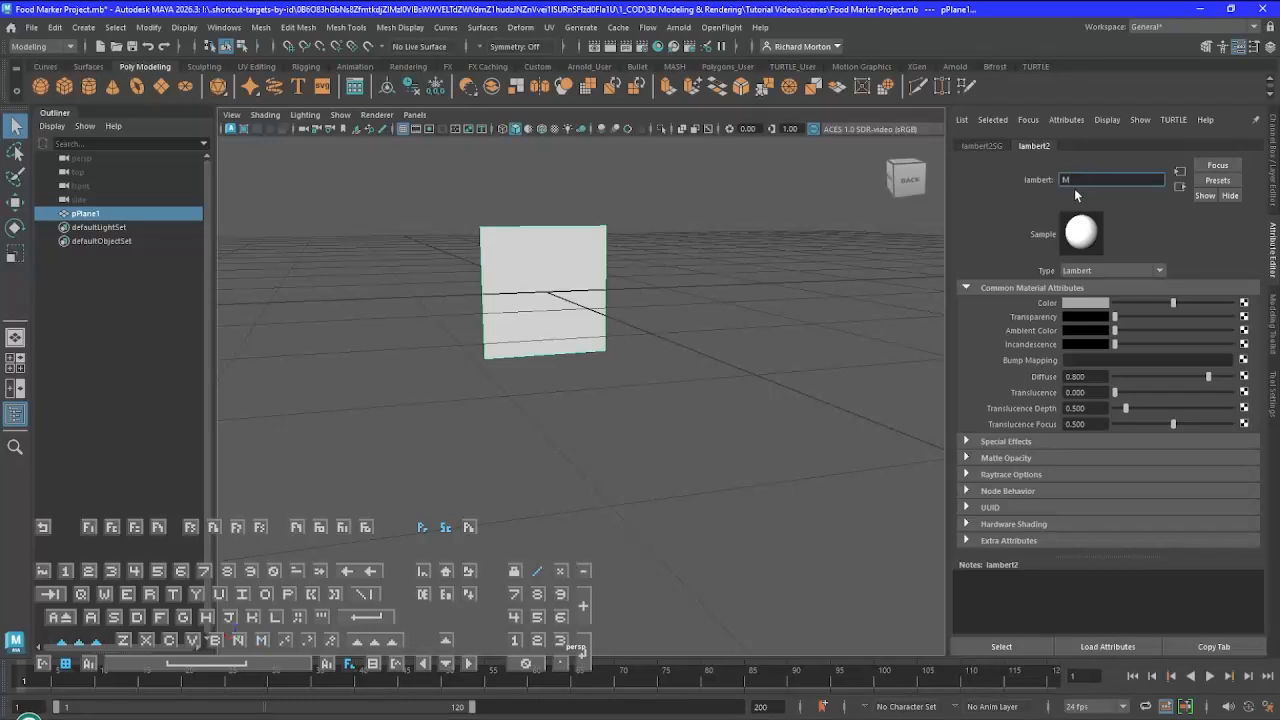
{"action": "type", "text": "_Ref"}
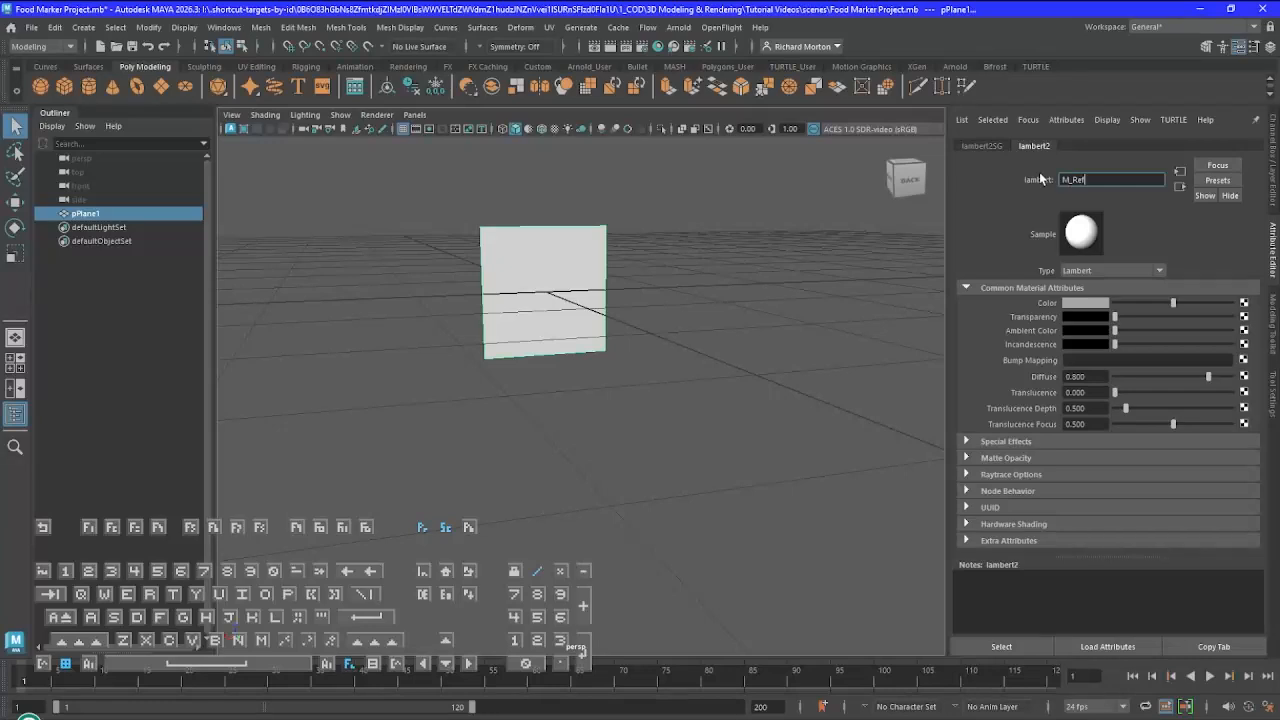
{"action": "key", "text": "Return"}
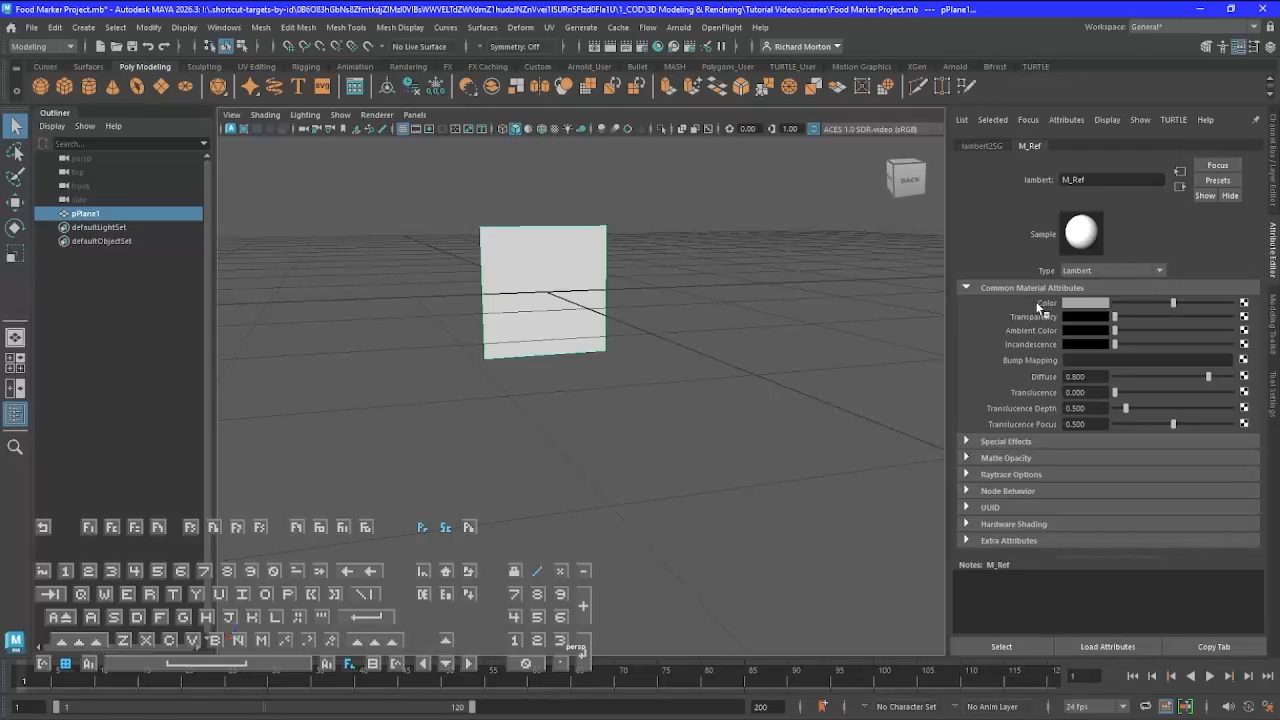
Connect a File texture node to the Color attribute of the M_Ref material
{"action": "left_click", "coordinate": [1244, 303]}
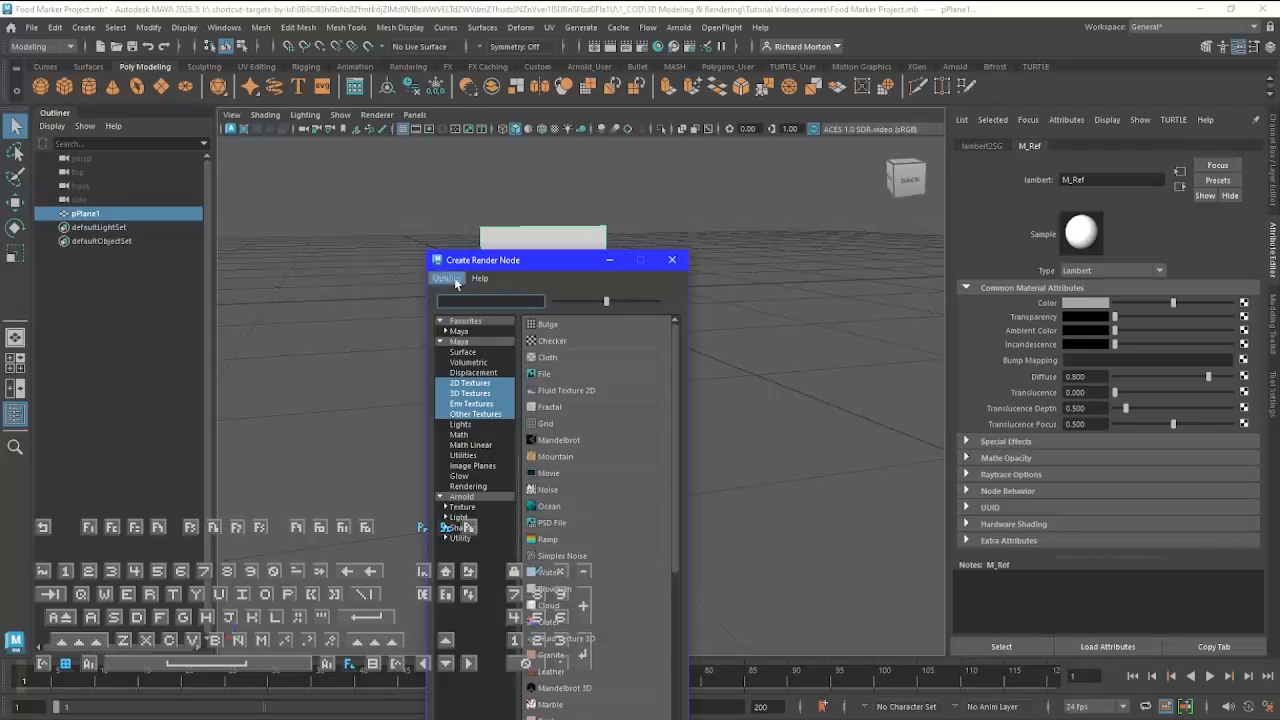
{"action": "left_click_drag", "start_coordinate": [534, 262], "coordinate": [669, 128]}
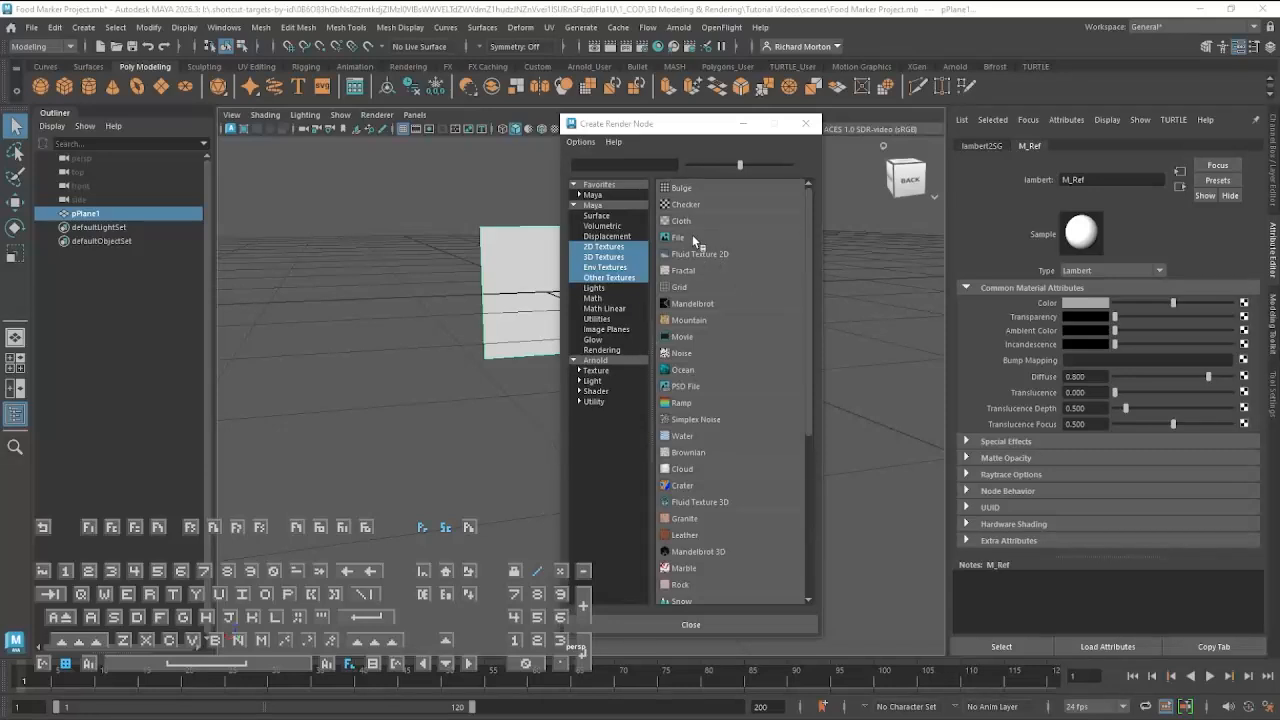
{"action": "scroll", "coordinate": [706, 565], "scroll_direction": "down", "scroll_amount": 4}
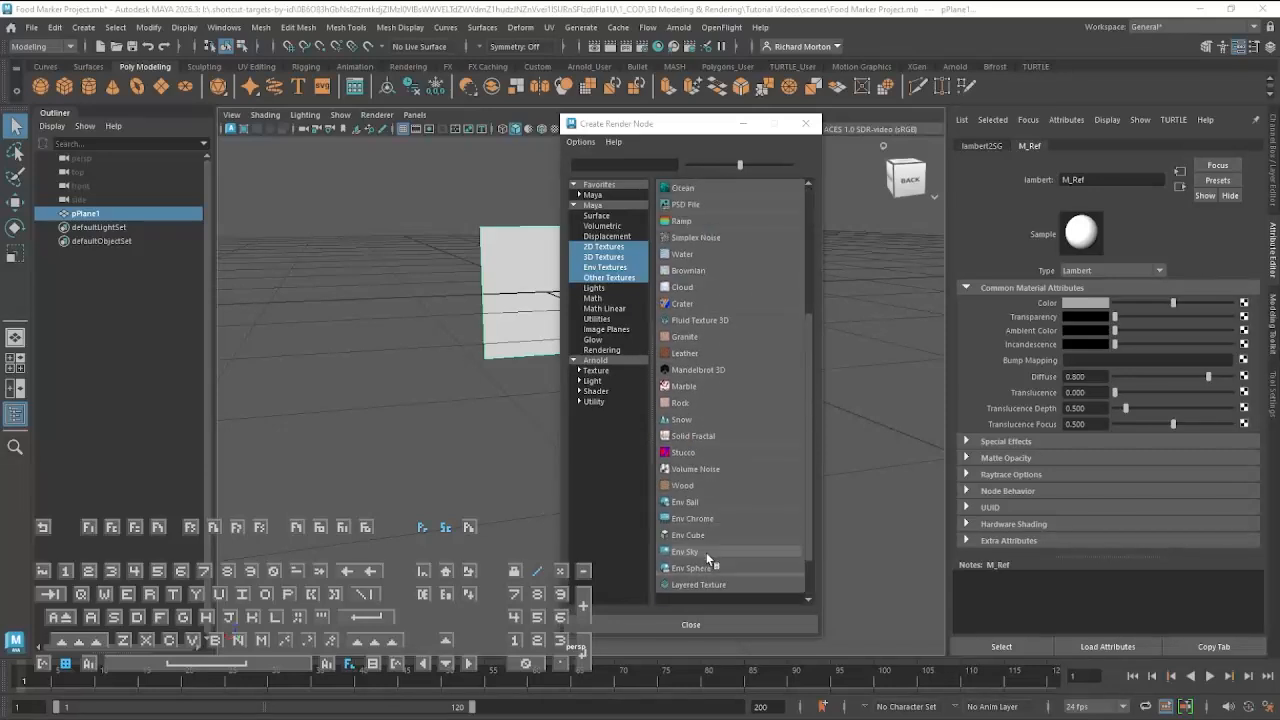
{"action": "scroll", "coordinate": [712, 540], "scroll_direction": "up", "scroll_amount": 4}
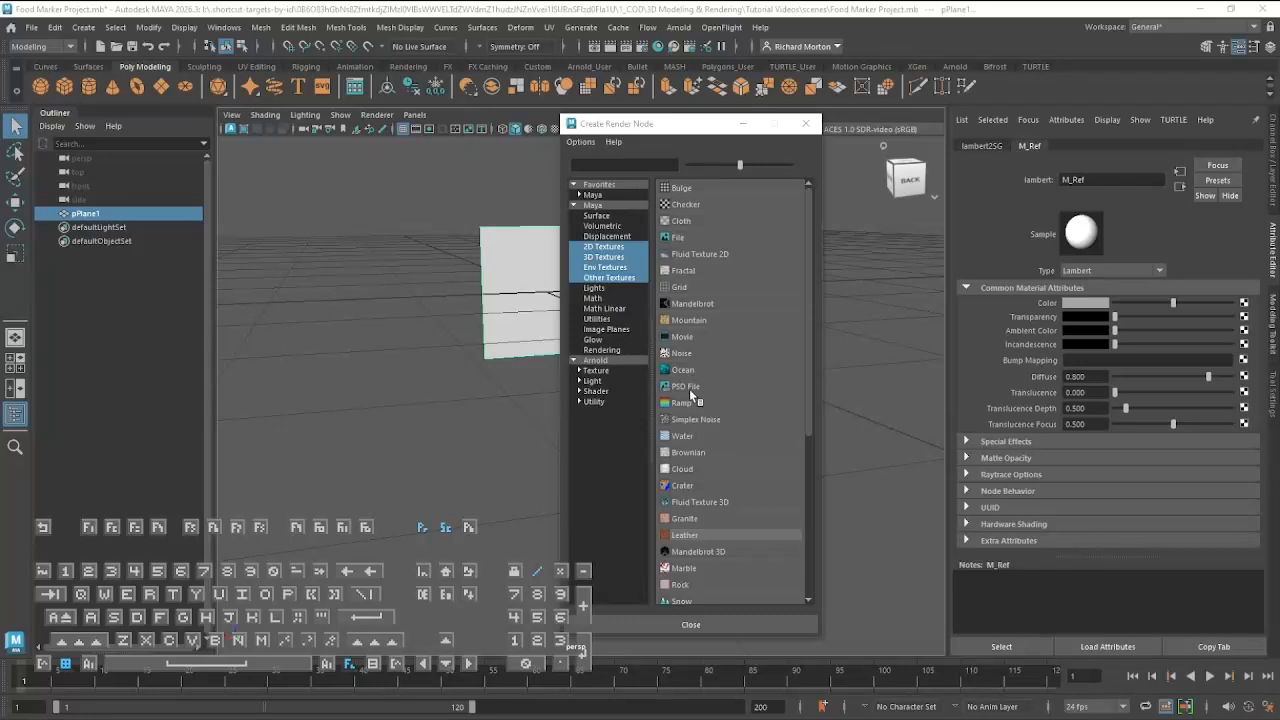
{"action": "left_click", "coordinate": [712, 240]}
{"action": "left_click", "coordinate": [700, 239]}
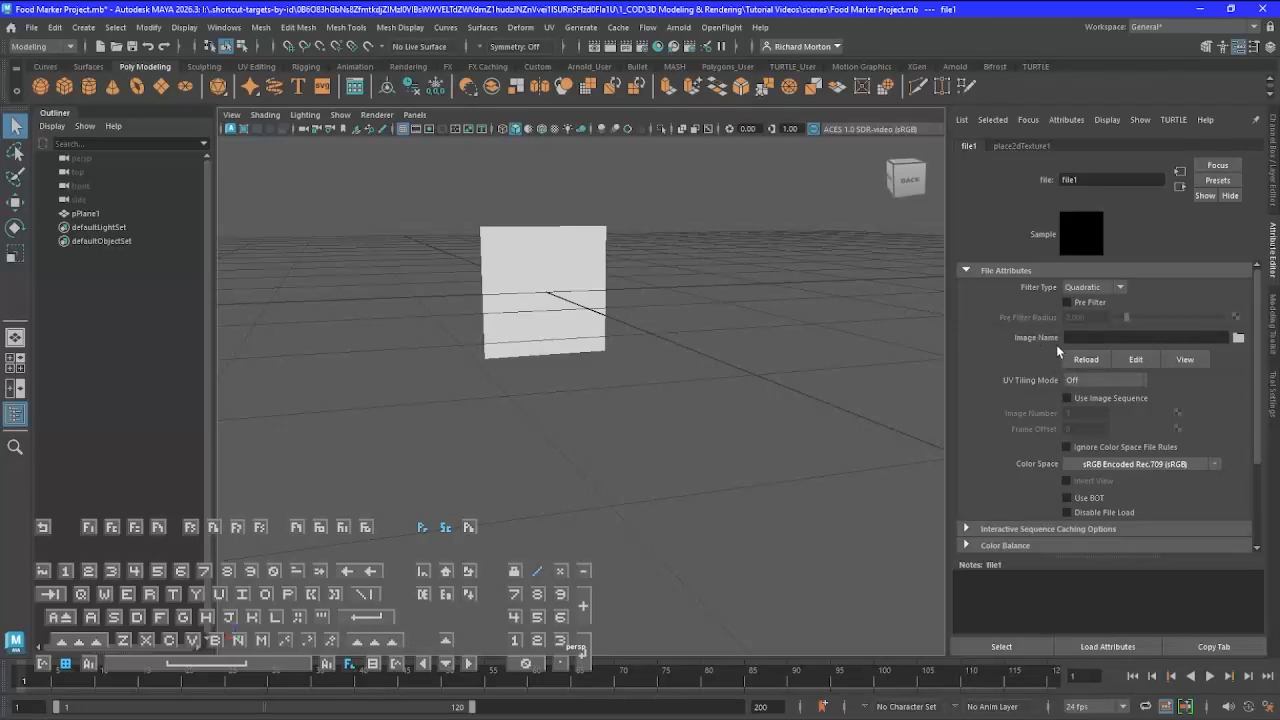
Load Food Marker_1.psd from the project's sourceimages folder as the file texture's image
{"action": "left_click", "coordinate": [1238, 339]}
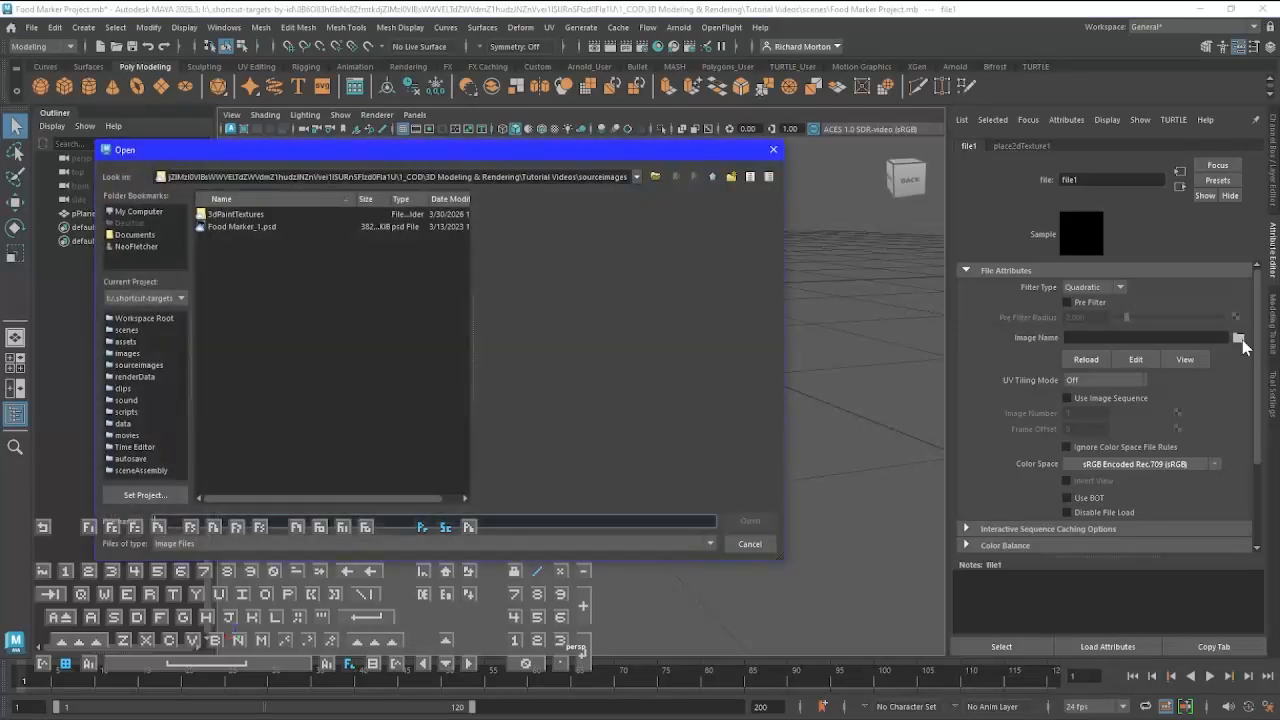
{"action": "left_click", "coordinate": [247, 228]}
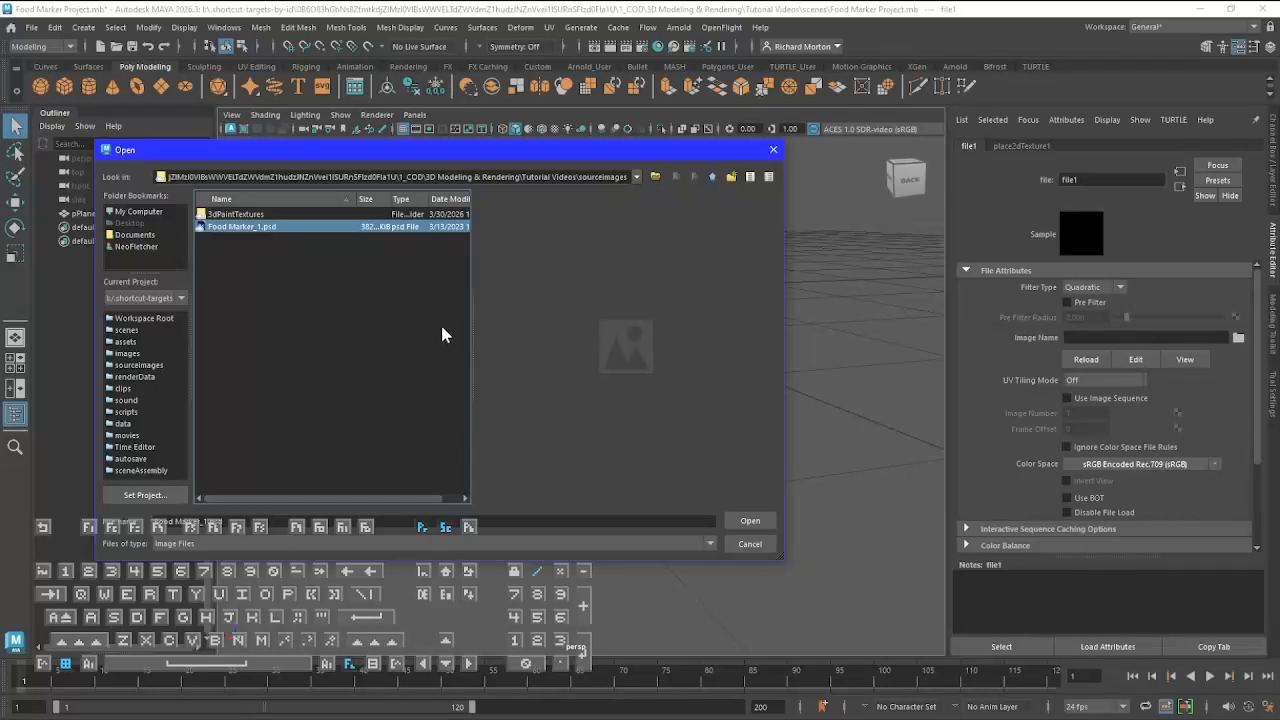
{"action": "left_click", "coordinate": [760, 523]}
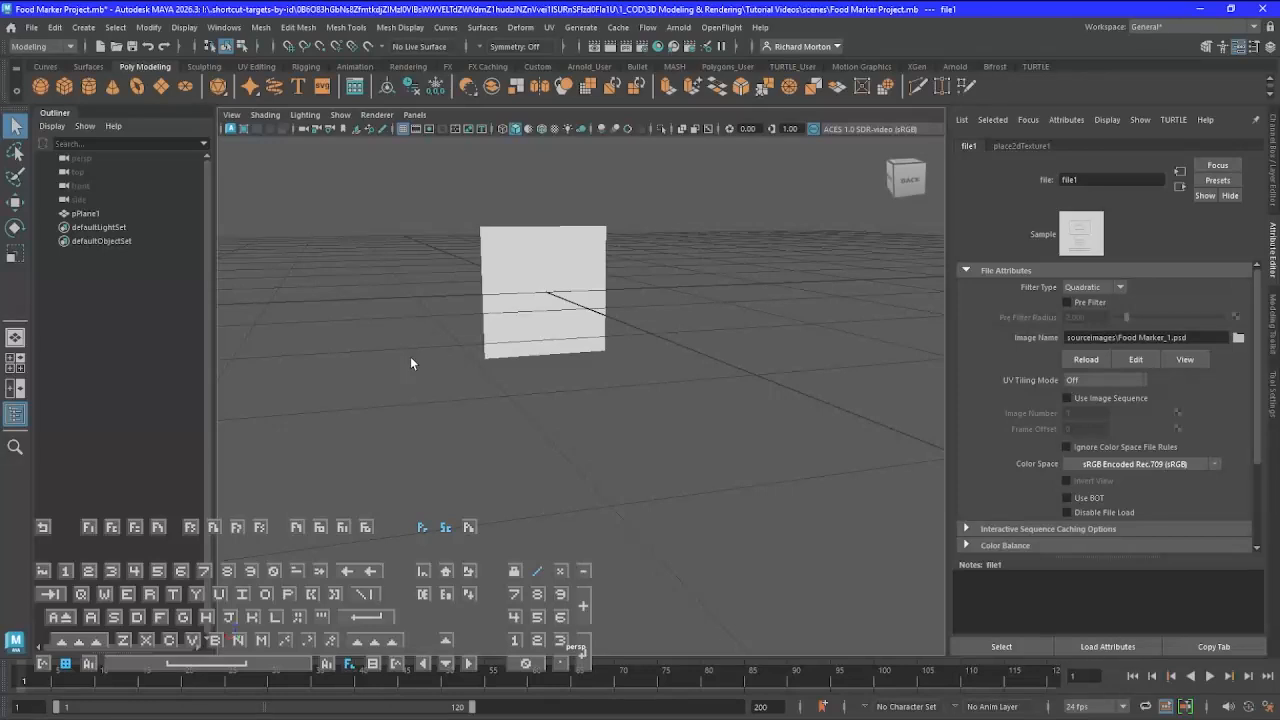
Turn on textured display in the perspective view to show the reference drawing on the plane
{"action": "key", "text": "6"}
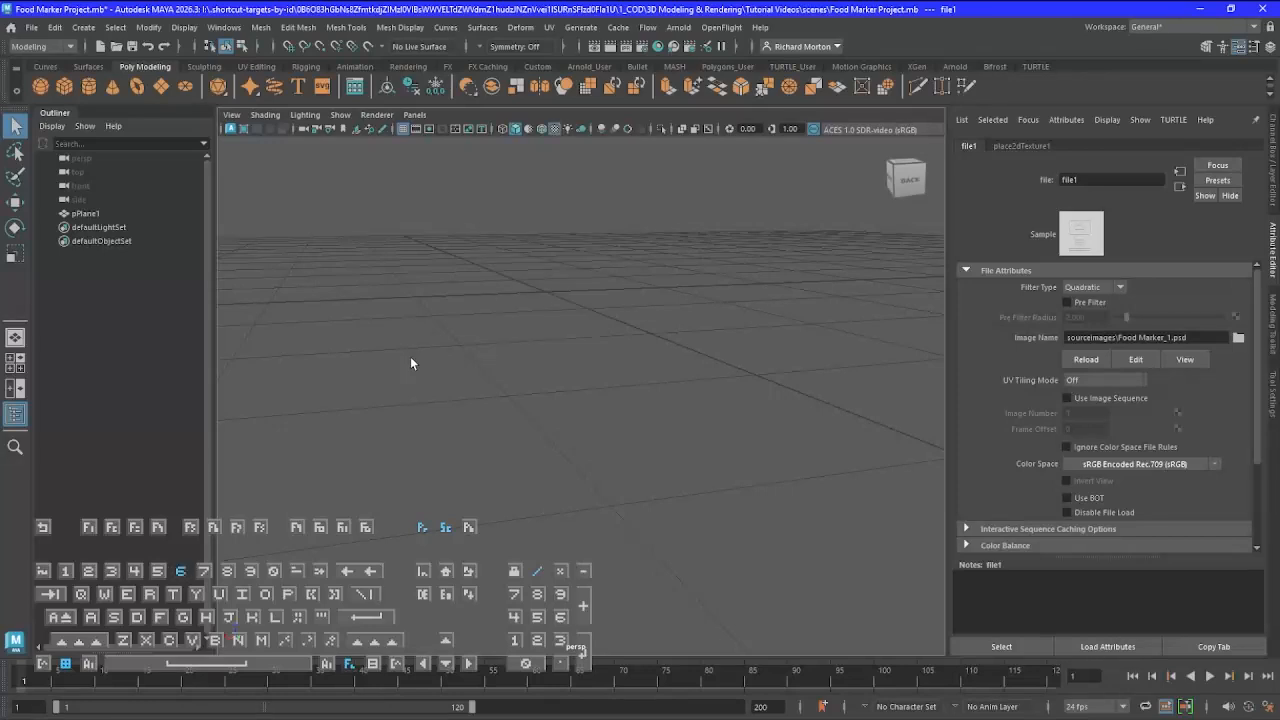
{"action": "scroll", "coordinate": [517, 276], "scroll_direction": "up", "scroll_amount": 3}
{"action": "scroll", "coordinate": [519, 276], "scroll_direction": "up", "scroll_amount": 4}
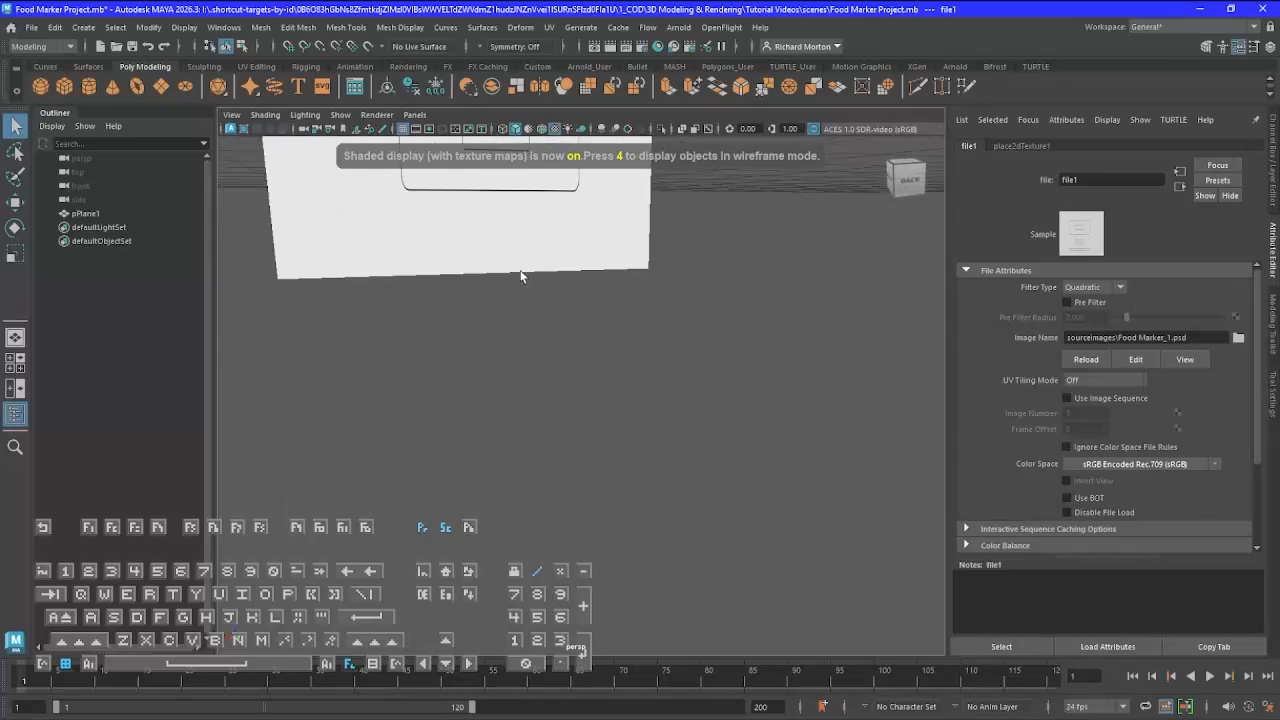
{"action": "scroll", "coordinate": [522, 275], "scroll_direction": "down", "scroll_amount": 2}
{"action": "middle_click_drag", "start_coordinate": [535, 262], "coordinate": [631, 640], "text": "alt"}
{"action": "left_click_drag", "start_coordinate": [631, 640], "coordinate": [561, 505], "text": "alt"}
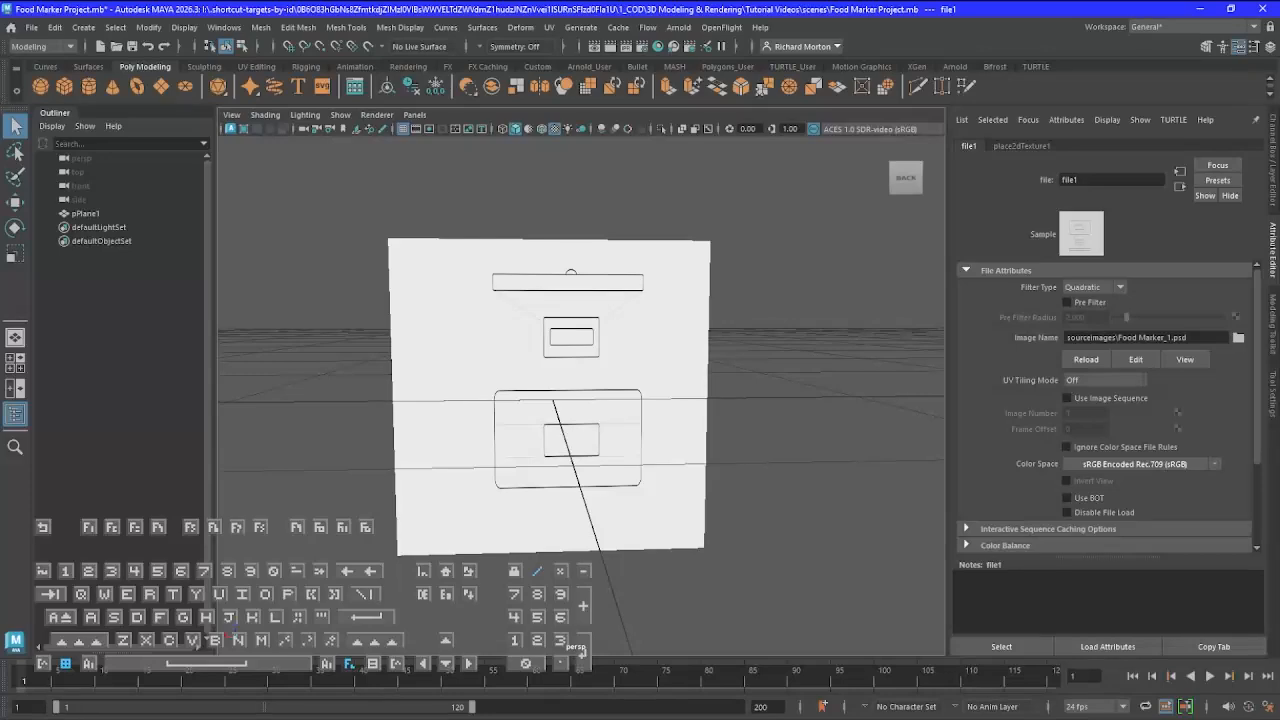
Switch to File Explorer, check the general and detailed properties of Food Marker_1.psd in sourceimages, and return to Maya
{"action": "mouse_move", "coordinate": [1, 102]}
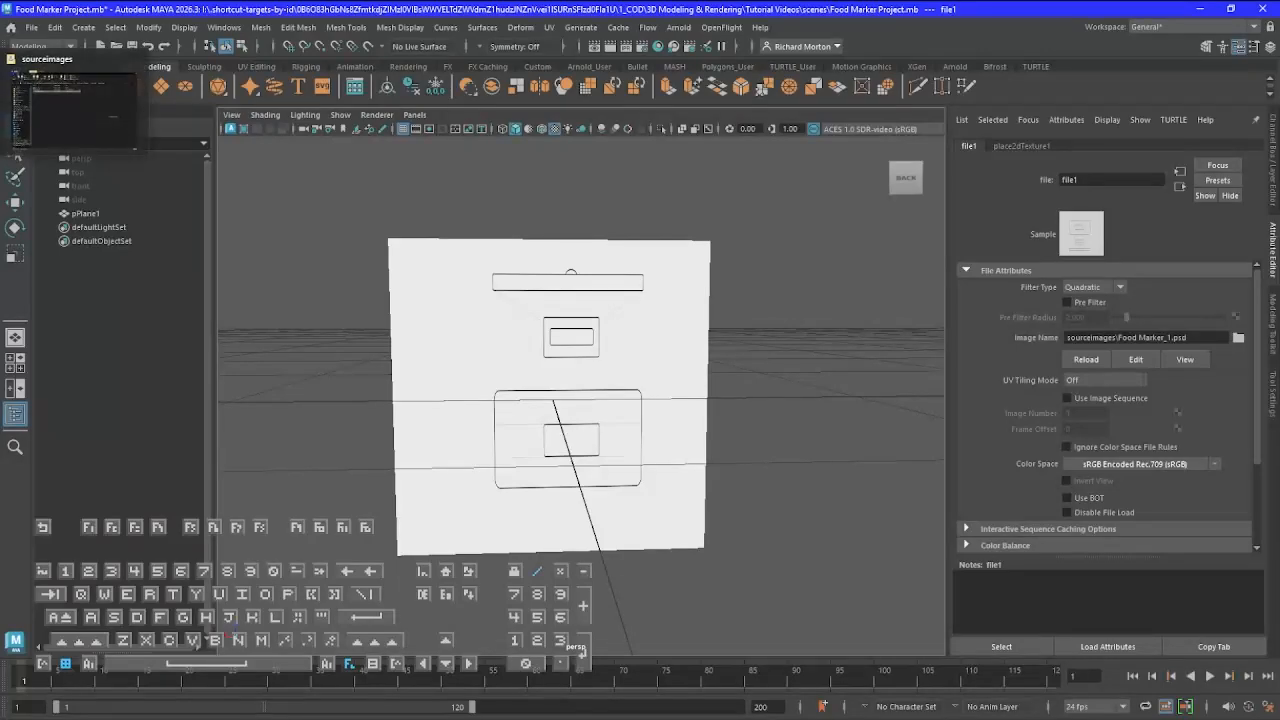
{"action": "left_click", "coordinate": [92, 113]}
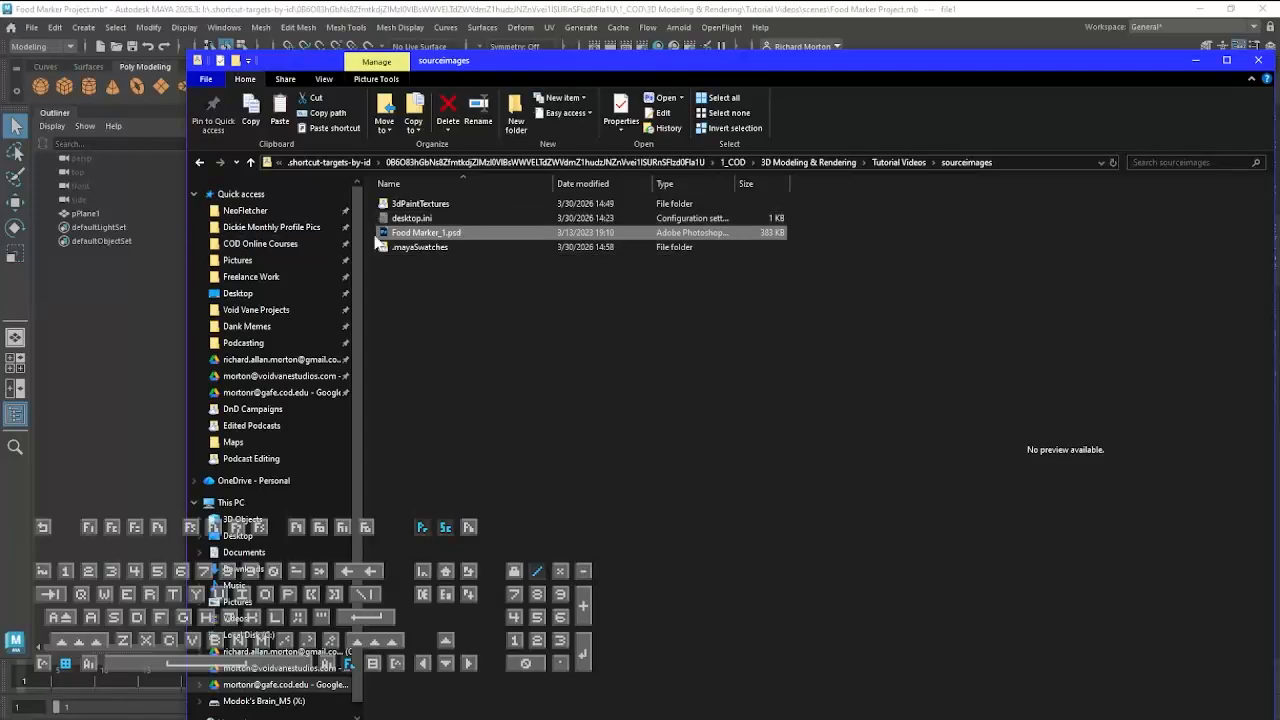
{"action": "right_click", "coordinate": [424, 238]}
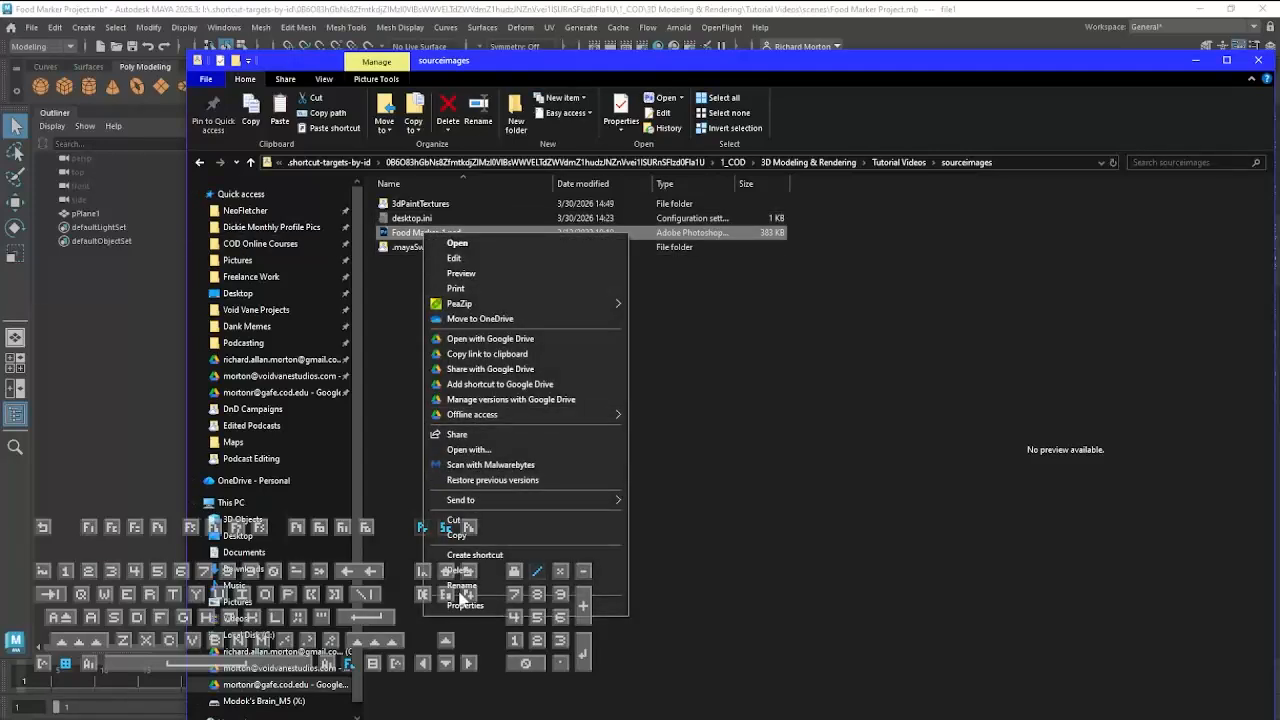
{"action": "left_click", "coordinate": [464, 606]}
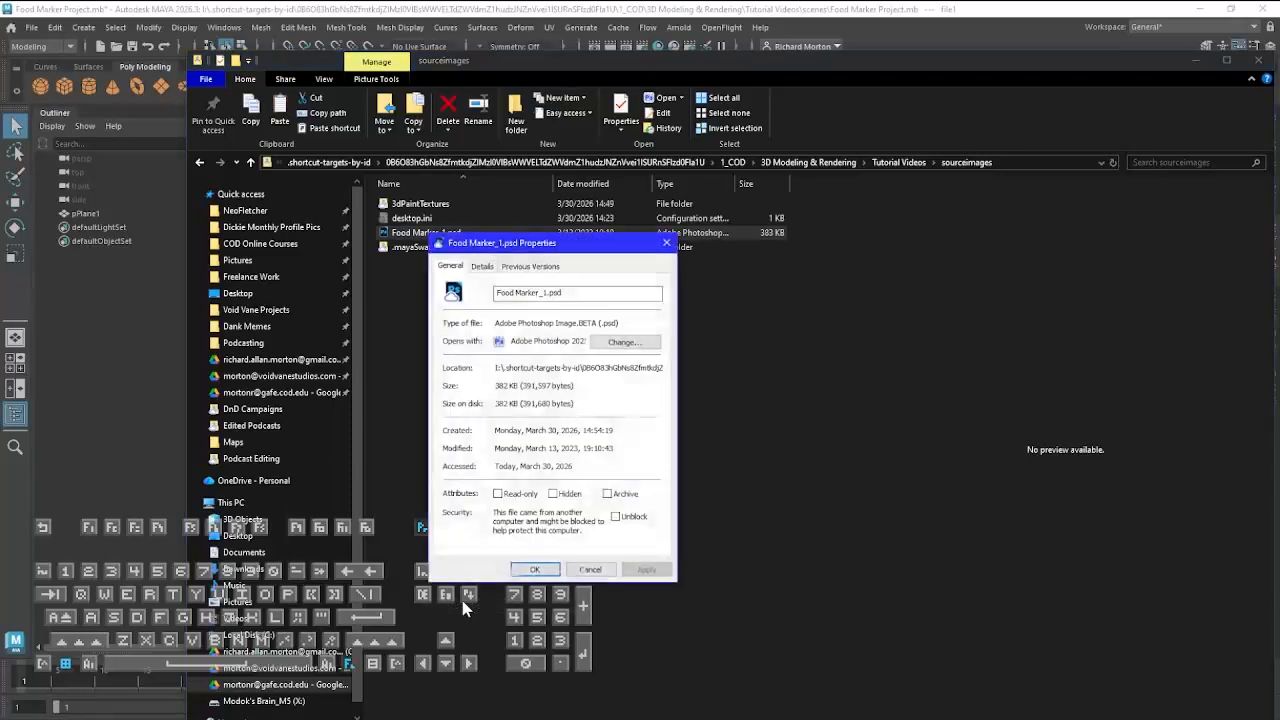
{"action": "left_click", "coordinate": [483, 268]}
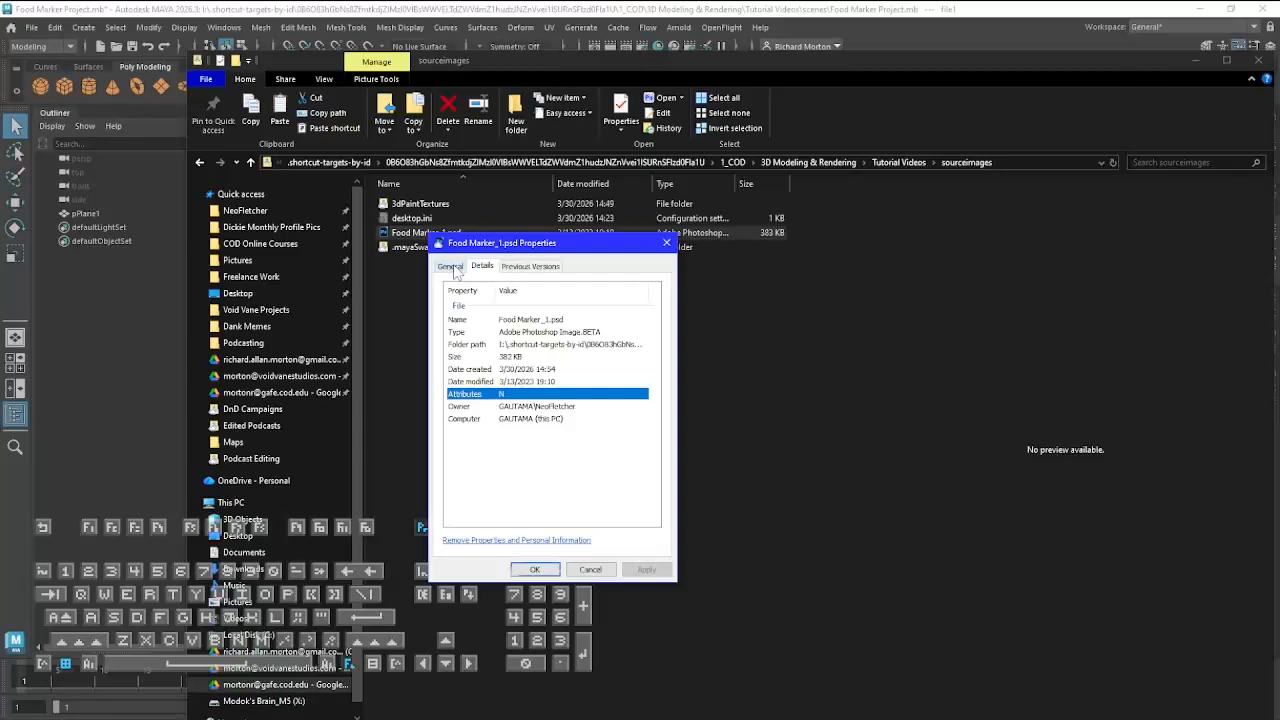
{"action": "left_click", "coordinate": [540, 570]}
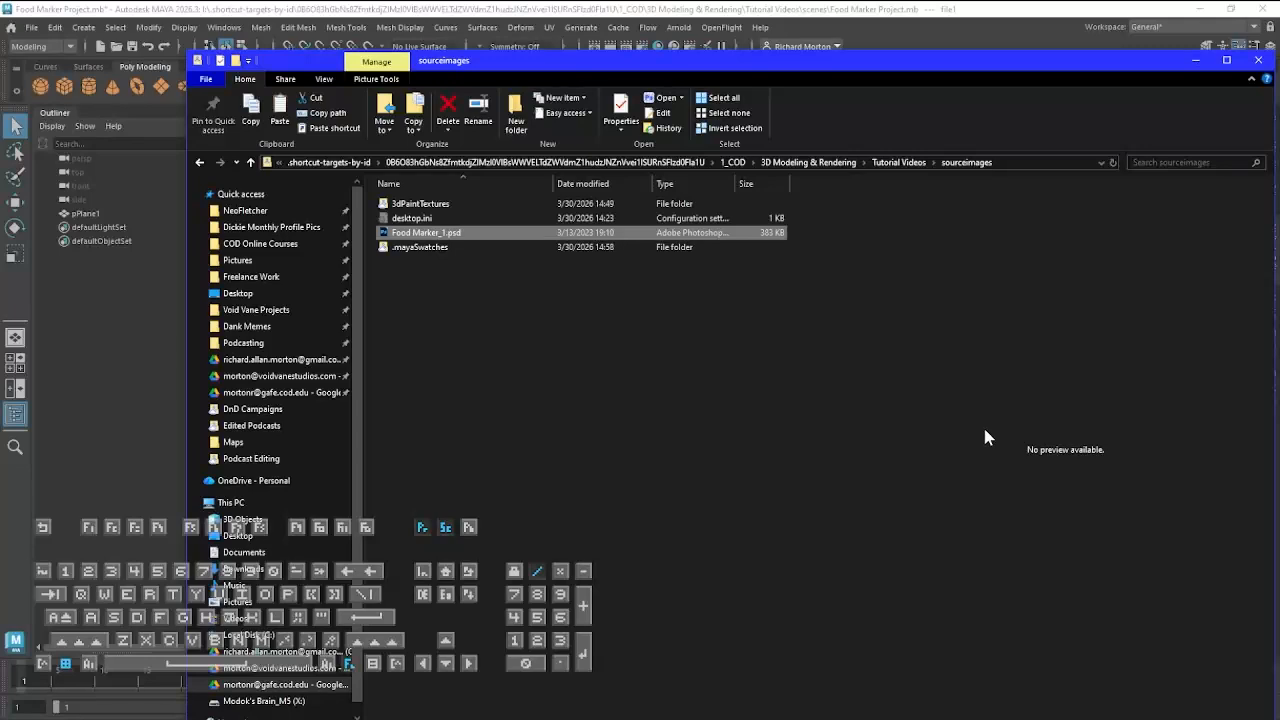
{"action": "key", "text": "alt+Tab"}
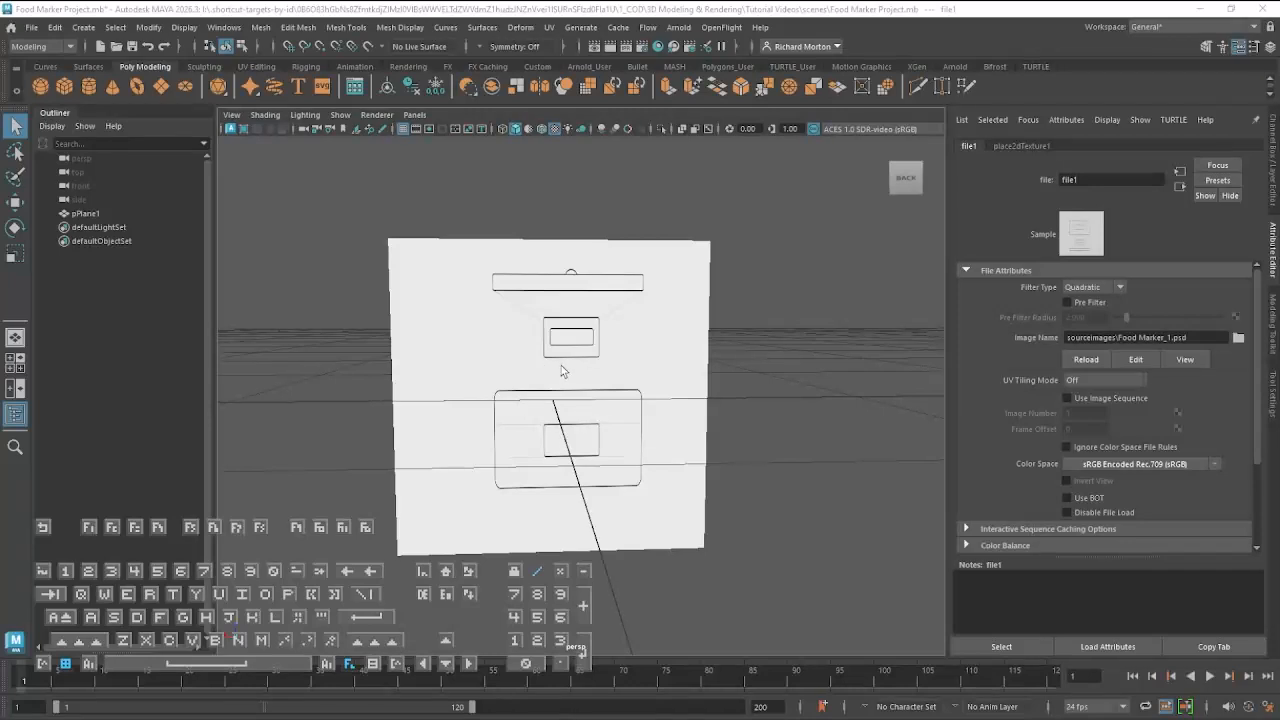
Select the textured reference plane and display its transform values for editing
{"action": "left_click", "coordinate": [1273, 157]}
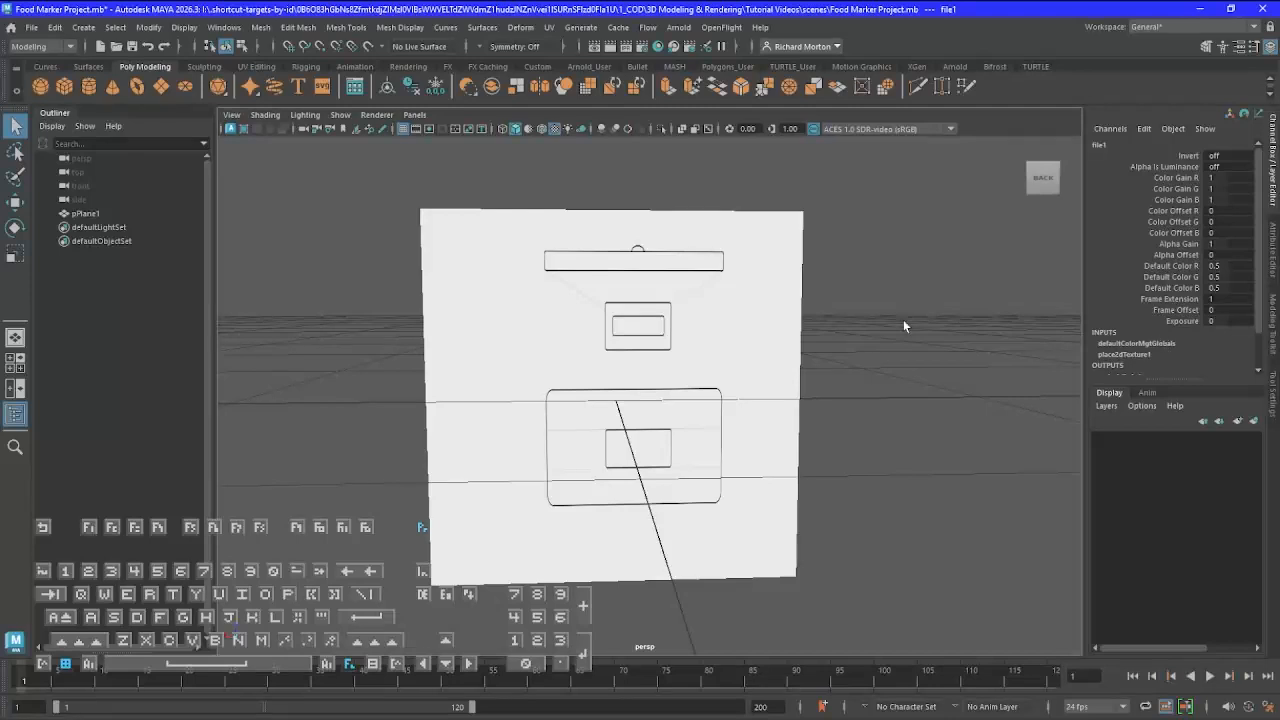
{"action": "left_click", "coordinate": [891, 259]}
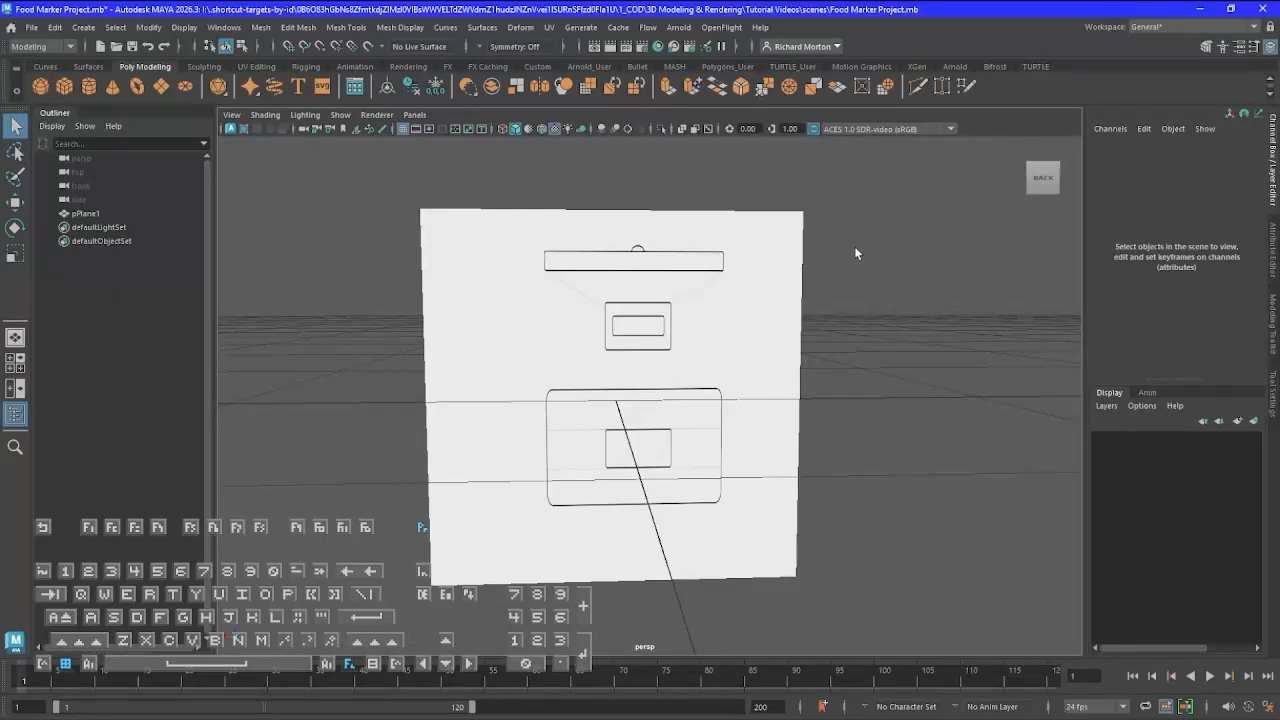
{"action": "left_click", "coordinate": [716, 345]}
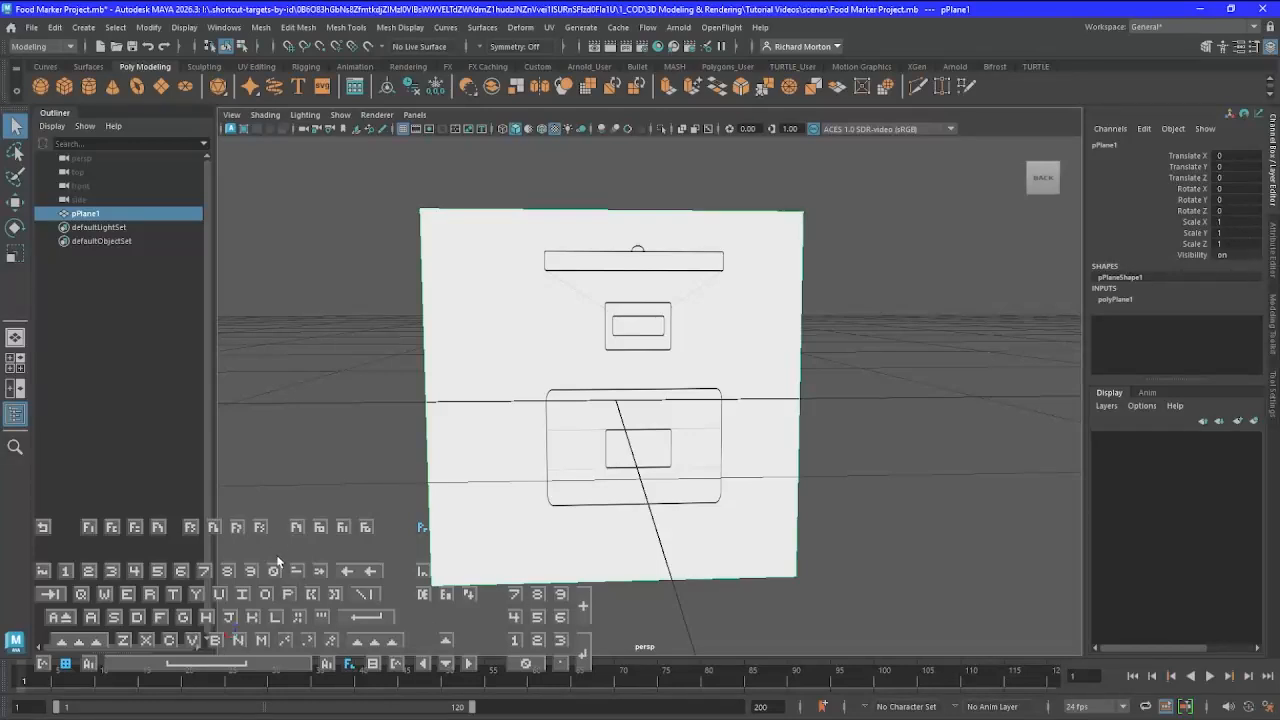
Set the reference plane's Scale Y to 20.48
{"action": "left_click", "coordinate": [1234, 232]}
{"action": "left_click", "coordinate": [1234, 232]}
{"action": "type", "text": "20.48"}
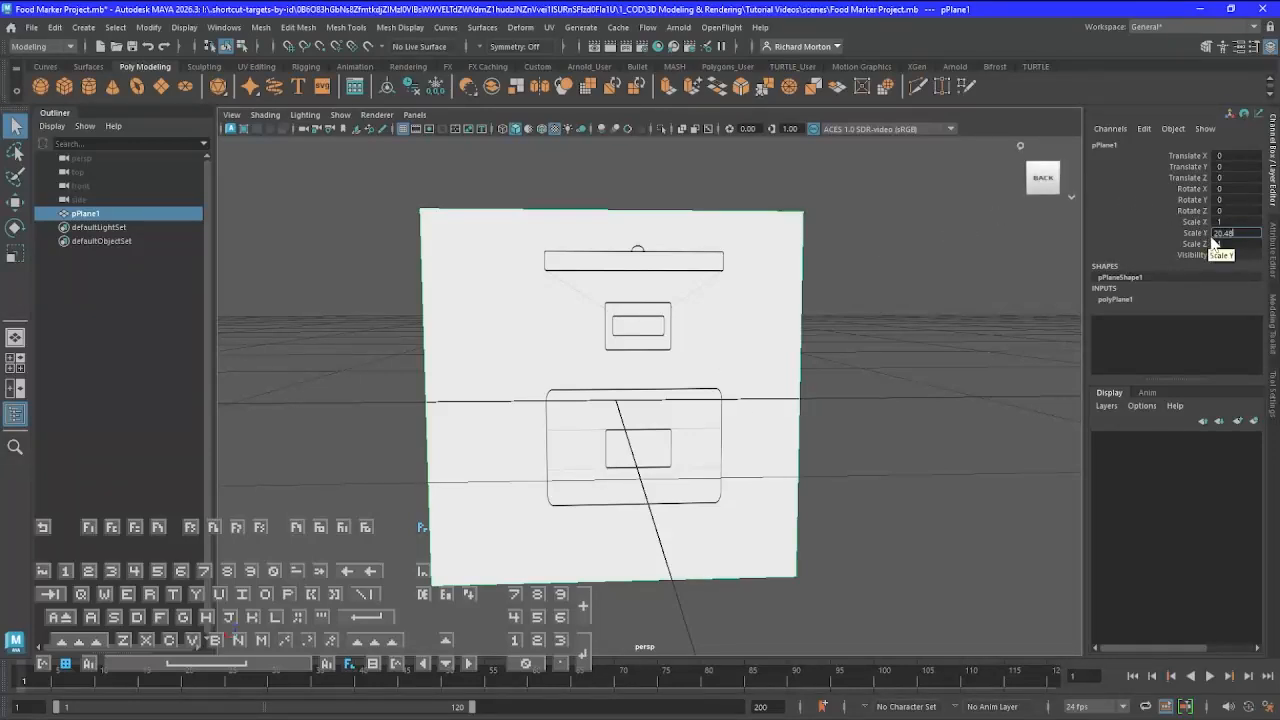
{"action": "left_click_drag", "start_coordinate": [1234, 231], "coordinate": [1212, 231]}
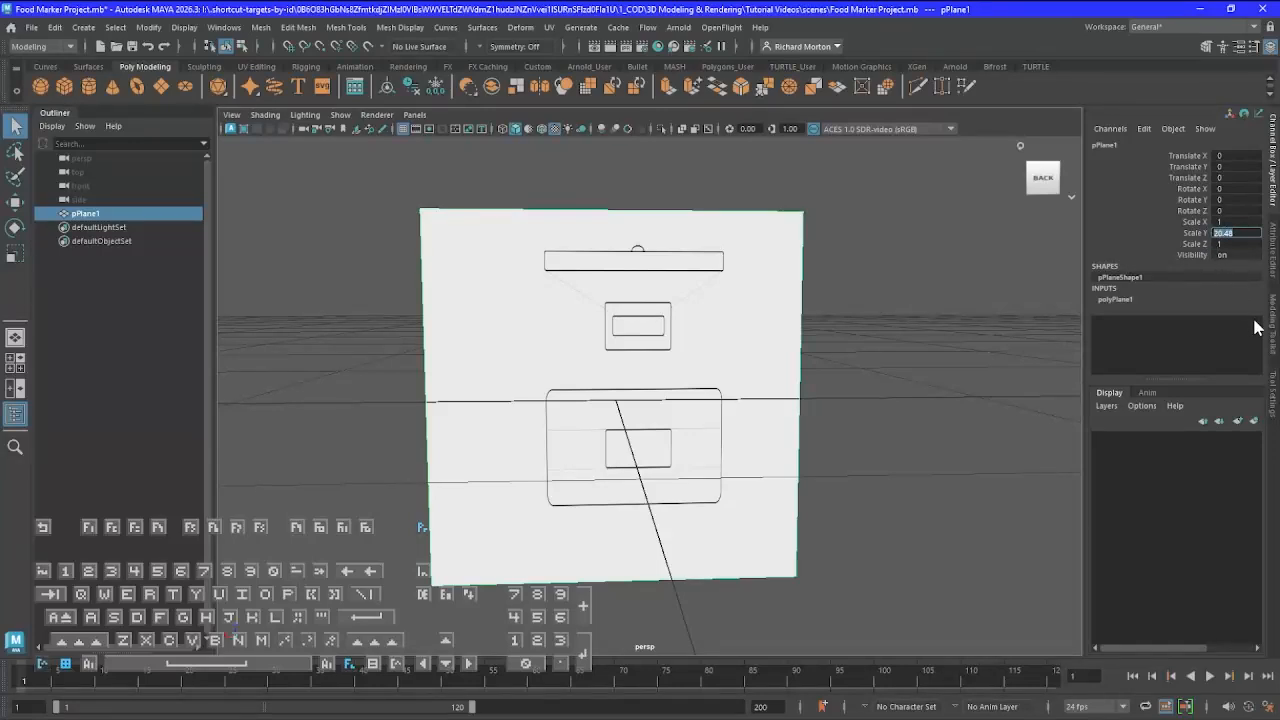
Set the reference plane's Scale X to 20.48 and its Scale Y to 1
{"action": "left_click", "coordinate": [1234, 212]}
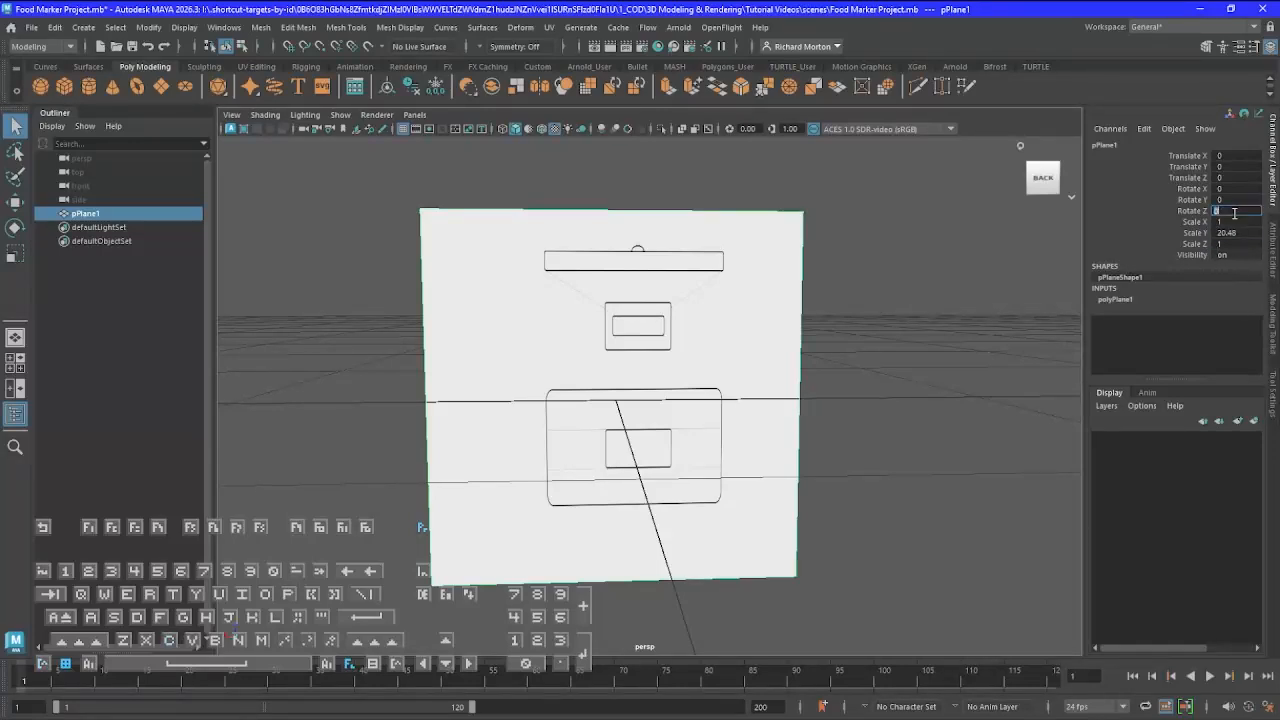
{"action": "left_click", "coordinate": [1233, 221]}
{"action": "type", "text": "20."}
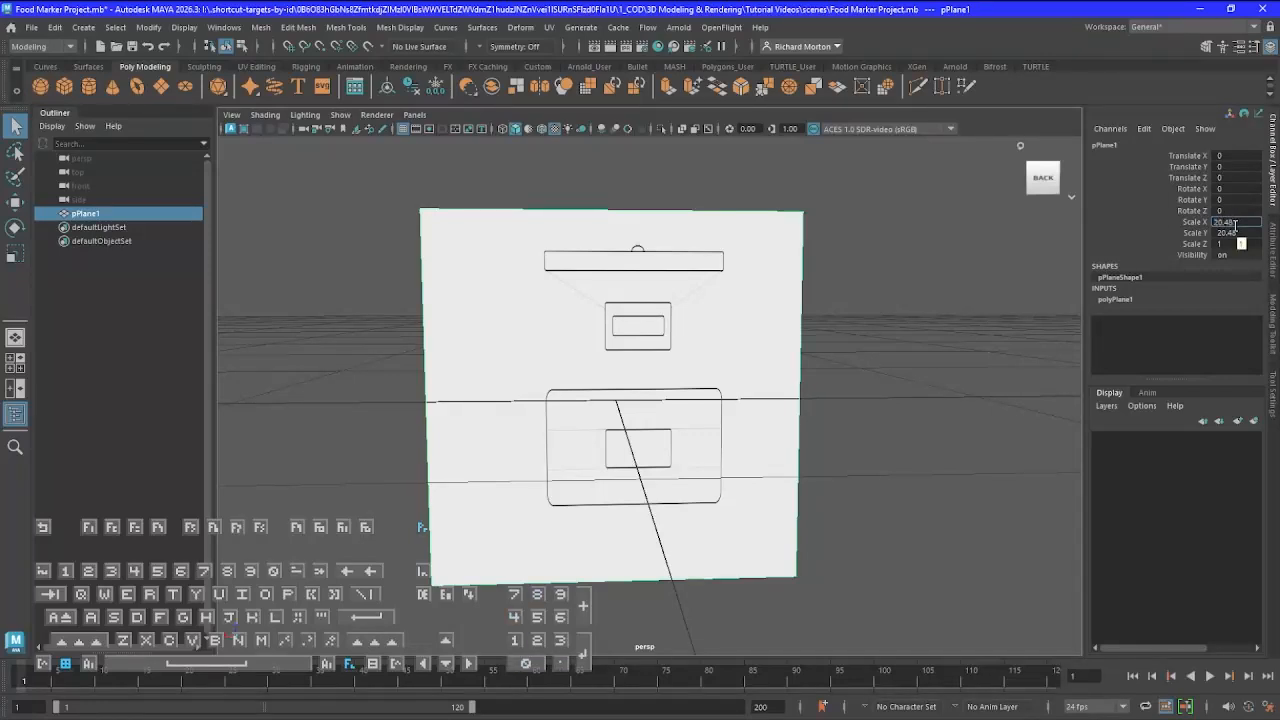
{"action": "type", "text": "48"}
{"action": "key", "text": "Return"}
{"action": "left_click", "coordinate": [1243, 232]}
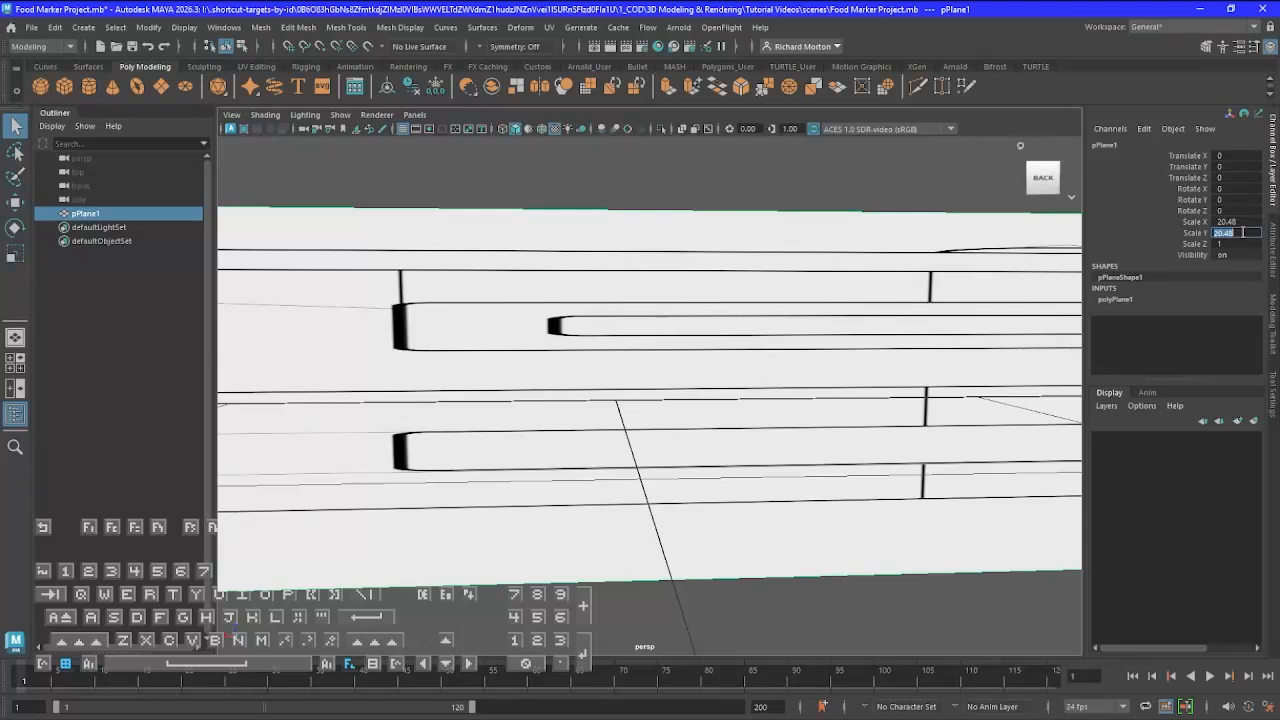
{"action": "type", "text": "1"}
{"action": "key", "text": "Return"}
Set the reference plane's Scale Z to 10.24
{"action": "left_click", "coordinate": [1226, 245]}
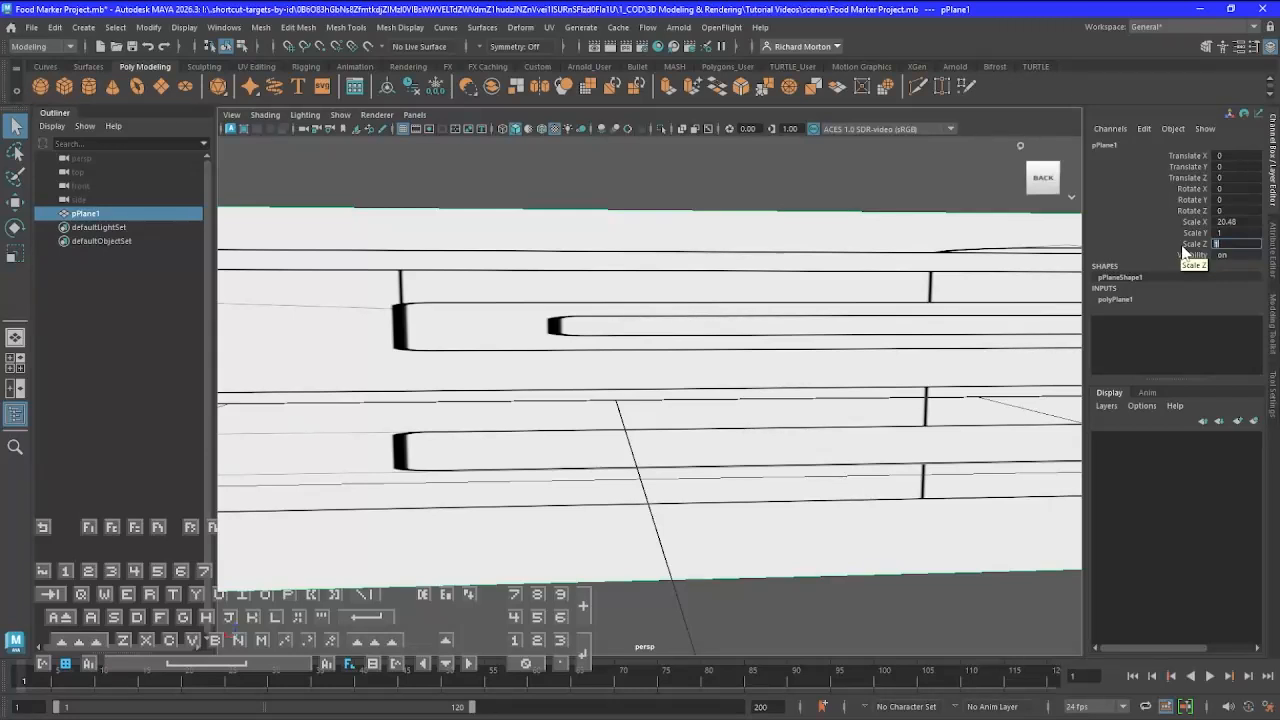
{"action": "type", "text": "10.24"}
{"action": "key", "text": "Return"}
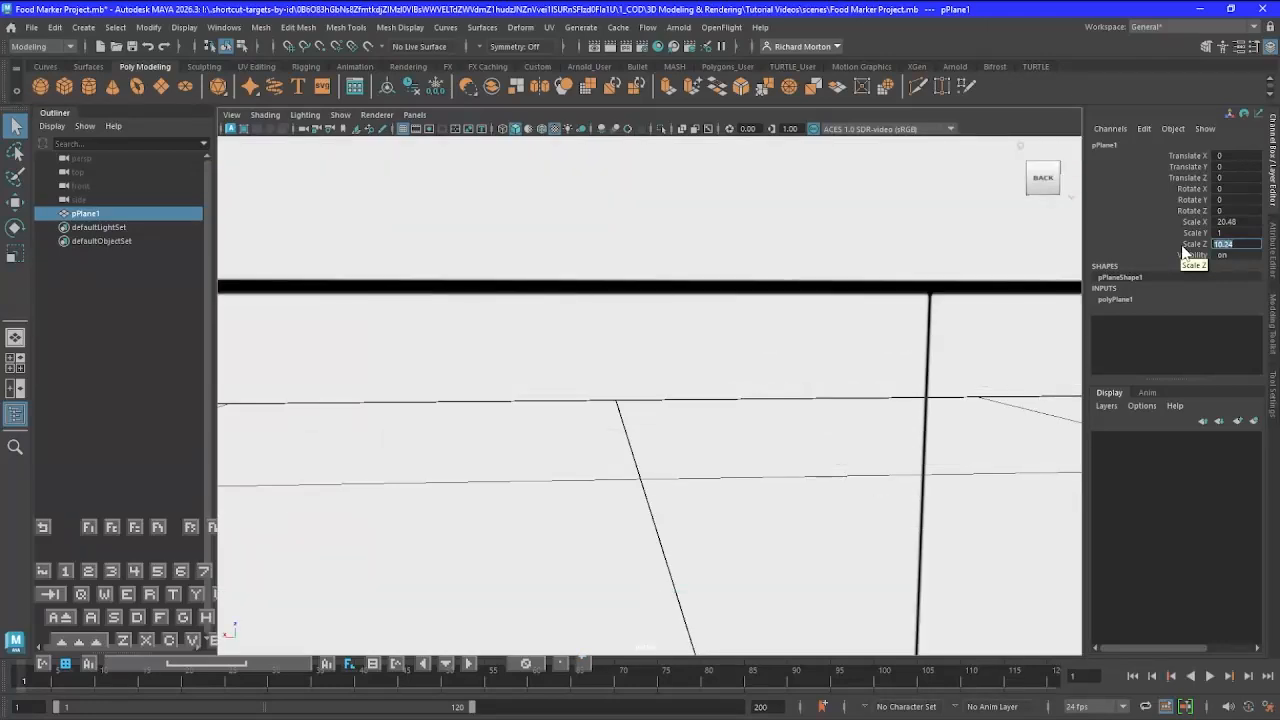
Frame the scaled plane in the perspective view and examine the drawing's proportions against the grid
{"action": "key", "text": "f"}
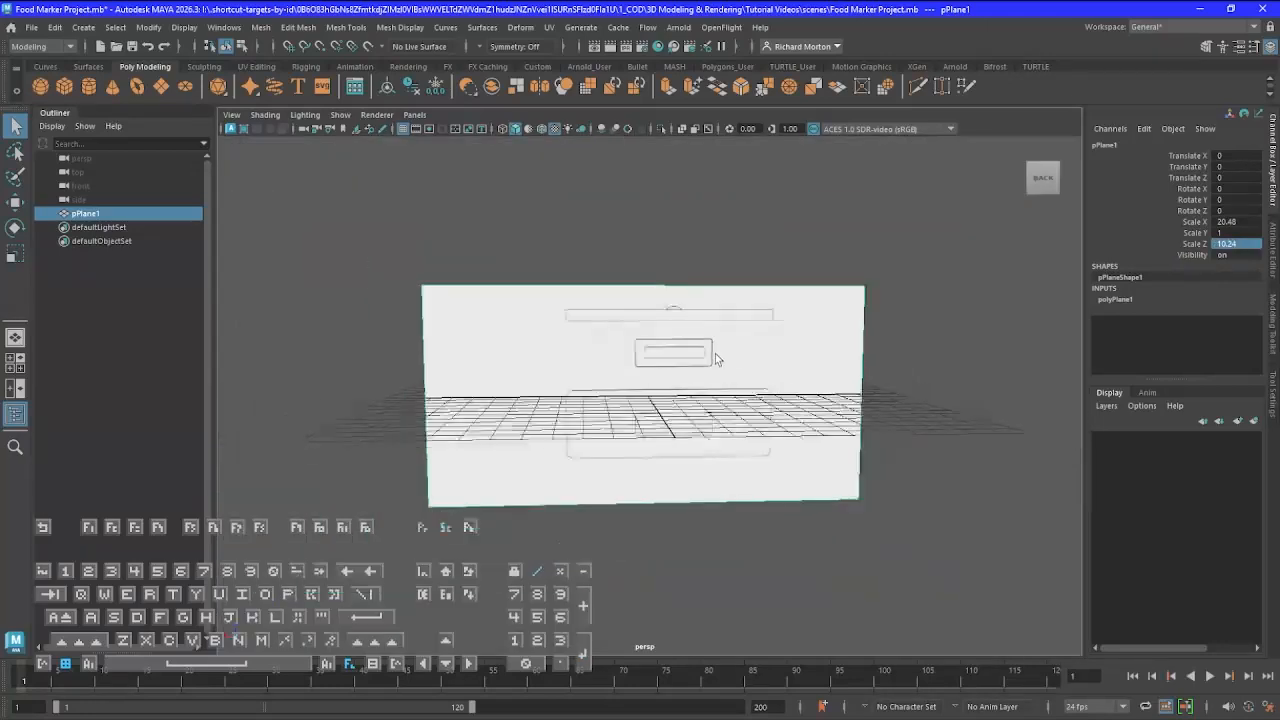
{"action": "scroll", "coordinate": [715, 354], "scroll_direction": "down", "scroll_amount": 4}
{"action": "scroll", "coordinate": [715, 360], "scroll_direction": "up", "scroll_amount": 9}
{"action": "scroll", "coordinate": [714, 361], "scroll_direction": "down", "scroll_amount": 3}
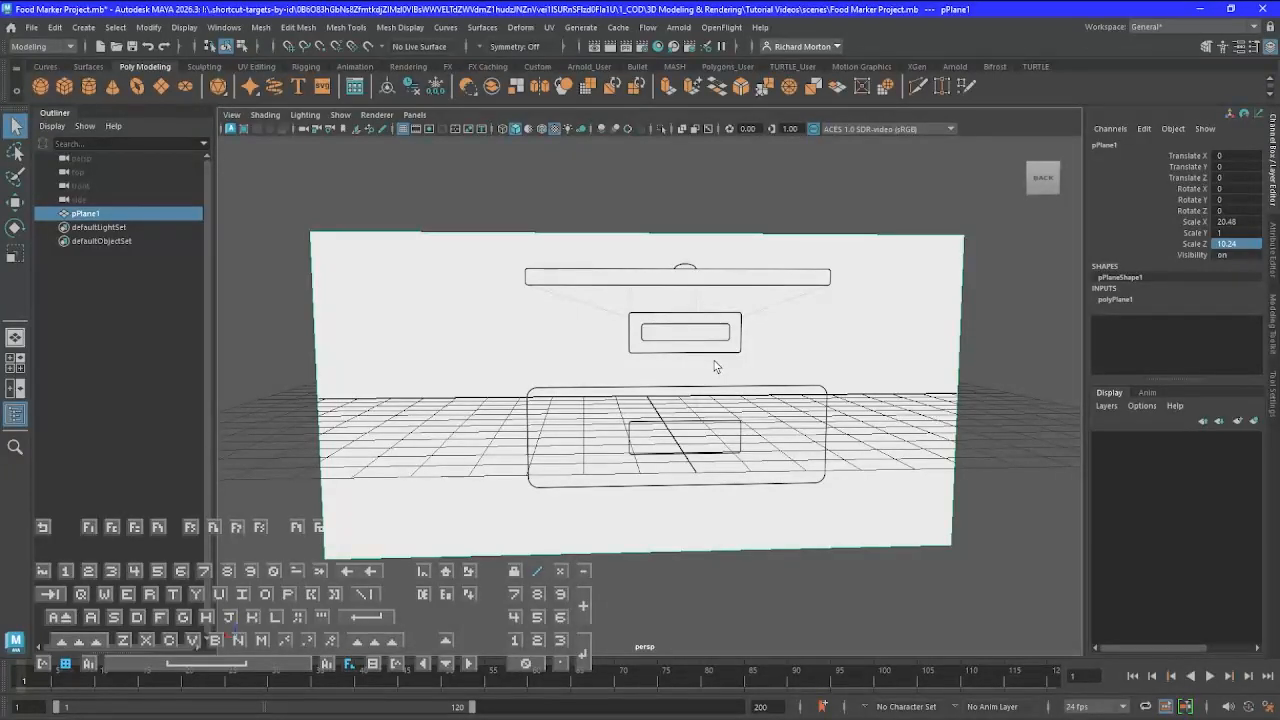
{"action": "scroll", "coordinate": [715, 366], "scroll_direction": "down", "scroll_amount": 3}
{"action": "scroll", "coordinate": [715, 365], "scroll_direction": "down", "scroll_amount": 3}
{"action": "scroll", "coordinate": [714, 362], "scroll_direction": "up", "scroll_amount": 4}
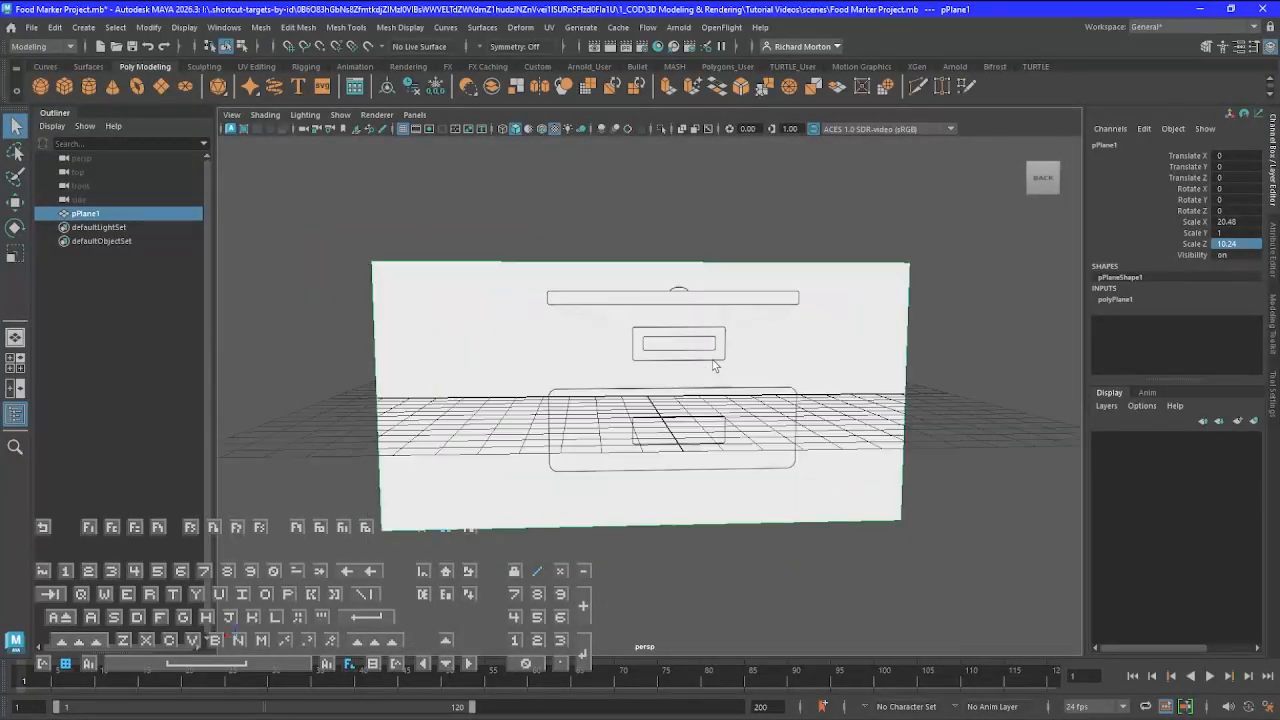
{"action": "scroll", "coordinate": [711, 357], "scroll_direction": "down", "scroll_amount": 1}
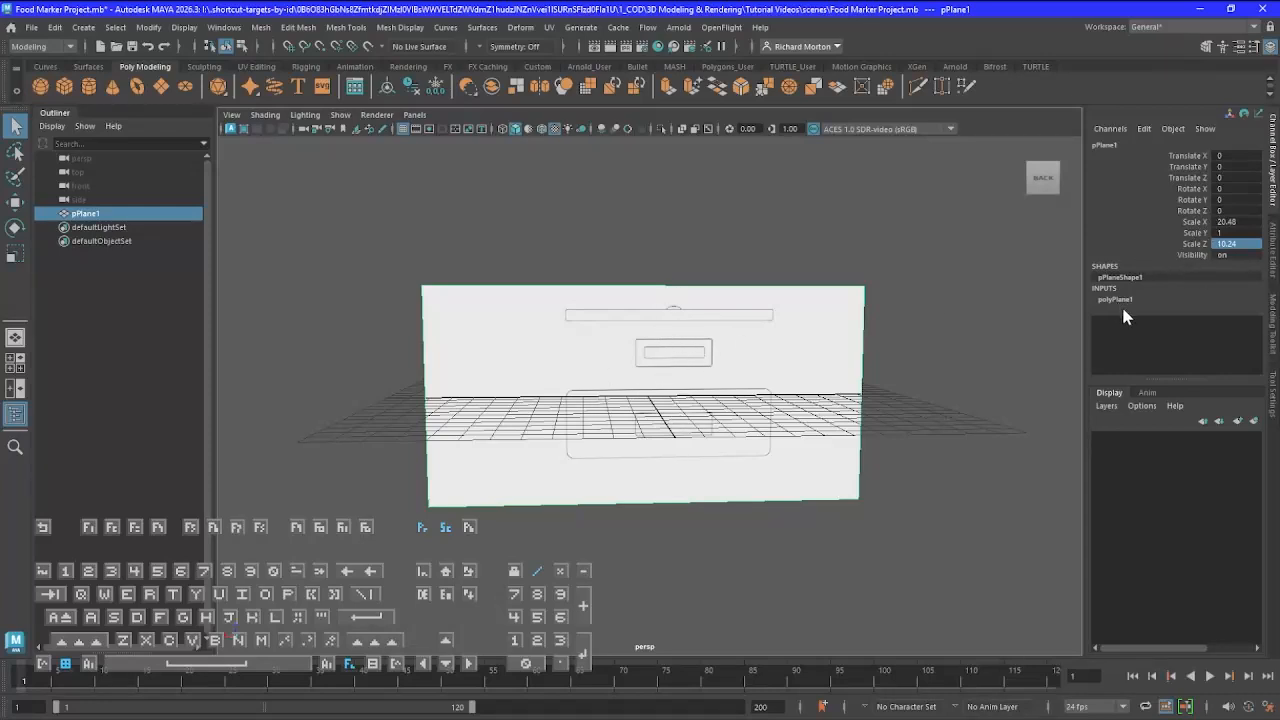
Set the reference plane's Rotate X to -90 and inspect its surface from above
{"action": "left_click", "coordinate": [1233, 189]}
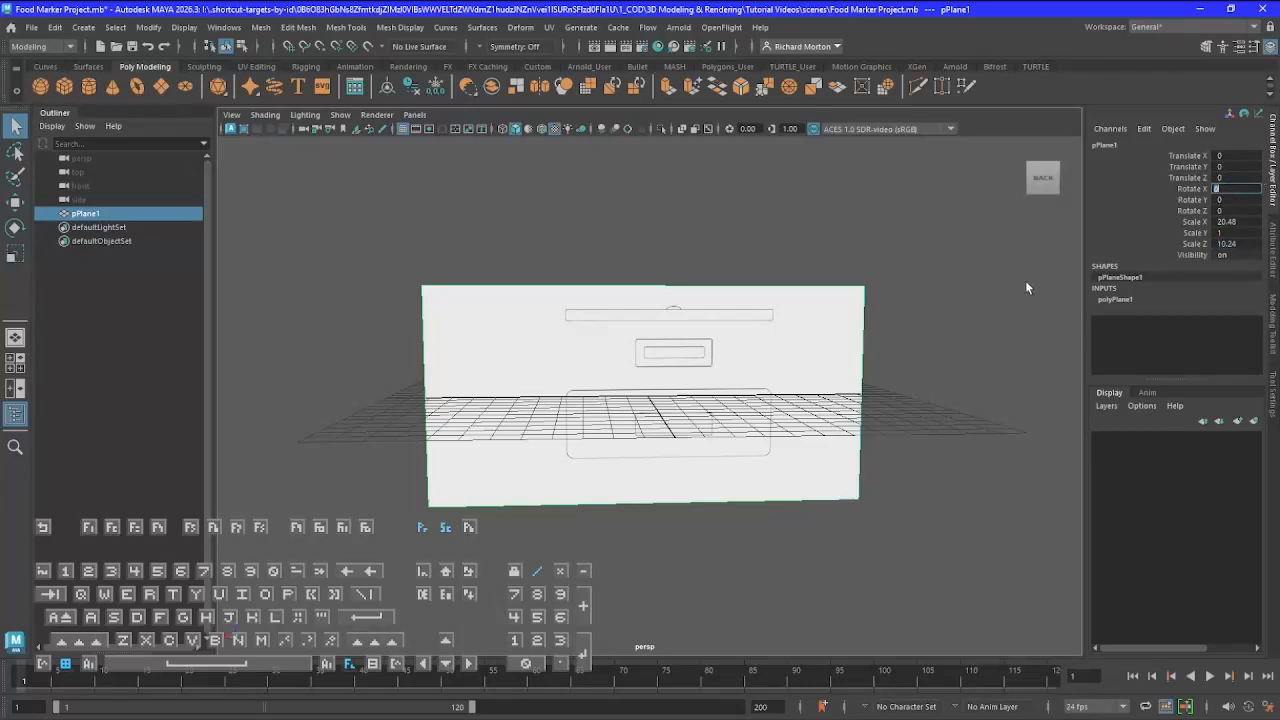
{"action": "type", "text": "-90"}
{"action": "key", "text": "Return"}
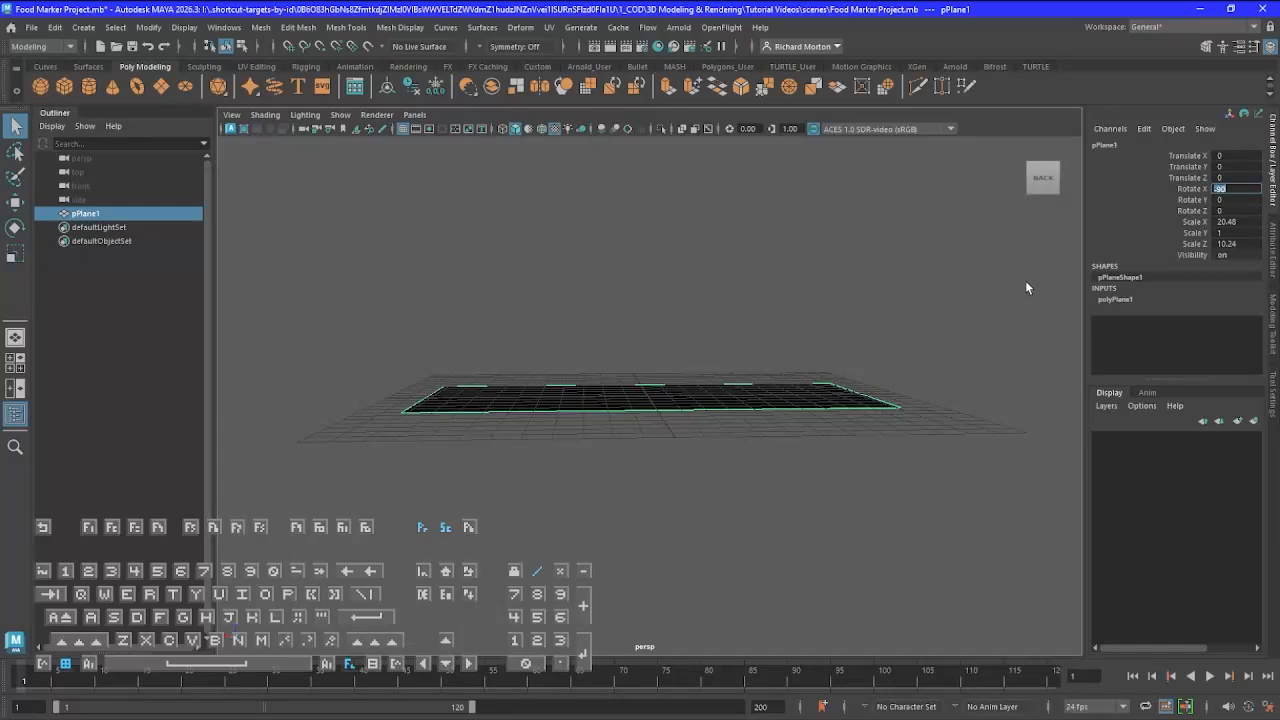
{"action": "left_click_drag", "start_coordinate": [748, 580], "coordinate": [724, 636], "text": "alt"}
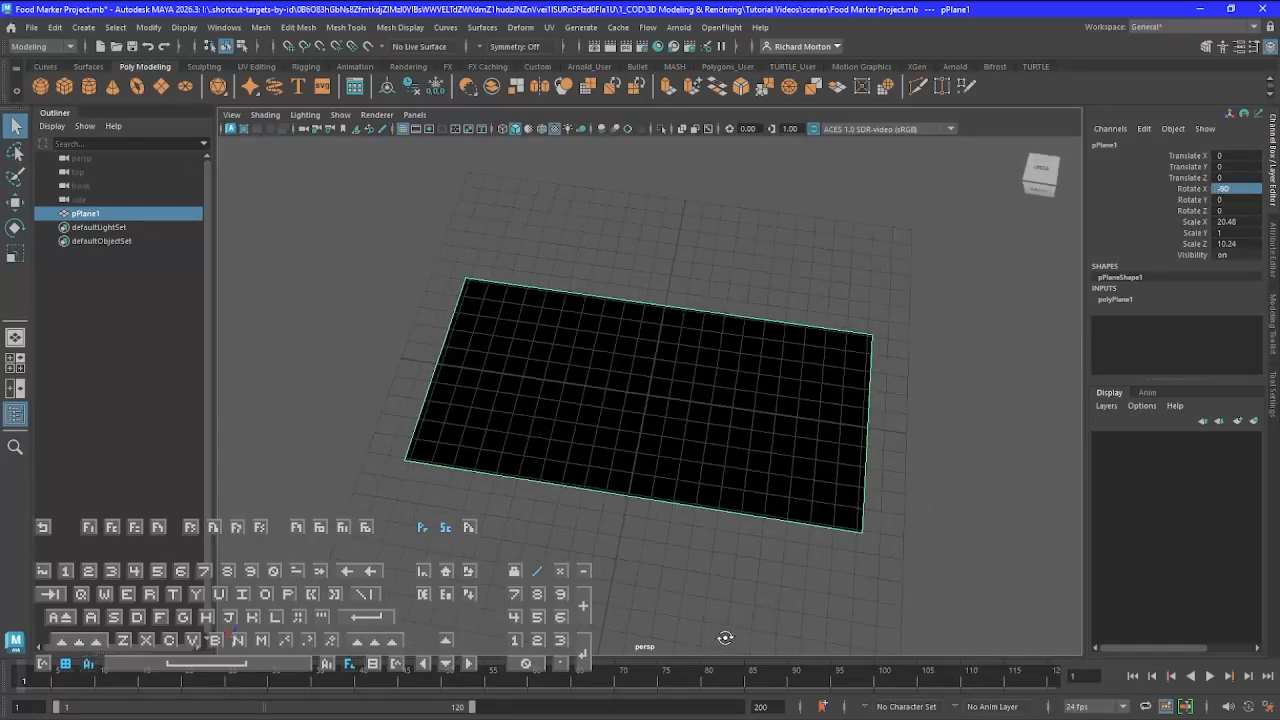
Set the reference plane's Rotate X to 90 so the drawing faces up
{"action": "left_click", "coordinate": [1242, 187]}
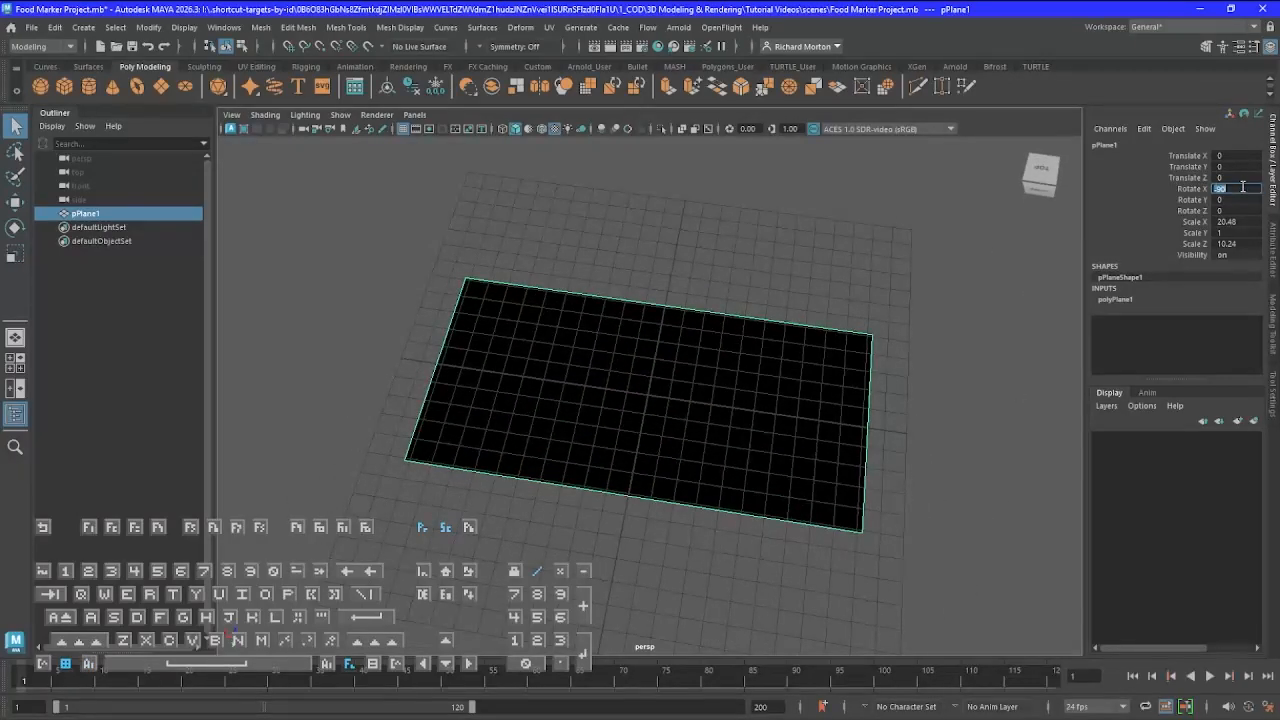
{"action": "type", "text": "90"}
{"action": "key", "text": "Return"}
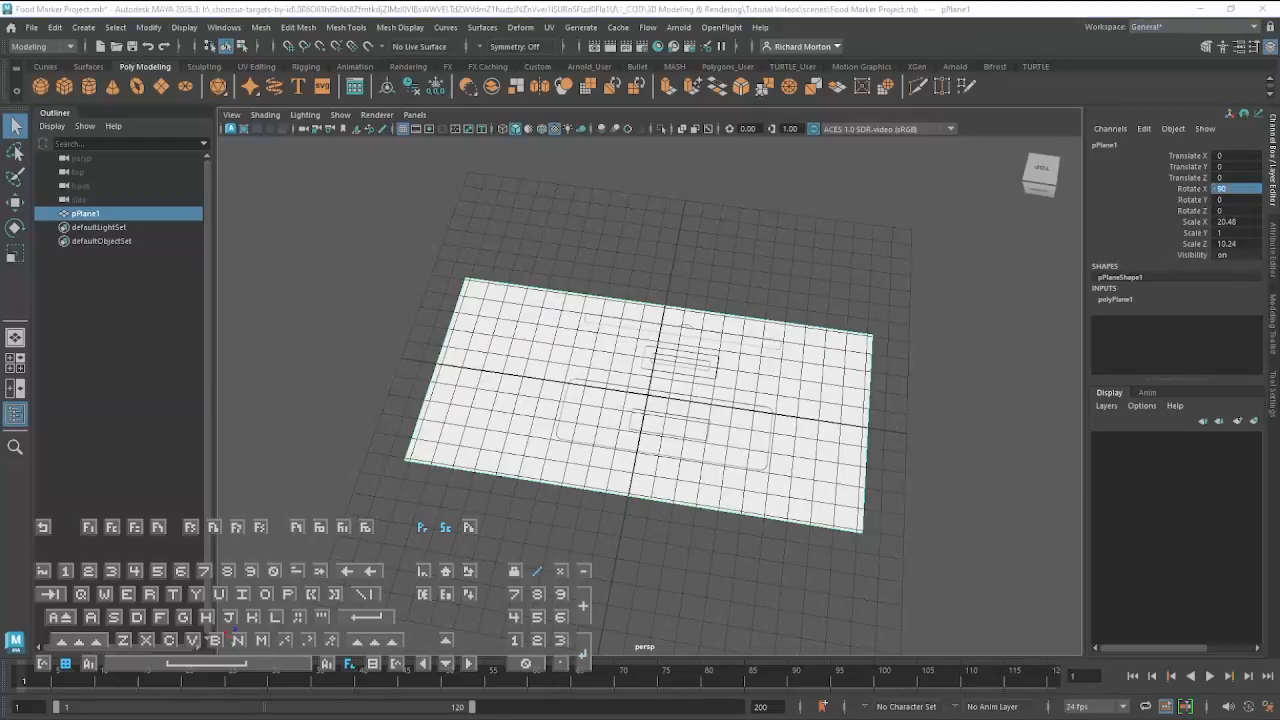
{"action": "left_click_drag", "start_coordinate": [310, 600], "coordinate": [979, 682]}
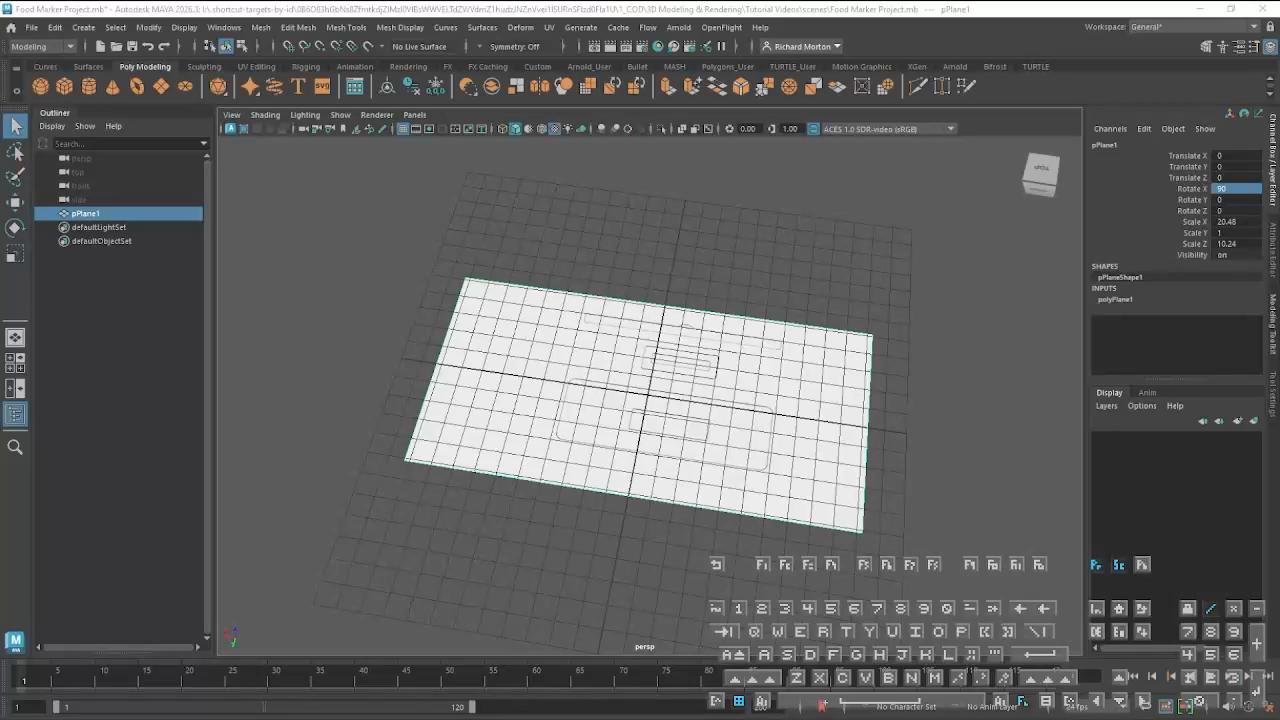
Try rotating the reference plane slightly about X with the Rotate tool, and undo the rotation
{"action": "left_click", "coordinate": [238, 598]}
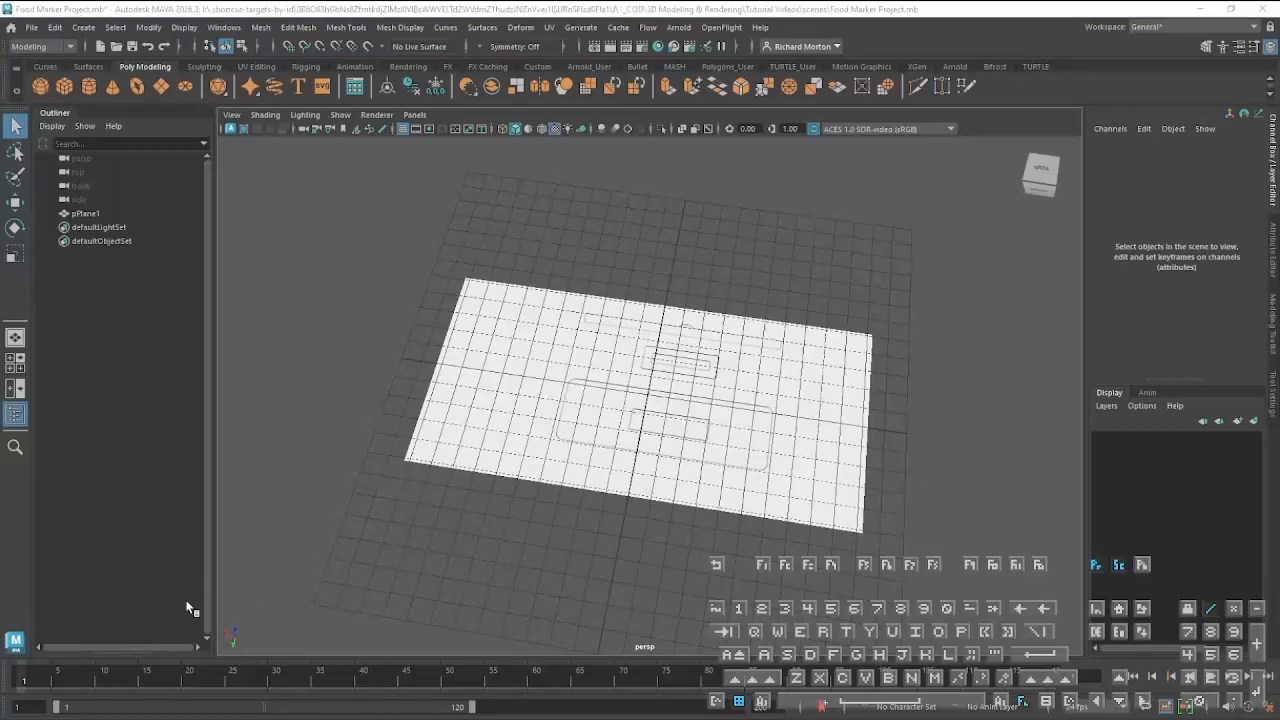
{"action": "left_click", "coordinate": [741, 445]}
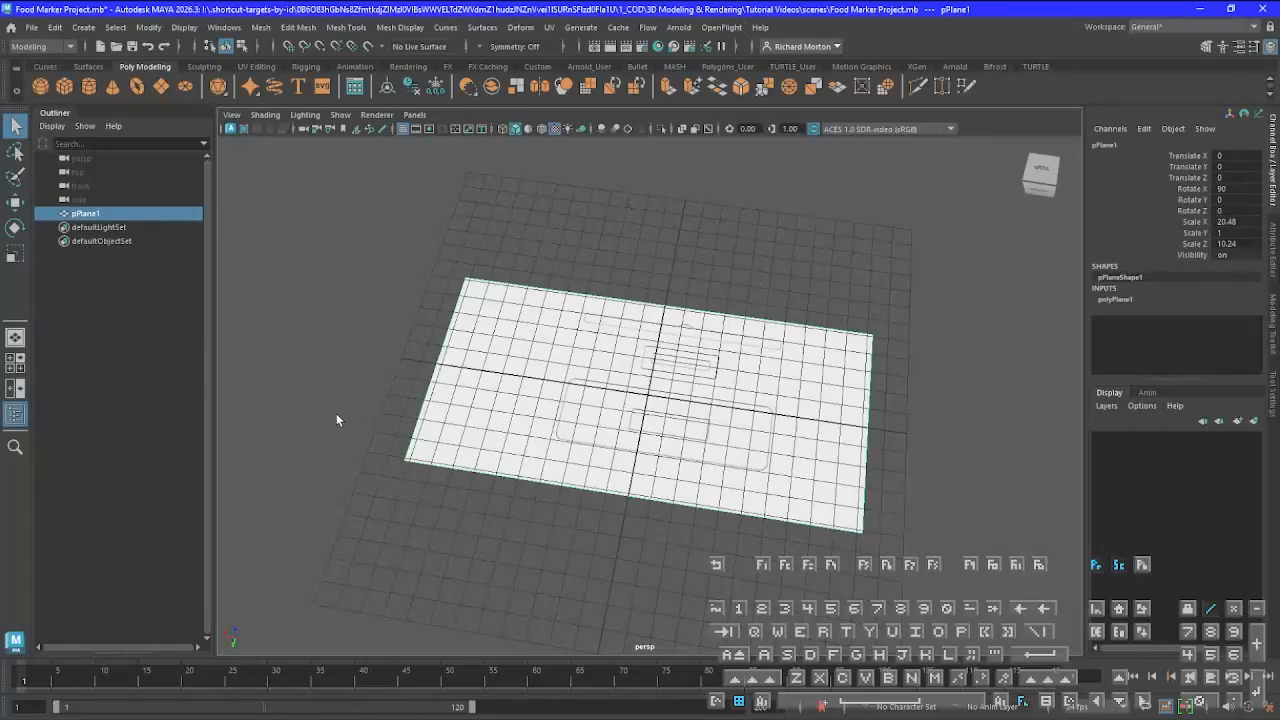
{"action": "key", "text": "e"}
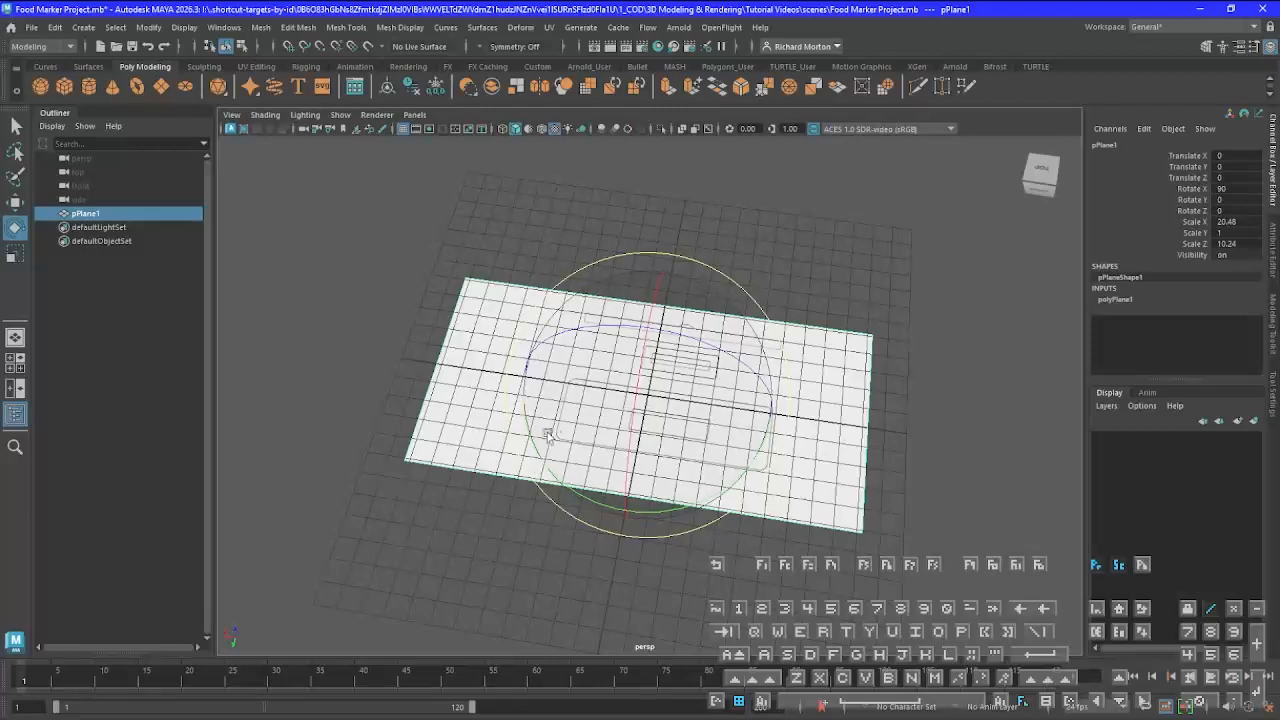
{"action": "mouse_move", "coordinate": [638, 382]}
{"action": "left_mouse_down"}
{"action": "mouse_move", "coordinate": [630, 420]}
{"action": "mouse_move", "coordinate": [637, 375]}
{"action": "mouse_move", "coordinate": [646, 380]}
{"action": "mouse_move", "coordinate": [638, 400]}
{"action": "mouse_move", "coordinate": [634, 378]}
{"action": "left_mouse_up"}
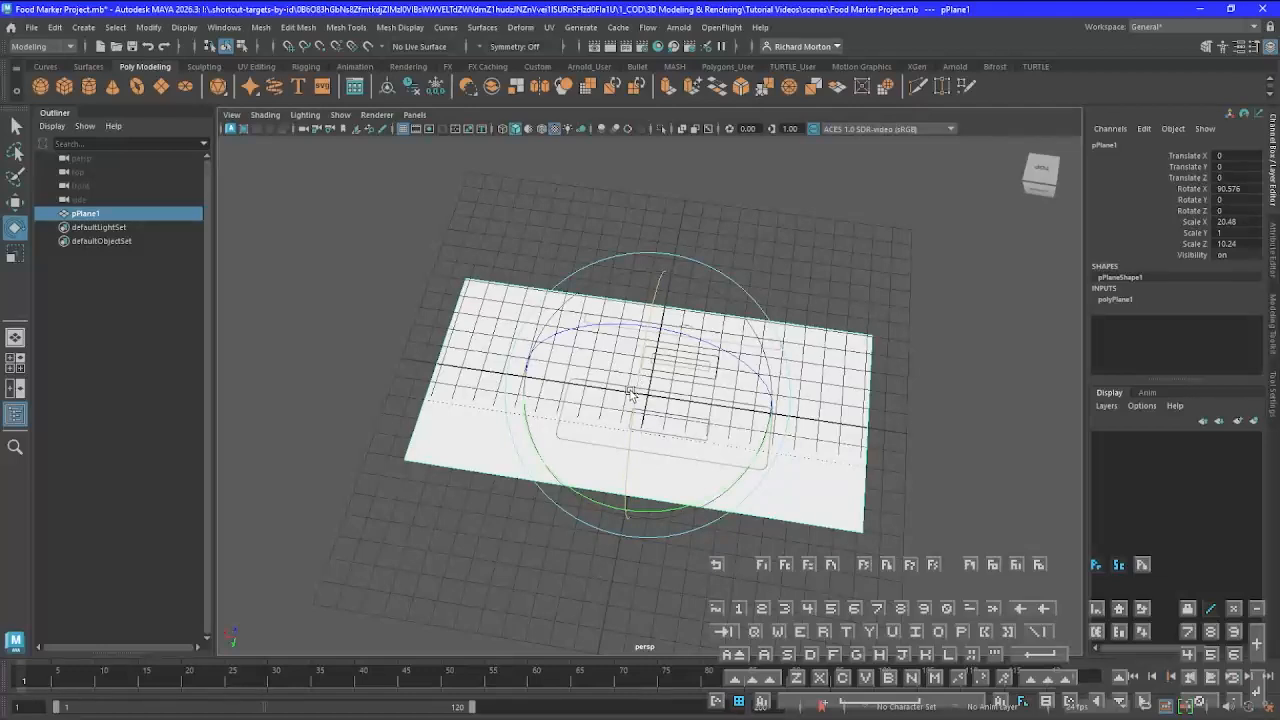
{"action": "key", "text": "z"}
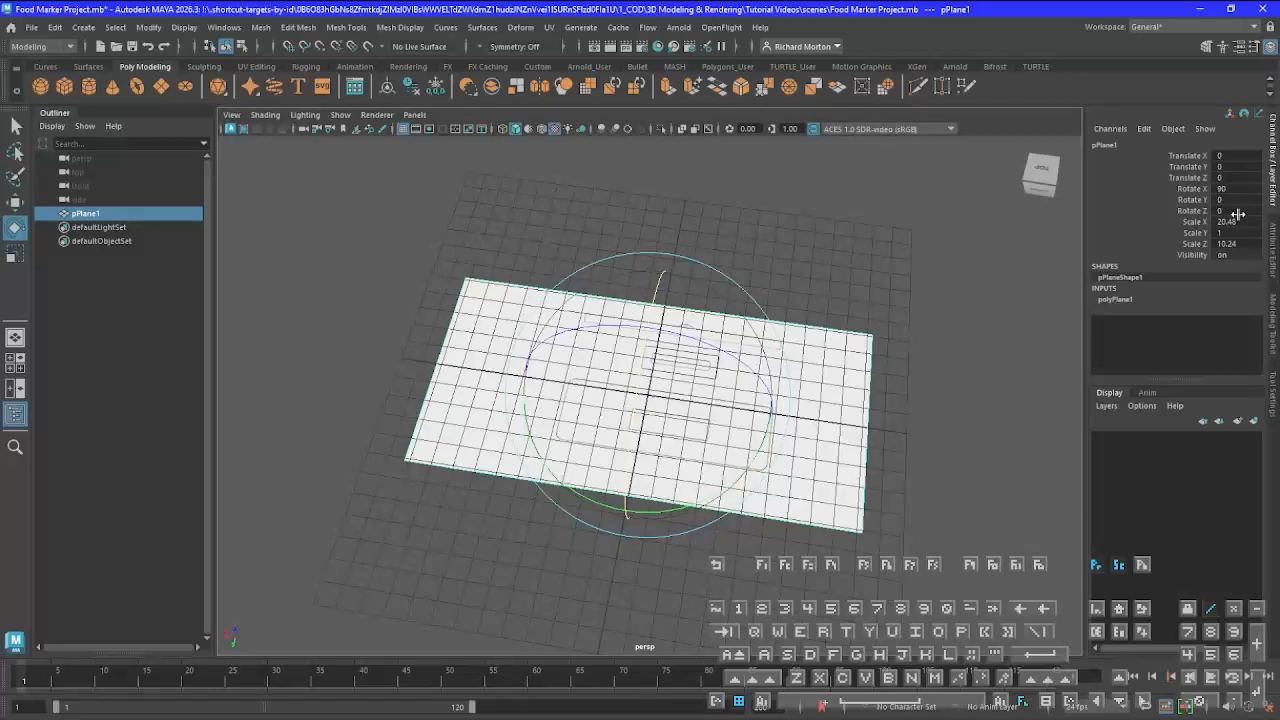
Duplicate the flat reference plane and move the copy along Y to about -17.22
{"action": "left_click_drag", "start_coordinate": [746, 477], "coordinate": [725, 440], "text": "alt"}
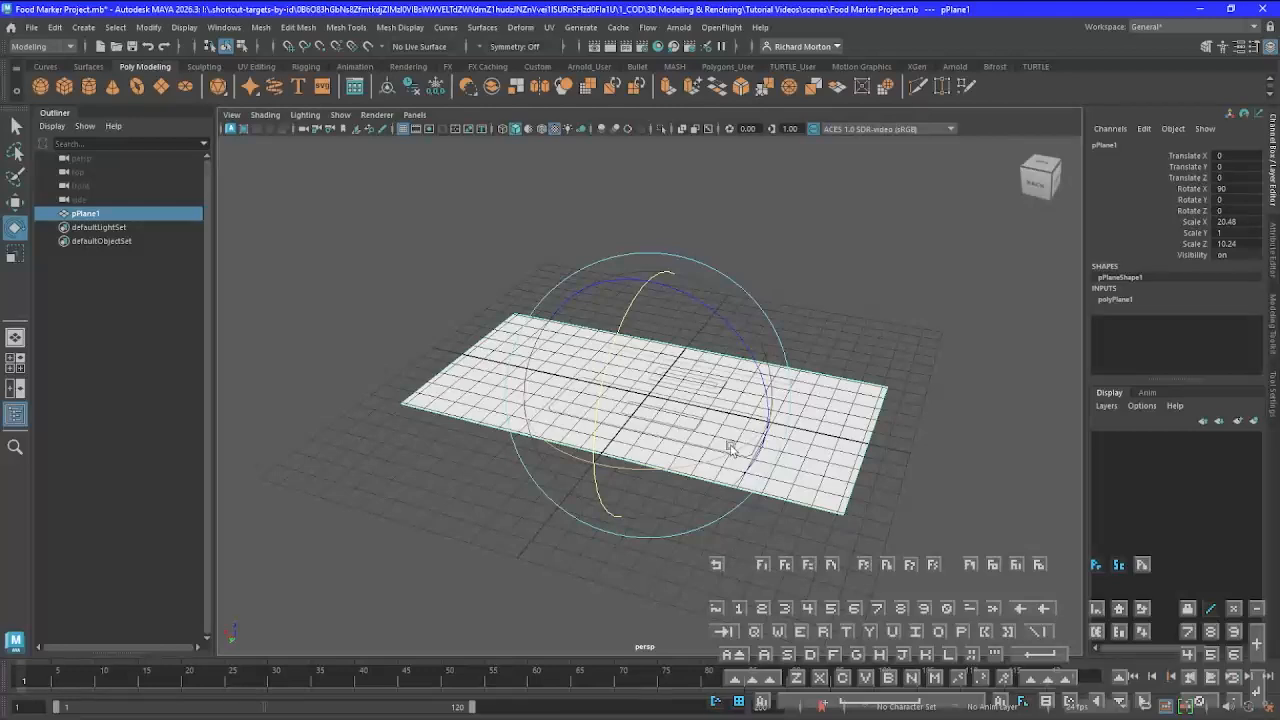
{"action": "key", "text": "ctrl+d"}
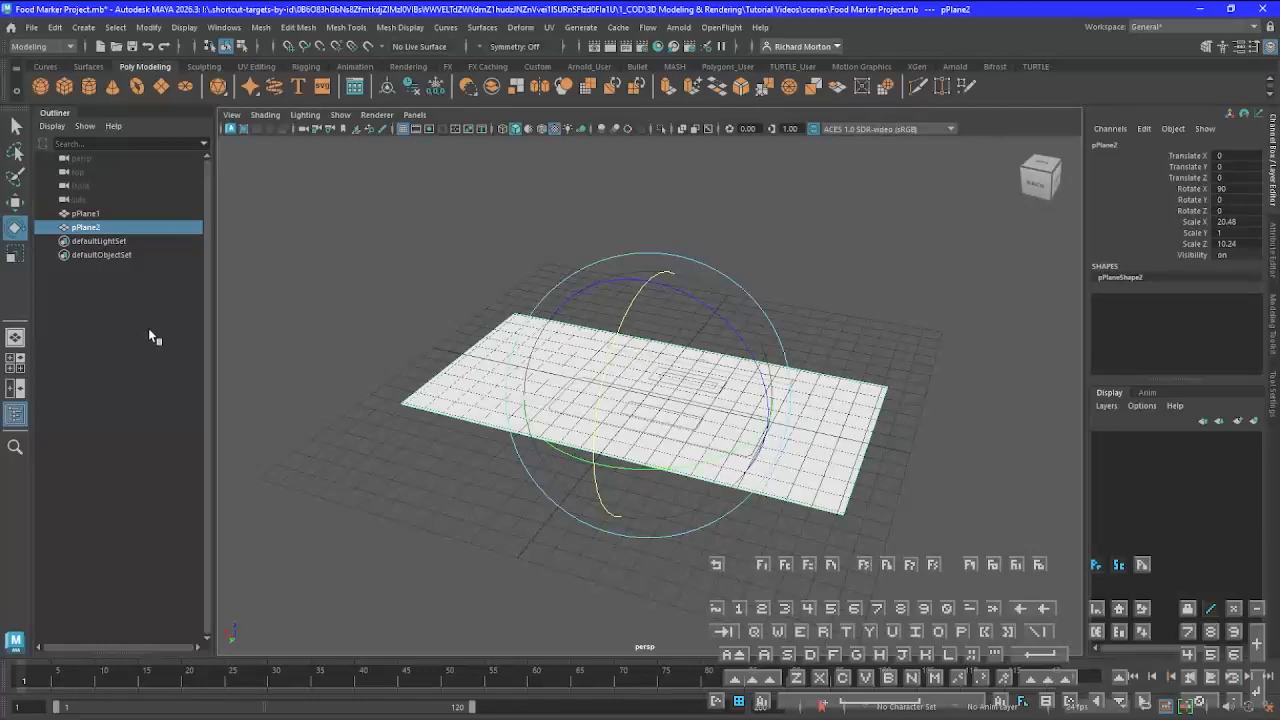
{"action": "key", "text": "w"}
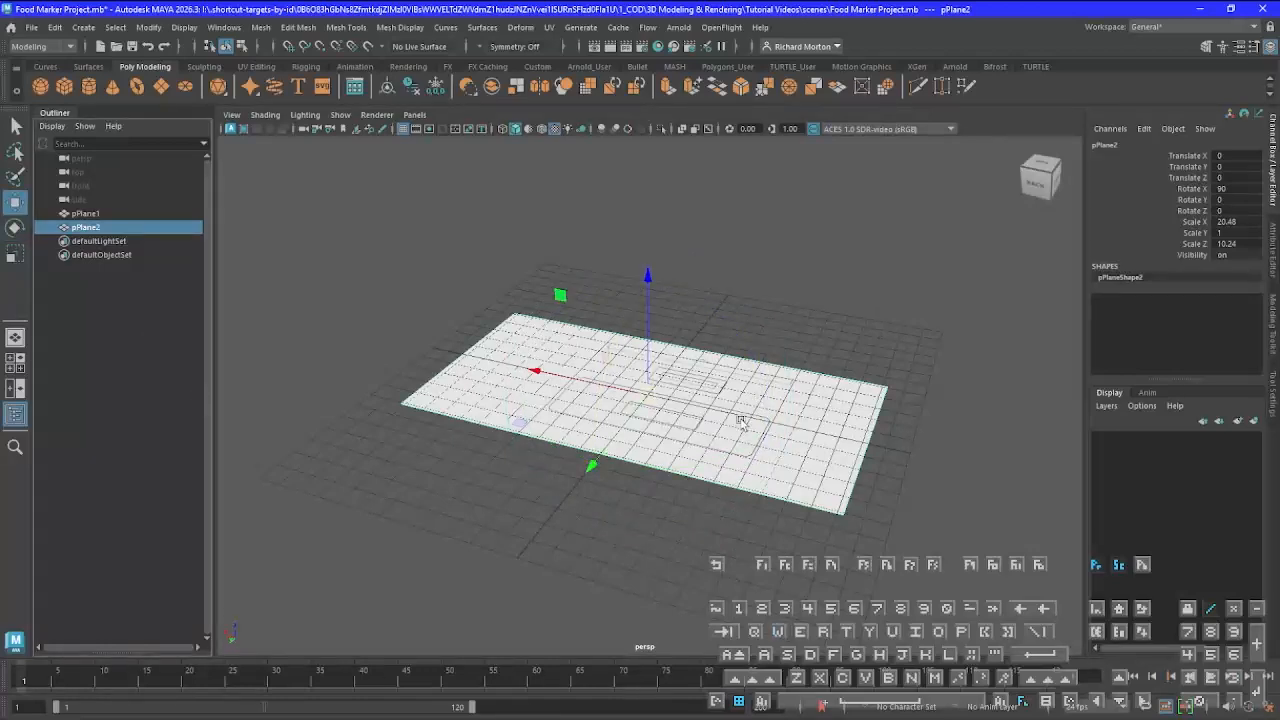
{"action": "left_click_drag", "start_coordinate": [590, 468], "coordinate": [696, 278]}
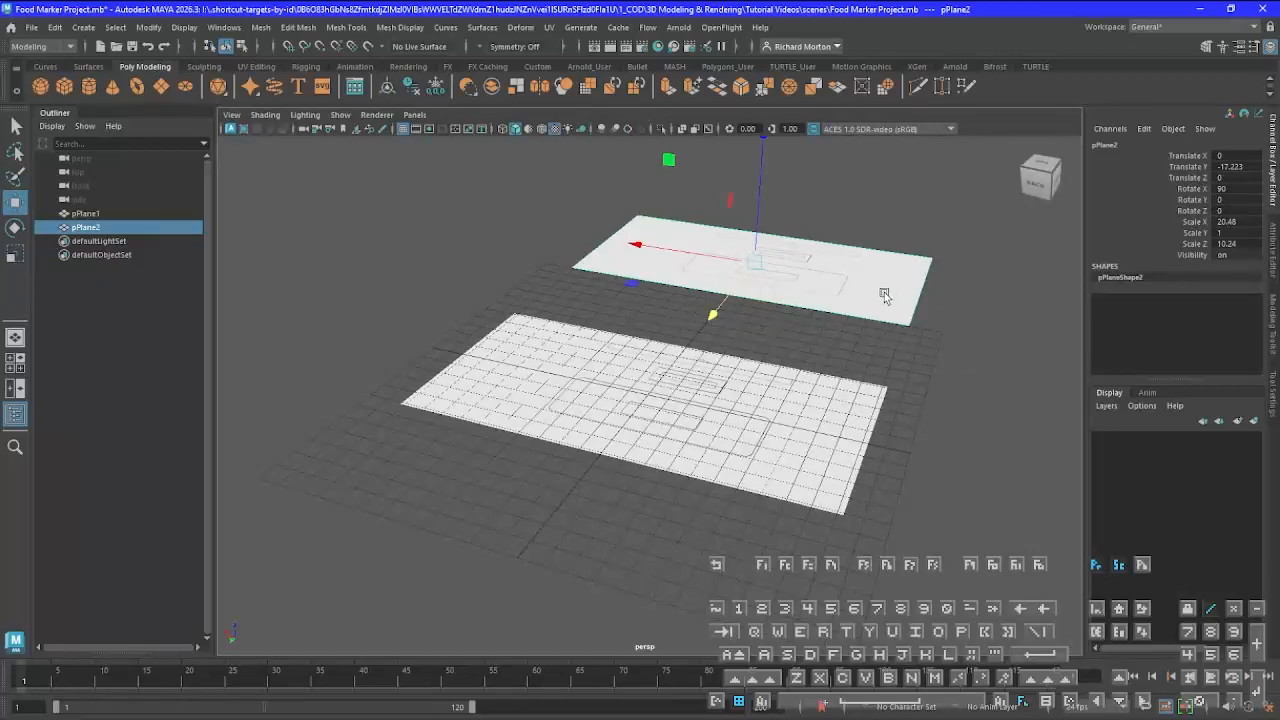
Stand the duplicate plane upright by setting its Rotate X to 0 and its Rotate Y to 180
{"action": "double_click", "coordinate": [1234, 188]}
{"action": "key", "text": "Return"}
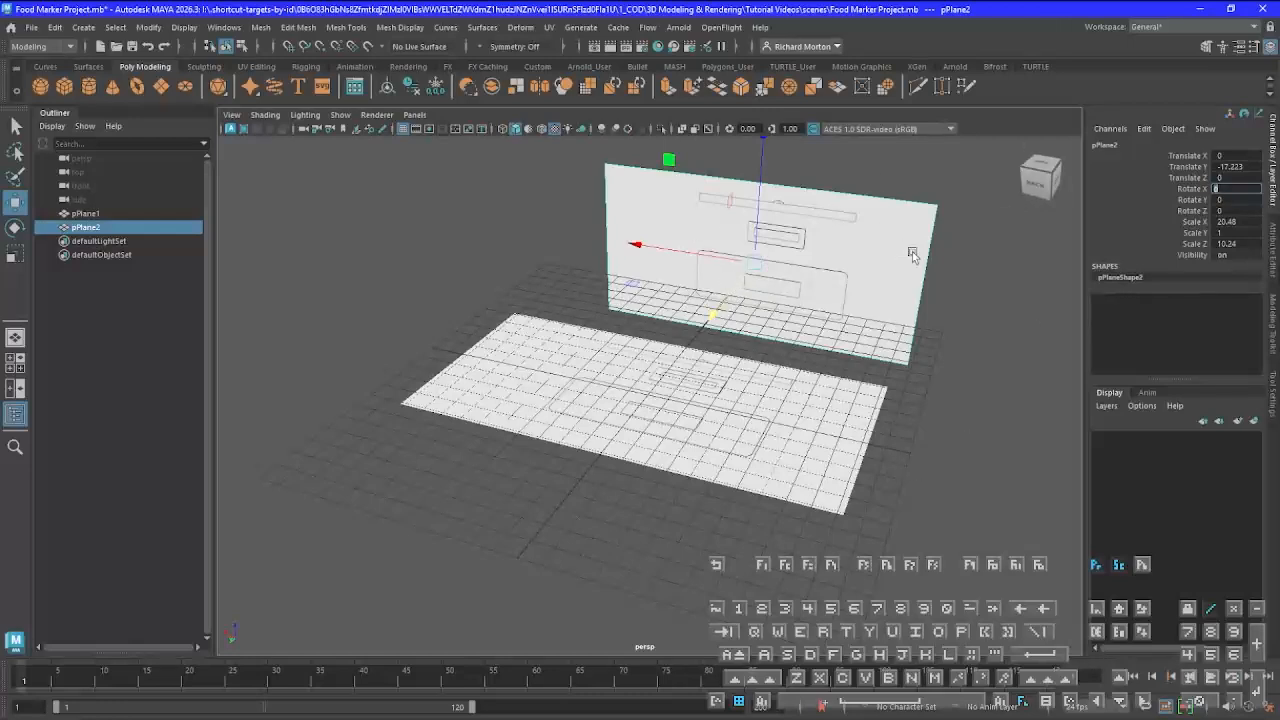
{"action": "left_click", "coordinate": [1238, 198]}
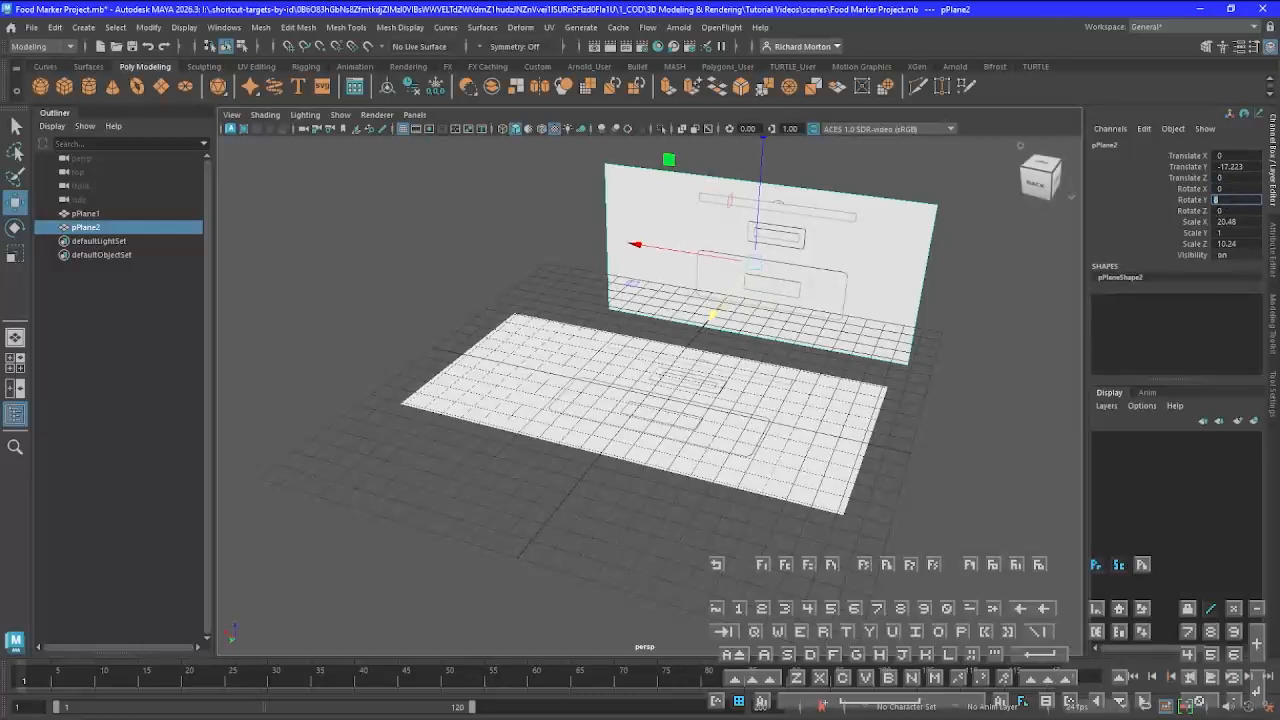
{"action": "type", "text": "180"}
{"action": "key", "text": "Return"}
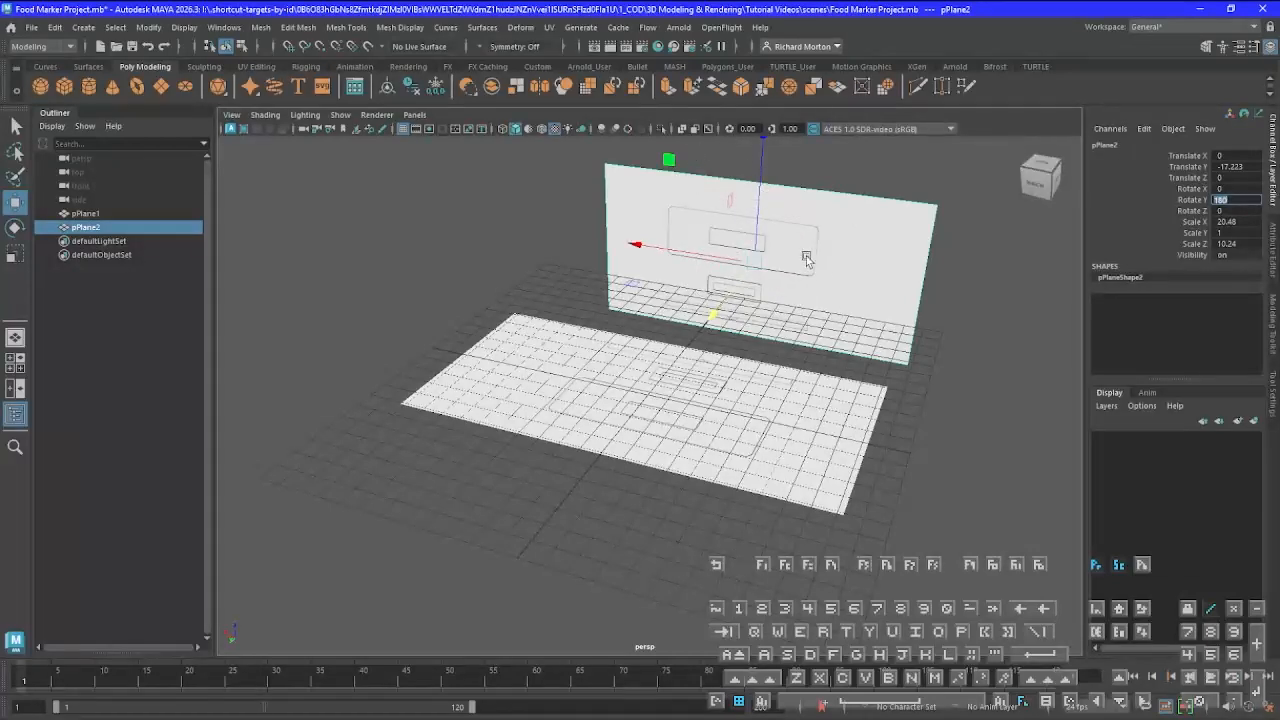
Raise the upright duplicate plane along Z so it stands above the grid
{"action": "left_click_drag", "start_coordinate": [808, 260], "coordinate": [704, 273], "text": "alt"}
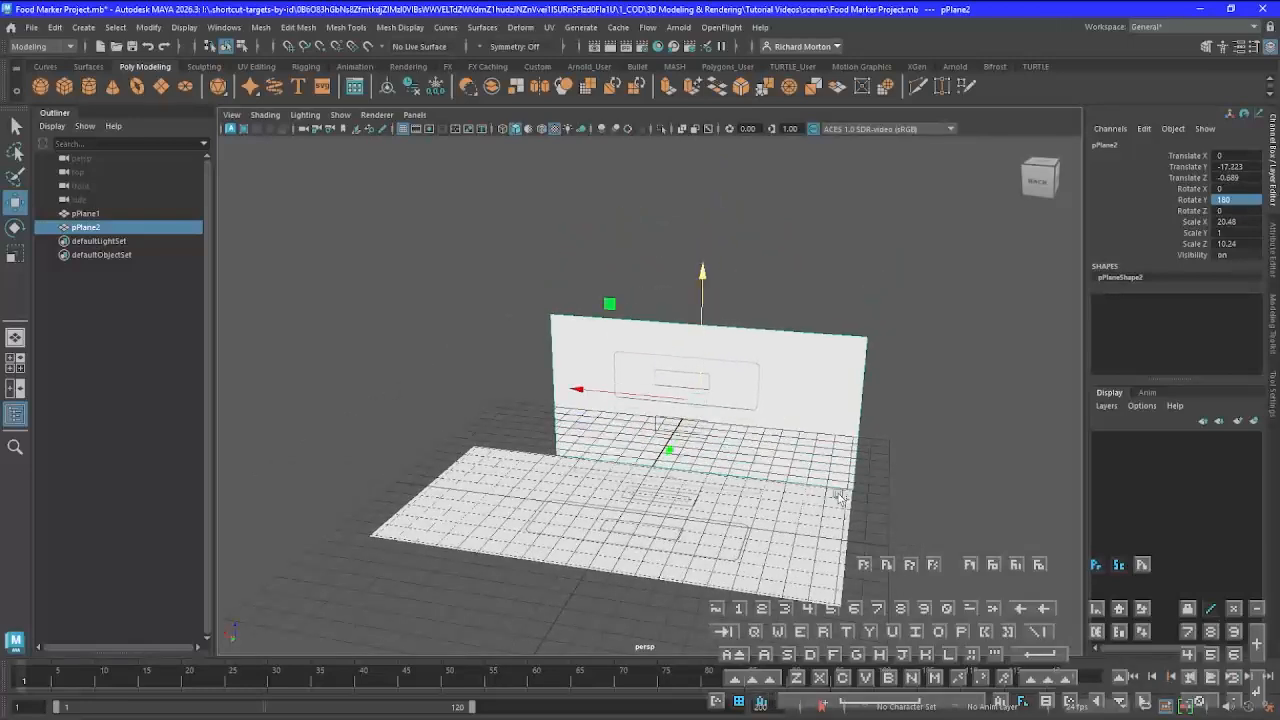
{"action": "left_click_drag", "start_coordinate": [852, 492], "coordinate": [883, 455], "text": "alt"}
{"action": "left_click_drag", "start_coordinate": [992, 303], "coordinate": [1004, 230]}
{"action": "left_click_drag", "start_coordinate": [622, 566], "coordinate": [680, 495], "text": "alt"}
Lower the flat reference plane along Z to about -7.33 and set its Rotate Z to 180
{"action": "left_click", "coordinate": [666, 528]}
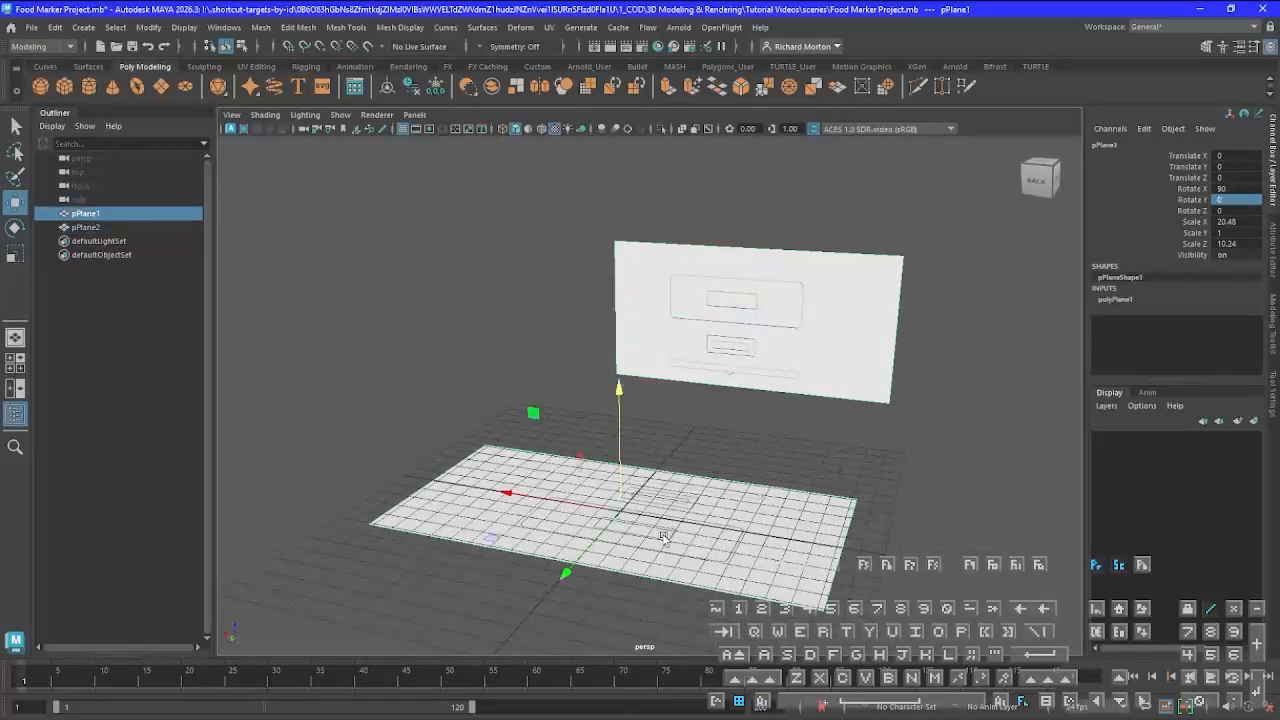
{"action": "left_click_drag", "start_coordinate": [704, 581], "coordinate": [606, 469], "text": "alt"}
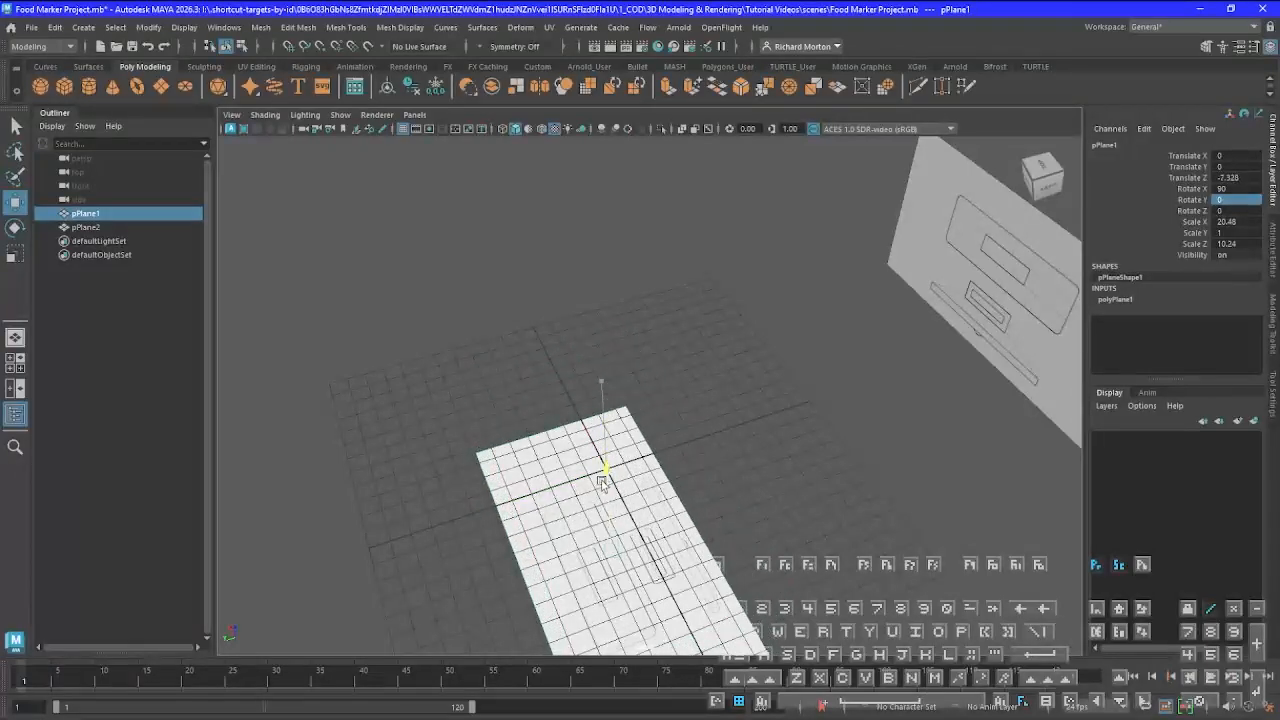
{"action": "left_click_drag", "start_coordinate": [596, 544], "coordinate": [570, 458], "text": "alt"}
{"action": "middle_click_drag", "start_coordinate": [570, 458], "coordinate": [771, 436], "text": "alt"}
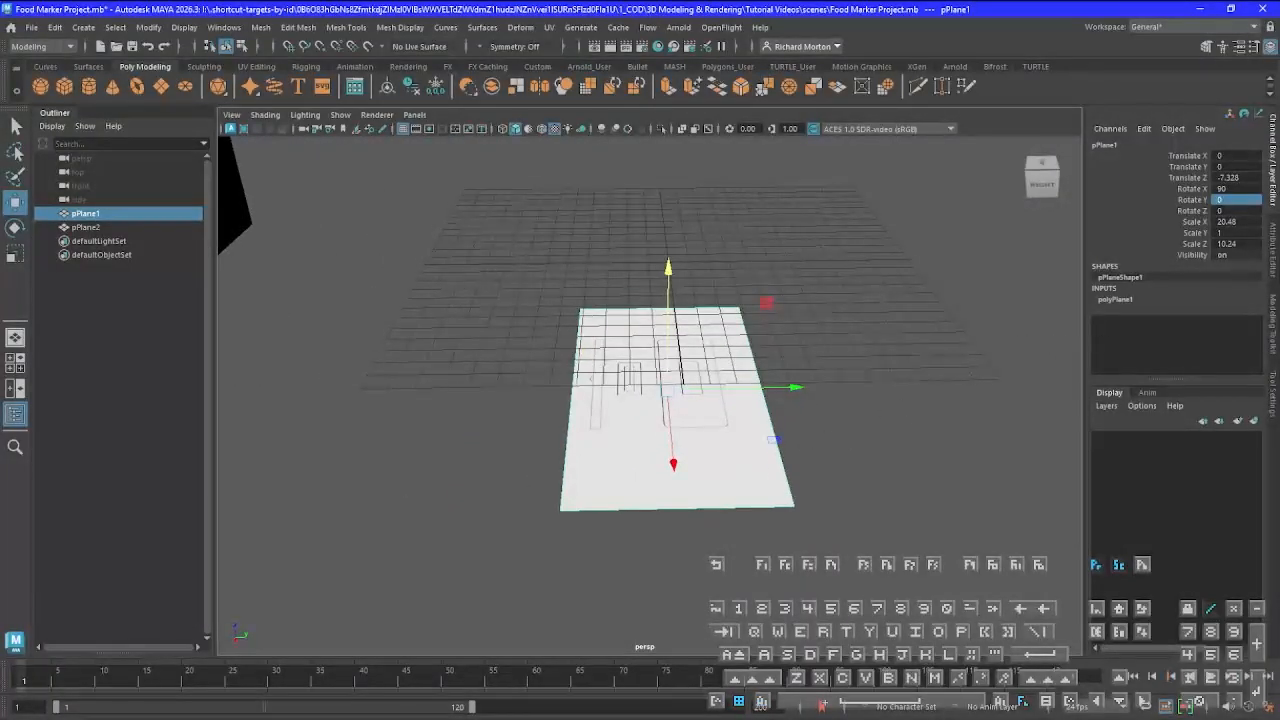
{"action": "double_click", "coordinate": [1234, 211]}
{"action": "type", "text": "180"}
{"action": "key", "text": "Return"}
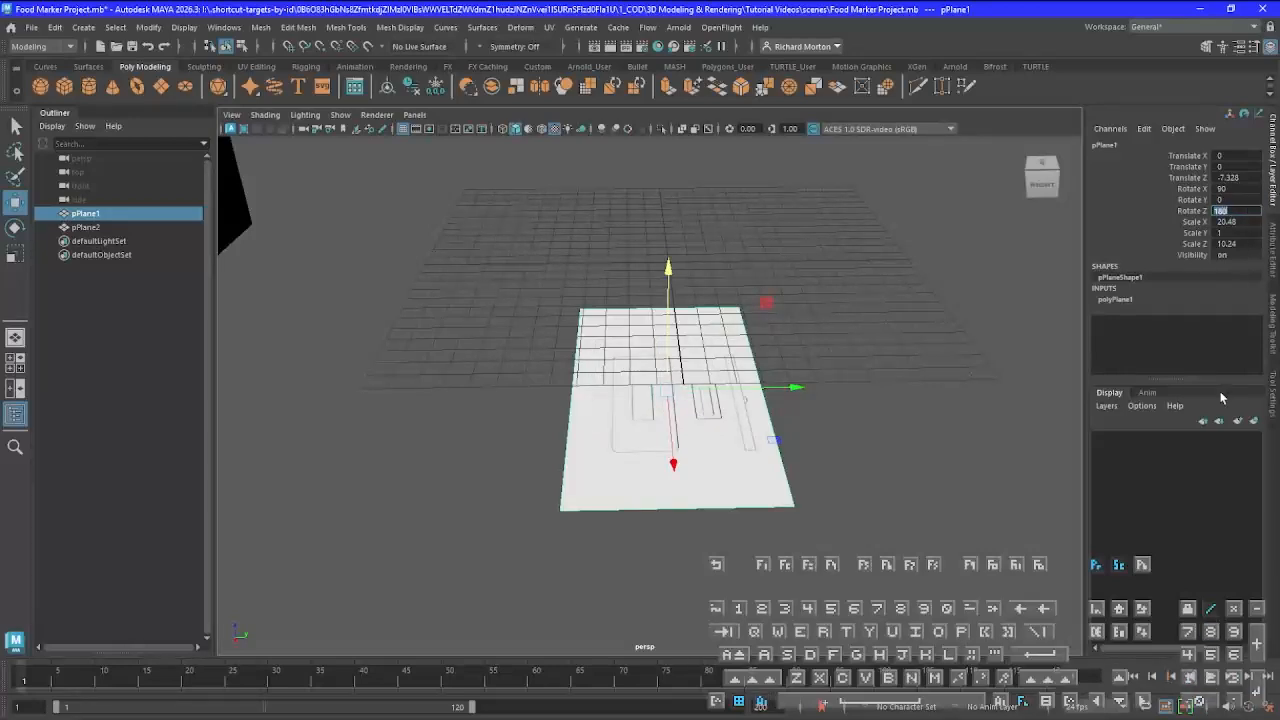
{"action": "left_click_drag", "start_coordinate": [784, 466], "coordinate": [629, 507], "text": "alt"}
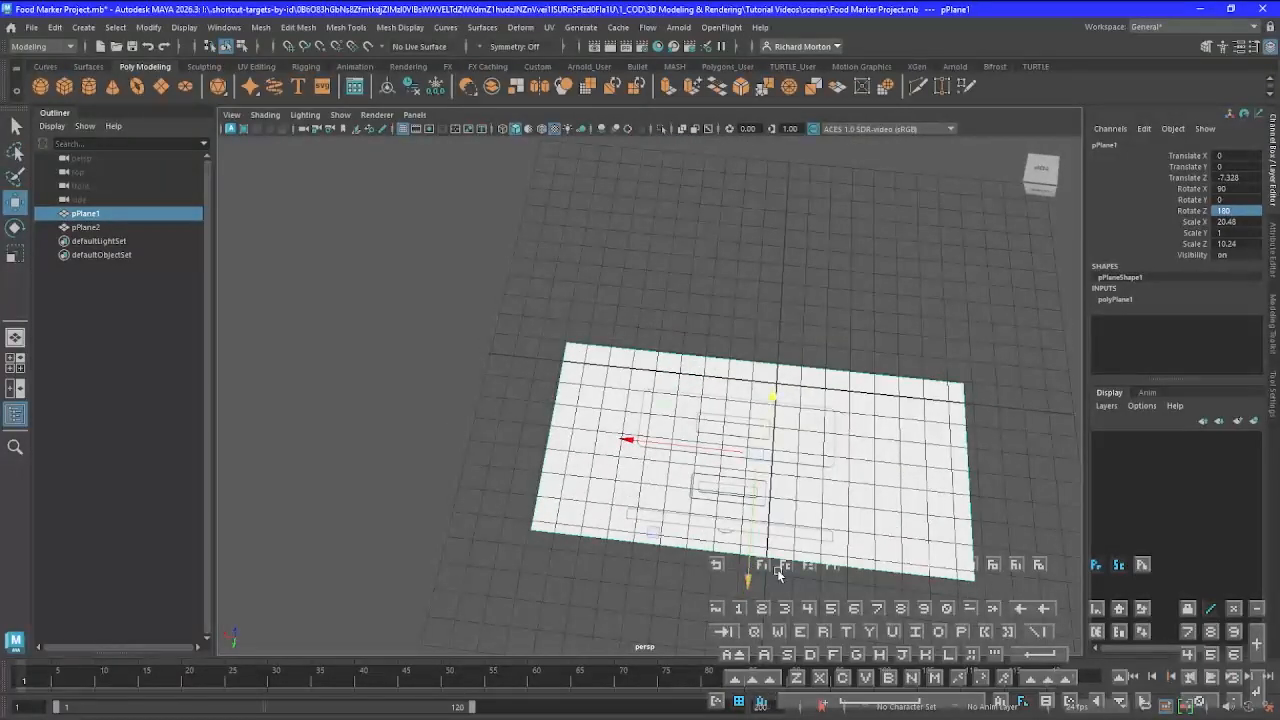
{"action": "left_click_drag", "start_coordinate": [777, 573], "coordinate": [774, 504], "text": "alt"}
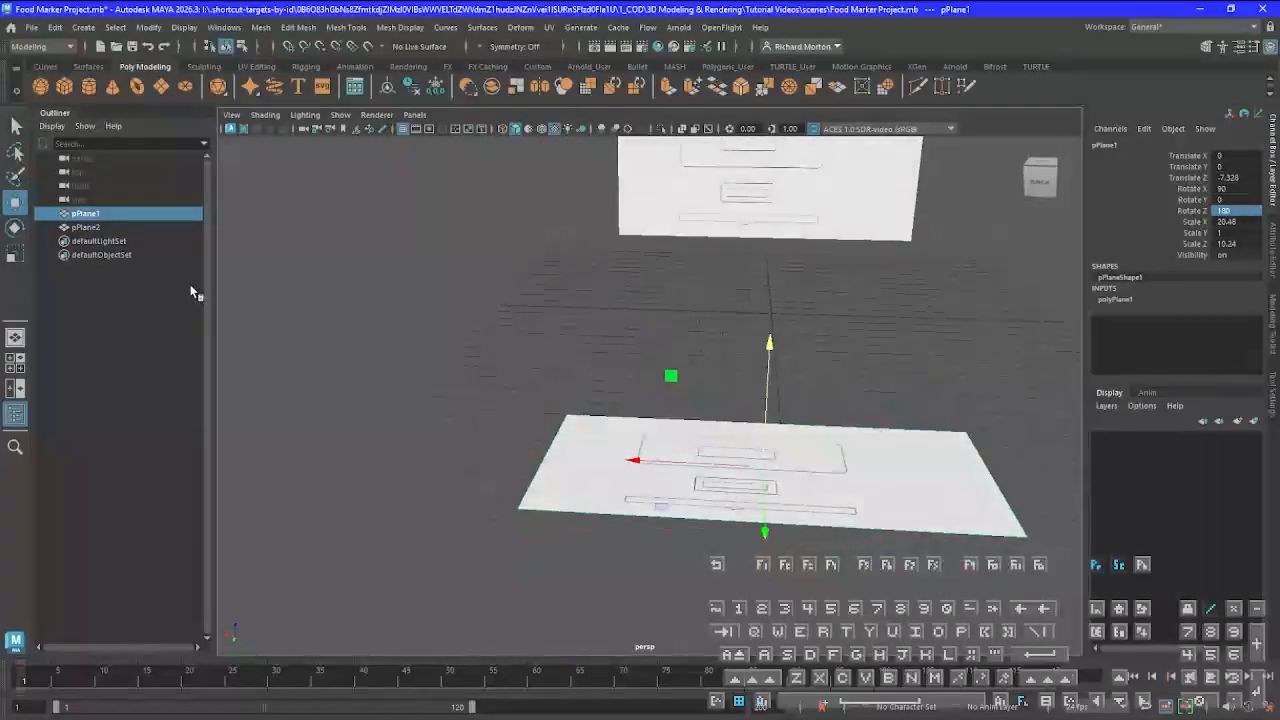
Rename the flat reference plane to Ref_Top_1
{"action": "double_click", "coordinate": [96, 214]}
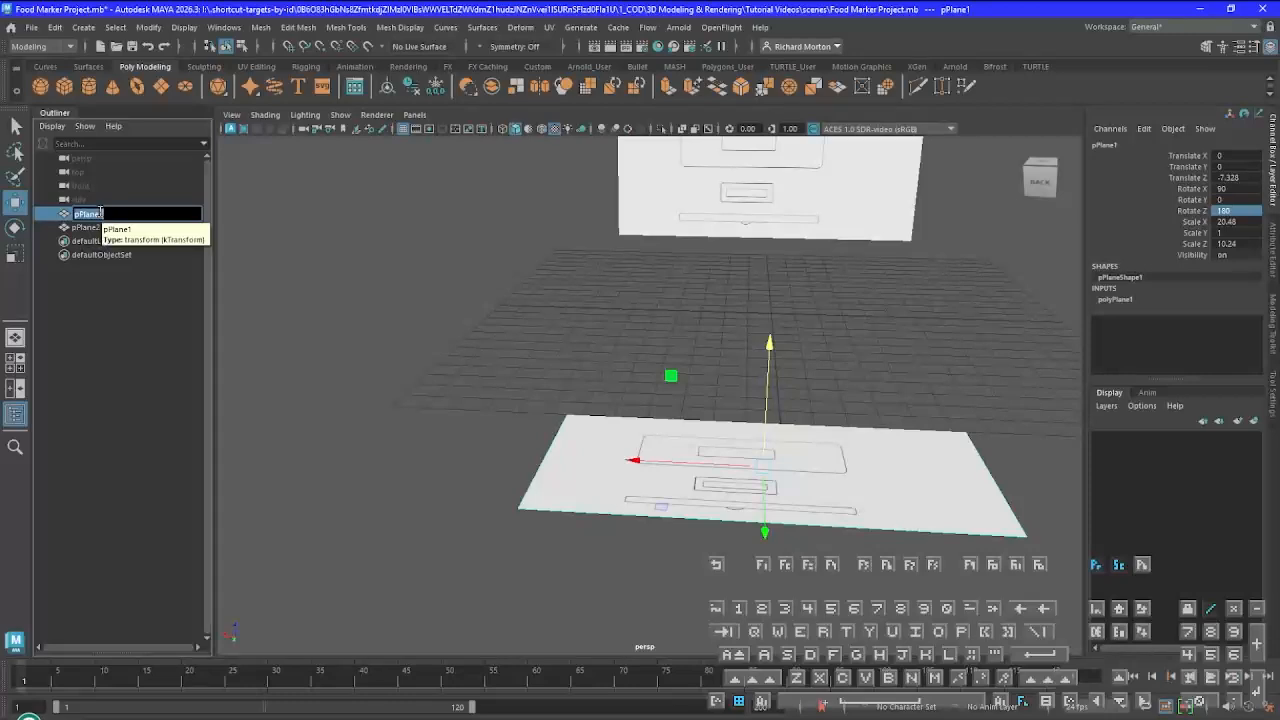
{"action": "type", "text": "Ref"}
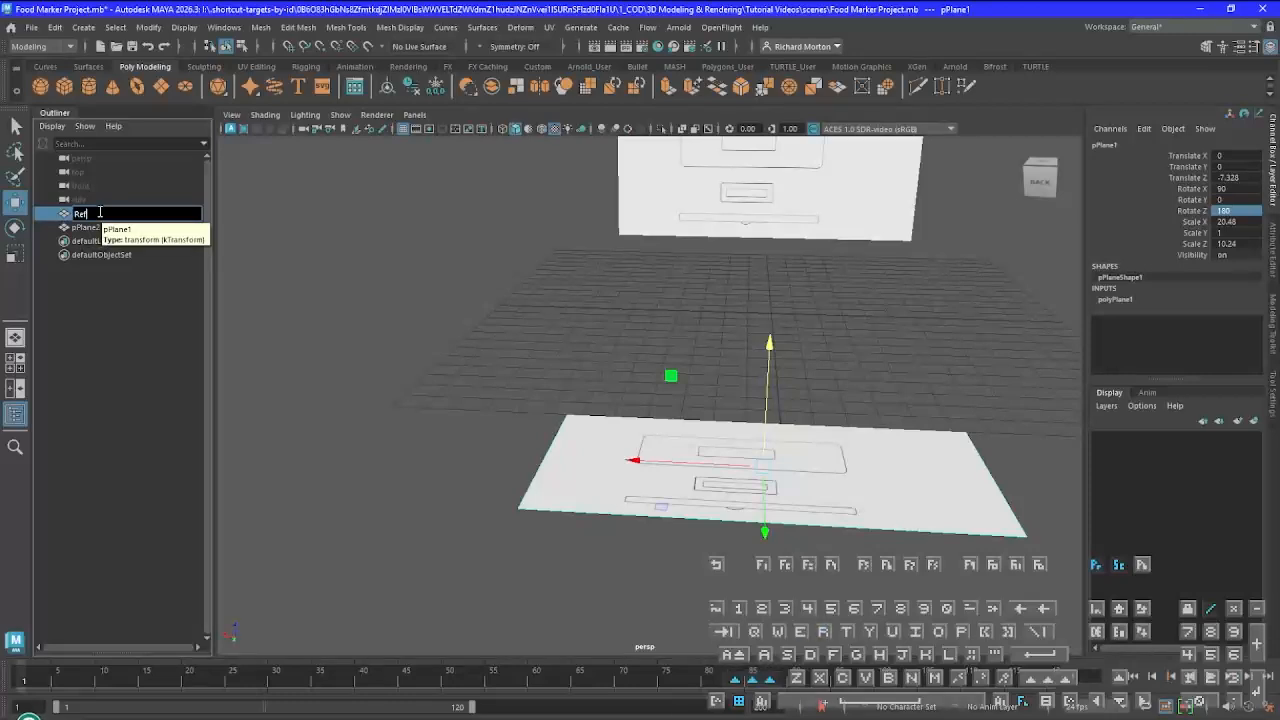
{"action": "type", "text": "_Top_1"}
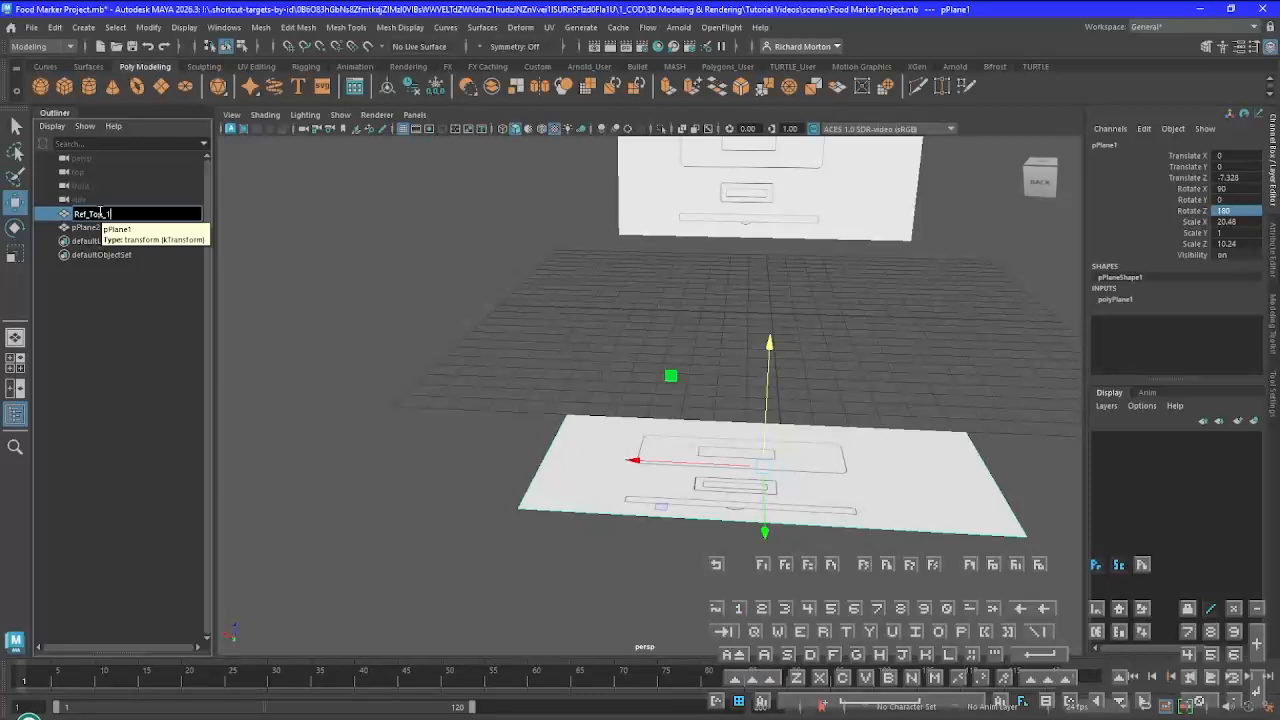
{"action": "key", "text": "Return"}
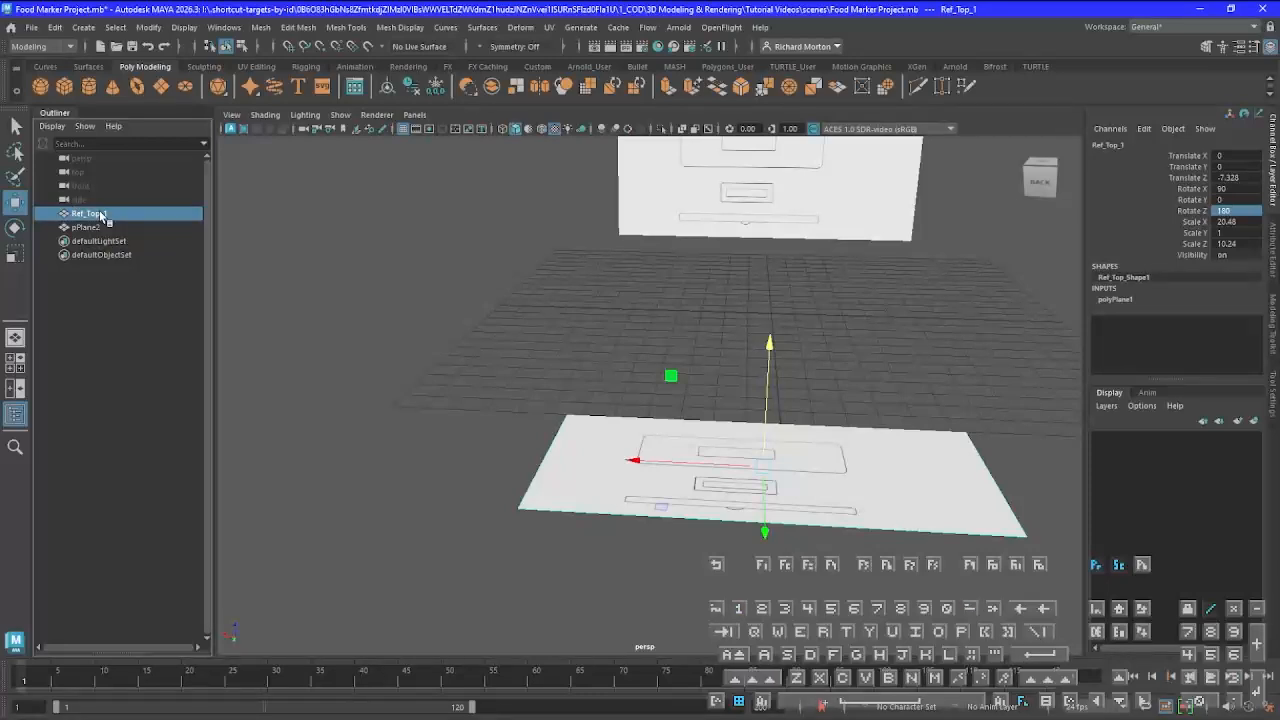
Rename the upright reference plane to Ref_Side_1
{"action": "left_click", "coordinate": [849, 201]}
{"action": "double_click", "coordinate": [90, 228]}
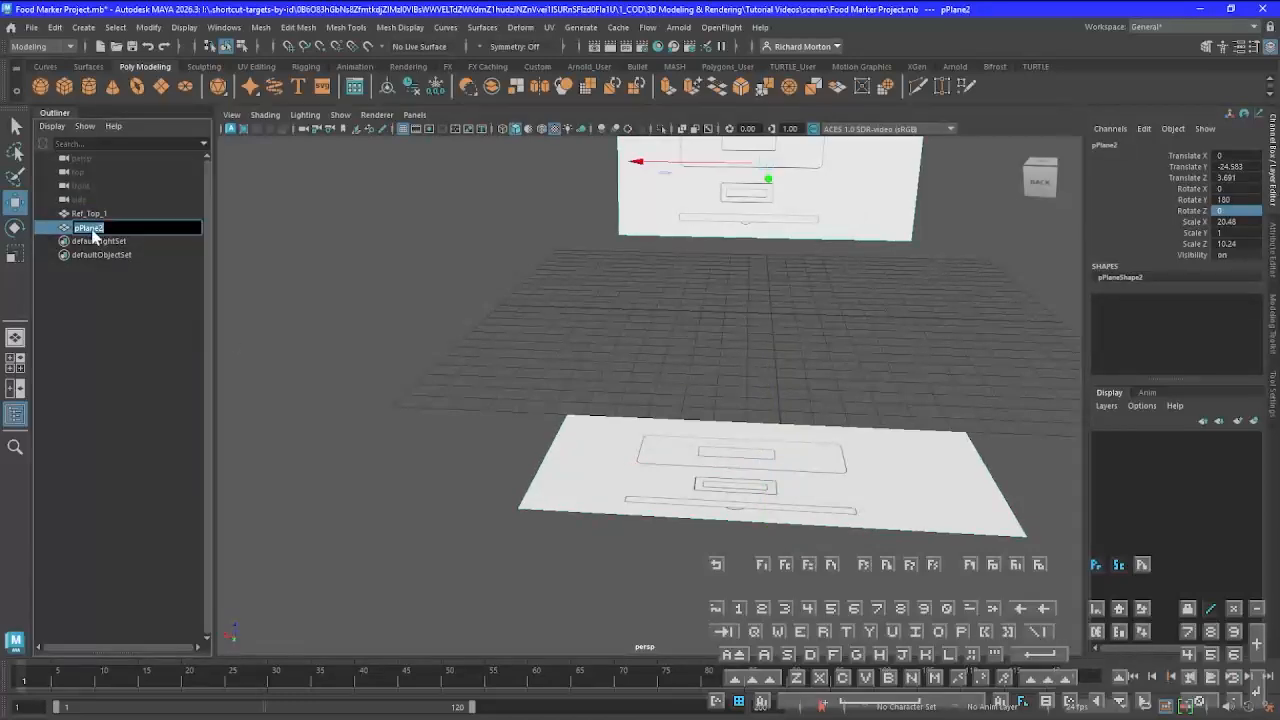
{"action": "type", "text": "Ref_"}
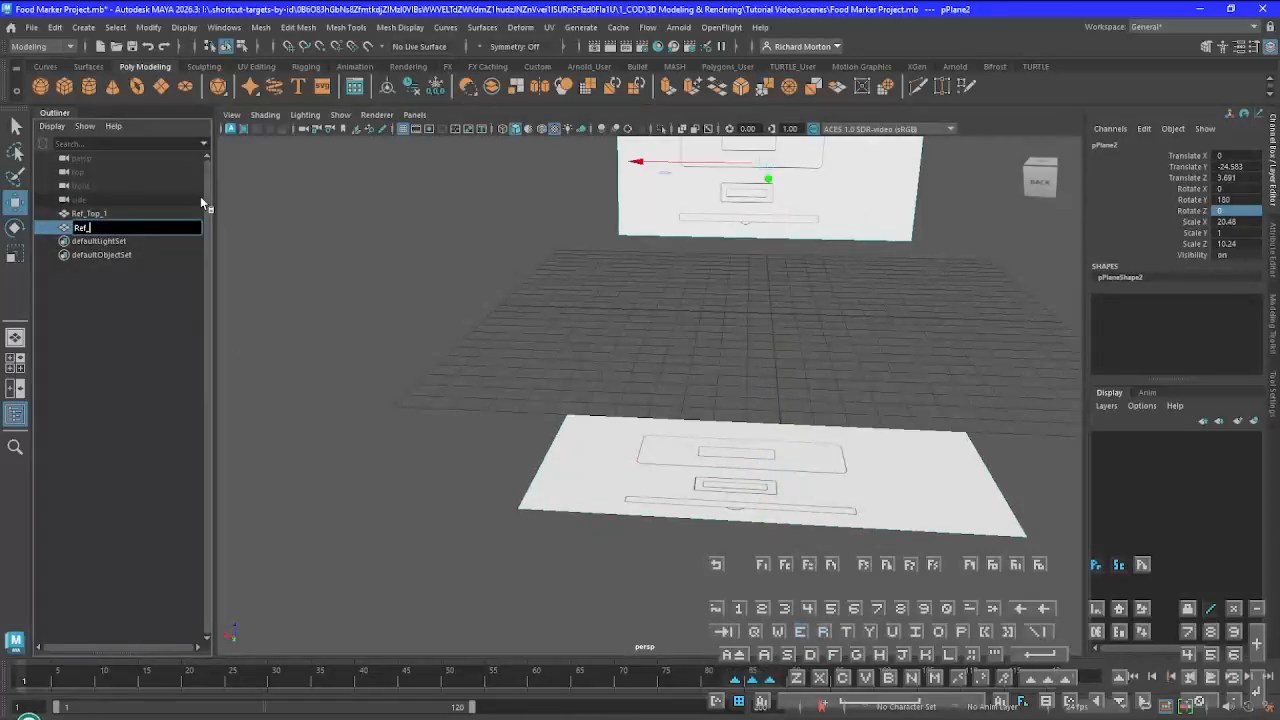
{"action": "key", "text": "BackSpace"}
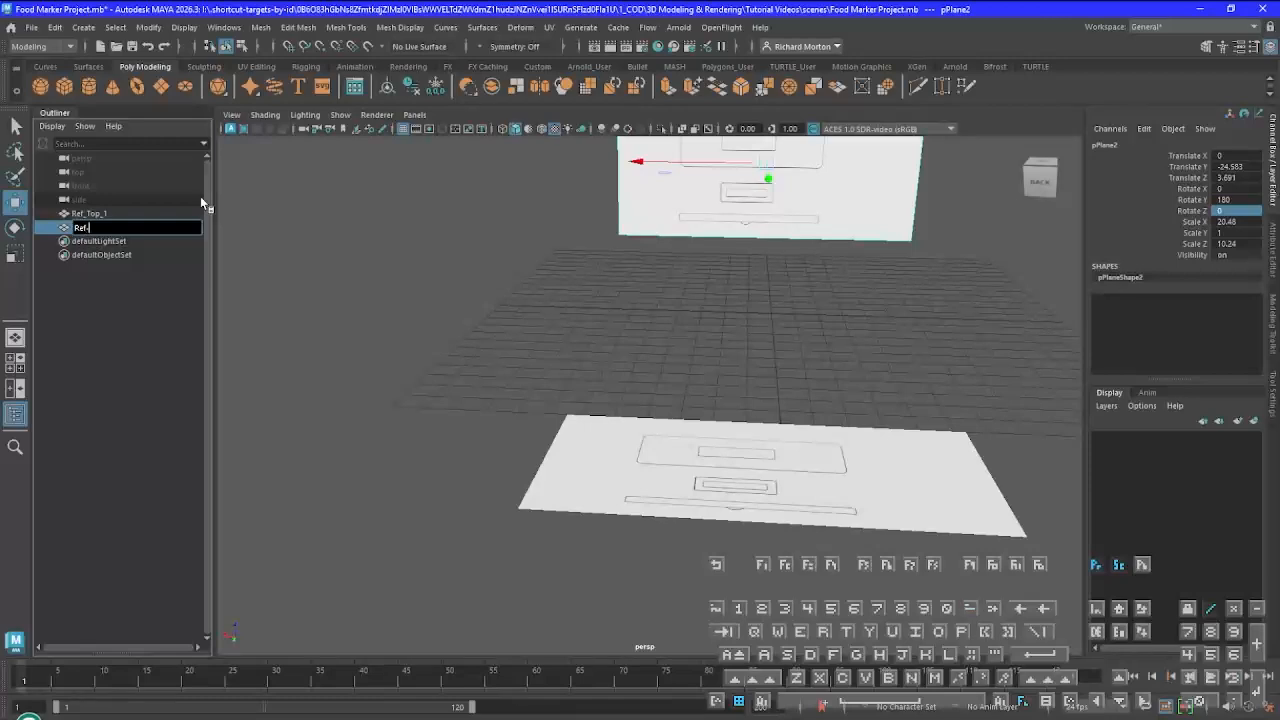
{"action": "type", "text": "_Side_1"}
{"action": "key", "text": "Return"}
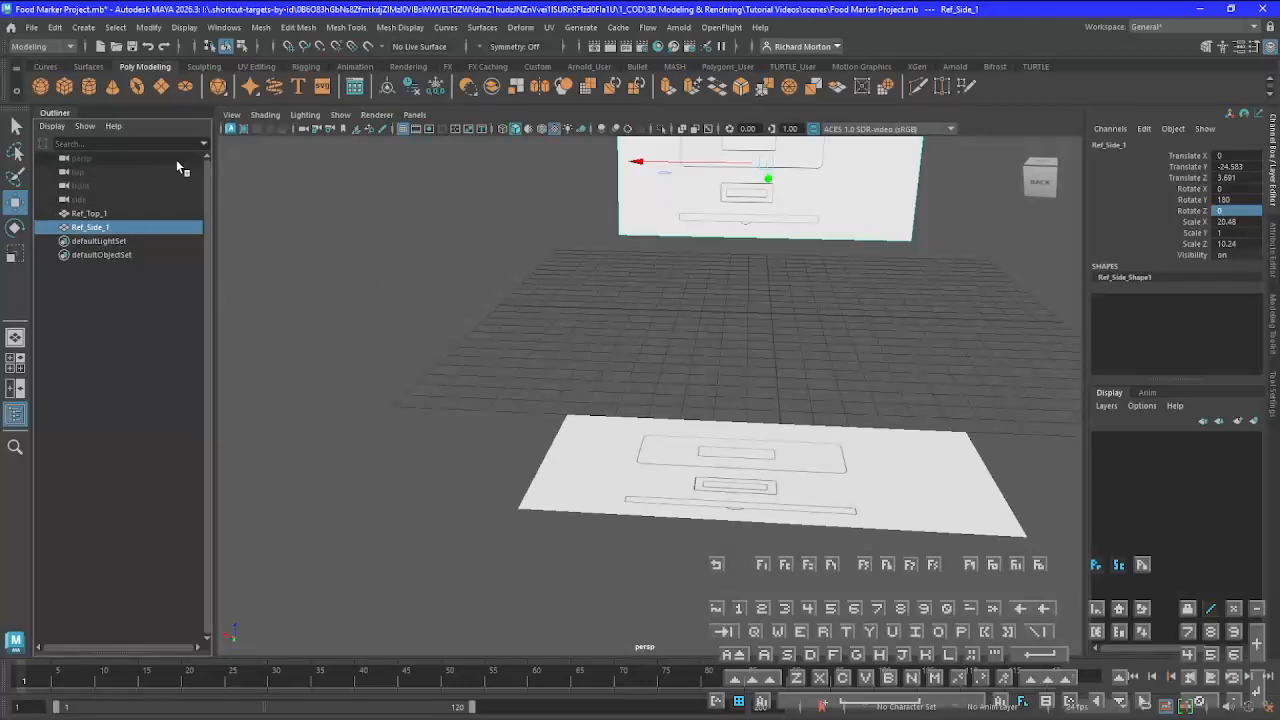
Insert an edge loop across the Ref_Top_1 plane, between the large rounded outline and the small rectangular drawing
{"action": "left_click", "coordinate": [334, 29]}
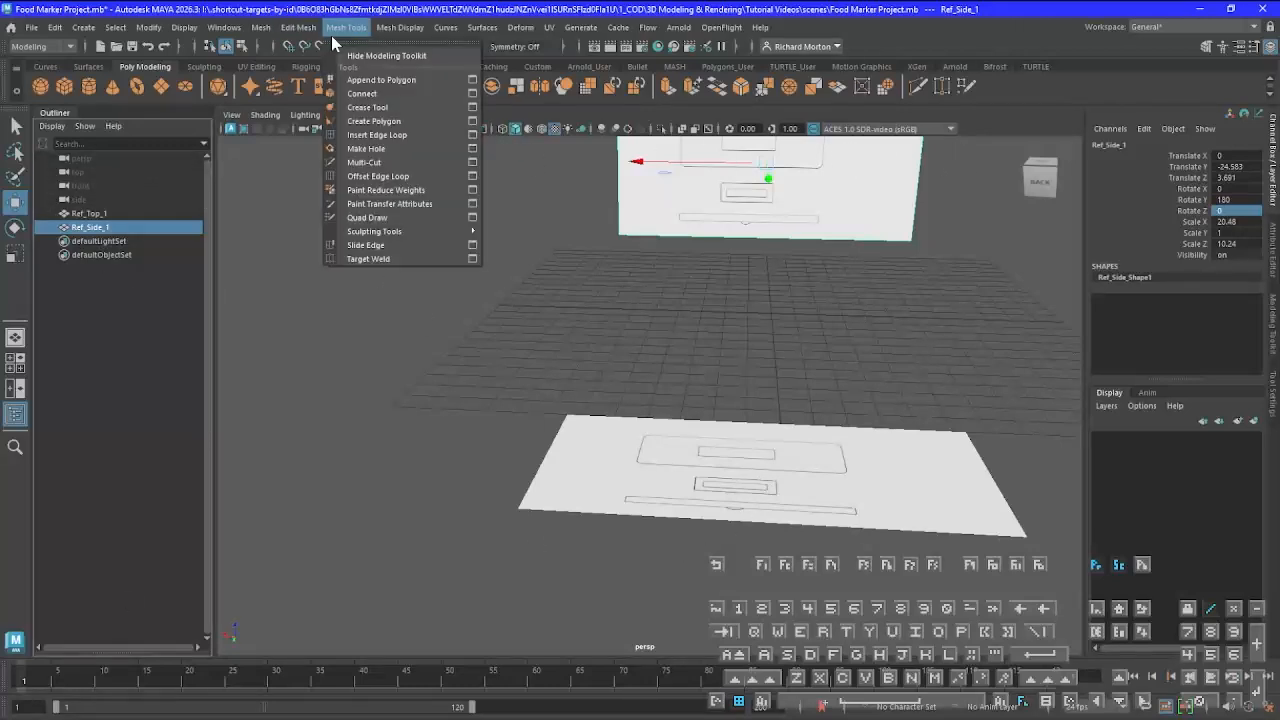
{"action": "left_click", "coordinate": [364, 133]}
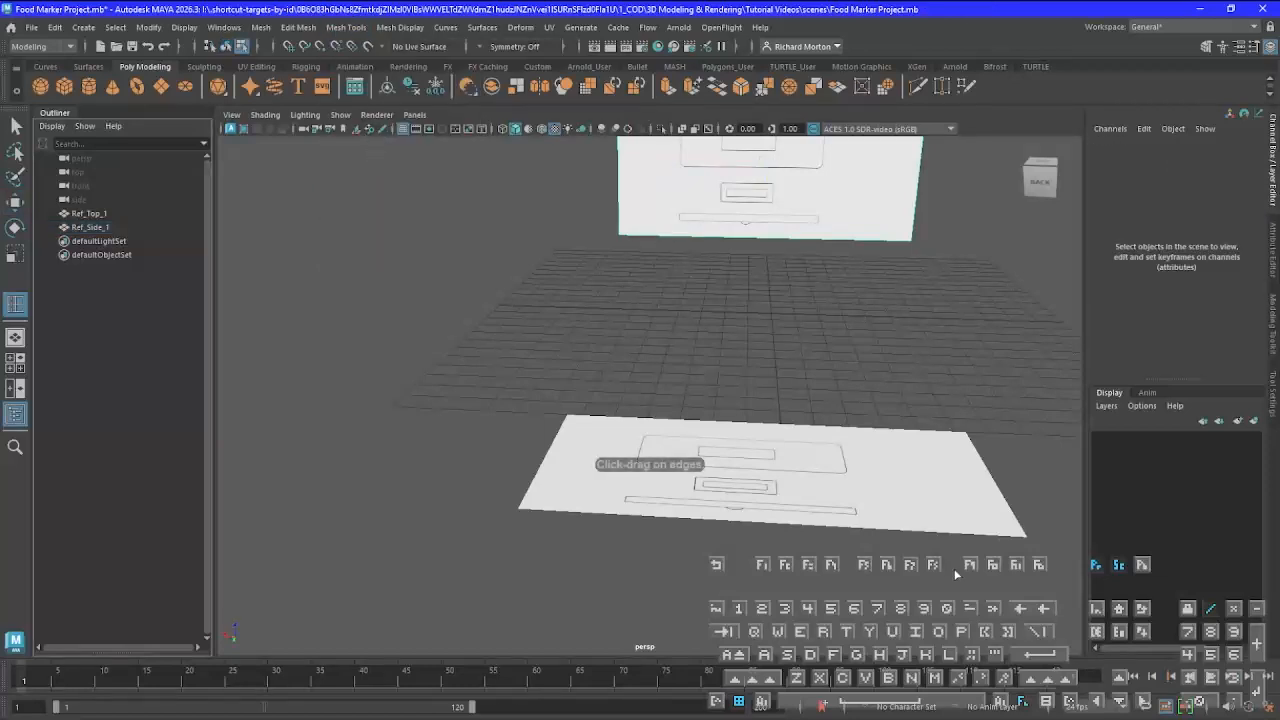
{"action": "left_click_drag", "start_coordinate": [928, 570], "coordinate": [636, 443], "text": "alt"}
{"action": "left_click", "coordinate": [634, 446]}
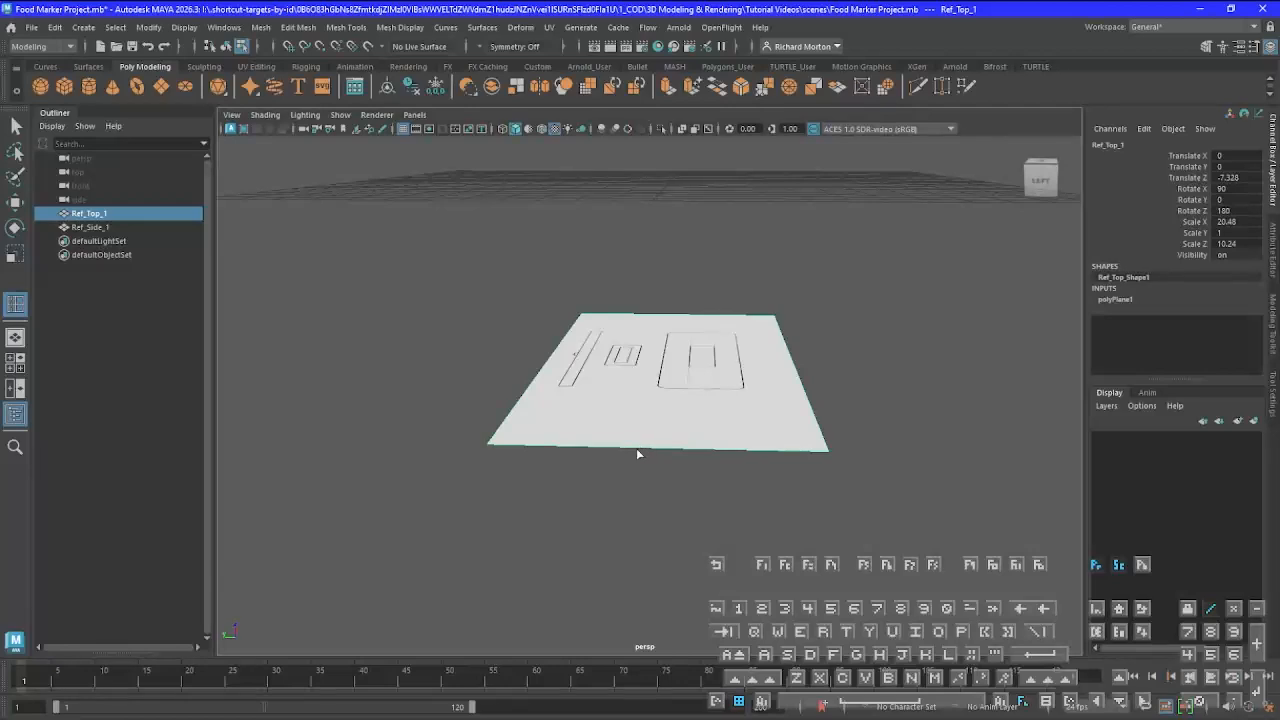
{"action": "left_click_drag", "start_coordinate": [637, 448], "coordinate": [626, 448]}
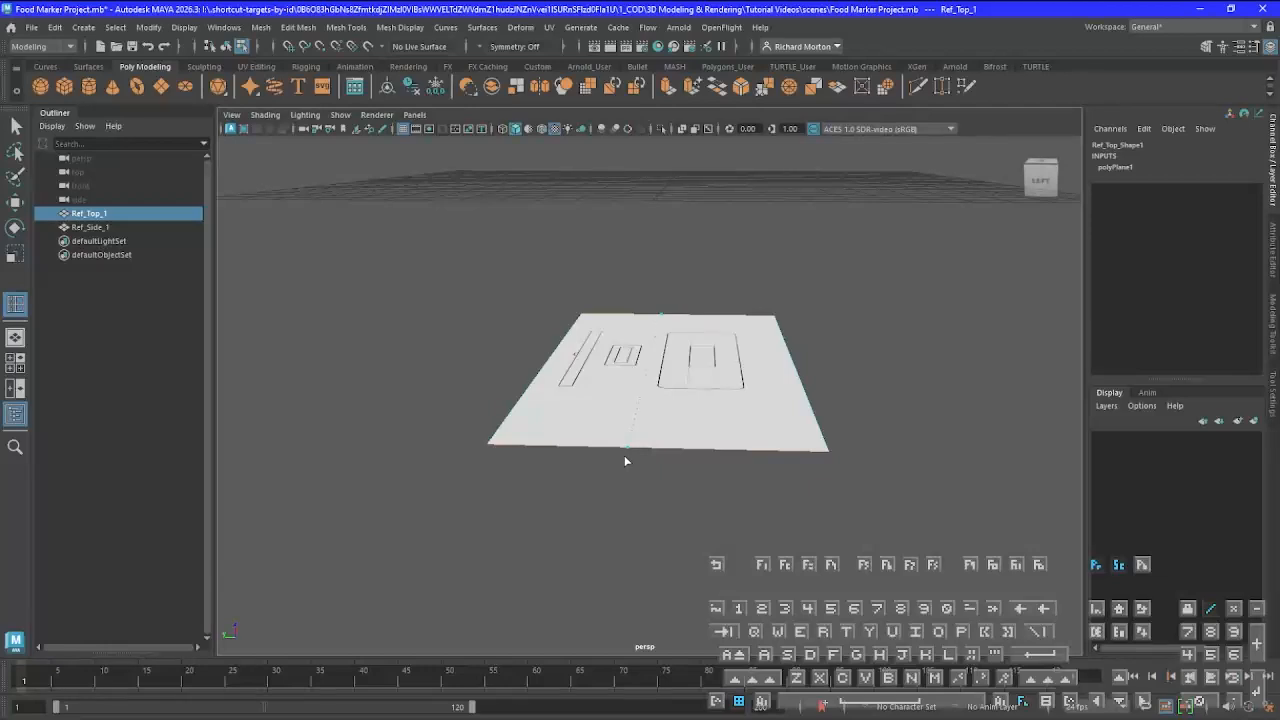
{"action": "left_click_drag", "start_coordinate": [624, 455], "coordinate": [624, 455]}
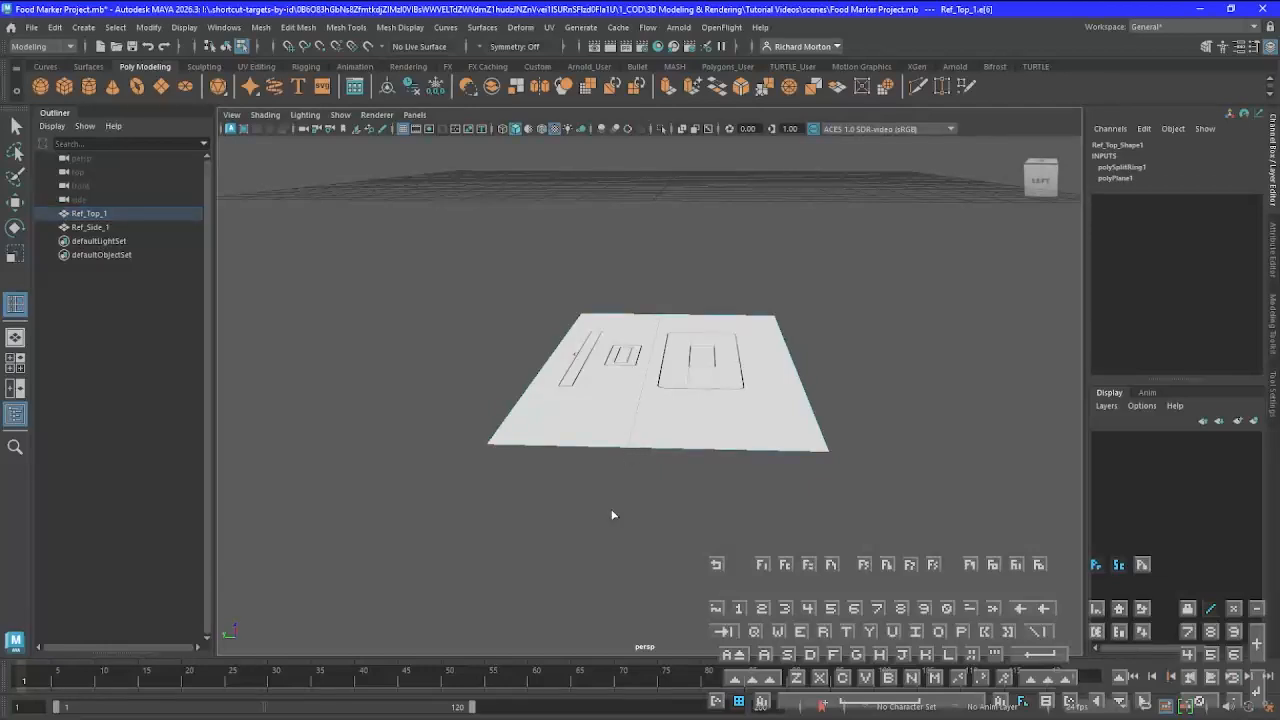
Insert a horizontal edge loop across the Ref_Side_1 plane, just below the large rounded outline, and leave the edge loop tool
{"action": "left_click_drag", "start_coordinate": [828, 448], "coordinate": [648, 423], "text": "alt"}
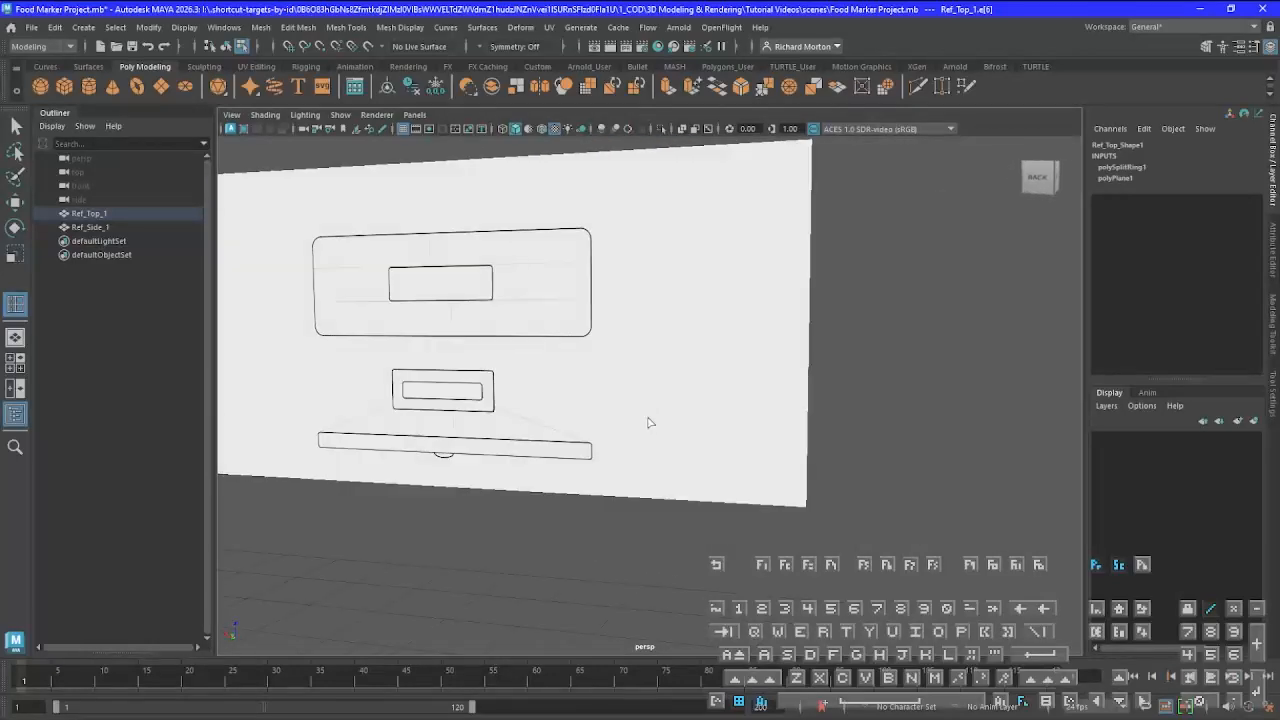
{"action": "left_click", "coordinate": [809, 353]}
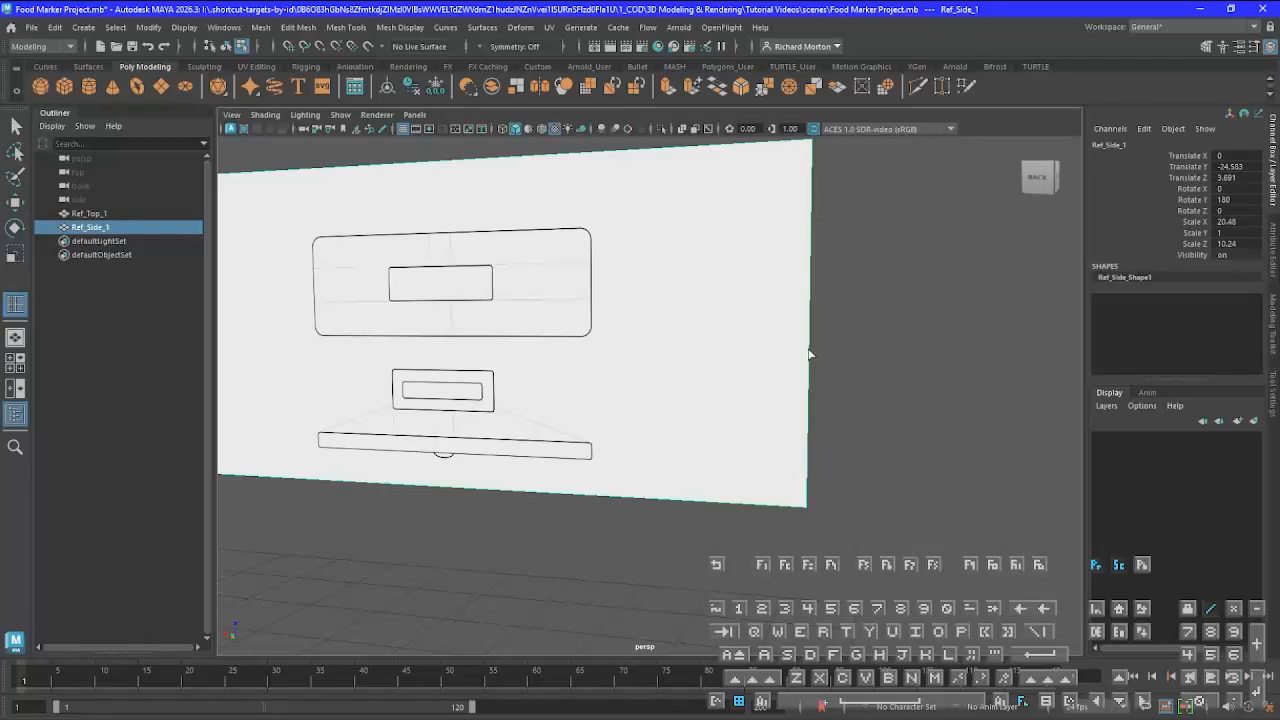
{"action": "left_click", "coordinate": [809, 351]}
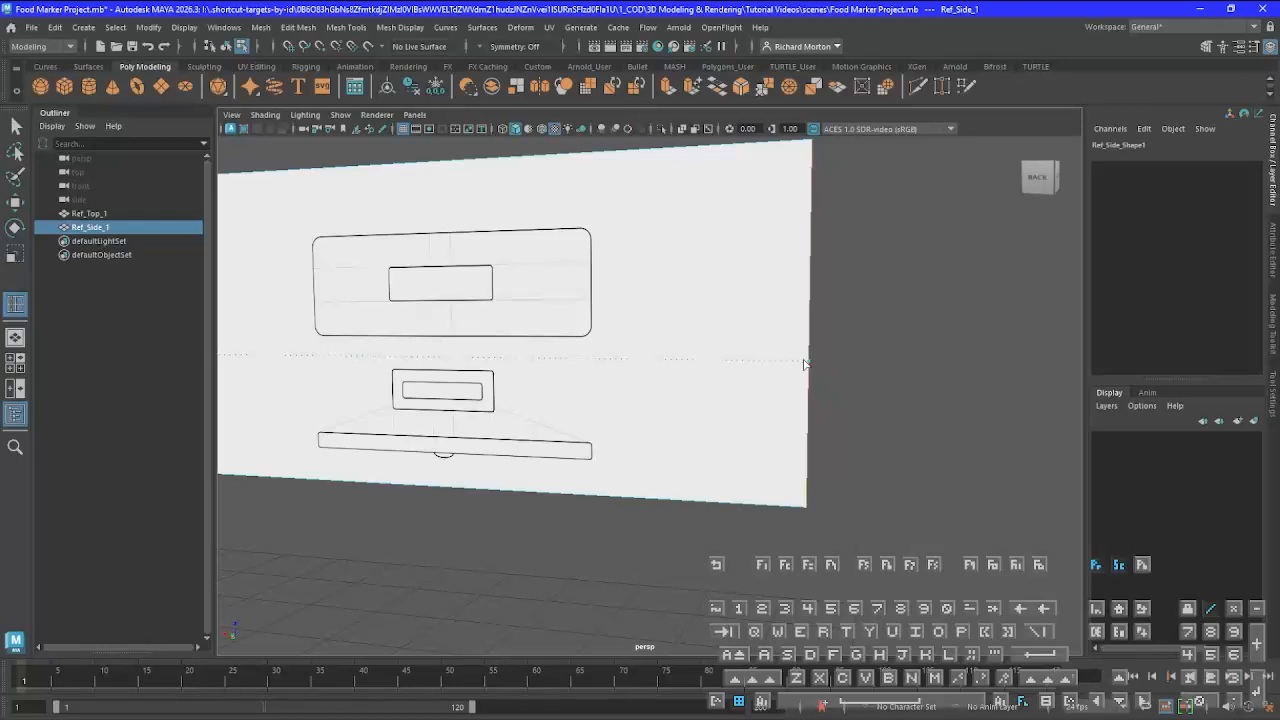
{"action": "left_click", "coordinate": [804, 363]}
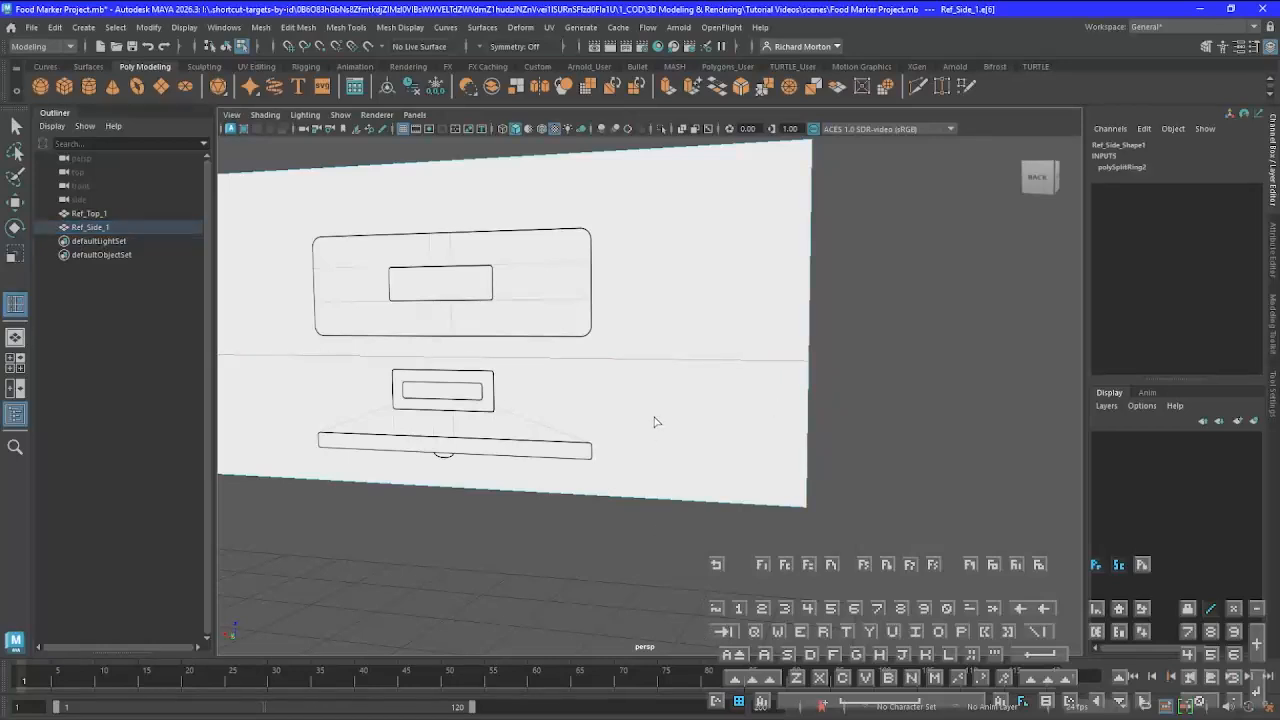
{"action": "key", "text": "q"}
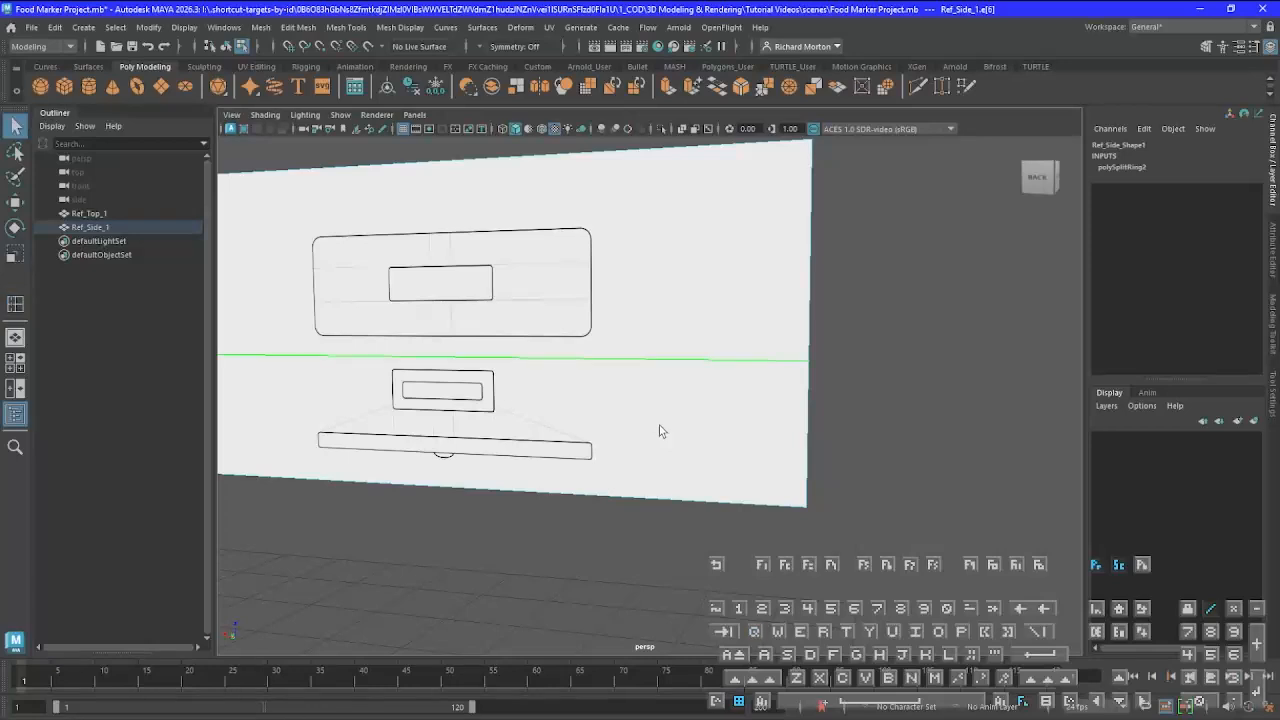
Delete the upper face of Ref_Side_1 that carries the large rounded outline
{"action": "right_click", "coordinate": [595, 352]}
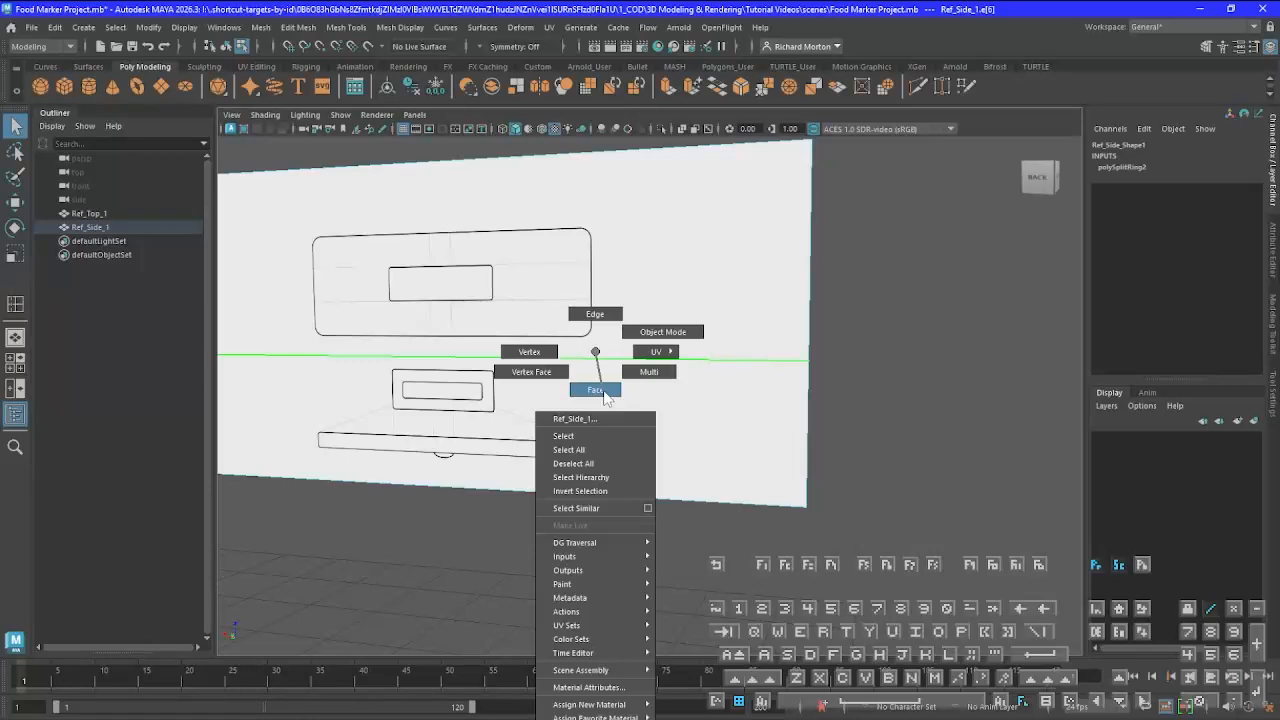
{"action": "left_click", "coordinate": [603, 390]}
{"action": "left_click", "coordinate": [668, 447]}
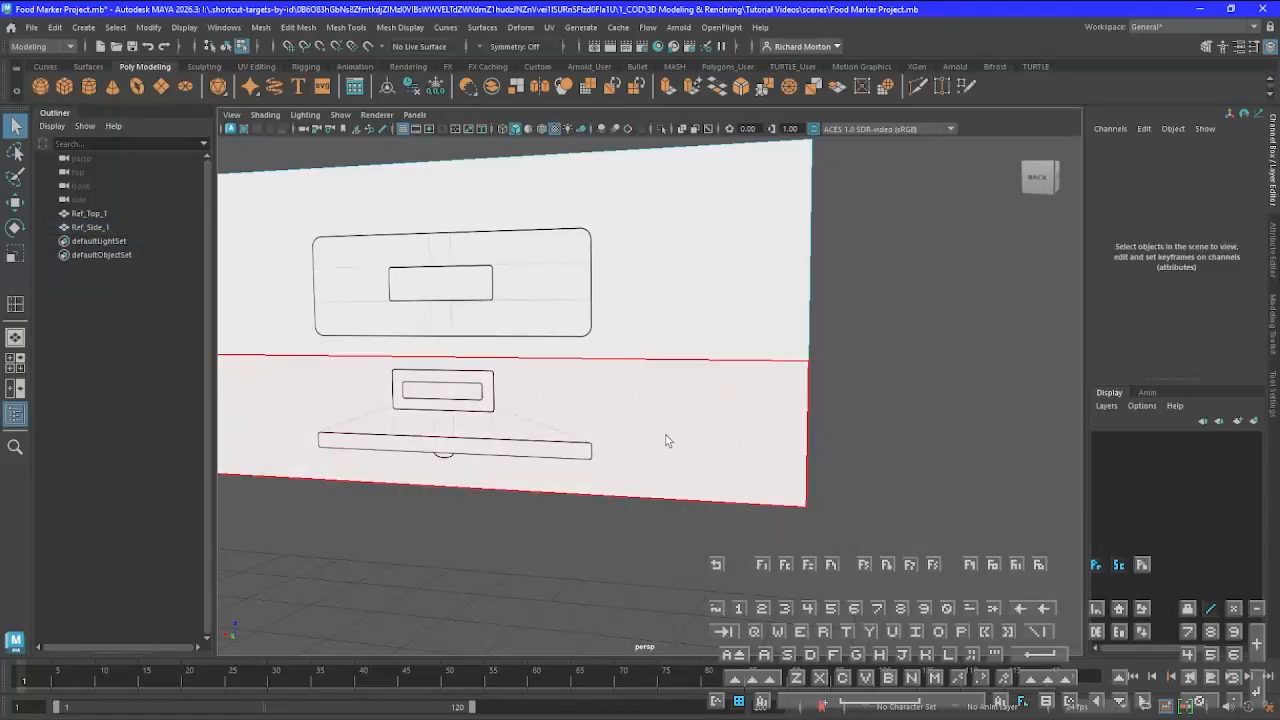
{"action": "left_click", "coordinate": [637, 298]}
{"action": "left_click", "coordinate": [657, 249]}
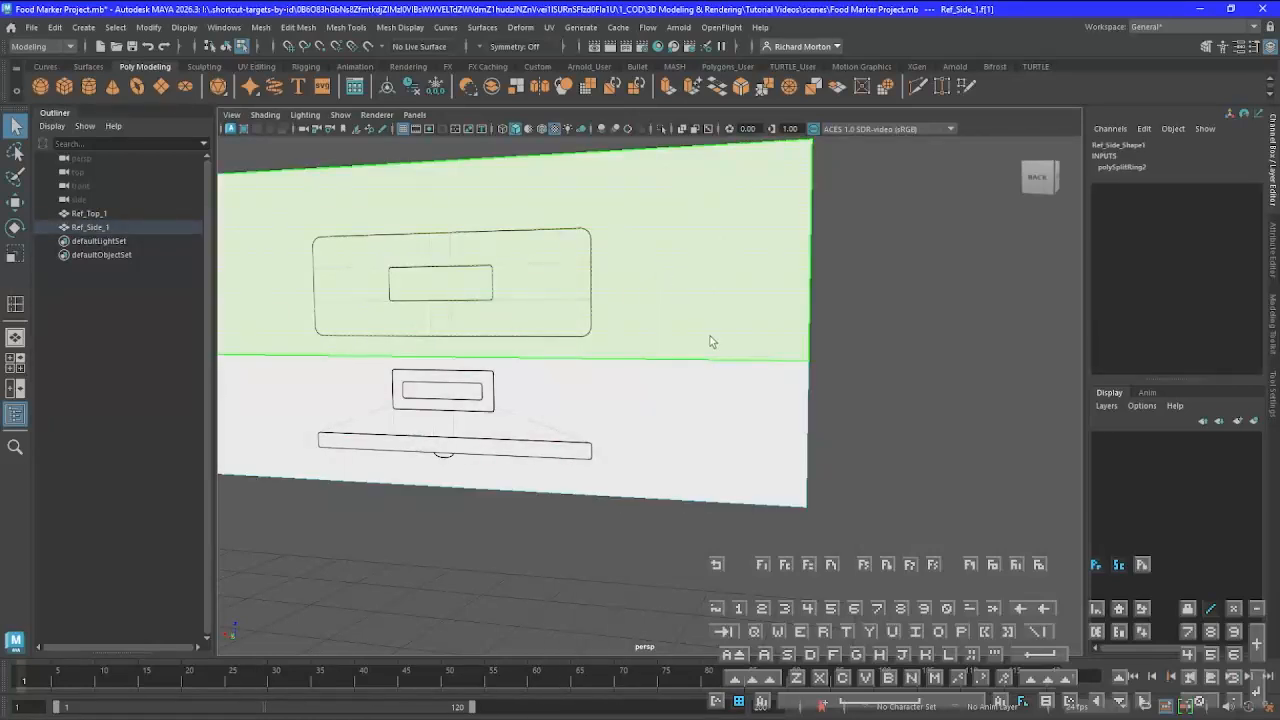
{"action": "key", "text": "Delete"}
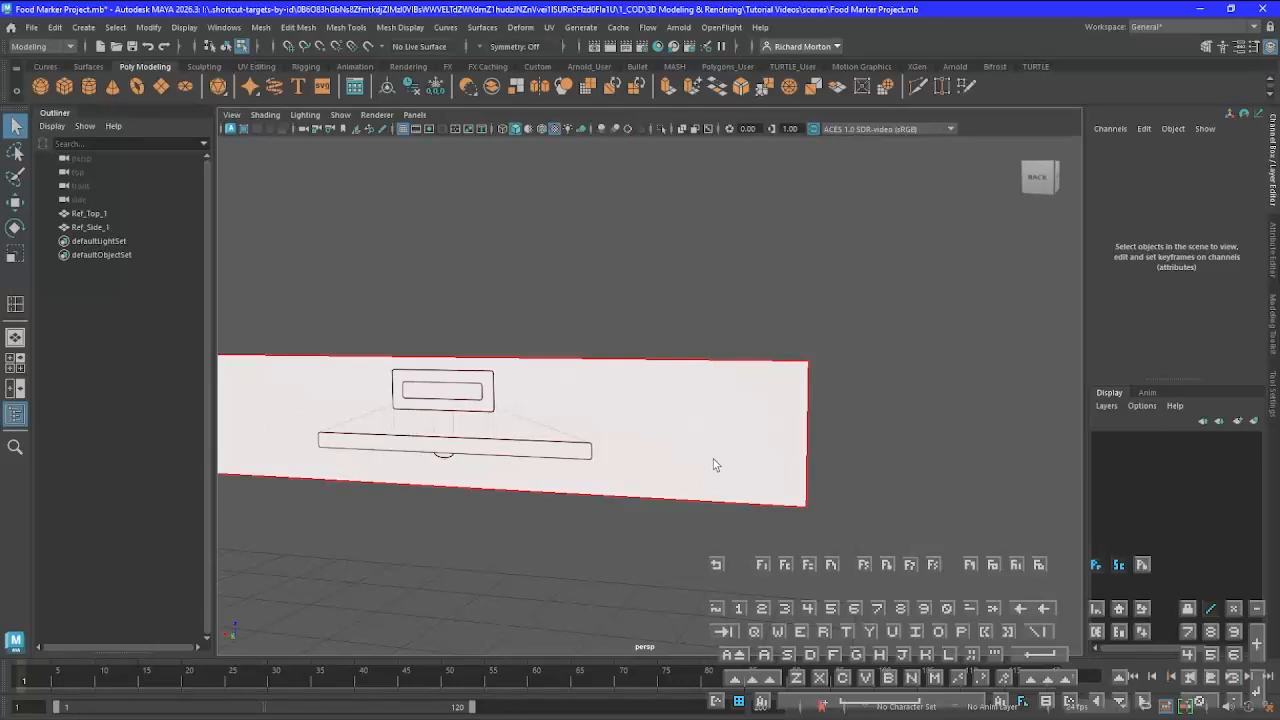
Delete the face of Ref_Top_1 that carries the small rectangle and the thin side-profile drawing
{"action": "scroll", "coordinate": [713, 459], "scroll_direction": "down", "scroll_amount": 3}
{"action": "middle_click_drag", "start_coordinate": [630, 558], "coordinate": [788, 349], "text": "alt"}
{"action": "left_click_drag", "start_coordinate": [789, 351], "coordinate": [826, 378], "text": "alt"}
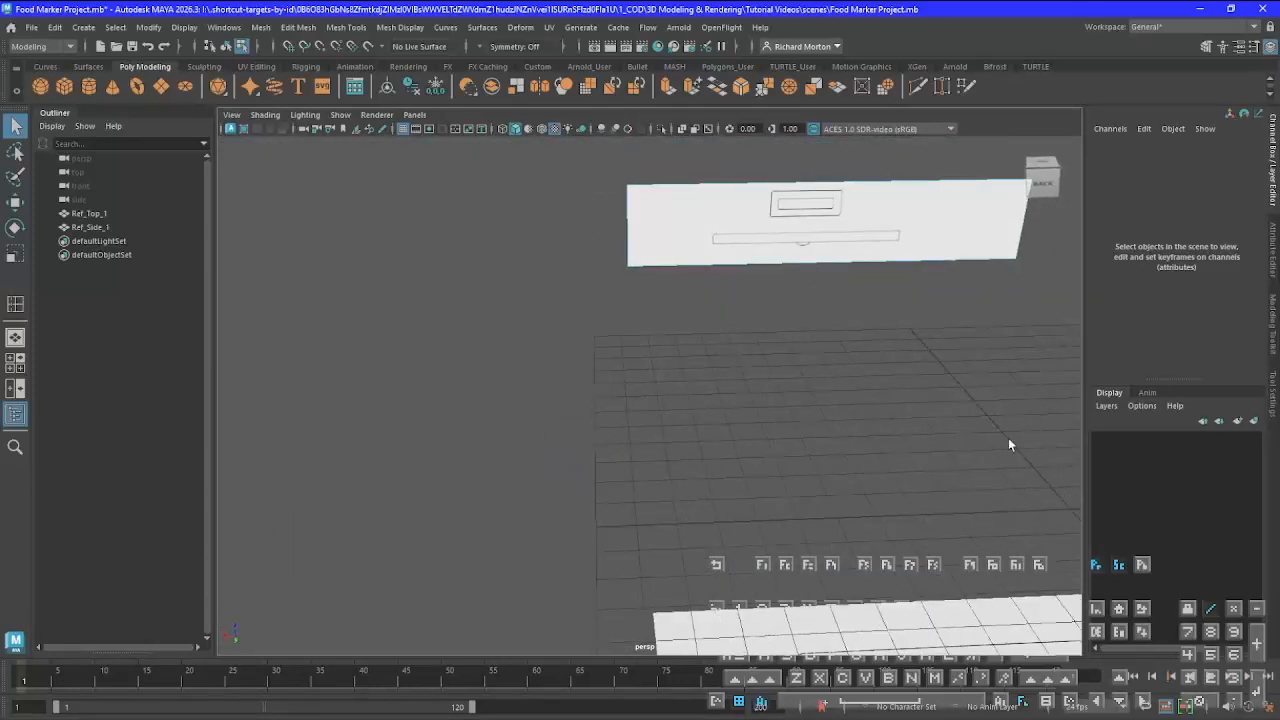
{"action": "middle_click_drag", "start_coordinate": [803, 466], "coordinate": [737, 408], "text": "alt"}
{"action": "left_click_drag", "start_coordinate": [737, 408], "coordinate": [688, 494], "text": "alt"}
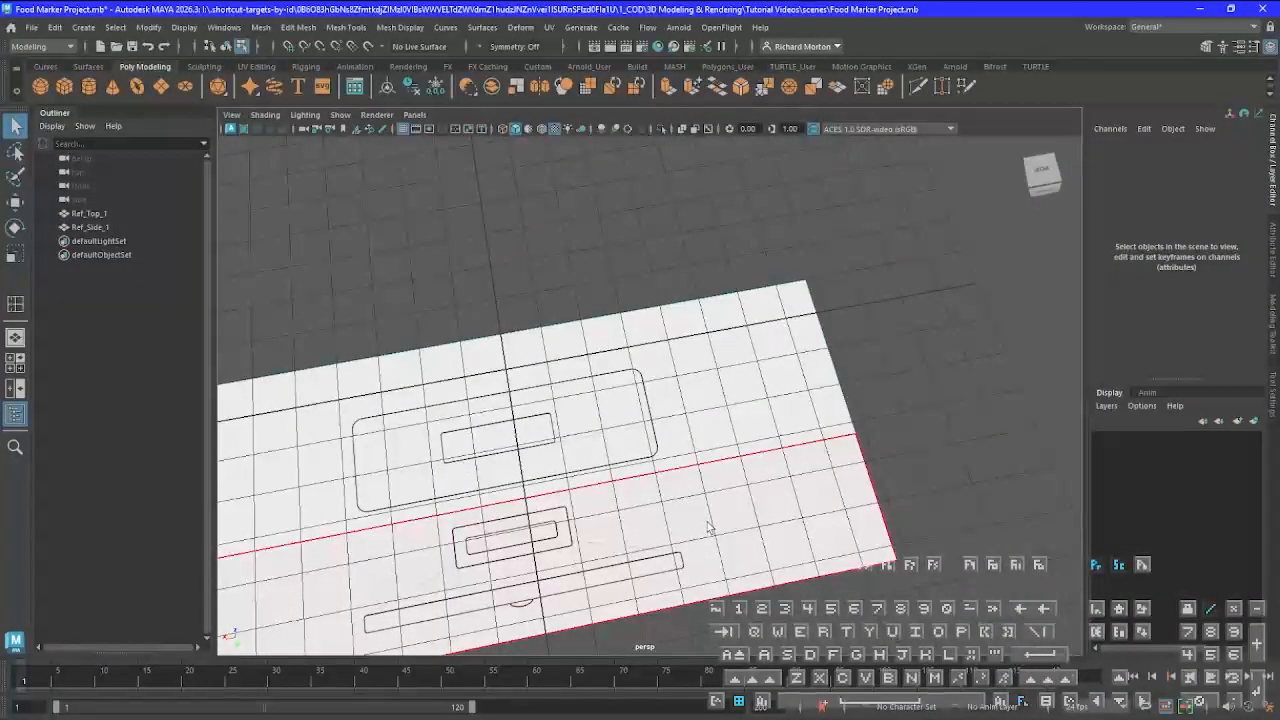
{"action": "left_click", "coordinate": [707, 528]}
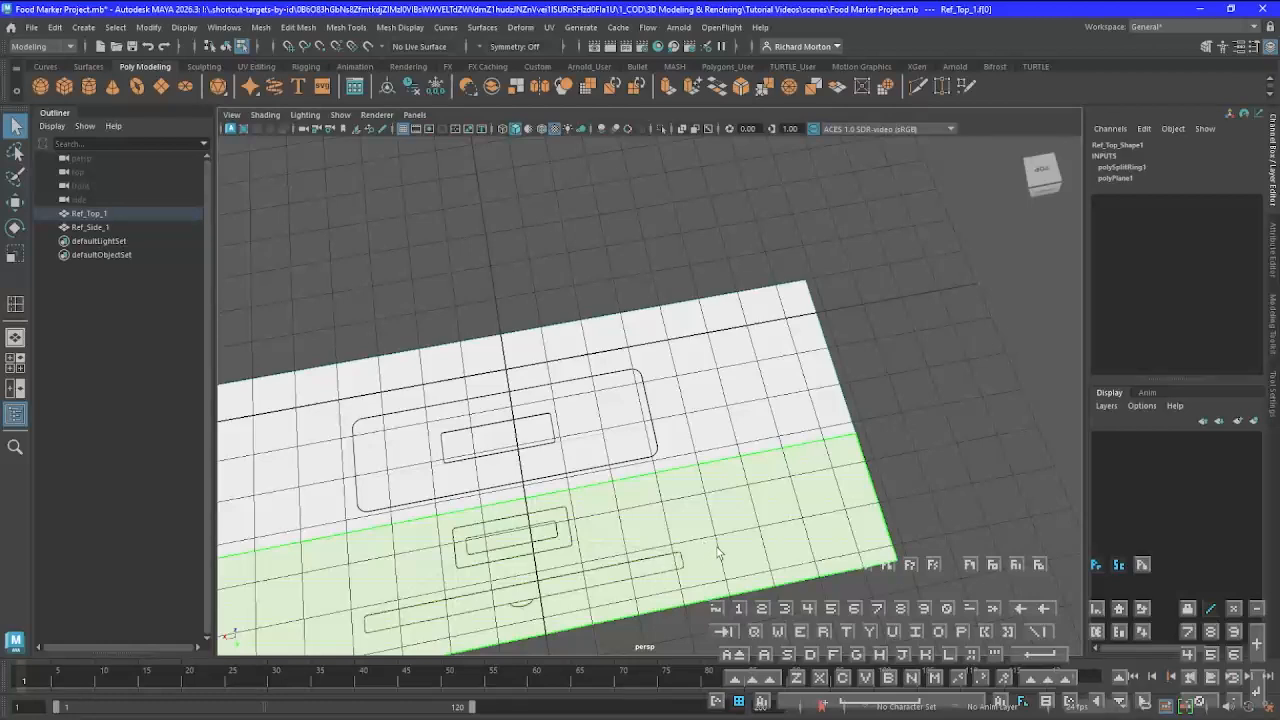
{"action": "key", "text": "Delete"}
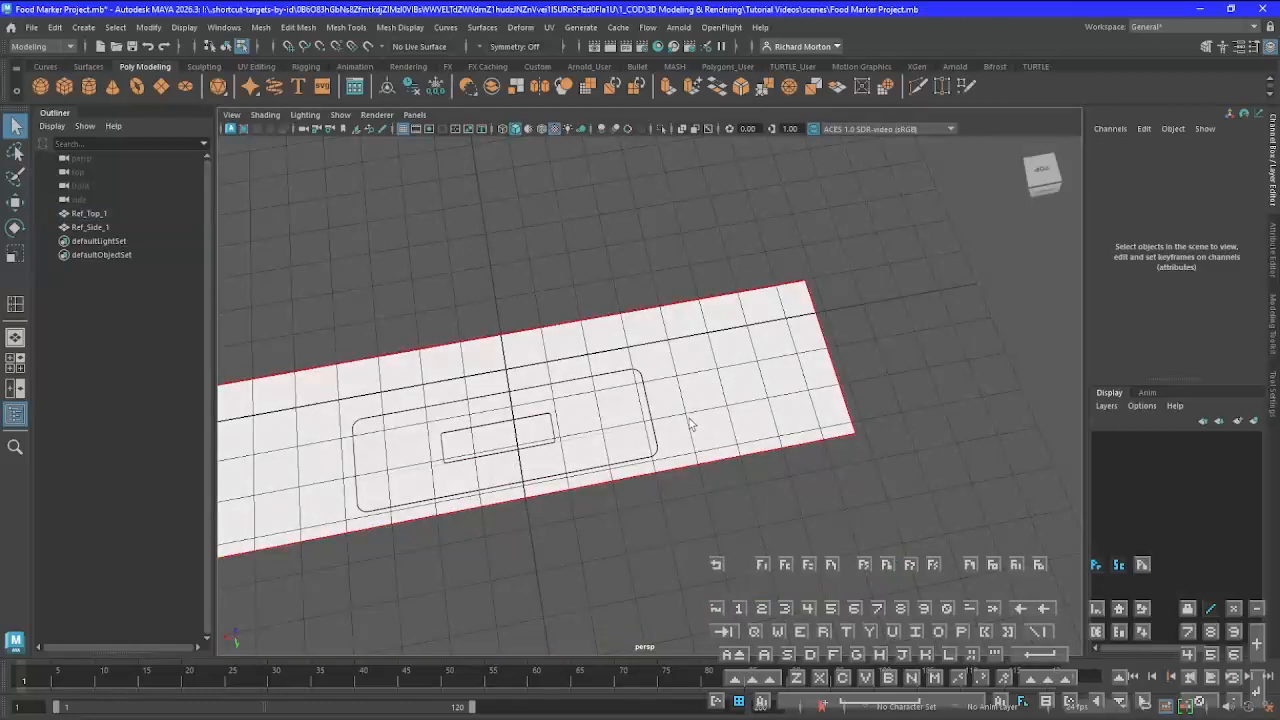
Return the trimmed Ref_Top_1 plane to Object Mode
{"action": "left_click_drag", "start_coordinate": [677, 479], "coordinate": [651, 577], "text": "alt"}
{"action": "scroll", "coordinate": [648, 507], "scroll_direction": "down", "scroll_amount": 5}
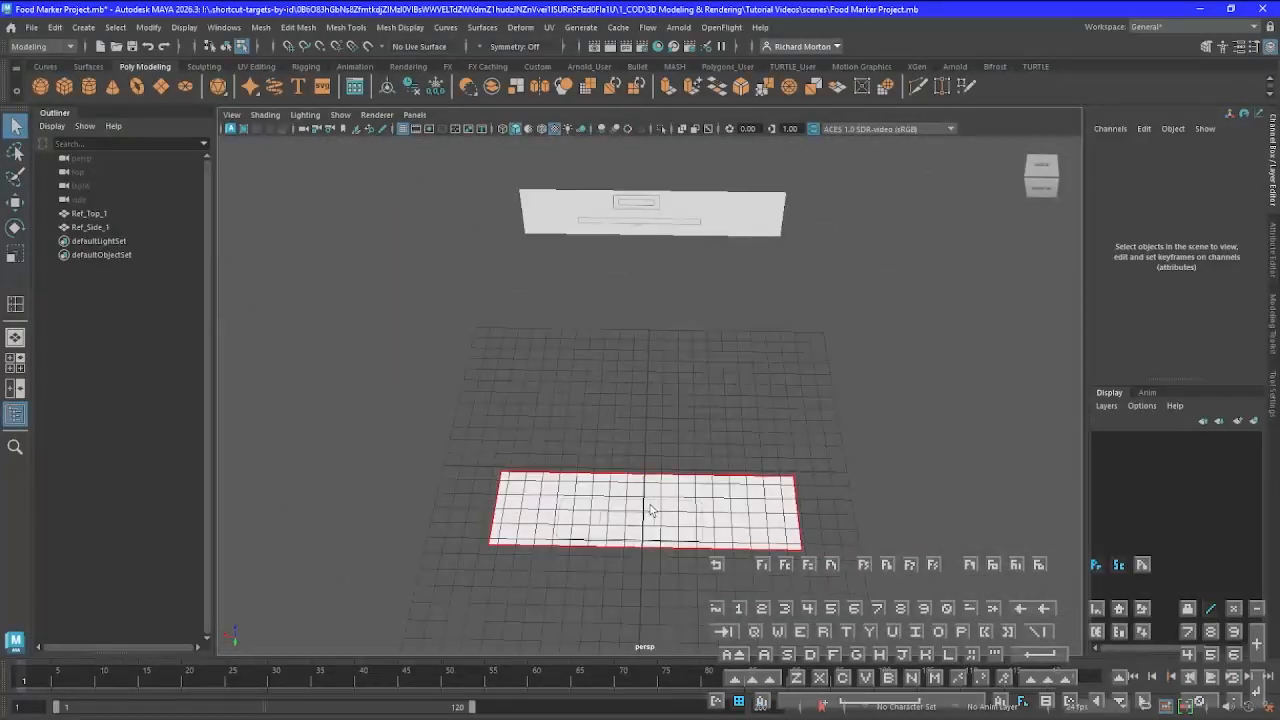
{"action": "right_click", "coordinate": [651, 507]}
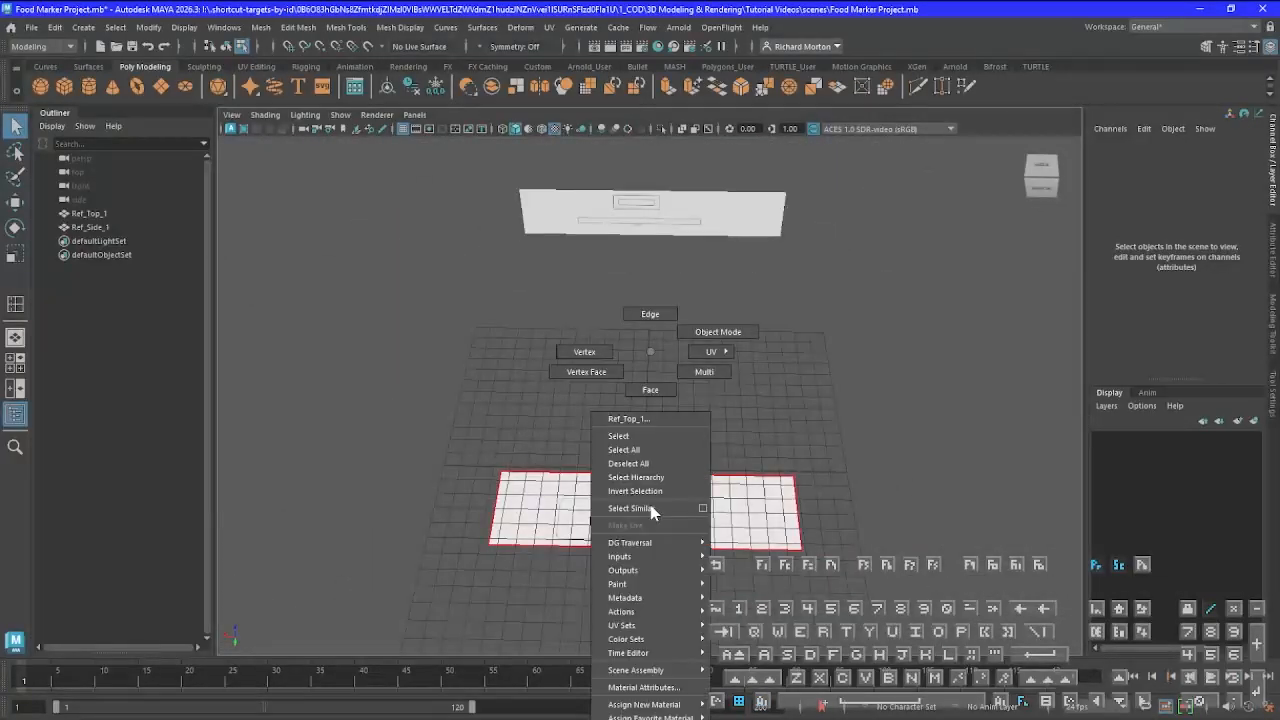
{"action": "left_click", "coordinate": [718, 334]}
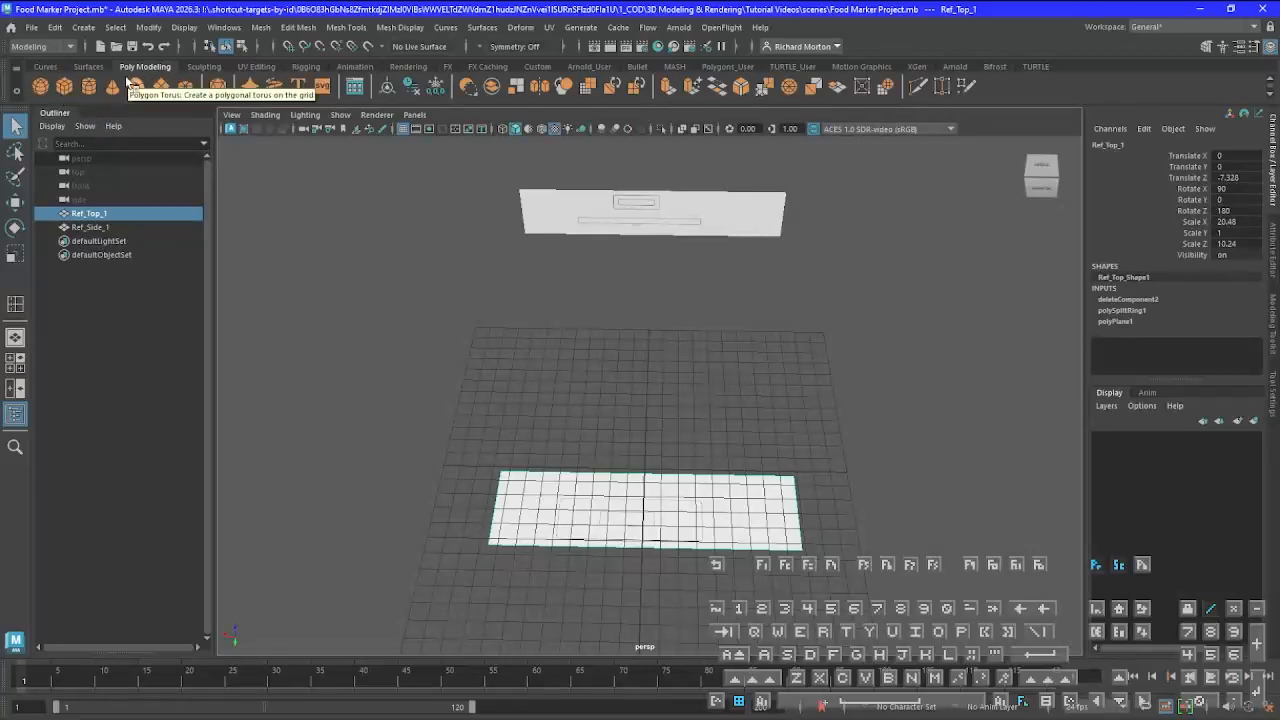
Create a polygon cube at the origin and frame it together with the Ref_Top_1 plane
{"action": "left_click", "coordinate": [62, 86]}
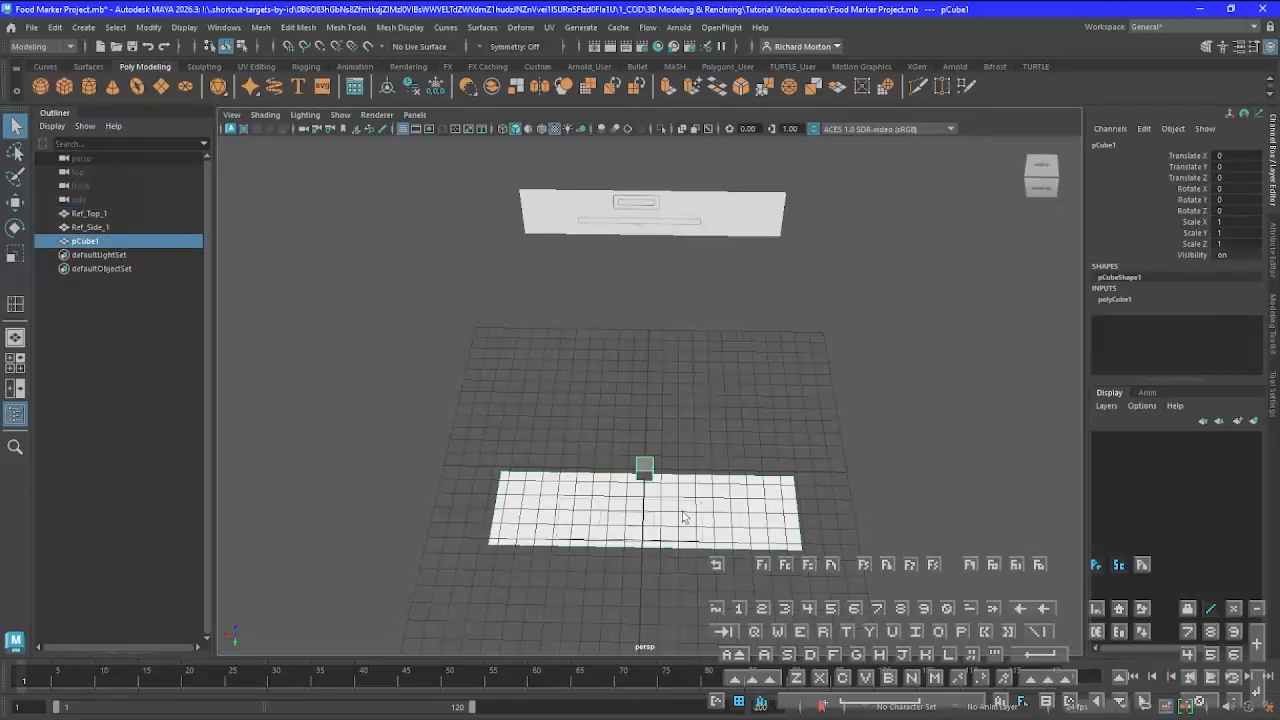
{"action": "left_click_drag", "start_coordinate": [683, 517], "coordinate": [661, 467], "text": "alt"}
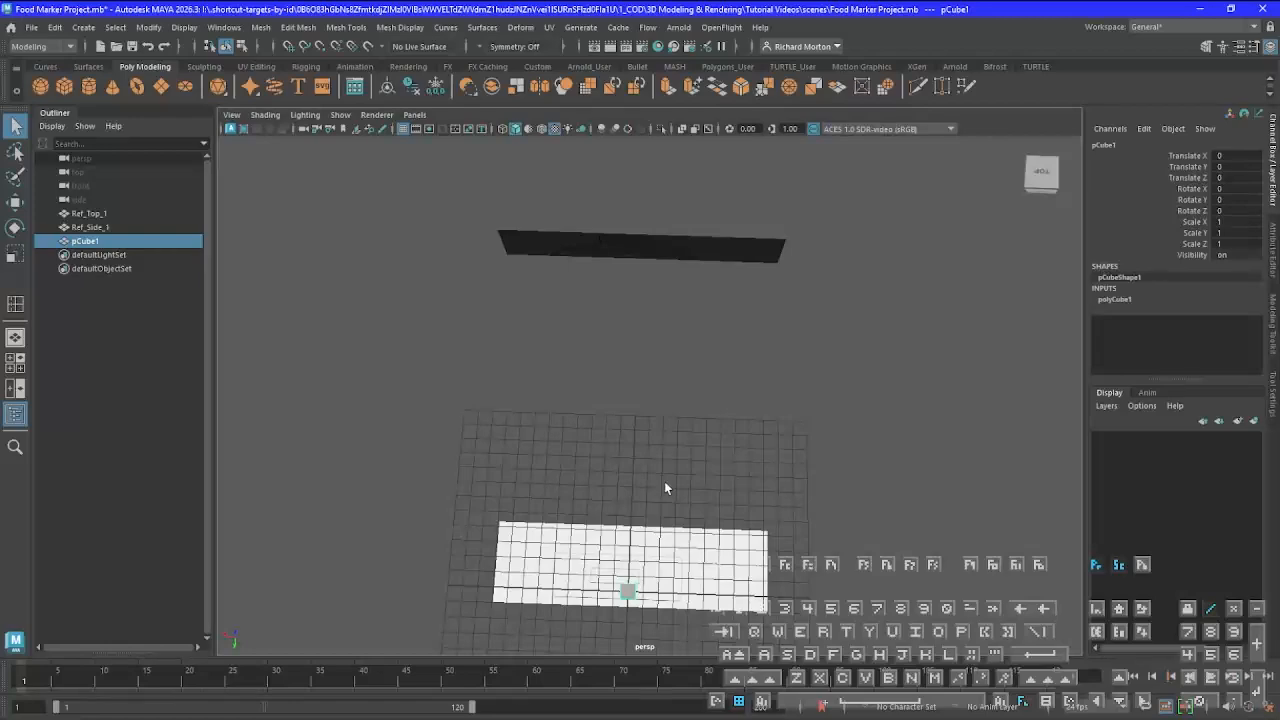
{"action": "key", "text": "f"}
{"action": "scroll", "coordinate": [686, 532], "scroll_direction": "down", "scroll_amount": 2}
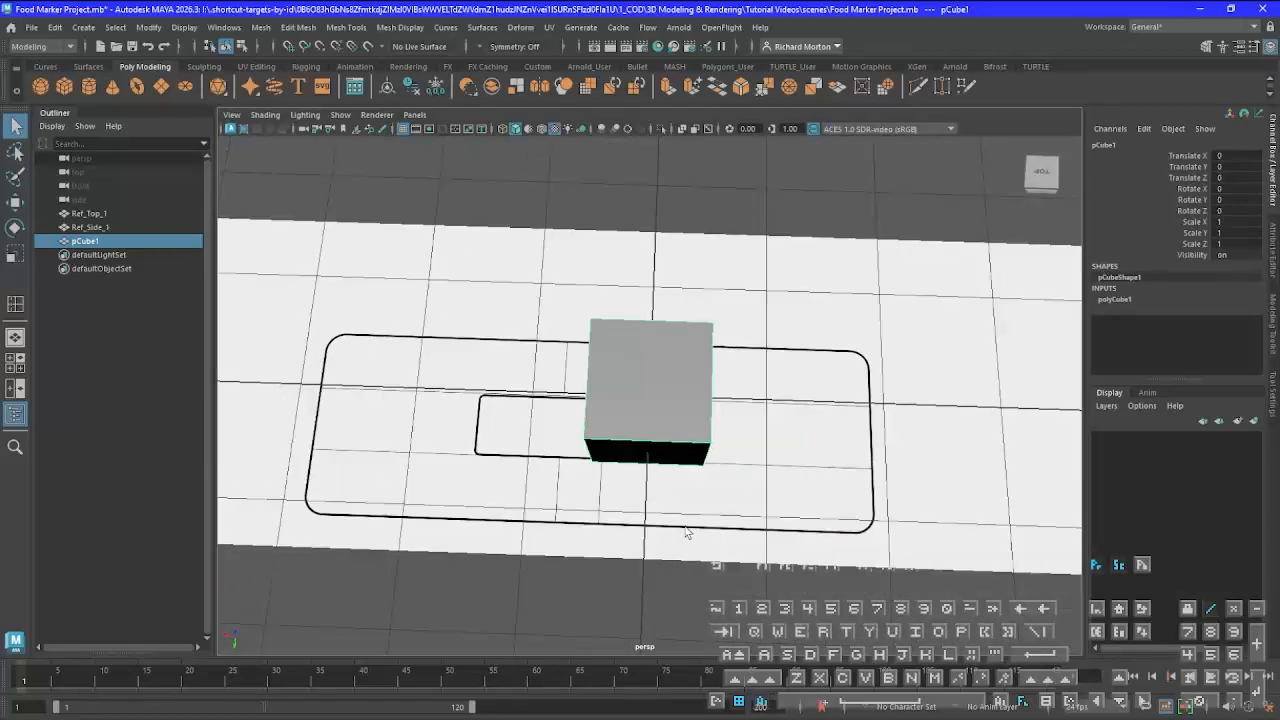
{"action": "left_click_drag", "start_coordinate": [686, 533], "coordinate": [680, 463], "text": "alt"}
{"action": "scroll", "coordinate": [689, 505], "scroll_direction": "down", "scroll_amount": 4}
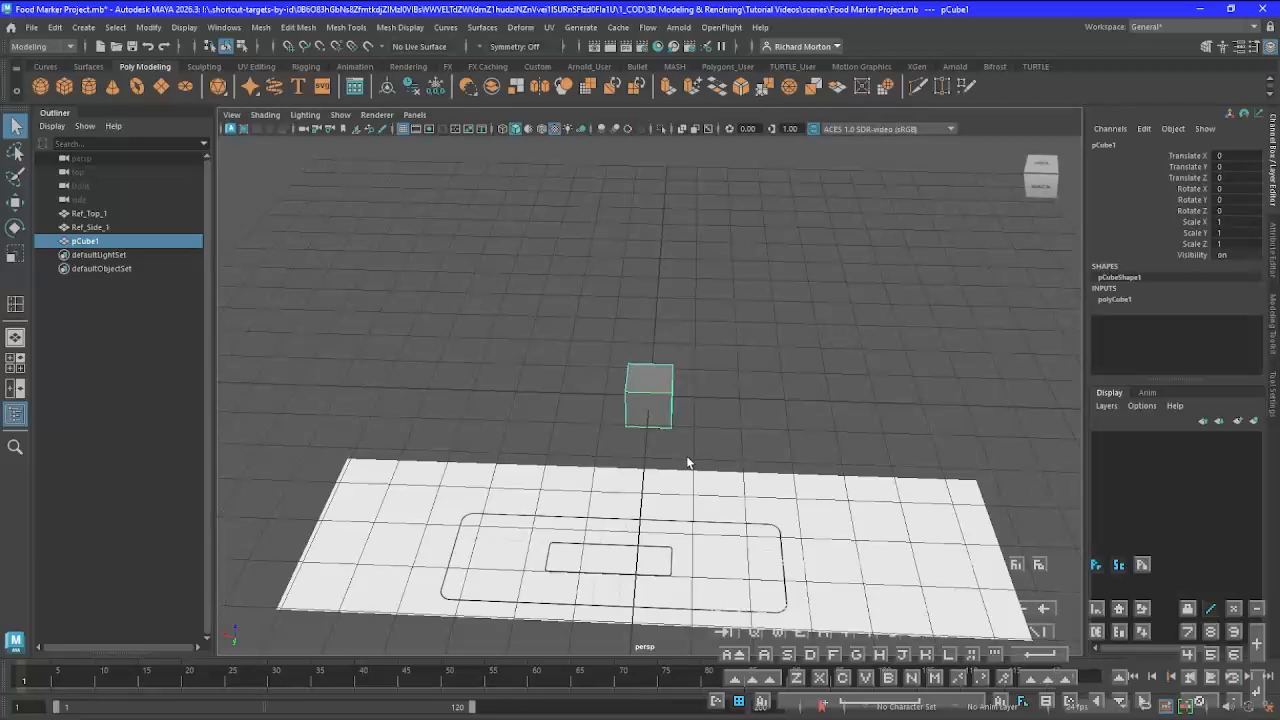
Switch to the full-size top view and display it with textured shading
{"action": "key", "text": "space"}
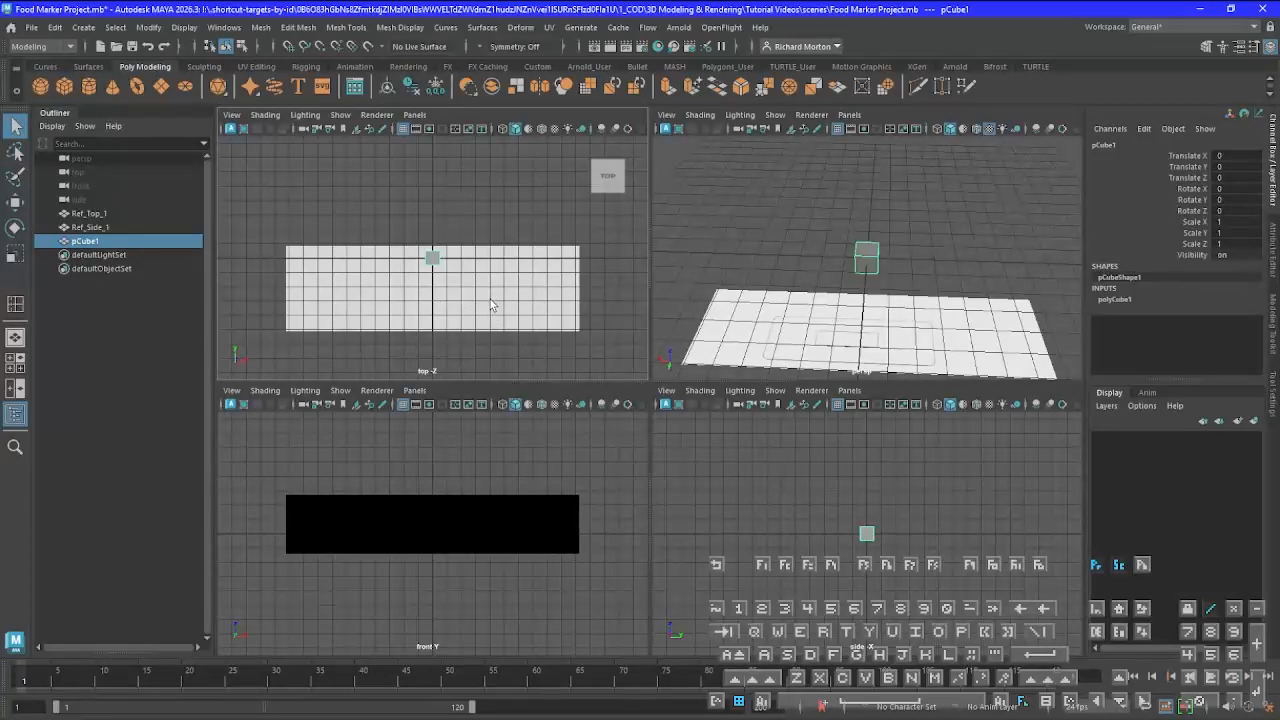
{"action": "key", "text": "space"}
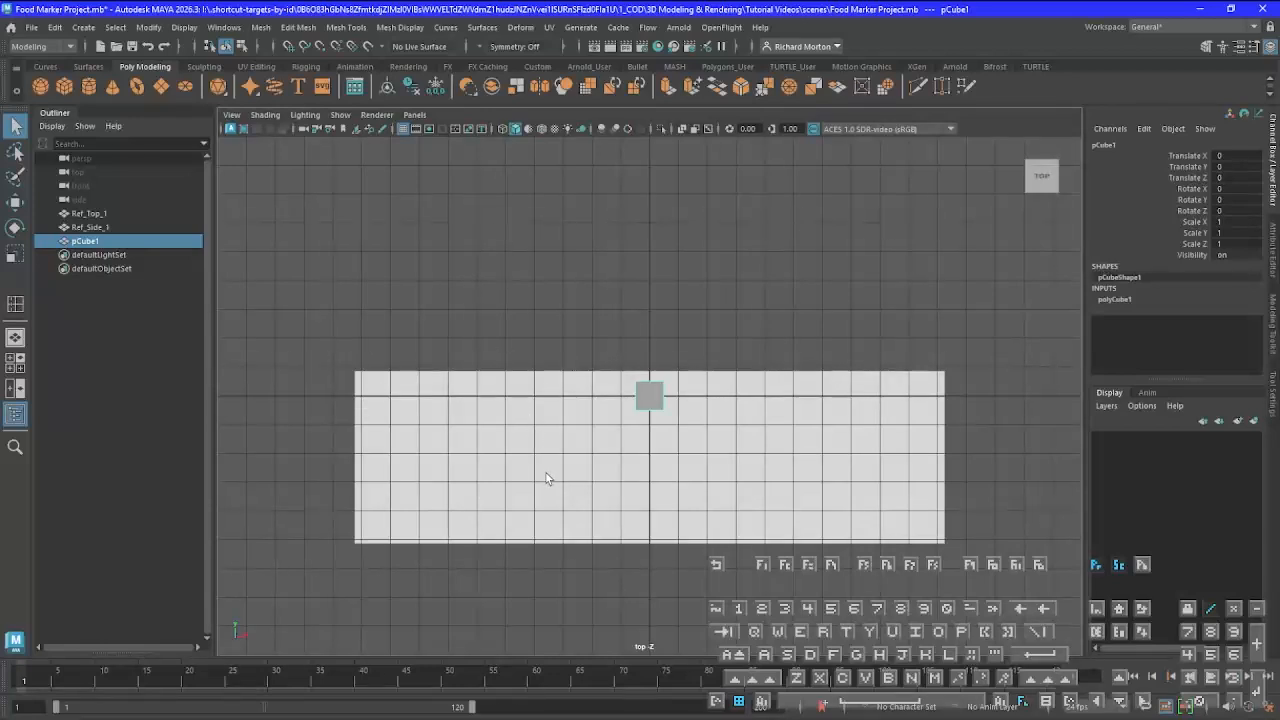
{"action": "key", "text": "6"}
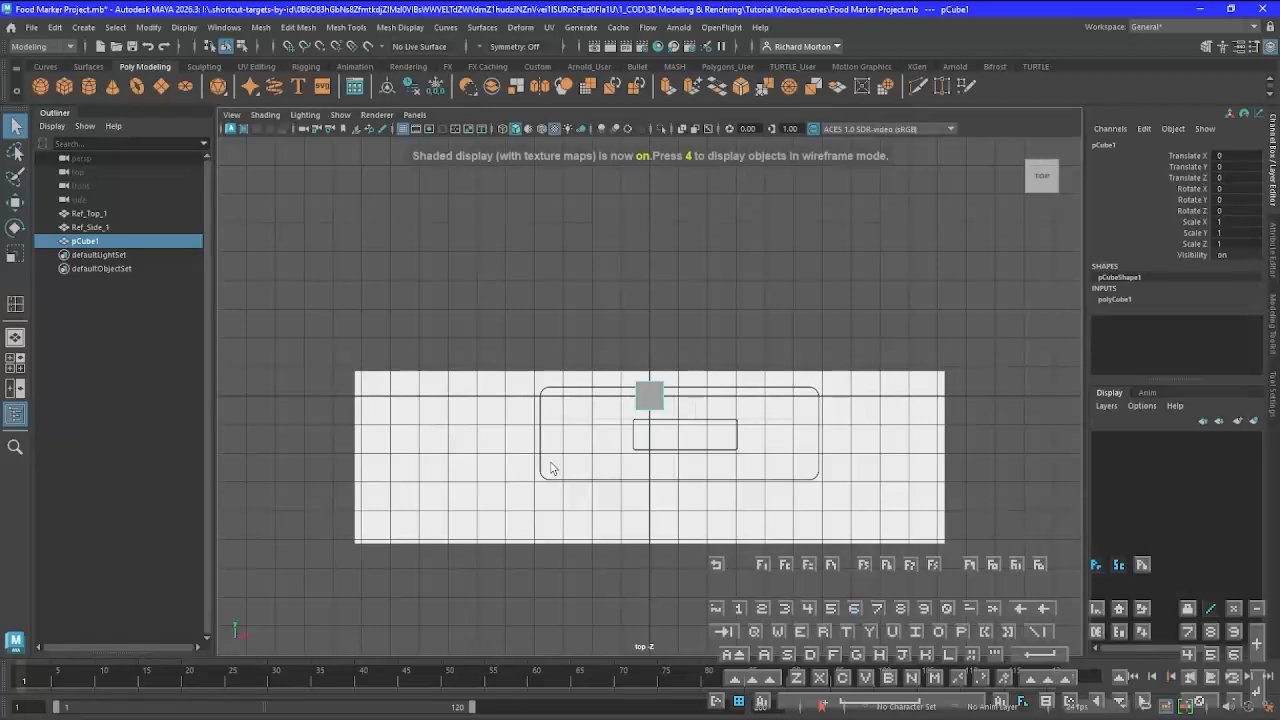
Move Ref_Top_1 to about X -1.244, Y 1.364 so its small inner rectangle is centred on the cube
{"action": "left_click", "coordinate": [729, 492]}
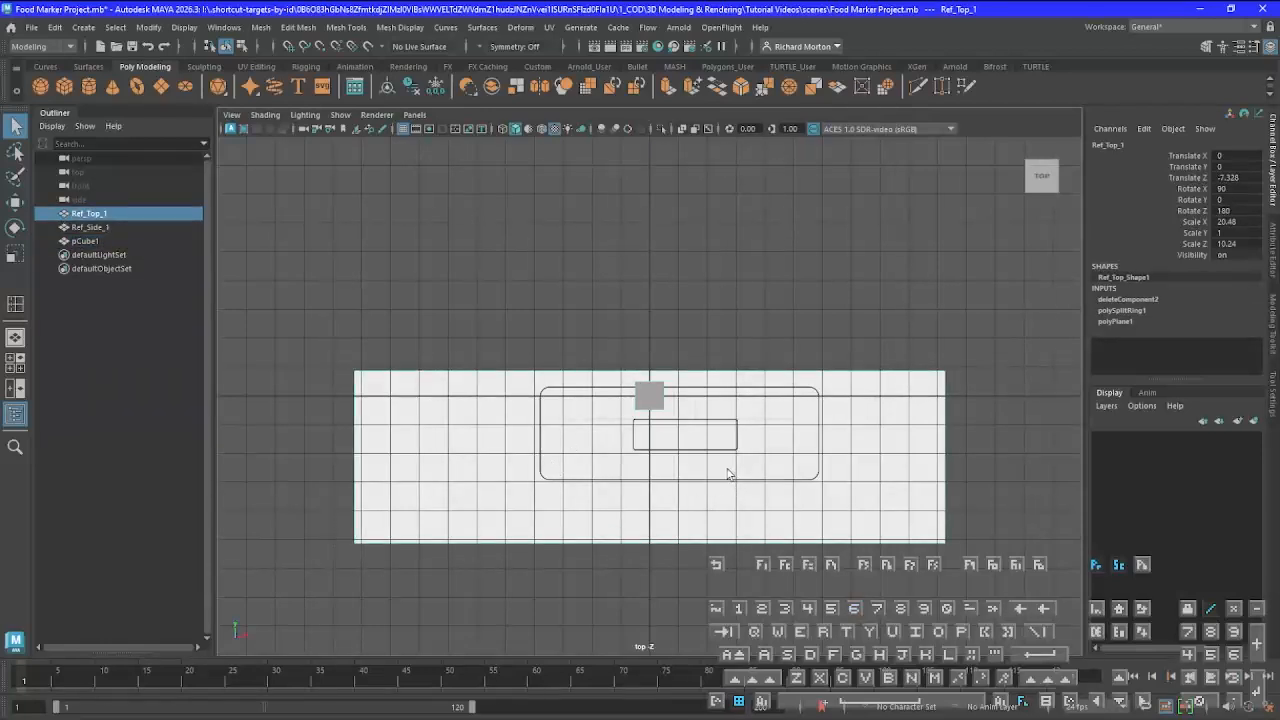
{"action": "key", "text": "w"}
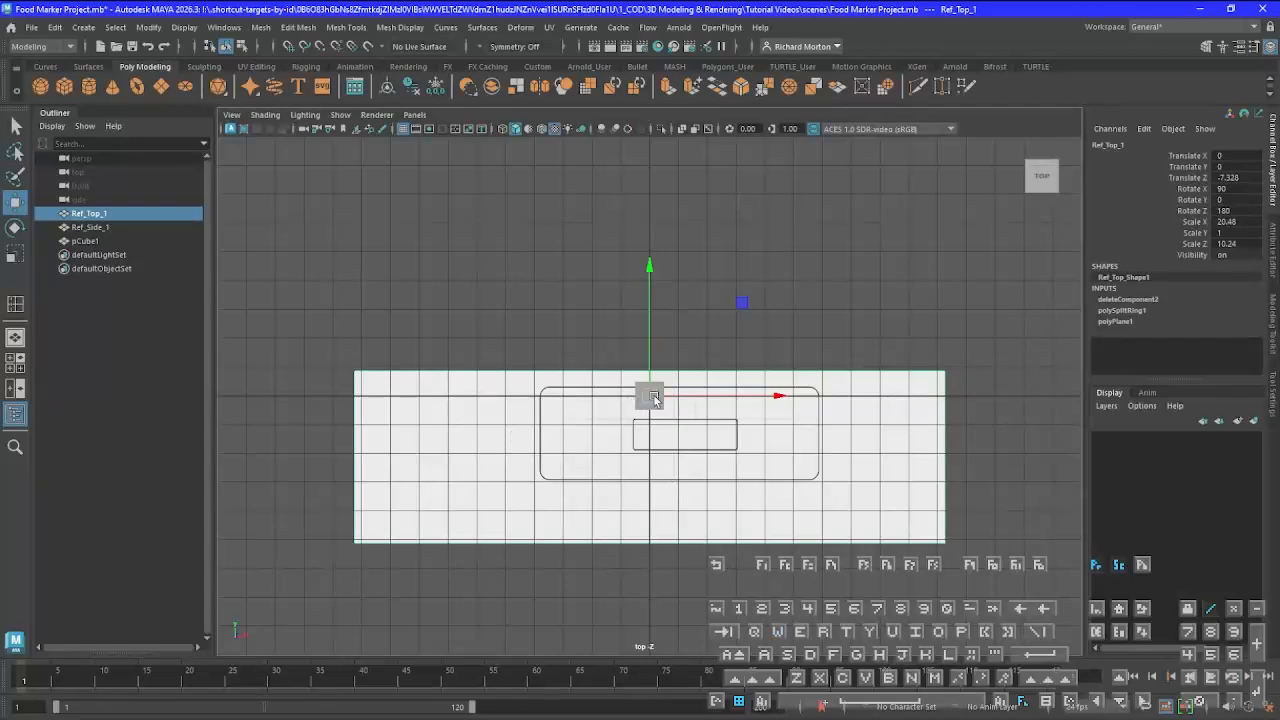
{"action": "left_click_drag", "start_coordinate": [653, 394], "coordinate": [618, 359]}
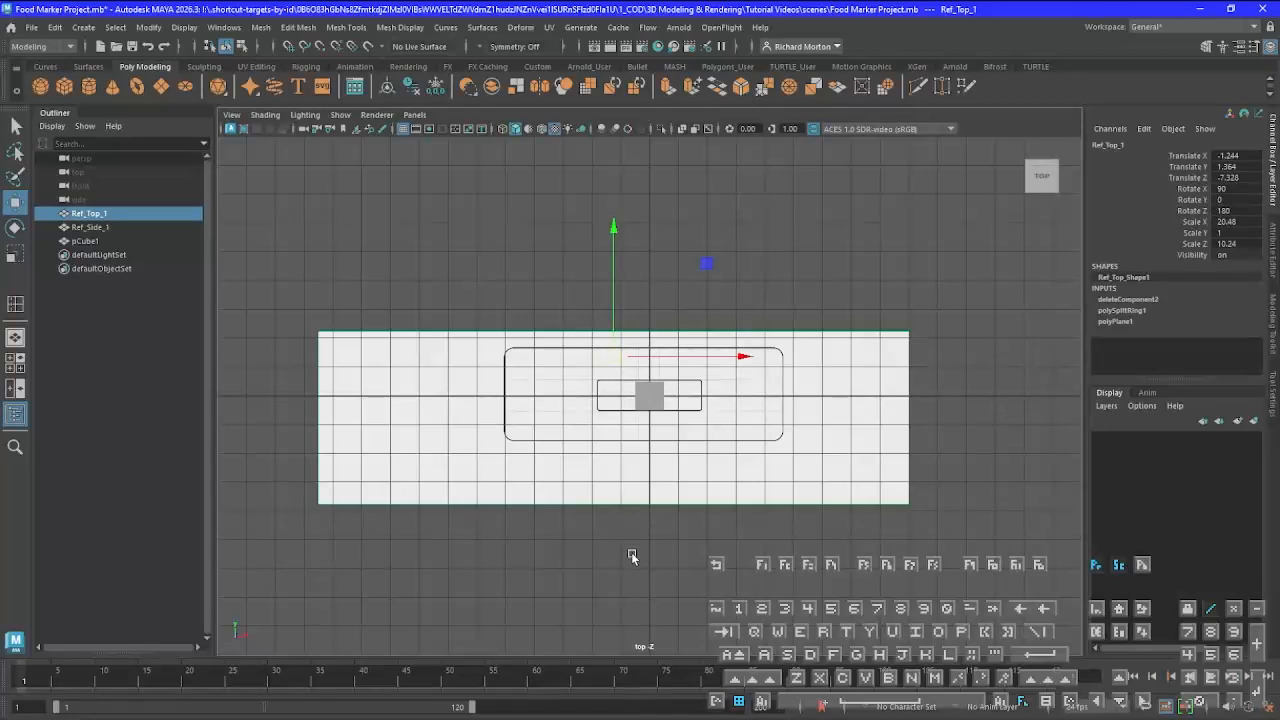
Move the pivot of Ref_Top_1 to the centre of the cube and snap it to the grid origin
{"action": "scroll", "coordinate": [704, 510], "scroll_direction": "up", "scroll_amount": 1}
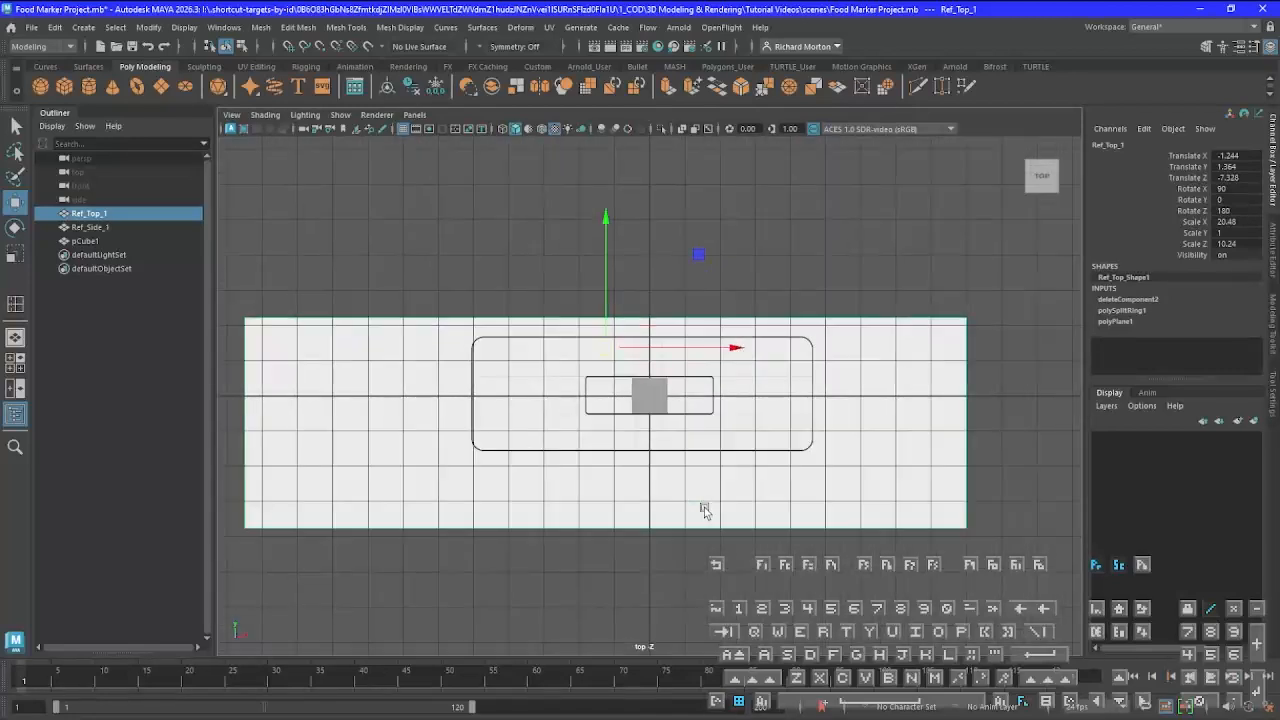
{"action": "scroll", "coordinate": [704, 510], "scroll_direction": "up", "scroll_amount": 1}
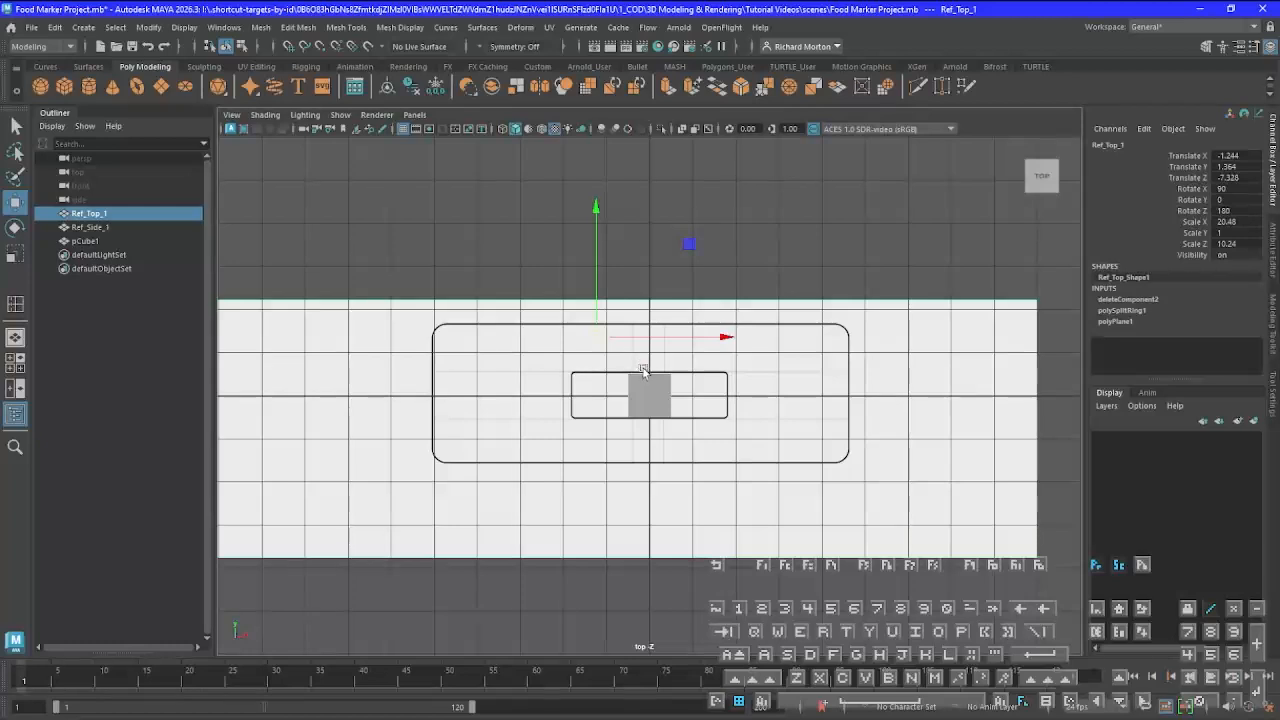
{"action": "key", "text": "d"}
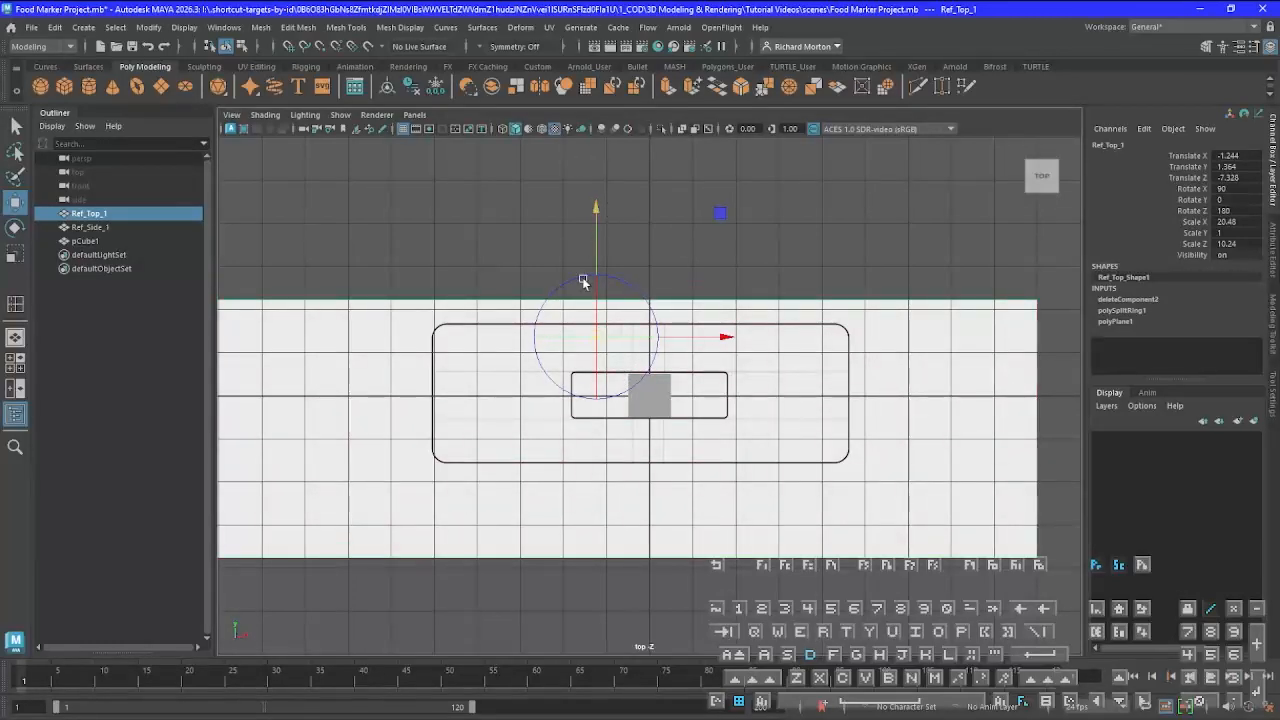
{"action": "left_click_drag", "start_coordinate": [599, 341], "coordinate": [654, 400]}
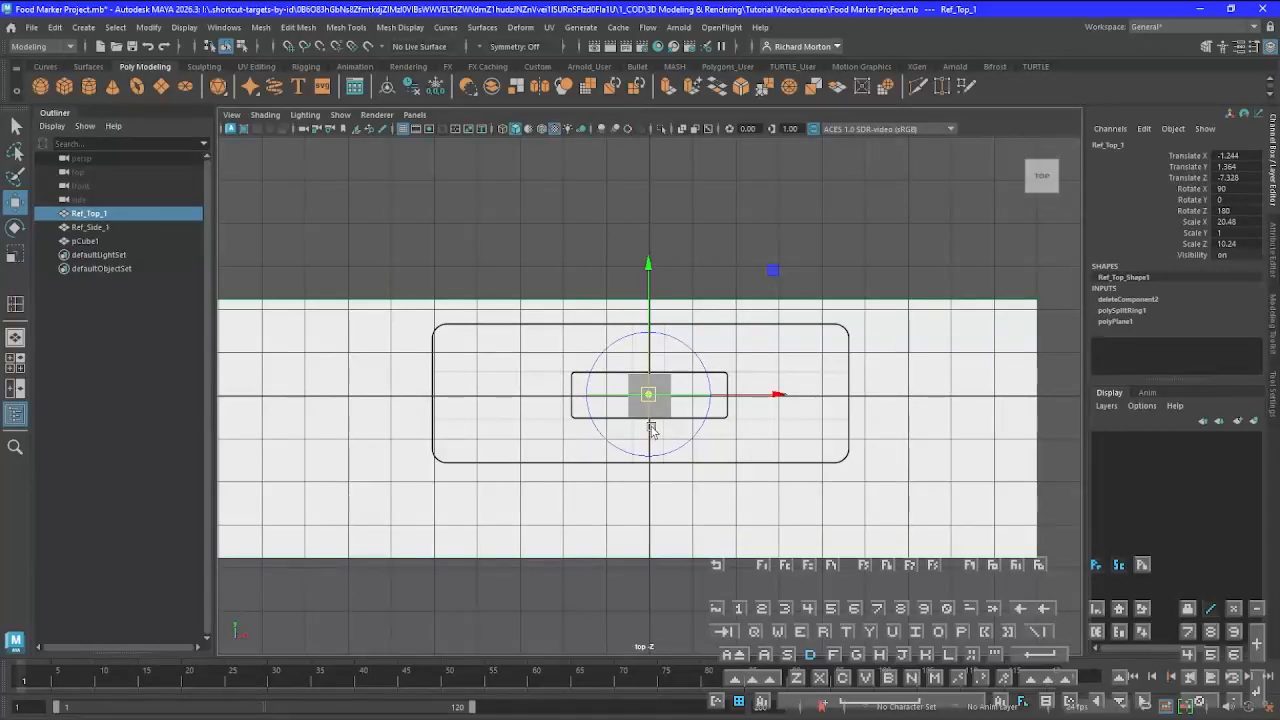
{"action": "key", "text": "x"}
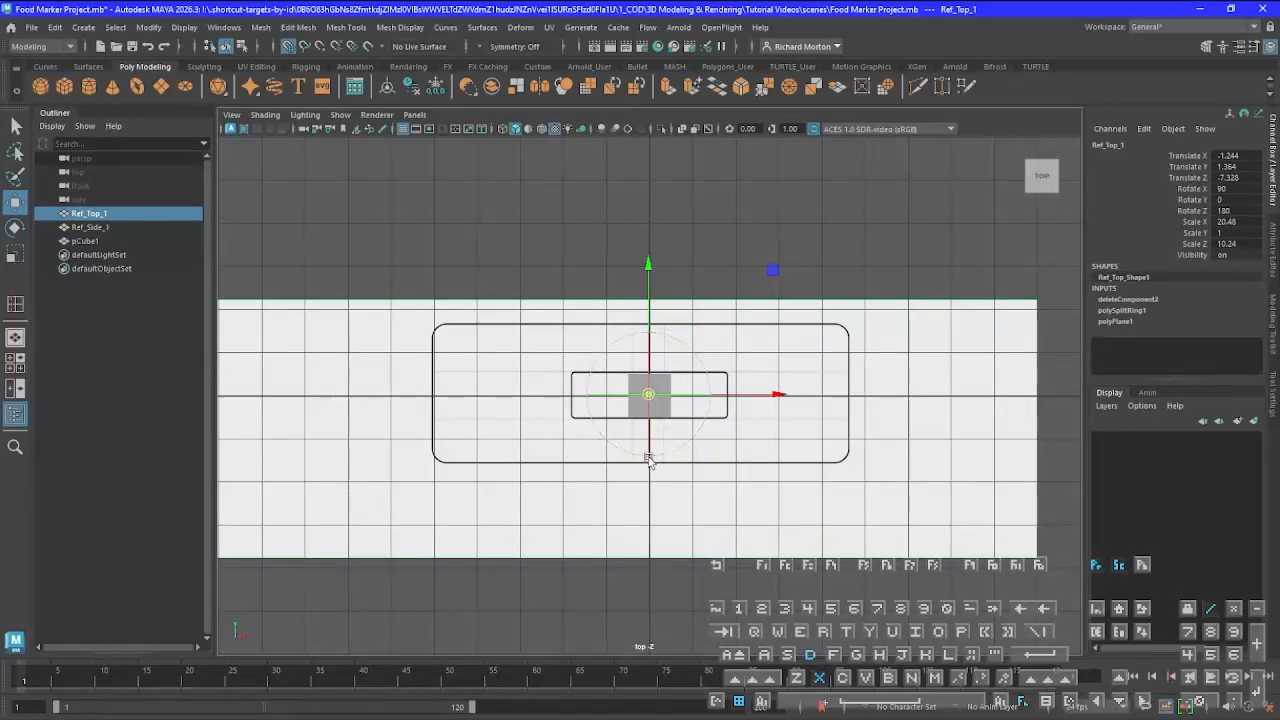
{"action": "left_click_drag", "start_coordinate": [780, 397], "coordinate": [653, 398]}
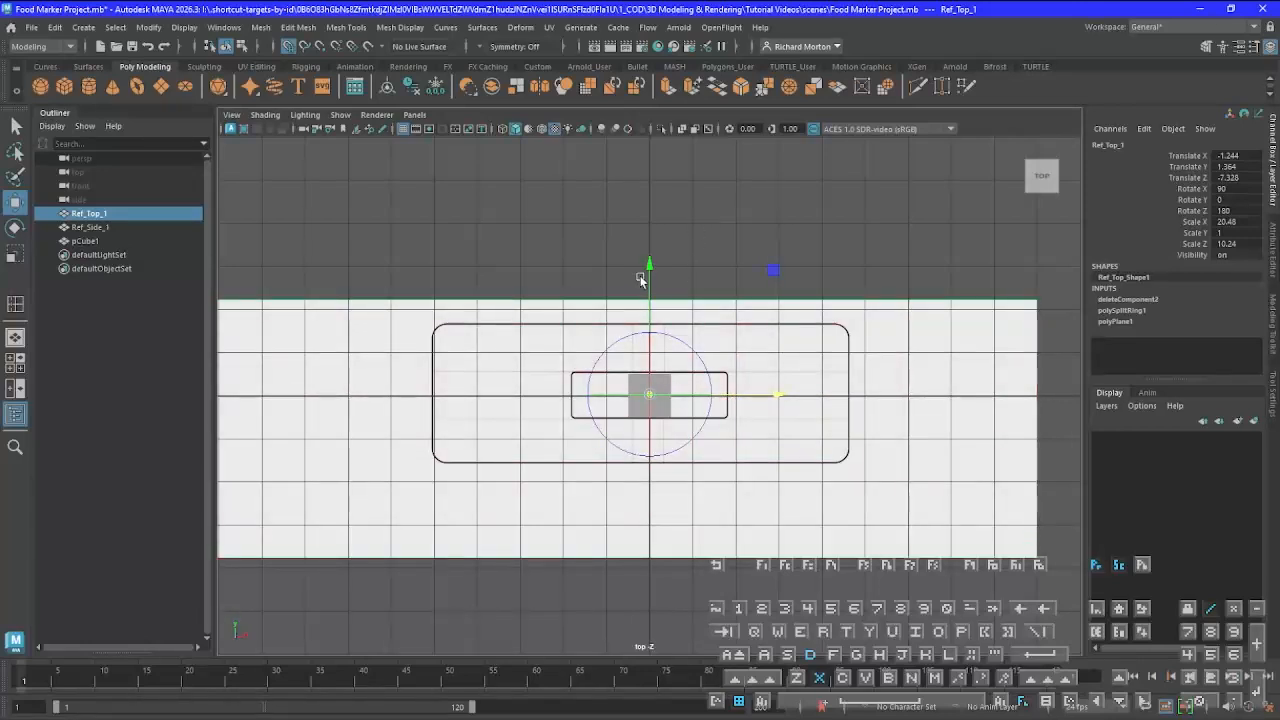
{"action": "left_click_drag", "start_coordinate": [641, 280], "coordinate": [650, 398]}
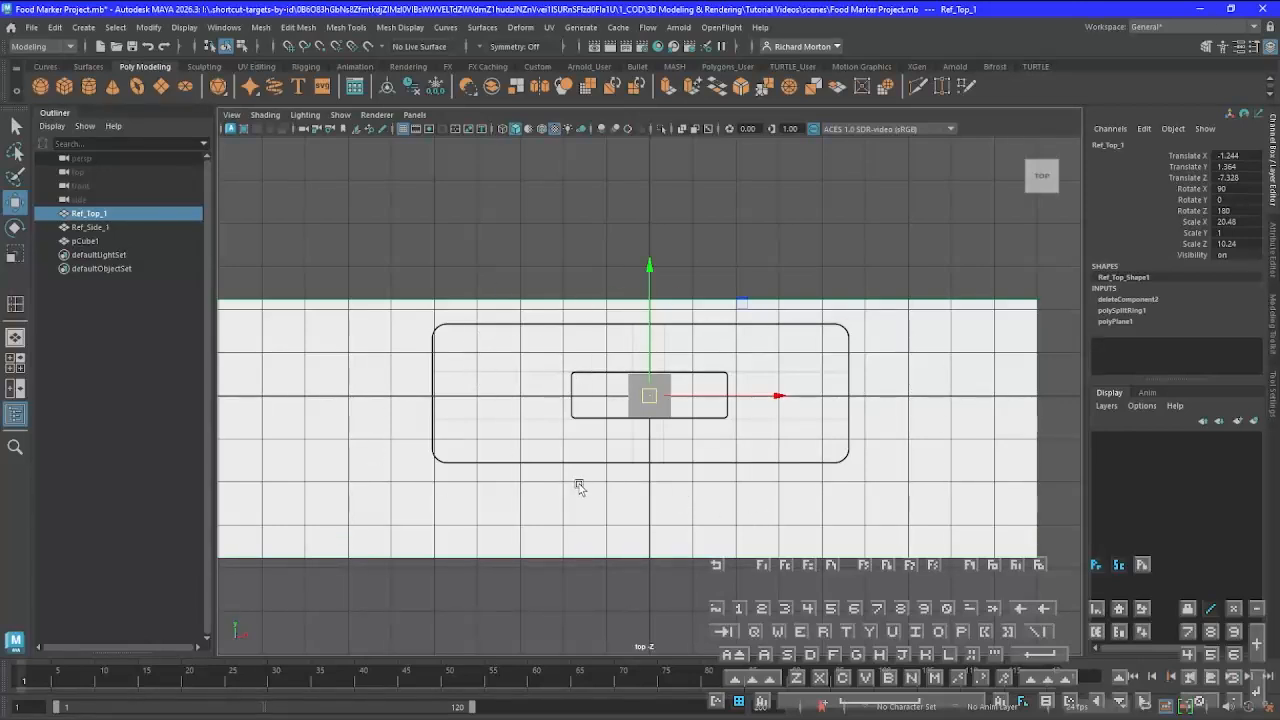
Hide the grid in the top view to expose the reference drawing around the cube
{"action": "left_click", "coordinate": [403, 130]}
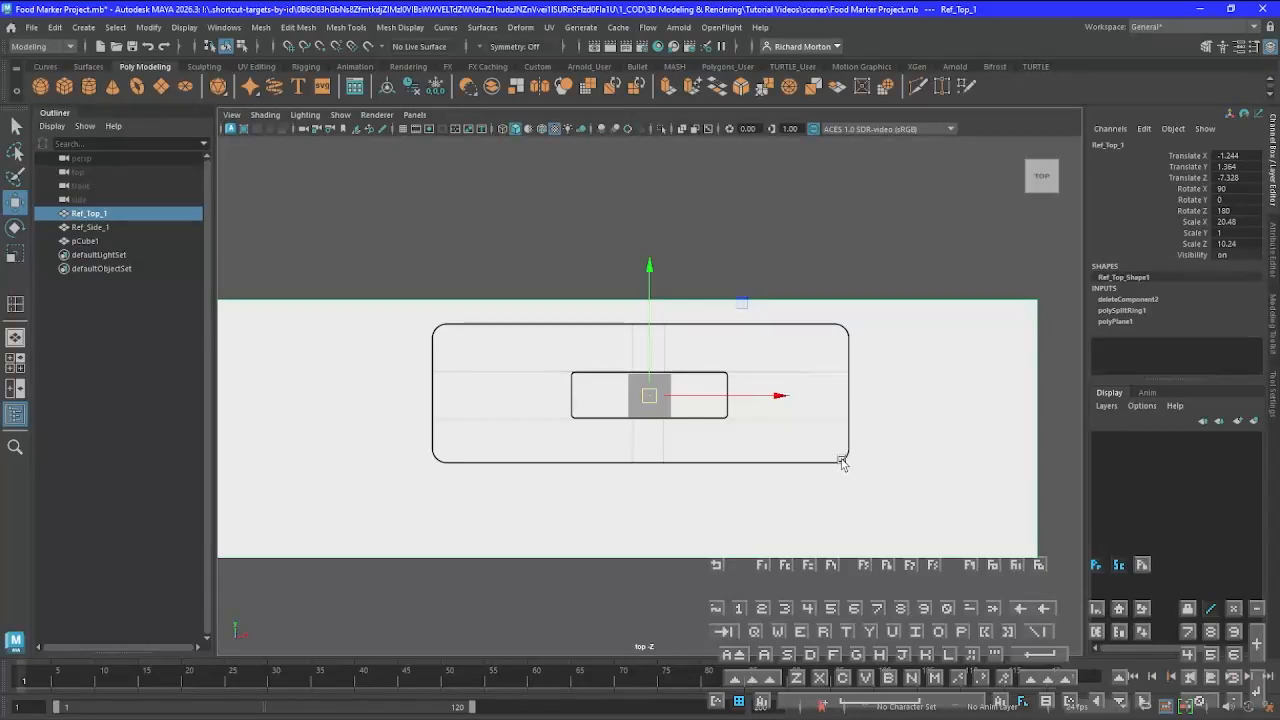
{"action": "scroll", "coordinate": [842, 463], "scroll_direction": "up", "scroll_amount": 3}
{"action": "scroll", "coordinate": [842, 463], "scroll_direction": "up", "scroll_amount": 2}
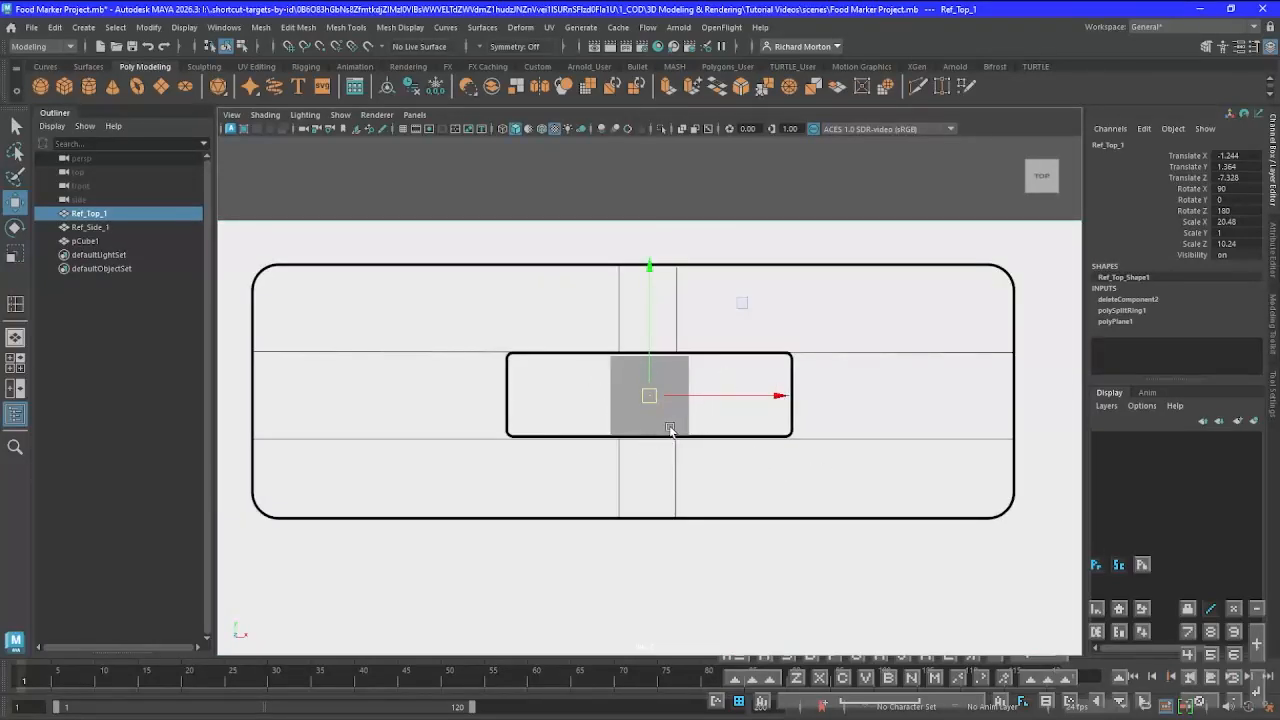
In Vertex mode, move the cube's right-hand vertices along X to the right edge of the large rounded outline
{"action": "left_click", "coordinate": [638, 421]}
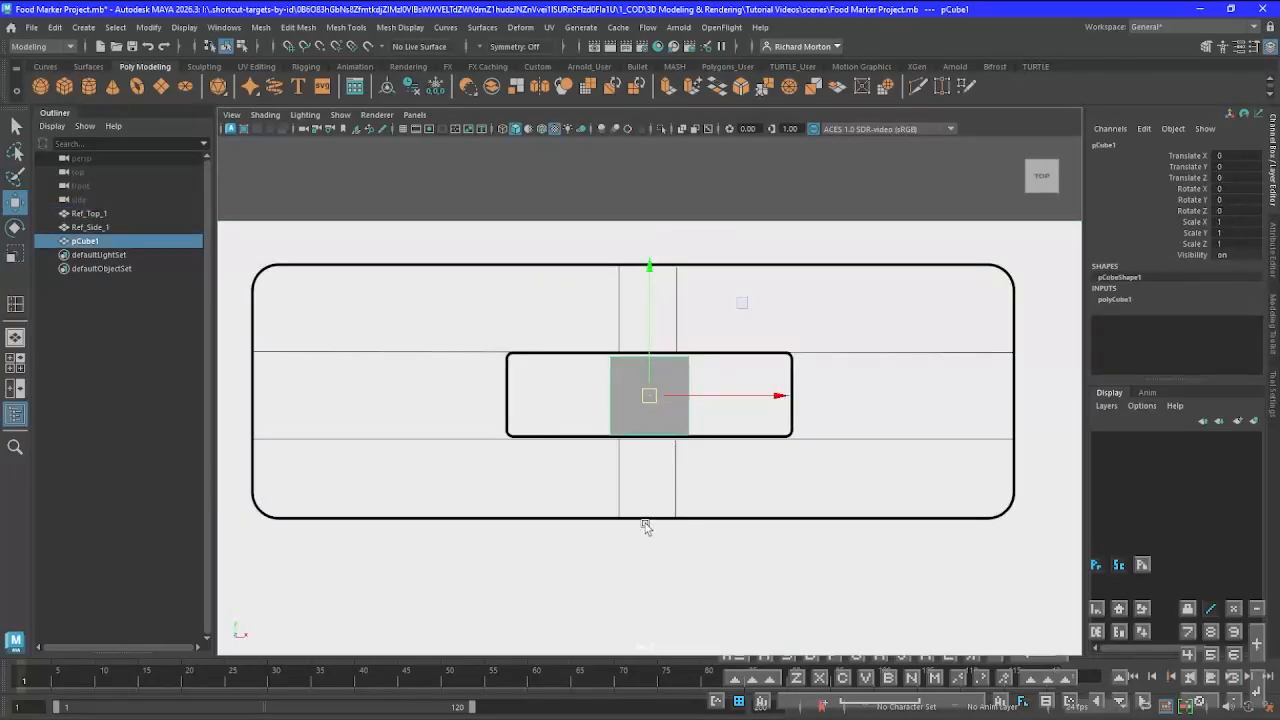
{"action": "right_click", "coordinate": [628, 387]}
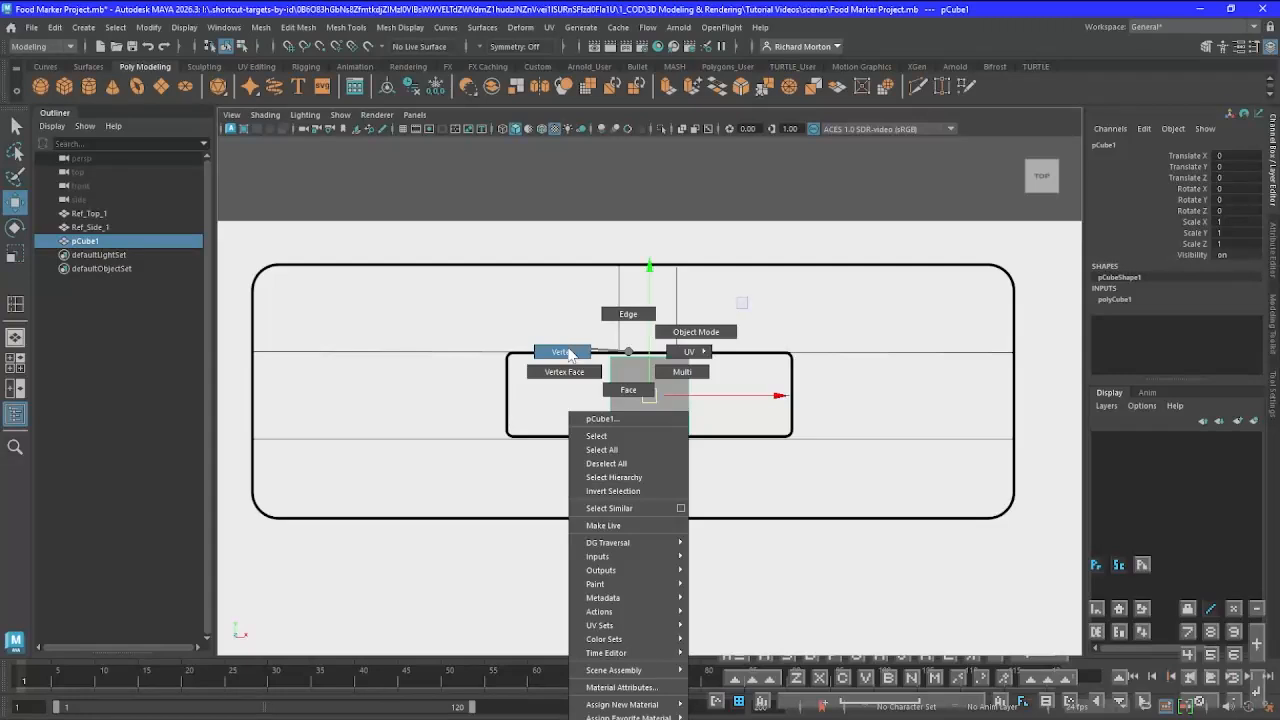
{"action": "left_click", "coordinate": [566, 352]}
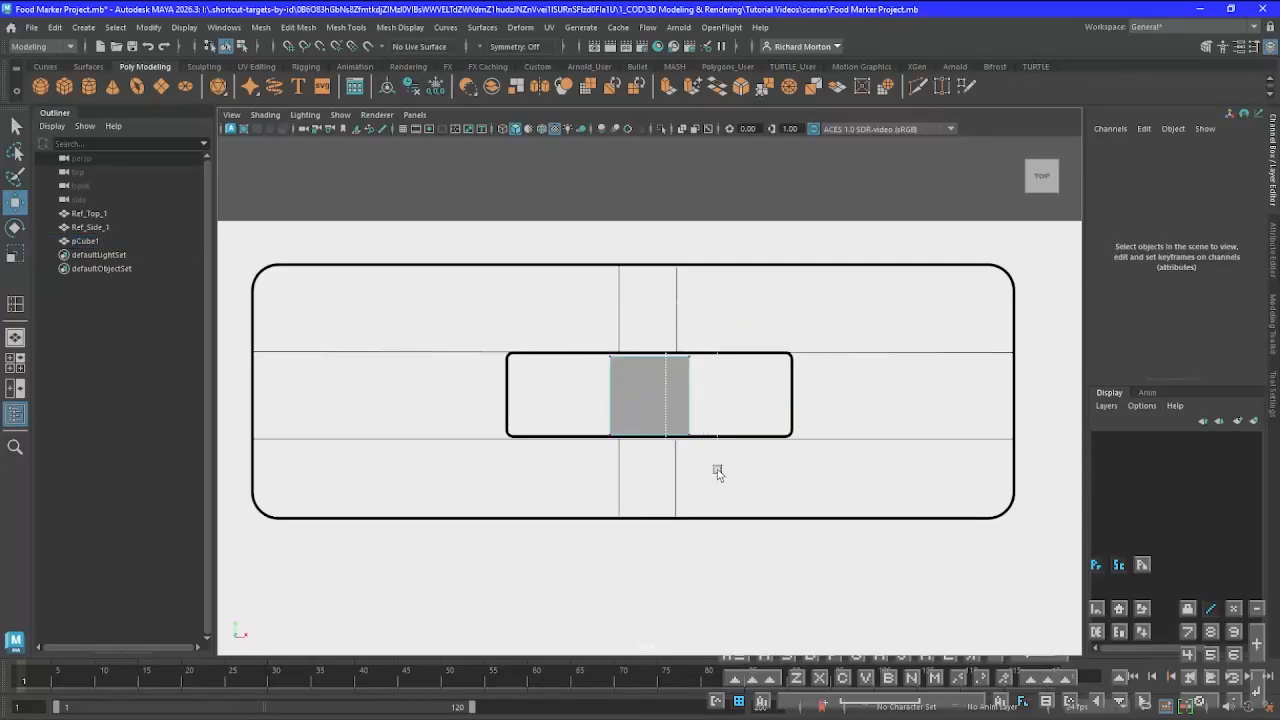
{"action": "left_click_drag", "start_coordinate": [719, 478], "coordinate": [672, 340]}
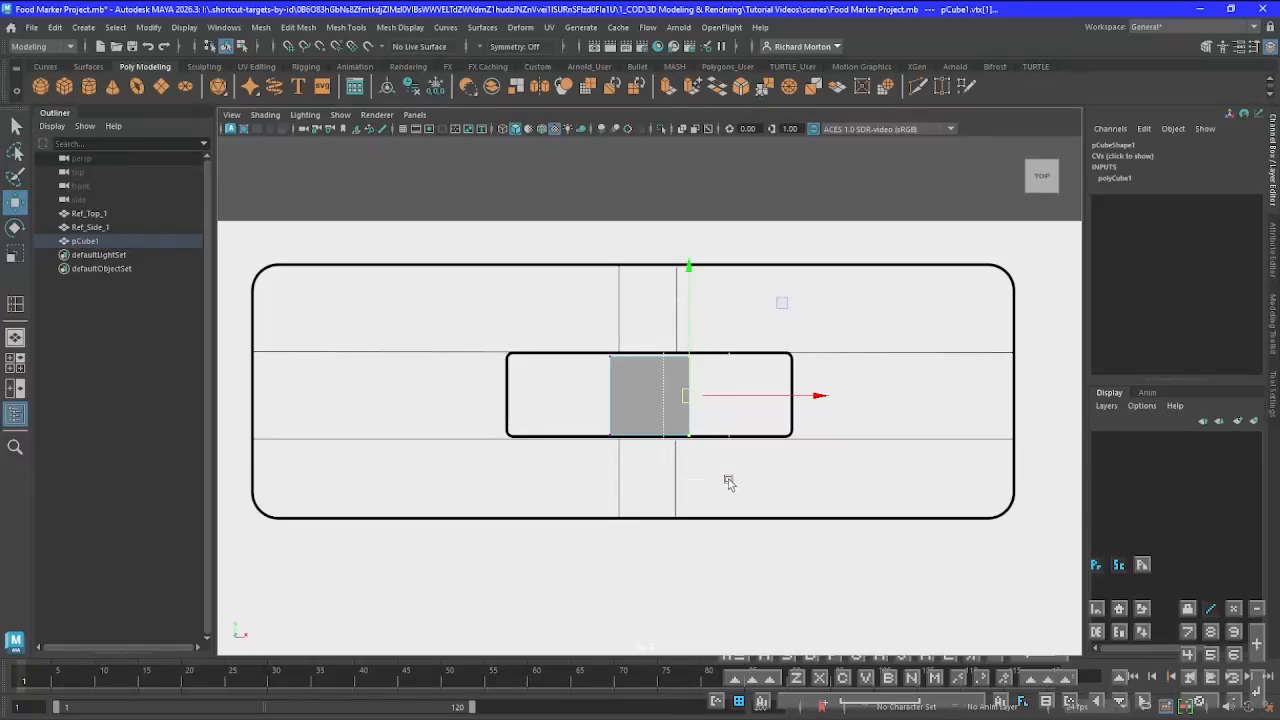
{"action": "left_click_drag", "start_coordinate": [820, 397], "coordinate": [1144, 428]}
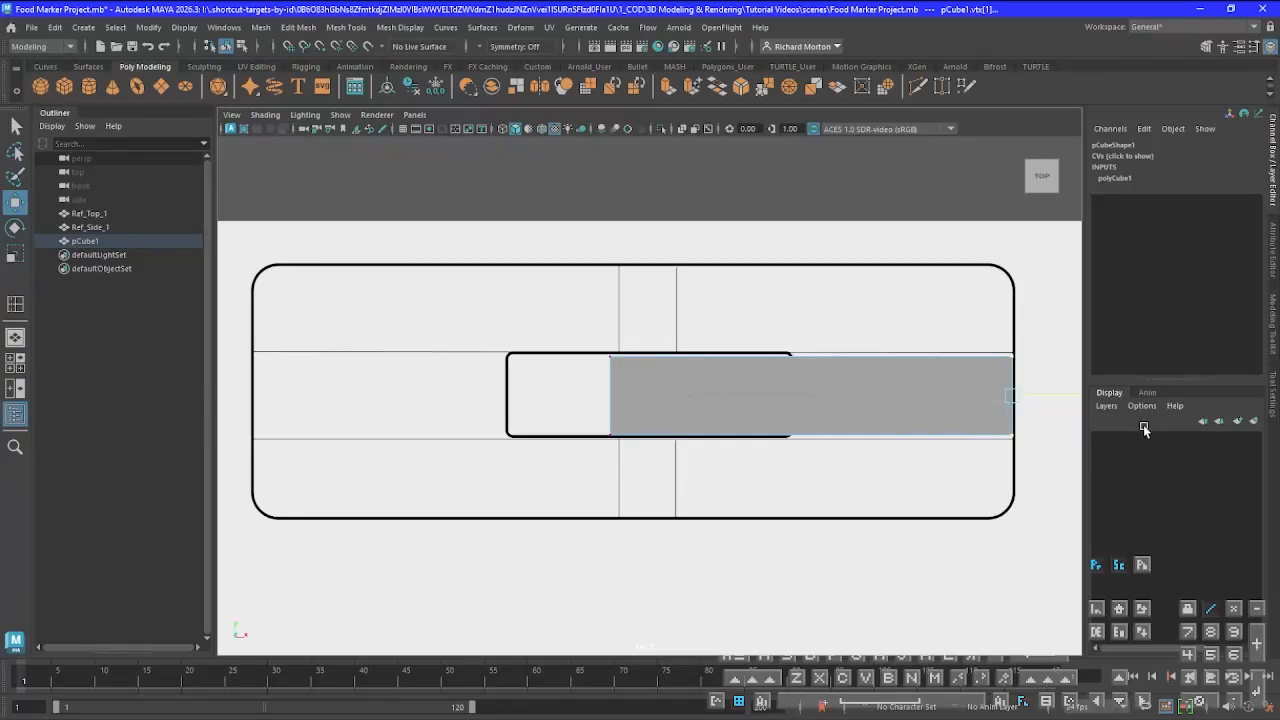
{"action": "left_click_drag", "start_coordinate": [1144, 428], "coordinate": [1145, 428]}
{"action": "left_click_drag", "start_coordinate": [1062, 398], "coordinate": [1062, 401]}
{"action": "left_click_drag", "start_coordinate": [1062, 401], "coordinate": [1063, 405]}
{"action": "left_click_drag", "start_coordinate": [1062, 402], "coordinate": [1061, 402]}
Move the cube's left-hand vertices along X to the left edge of the large rounded outline
{"action": "left_click_drag", "start_coordinate": [547, 317], "coordinate": [688, 521]}
{"action": "left_click_drag", "start_coordinate": [744, 395], "coordinate": [381, 400]}
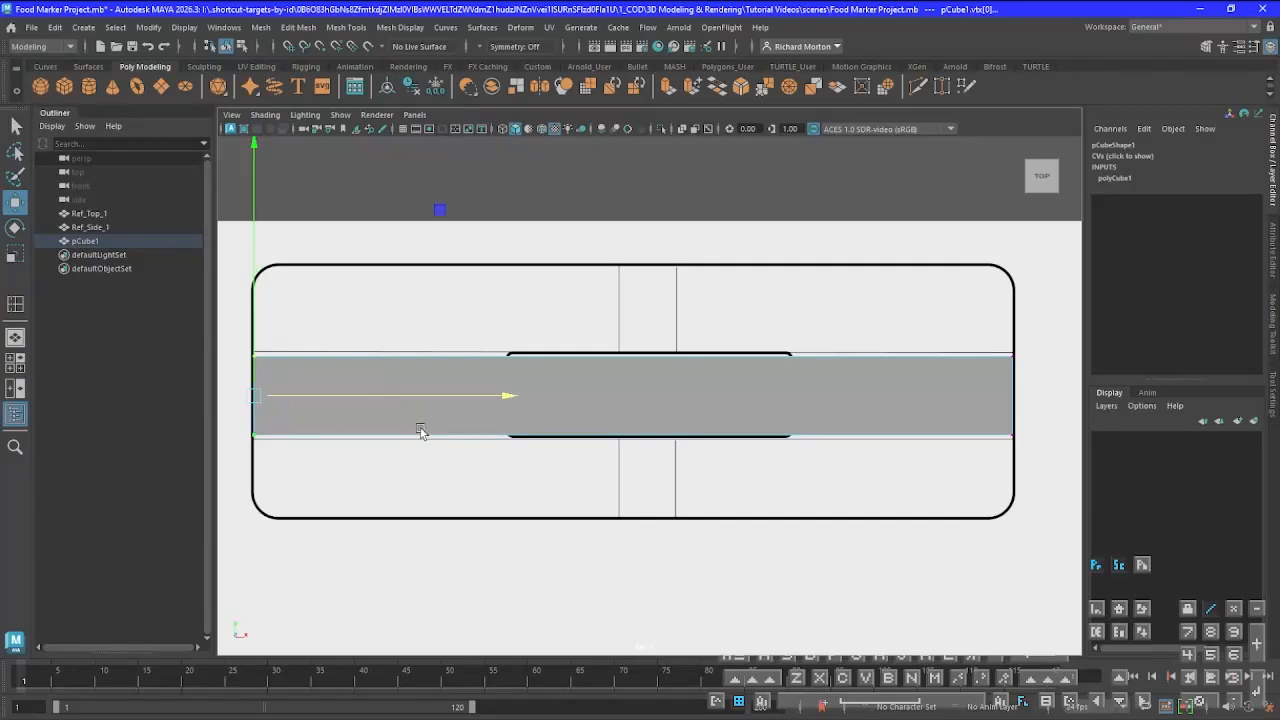
{"action": "key", "text": "plus"}
{"action": "key", "text": "plus"}
{"action": "key", "text": "minus"}
{"action": "key", "text": "plus"}
{"action": "mouse_move", "coordinate": [762, 396]}
{"action": "left_mouse_down"}
{"action": "mouse_move", "coordinate": [780, 395]}
{"action": "mouse_move", "coordinate": [758, 398]}
{"action": "left_mouse_up"}
Move the cube's upper and lower vertices to the matching edges of the large rounded outline, then return to Object Mode
{"action": "left_click_drag", "start_coordinate": [244, 343], "coordinate": [1046, 384]}
{"action": "left_click_drag", "start_coordinate": [632, 237], "coordinate": [639, 146]}
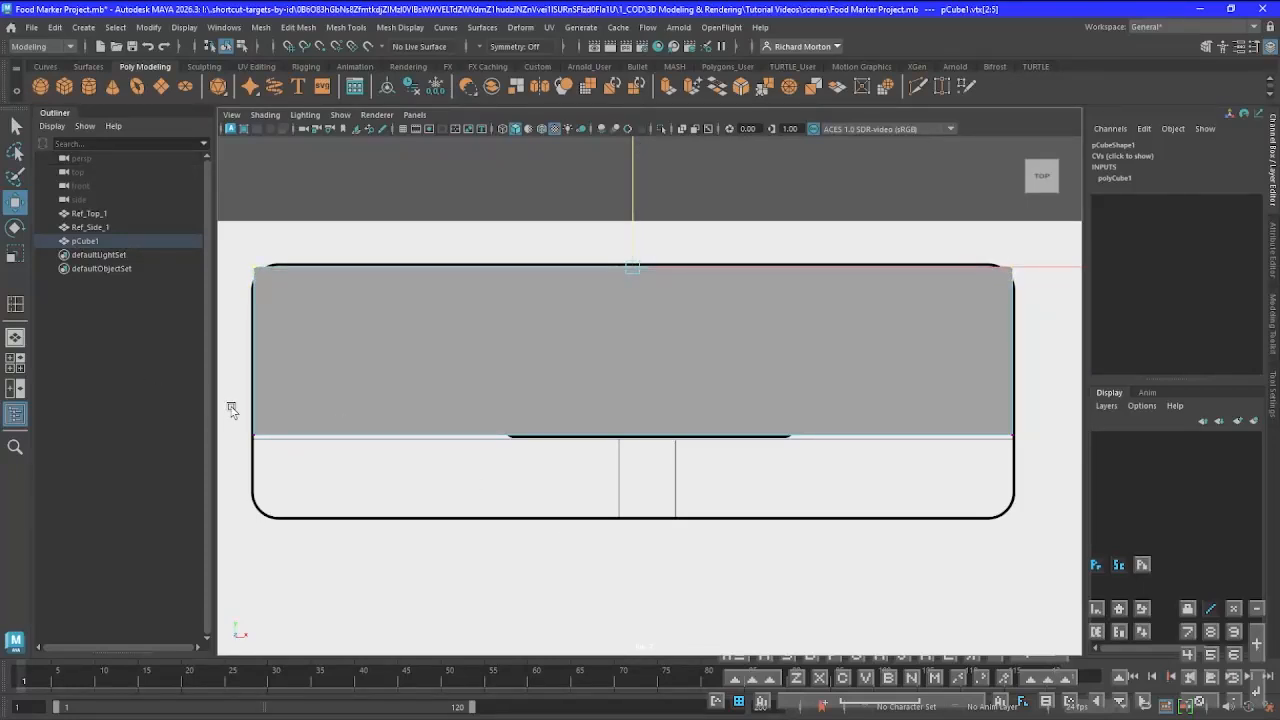
{"action": "left_click_drag", "start_coordinate": [248, 408], "coordinate": [1036, 512]}
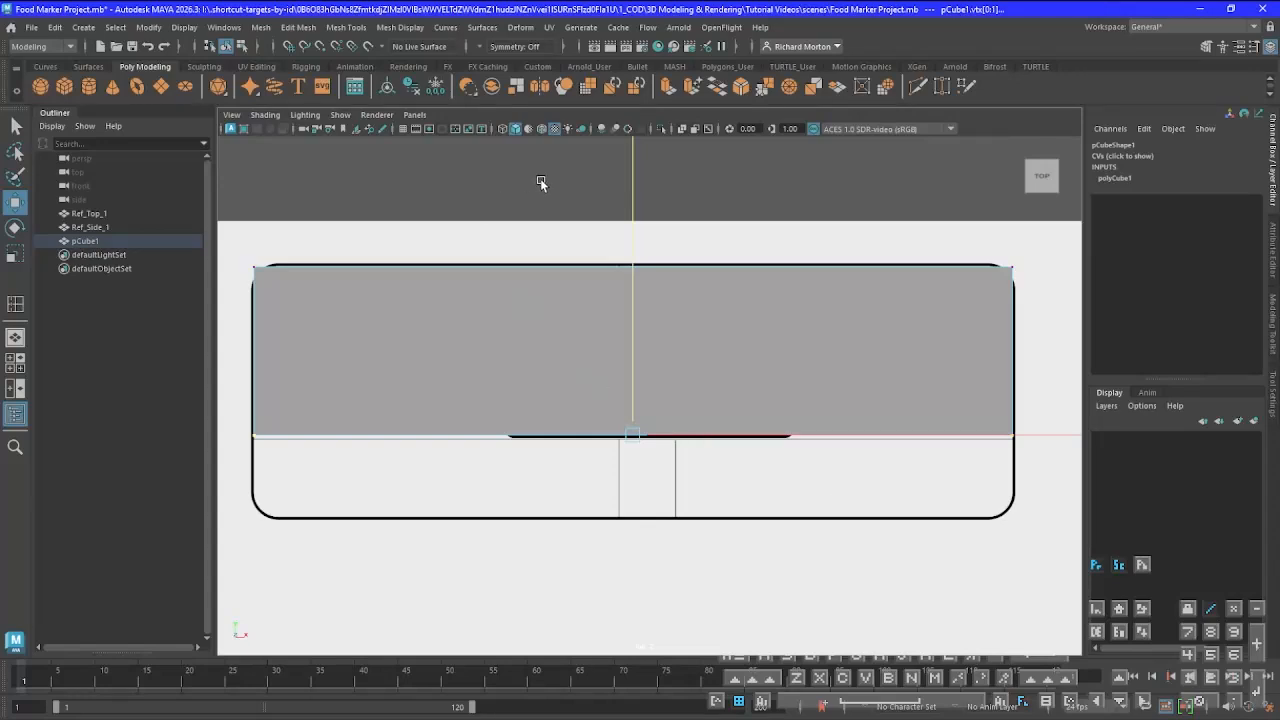
{"action": "left_click_drag", "start_coordinate": [636, 192], "coordinate": [640, 277]}
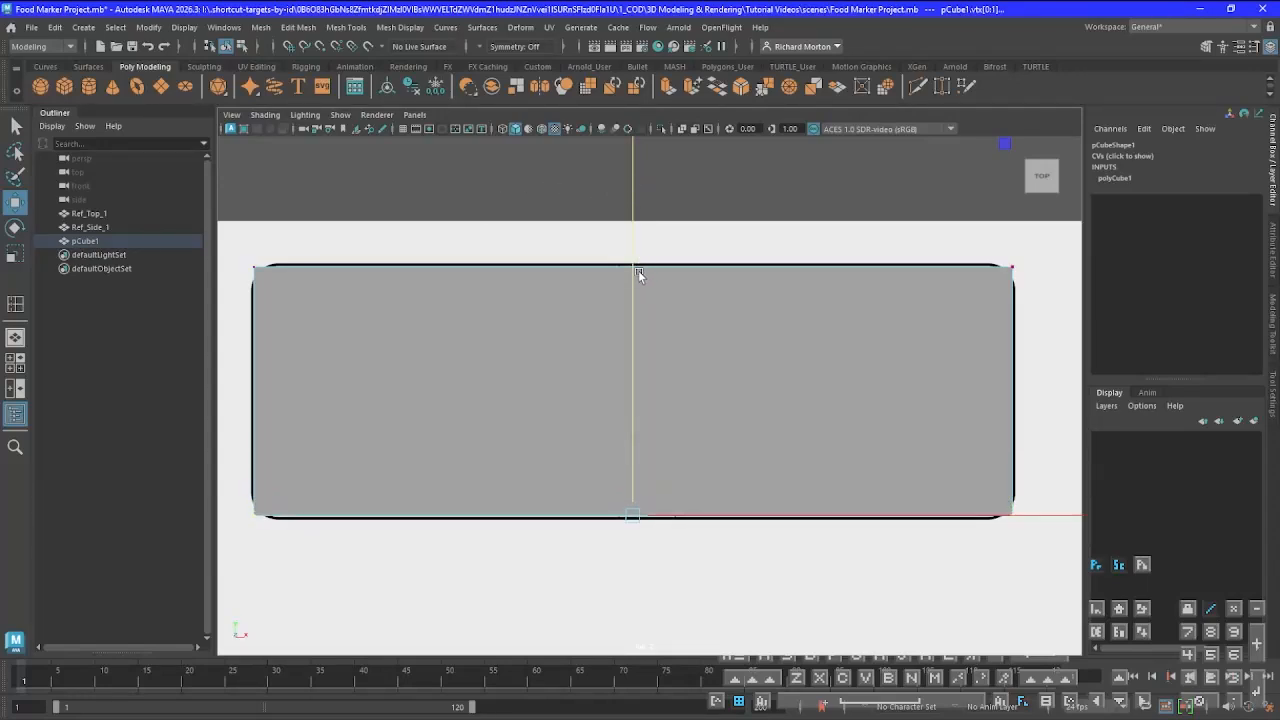
{"action": "left_click_drag", "start_coordinate": [631, 204], "coordinate": [631, 205]}
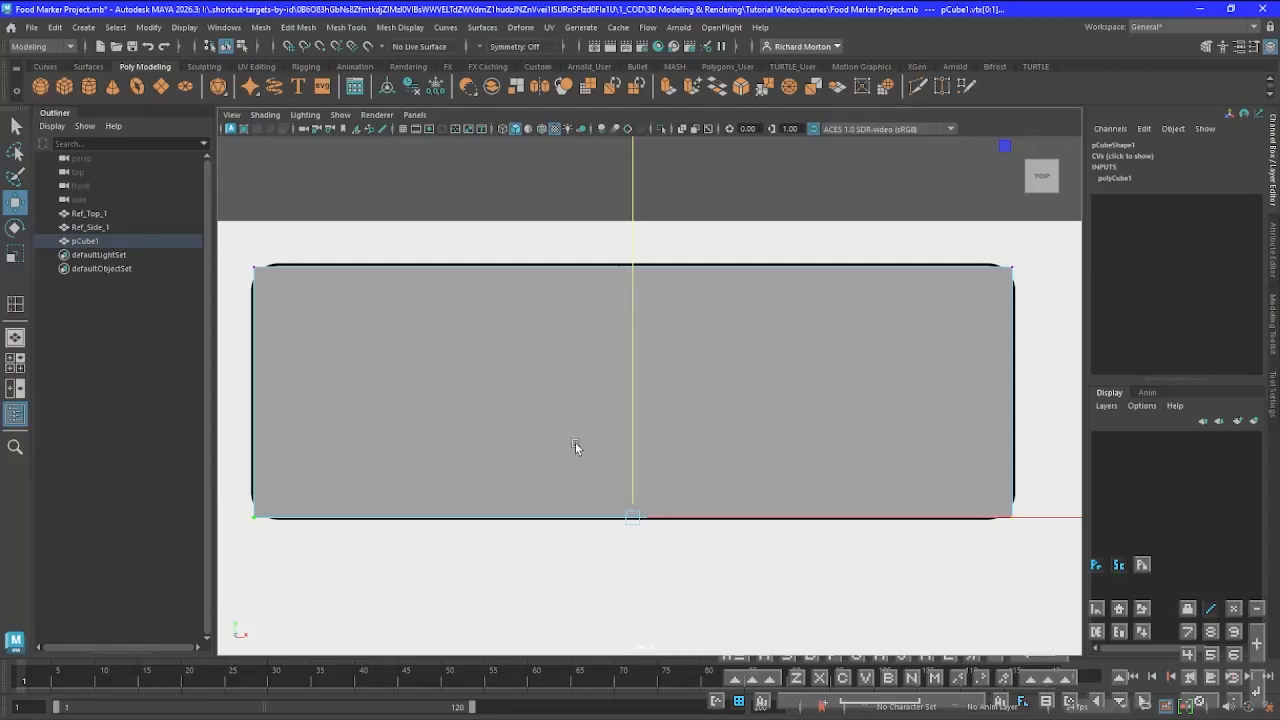
{"action": "right_click", "coordinate": [689, 360]}
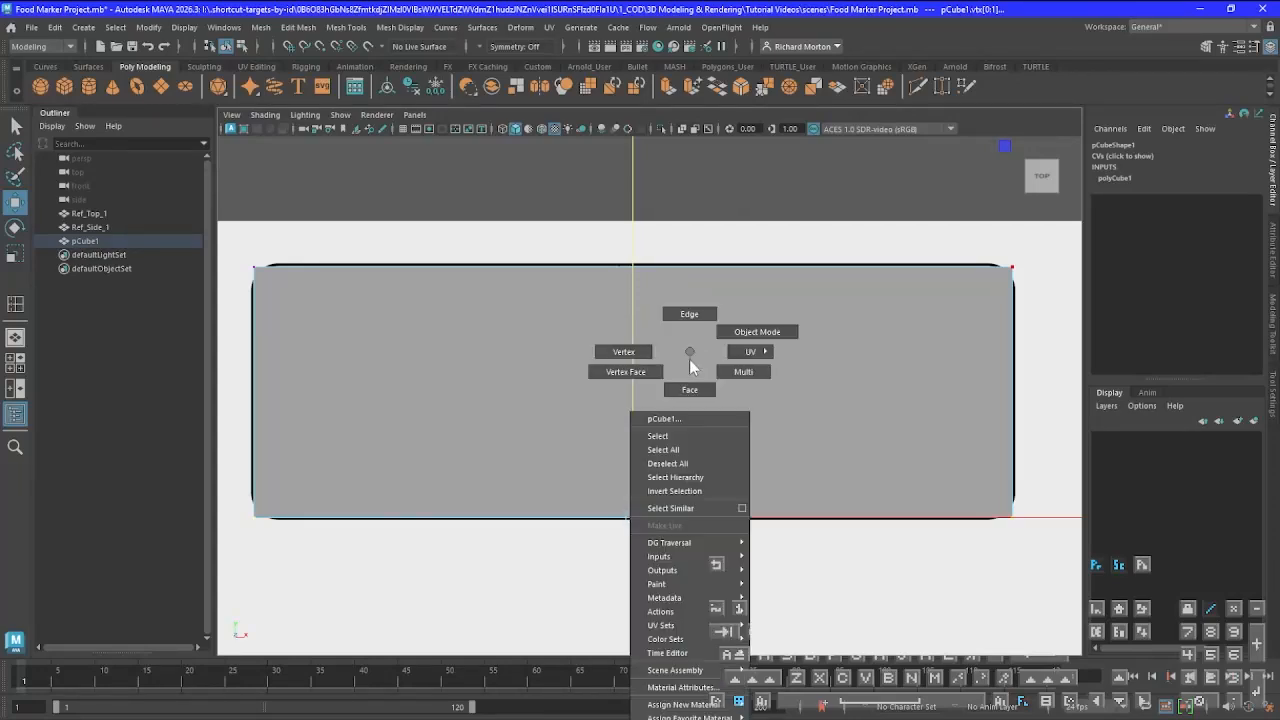
{"action": "left_click", "coordinate": [737, 329]}
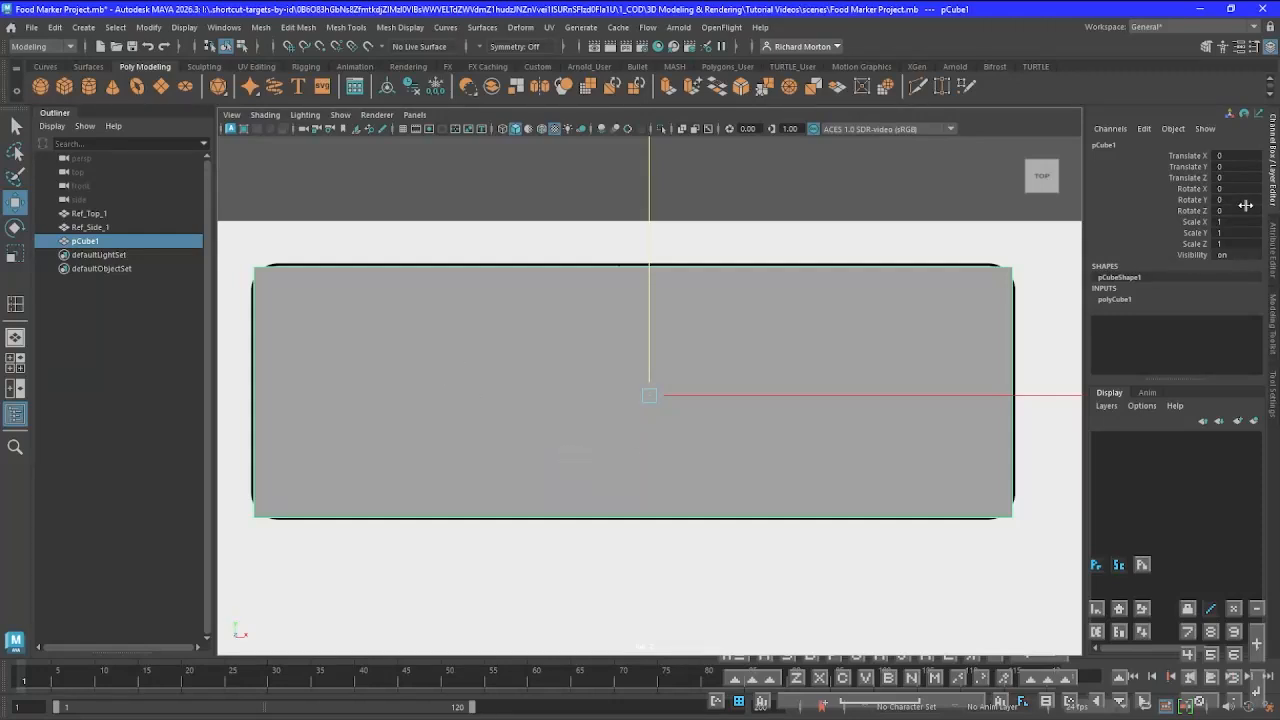
Make the cube see-through by setting the Transmission weight of its openPBR_shader1 material to 0.385
{"action": "left_click", "coordinate": [1274, 265]}
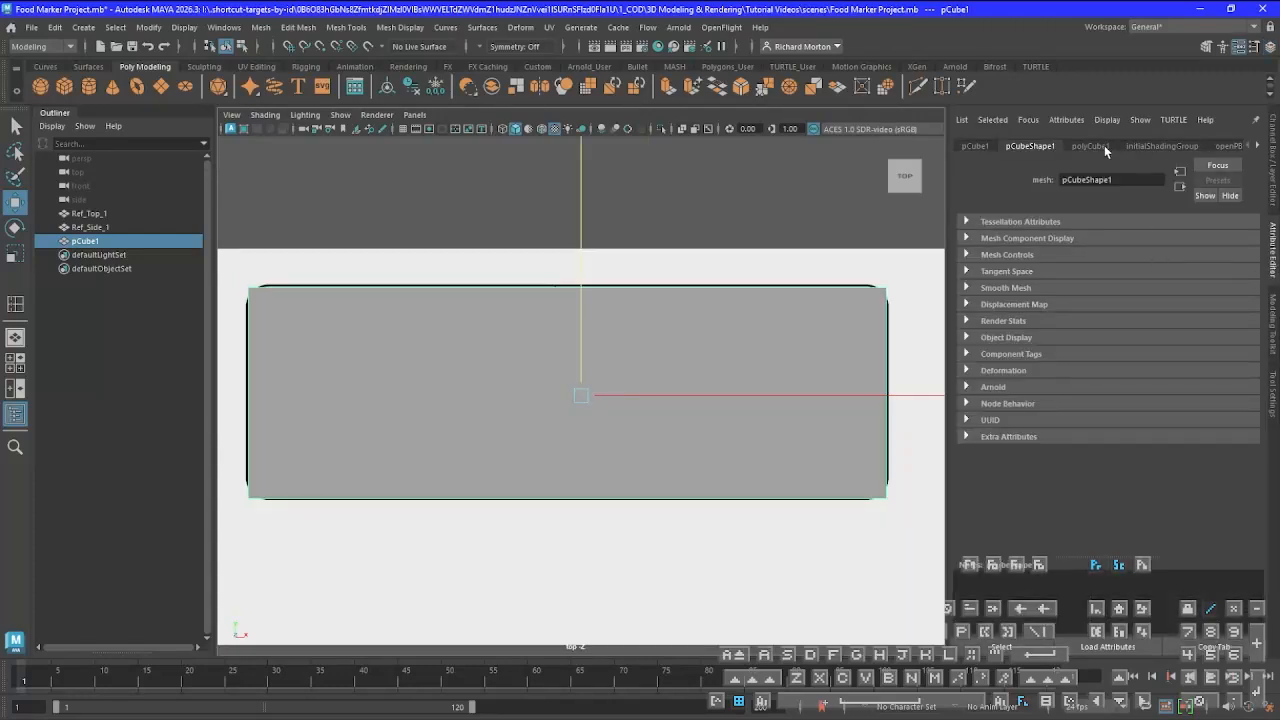
{"action": "left_click", "coordinate": [1257, 147]}
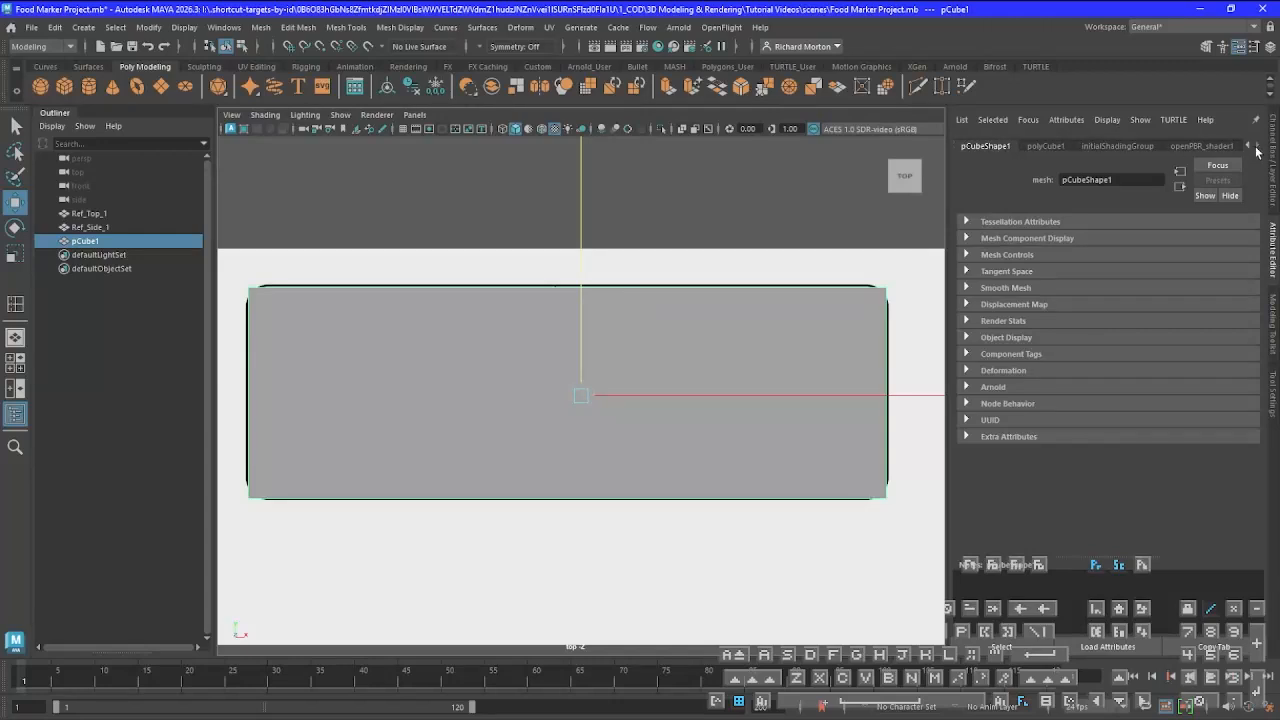
{"action": "left_click", "coordinate": [1247, 145]}
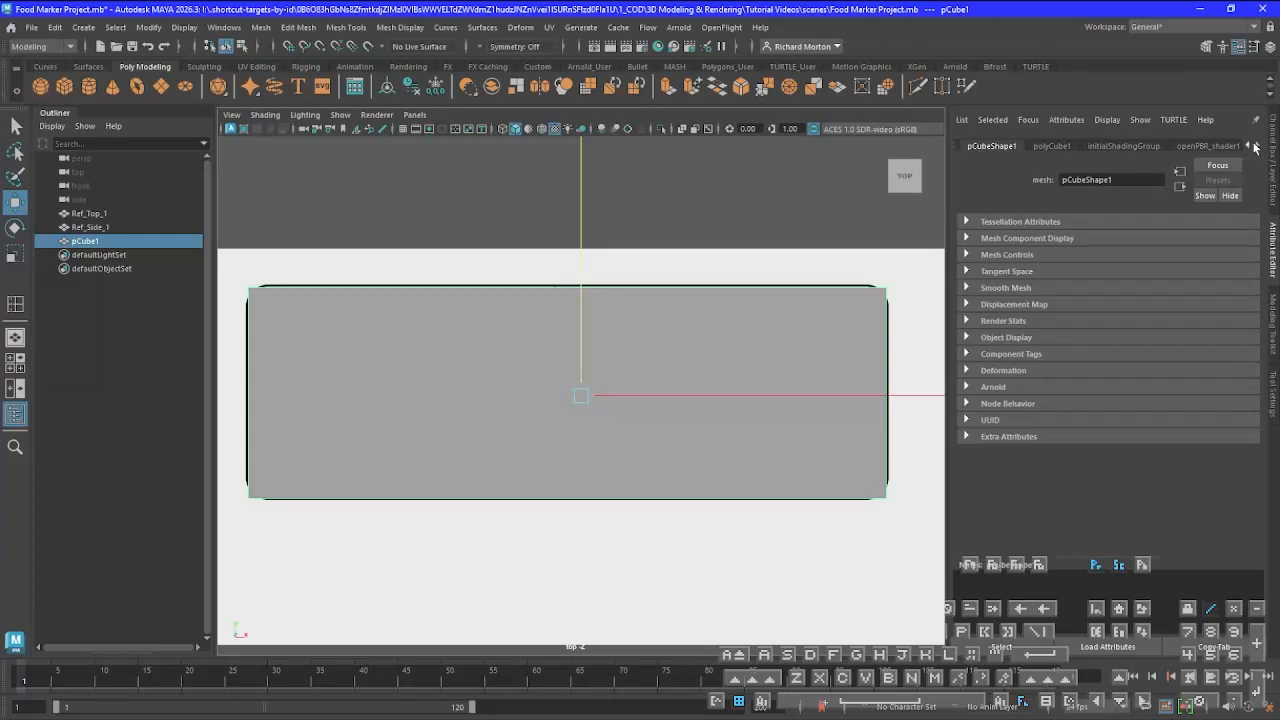
{"action": "left_click", "coordinate": [1258, 144]}
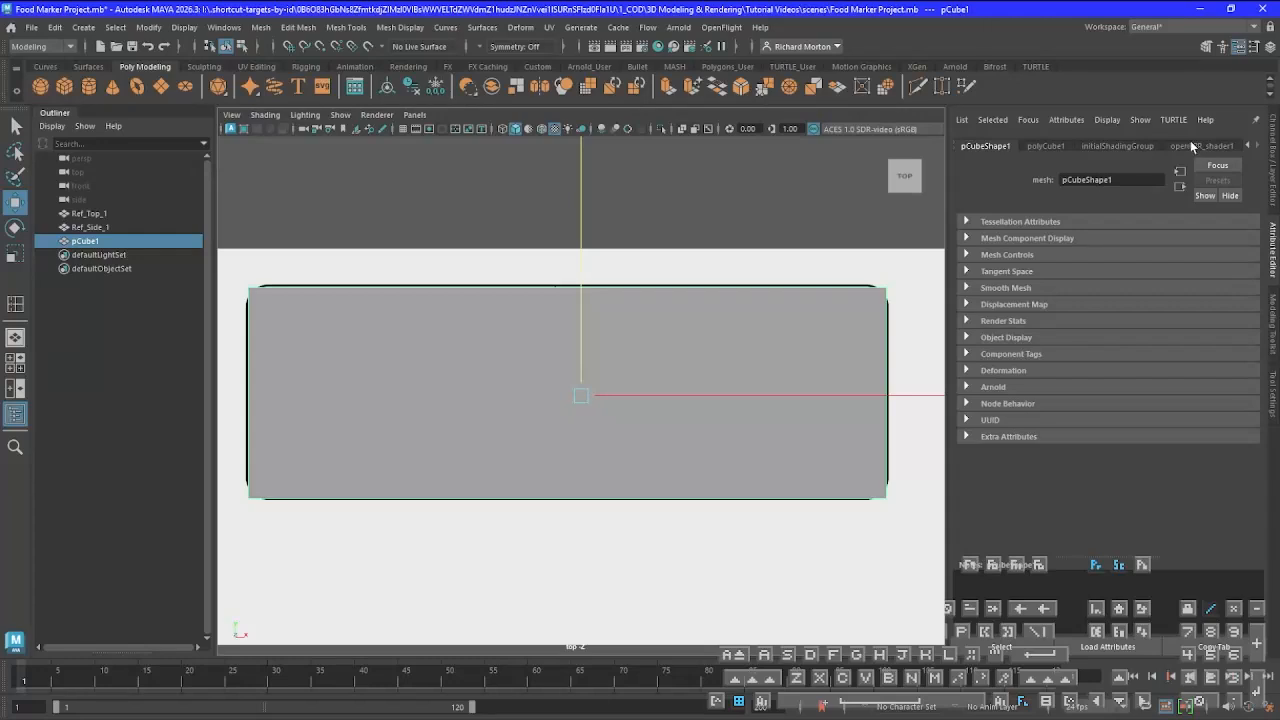
{"action": "left_click", "coordinate": [1192, 147]}
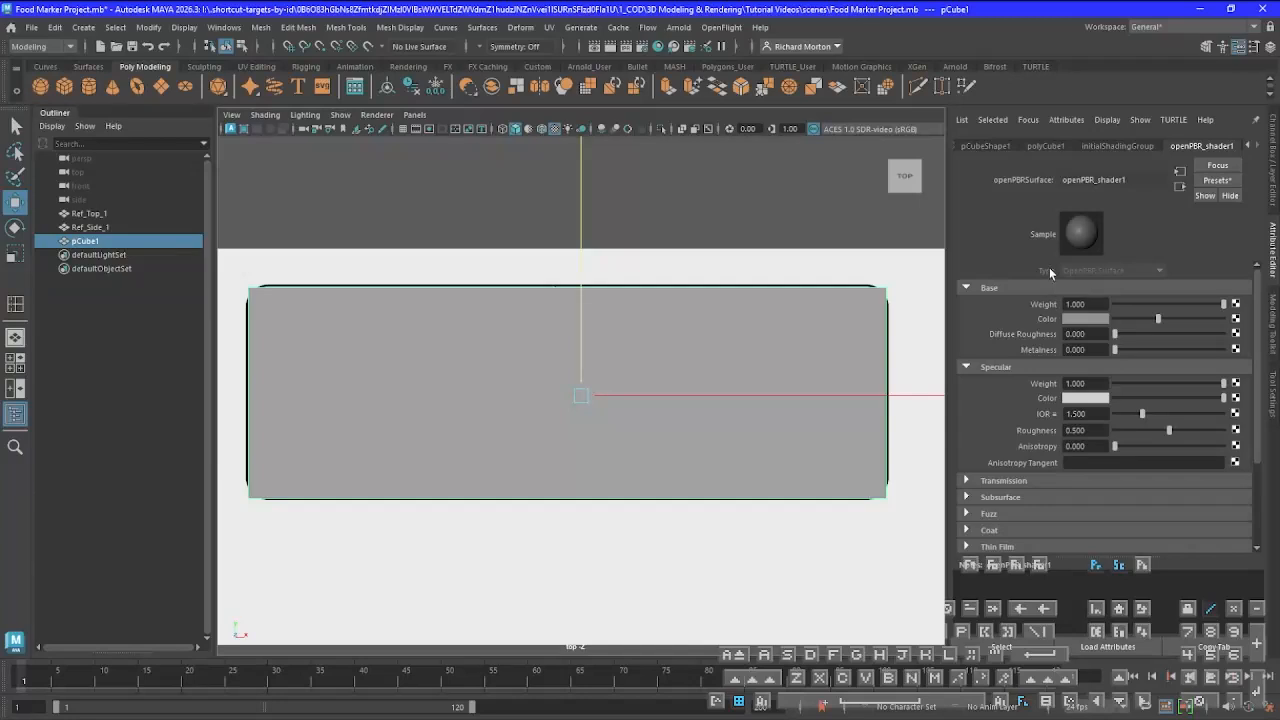
{"action": "left_click", "coordinate": [966, 480]}
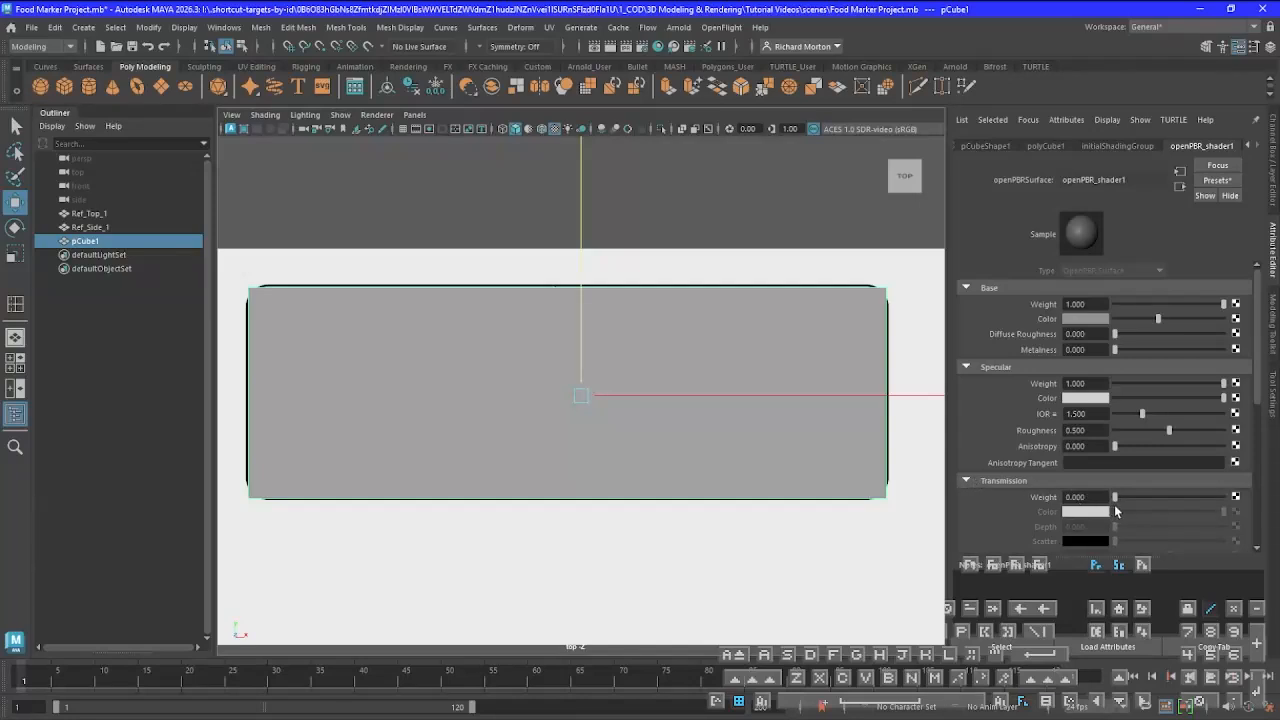
{"action": "left_click_drag", "start_coordinate": [1115, 498], "coordinate": [1157, 500]}
{"action": "left_click_drag", "start_coordinate": [1160, 500], "coordinate": [1156, 501]}
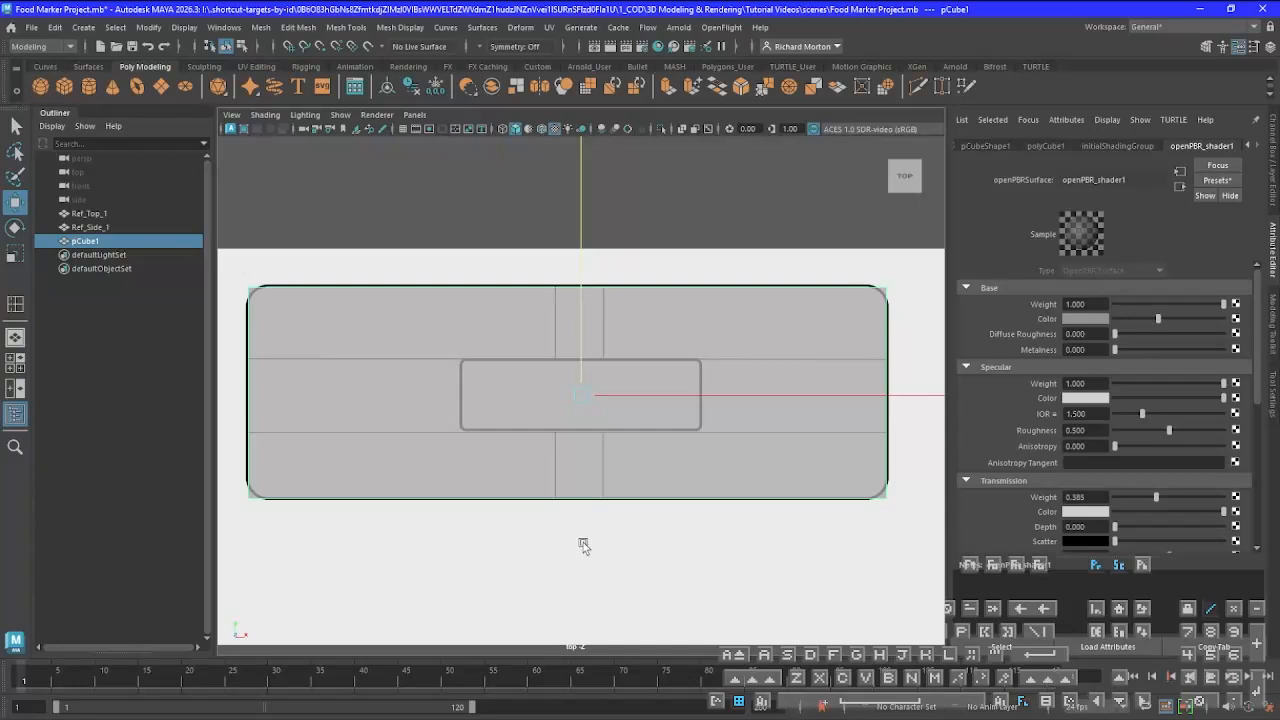
Switch the front viewport to the Back View and display the side reference drawing with its texture
{"action": "key", "text": "space"}
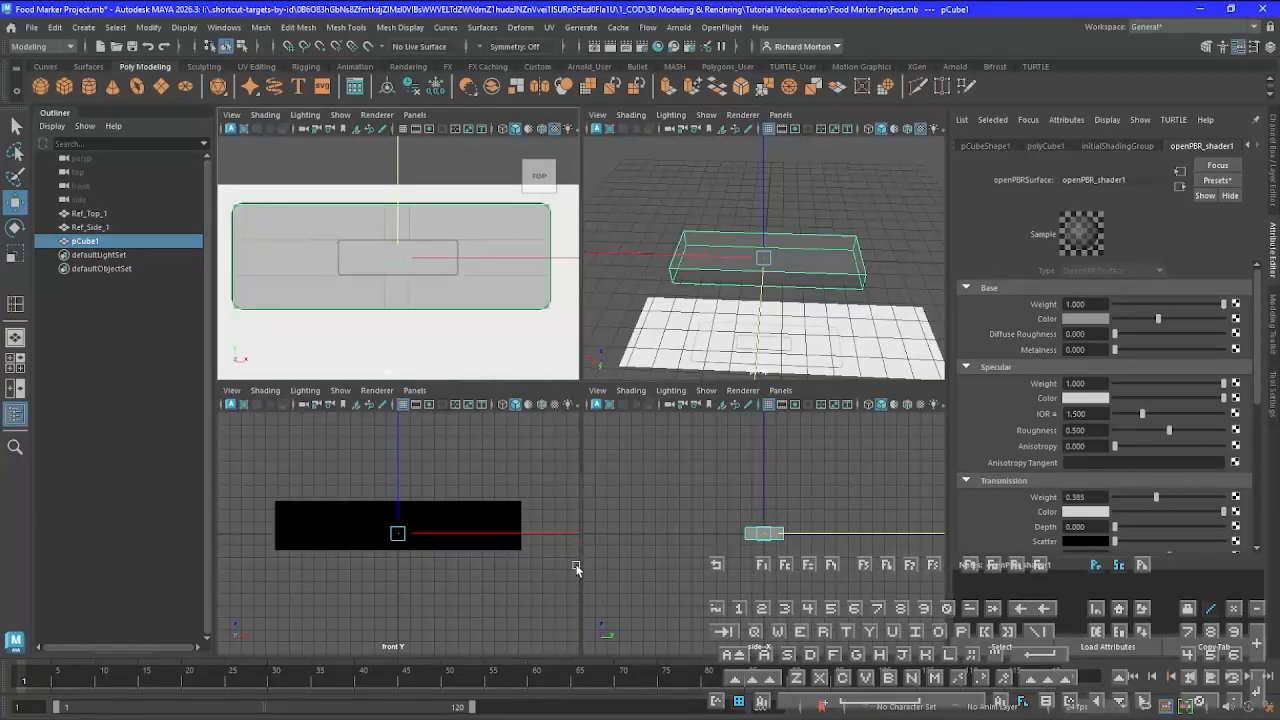
{"action": "key", "text": "space"}
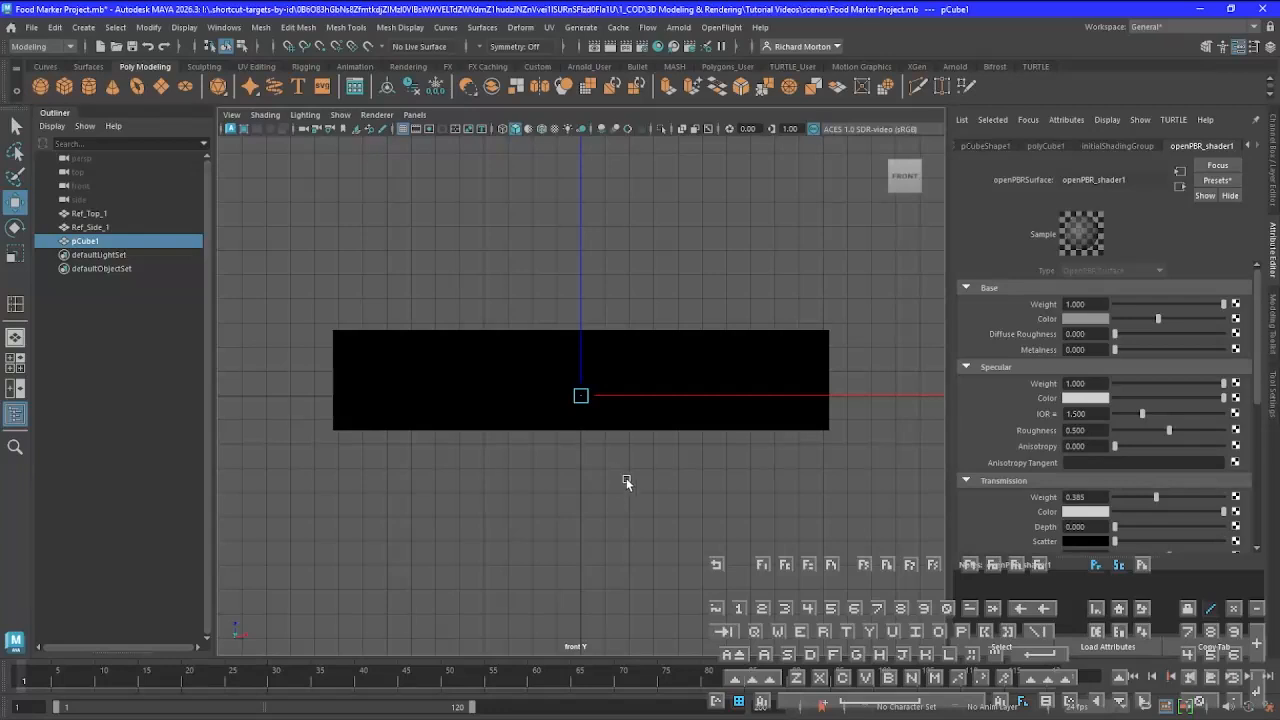
{"action": "key", "text": "space"}
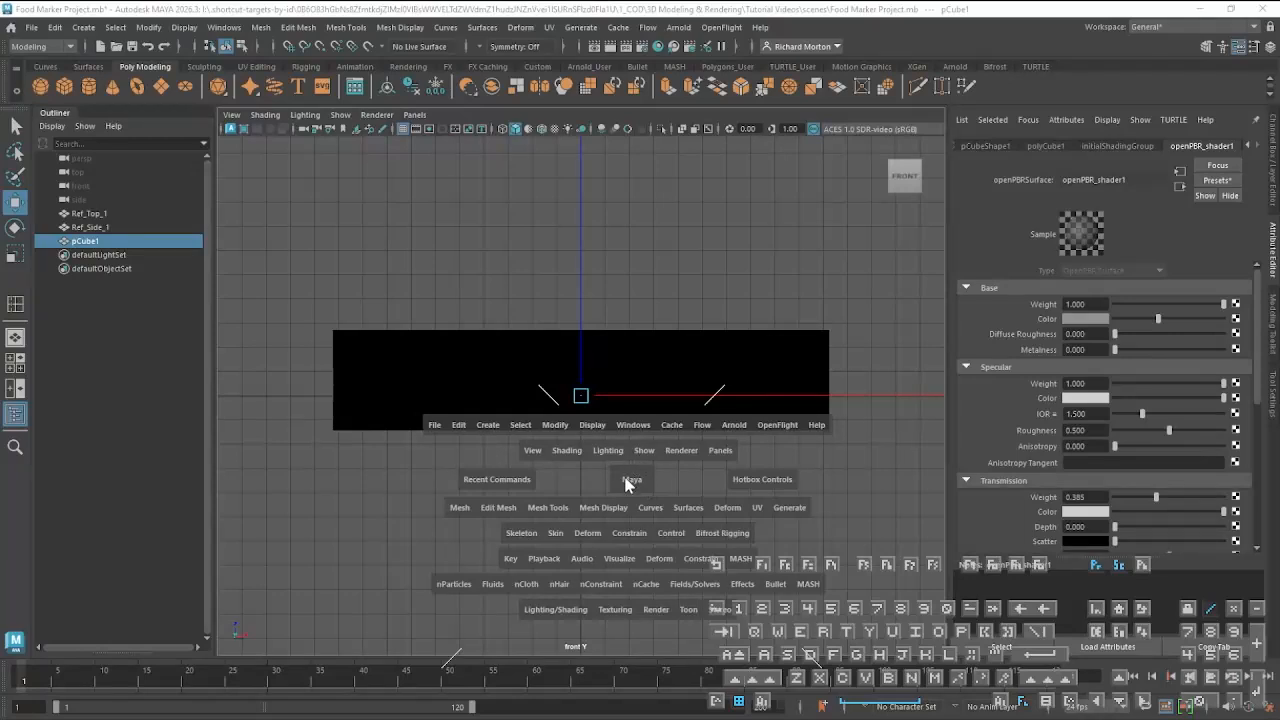
{"action": "left_click", "coordinate": [630, 481]}
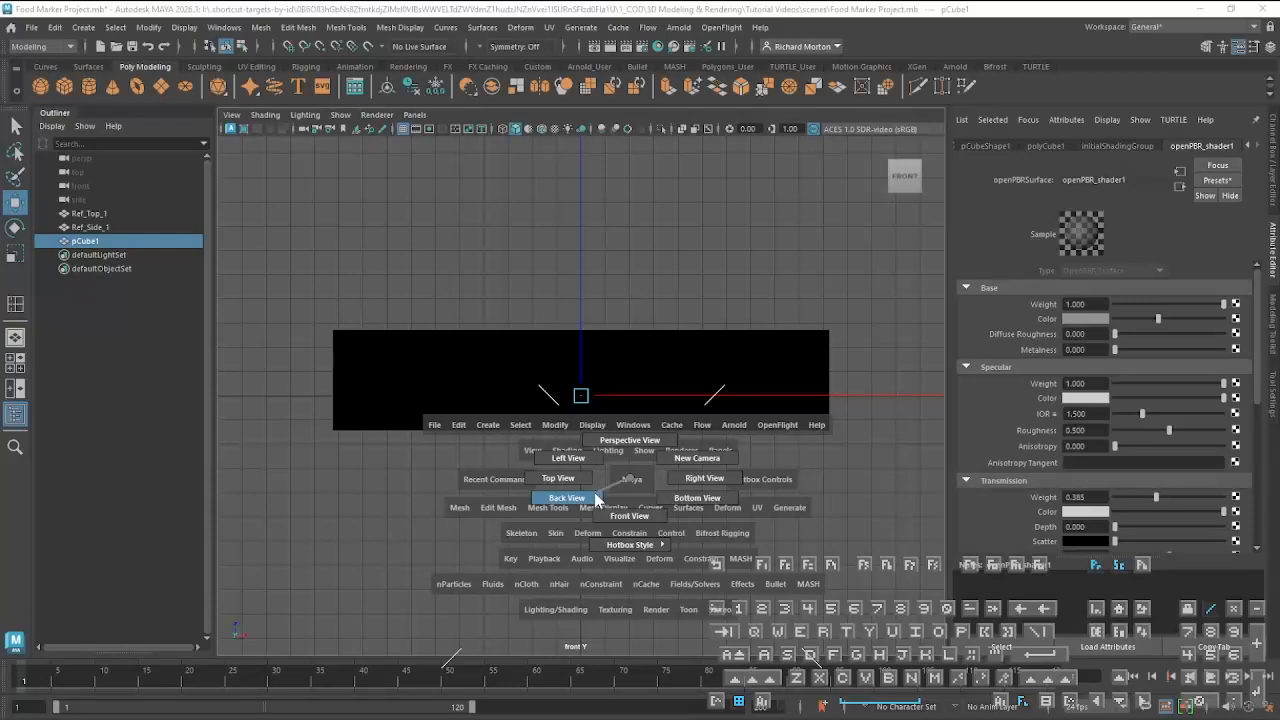
{"action": "left_click", "coordinate": [596, 497]}
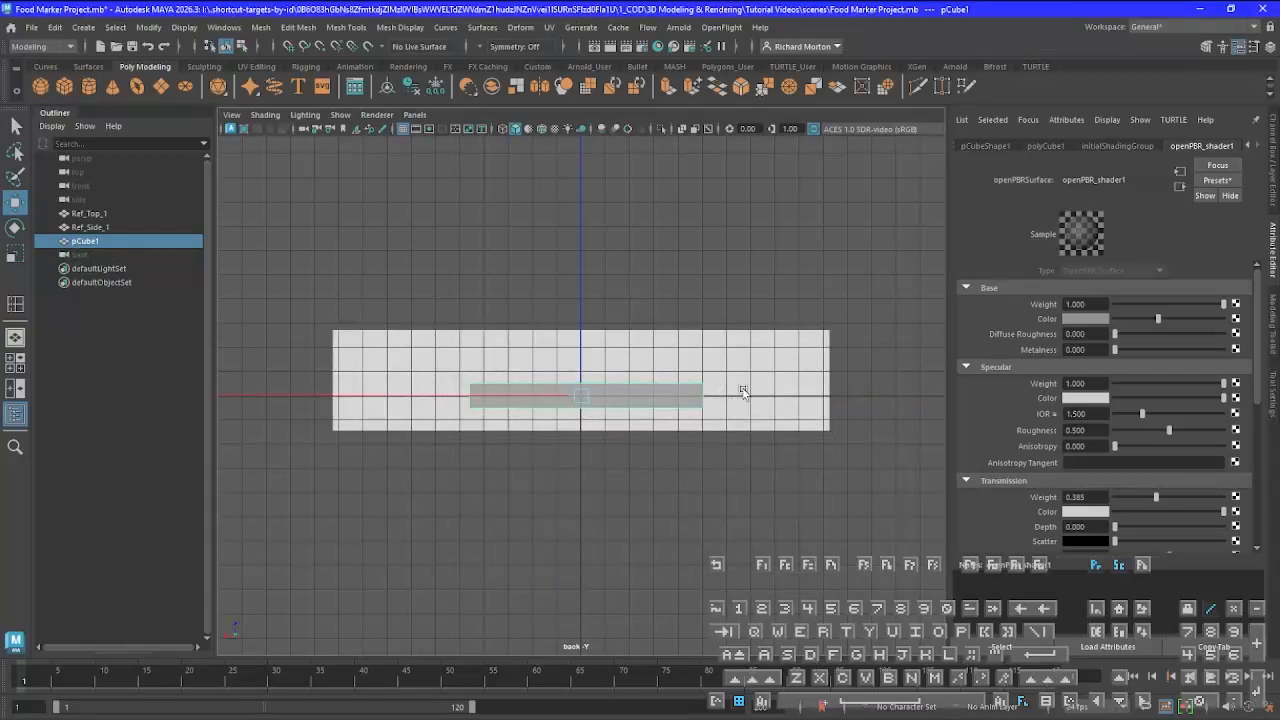
{"action": "key", "text": "6"}
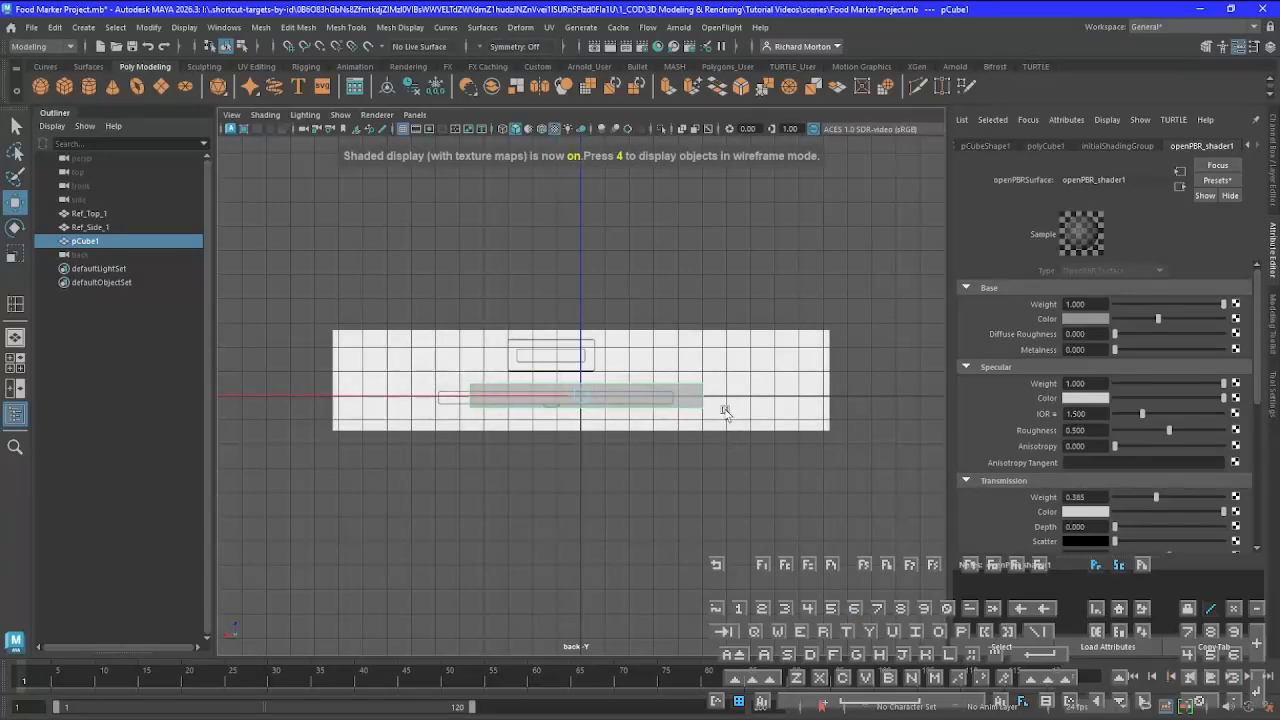
{"action": "scroll", "coordinate": [718, 411], "scroll_direction": "up", "scroll_amount": 5}
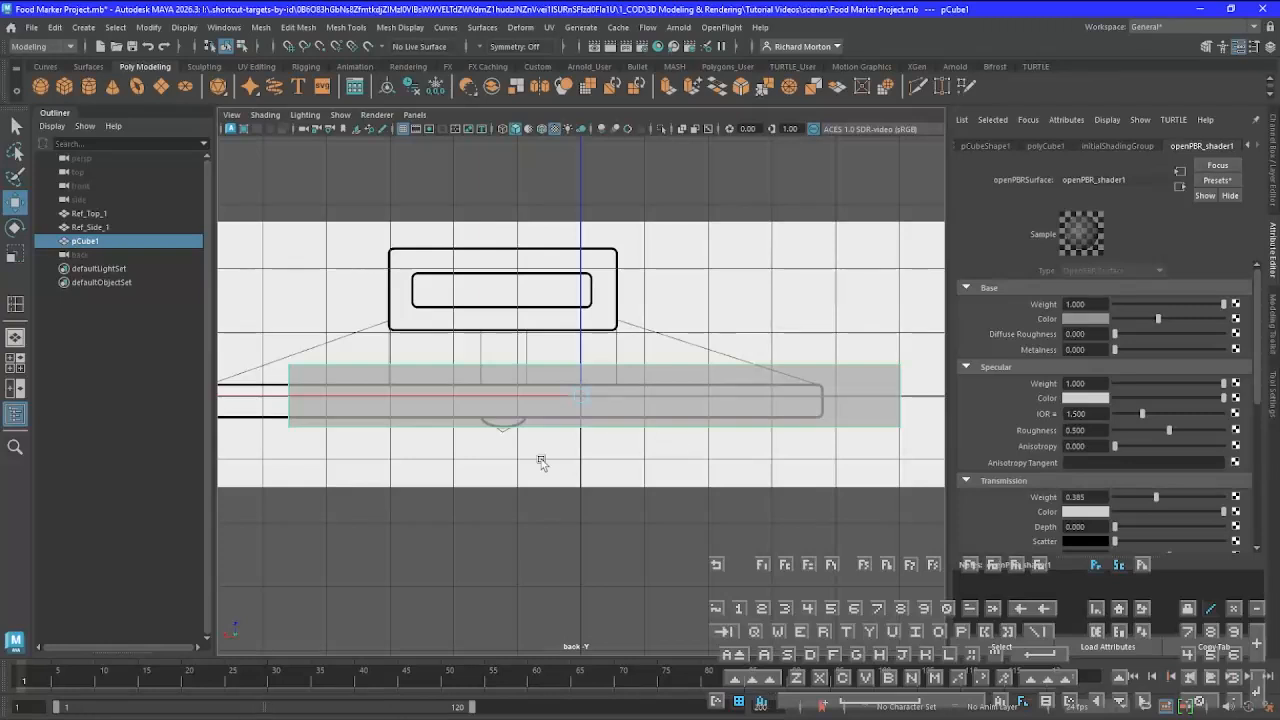
Move the Ref_Side_1 plane along X until the ends of its base outline line up with the cube's ends
{"action": "mouse_move", "coordinate": [541, 461]}
{"action": "middle_mouse_down", "text": "alt"}
{"action": "mouse_move", "coordinate": [626, 491]}
{"action": "mouse_move", "coordinate": [537, 484]}
{"action": "middle_mouse_up", "text": "alt"}
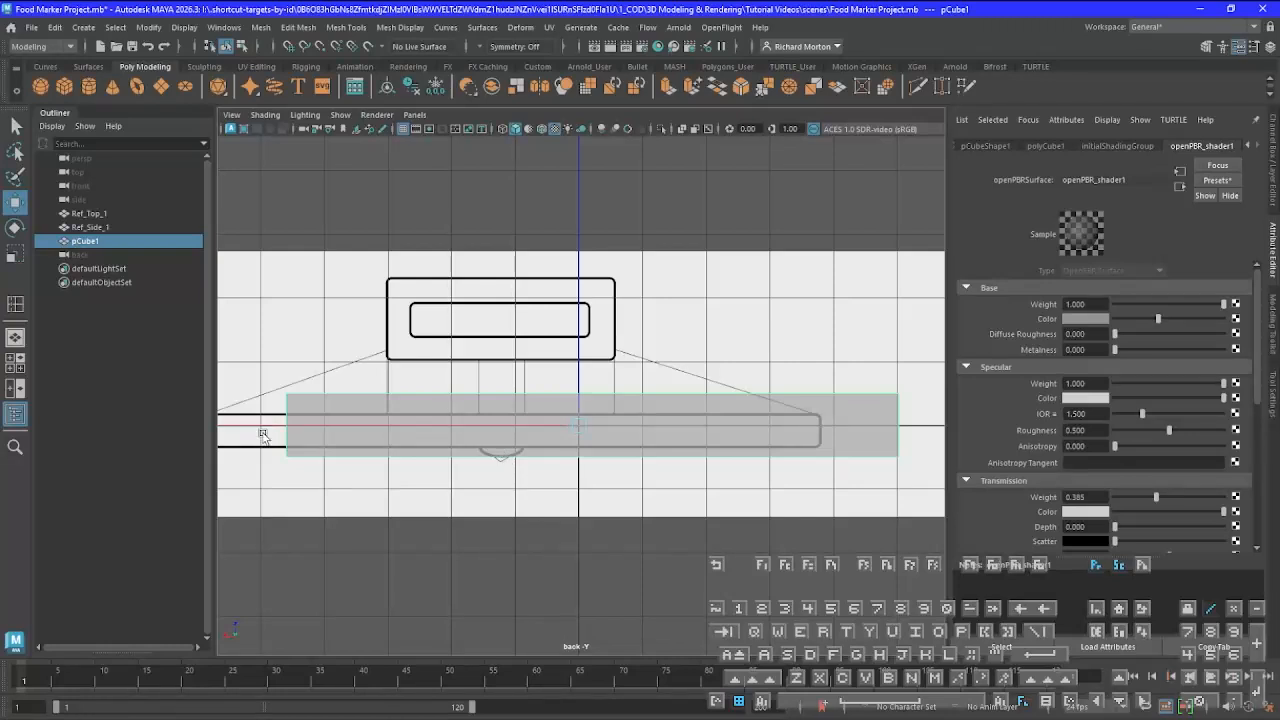
{"action": "left_click_drag", "start_coordinate": [261, 427], "coordinate": [276, 429]}
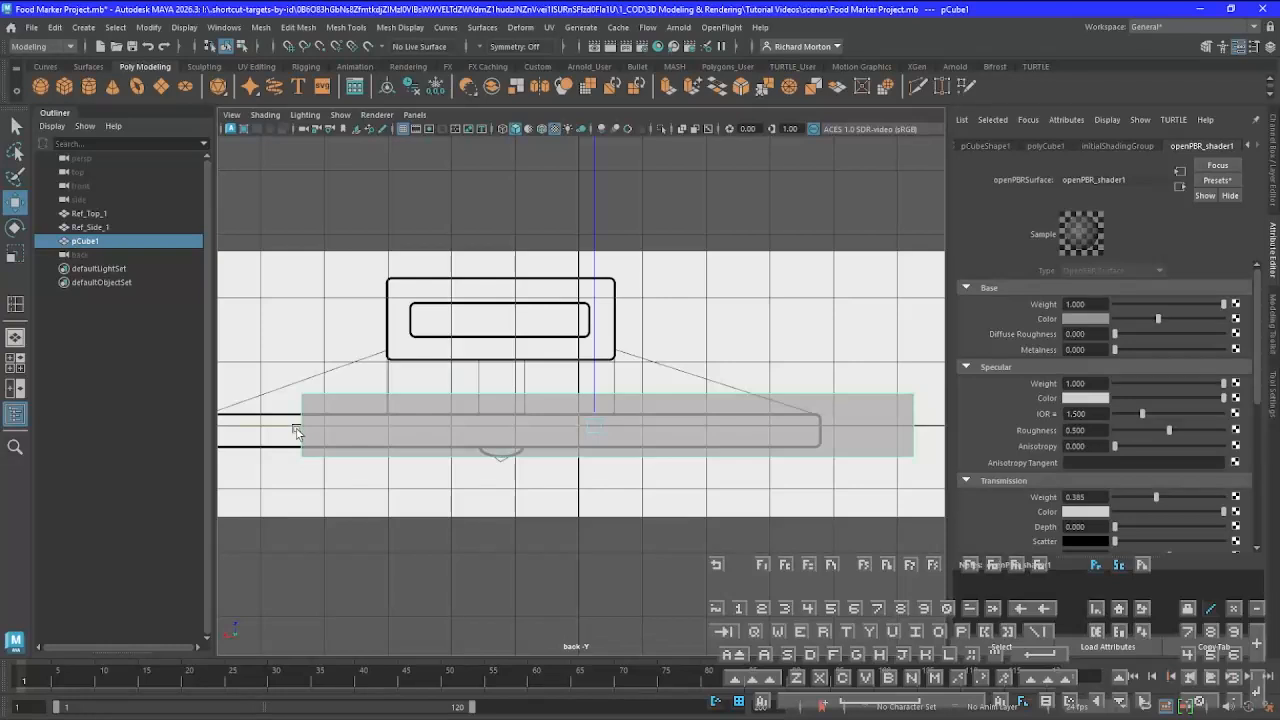
{"action": "key", "text": "ctrl+z"}
{"action": "left_click", "coordinate": [510, 369]}
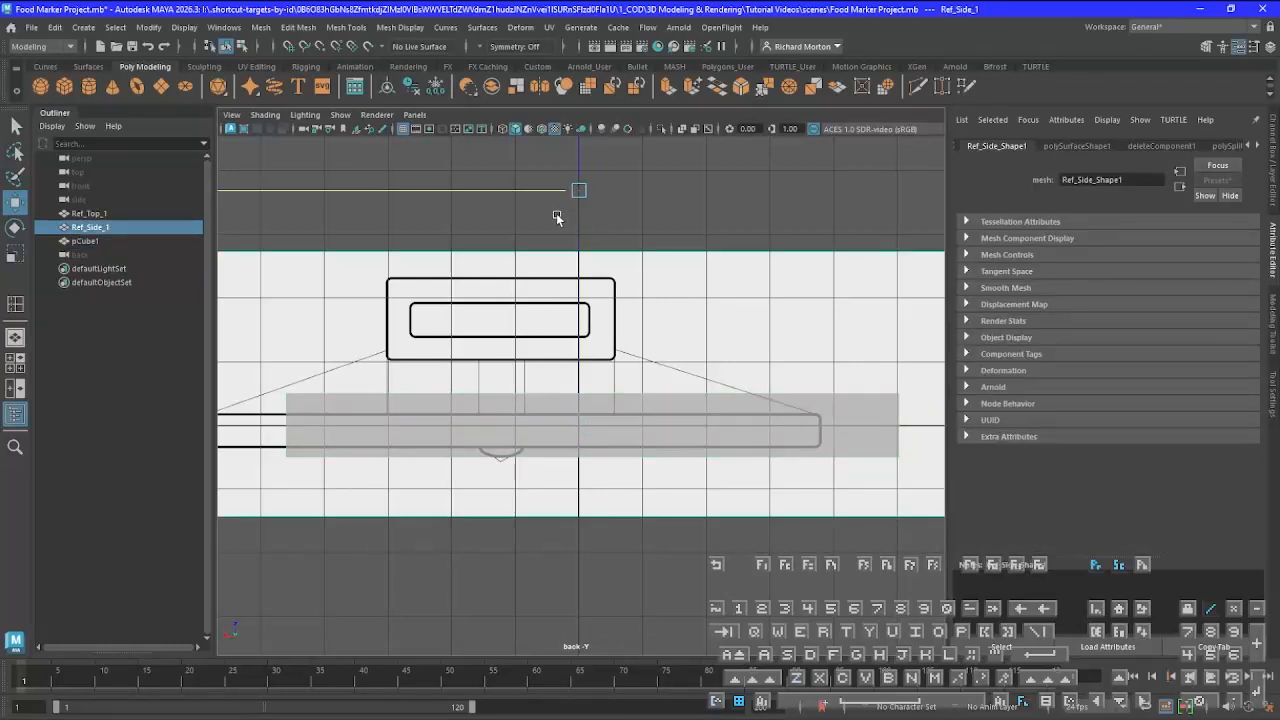
{"action": "mouse_move", "coordinate": [531, 190]}
{"action": "left_mouse_down"}
{"action": "mouse_move", "coordinate": [614, 194]}
{"action": "mouse_move", "coordinate": [535, 186]}
{"action": "left_mouse_up"}
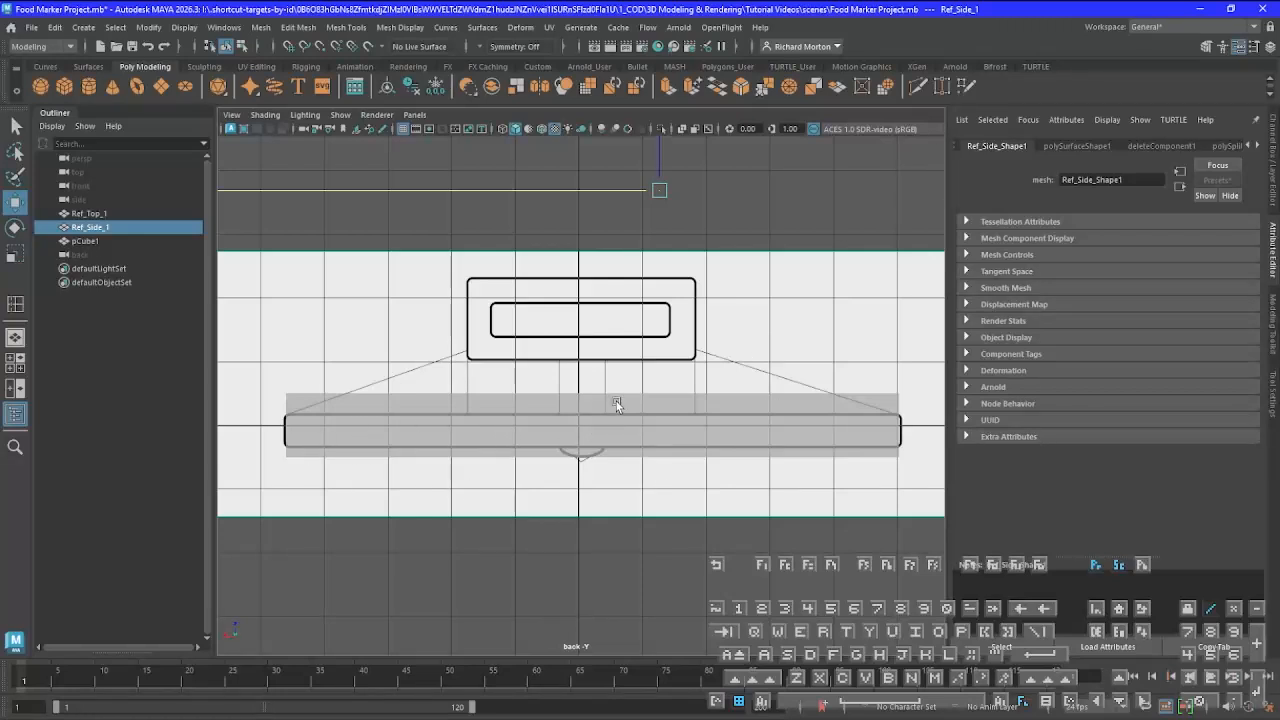
In Vertex mode, lower the cube's upper vertices to the top edge of the base outline in the side drawing
{"action": "left_click", "coordinate": [429, 438]}
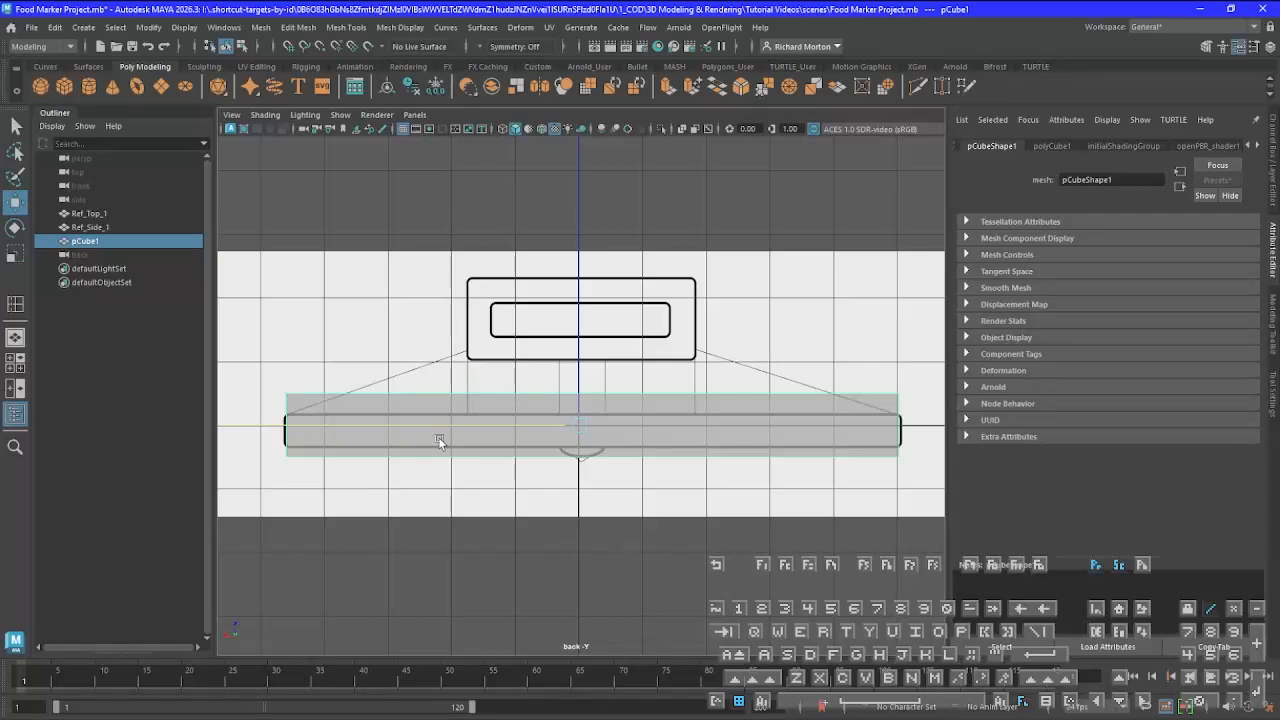
{"action": "right_click", "coordinate": [439, 440]}
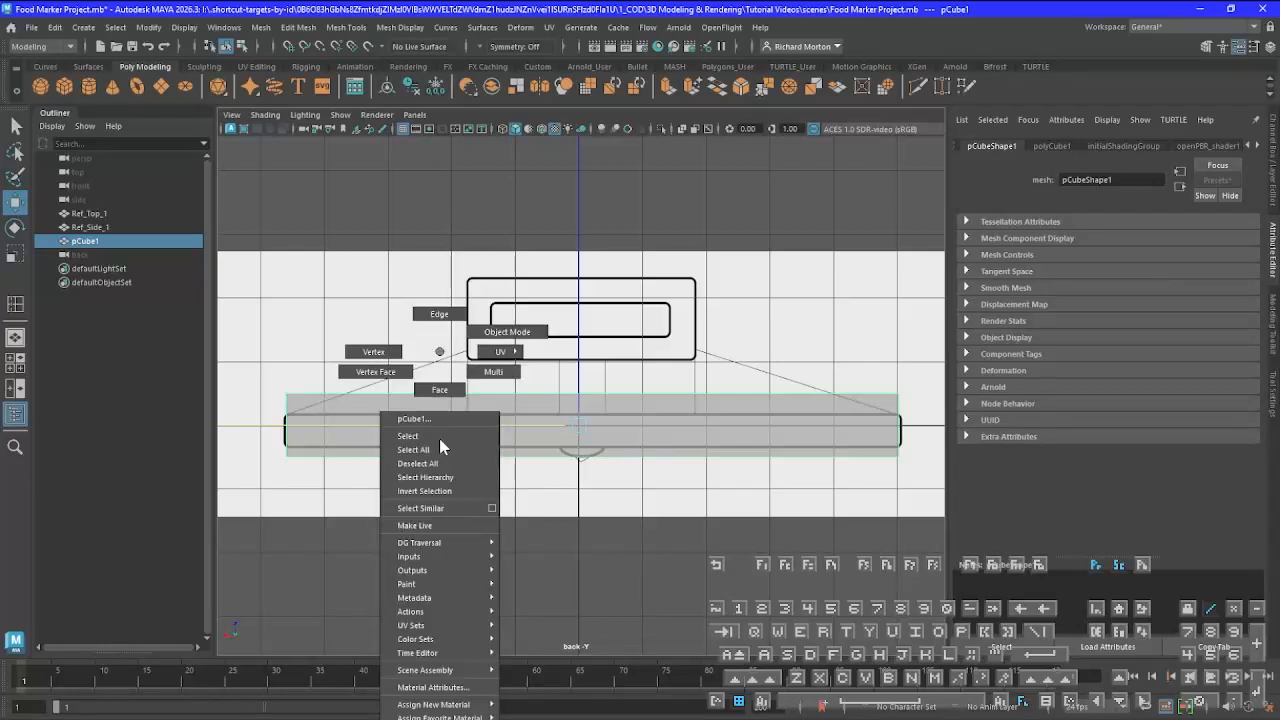
{"action": "left_click", "coordinate": [365, 351]}
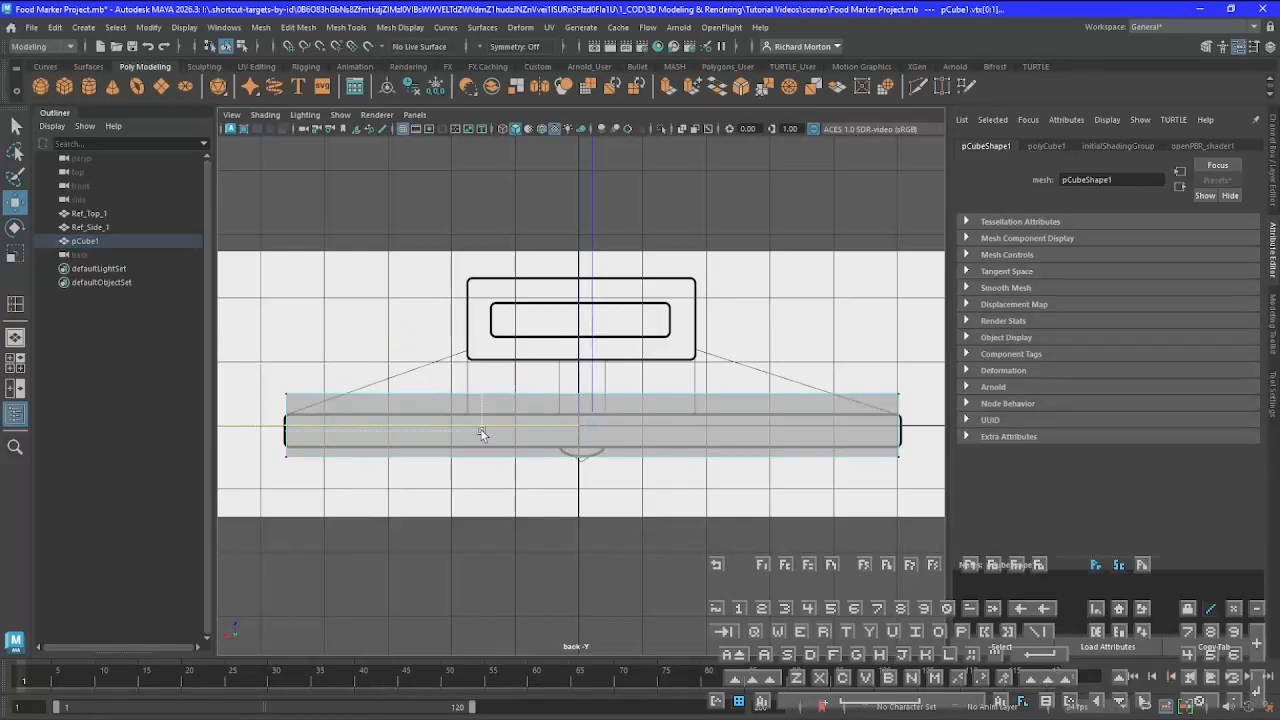
{"action": "left_click_drag", "start_coordinate": [480, 430], "coordinate": [931, 407]}
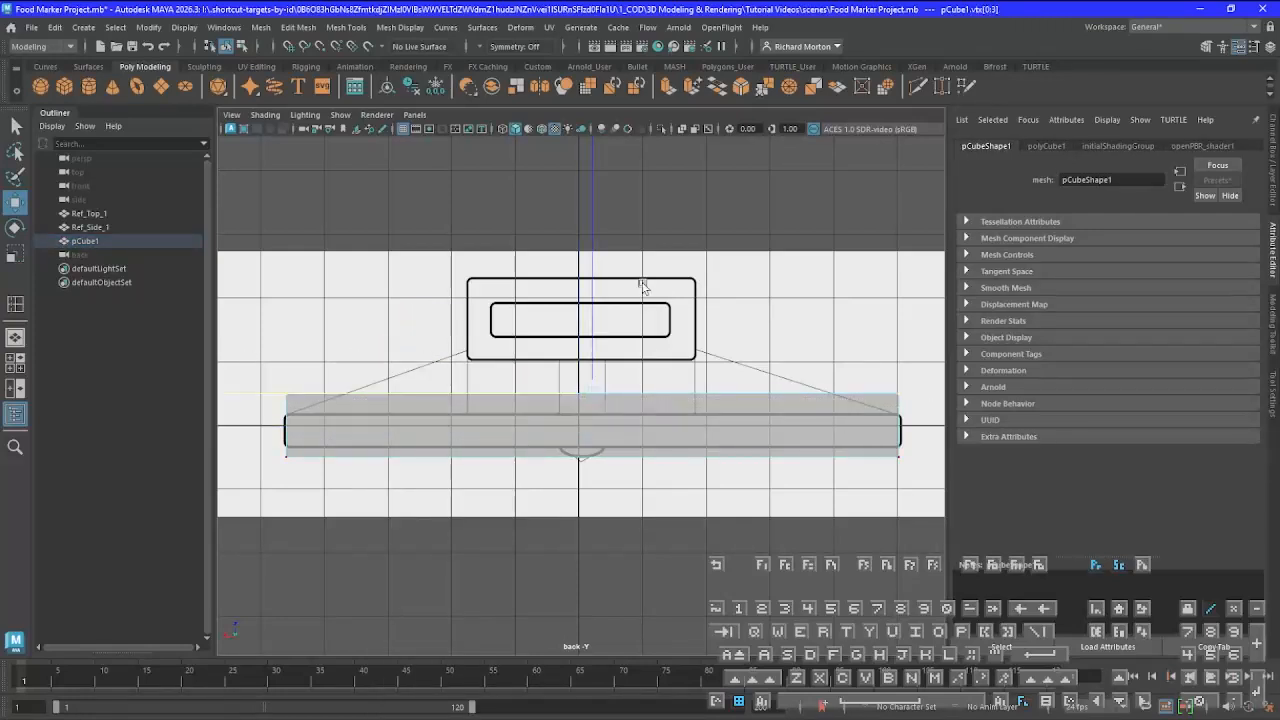
{"action": "left_click_drag", "start_coordinate": [589, 229], "coordinate": [592, 250]}
Raise the cube's lower vertices to the bottom edge of the base outline, then return to Object Mode and the top view
{"action": "left_click_drag", "start_coordinate": [263, 445], "coordinate": [898, 520]}
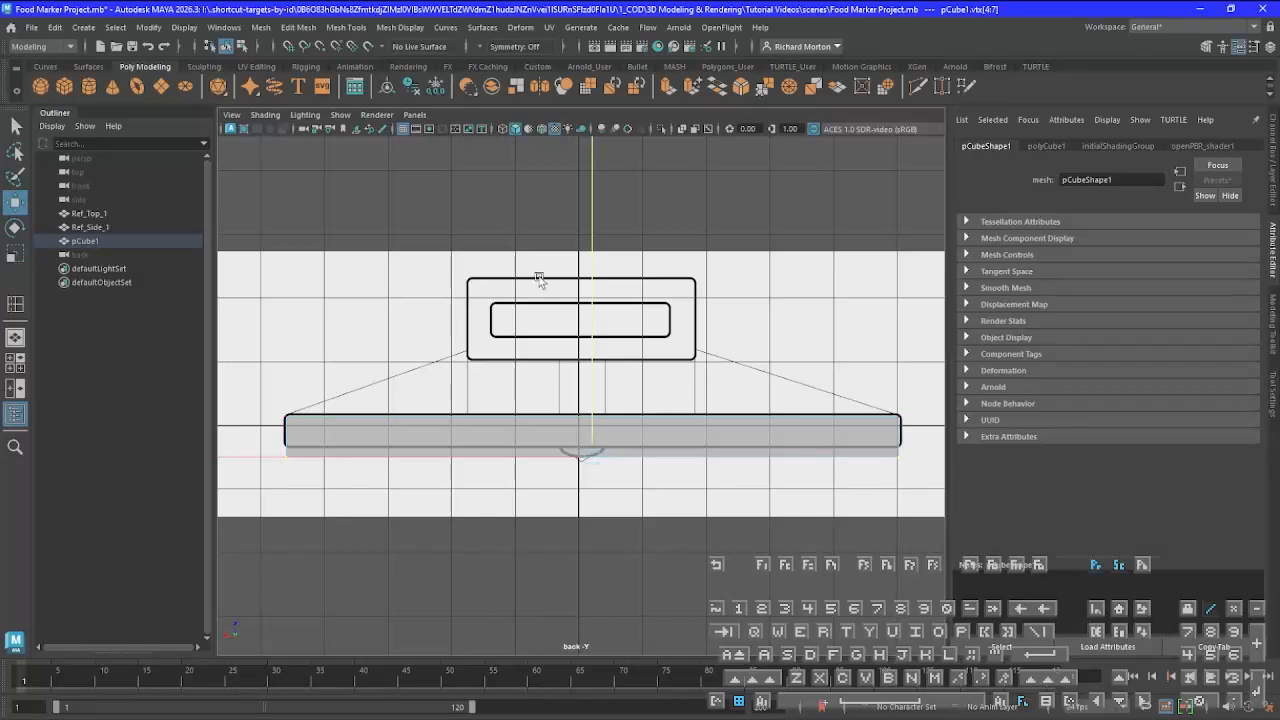
{"action": "left_click_drag", "start_coordinate": [591, 233], "coordinate": [593, 221]}
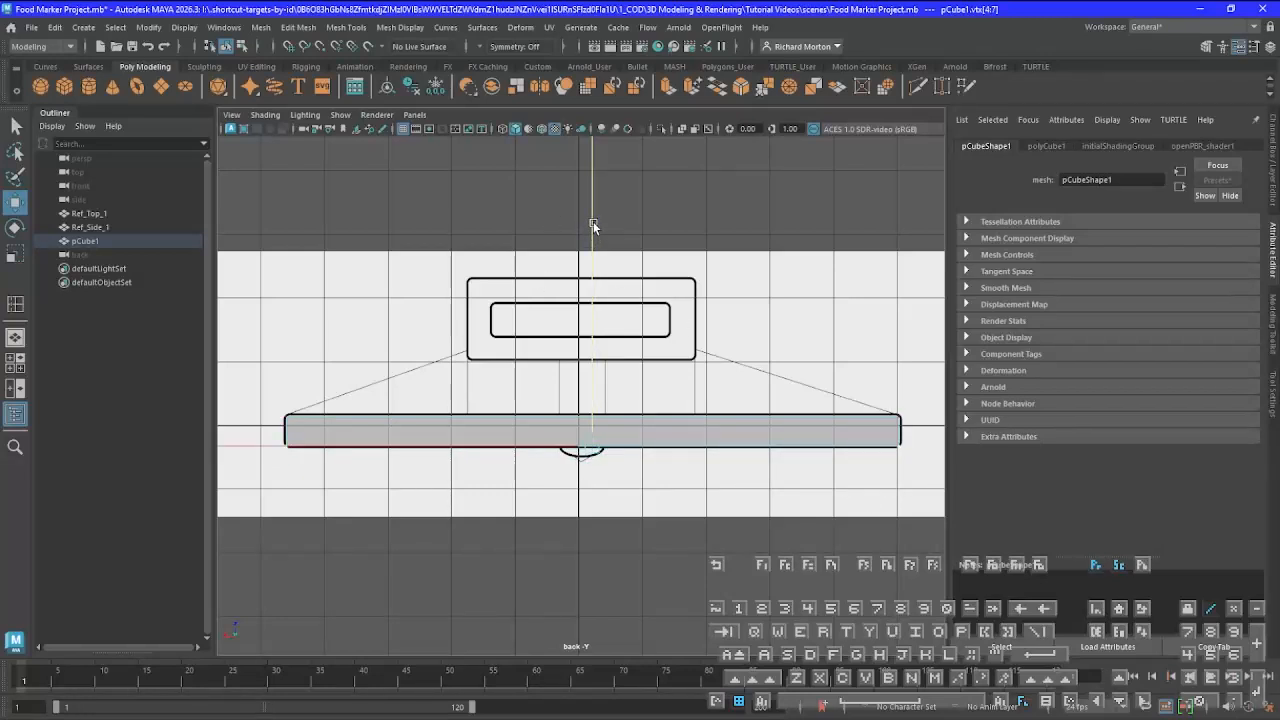
{"action": "right_click_drag", "start_coordinate": [551, 438], "coordinate": [614, 334]}
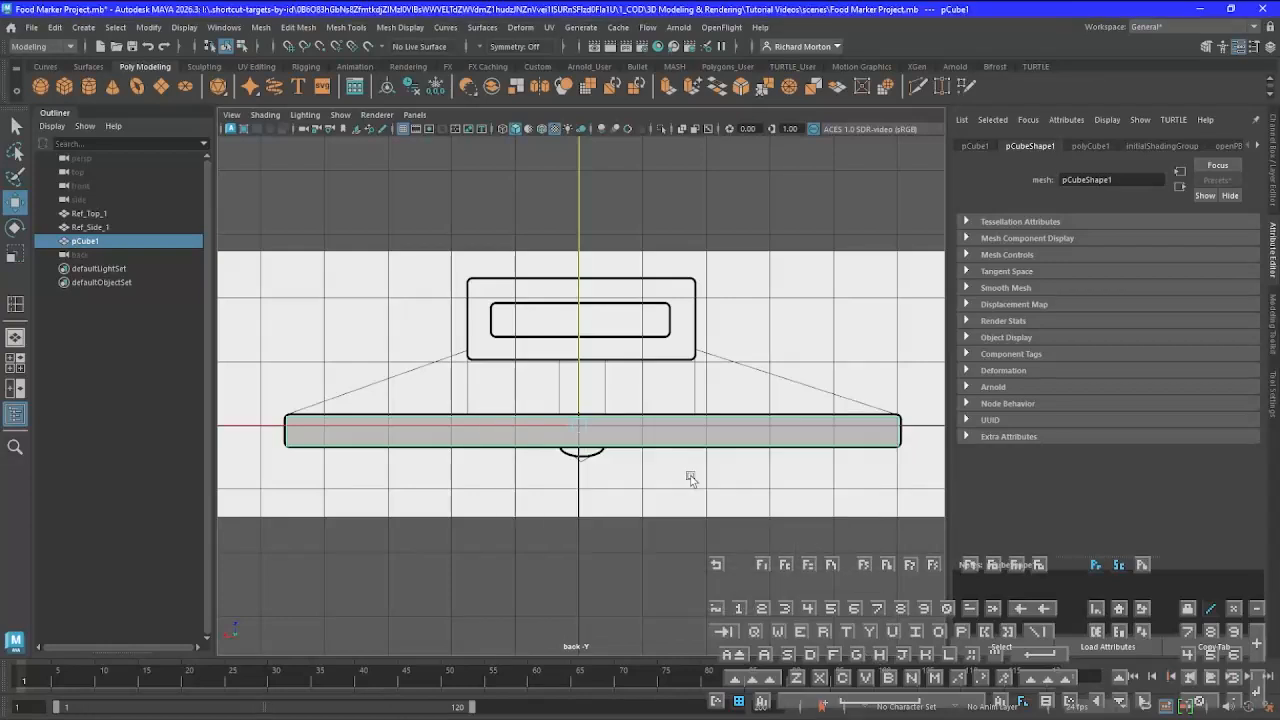
{"action": "key", "text": "space"}
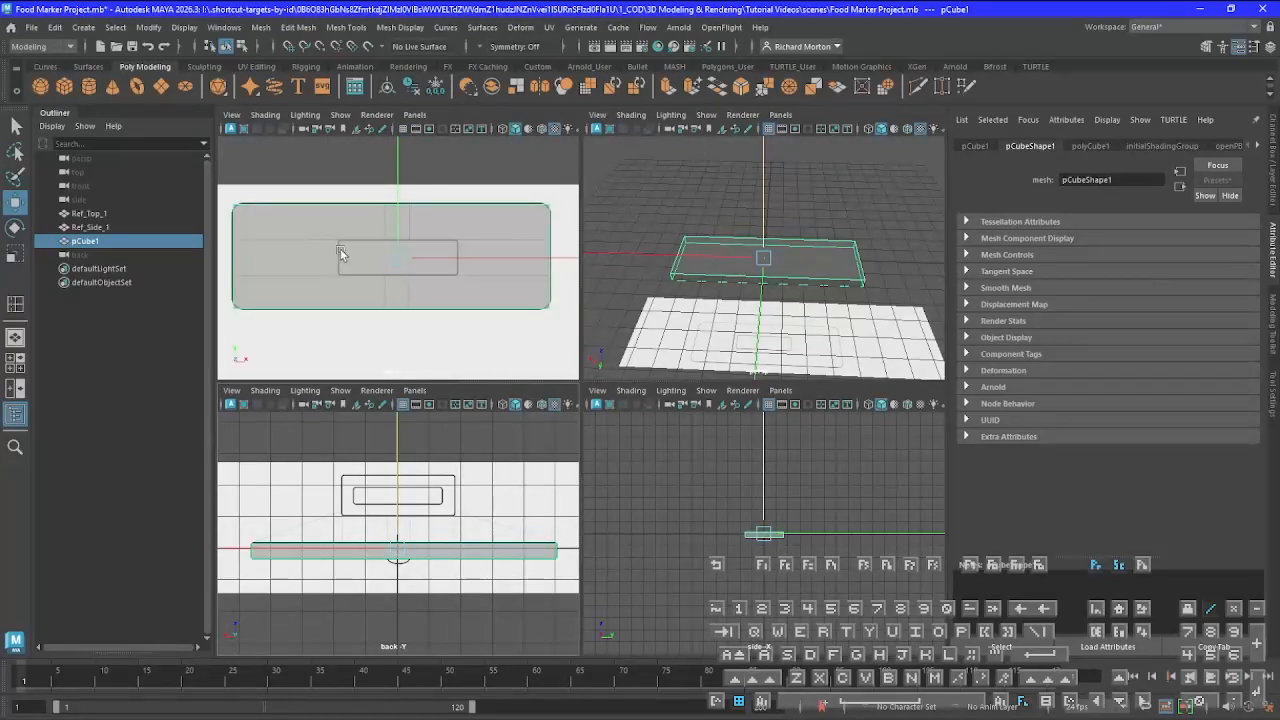
{"action": "key", "text": "space"}
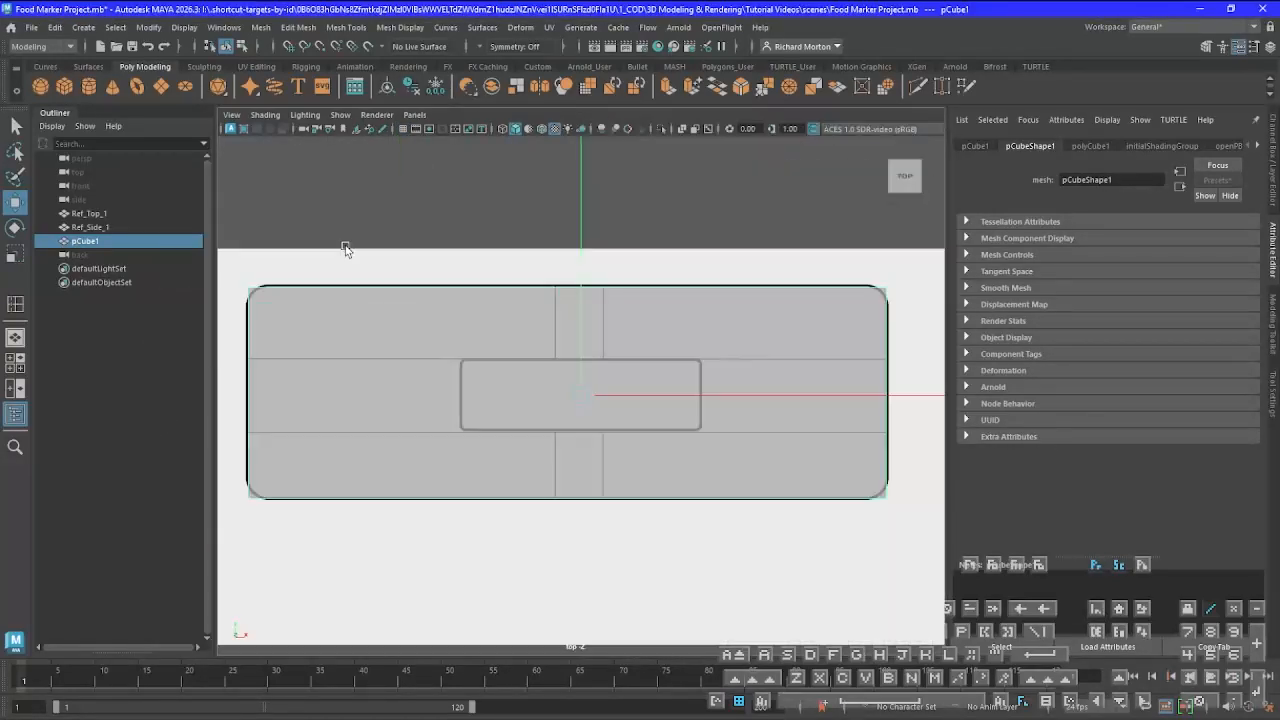
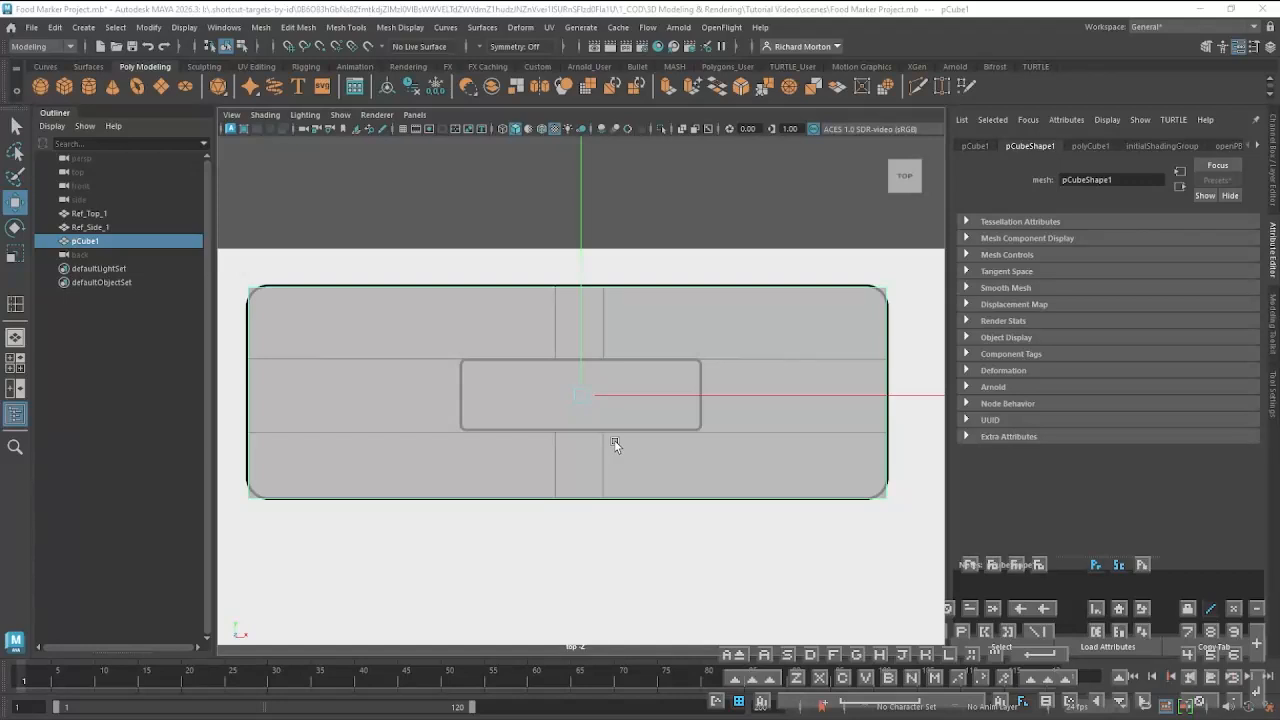
Clear the cube selection, return to the Select tool and add Insert Edge Loop to the Poly Modeling shelf
{"action": "left_click", "coordinate": [658, 270]}
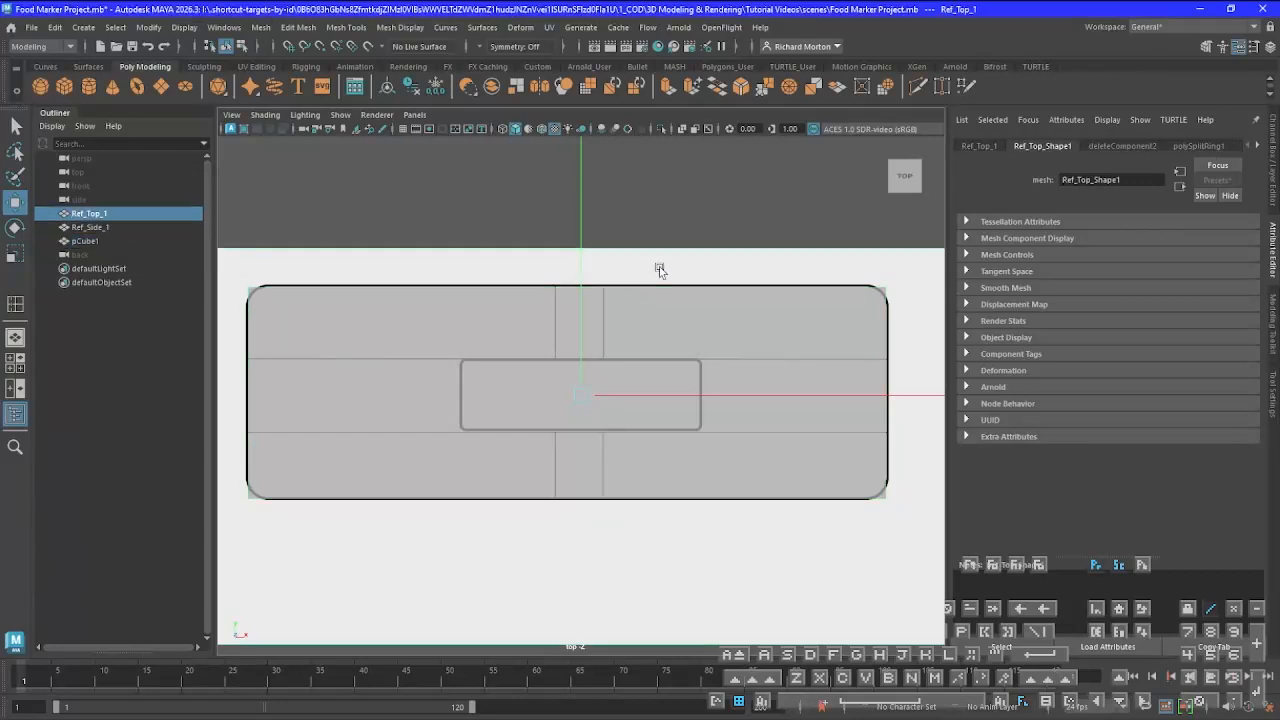
{"action": "key", "text": "q"}
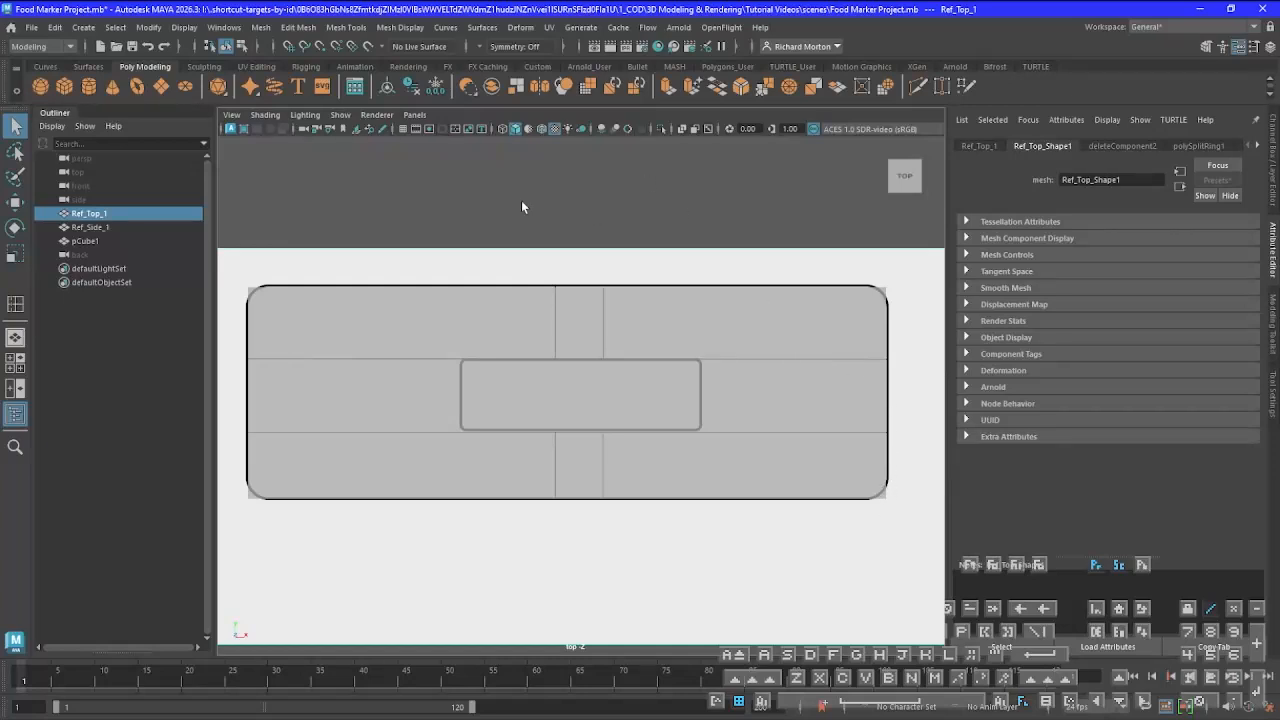
{"action": "left_click", "coordinate": [347, 28]}
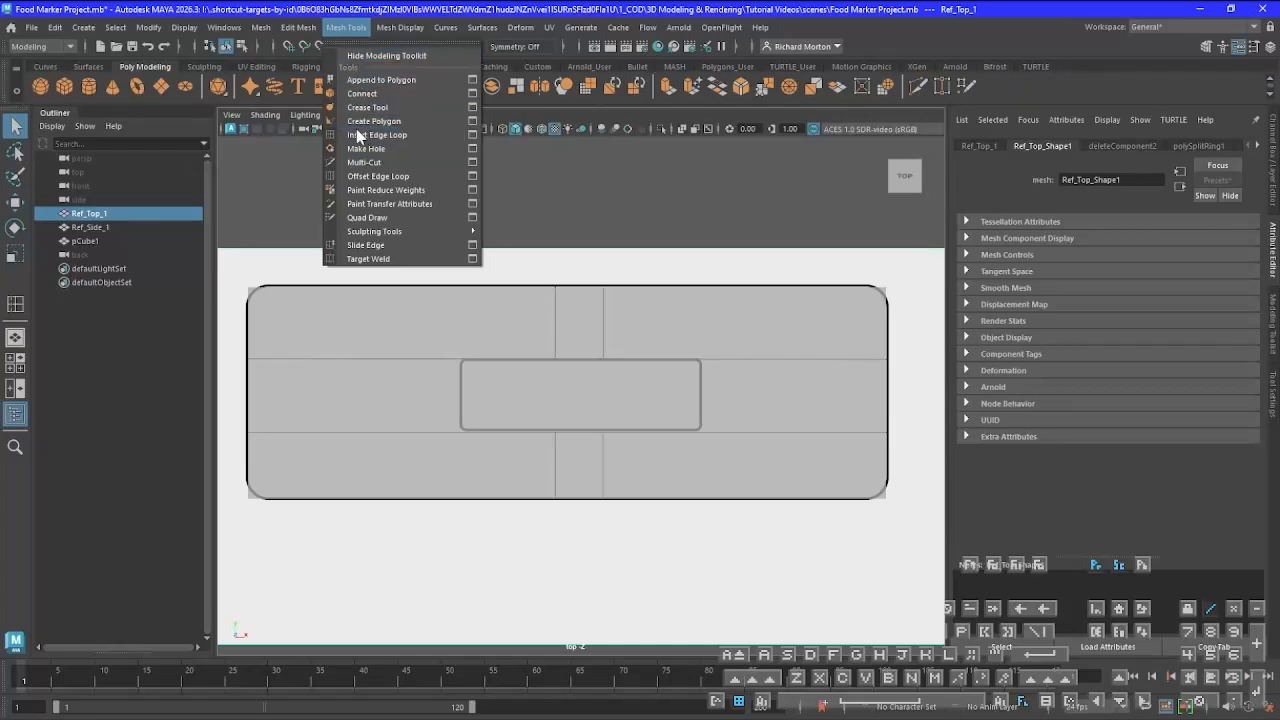
{"action": "left_click", "coordinate": [428, 139], "text": "ctrl+shift"}
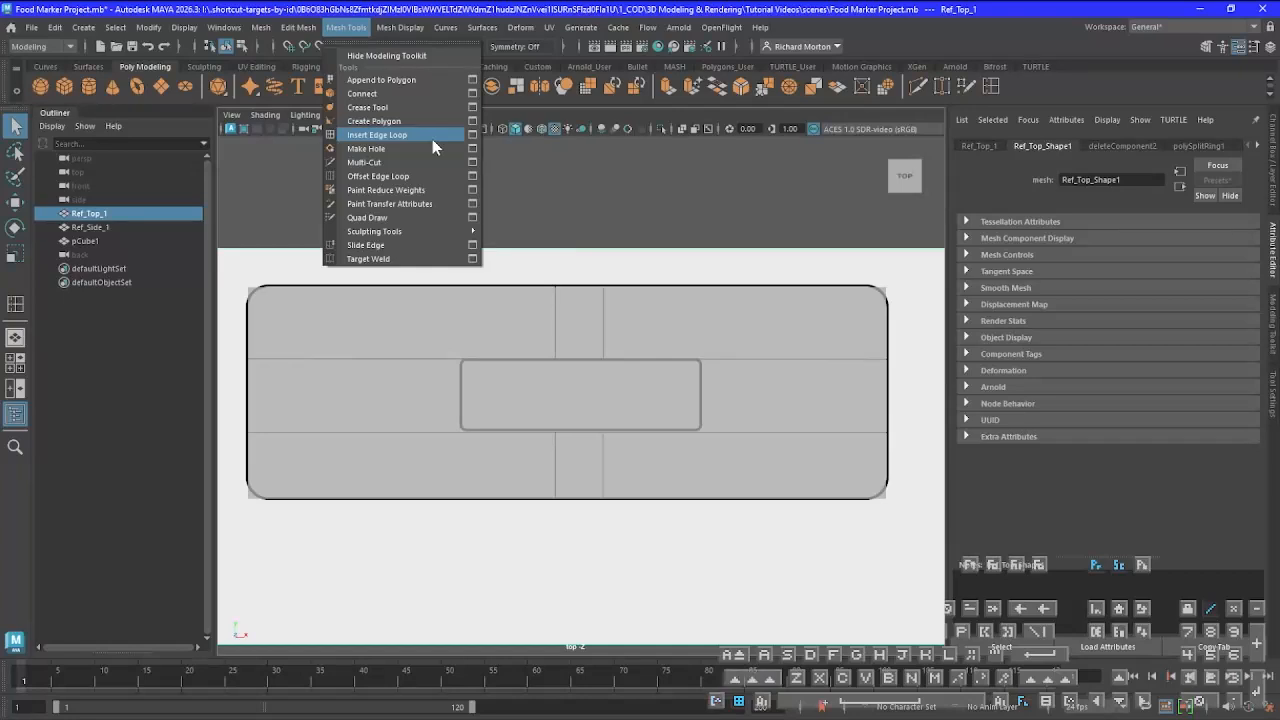
Insert two lengthwise edge loops in the cube along the two long guide lines of the top drawing
{"action": "left_click", "coordinate": [991, 86]}
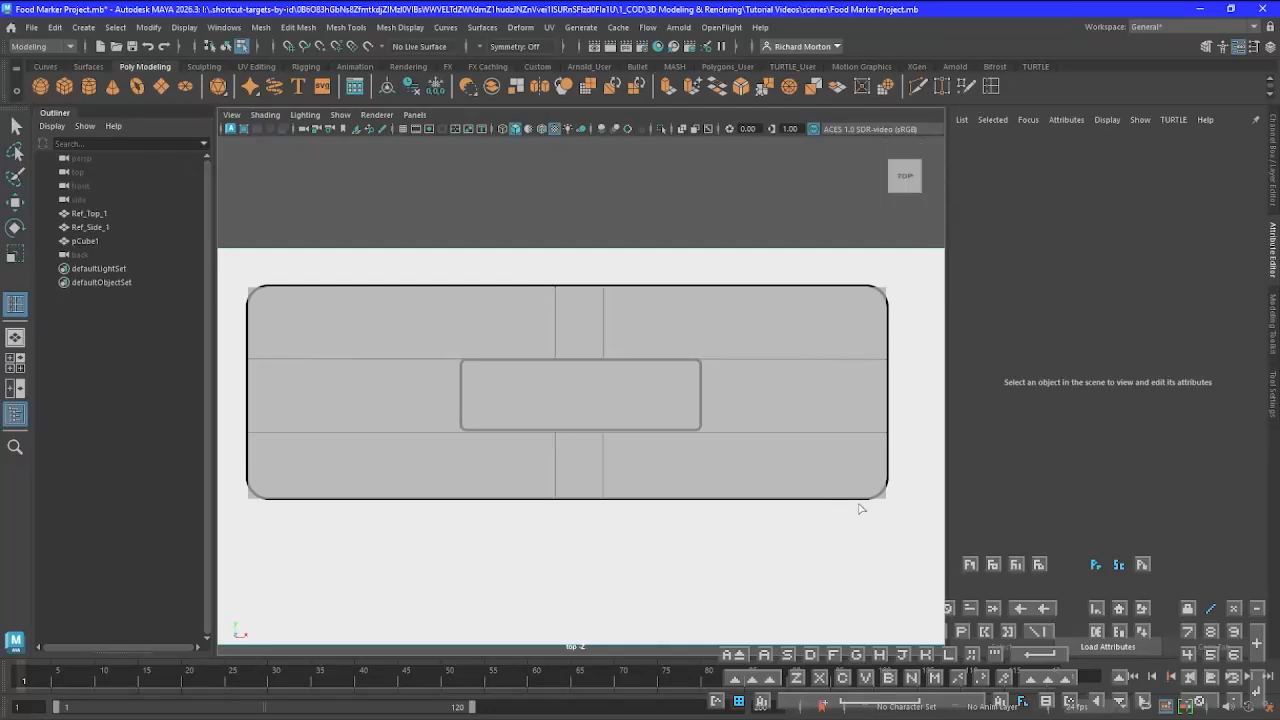
{"action": "left_click", "coordinate": [886, 435]}
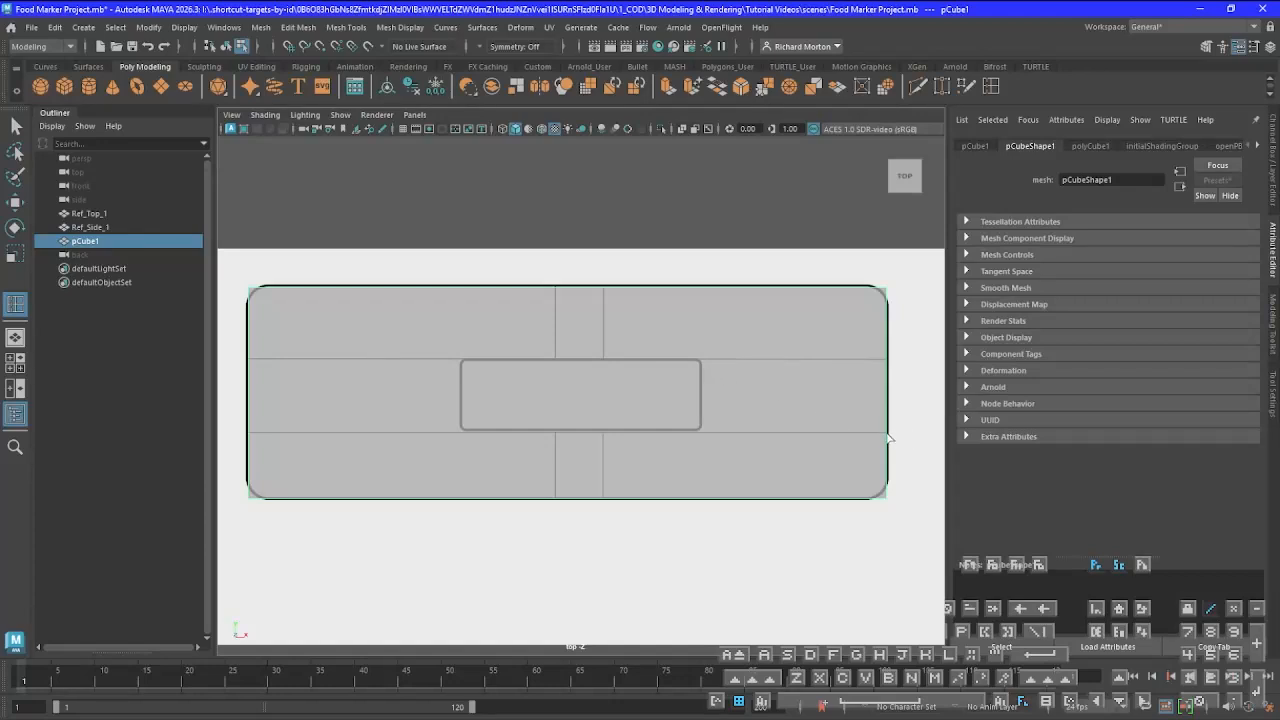
{"action": "left_click_drag", "start_coordinate": [887, 432], "coordinate": [888, 434]}
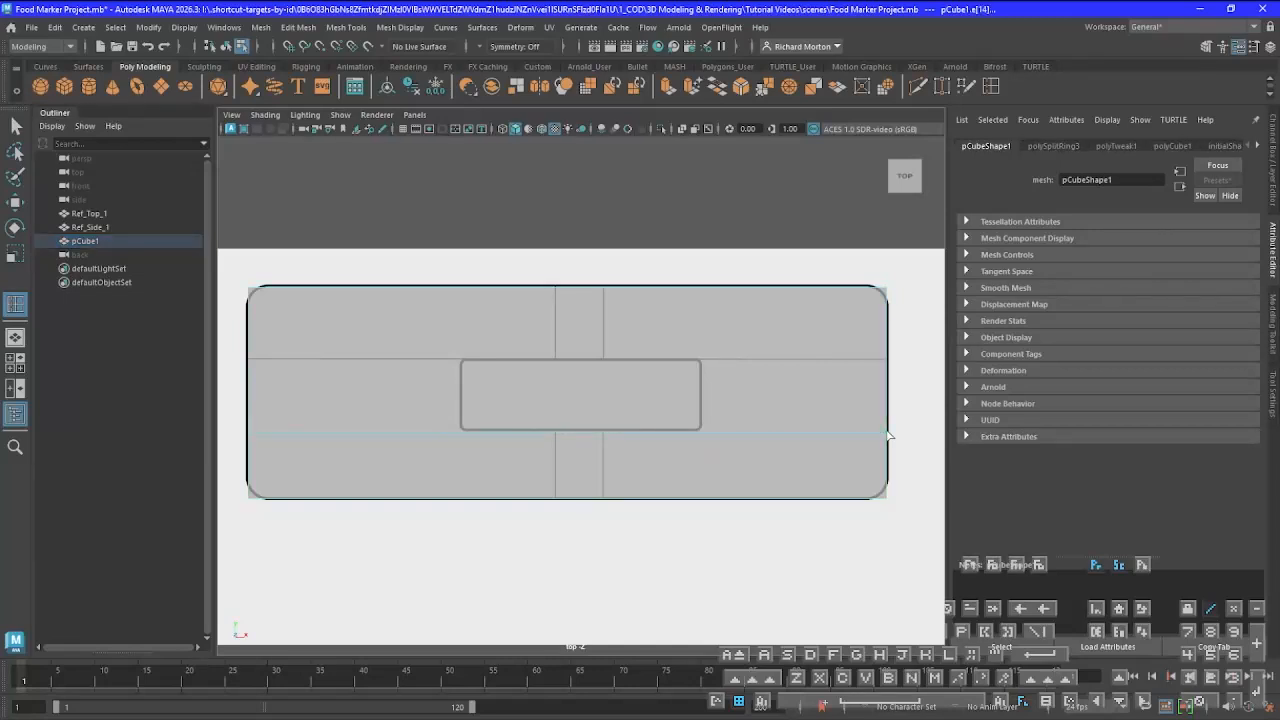
{"action": "left_click", "coordinate": [894, 362]}
Insert four crosswise edge loops at the narrow centre strip's two sides and at both ends of the small central rectangle
{"action": "left_click", "coordinate": [556, 500]}
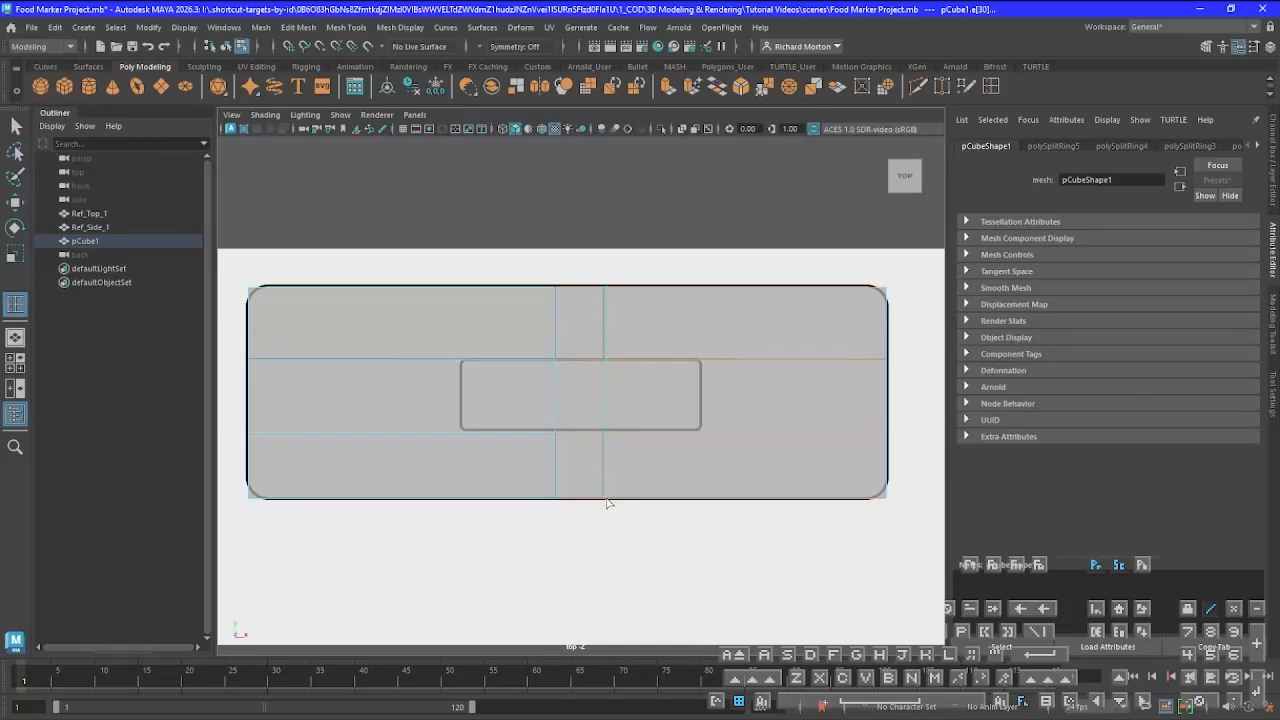
{"action": "left_click", "coordinate": [604, 502]}
{"action": "left_click", "coordinate": [700, 501]}
{"action": "left_click", "coordinate": [462, 509]}
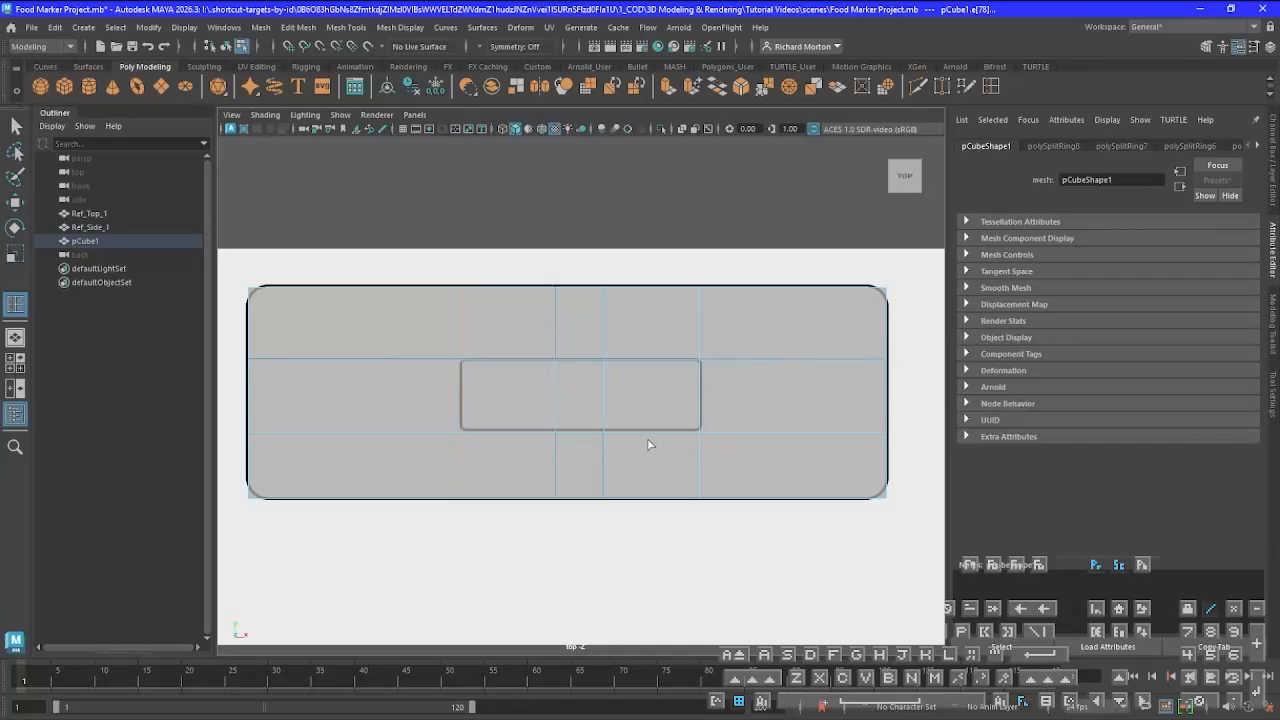
{"action": "key", "text": "q"}
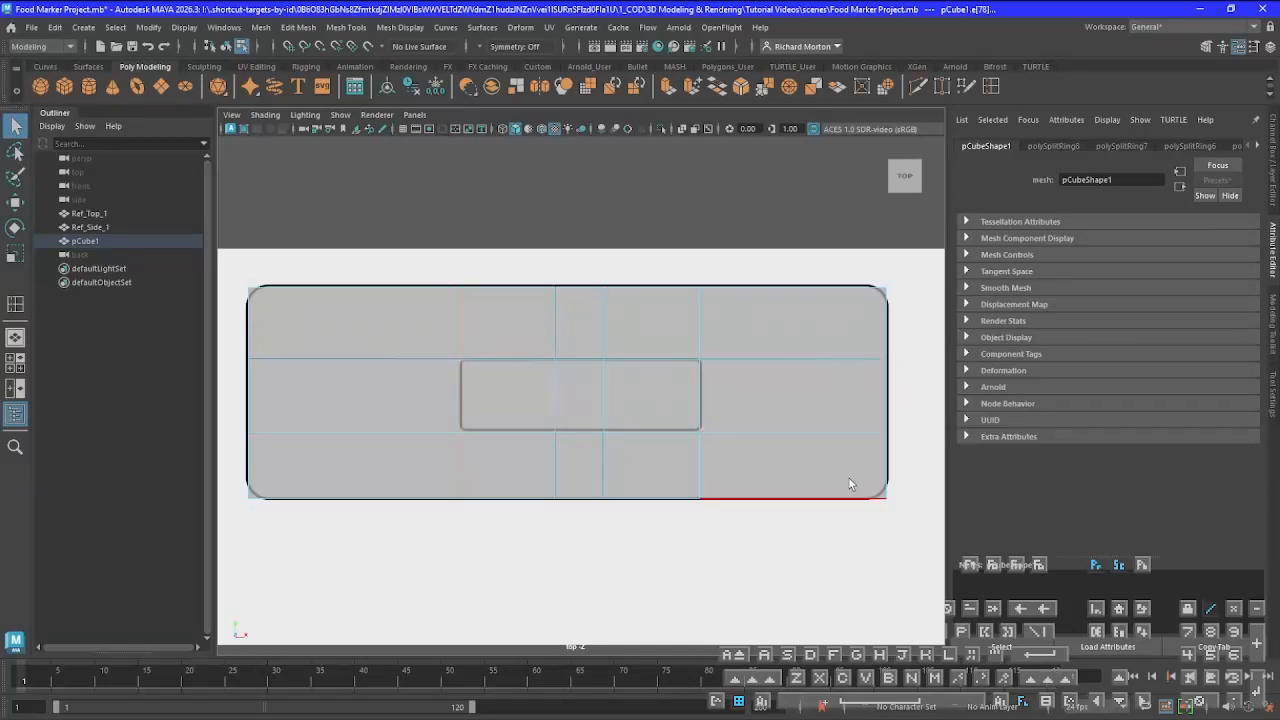
In Face mode, select the cube's top faces that form a cross: the narrow centre strip and the full middle row
{"action": "right_click", "coordinate": [631, 412]}
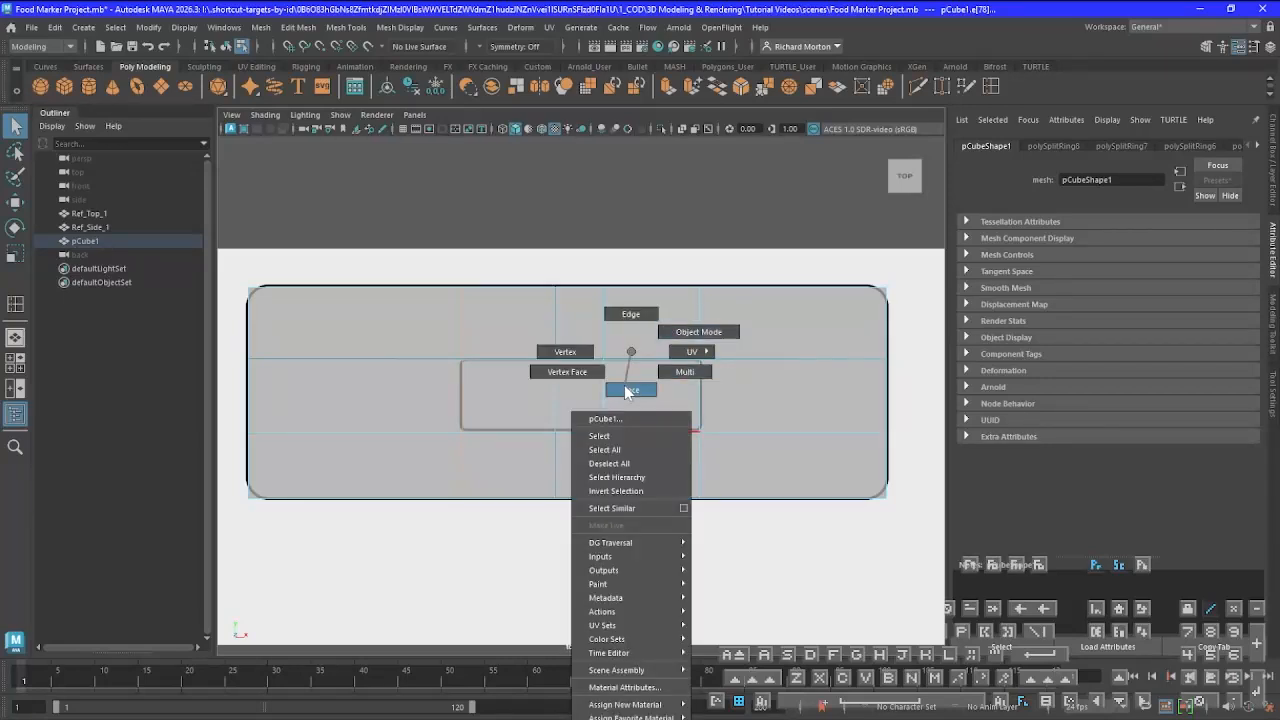
{"action": "left_click", "coordinate": [628, 389]}
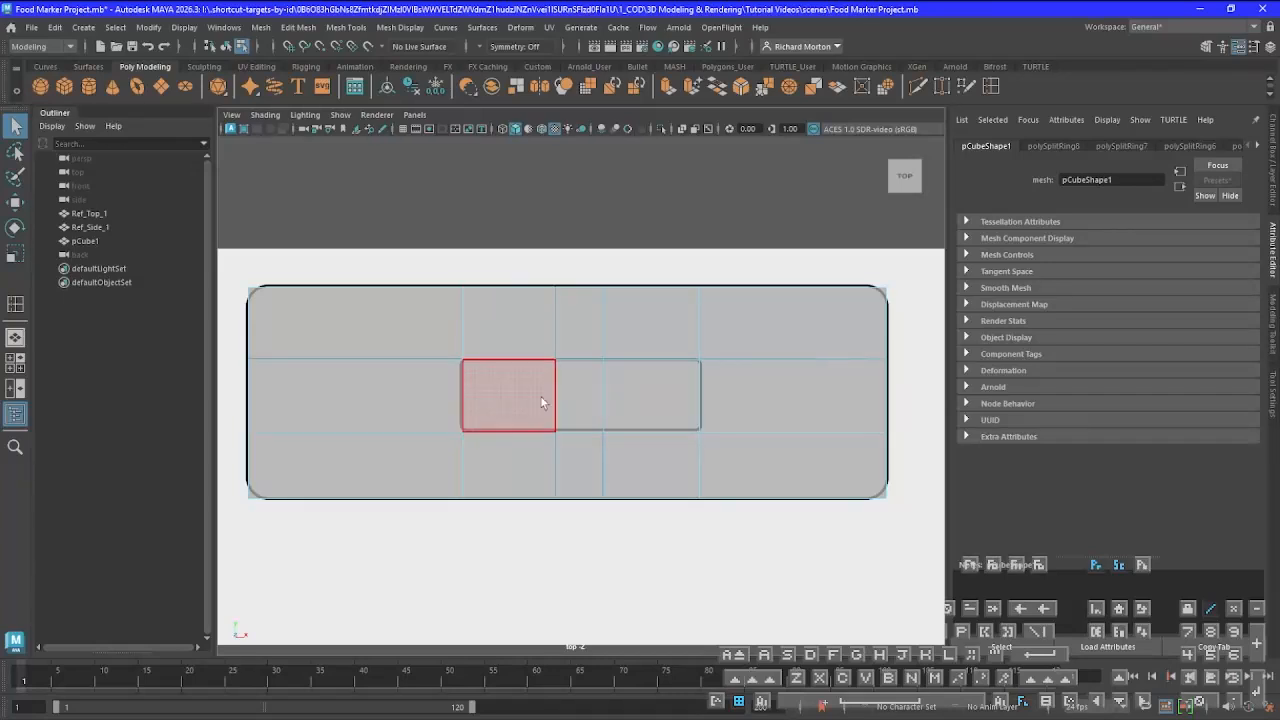
{"action": "left_click", "coordinate": [579, 318]}
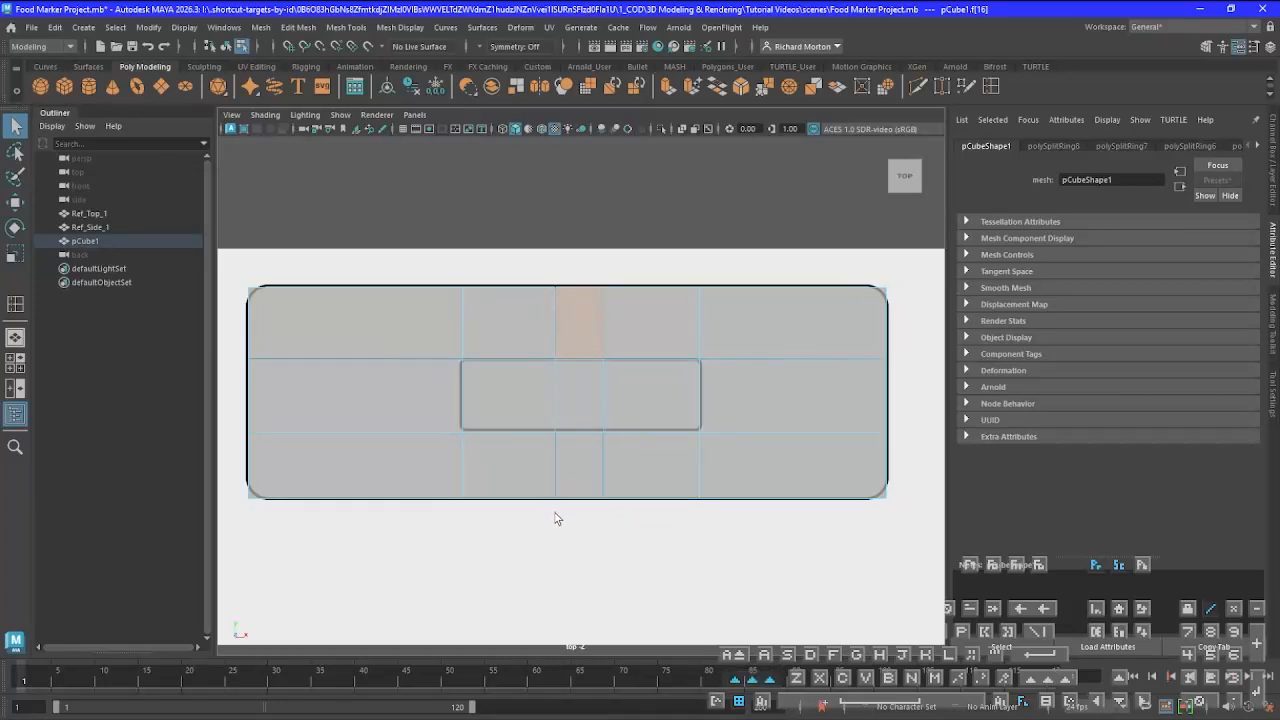
{"action": "left_click", "coordinate": [589, 401], "text": "shift"}
{"action": "left_click", "coordinate": [586, 460], "text": "shift"}
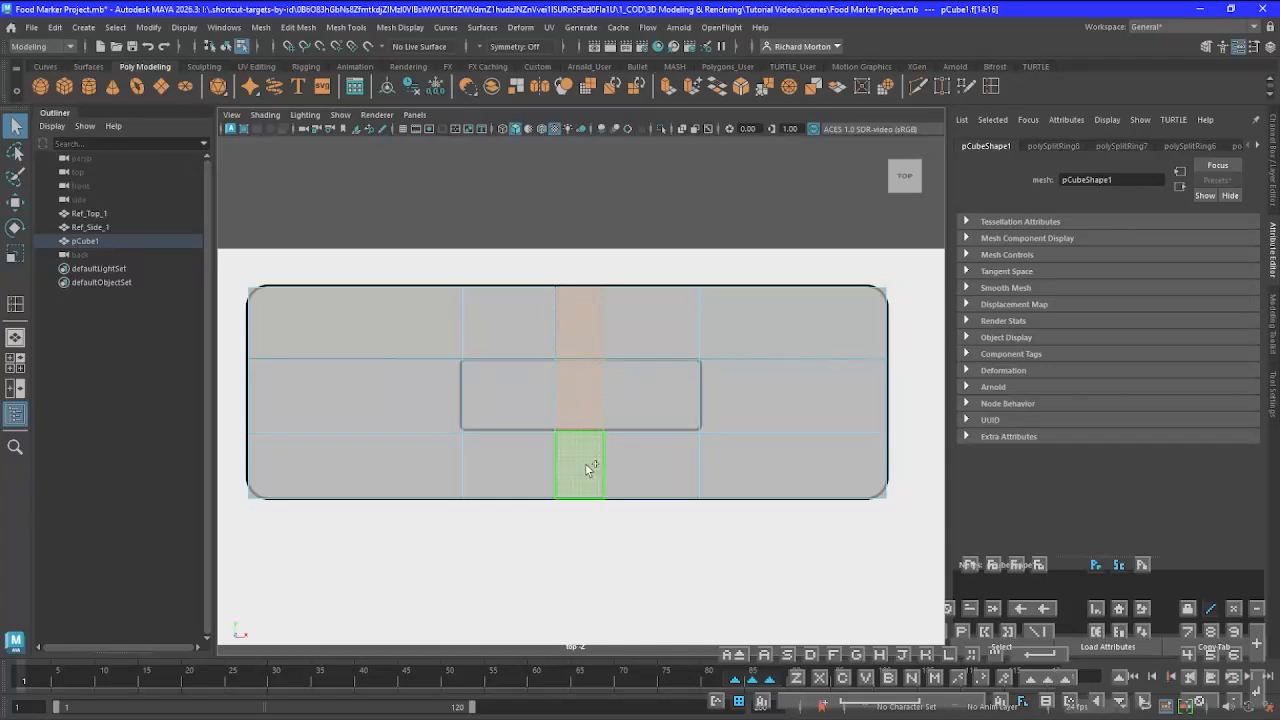
{"action": "left_click", "coordinate": [294, 394], "text": "shift"}
{"action": "left_click", "coordinate": [482, 395], "text": "shift"}
{"action": "left_click", "coordinate": [597, 404], "text": "shift"}
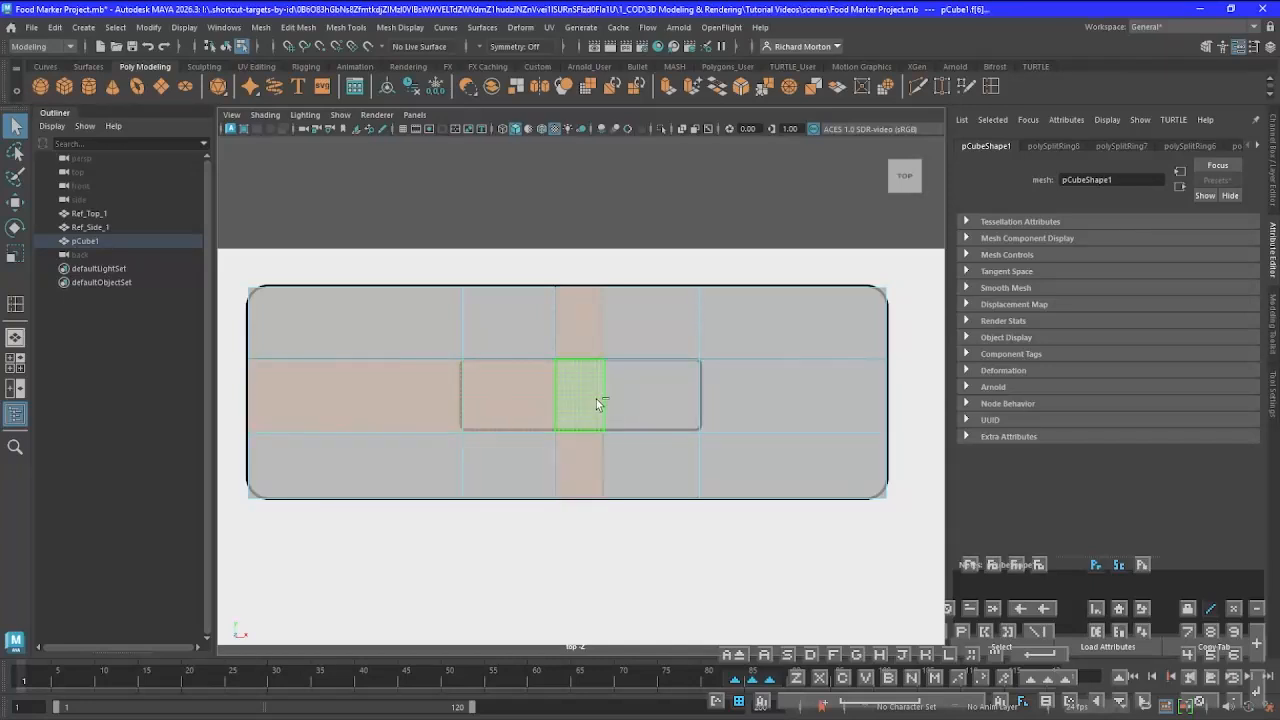
{"action": "left_click", "coordinate": [653, 393], "text": "shift"}
{"action": "left_click", "coordinate": [795, 392], "text": "shift"}
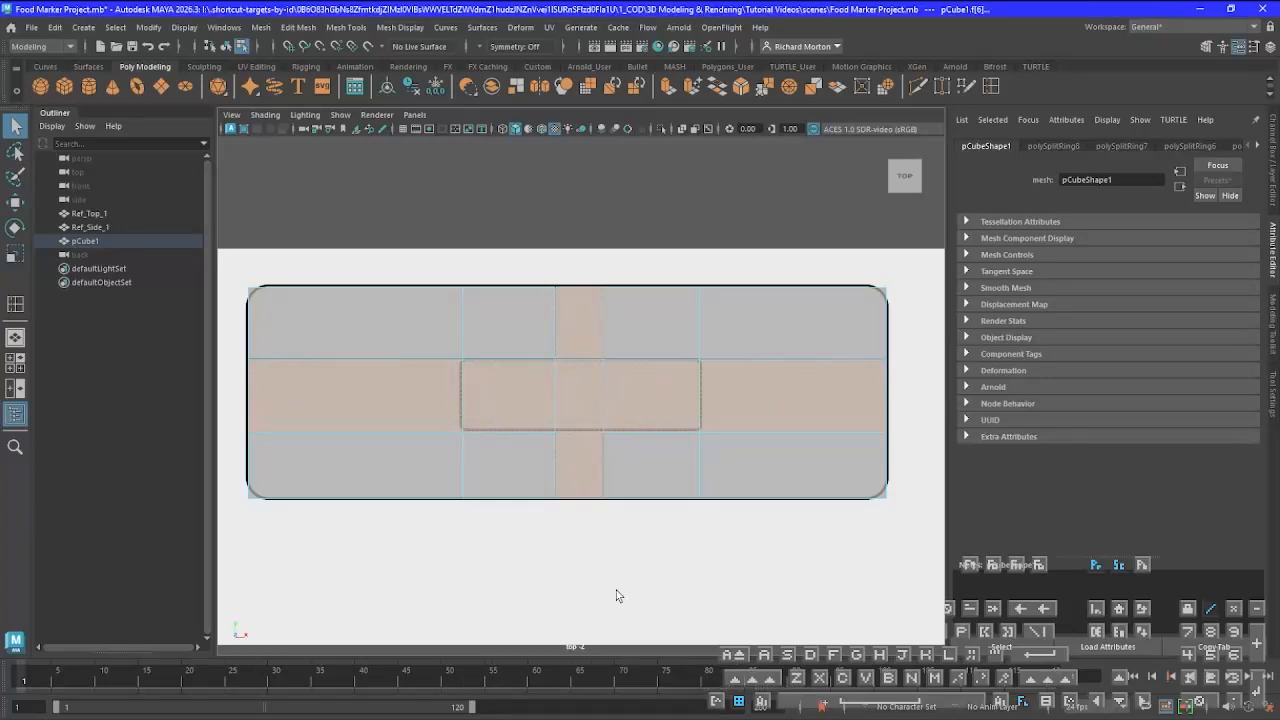
In the back view, extrude the cross-shaped faces upward by about 1.05 in Local Translate Z, just past the upper block's lower edge
{"action": "key", "text": "space"}
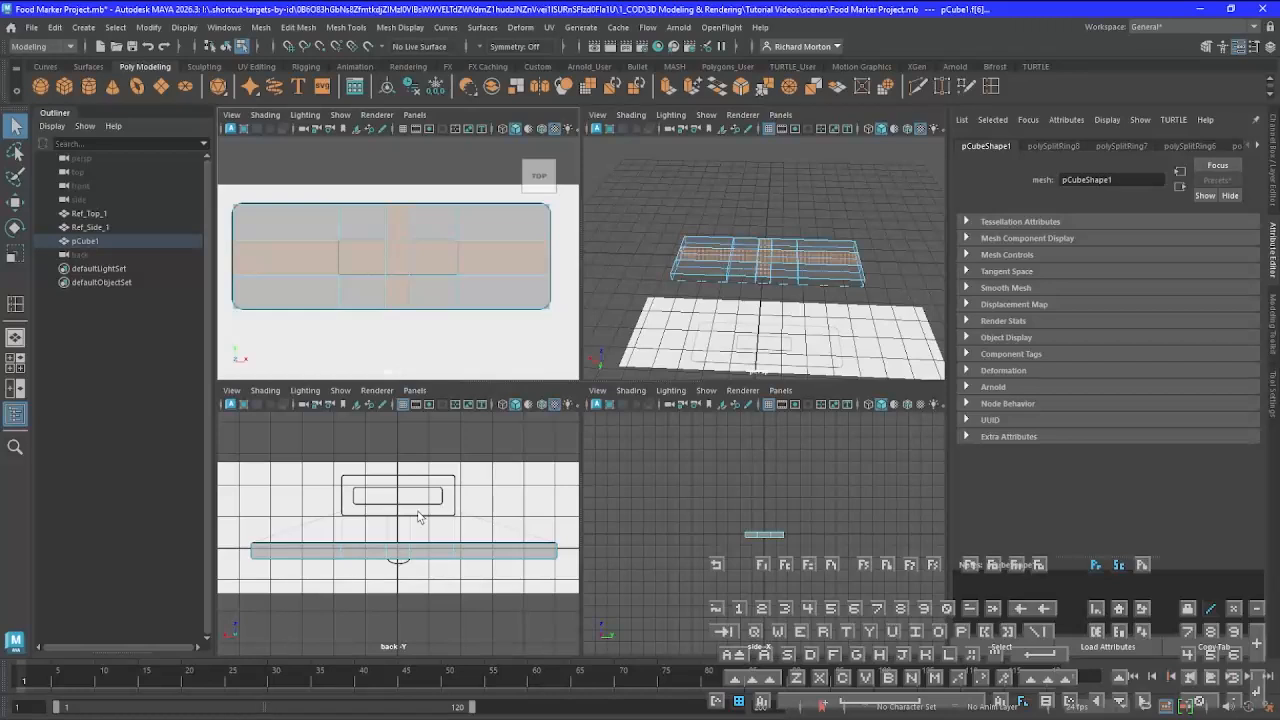
{"action": "key", "text": "space"}
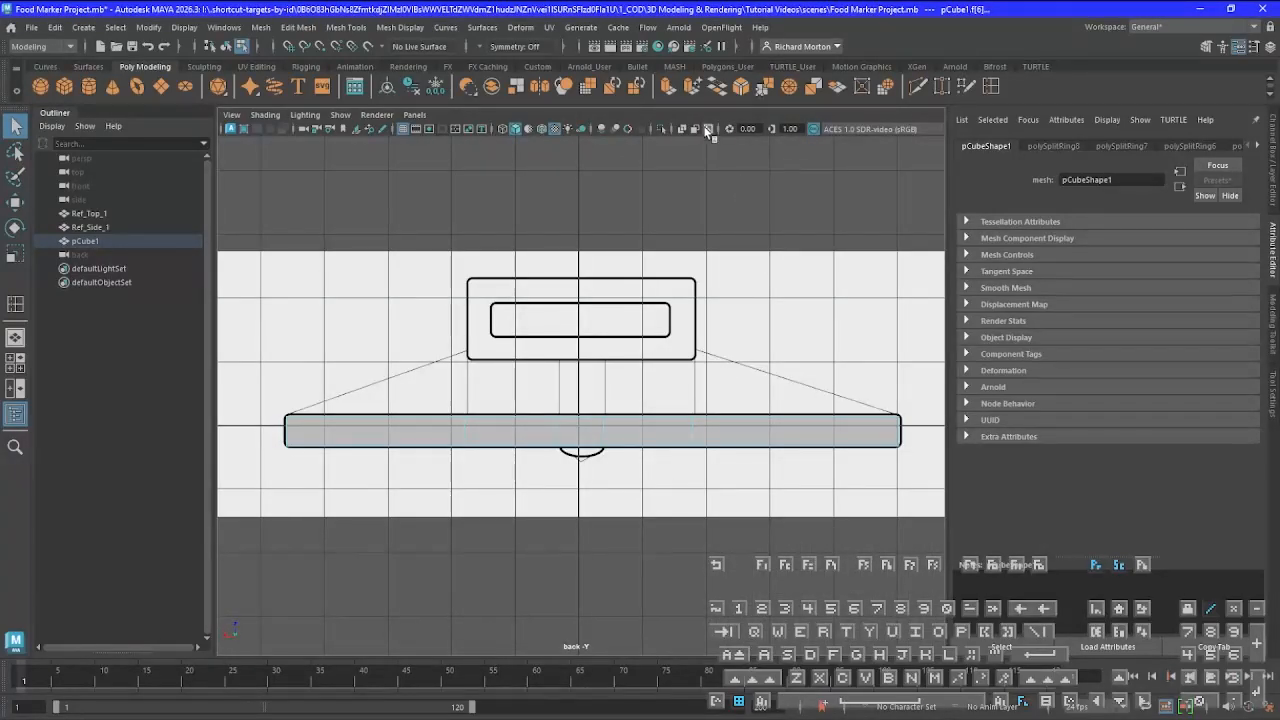
{"action": "left_click", "coordinate": [668, 90]}
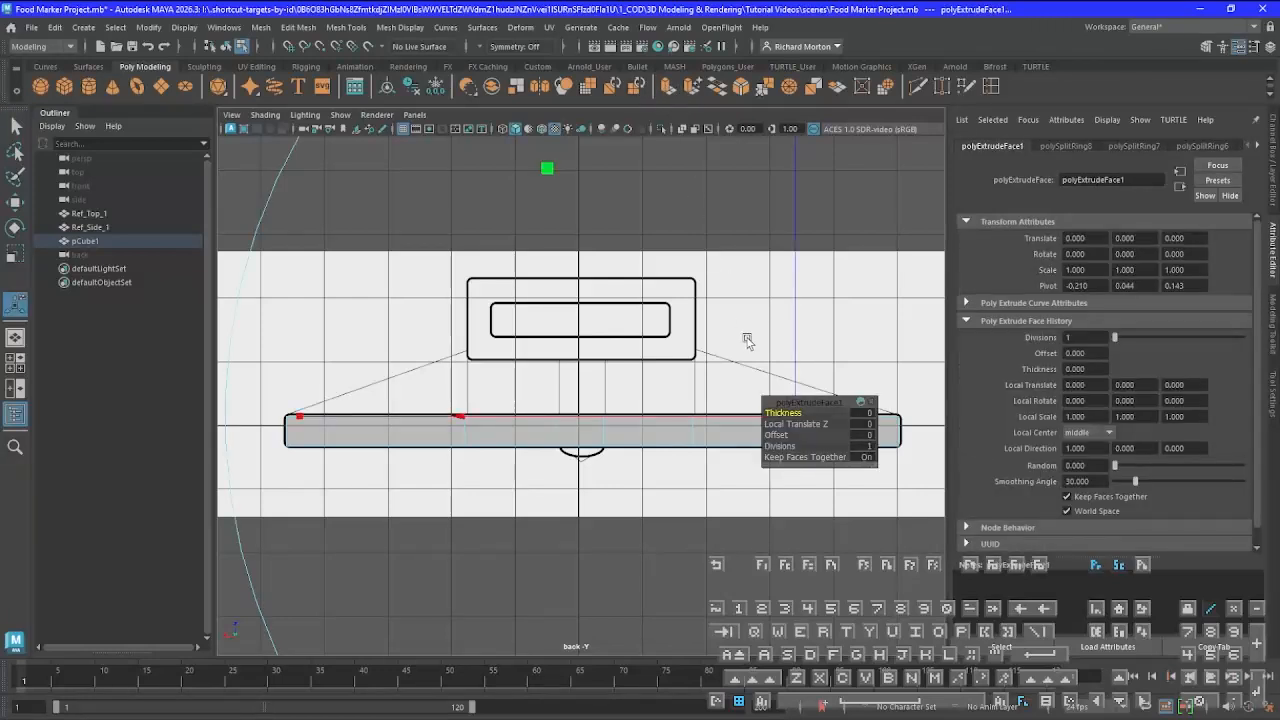
{"action": "key", "text": "minus"}
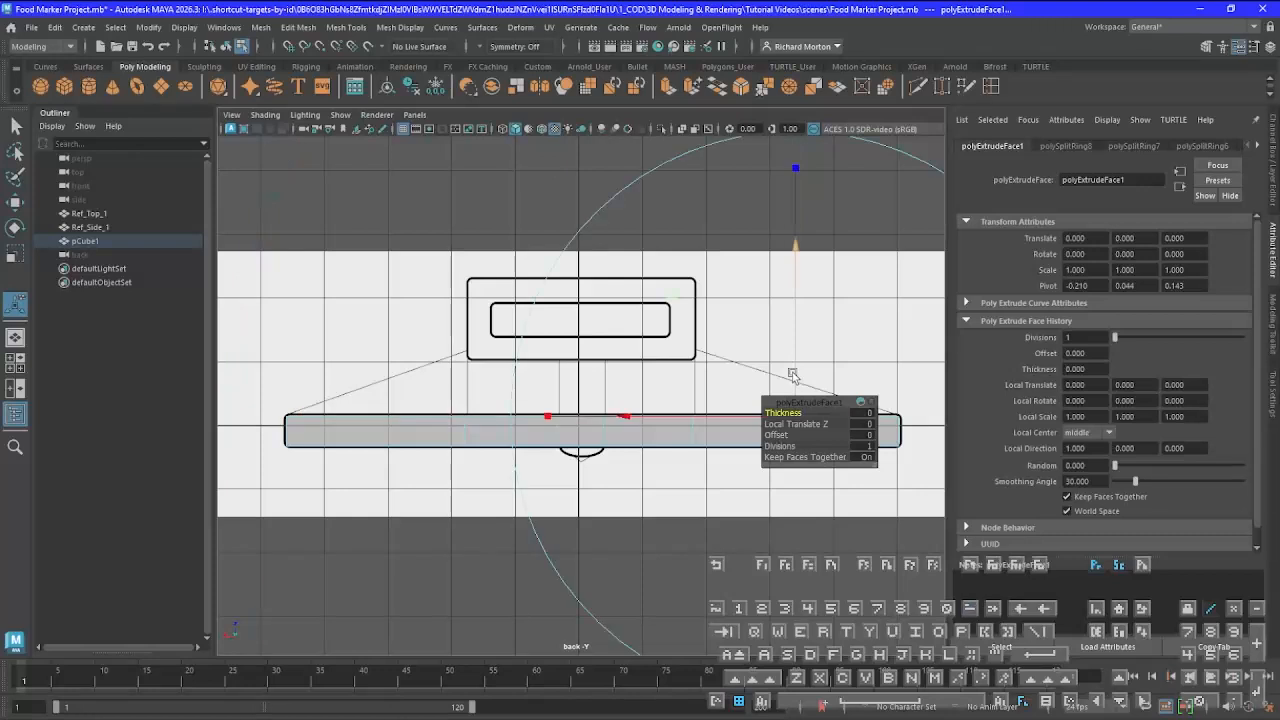
{"action": "key", "text": "minus"}
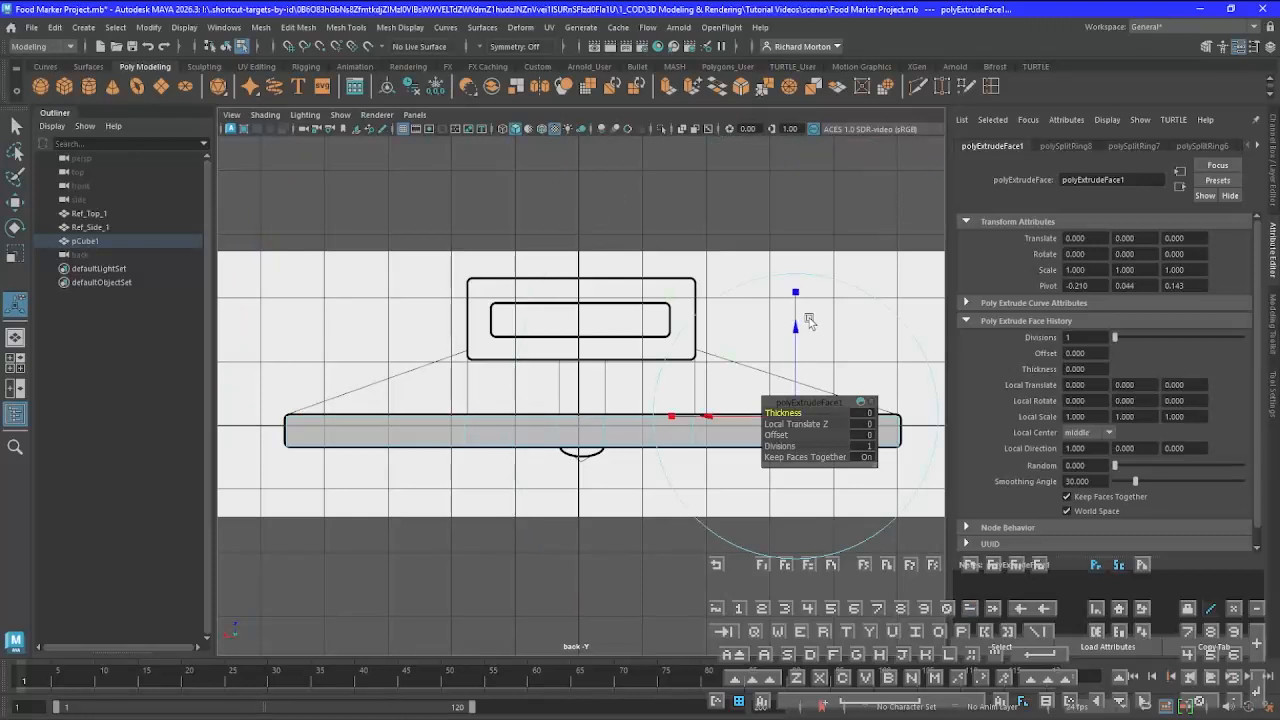
{"action": "left_click_drag", "start_coordinate": [795, 325], "coordinate": [789, 257]}
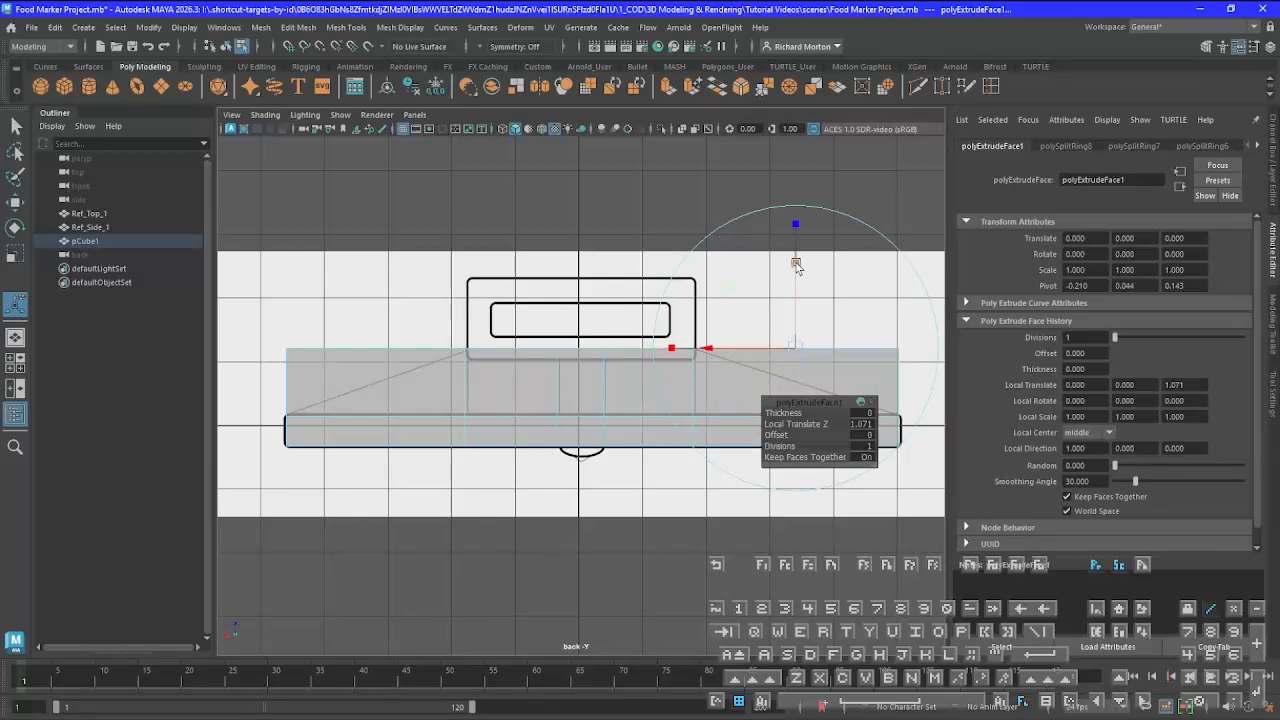
{"action": "left_click_drag", "start_coordinate": [796, 265], "coordinate": [797, 266]}
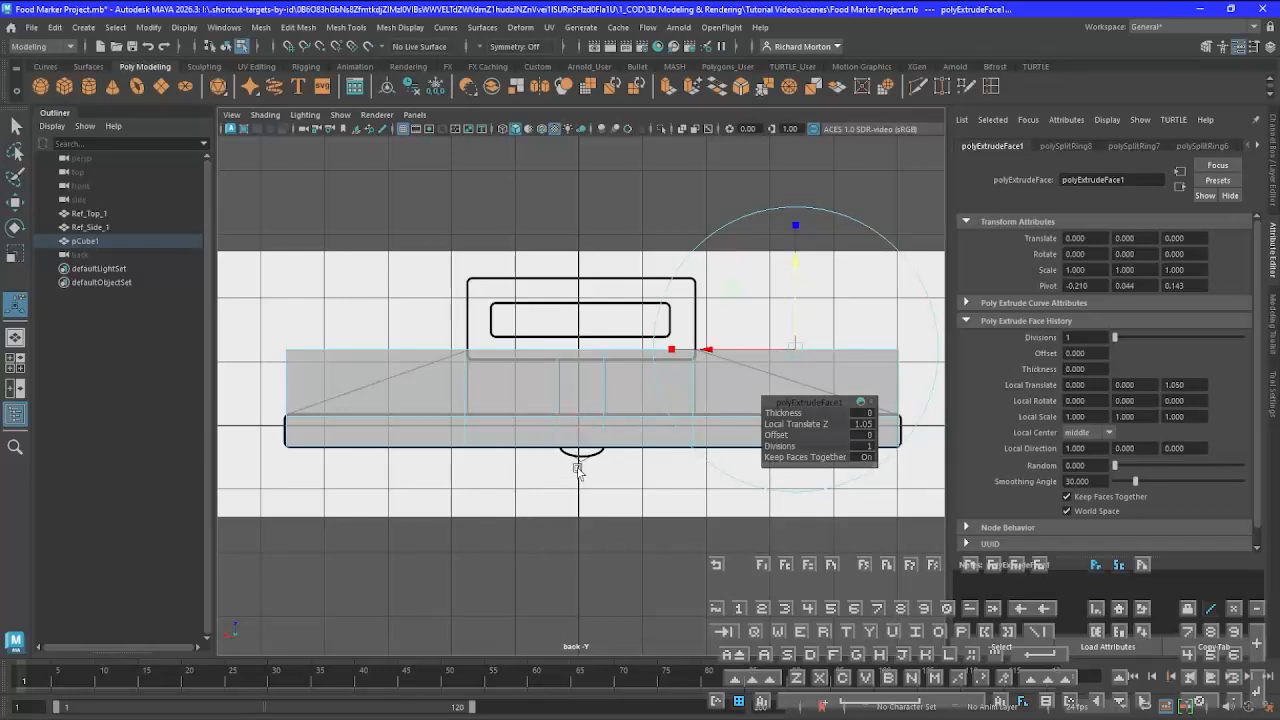
Leave the Extrude tool and examine the extruded cross from several angles in the perspective view
{"action": "key", "text": "space"}
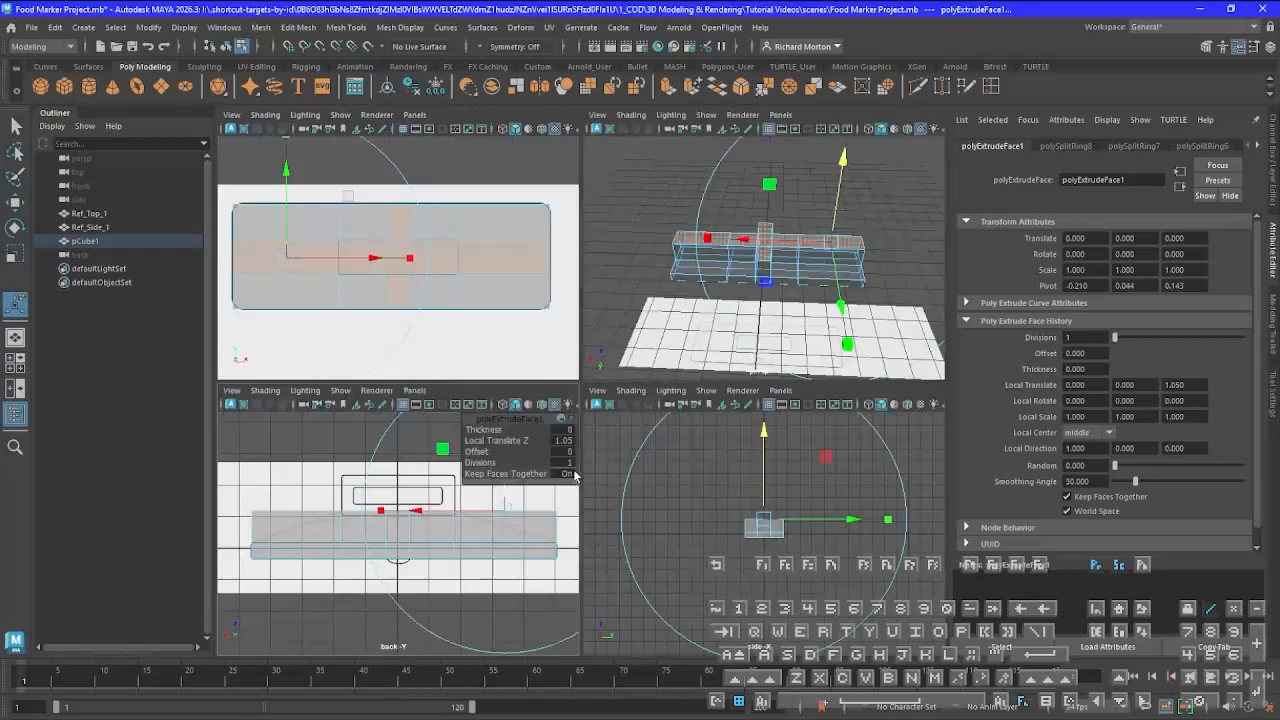
{"action": "key", "text": "space"}
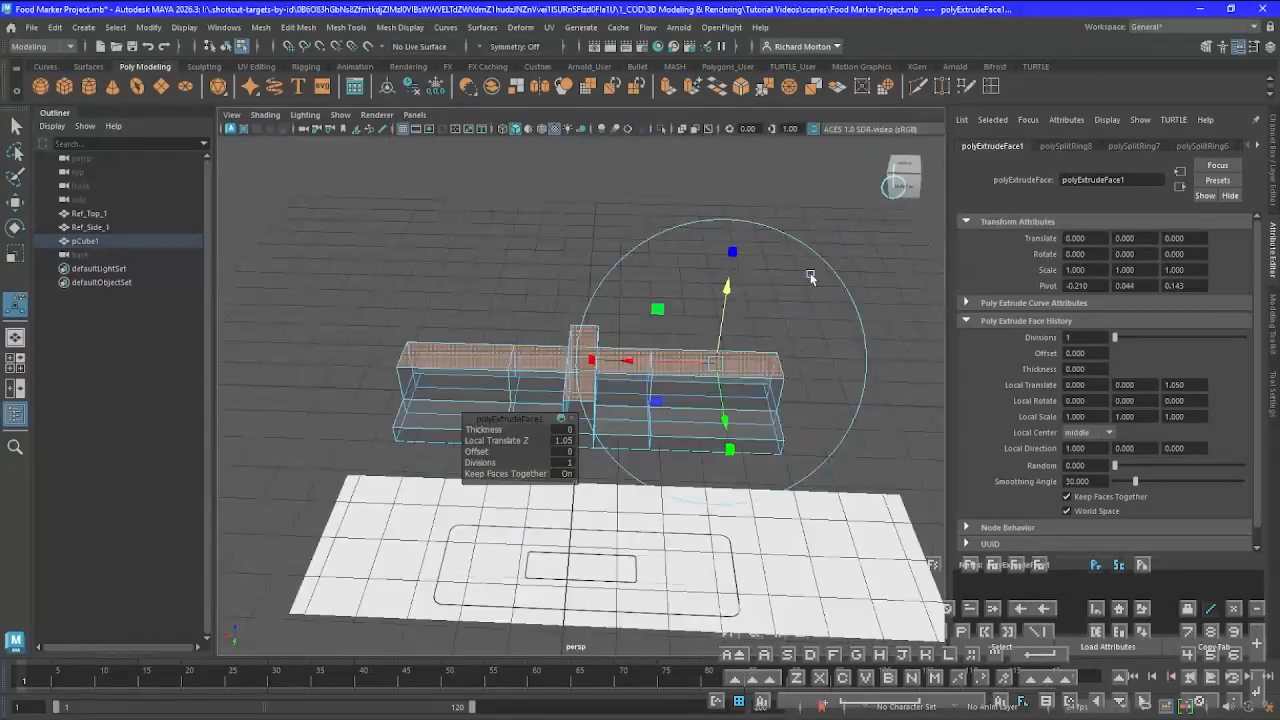
{"action": "left_click", "coordinate": [780, 364]}
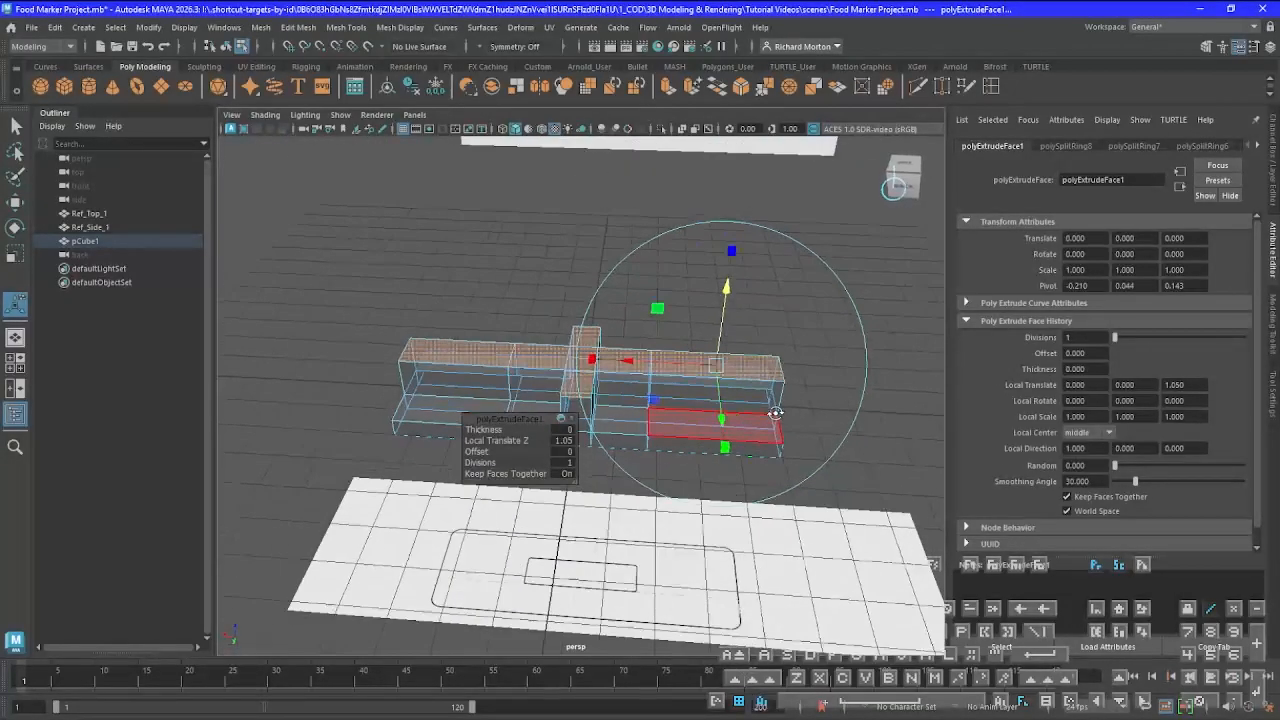
{"action": "left_click_drag", "start_coordinate": [771, 423], "coordinate": [561, 207], "text": "alt"}
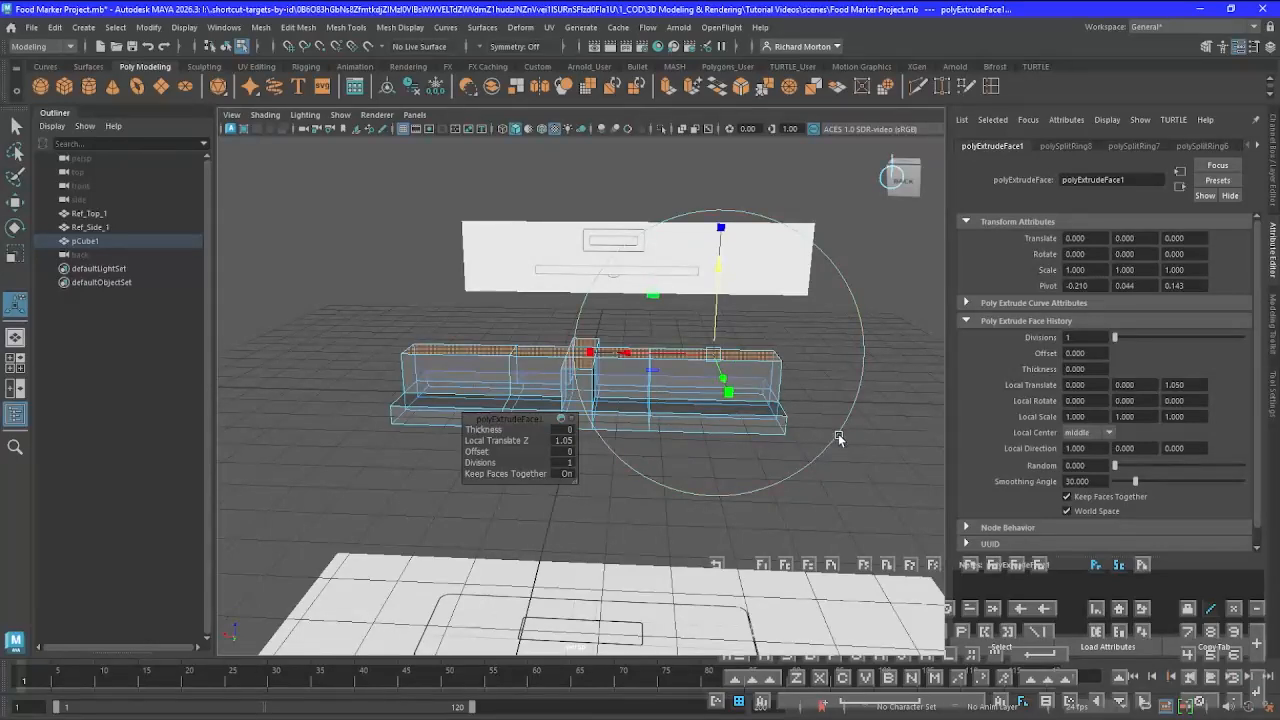
{"action": "key", "text": "q"}
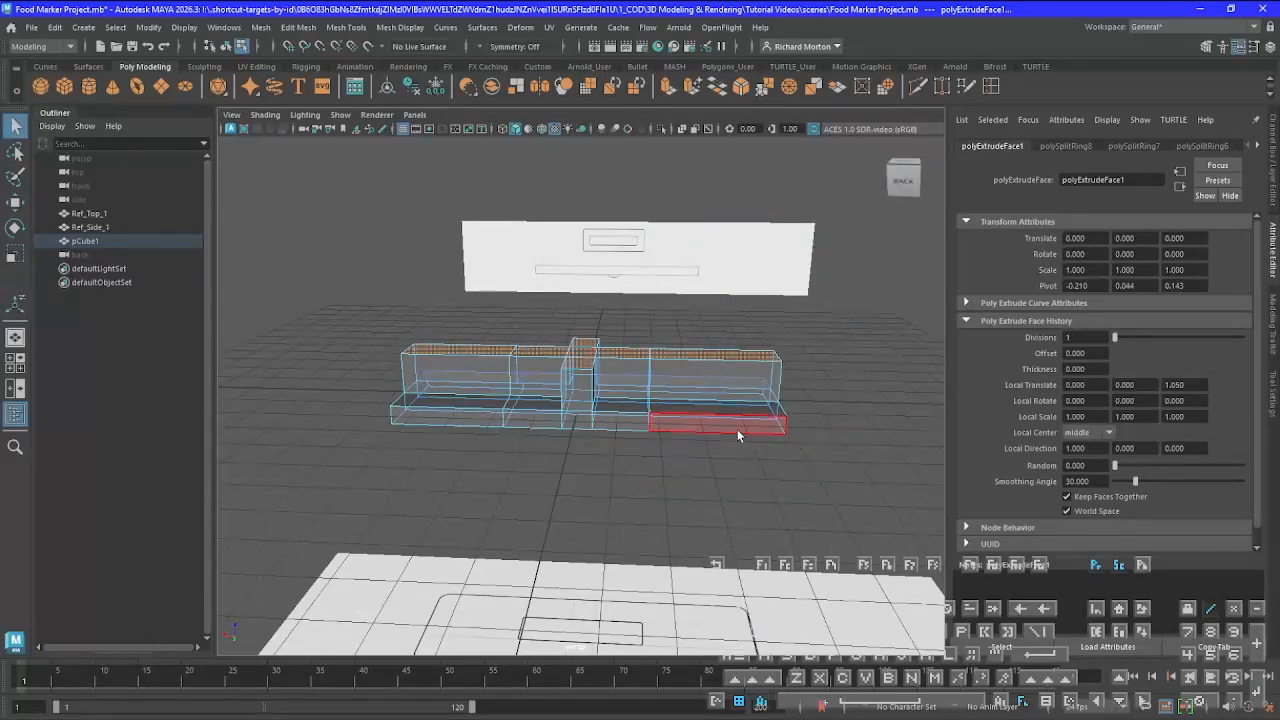
{"action": "left_click_drag", "start_coordinate": [737, 429], "coordinate": [685, 452], "text": "alt"}
{"action": "scroll", "coordinate": [690, 465], "scroll_direction": "down", "scroll_amount": 3}
{"action": "scroll", "coordinate": [700, 478], "scroll_direction": "up", "scroll_amount": 8}
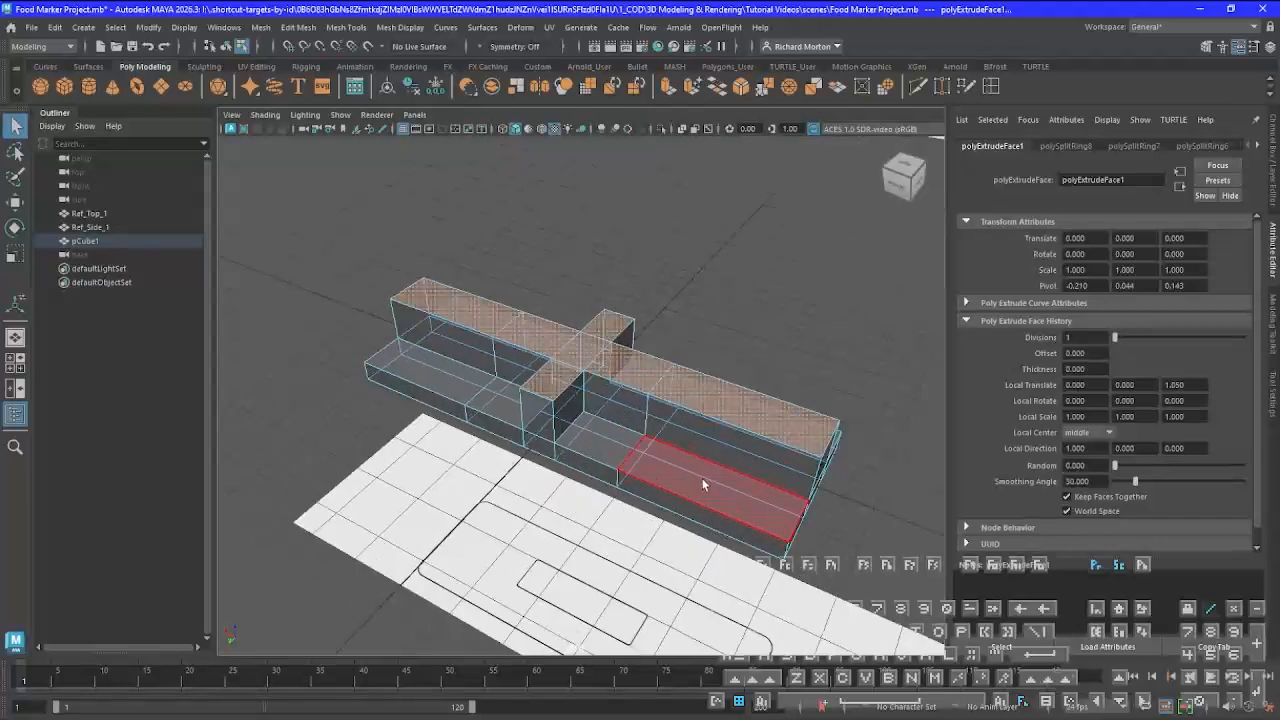
Target-weld both raised corner vertices at one end of the long arm to the base vertices directly below them
{"action": "left_click_drag", "start_coordinate": [744, 509], "coordinate": [427, 403], "text": "alt"}
{"action": "left_click", "coordinate": [529, 365]}
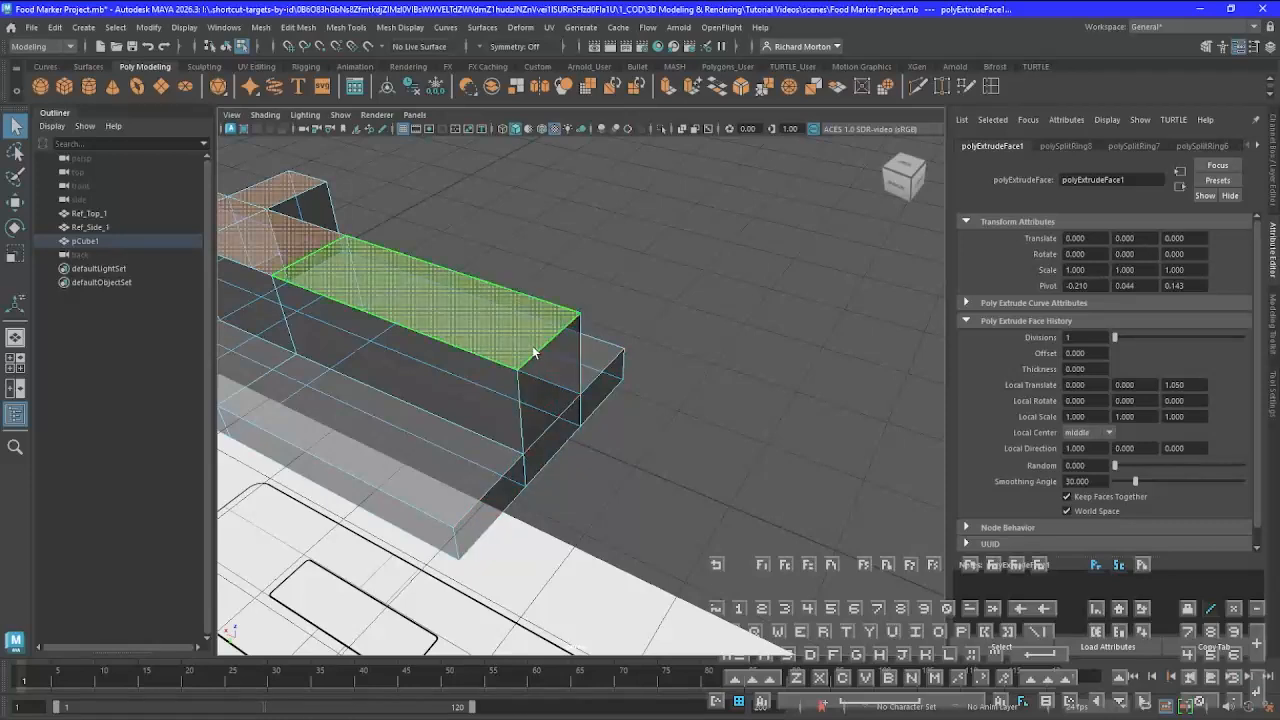
{"action": "left_click", "coordinate": [942, 88]}
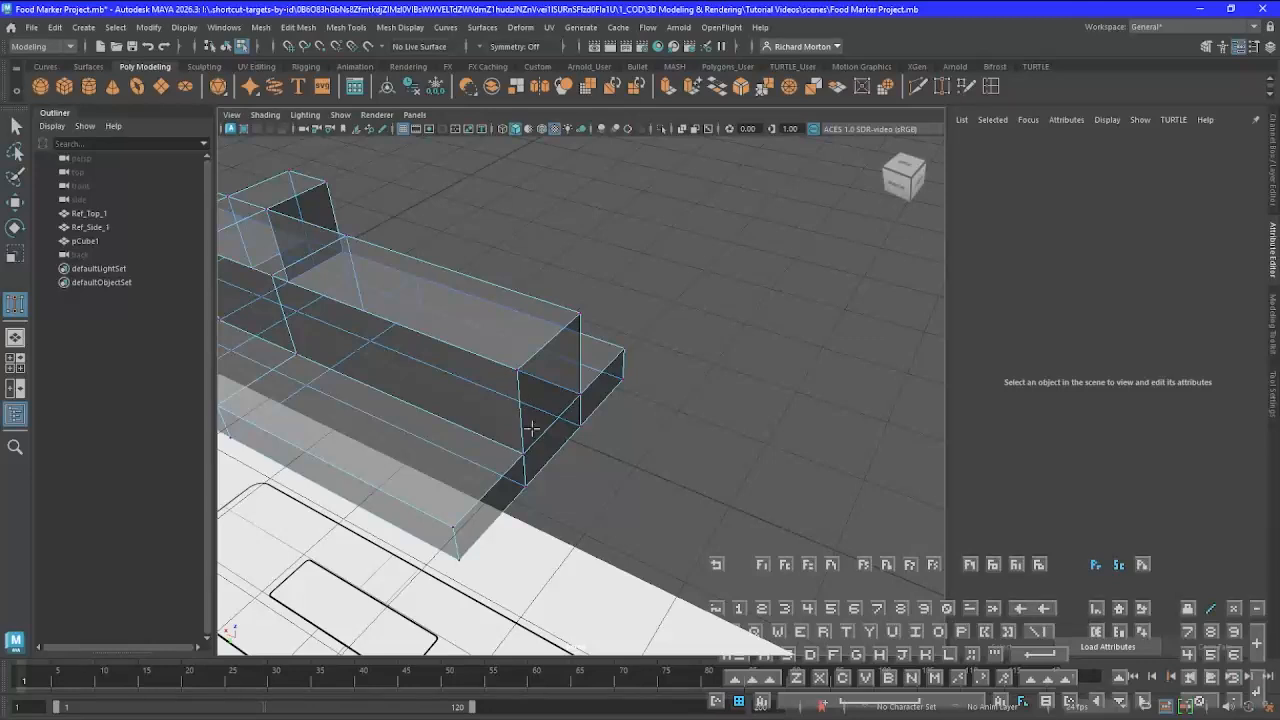
{"action": "left_click", "coordinate": [517, 371]}
{"action": "left_click", "coordinate": [524, 455]}
{"action": "key", "text": "Return"}
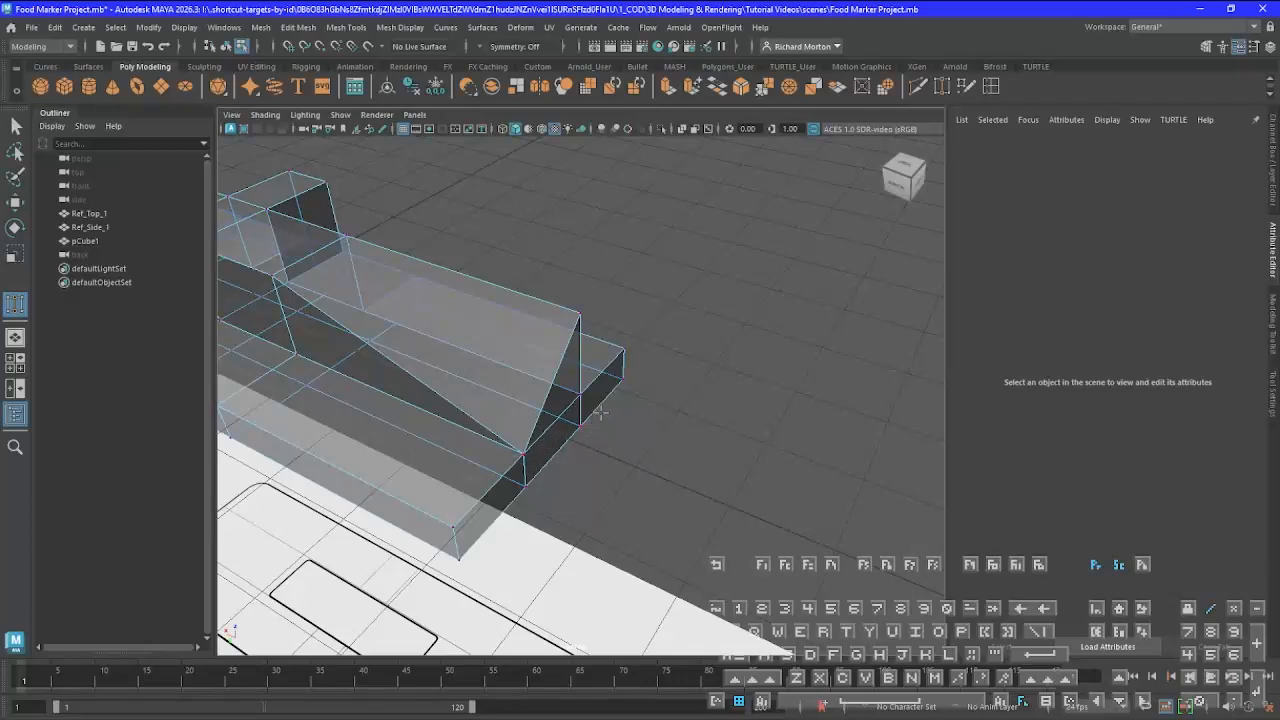
{"action": "left_click_drag", "start_coordinate": [600, 412], "coordinate": [549, 374], "text": "alt"}
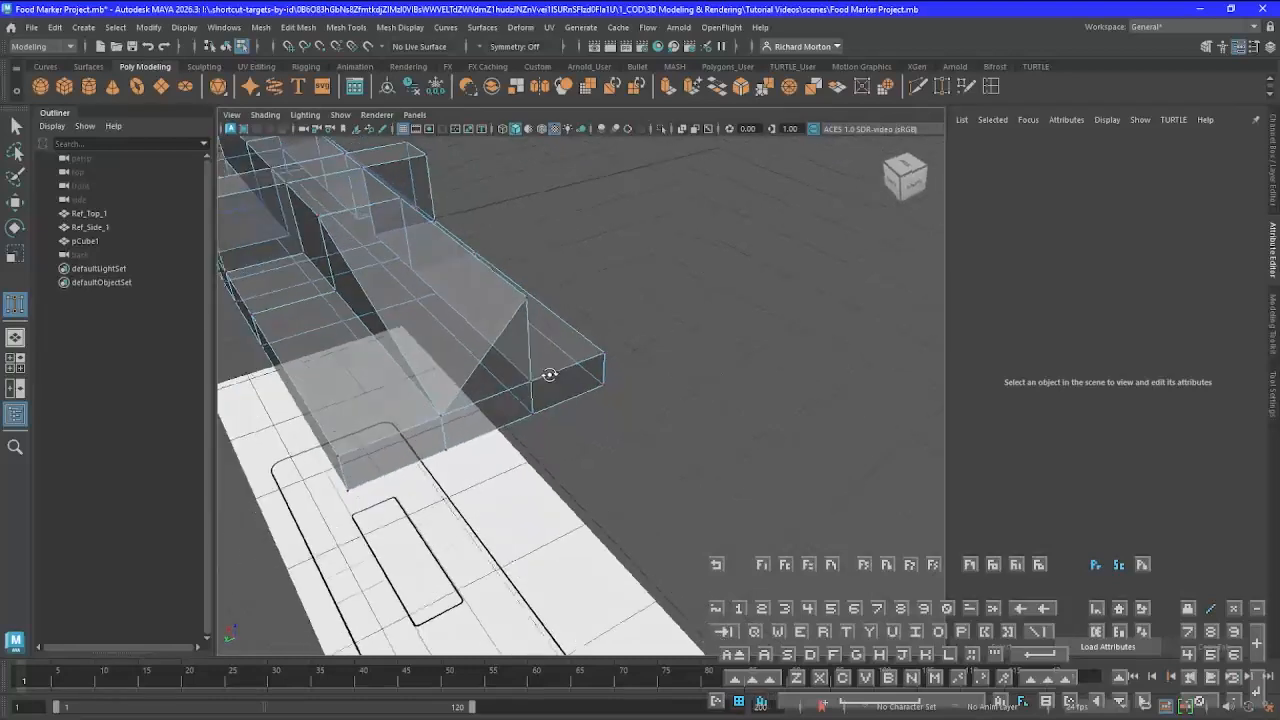
{"action": "scroll", "coordinate": [575, 410], "scroll_direction": "up", "scroll_amount": 4}
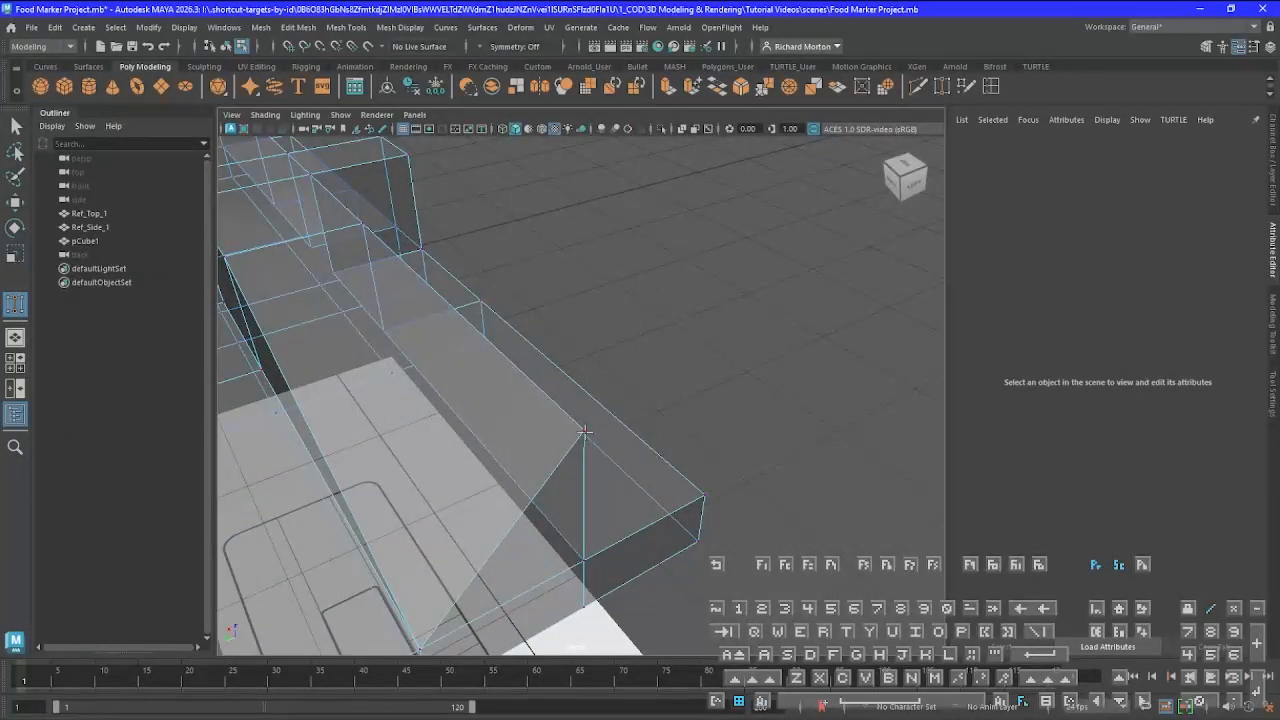
{"action": "left_click_drag", "start_coordinate": [584, 430], "coordinate": [585, 566]}
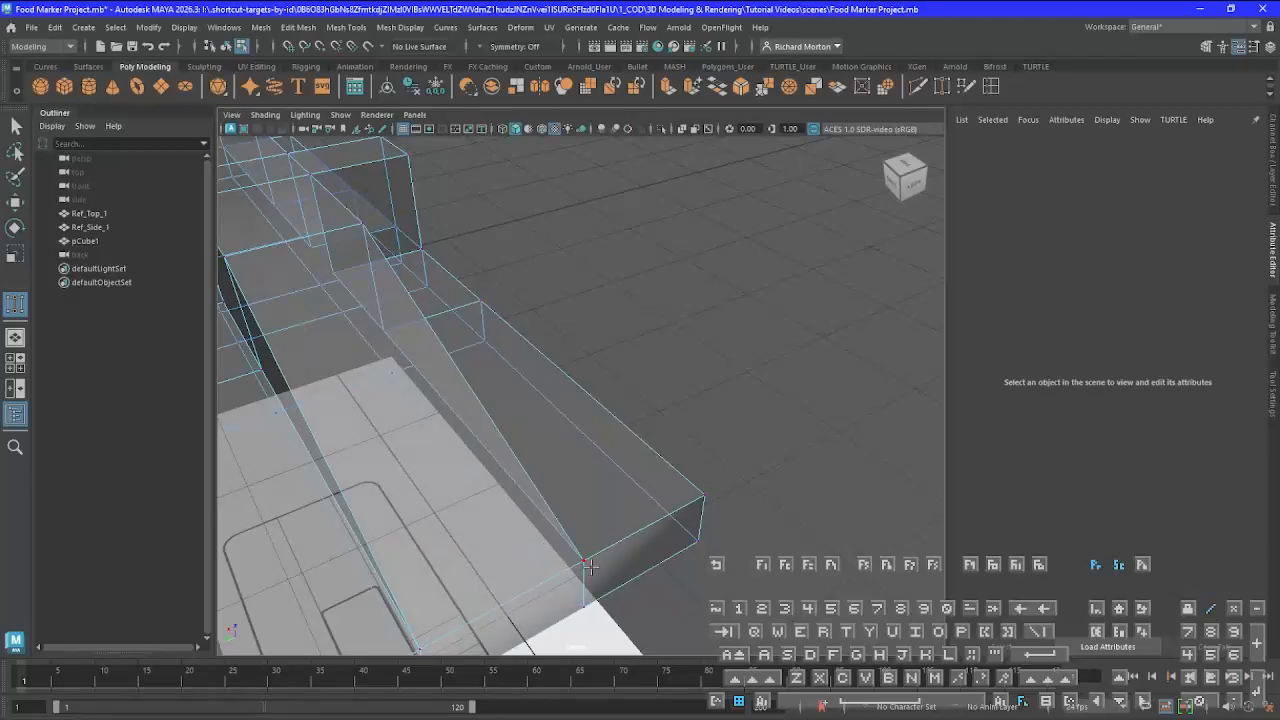
{"action": "left_click_drag", "start_coordinate": [771, 482], "coordinate": [575, 511], "text": "alt"}
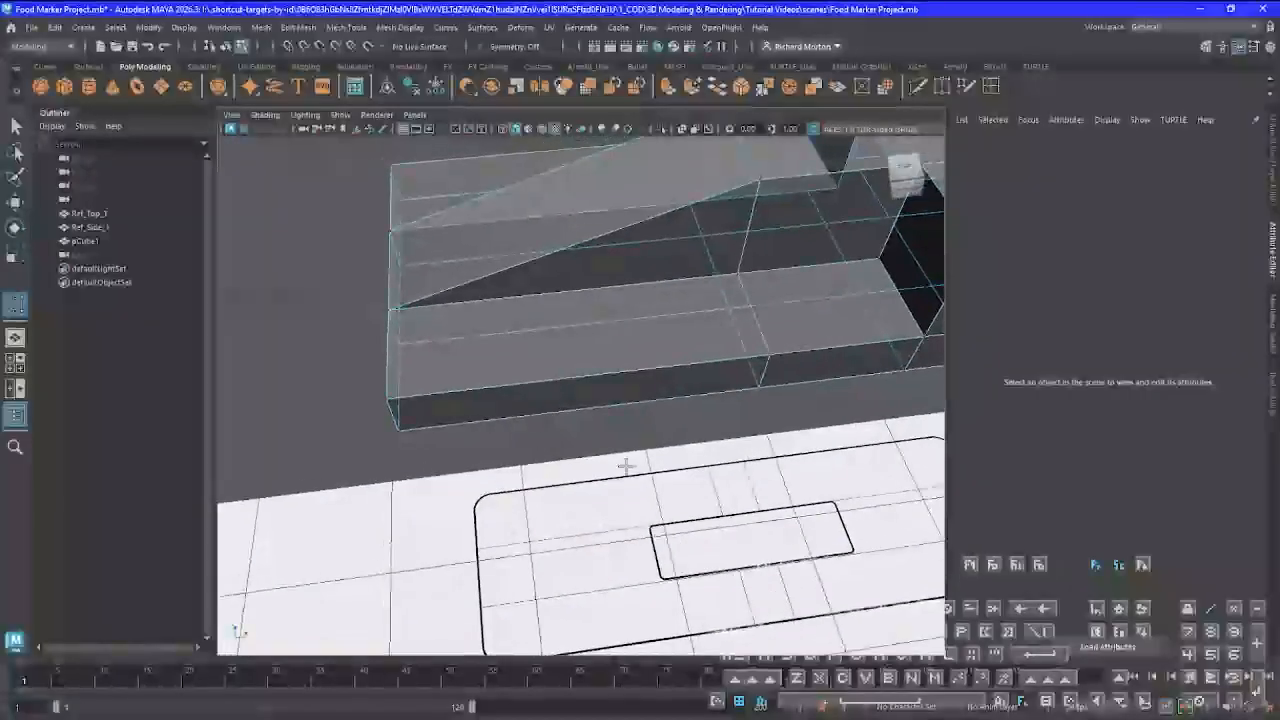
Target-weld both raised corner vertices at one end of the short arm to the base vertices directly below them
{"action": "middle_click_drag", "start_coordinate": [626, 466], "coordinate": [160, 574], "text": "alt"}
{"action": "left_click_drag", "start_coordinate": [443, 423], "coordinate": [503, 447], "text": "alt"}
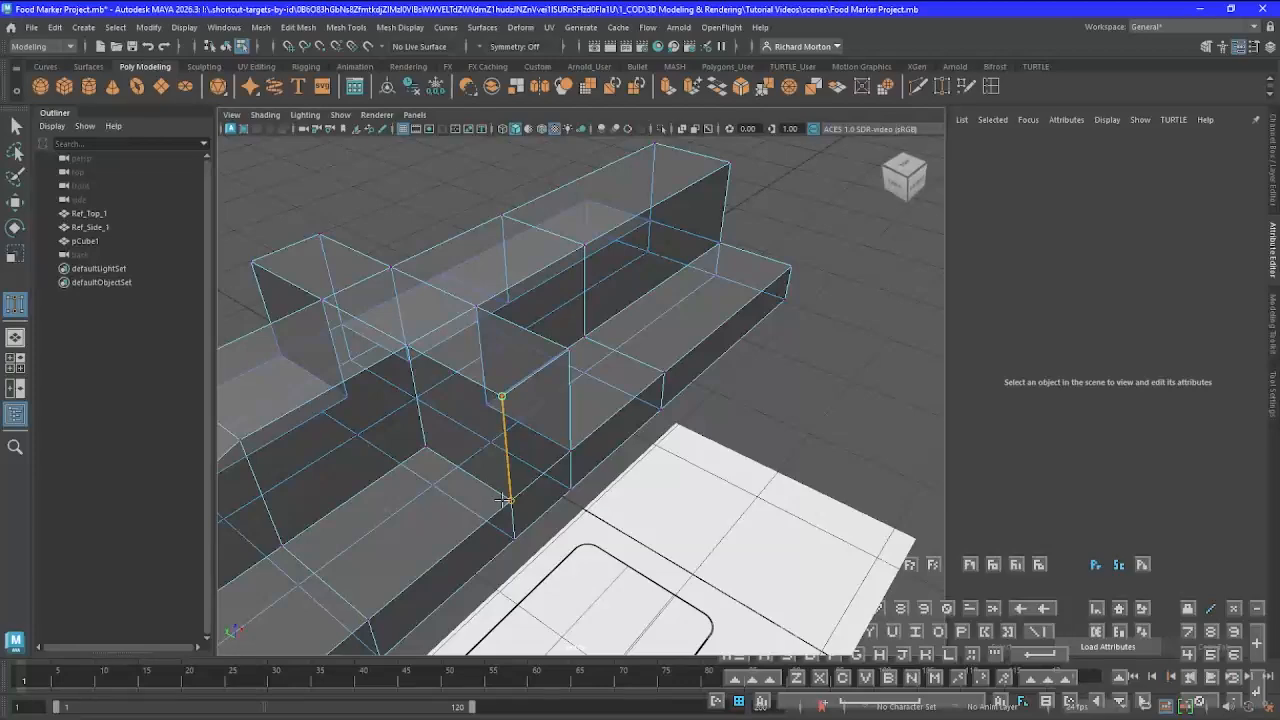
{"action": "left_click_drag", "start_coordinate": [507, 500], "coordinate": [512, 499]}
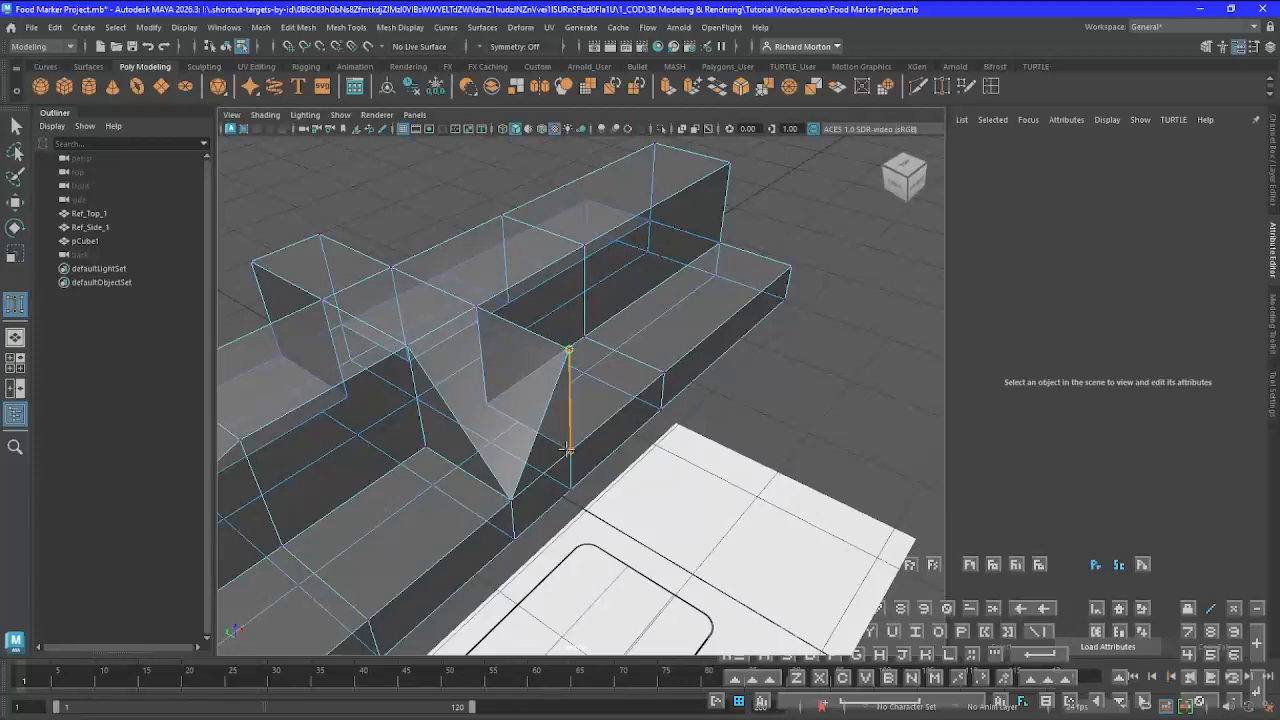
{"action": "left_click_drag", "start_coordinate": [567, 449], "coordinate": [523, 381]}
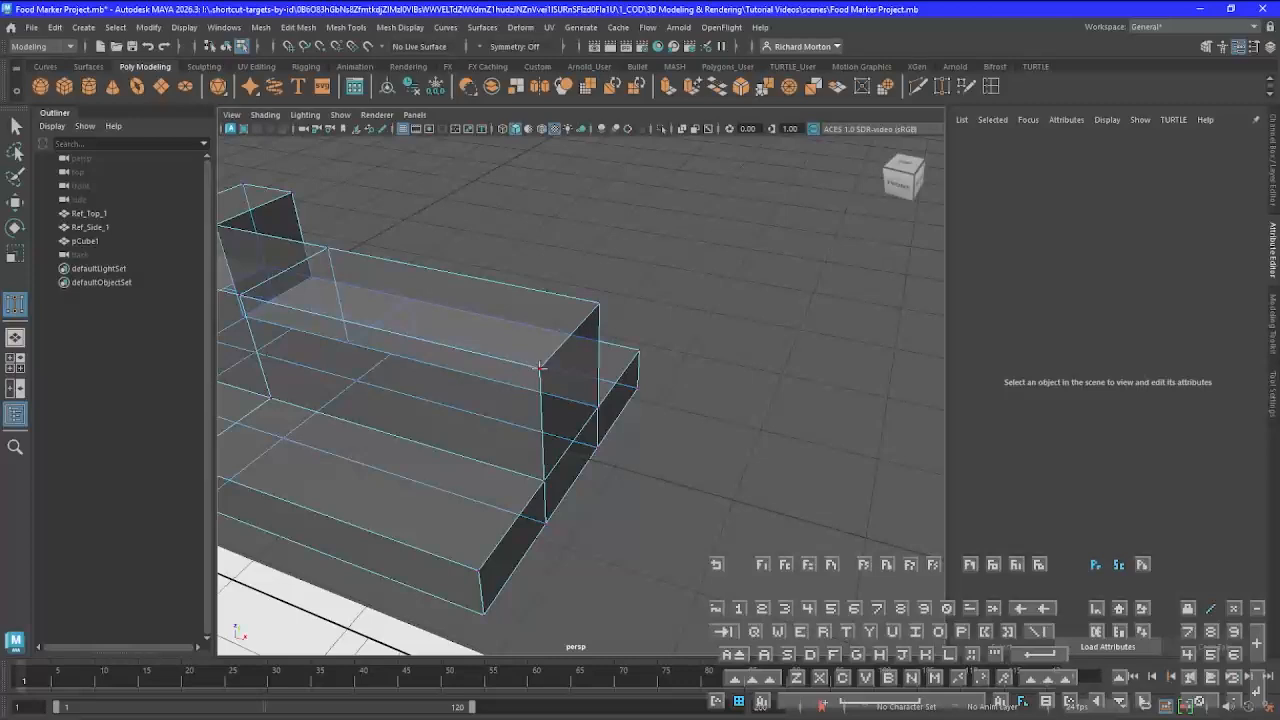
Target-weld the raised corner vertices at the remaining ends of the long and short arms to the base vertices directly below them
{"action": "left_click_drag", "start_coordinate": [541, 472], "coordinate": [544, 479]}
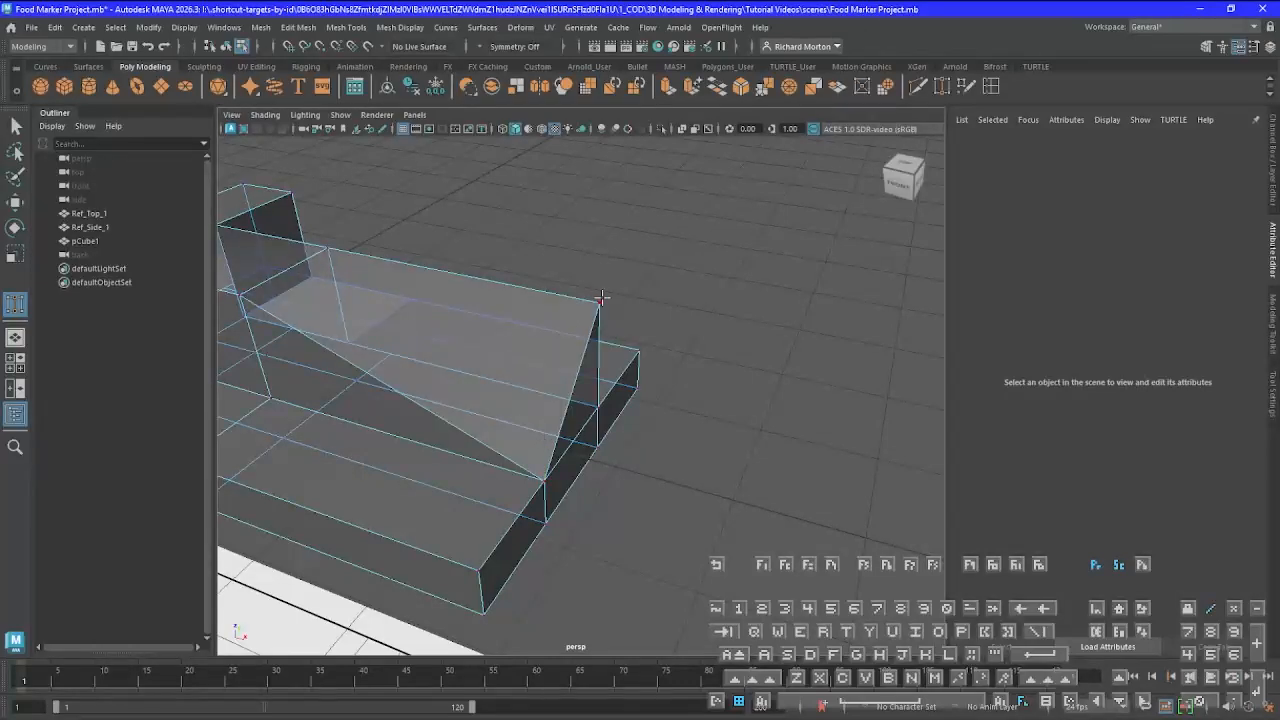
{"action": "left_click_drag", "start_coordinate": [604, 408], "coordinate": [600, 409]}
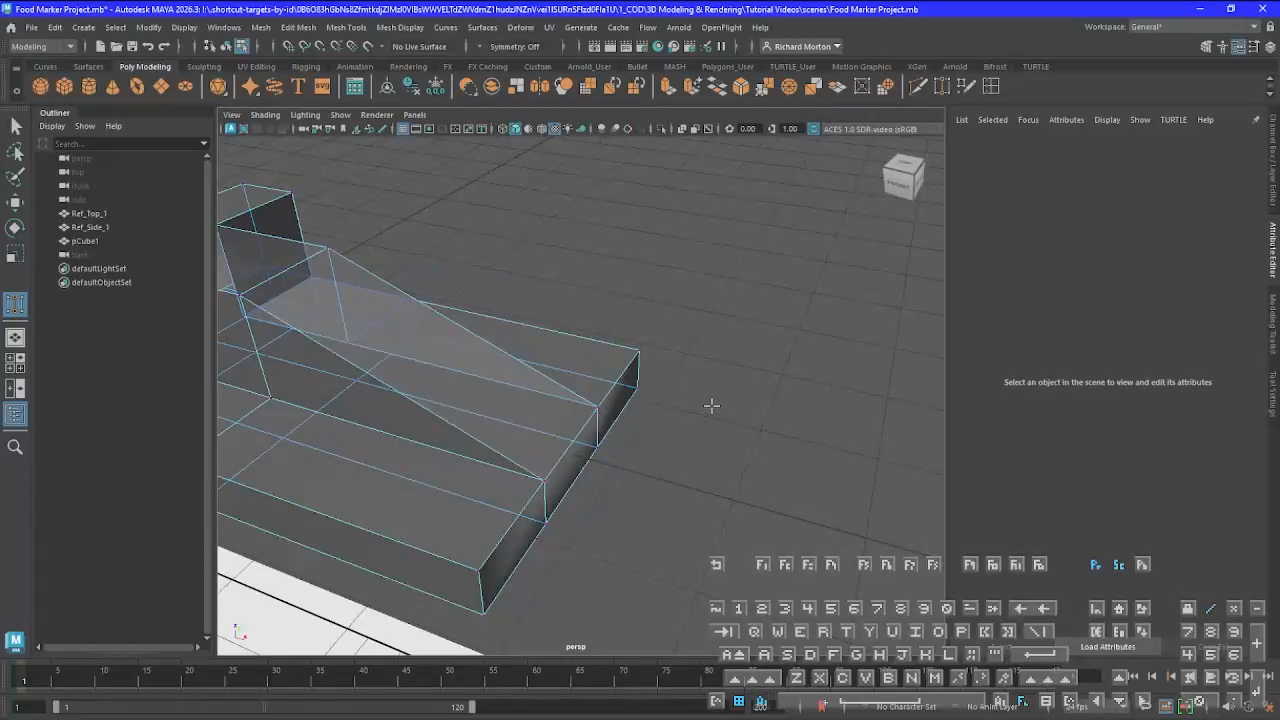
{"action": "left_click_drag", "start_coordinate": [709, 403], "coordinate": [436, 432], "text": "alt"}
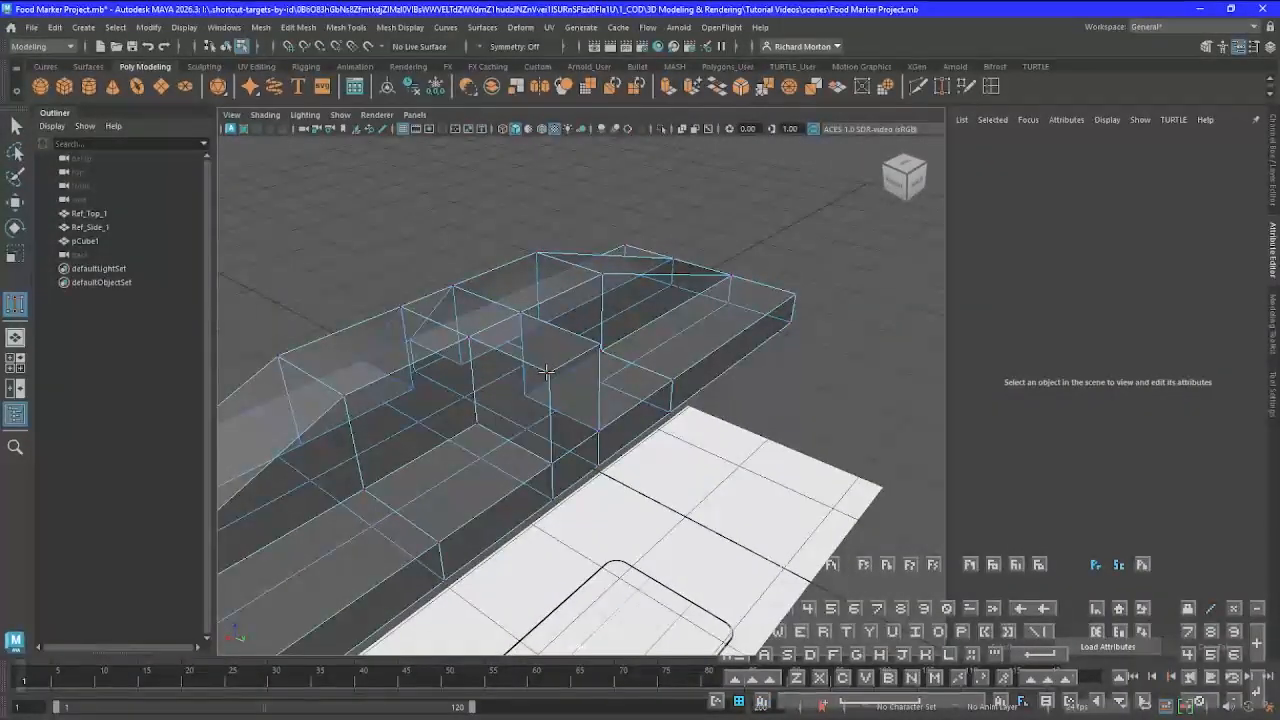
{"action": "left_click_drag", "start_coordinate": [545, 453], "coordinate": [551, 461]}
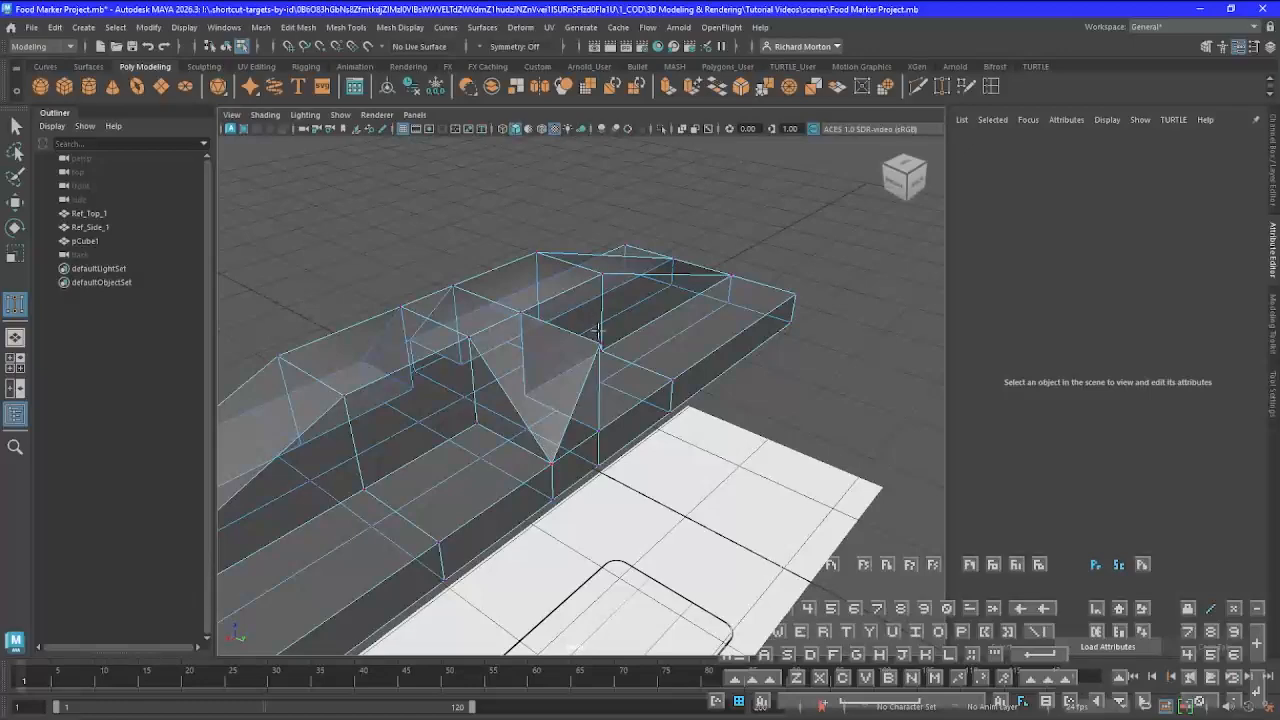
{"action": "left_click_drag", "start_coordinate": [599, 344], "coordinate": [599, 434]}
Leave the Target Weld tool and, in Face mode, select the three flat top faces of the raised centre section
{"action": "left_click_drag", "start_coordinate": [281, 468], "coordinate": [535, 500], "text": "alt"}
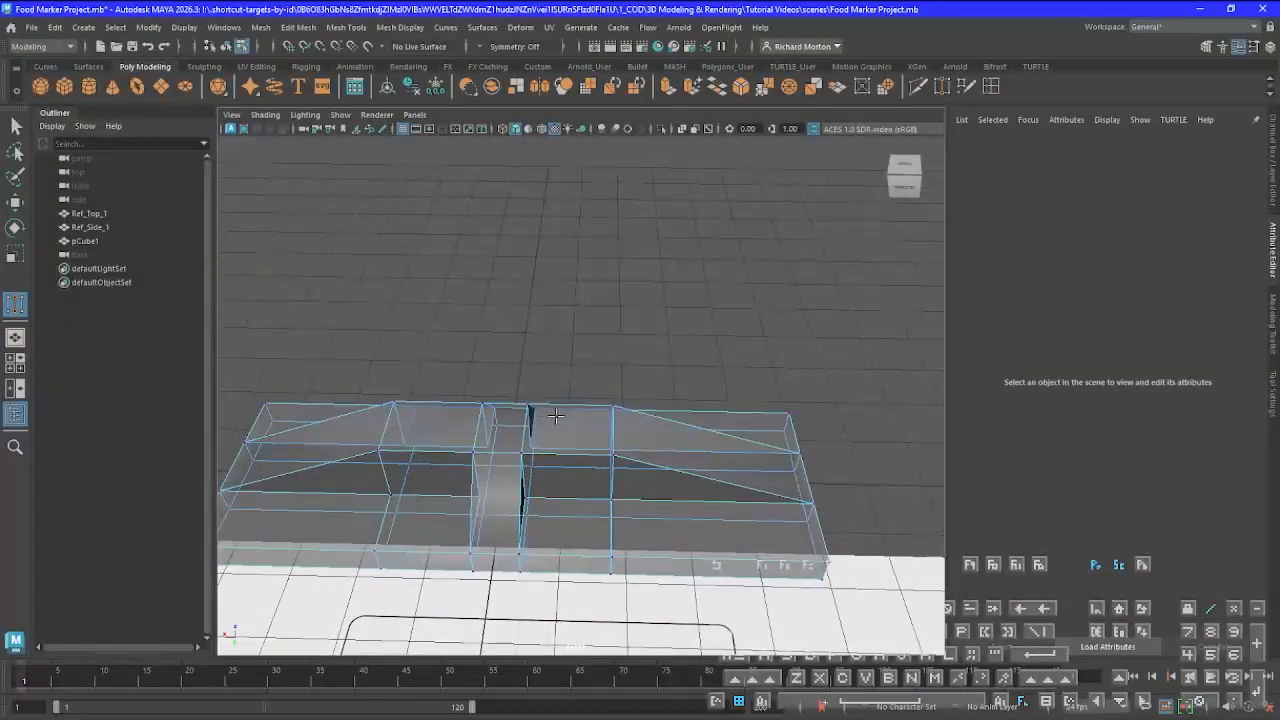
{"action": "key", "text": "q"}
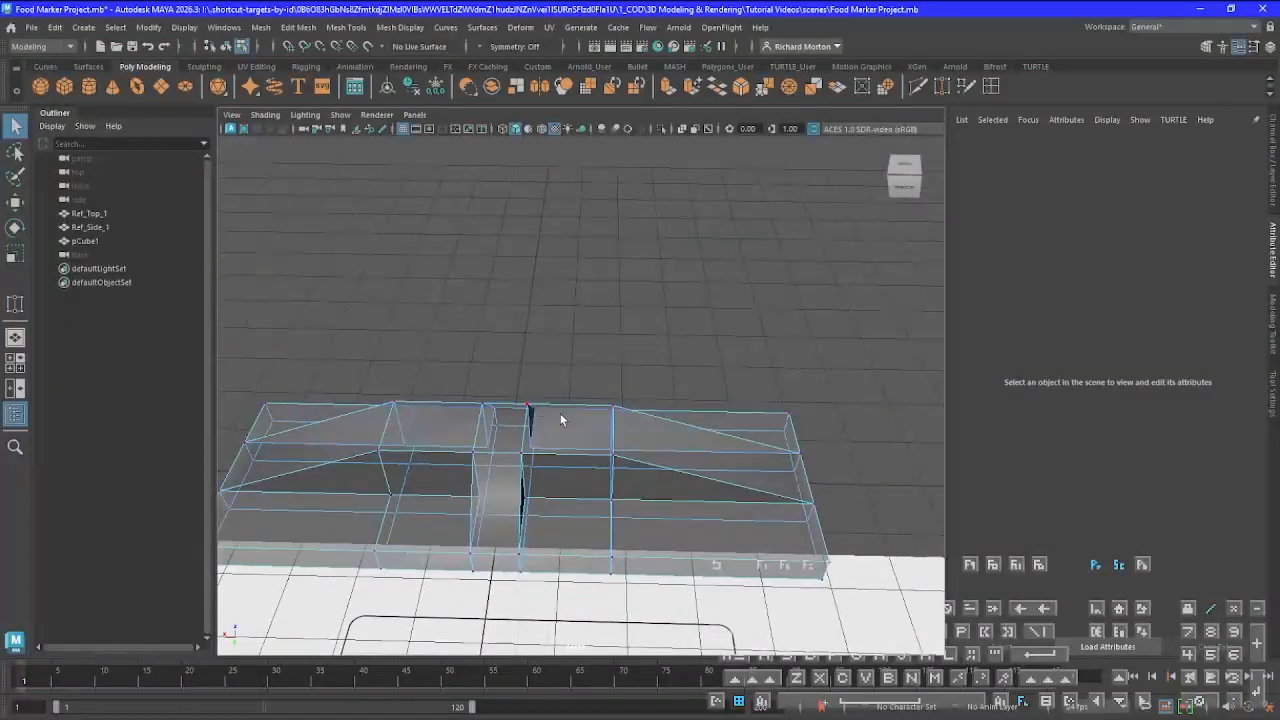
{"action": "right_click", "coordinate": [560, 431]}
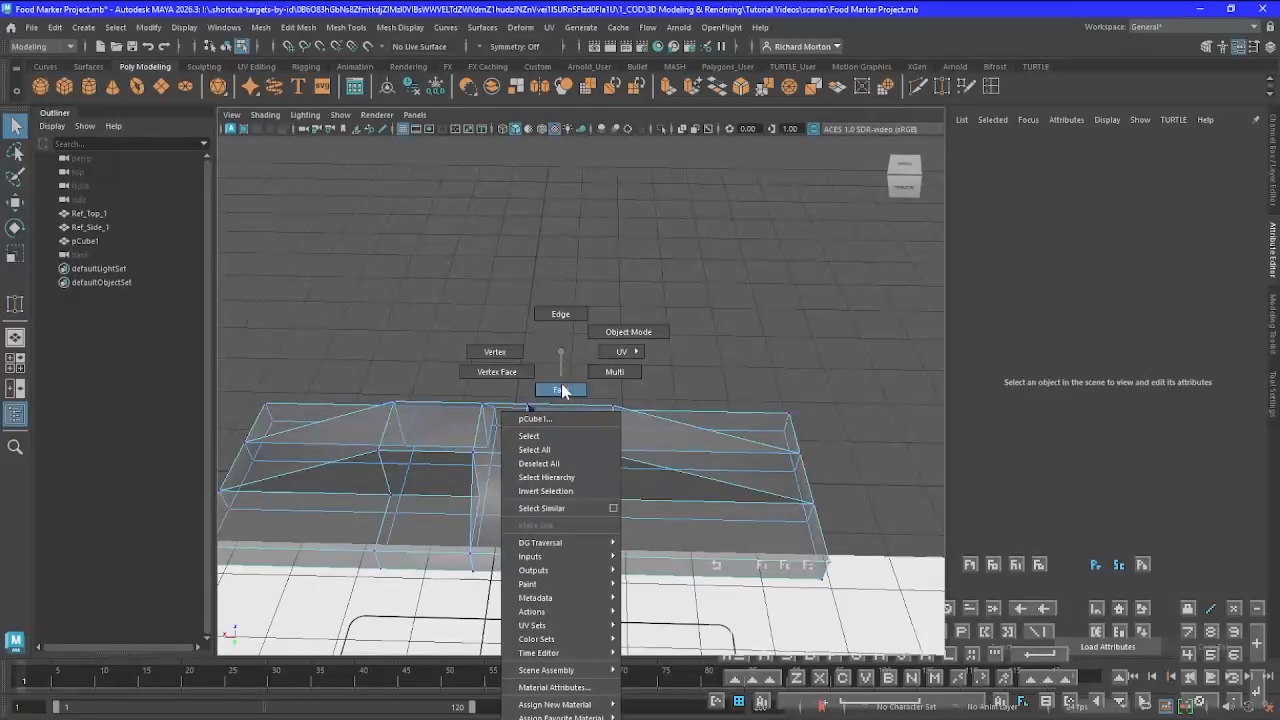
{"action": "left_click", "coordinate": [561, 390]}
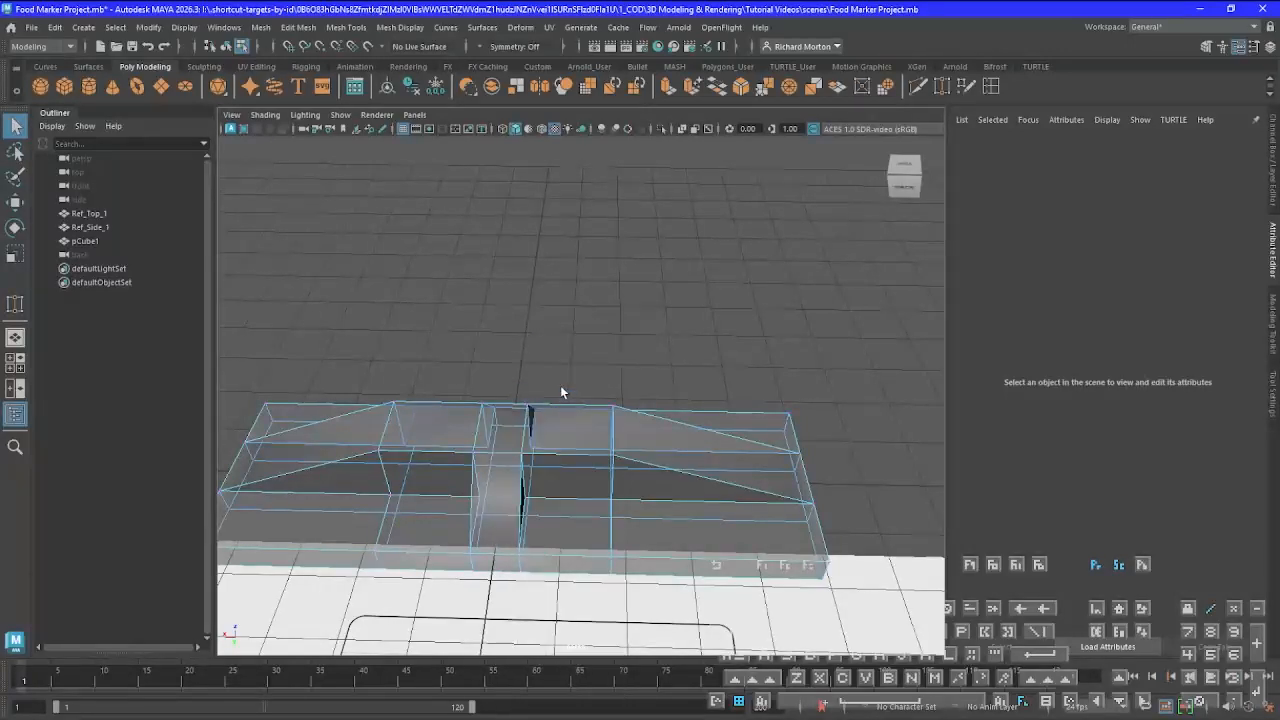
{"action": "left_click", "coordinate": [575, 447]}
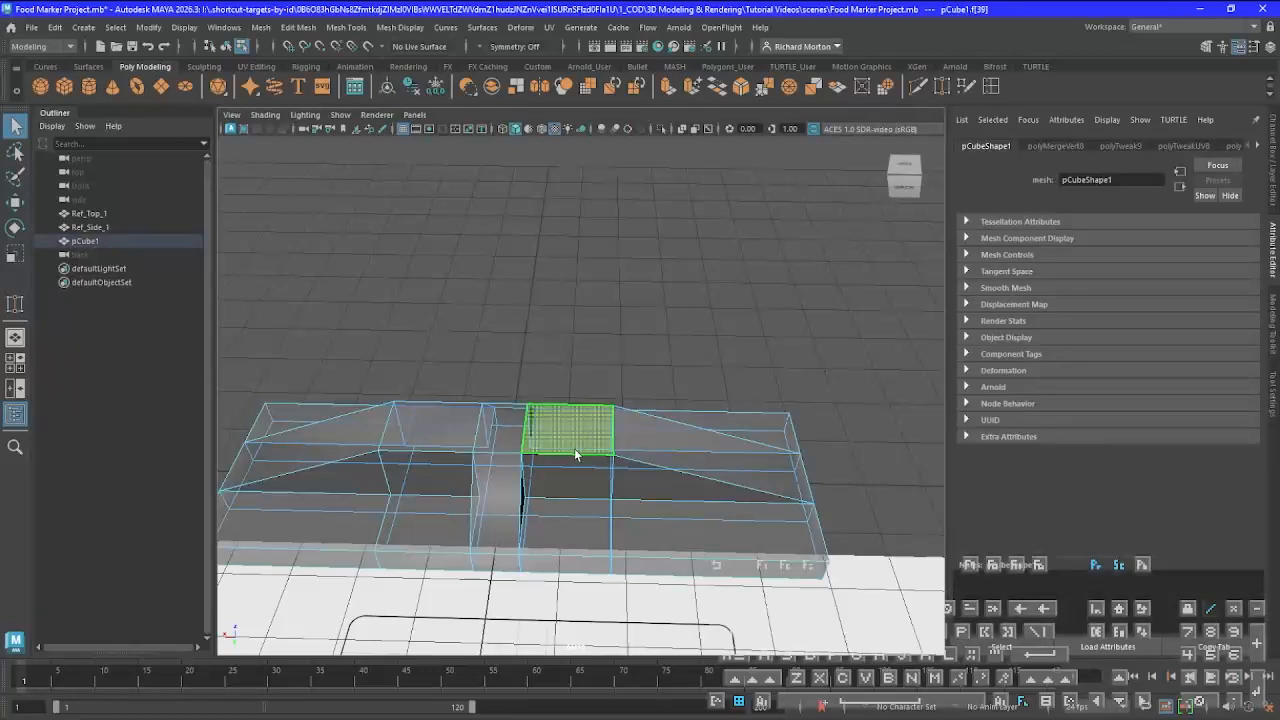
{"action": "left_click", "coordinate": [508, 436], "text": "shift"}
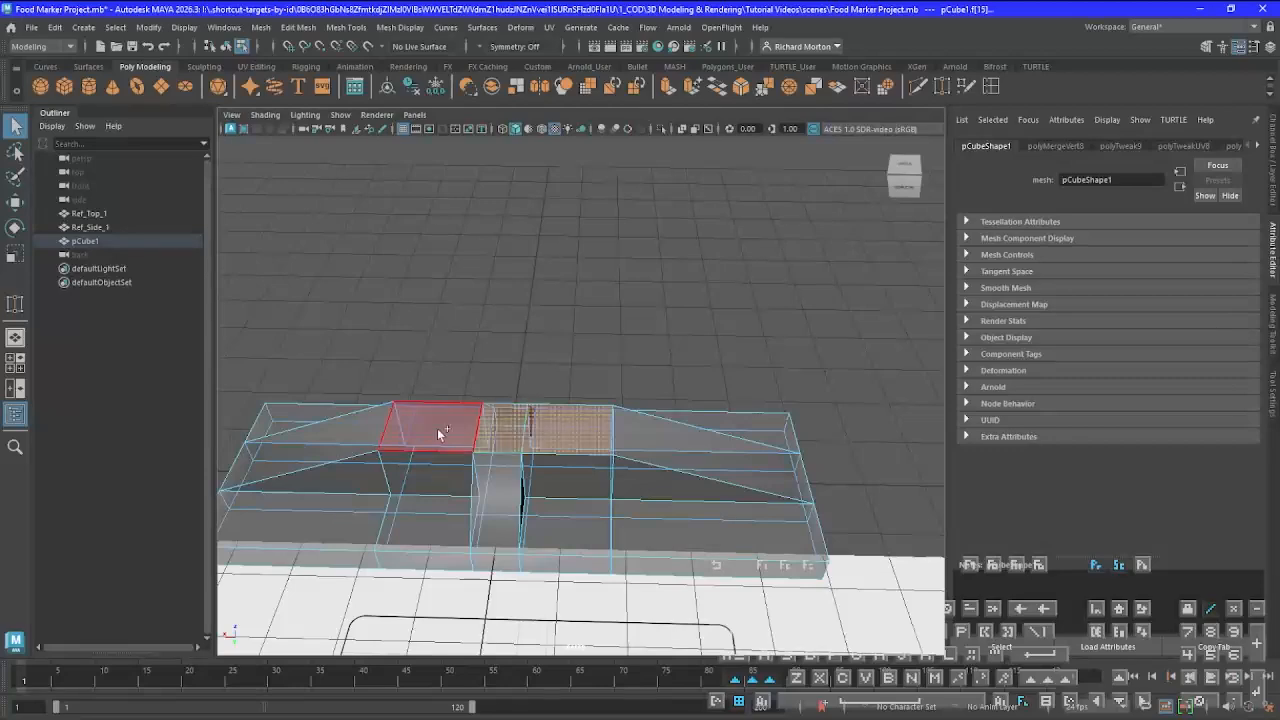
{"action": "left_click", "coordinate": [437, 428], "text": "shift"}
In the back view, extrude the selected top faces upward by about 1.08 in Local Translate Z to the upper block's top edge
{"action": "left_click_drag", "start_coordinate": [648, 615], "coordinate": [830, 556], "text": "alt"}
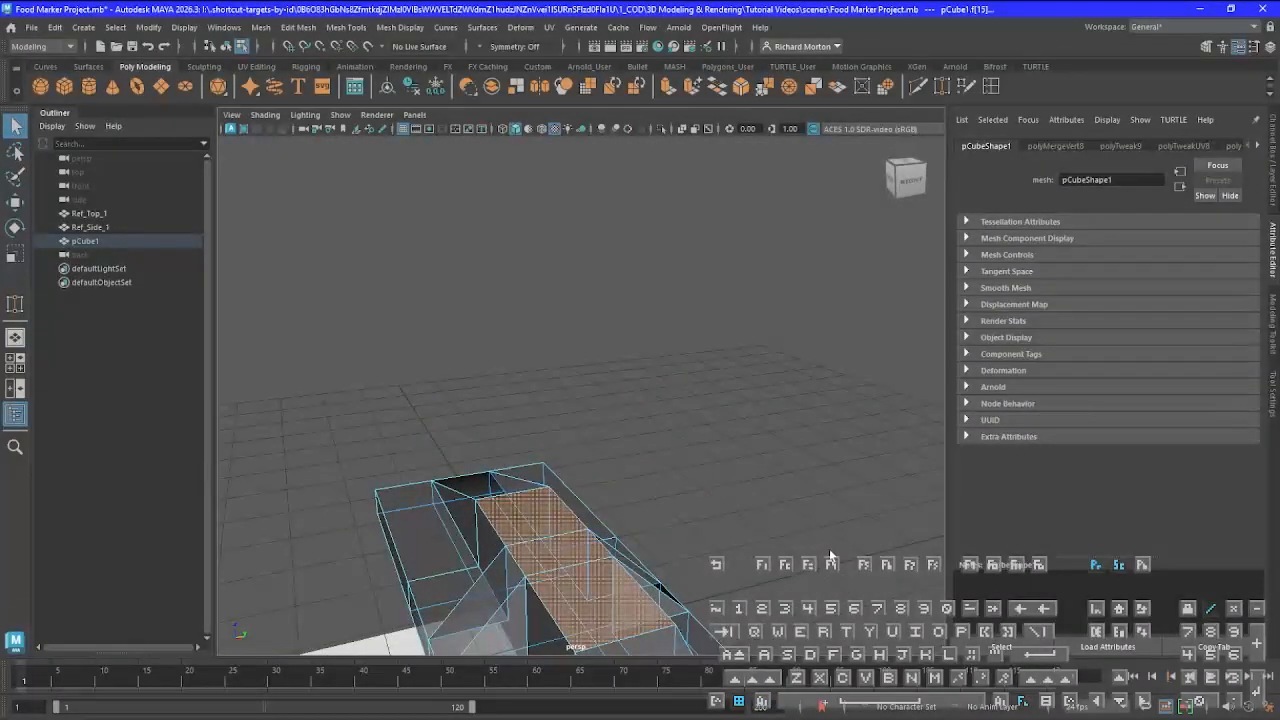
{"action": "key", "text": "f"}
{"action": "scroll", "coordinate": [538, 556], "scroll_direction": "down", "scroll_amount": 3}
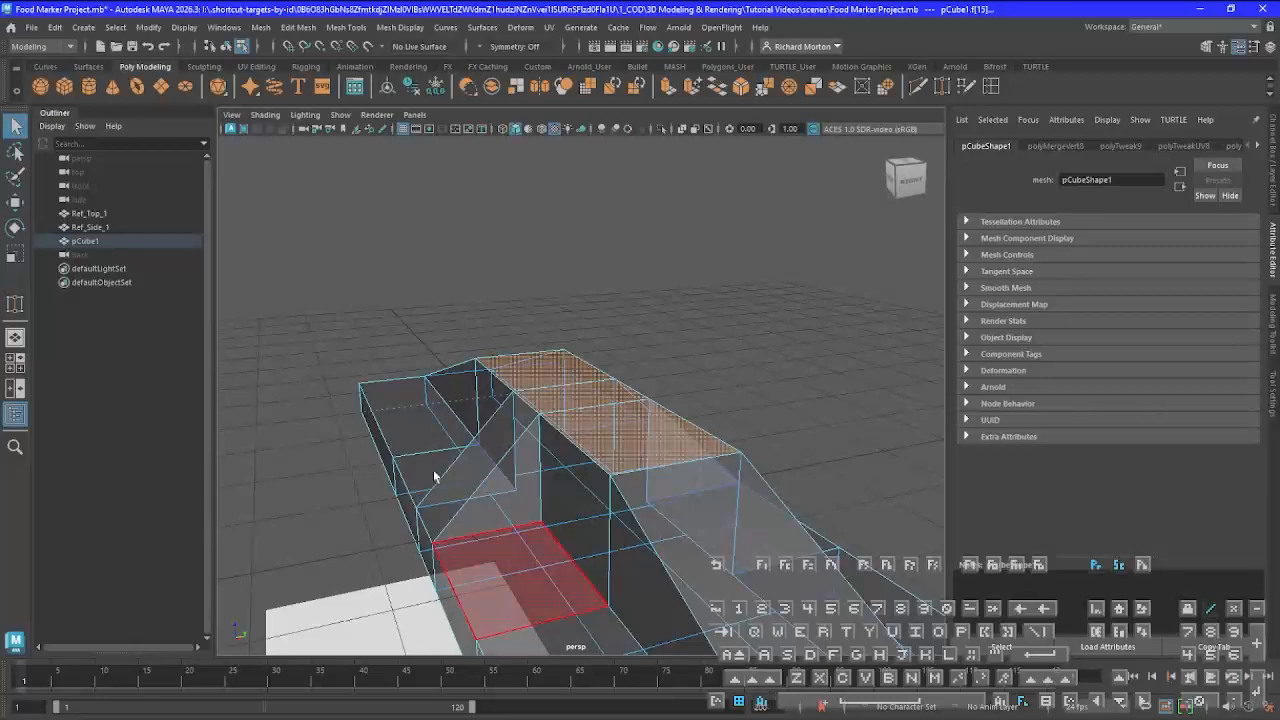
{"action": "left_click_drag", "start_coordinate": [434, 477], "coordinate": [849, 471], "text": "alt"}
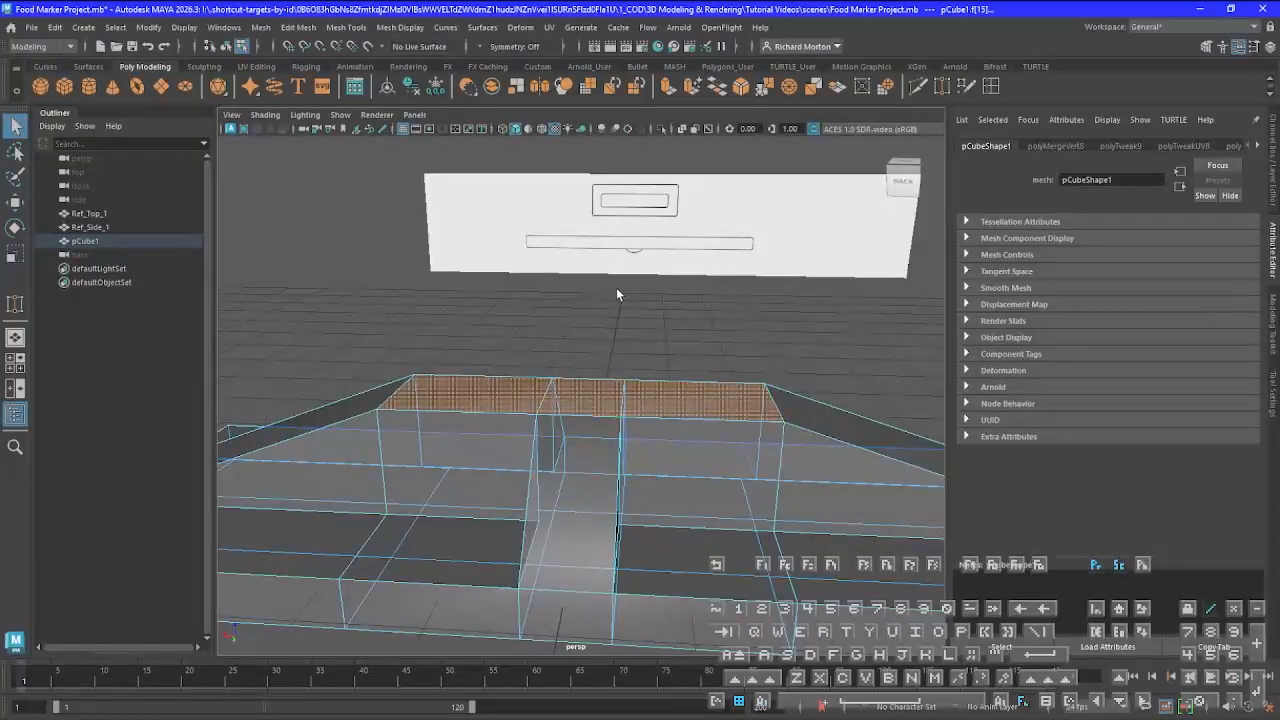
{"action": "key", "text": "space"}
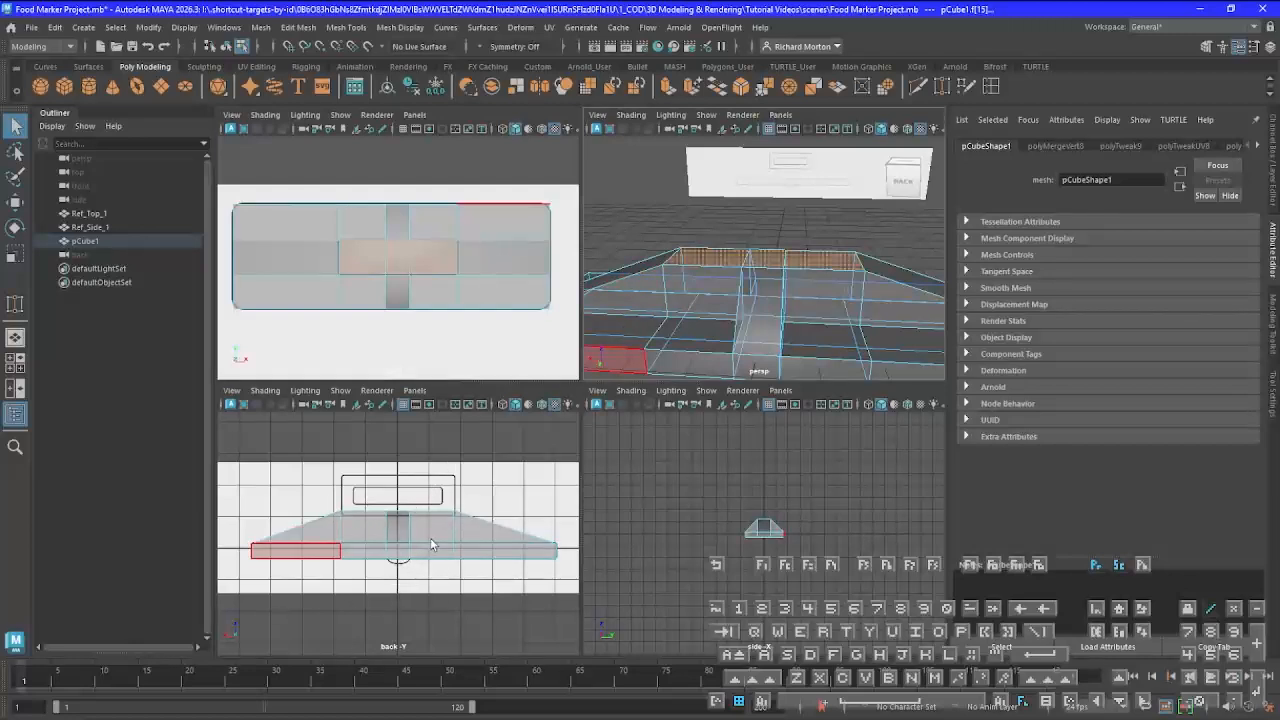
{"action": "key", "text": "space"}
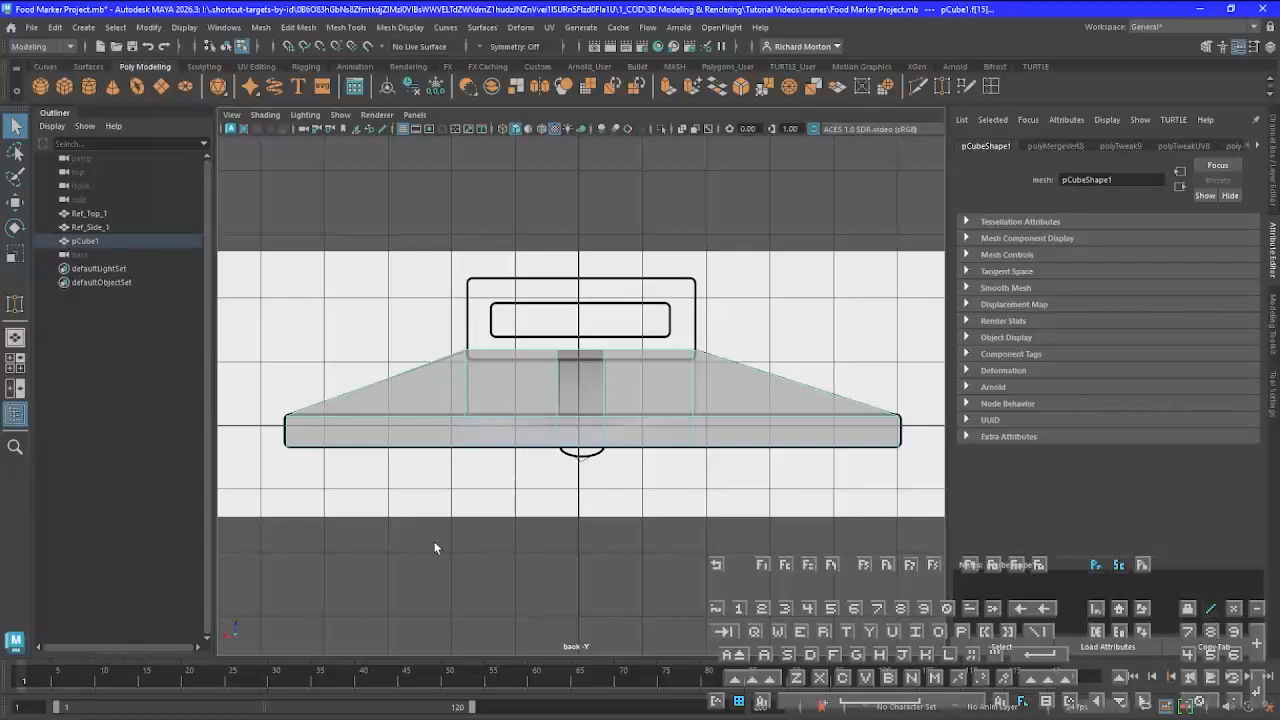
{"action": "left_click", "coordinate": [668, 86]}
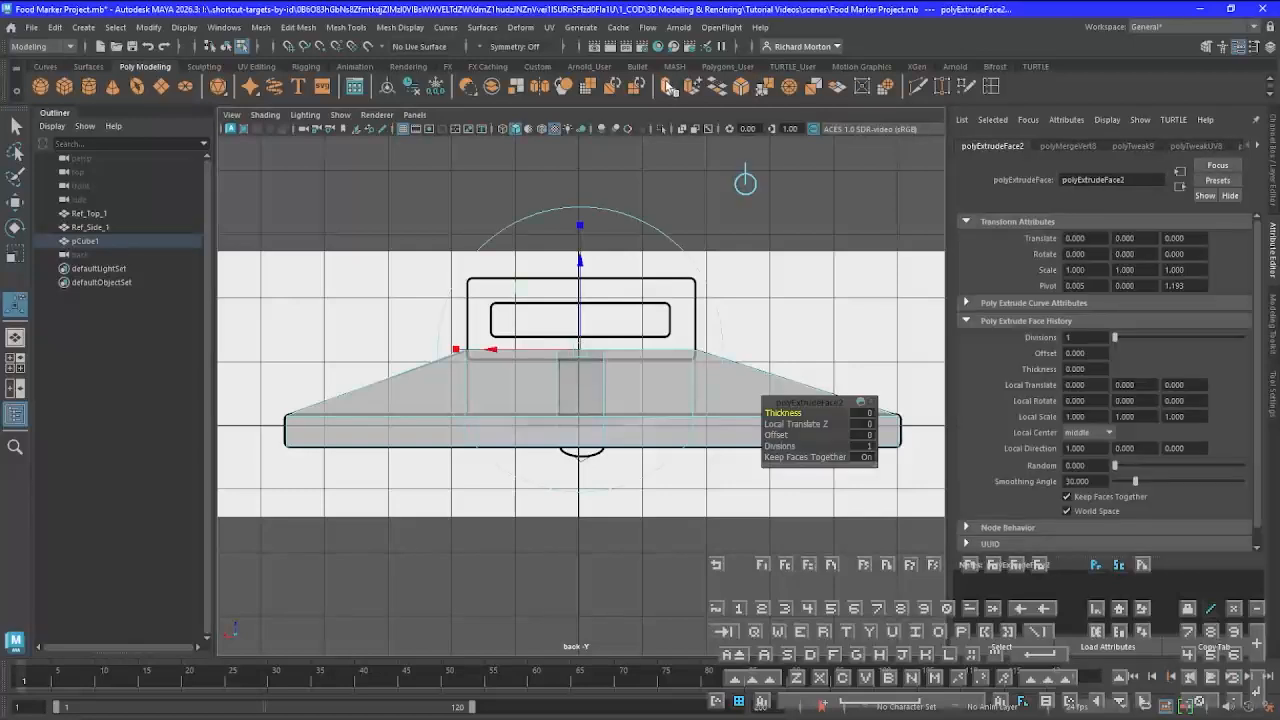
{"action": "left_click_drag", "start_coordinate": [577, 265], "coordinate": [590, 201]}
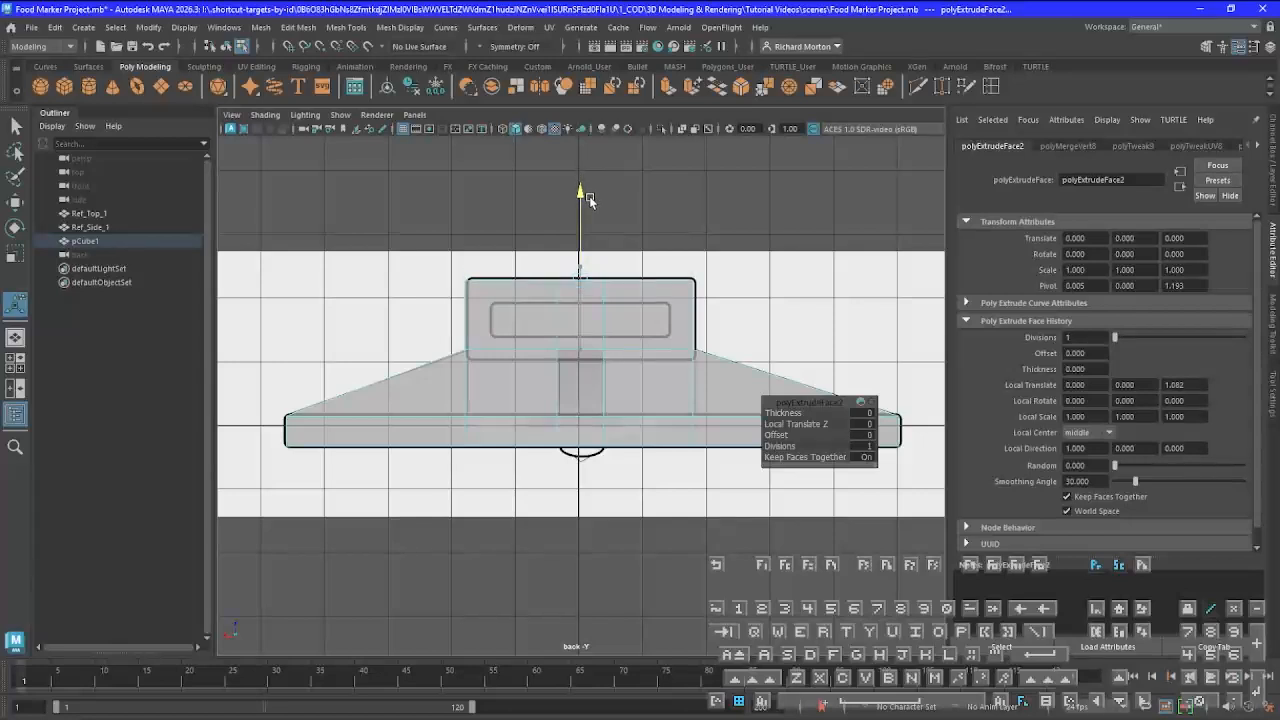
{"action": "left_click_drag", "start_coordinate": [589, 196], "coordinate": [589, 196]}
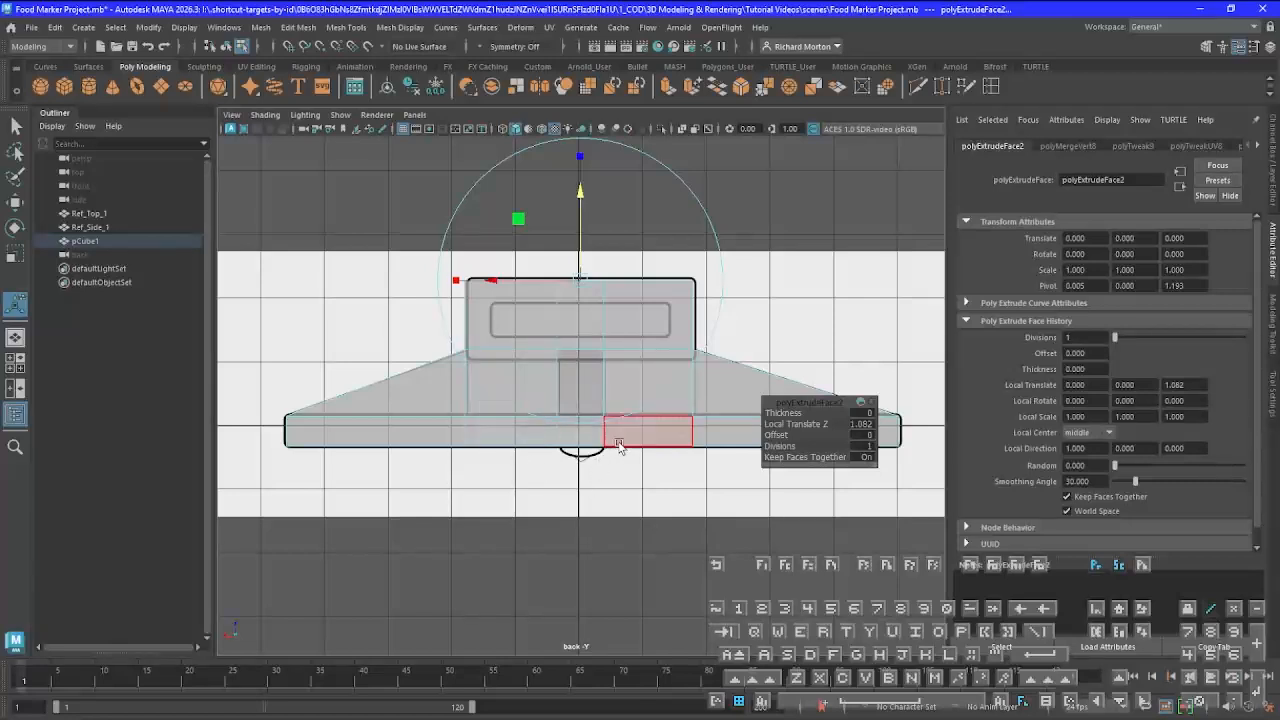
{"action": "key", "text": "q"}
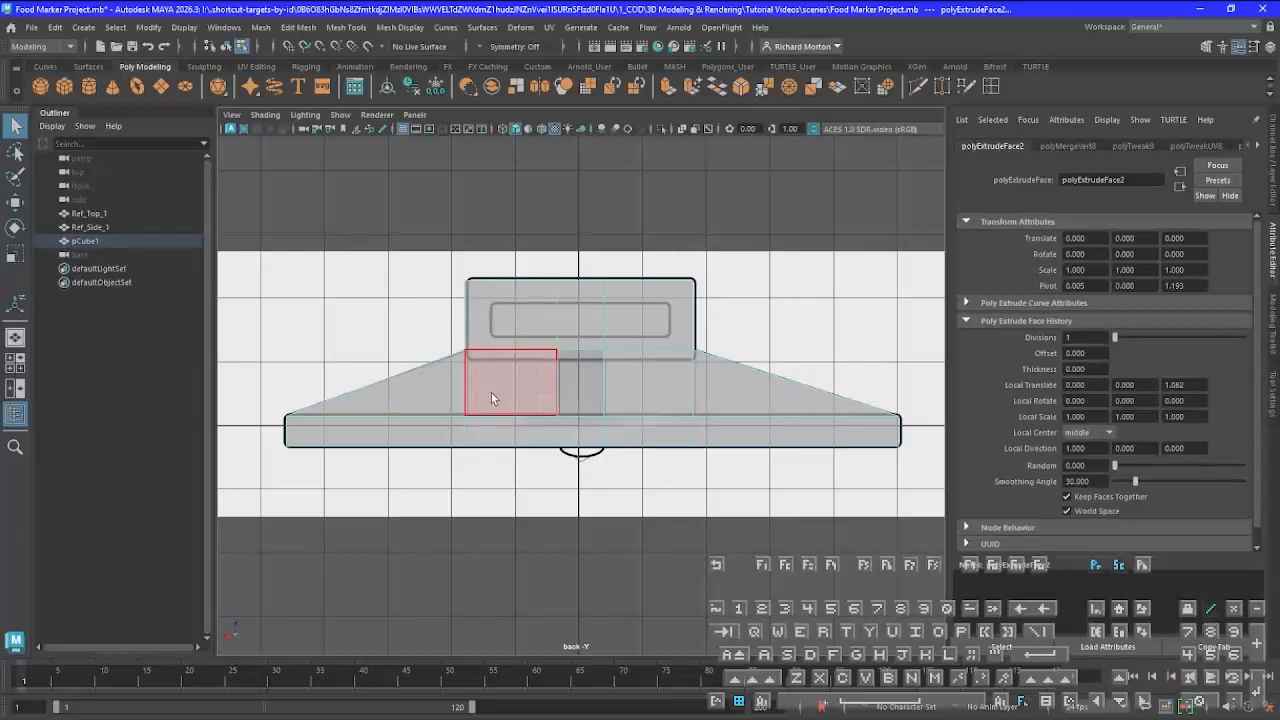
In Vertex mode, move the vertex columns under both sides of the upper block horizontally to align with the drawing's block edges
{"action": "right_click_drag", "start_coordinate": [491, 352], "coordinate": [443, 376]}
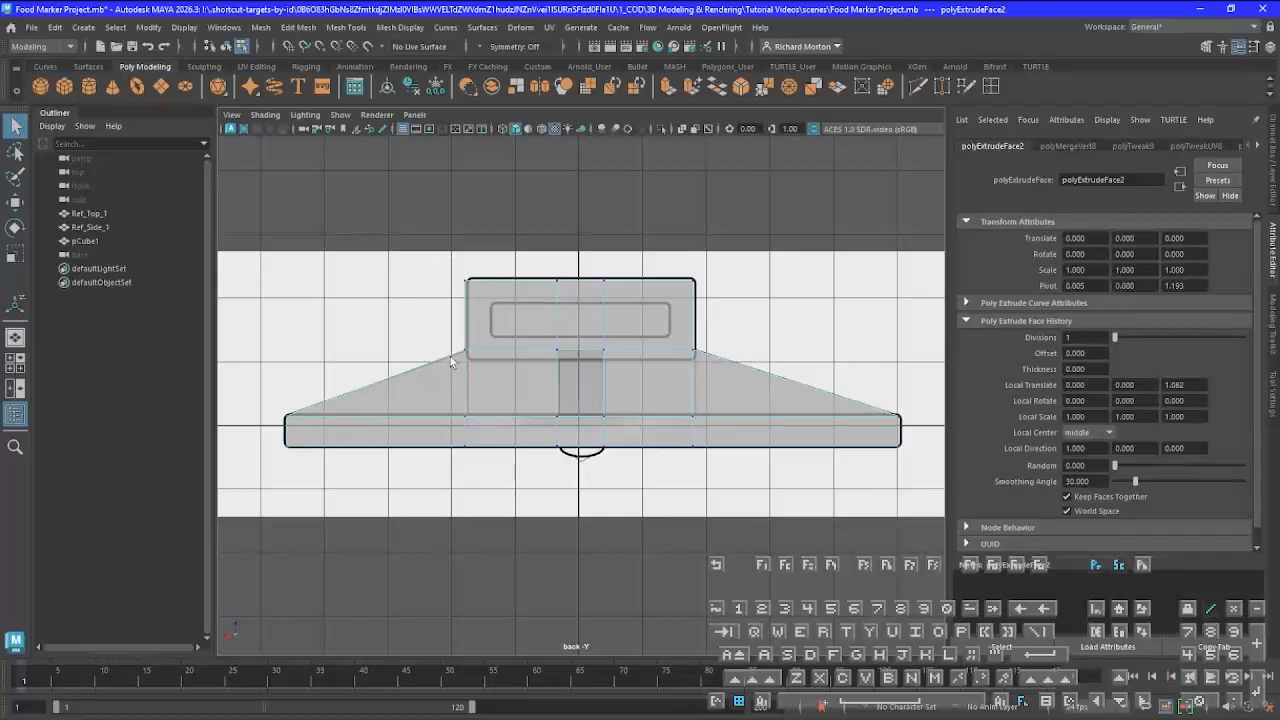
{"action": "left_click_drag", "start_coordinate": [450, 356], "coordinate": [474, 479]}
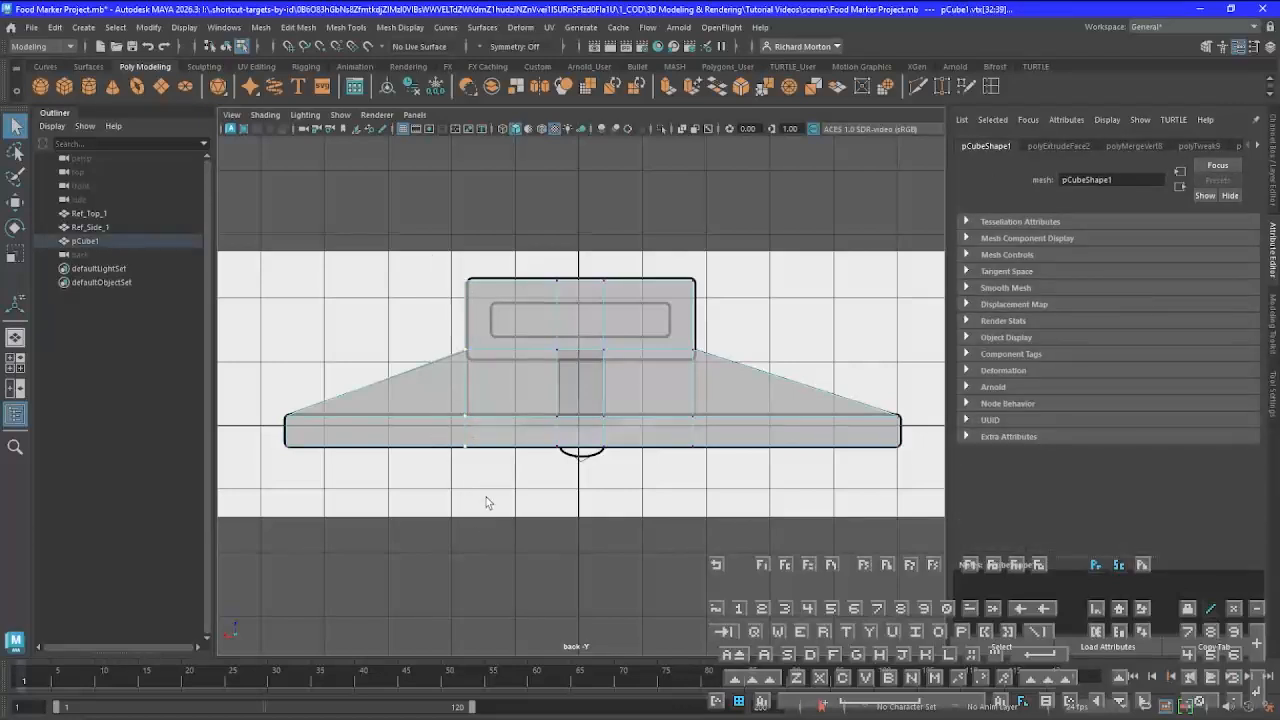
{"action": "key", "text": "w"}
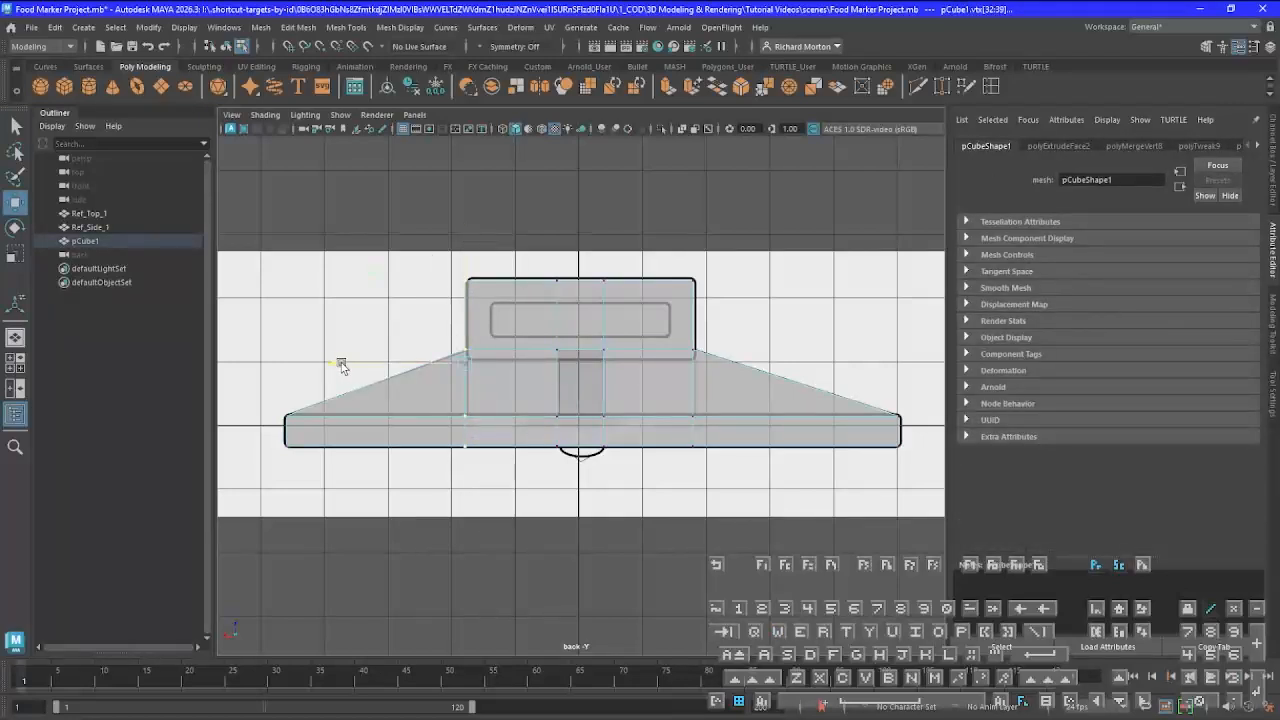
{"action": "left_click_drag", "start_coordinate": [342, 365], "coordinate": [345, 366]}
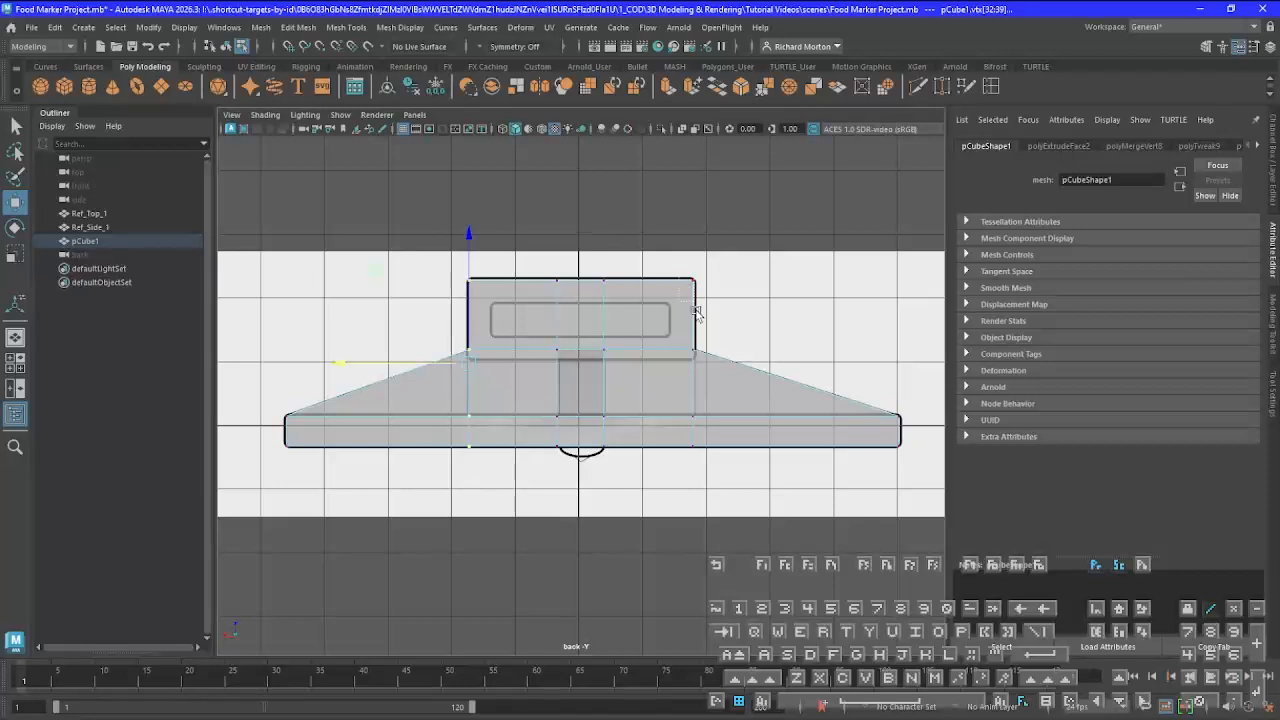
{"action": "left_click_drag", "start_coordinate": [695, 310], "coordinate": [709, 485]}
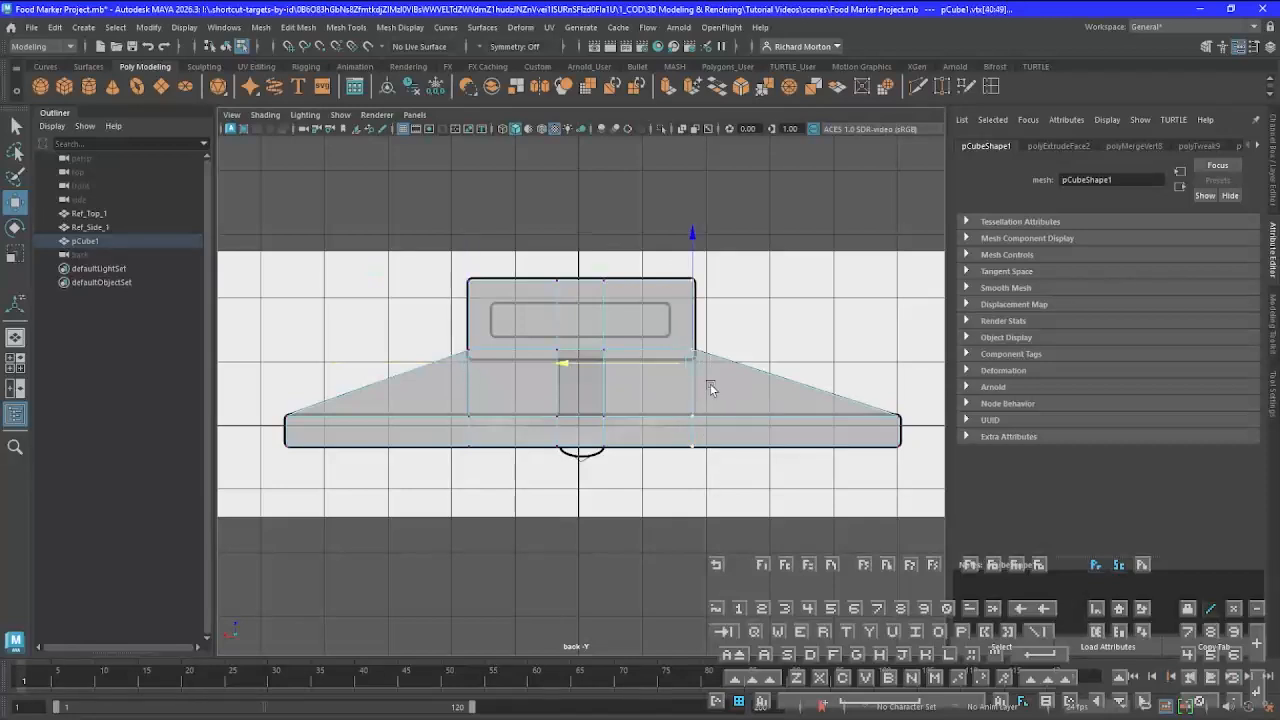
{"action": "left_click", "coordinate": [561, 362]}
Return to Object mode in the perspective view, create a polygon cube and raise it above the upper block
{"action": "key", "text": "space"}
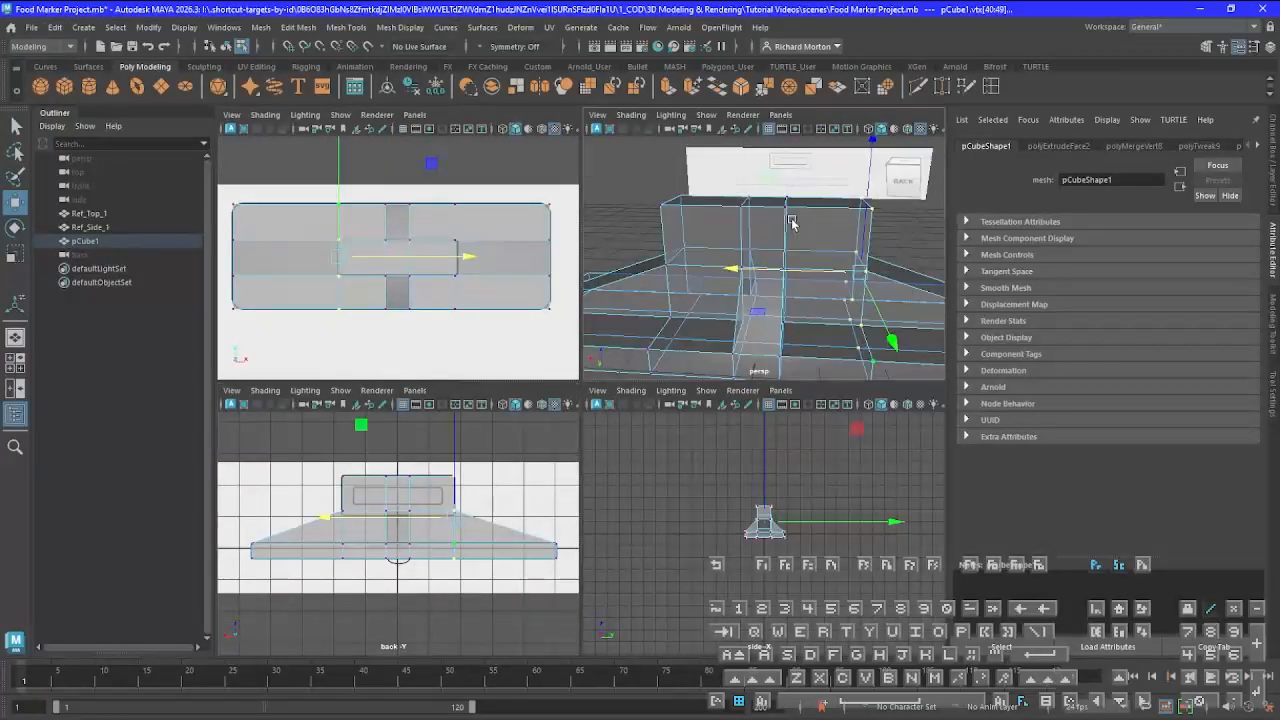
{"action": "key", "text": "space"}
{"action": "scroll", "coordinate": [638, 485], "scroll_direction": "down", "scroll_amount": 8}
{"action": "scroll", "coordinate": [644, 464], "scroll_direction": "up", "scroll_amount": 2}
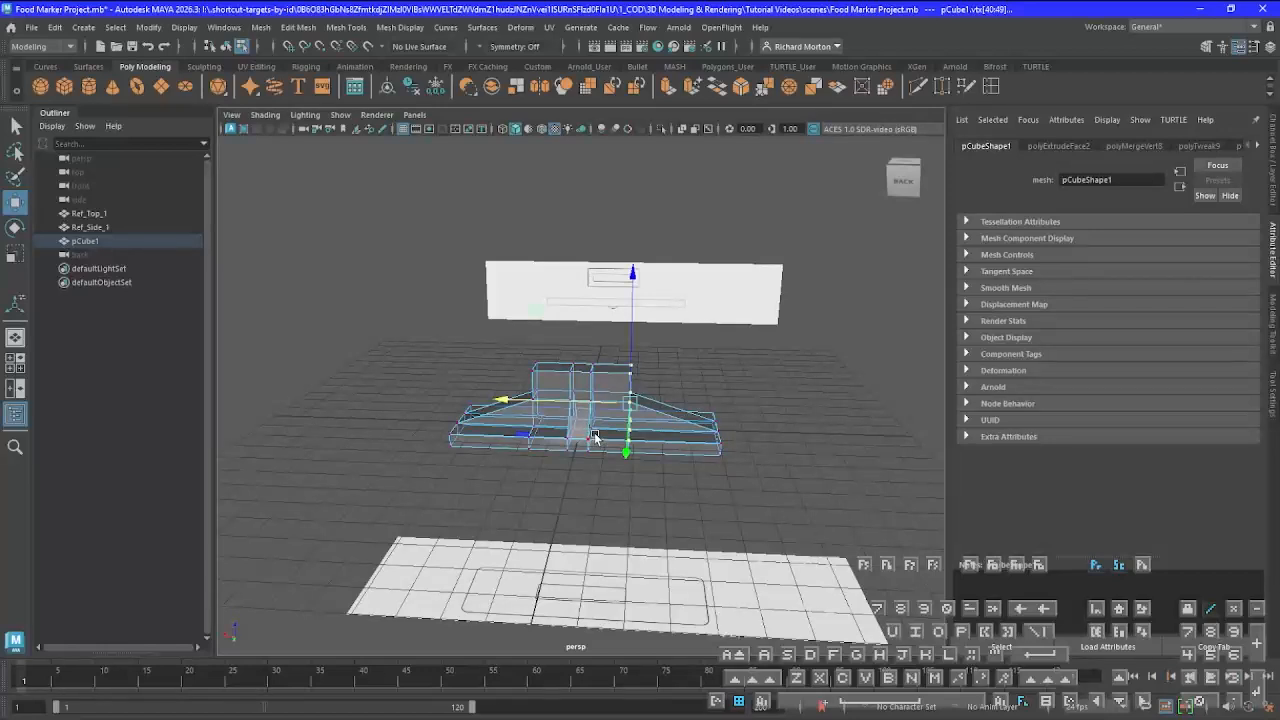
{"action": "right_click_drag", "start_coordinate": [596, 441], "coordinate": [663, 332]}
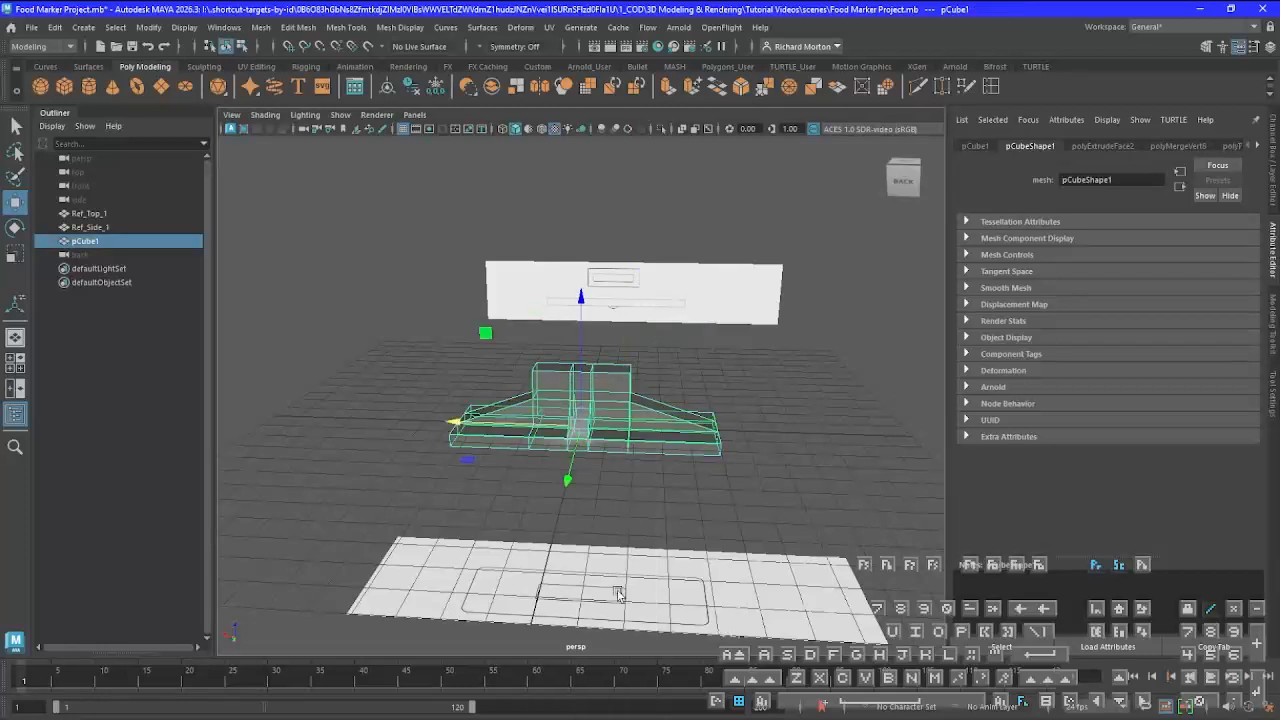
{"action": "left_click", "coordinate": [72, 86]}
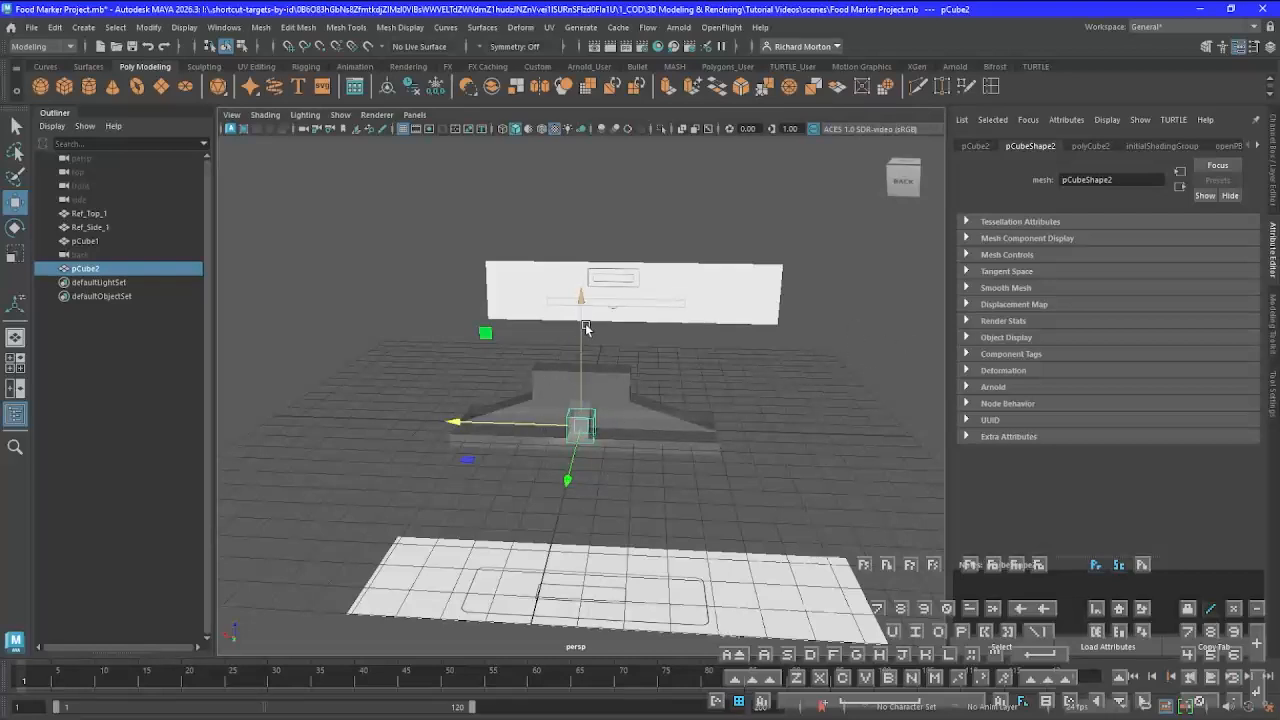
{"action": "left_click_drag", "start_coordinate": [581, 300], "coordinate": [588, 228]}
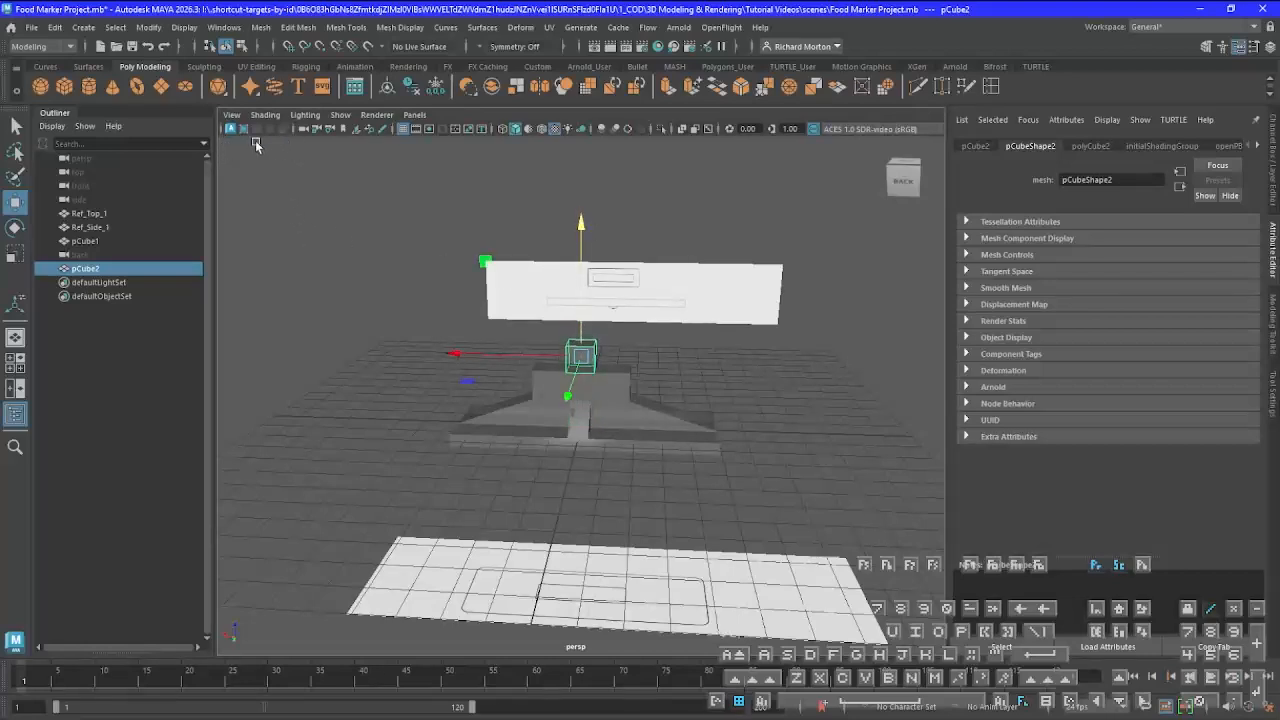
Hide the grid and shift the new cube along Y over the upper block
{"action": "left_click", "coordinate": [414, 129]}
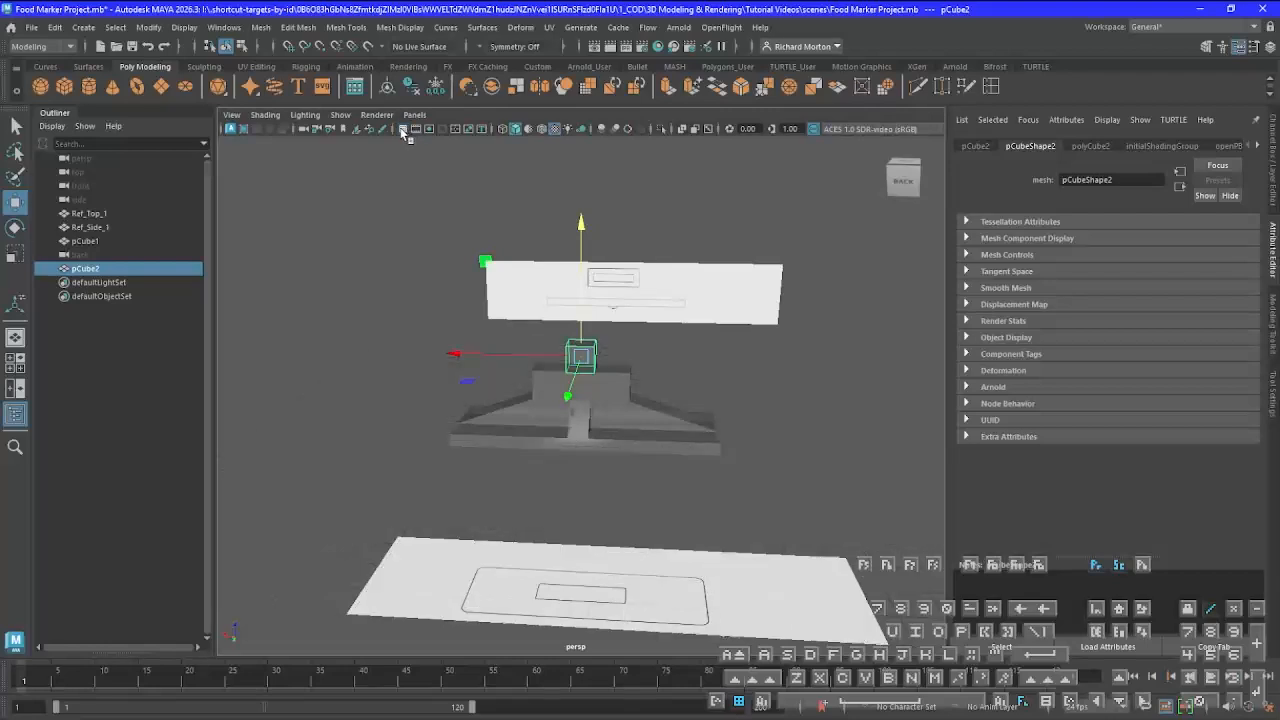
{"action": "left_click_drag", "start_coordinate": [657, 474], "coordinate": [473, 500], "text": "alt"}
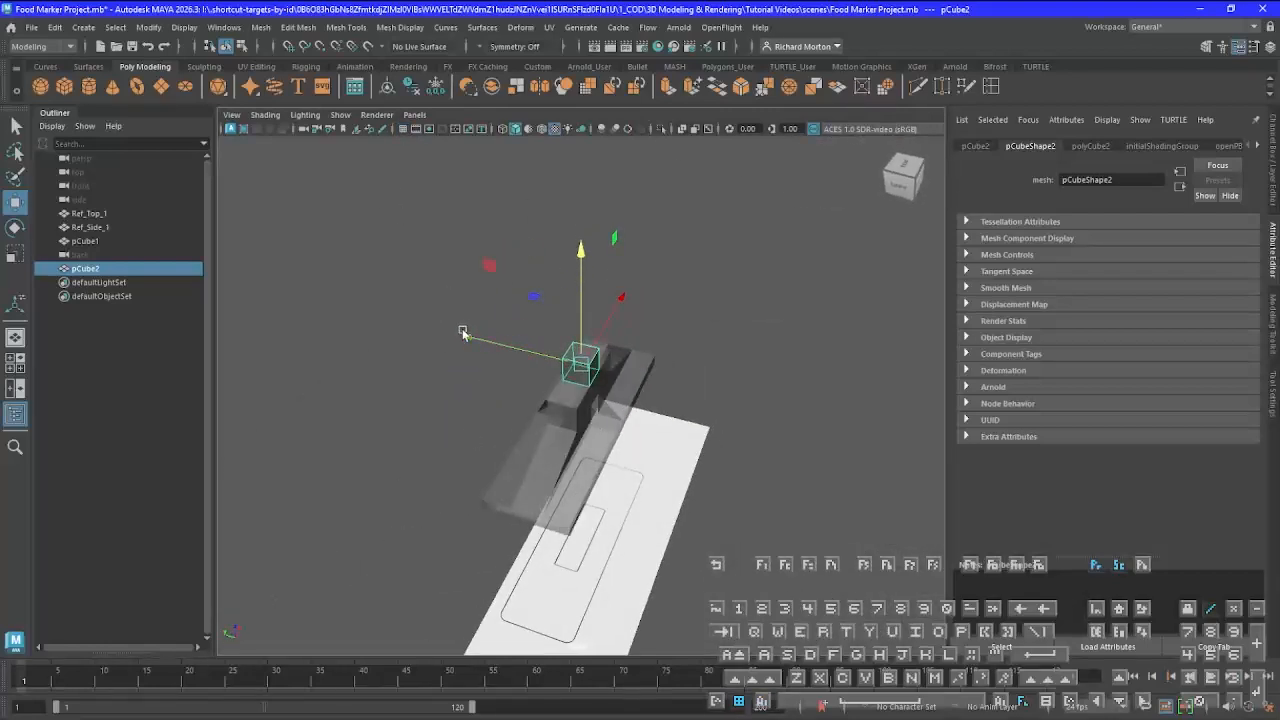
{"action": "left_click_drag", "start_coordinate": [465, 336], "coordinate": [597, 426]}
{"action": "scroll", "coordinate": [592, 424], "scroll_direction": "up", "scroll_amount": 5}
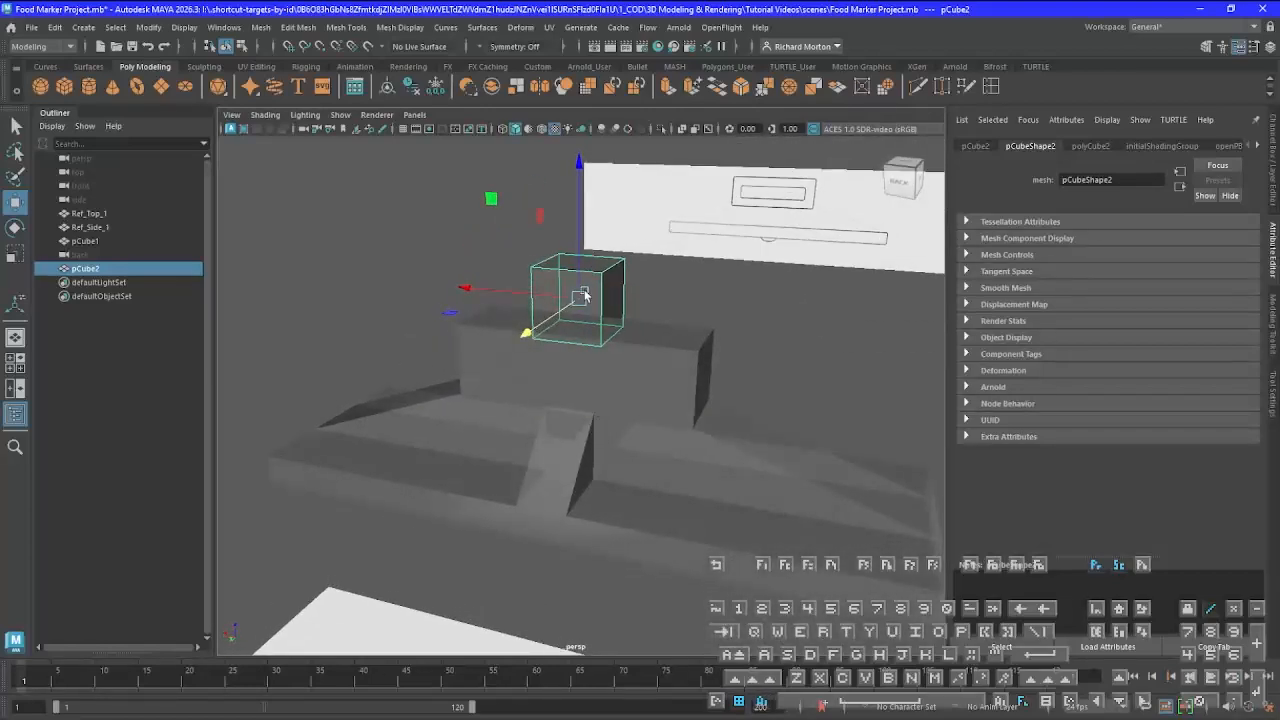
Lower the second cube along Z into the upper block until it sits centered on the inner slot outline in the back view
{"action": "left_click_drag", "start_coordinate": [587, 293], "coordinate": [596, 276], "text": "alt"}
{"action": "left_click_drag", "start_coordinate": [576, 170], "coordinate": [577, 159]}
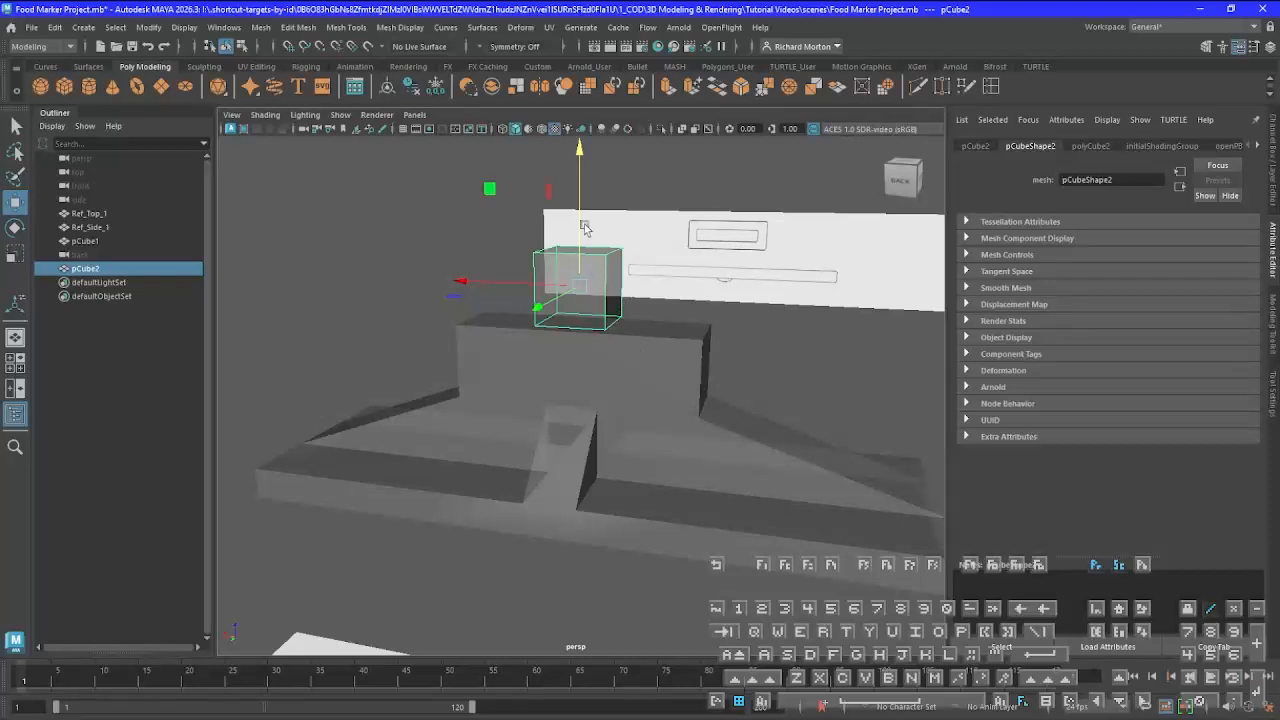
{"action": "left_click_drag", "start_coordinate": [579, 152], "coordinate": [594, 219]}
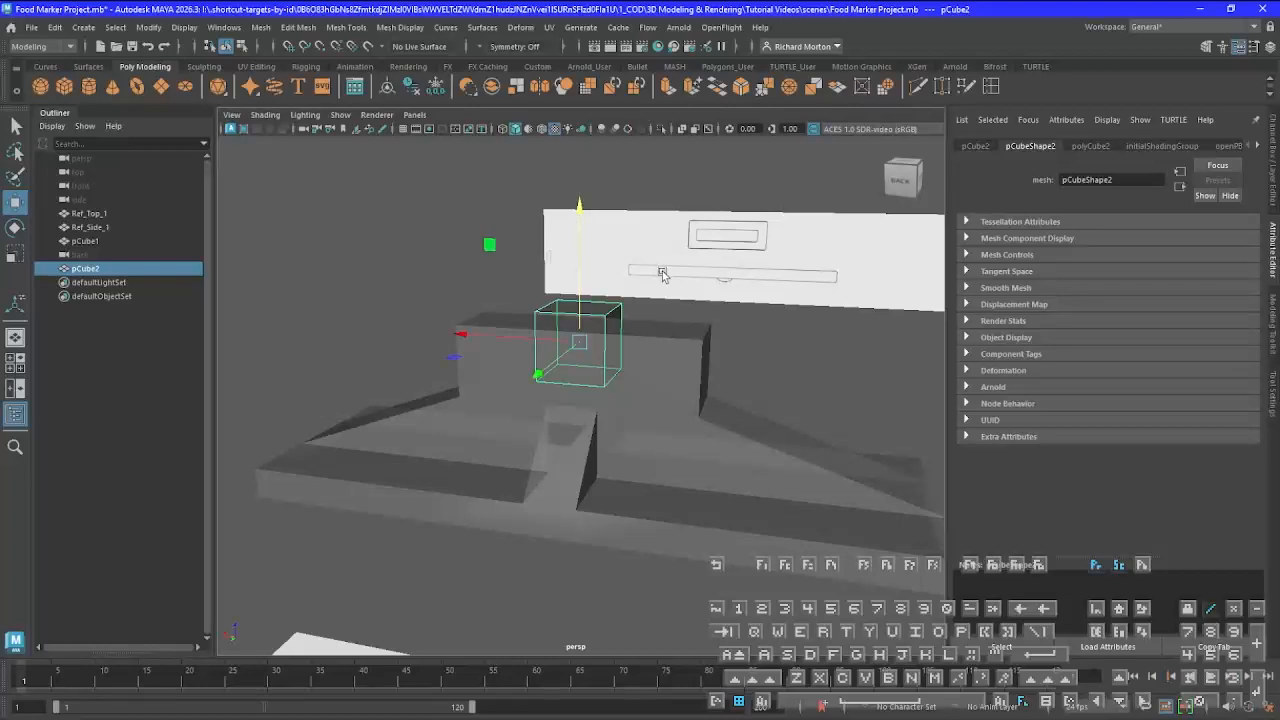
{"action": "key", "text": "space"}
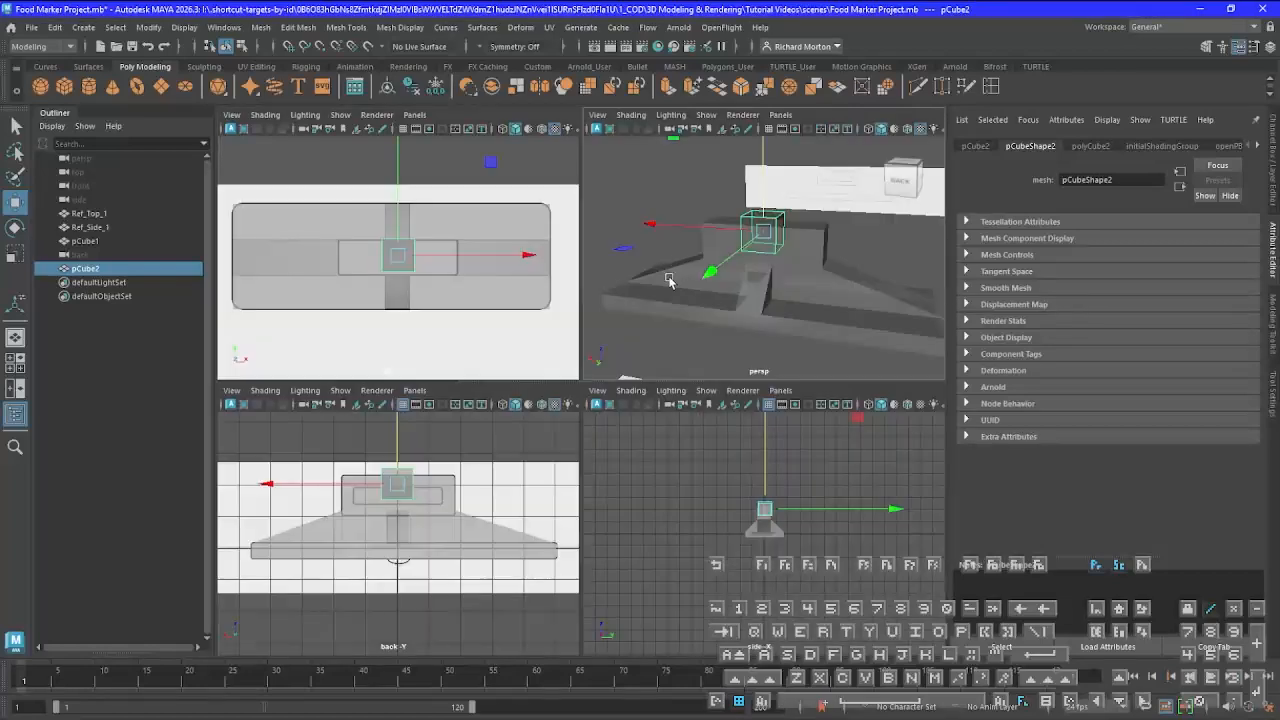
{"action": "key", "text": "space"}
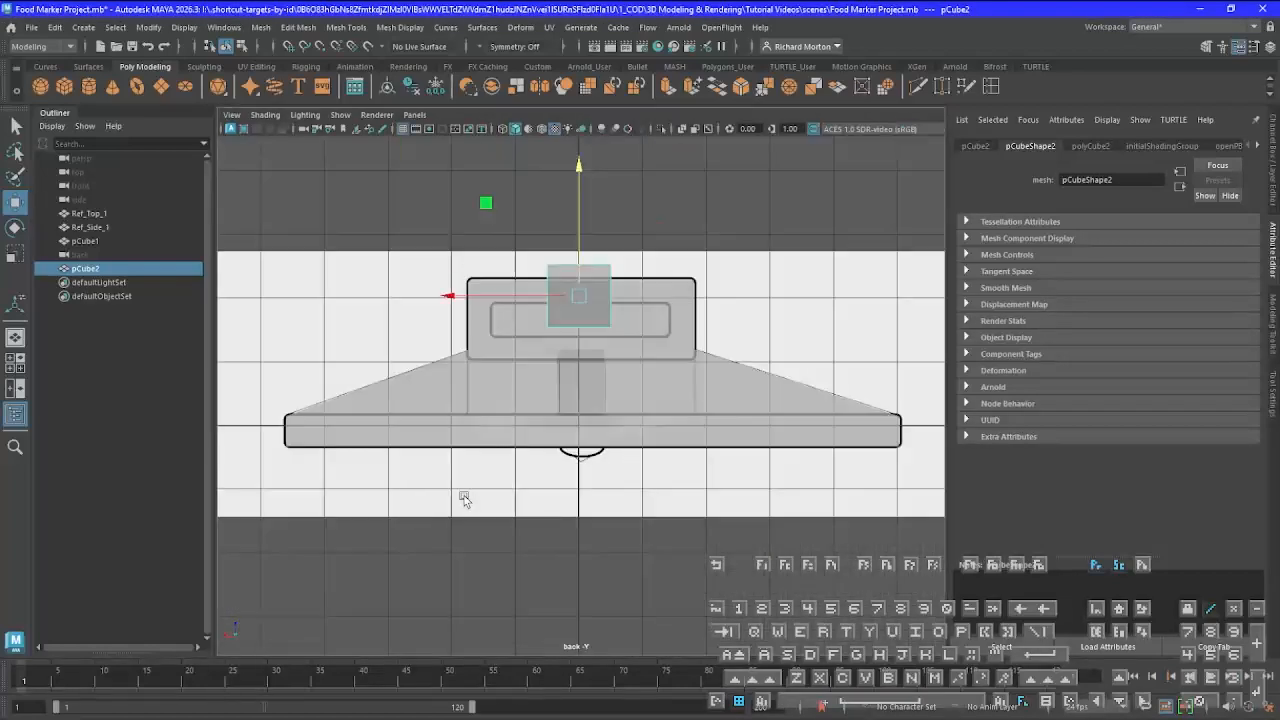
{"action": "scroll", "coordinate": [706, 307], "scroll_direction": "up", "scroll_amount": 2}
{"action": "scroll", "coordinate": [706, 307], "scroll_direction": "down", "scroll_amount": 4}
{"action": "scroll", "coordinate": [706, 307], "scroll_direction": "up", "scroll_amount": 2}
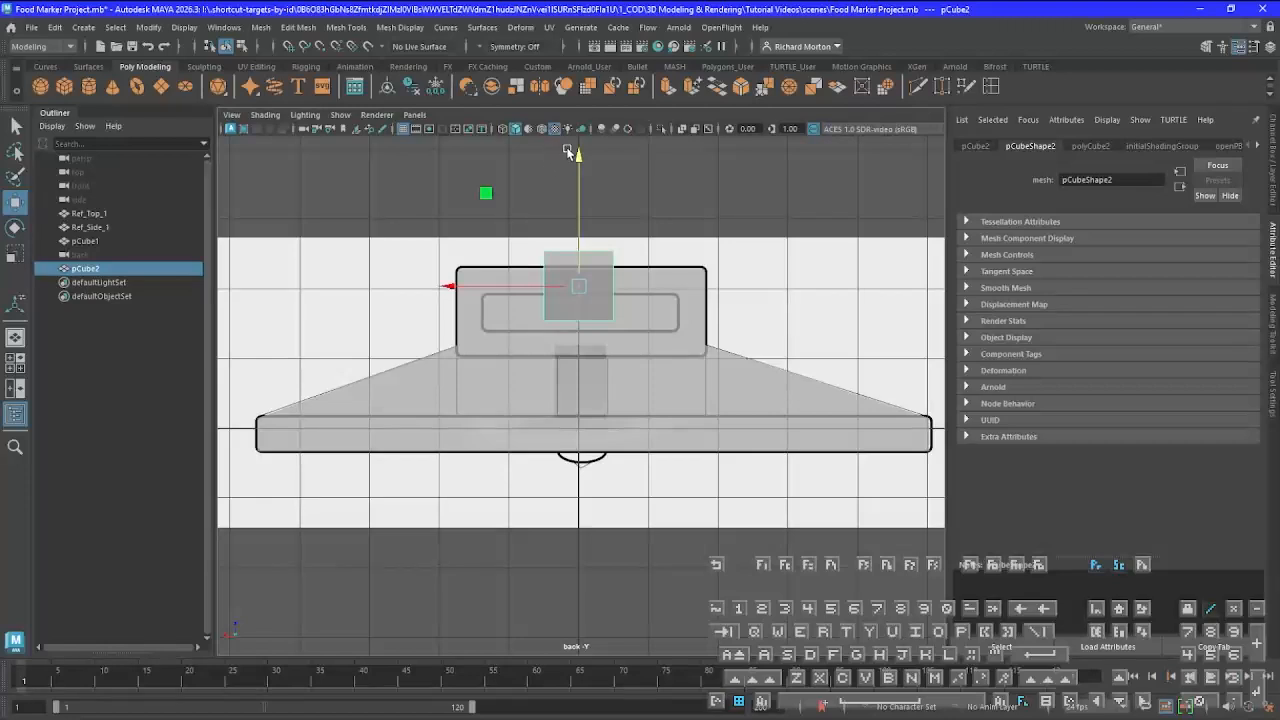
{"action": "left_click_drag", "start_coordinate": [582, 160], "coordinate": [586, 178]}
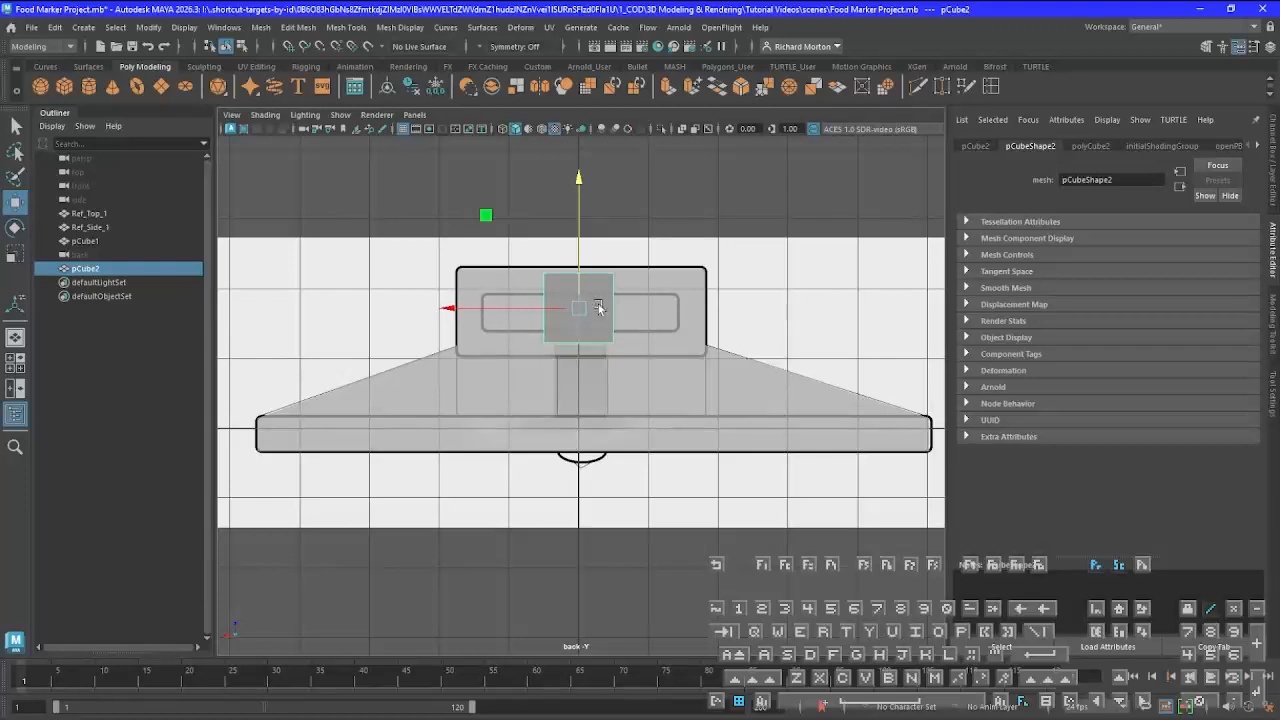
In the perspective view, scale the second cube along Y so it extends well past both sides of the upper block
{"action": "key", "text": "space"}
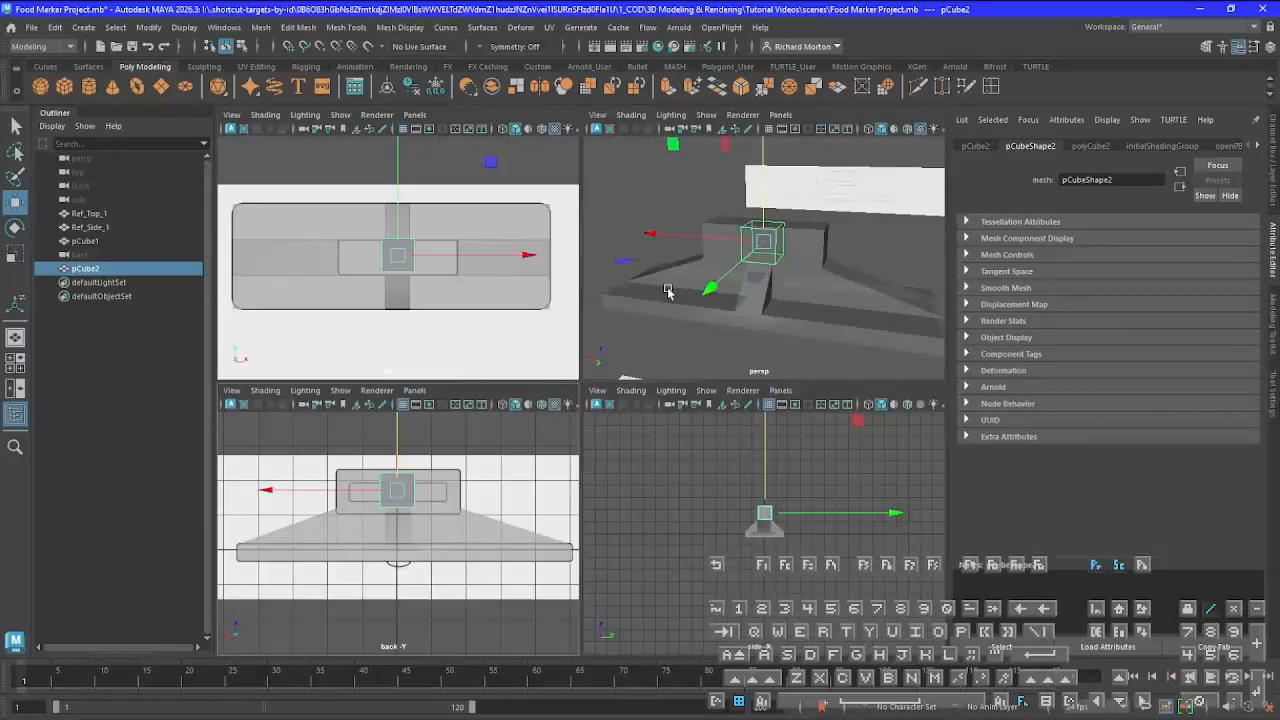
{"action": "key", "text": "space"}
{"action": "left_click_drag", "start_coordinate": [677, 356], "coordinate": [576, 378], "text": "alt"}
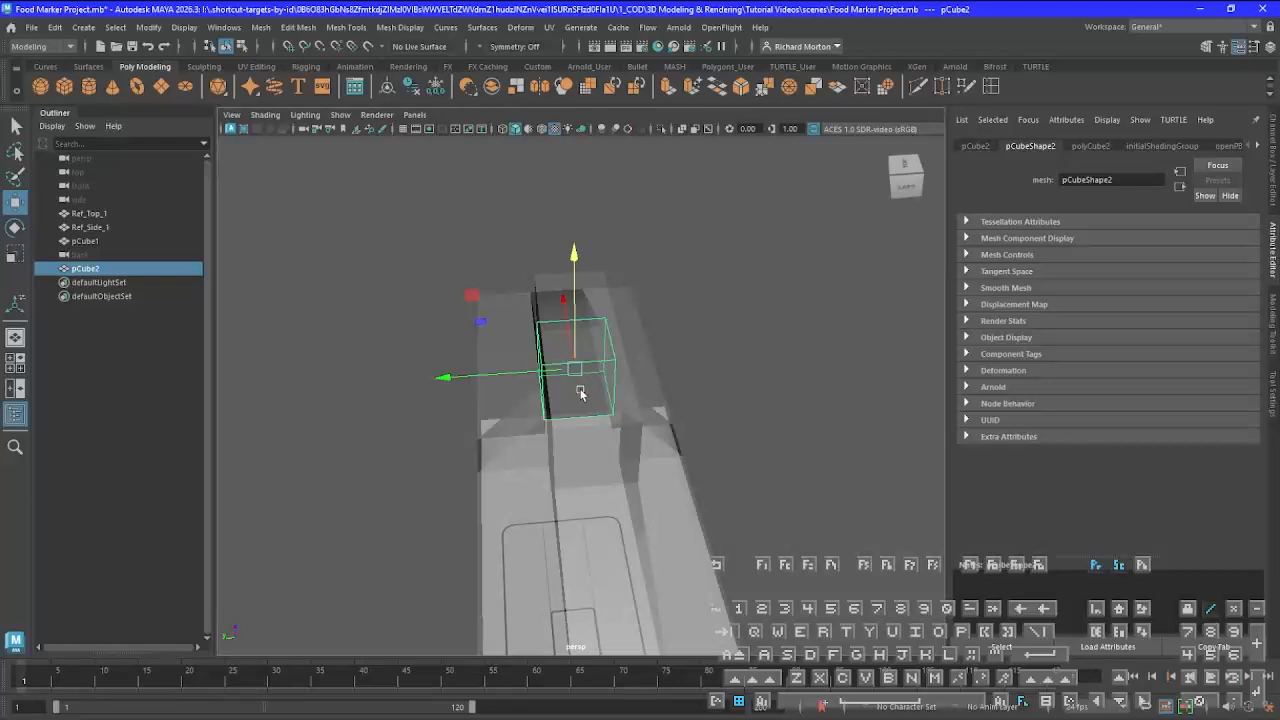
{"action": "key", "text": "r"}
{"action": "left_click_drag", "start_coordinate": [458, 377], "coordinate": [136, 428]}
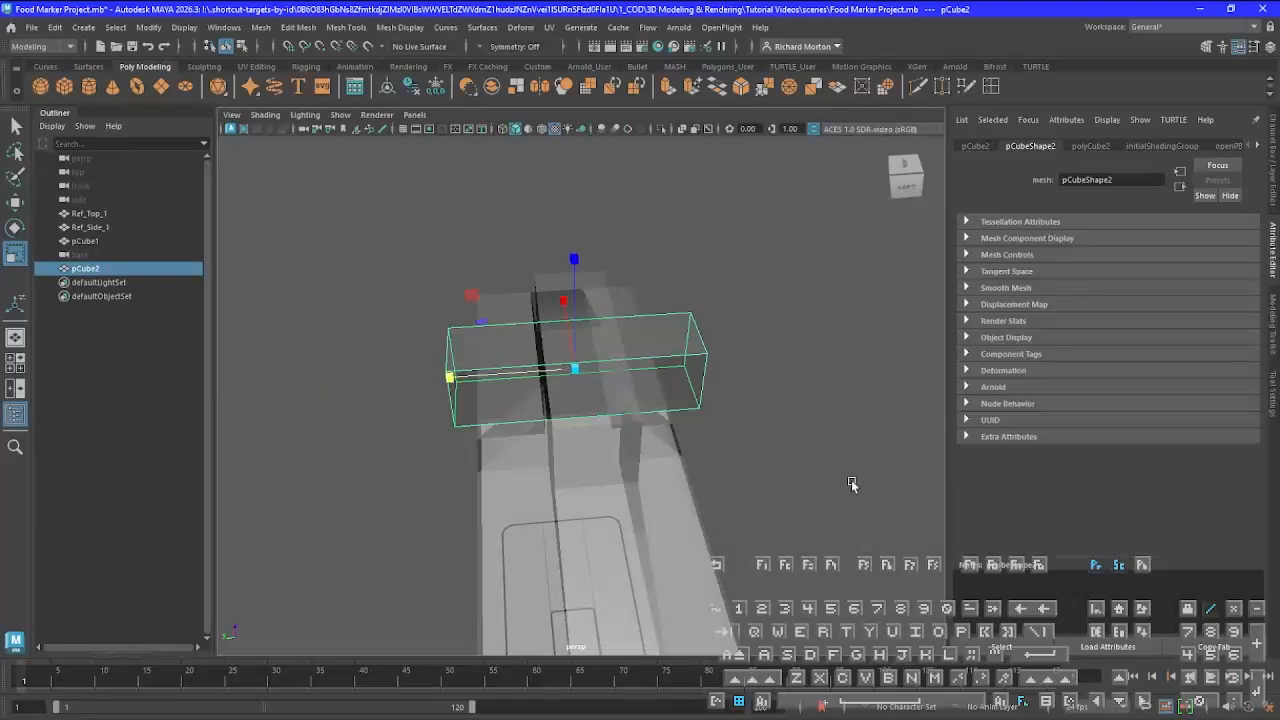
In the back view, move the second cube's side vertices horizontally to align with both ends of the inner slot outline
{"action": "left_click_drag", "start_coordinate": [661, 513], "coordinate": [753, 481], "text": "alt"}
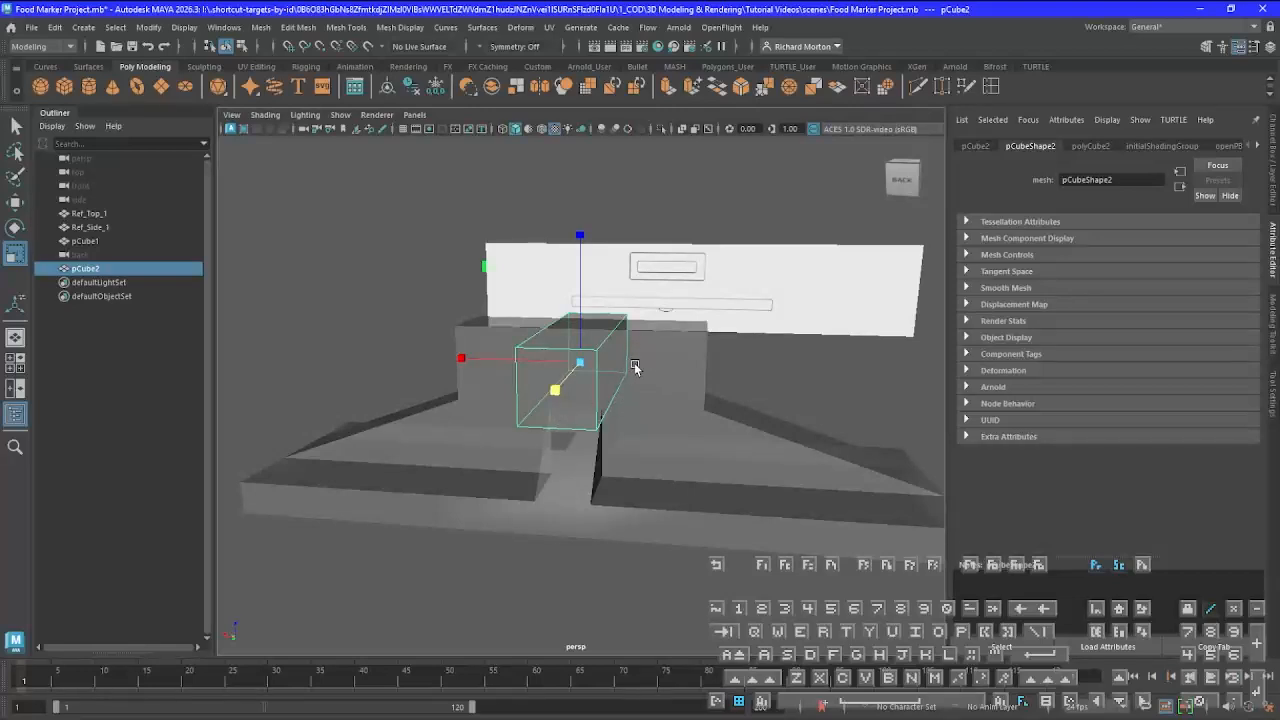
{"action": "key", "text": "space"}
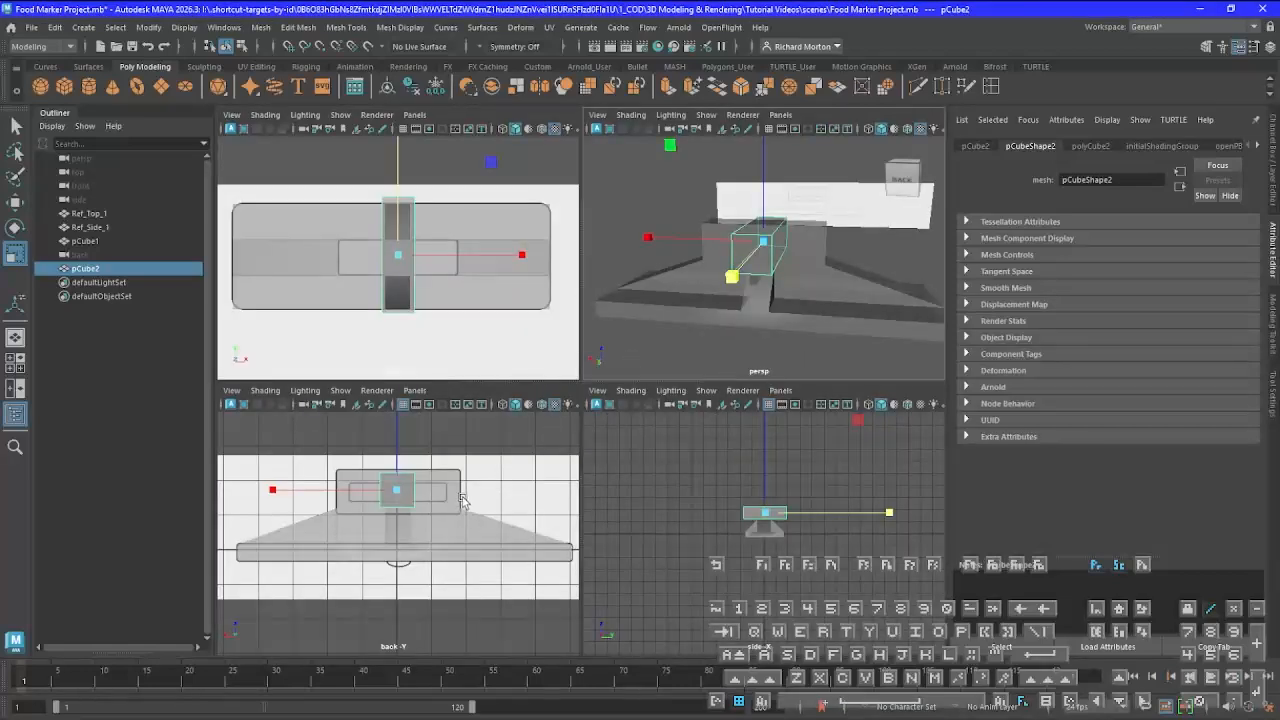
{"action": "key", "text": "space"}
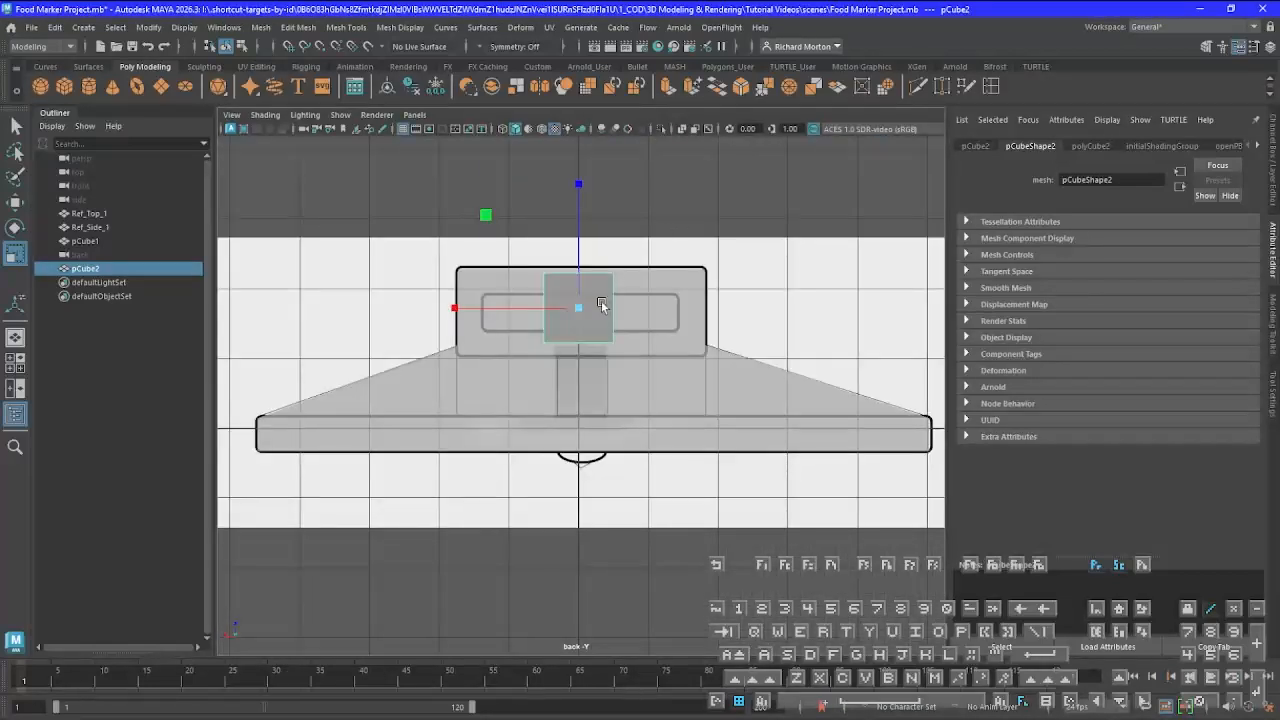
{"action": "right_click_drag", "start_coordinate": [601, 305], "coordinate": [548, 302]}
{"action": "left_click_drag", "start_coordinate": [602, 258], "coordinate": [633, 365]}
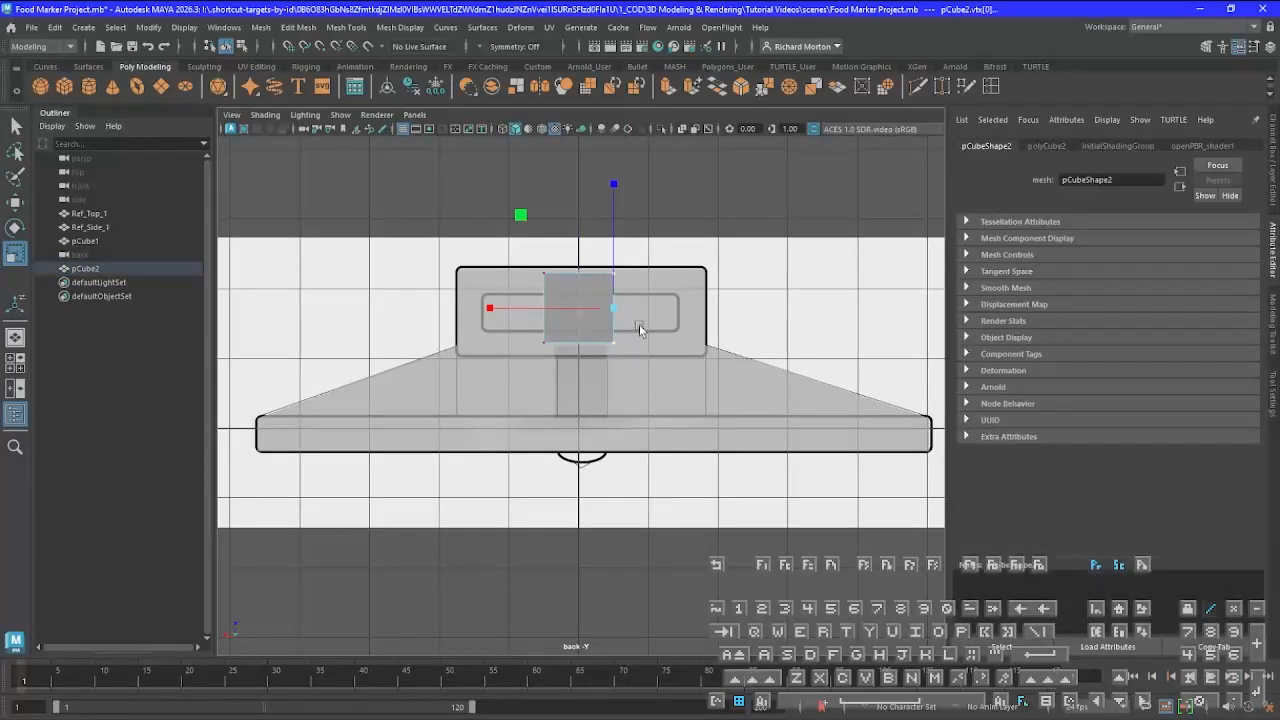
{"action": "key", "text": "w"}
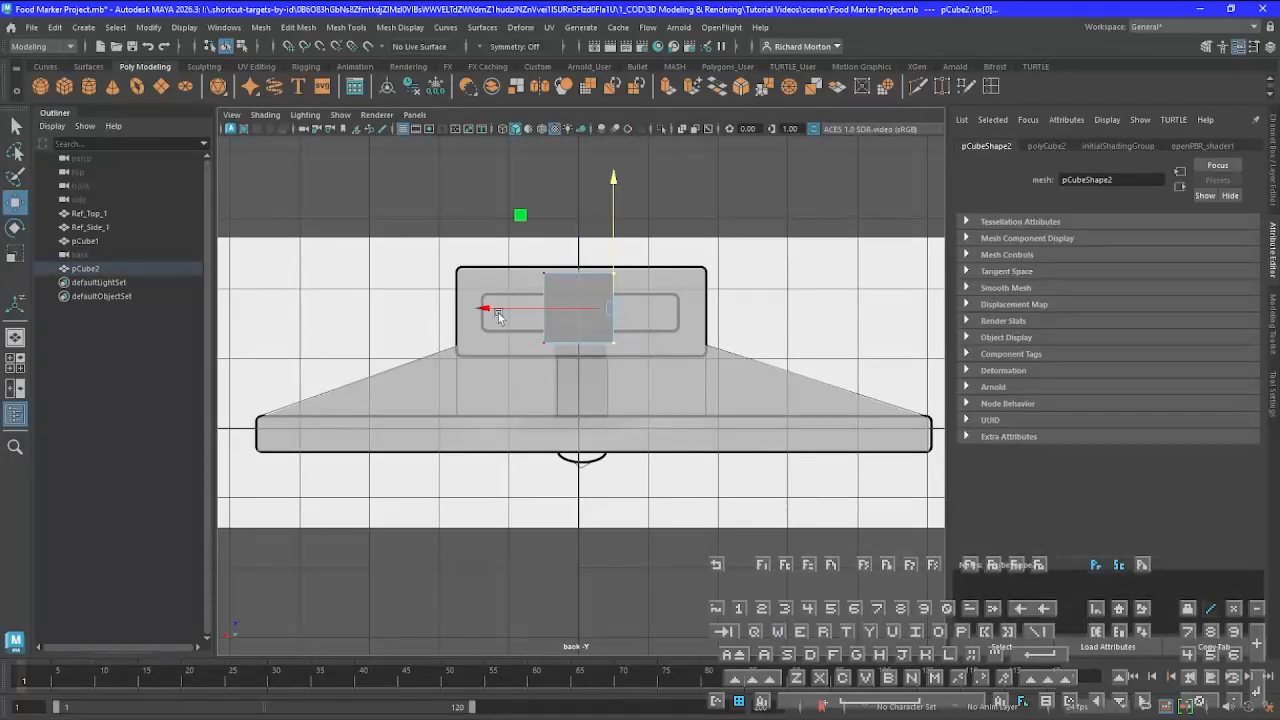
{"action": "left_click_drag", "start_coordinate": [479, 313], "coordinate": [549, 314]}
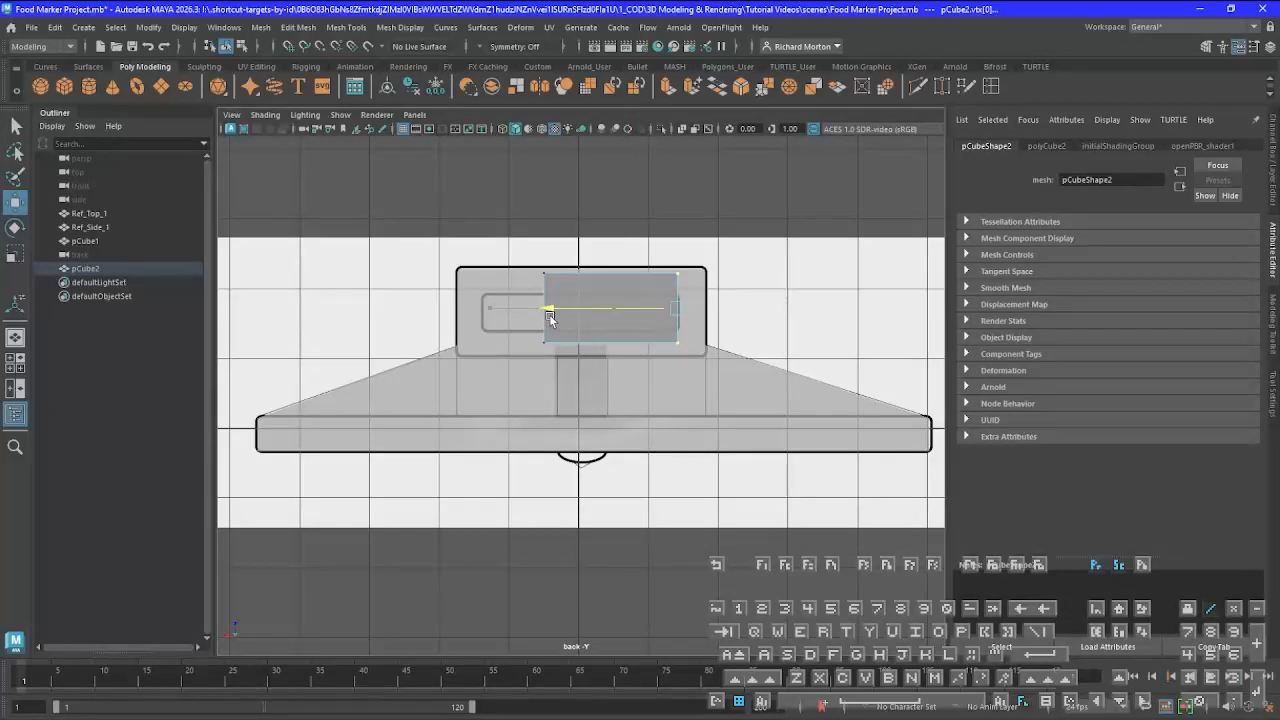
{"action": "left_click_drag", "start_coordinate": [496, 265], "coordinate": [565, 385]}
{"action": "left_click_drag", "start_coordinate": [476, 305], "coordinate": [418, 306]}
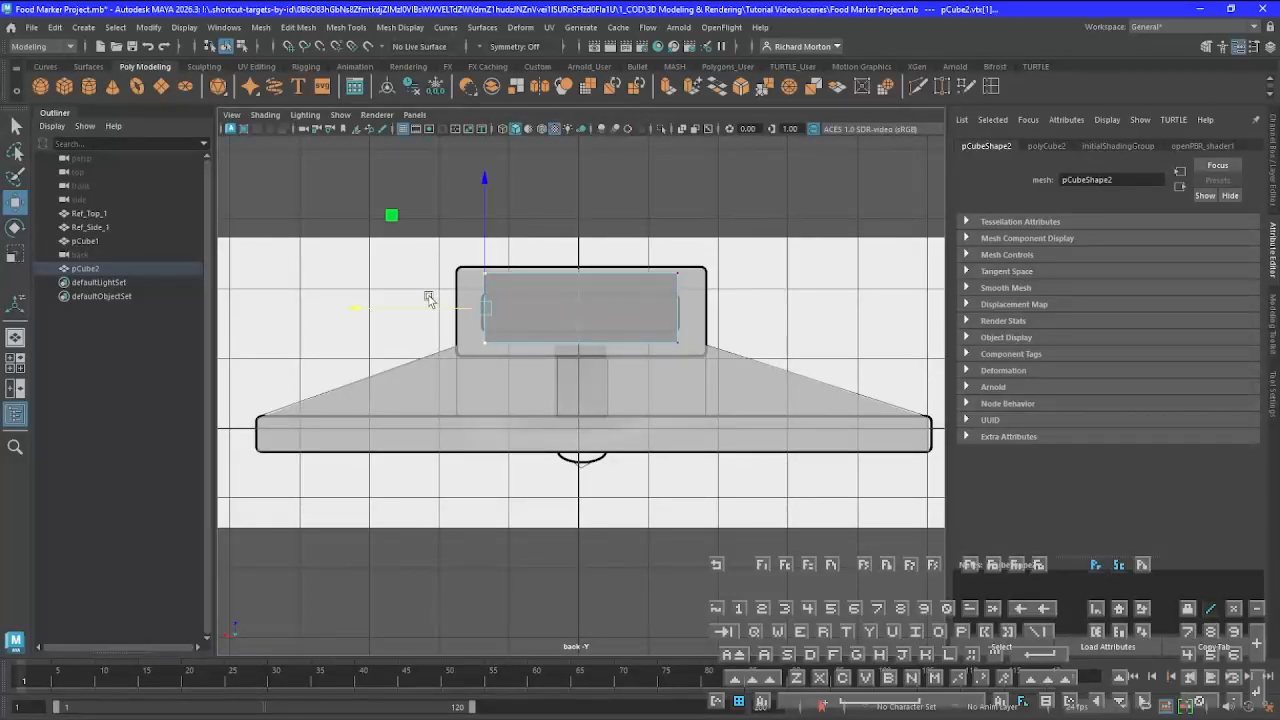
Move the second cube's upper and lower vertex rows vertically to match the slot outline's upper and lower lines
{"action": "left_click_drag", "start_coordinate": [434, 245], "coordinate": [737, 290]}
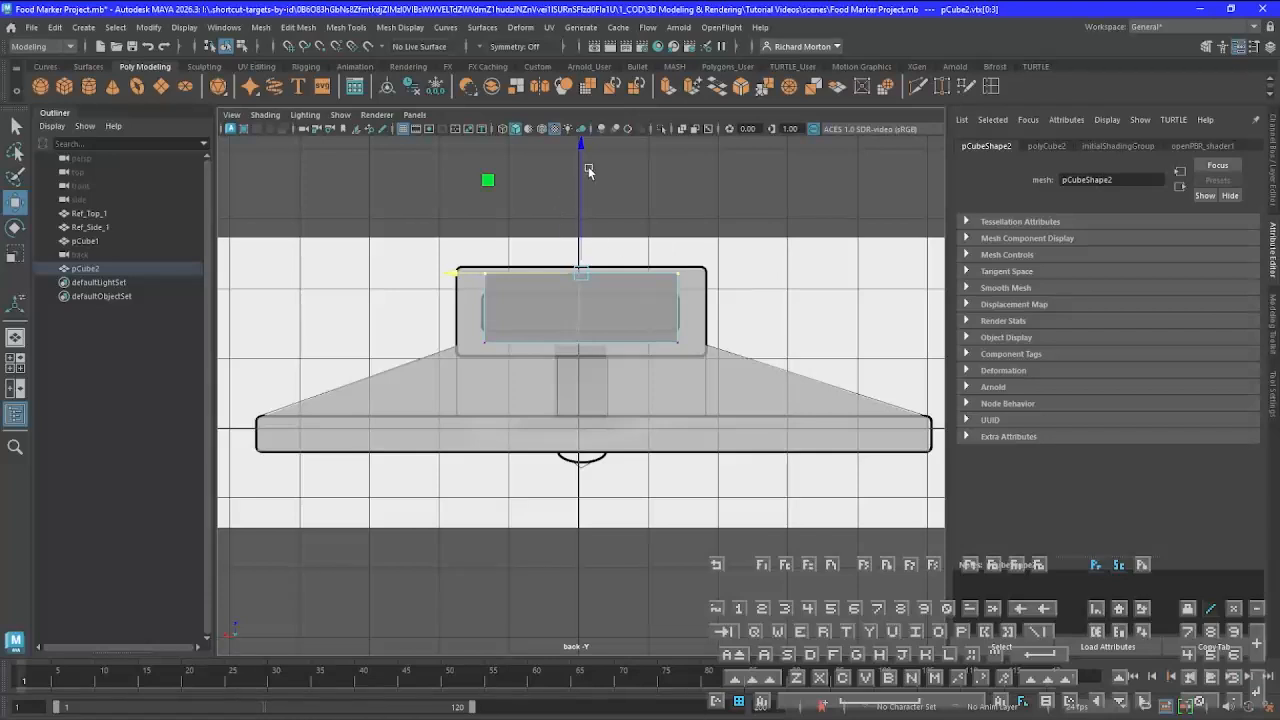
{"action": "left_click_drag", "start_coordinate": [584, 176], "coordinate": [582, 192]}
{"action": "left_click_drag", "start_coordinate": [464, 324], "coordinate": [736, 380]}
{"action": "left_click_drag", "start_coordinate": [583, 218], "coordinate": [582, 206]}
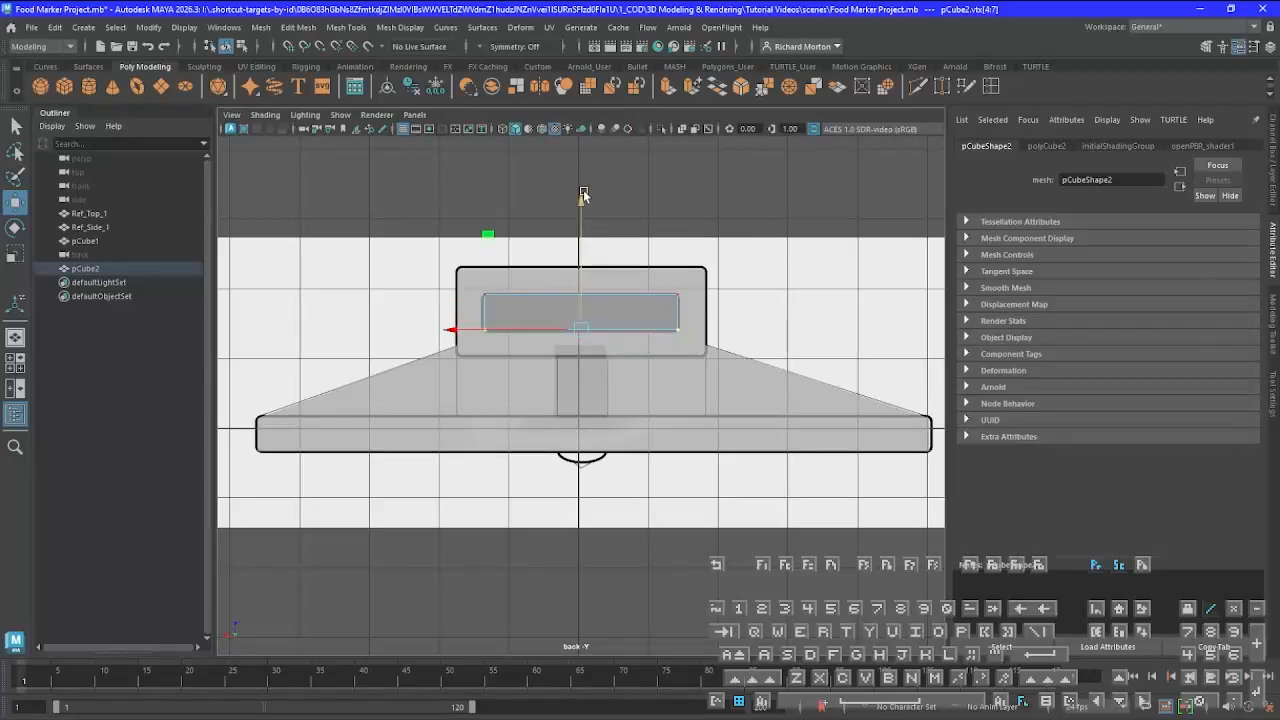
{"action": "left_click_drag", "start_coordinate": [583, 206], "coordinate": [583, 205]}
{"action": "left_click_drag", "start_coordinate": [476, 280], "coordinate": [707, 304]}
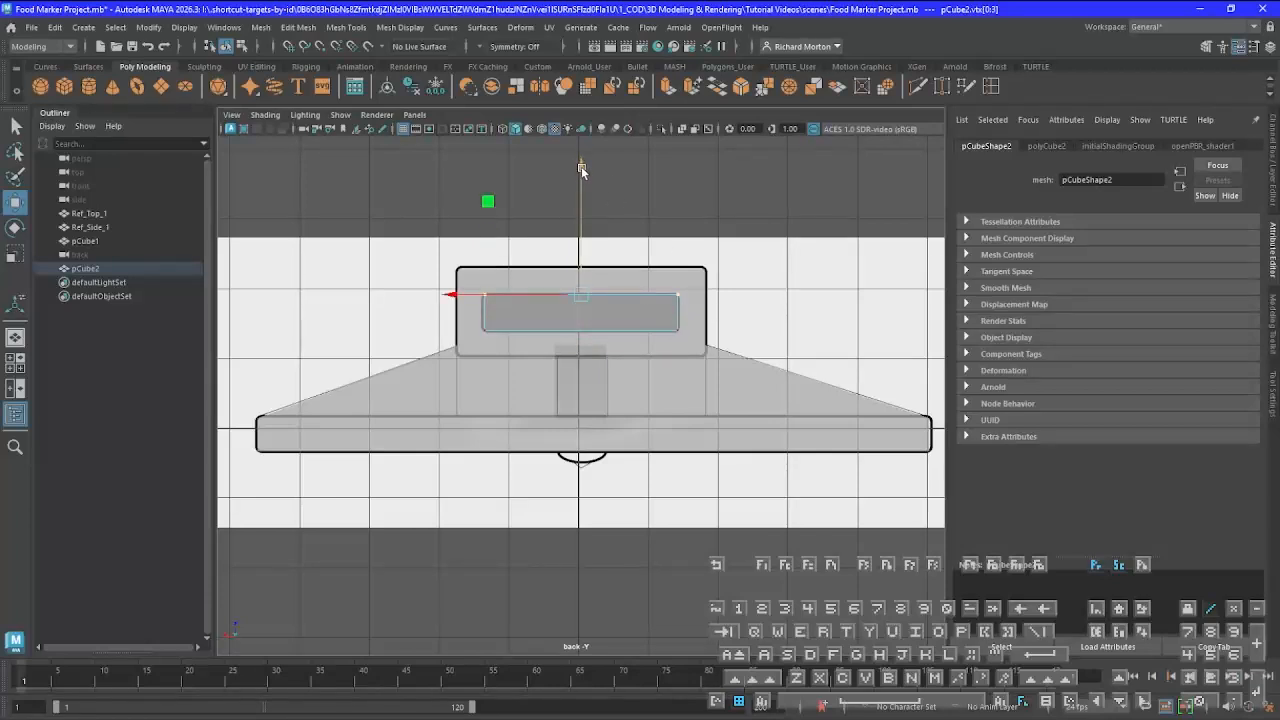
{"action": "left_click_drag", "start_coordinate": [582, 168], "coordinate": [582, 172]}
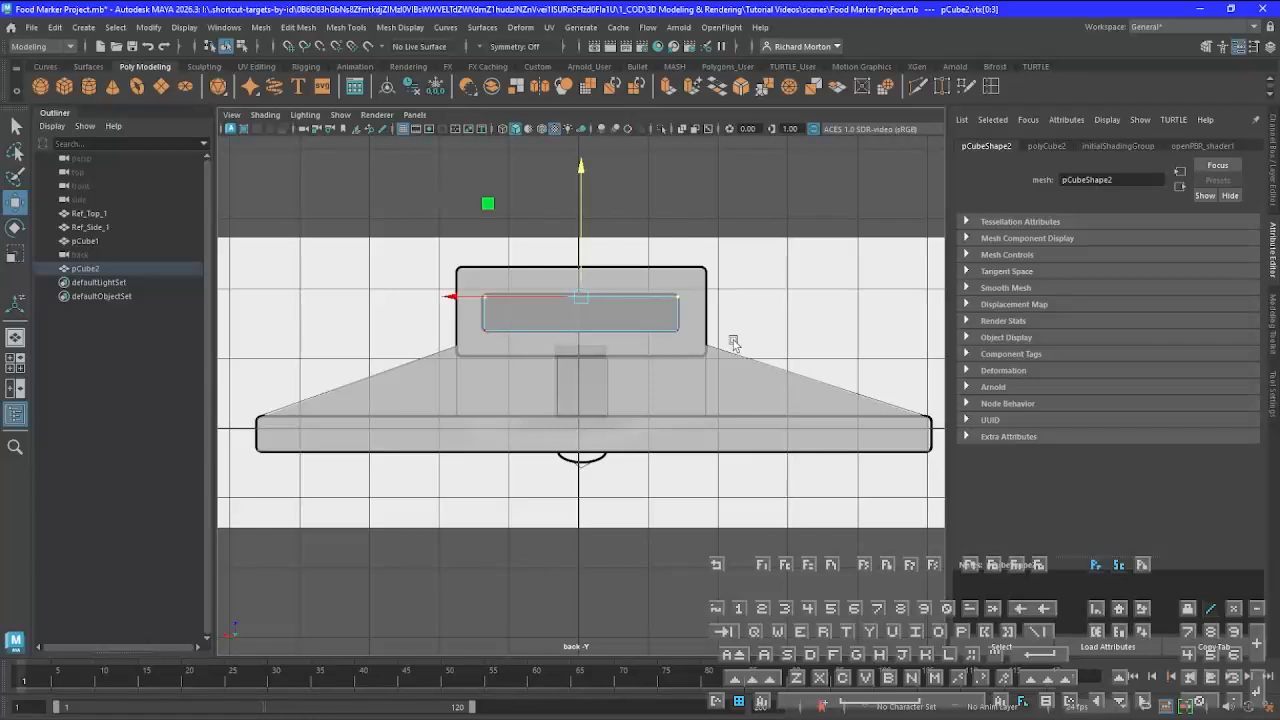
In the perspective view, select the four long edges running along the second cube's depth
{"action": "key", "text": "space"}
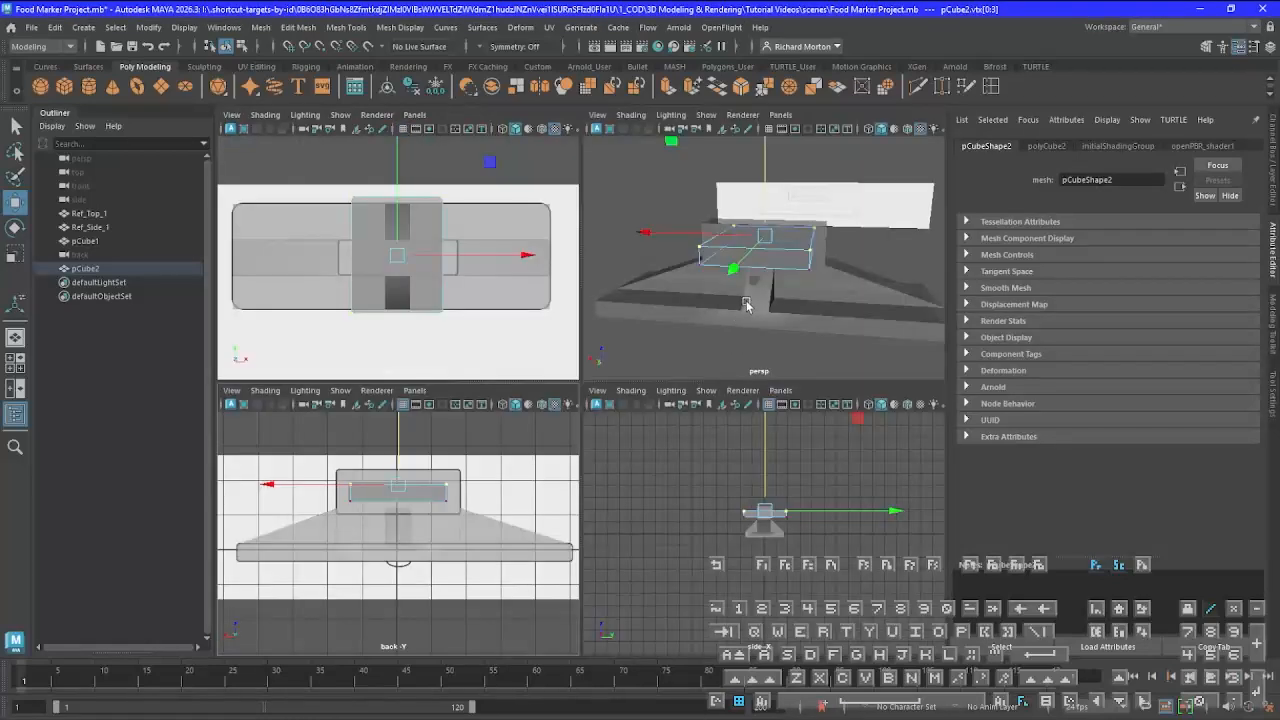
{"action": "key", "text": "space"}
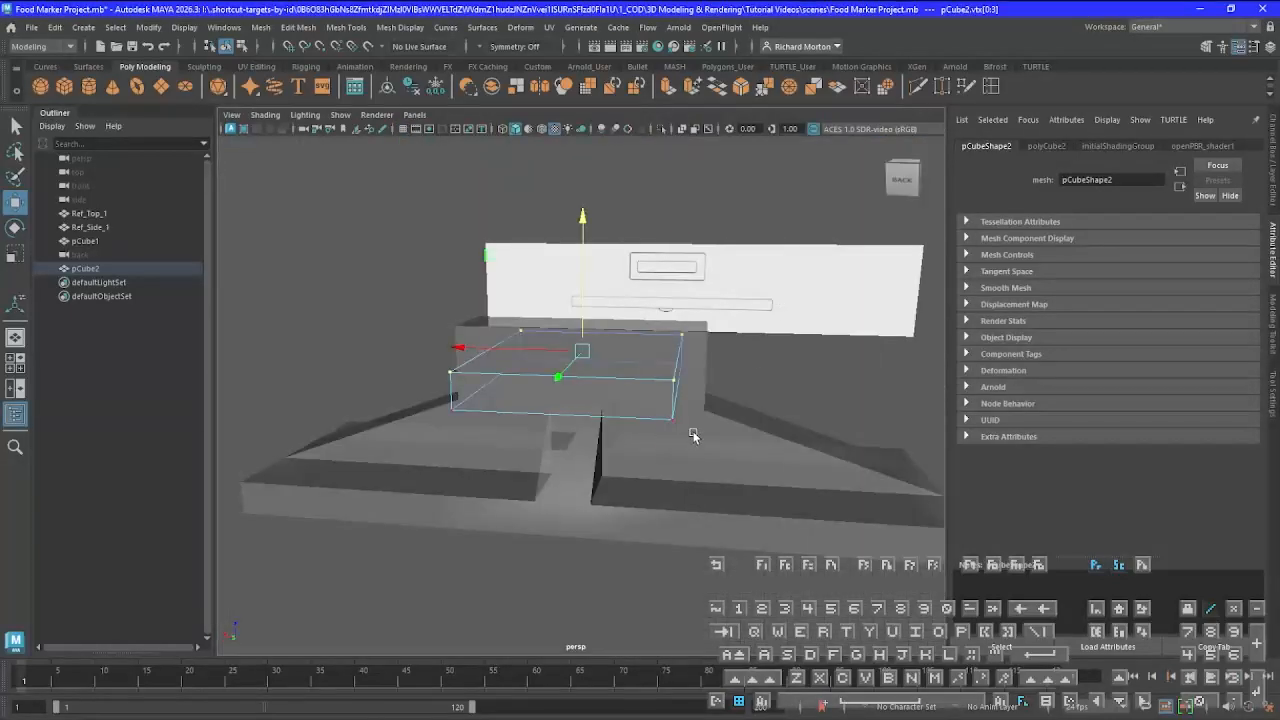
{"action": "left_click_drag", "start_coordinate": [665, 430], "coordinate": [593, 445], "text": "alt"}
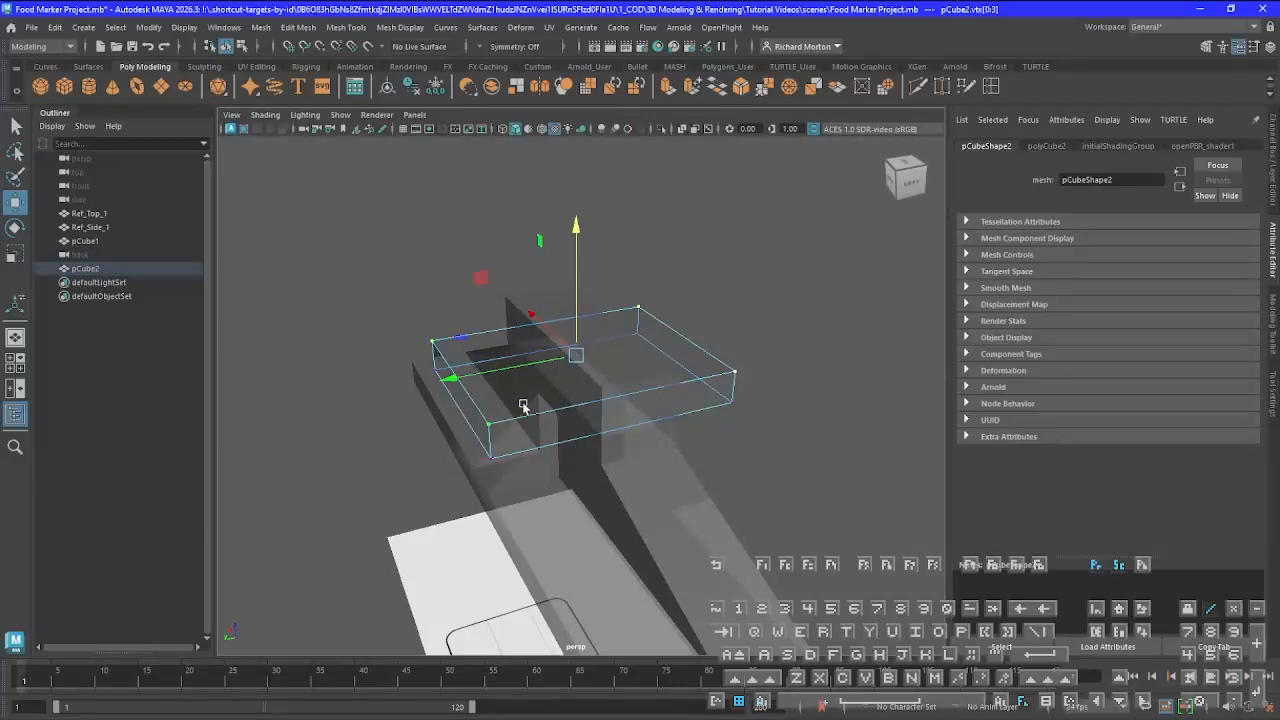
{"action": "right_click", "coordinate": [573, 418]}
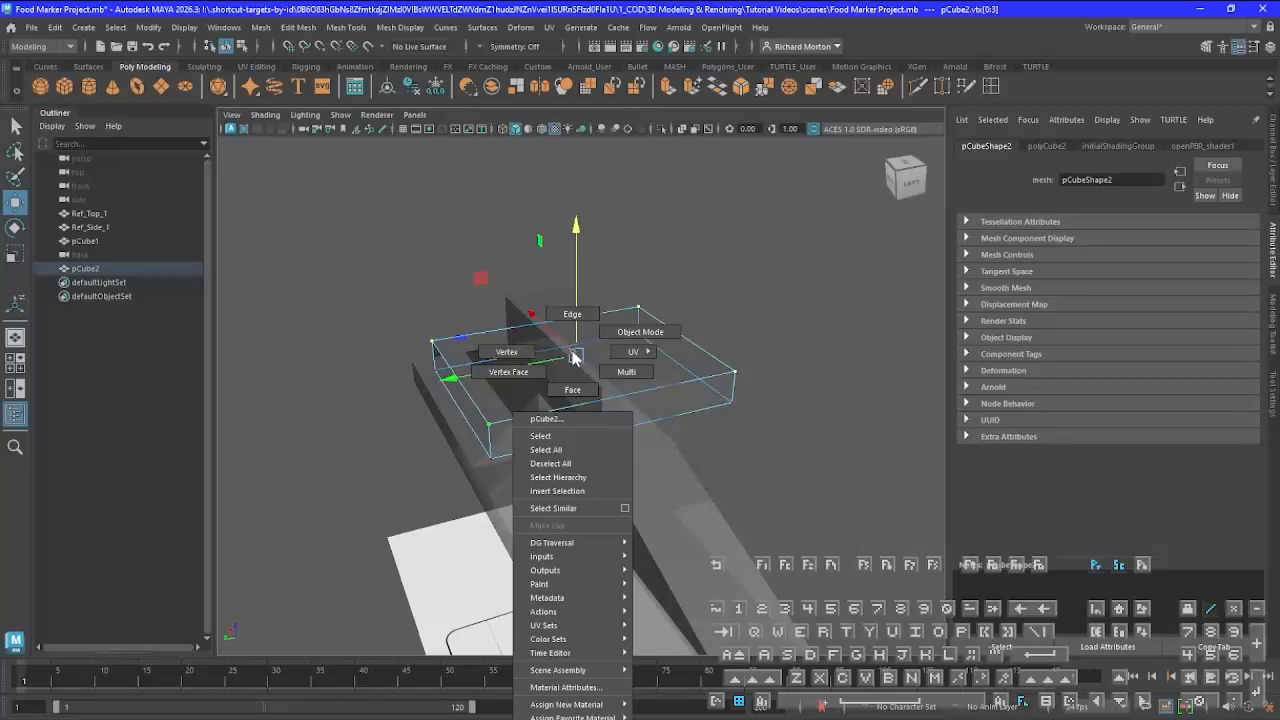
{"action": "left_click", "coordinate": [573, 315]}
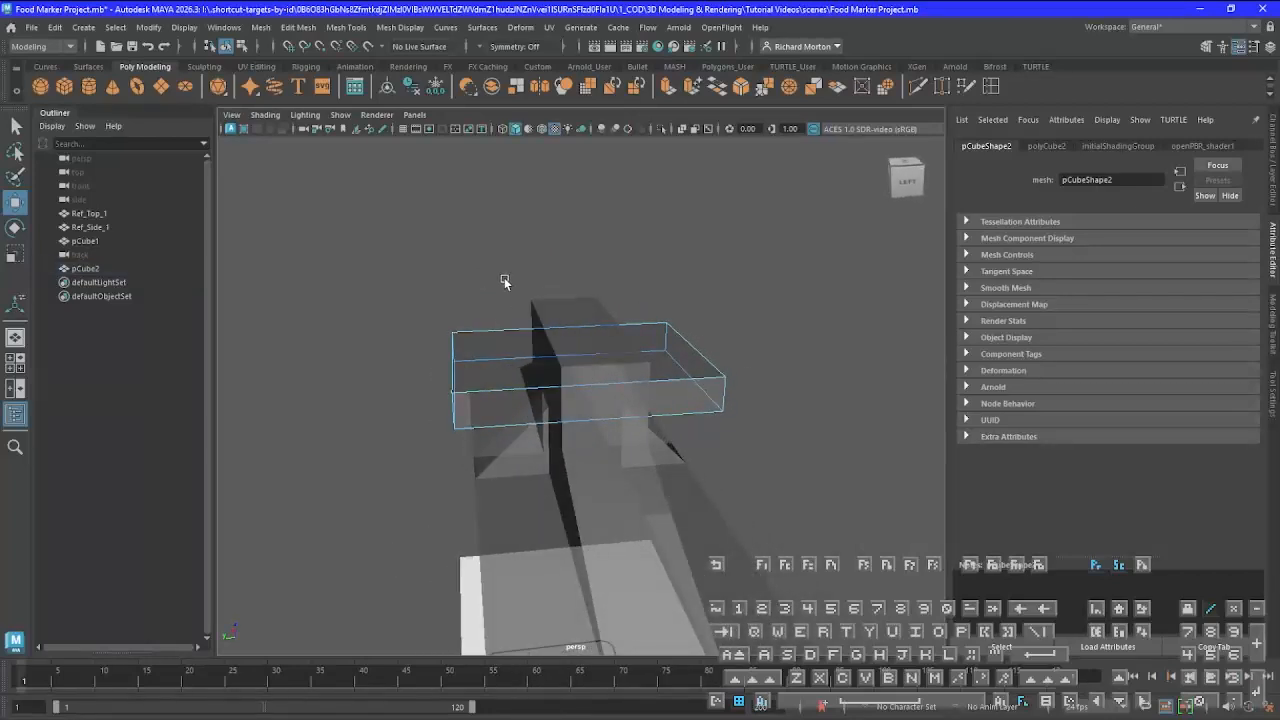
{"action": "left_click_drag", "start_coordinate": [504, 279], "coordinate": [622, 481]}
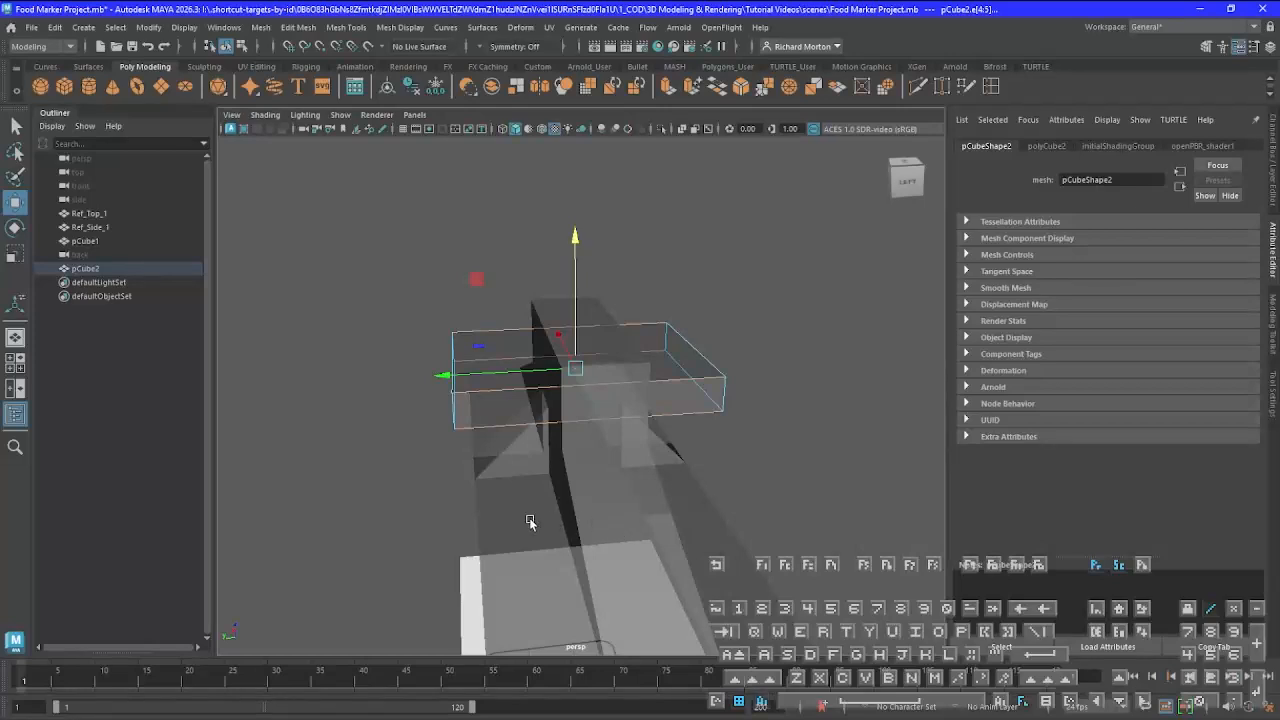
{"action": "left_click_drag", "start_coordinate": [529, 520], "coordinate": [651, 517], "text": "alt"}
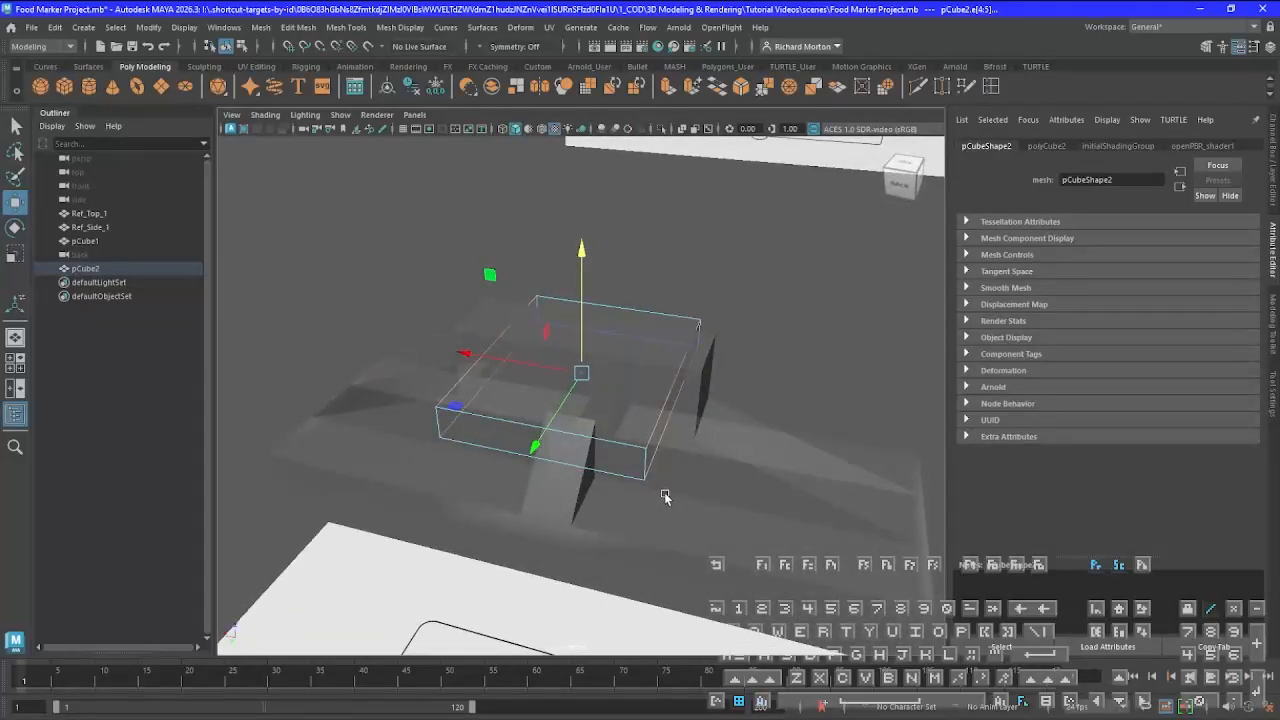
Try a Bevel on the second cube's selected long edges, working in the back view
{"action": "key", "text": "space"}
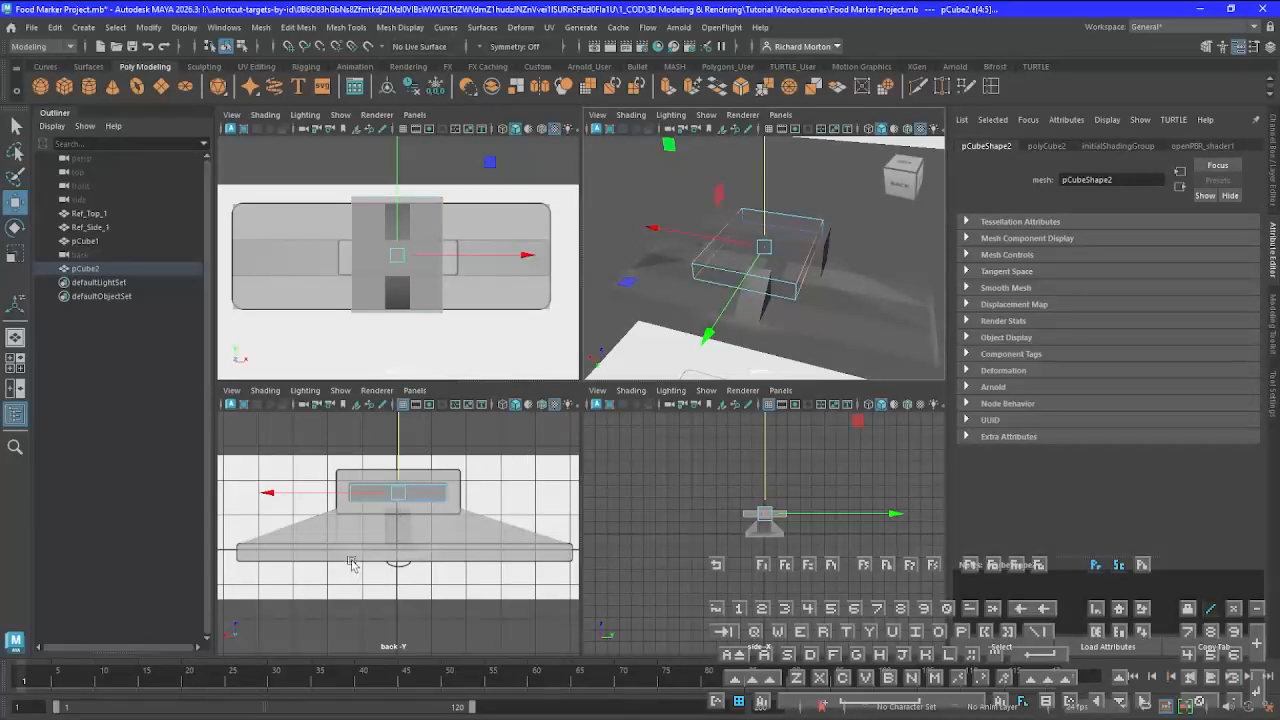
{"action": "key", "text": "space"}
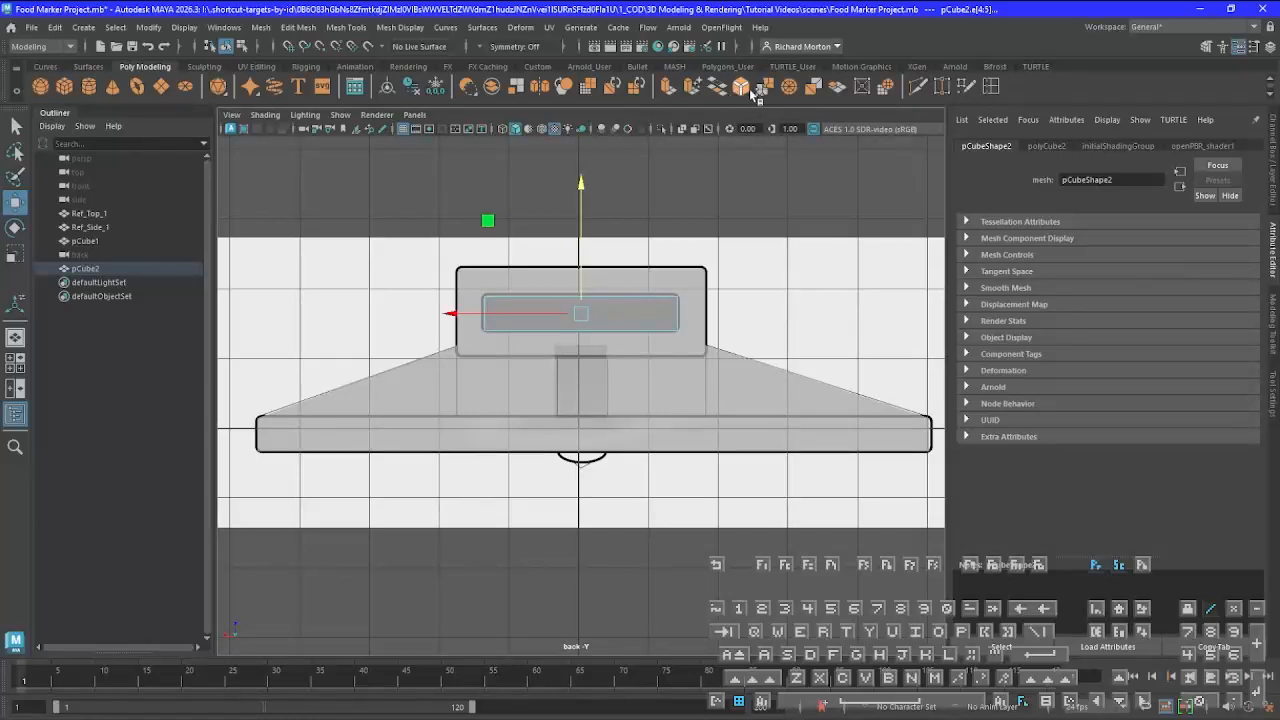
{"action": "left_click", "coordinate": [262, 28]}
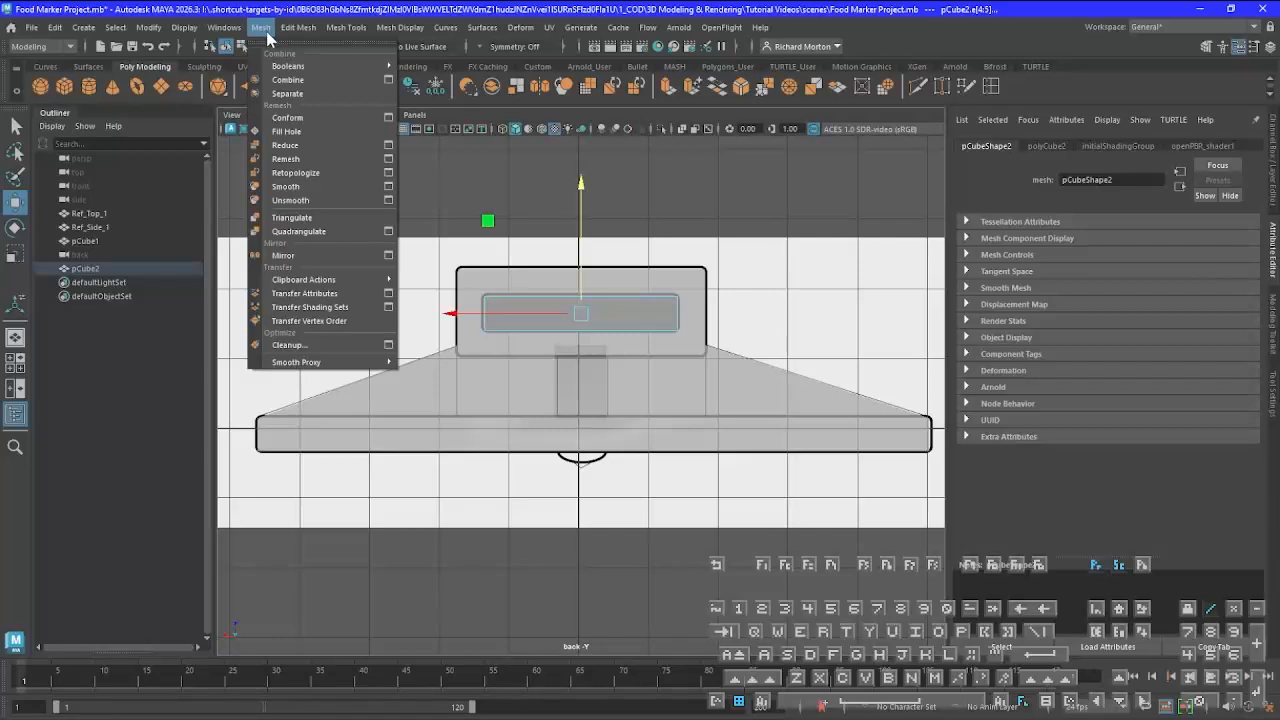
{"action": "mouse_move", "coordinate": [306, 37]}
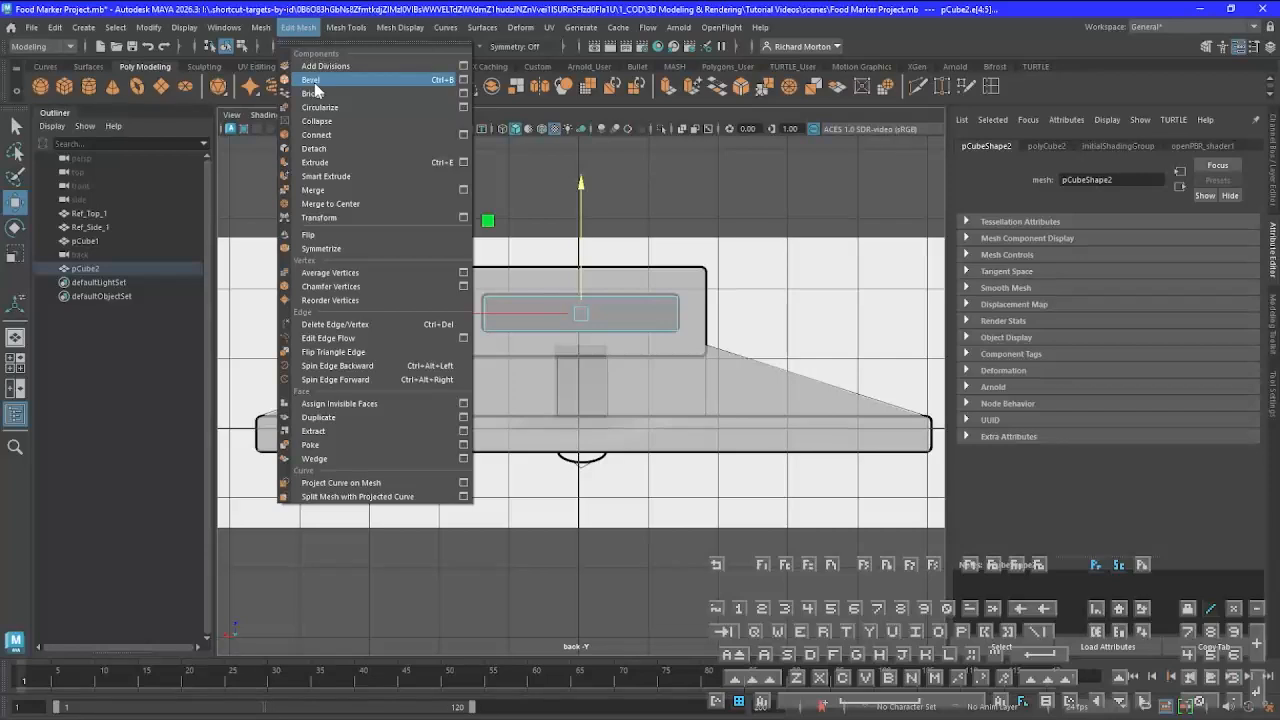
{"action": "left_click", "coordinate": [527, 5]}
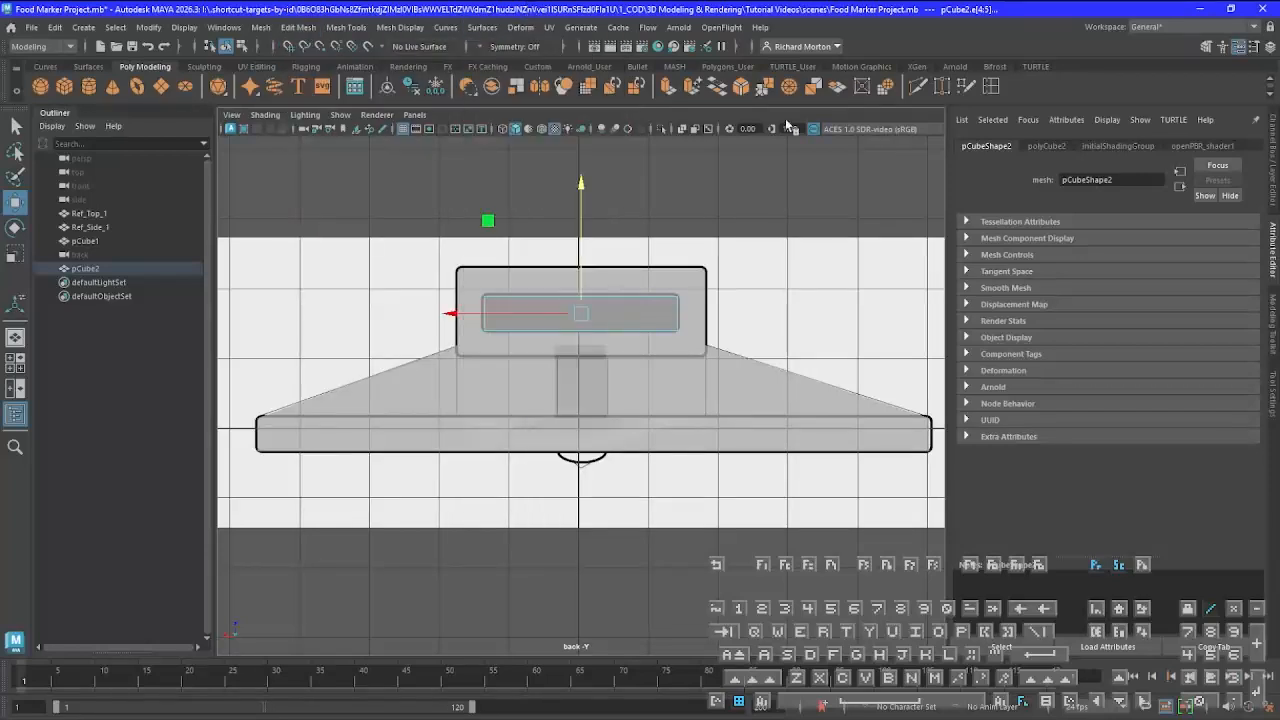
{"action": "left_click", "coordinate": [741, 86]}
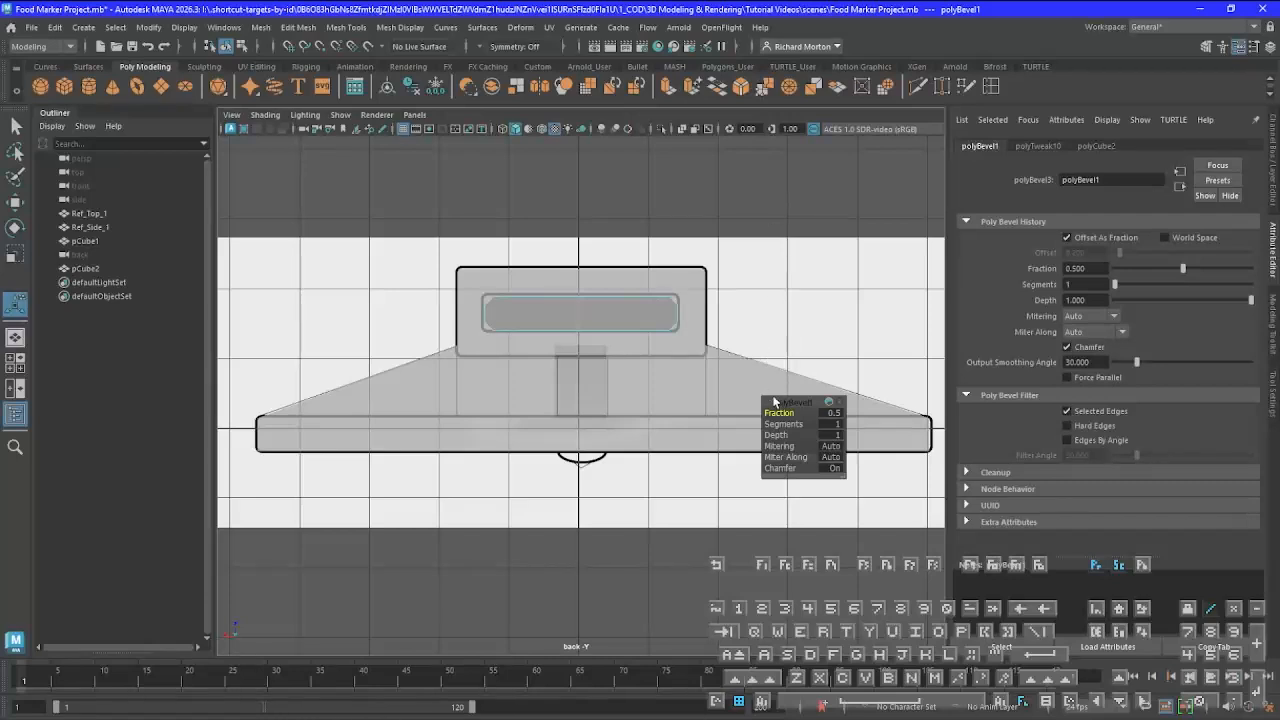
Compare the bevelled corners with the slot outline's rounded corners, and undo the bevel
{"action": "scroll", "coordinate": [726, 386], "scroll_direction": "up", "scroll_amount": 2}
{"action": "scroll", "coordinate": [728, 388], "scroll_direction": "up", "scroll_amount": 2}
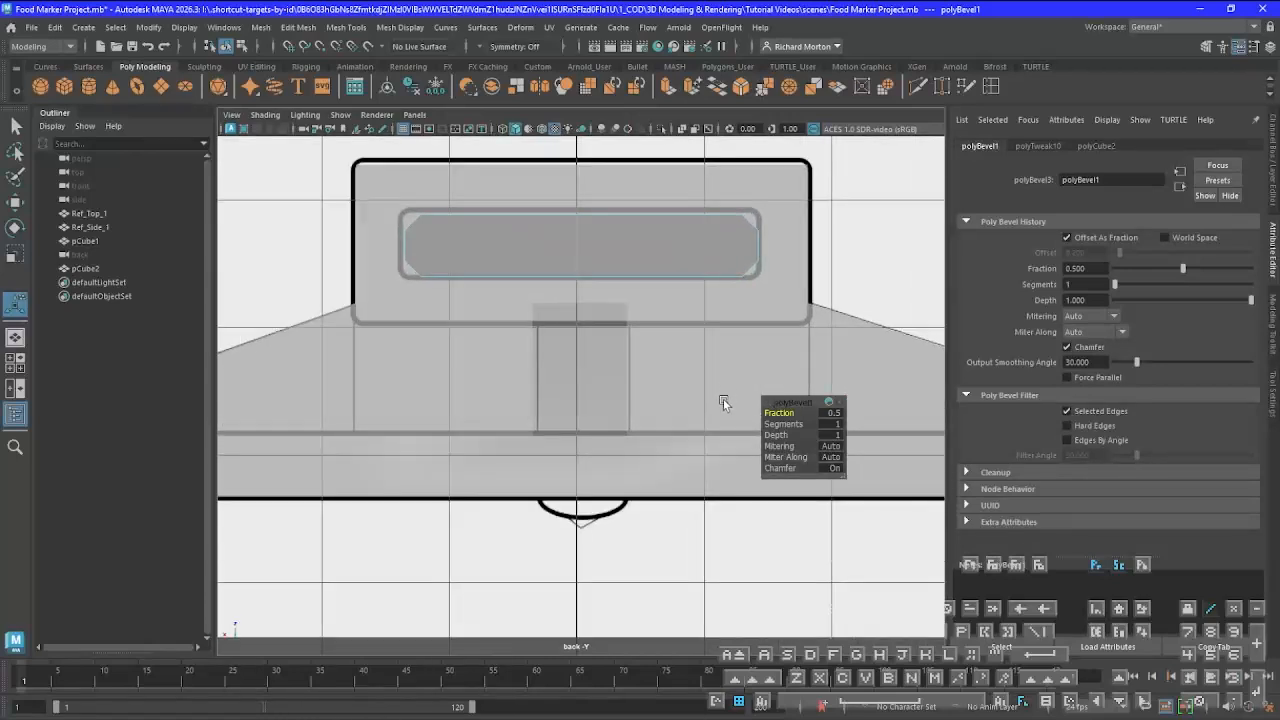
{"action": "middle_click_drag", "start_coordinate": [721, 386], "coordinate": [450, 528], "text": "alt"}
{"action": "scroll", "coordinate": [520, 457], "scroll_direction": "up", "scroll_amount": 4}
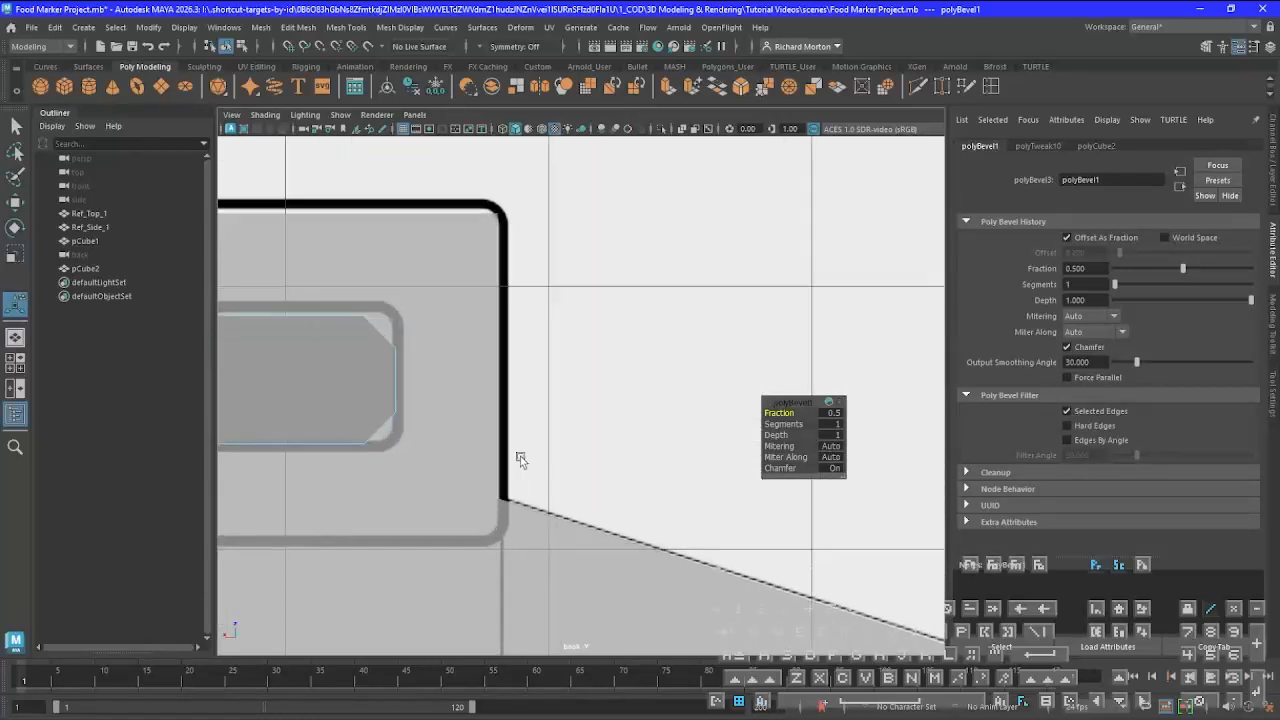
{"action": "middle_click_drag", "start_coordinate": [456, 439], "coordinate": [797, 508], "text": "alt"}
{"action": "scroll", "coordinate": [595, 490], "scroll_direction": "up", "scroll_amount": 4}
{"action": "scroll", "coordinate": [555, 501], "scroll_direction": "down", "scroll_amount": 1}
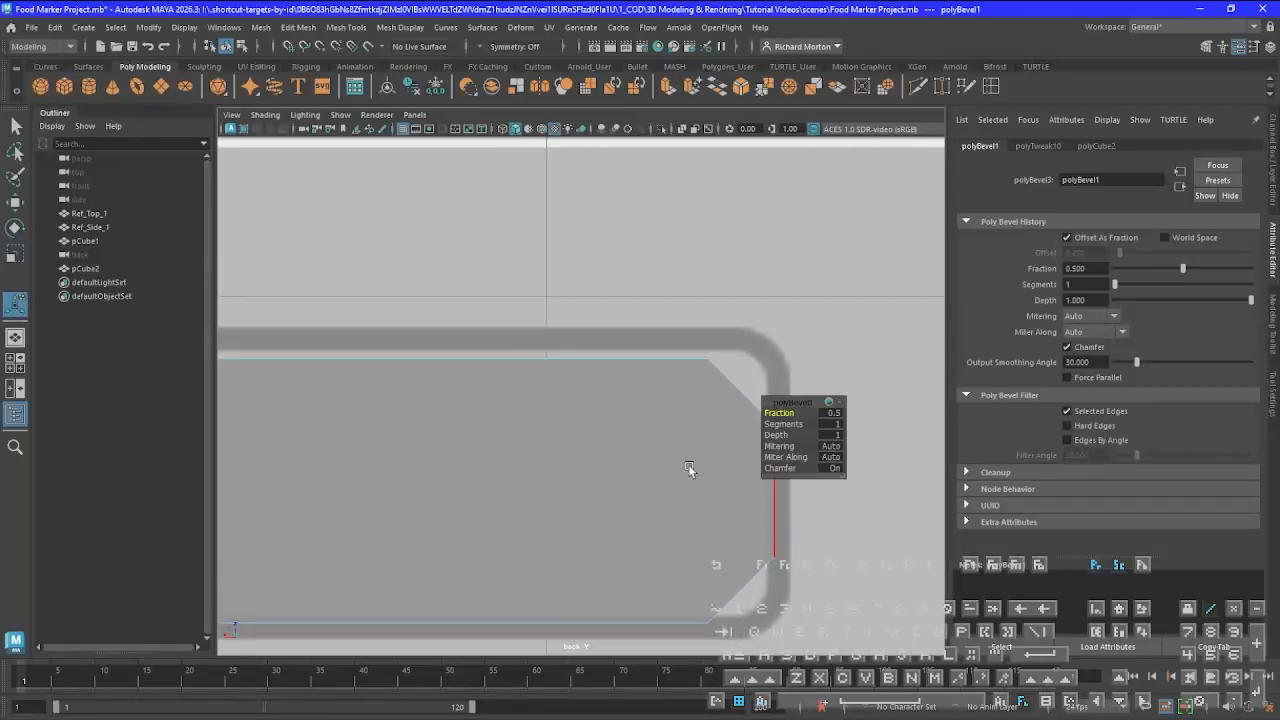
{"action": "key", "text": "ctrl+z"}
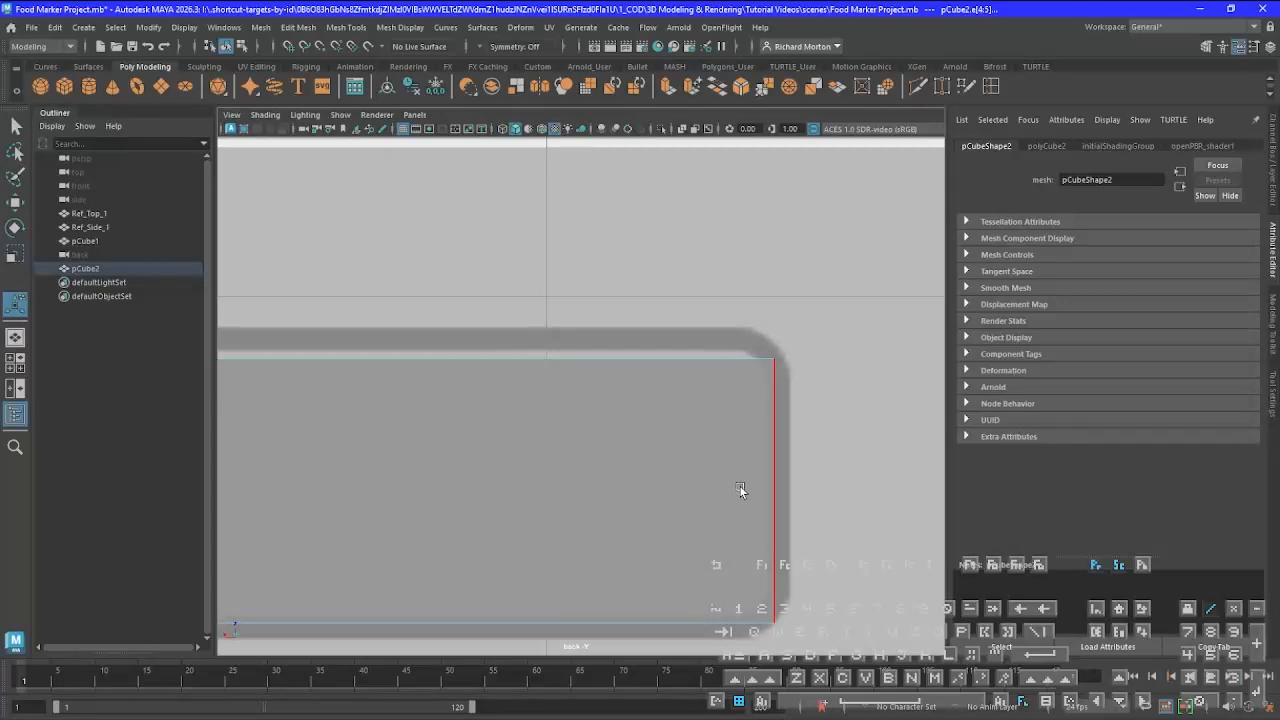
Nudge the second cube's upper and lower vertex rows slightly upward in the back view to fit the slot outline's lines
{"action": "scroll", "coordinate": [740, 489], "scroll_direction": "down", "scroll_amount": 11}
{"action": "scroll", "coordinate": [731, 467], "scroll_direction": "up", "scroll_amount": 6}
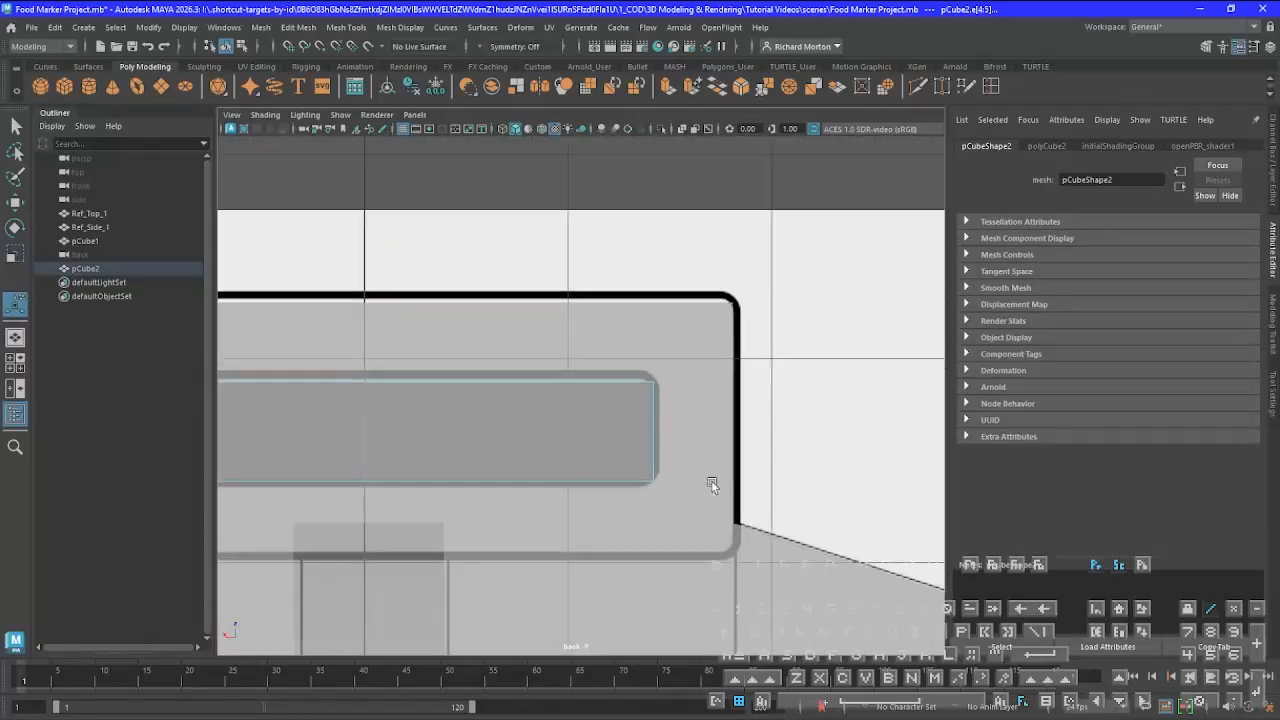
{"action": "scroll", "coordinate": [711, 484], "scroll_direction": "up", "scroll_amount": 4}
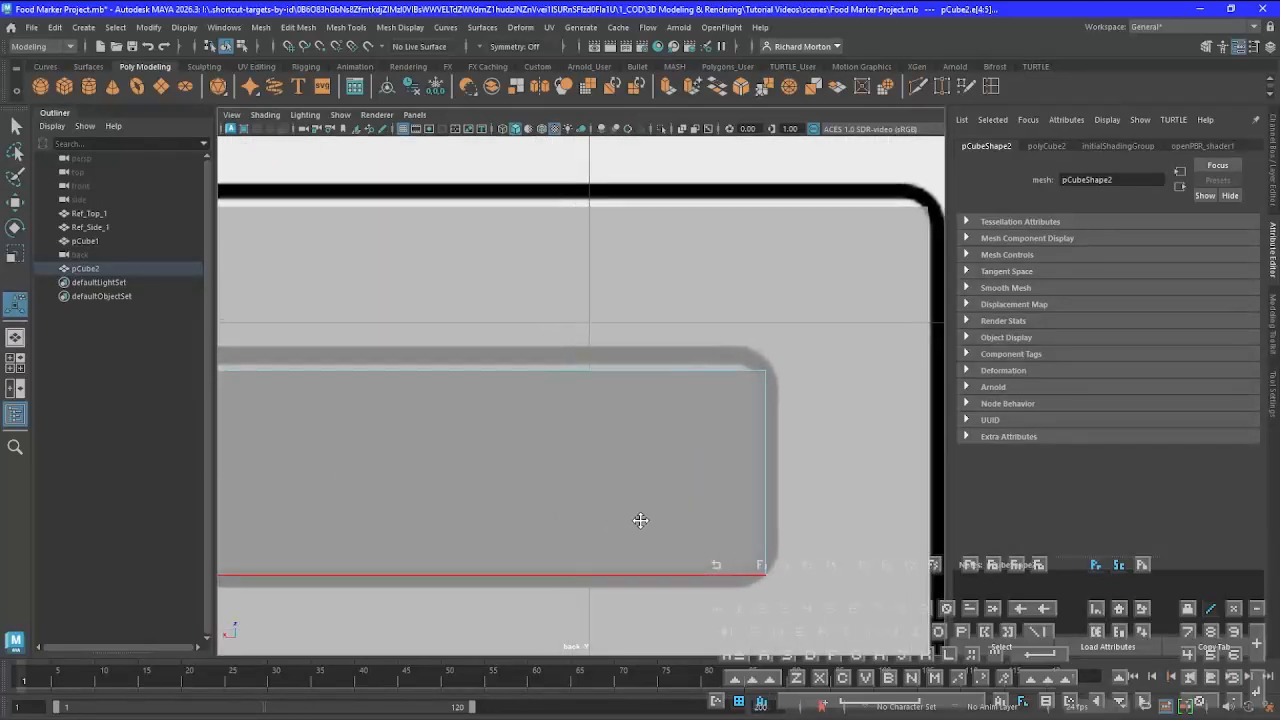
{"action": "scroll", "coordinate": [586, 514], "scroll_direction": "down", "scroll_amount": 5}
{"action": "scroll", "coordinate": [582, 514], "scroll_direction": "up", "scroll_amount": 3}
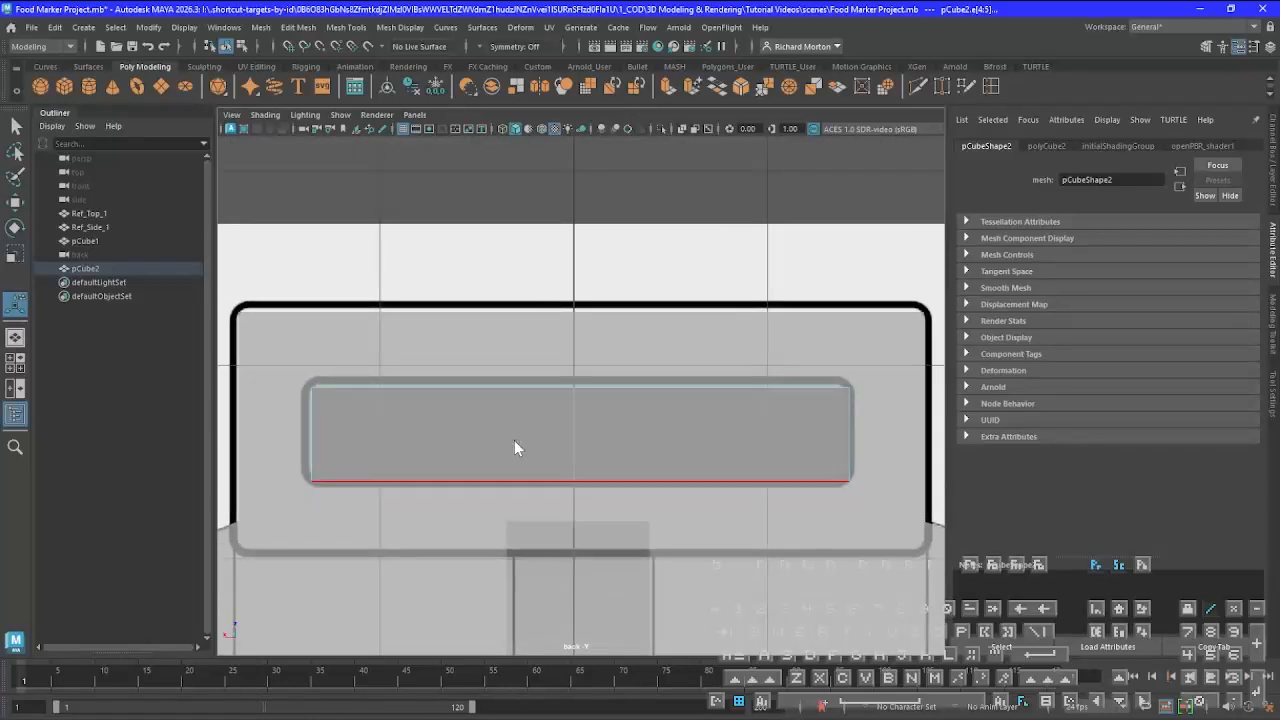
{"action": "right_click_drag", "start_coordinate": [515, 447], "coordinate": [457, 357]}
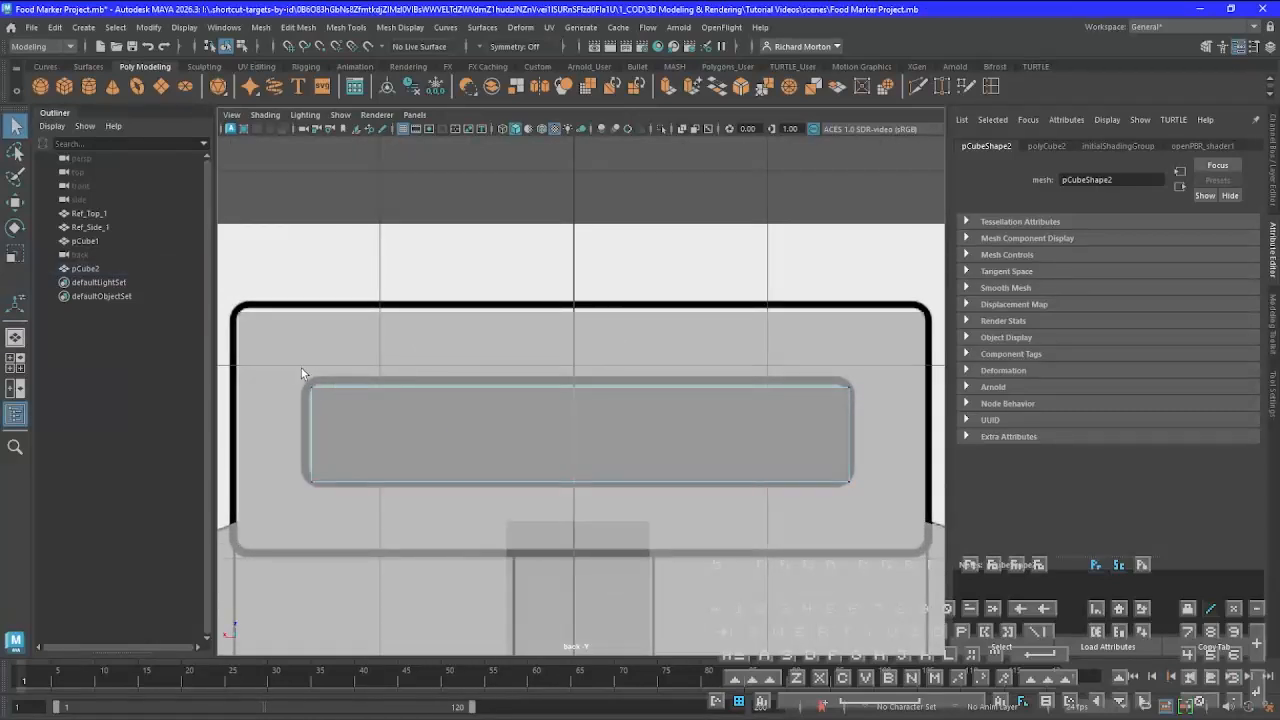
{"action": "left_click_drag", "start_coordinate": [301, 368], "coordinate": [884, 400]}
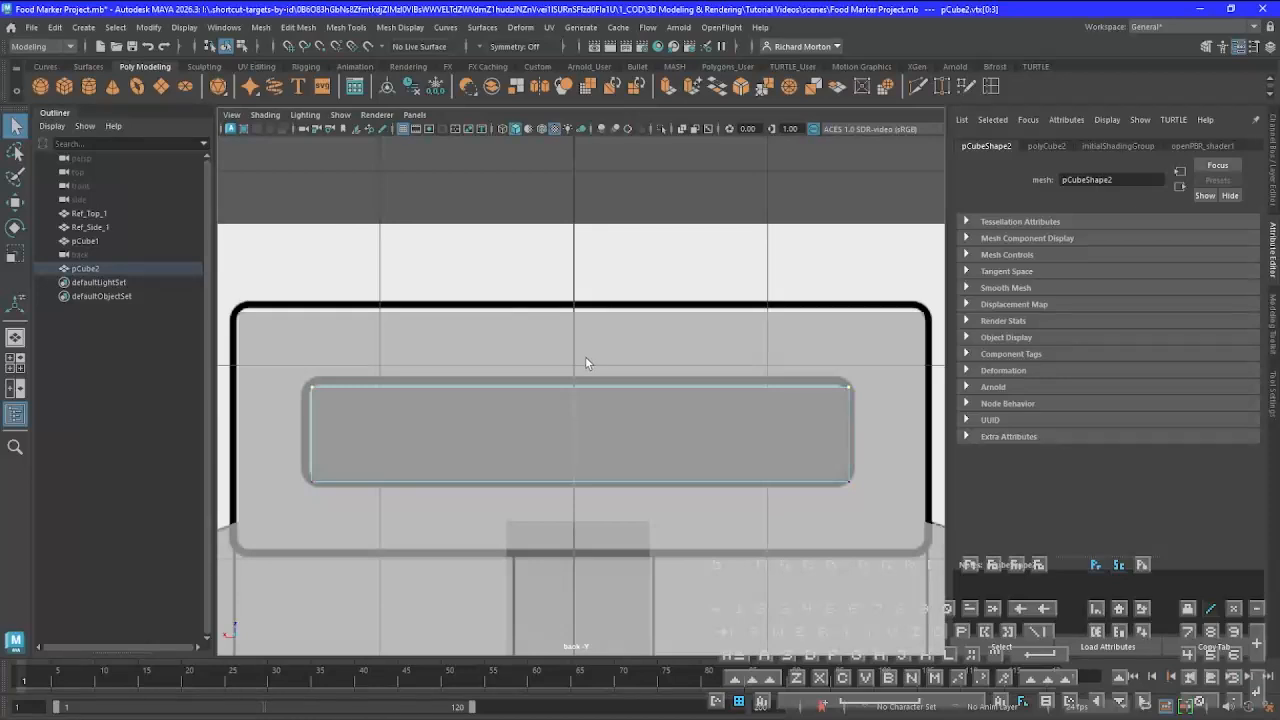
{"action": "key", "text": "w"}
{"action": "left_click_drag", "start_coordinate": [579, 298], "coordinate": [577, 296]}
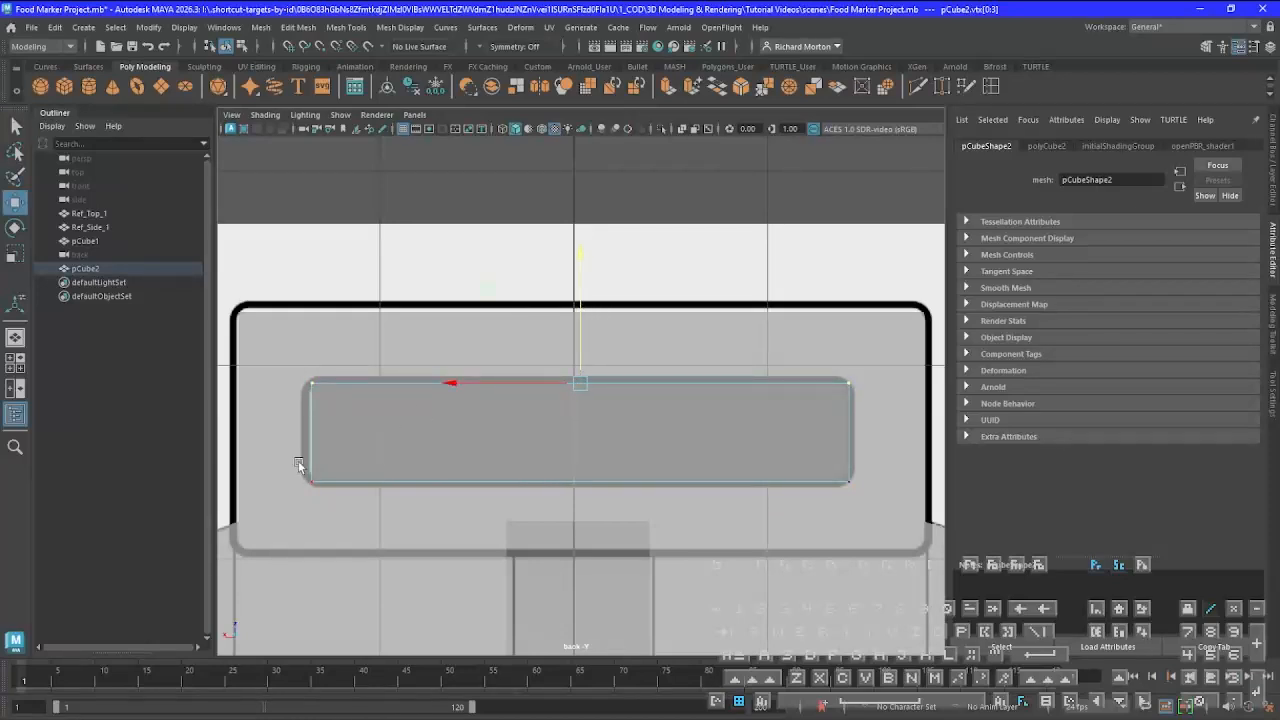
{"action": "left_click_drag", "start_coordinate": [288, 466], "coordinate": [848, 503]}
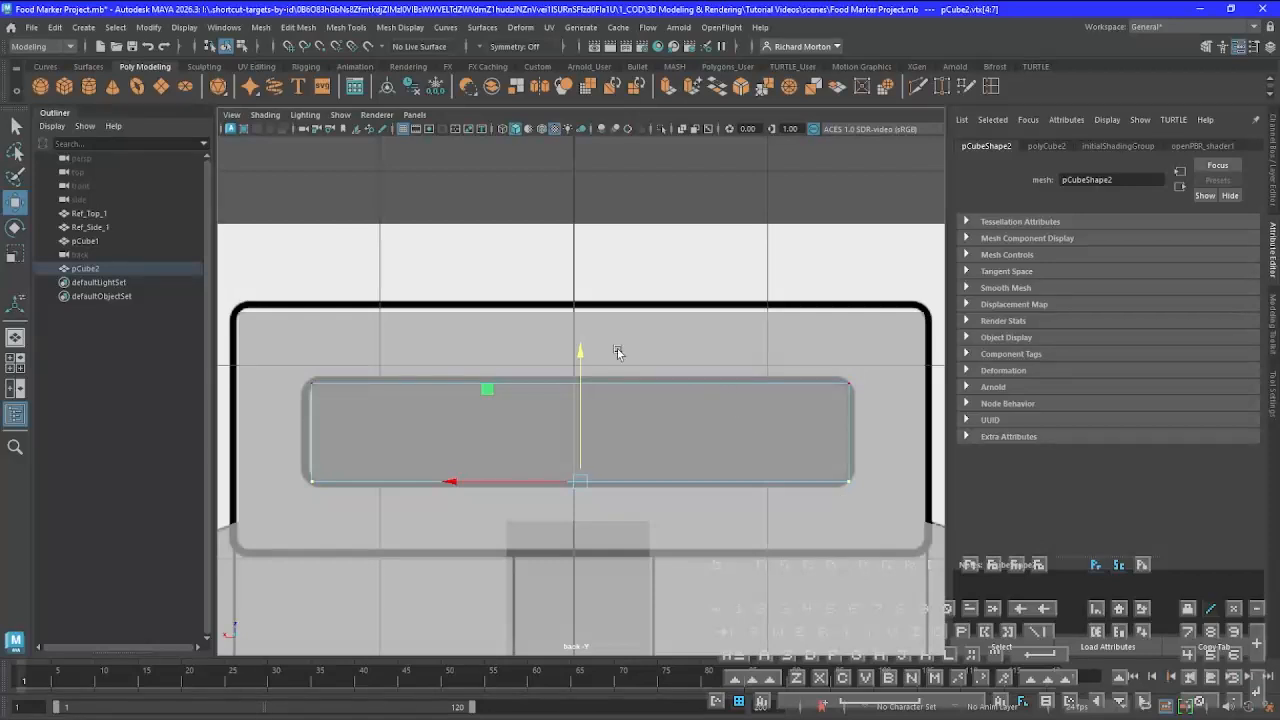
{"action": "left_click_drag", "start_coordinate": [585, 358], "coordinate": [581, 351]}
Nudge the vertices at both ends of the second cube slightly sideways to fit the slot outline's end lines
{"action": "left_click_drag", "start_coordinate": [282, 372], "coordinate": [324, 496]}
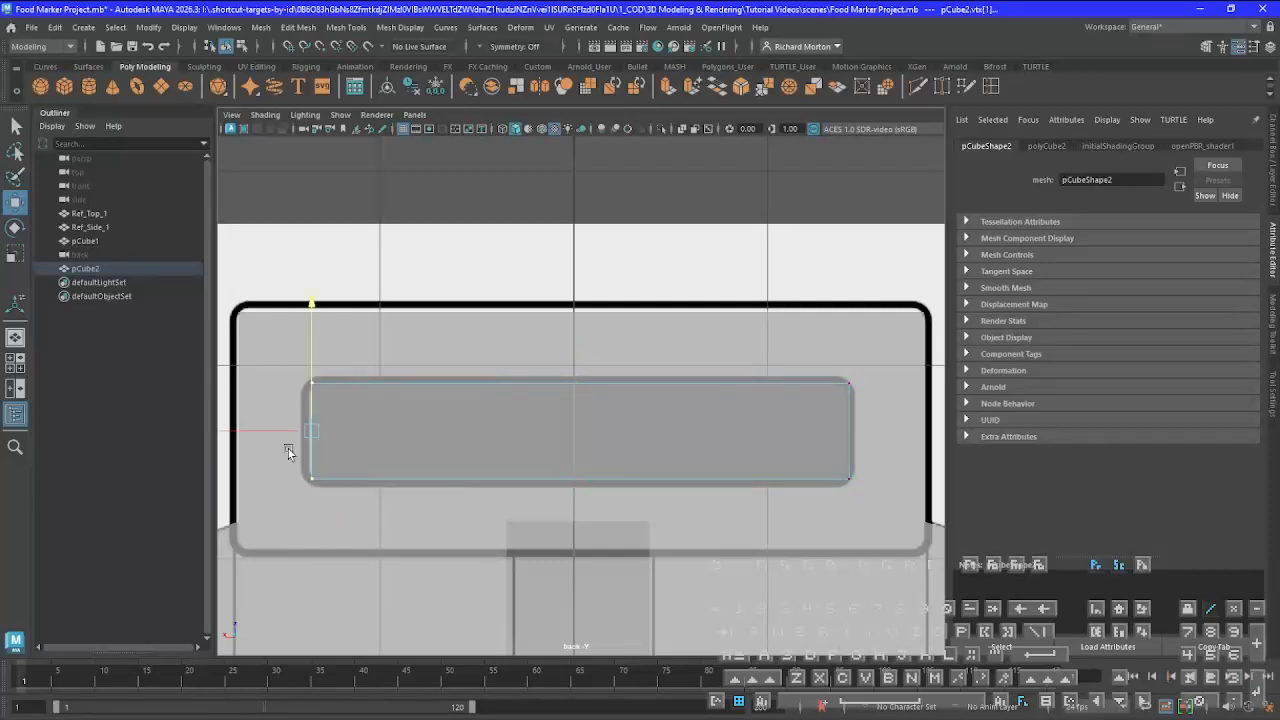
{"action": "left_click_drag", "start_coordinate": [266, 425], "coordinate": [265, 428]}
{"action": "left_click_drag", "start_coordinate": [787, 356], "coordinate": [878, 546]}
{"action": "left_click_drag", "start_coordinate": [805, 430], "coordinate": [803, 430]}
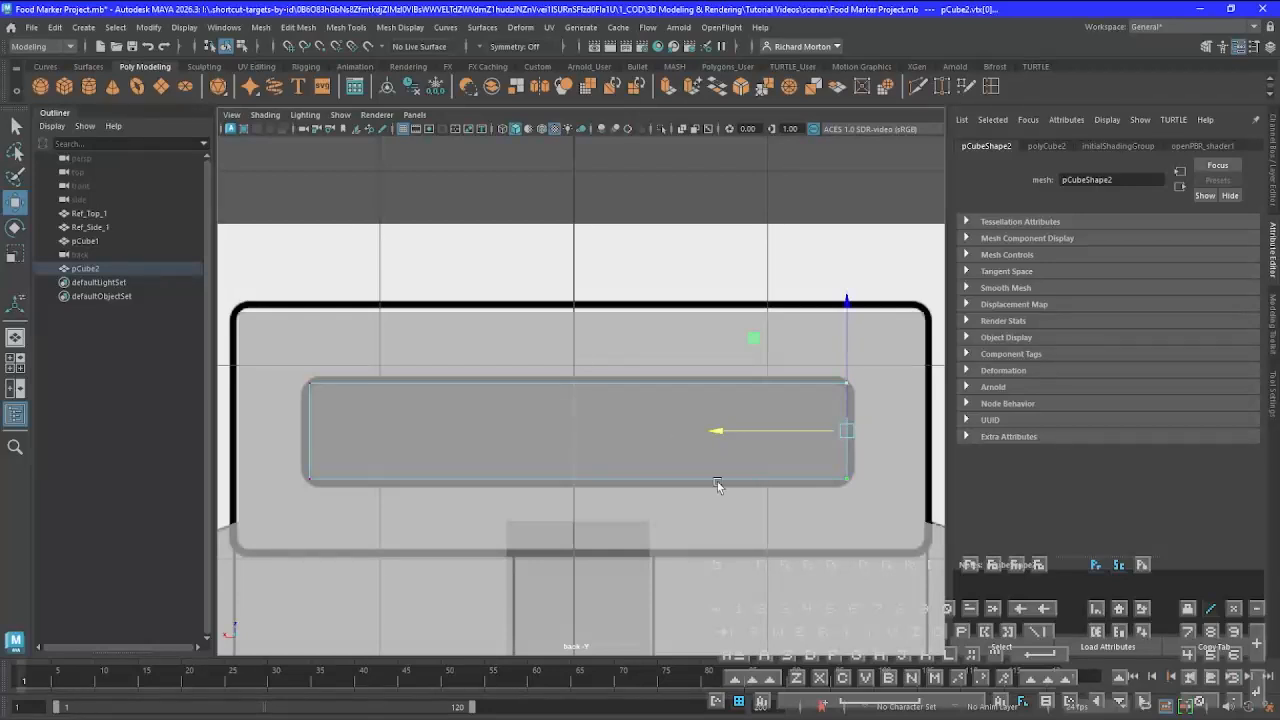
Examine up close how the second cube and the upper block's top edge line up with the reference outlines
{"action": "scroll", "coordinate": [802, 392], "scroll_direction": "up", "scroll_amount": 5}
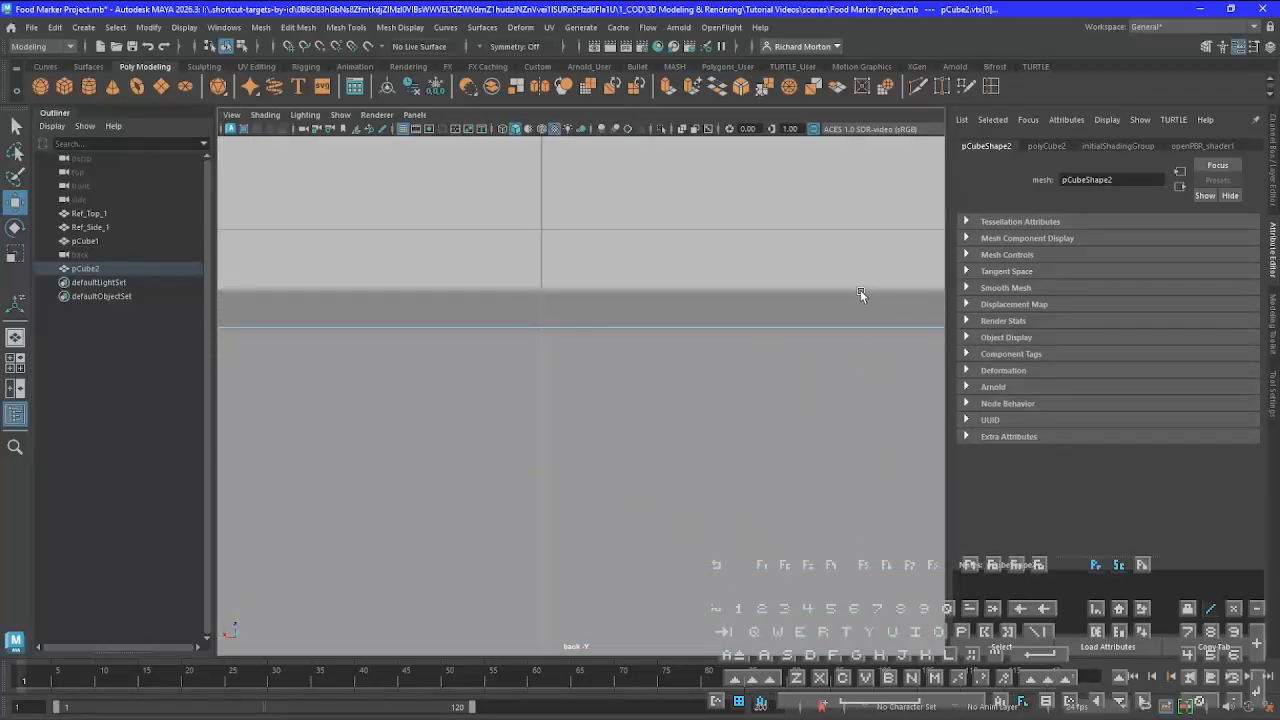
{"action": "middle_click_drag", "start_coordinate": [861, 290], "coordinate": [853, 716], "text": "alt"}
{"action": "scroll", "coordinate": [723, 404], "scroll_direction": "up", "scroll_amount": 4}
{"action": "scroll", "coordinate": [723, 405], "scroll_direction": "up", "scroll_amount": 3}
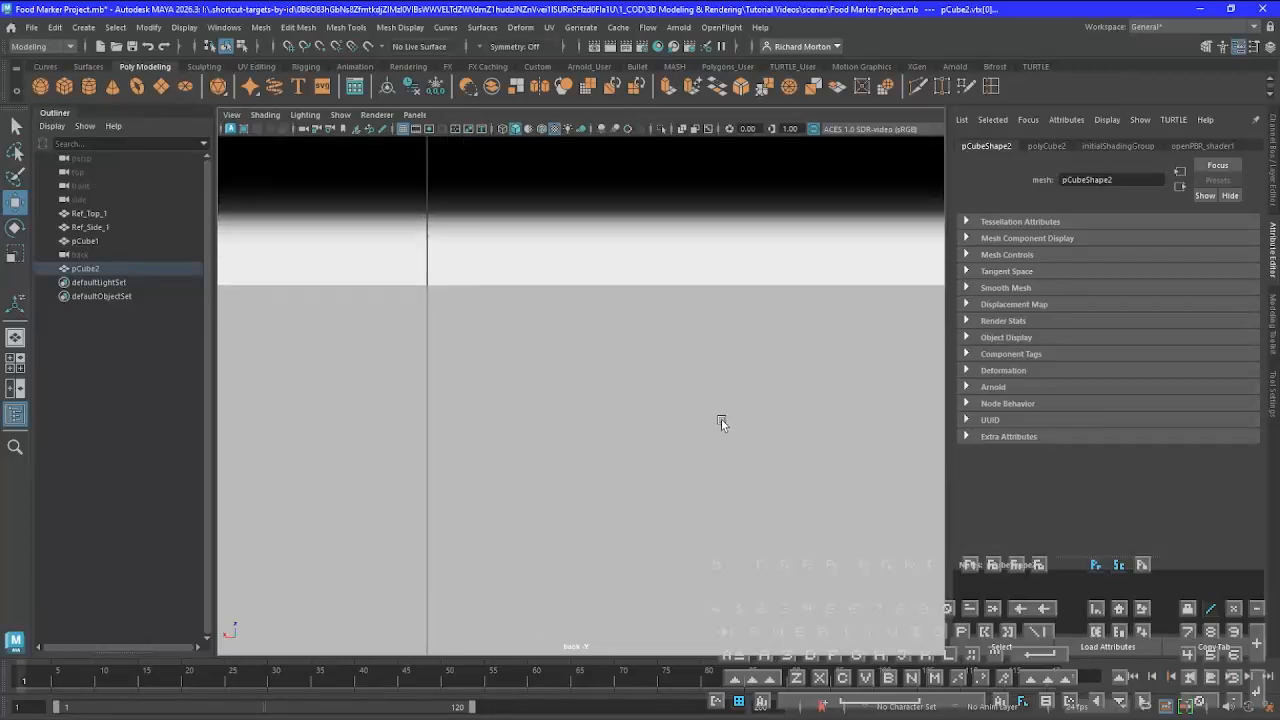
{"action": "middle_click_drag", "start_coordinate": [660, 331], "coordinate": [721, 505], "text": "alt"}
{"action": "scroll", "coordinate": [610, 420], "scroll_direction": "up", "scroll_amount": 1}
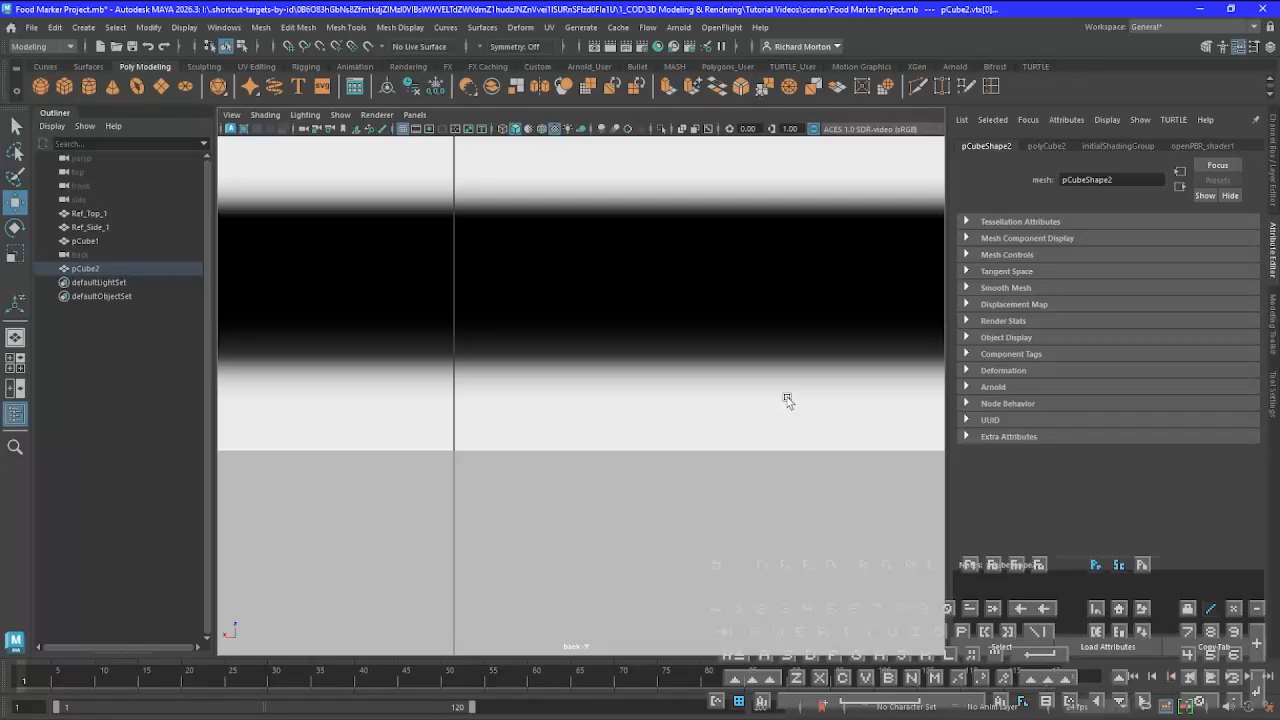
{"action": "key", "text": "f"}
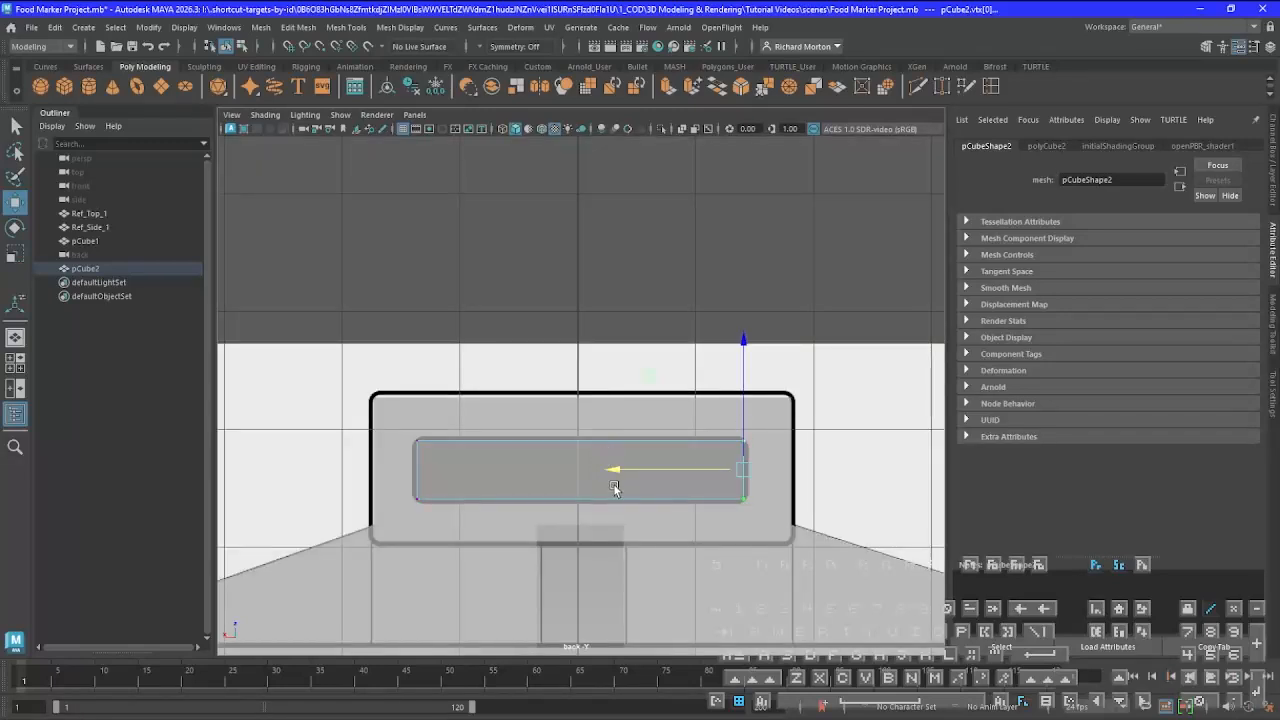
{"action": "middle_click_drag", "start_coordinate": [665, 495], "coordinate": [700, 437], "text": "alt"}
{"action": "scroll", "coordinate": [700, 437], "scroll_direction": "up", "scroll_amount": 2}
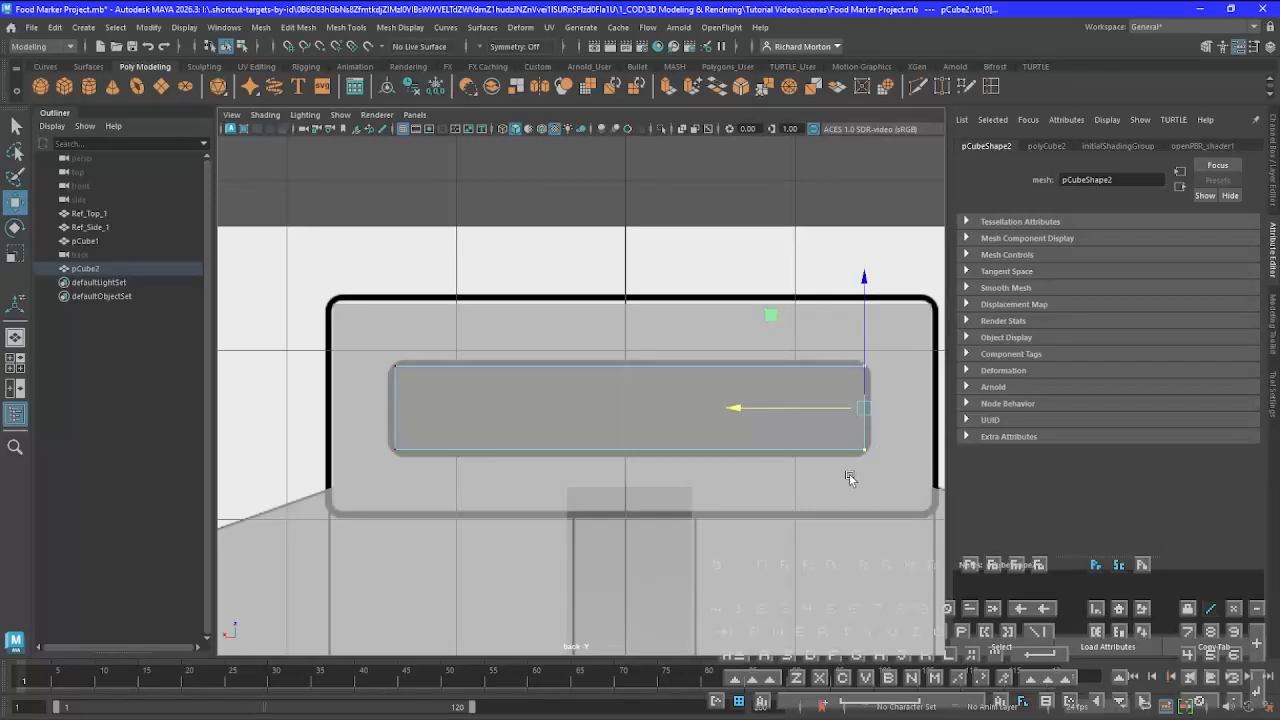
{"action": "scroll", "coordinate": [677, 426], "scroll_direction": "up", "scroll_amount": 3}
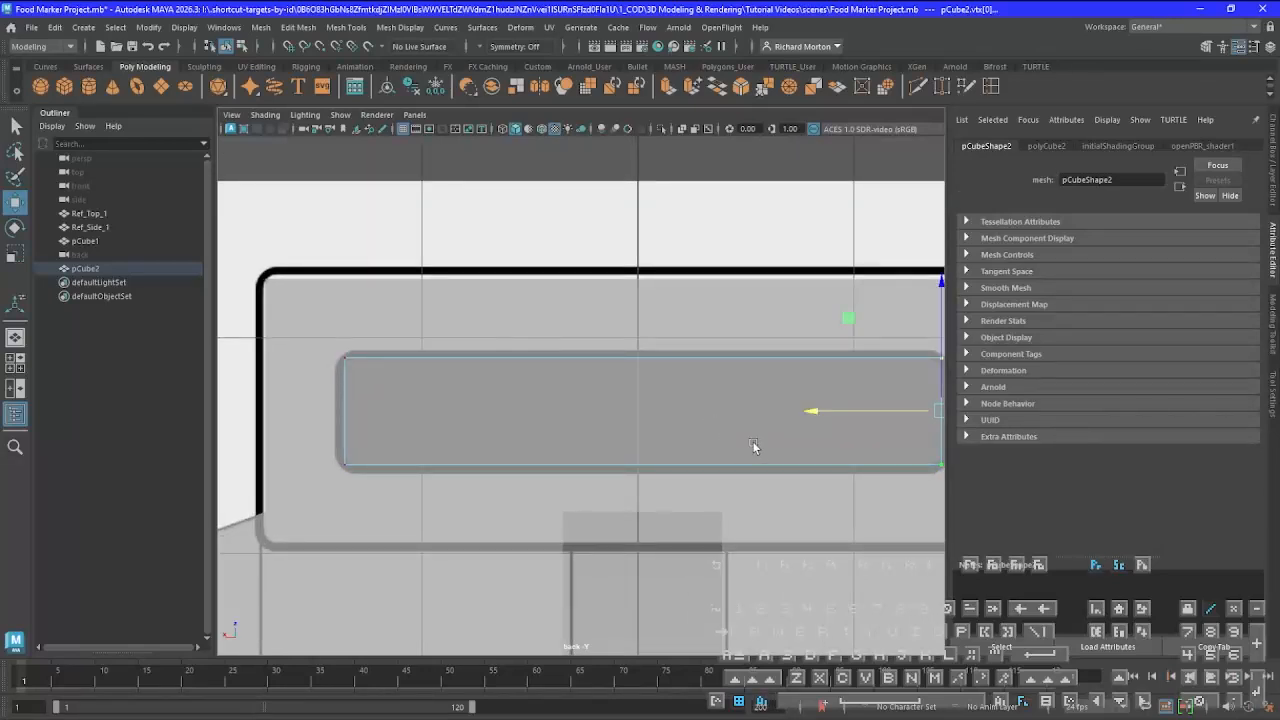
{"action": "middle_click_drag", "start_coordinate": [754, 447], "coordinate": [469, 461], "text": "alt"}
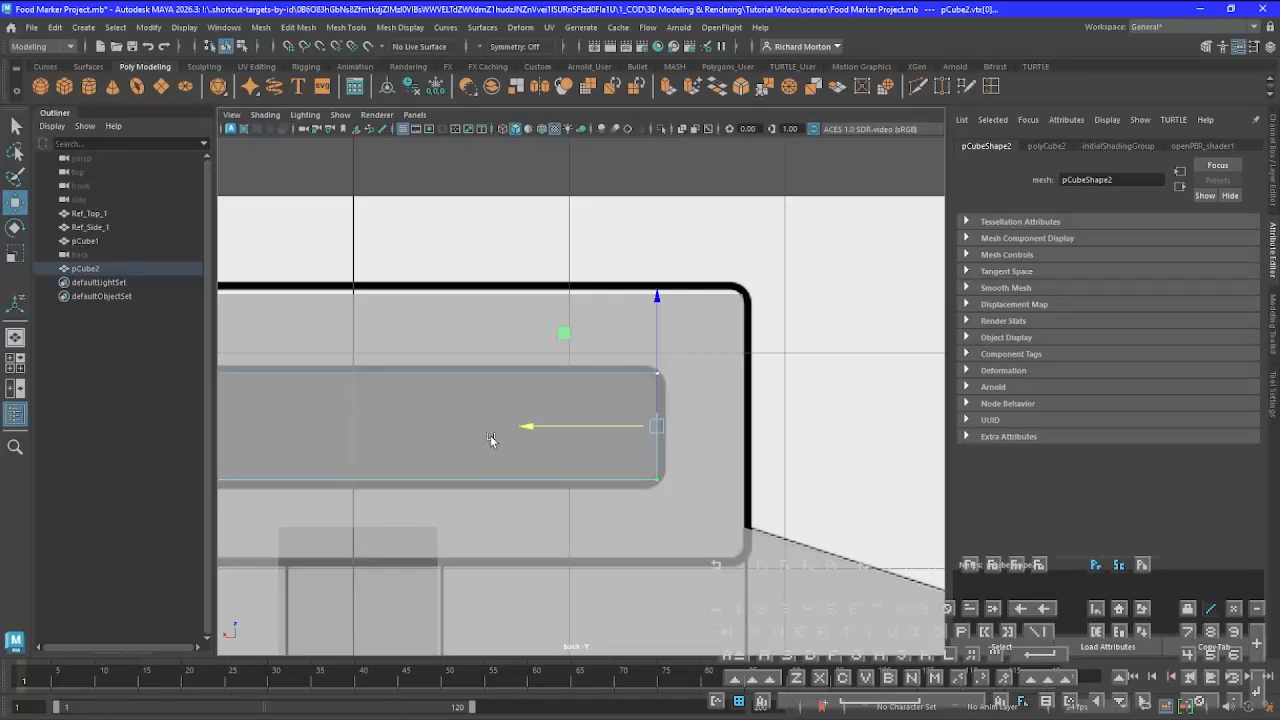
Return to edge selection with the second cube's four long edges selected, and show the perspective view
{"action": "right_click", "coordinate": [433, 408]}
{"action": "right_click_drag", "start_coordinate": [433, 408], "coordinate": [430, 312]}
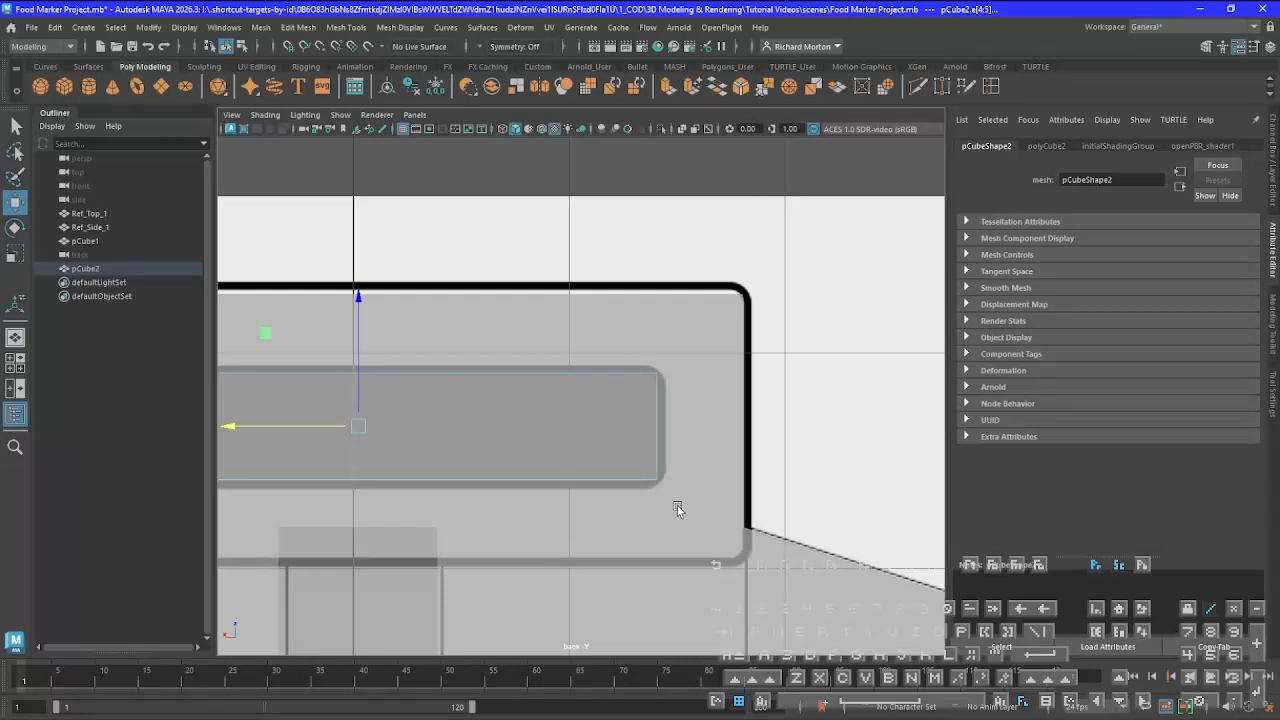
{"action": "key", "text": "space"}
{"action": "key", "text": "space"}
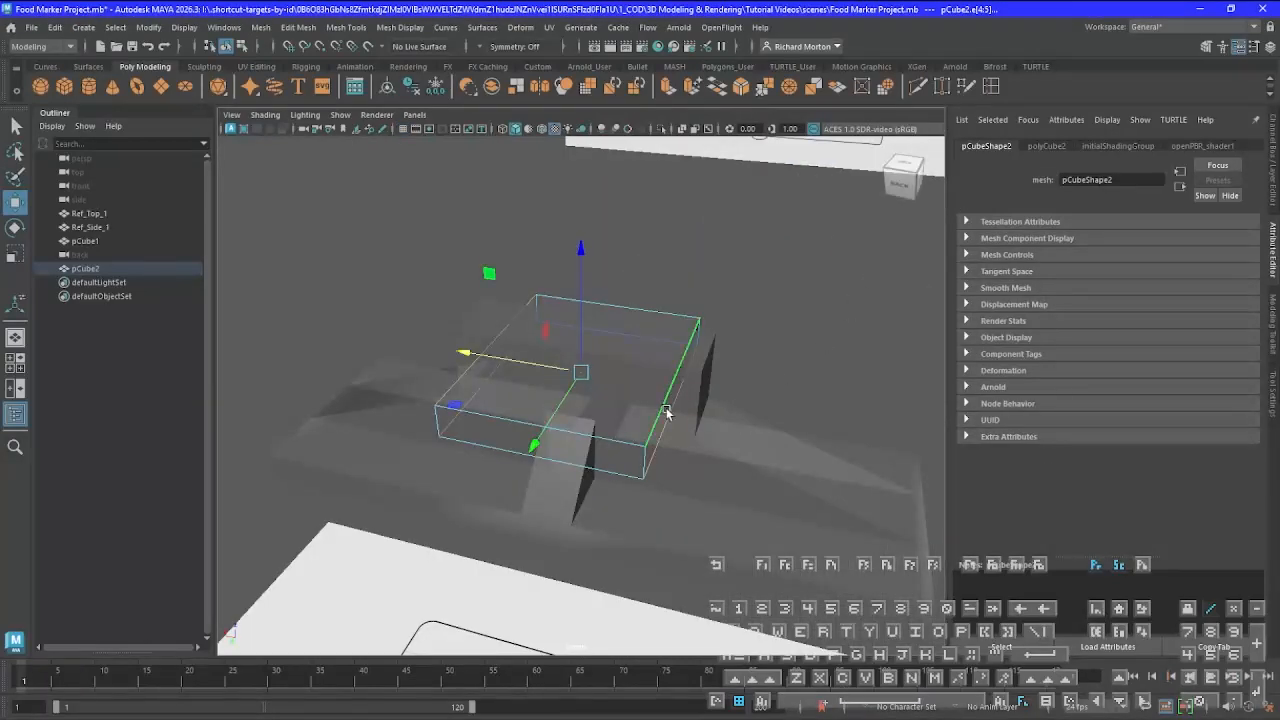
Bevel the second cube's four long edges with a fraction of 0.2 and 12 segments to match the slot outline's rounded corners
{"action": "left_click_drag", "start_coordinate": [667, 431], "coordinate": [636, 495], "text": "alt"}
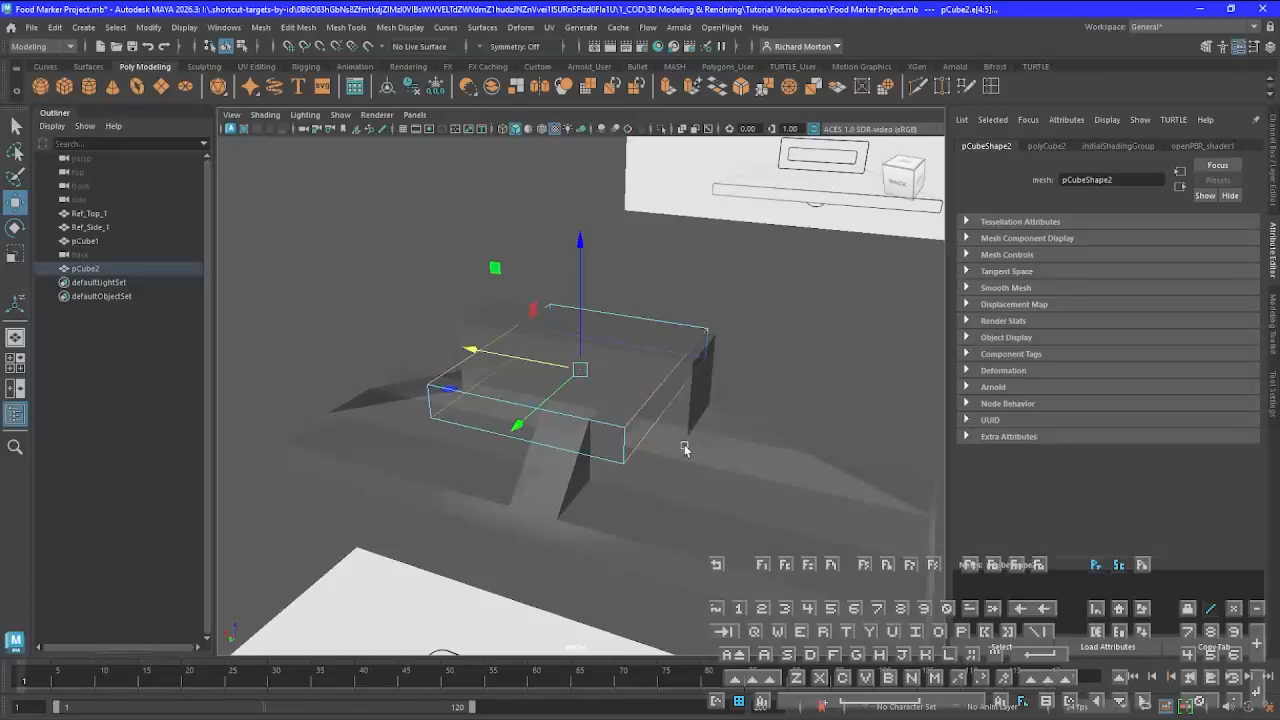
{"action": "key", "text": "space"}
{"action": "key", "text": "space"}
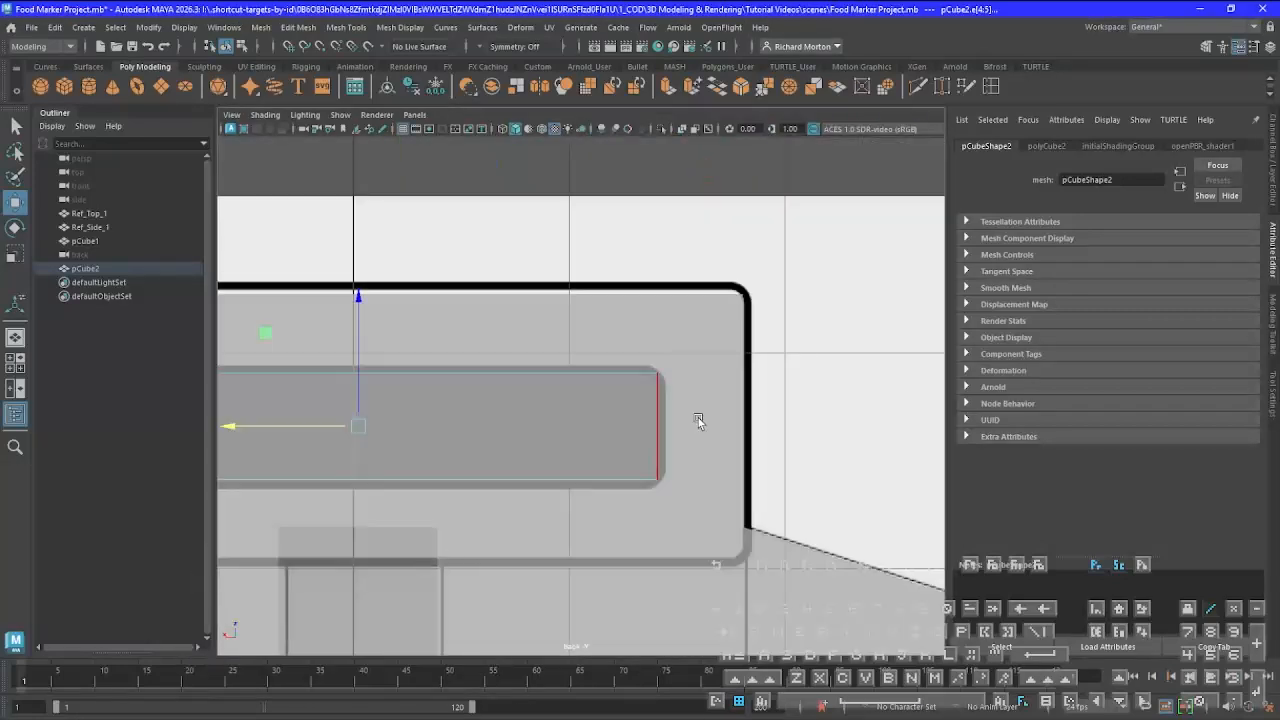
{"action": "scroll", "coordinate": [717, 413], "scroll_direction": "up", "scroll_amount": 4}
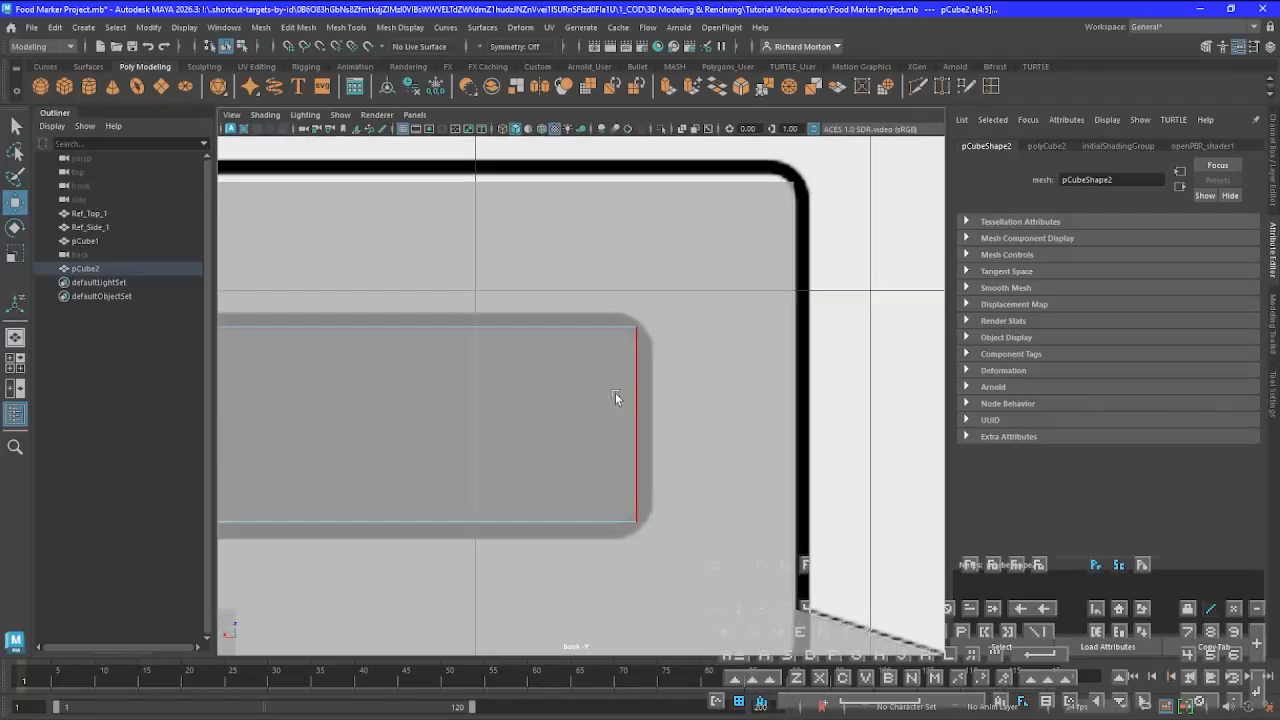
{"action": "scroll", "coordinate": [604, 416], "scroll_direction": "up", "scroll_amount": 5}
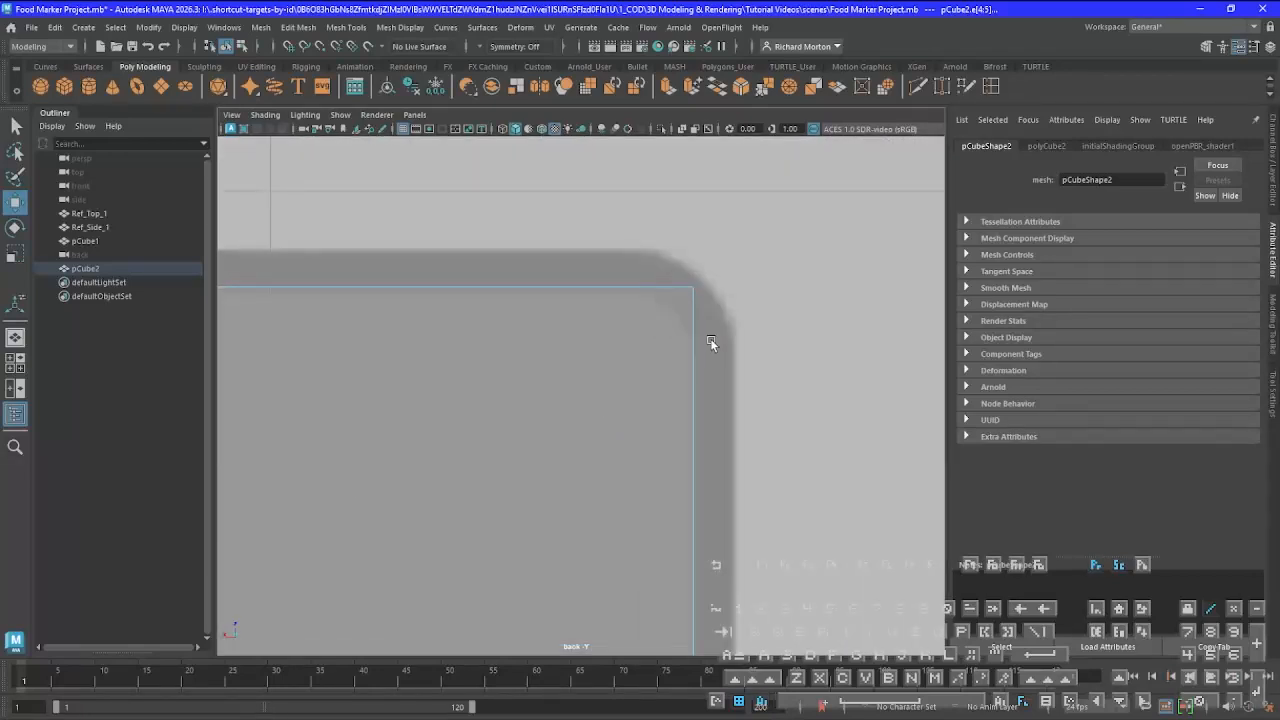
{"action": "middle_click_drag", "start_coordinate": [673, 403], "coordinate": [656, 405], "text": "alt"}
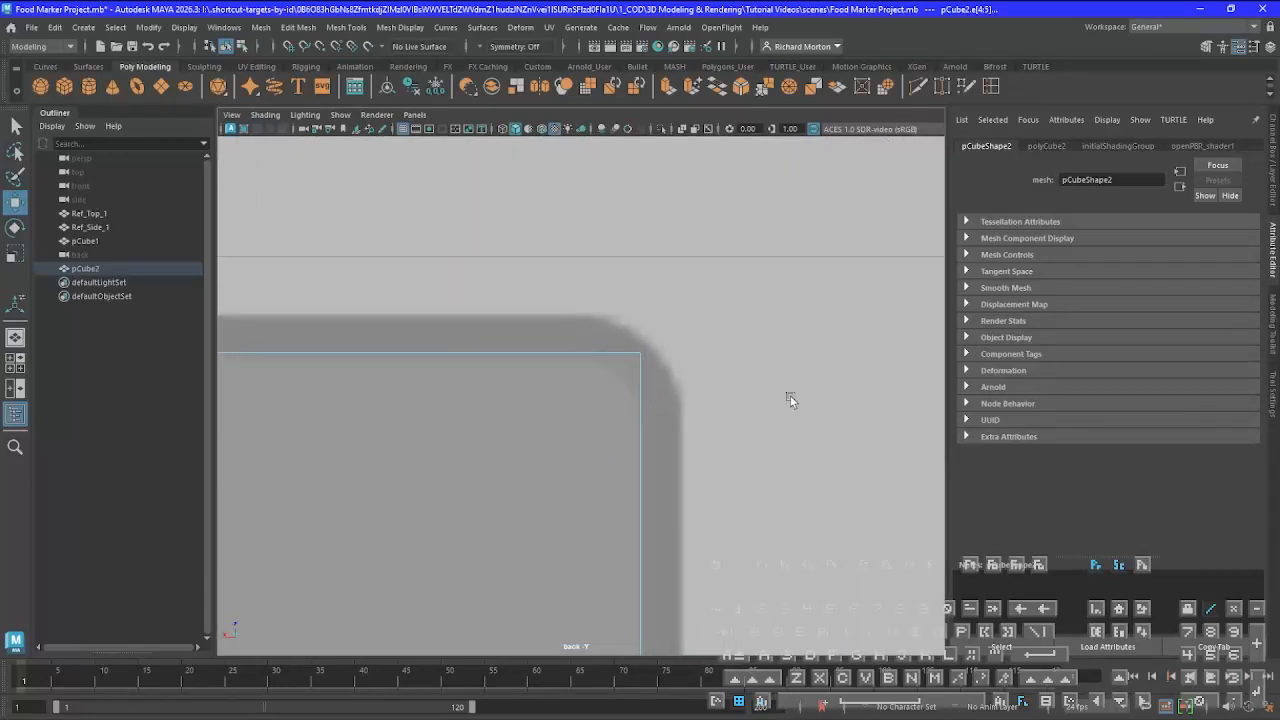
{"action": "left_click", "coordinate": [742, 86]}
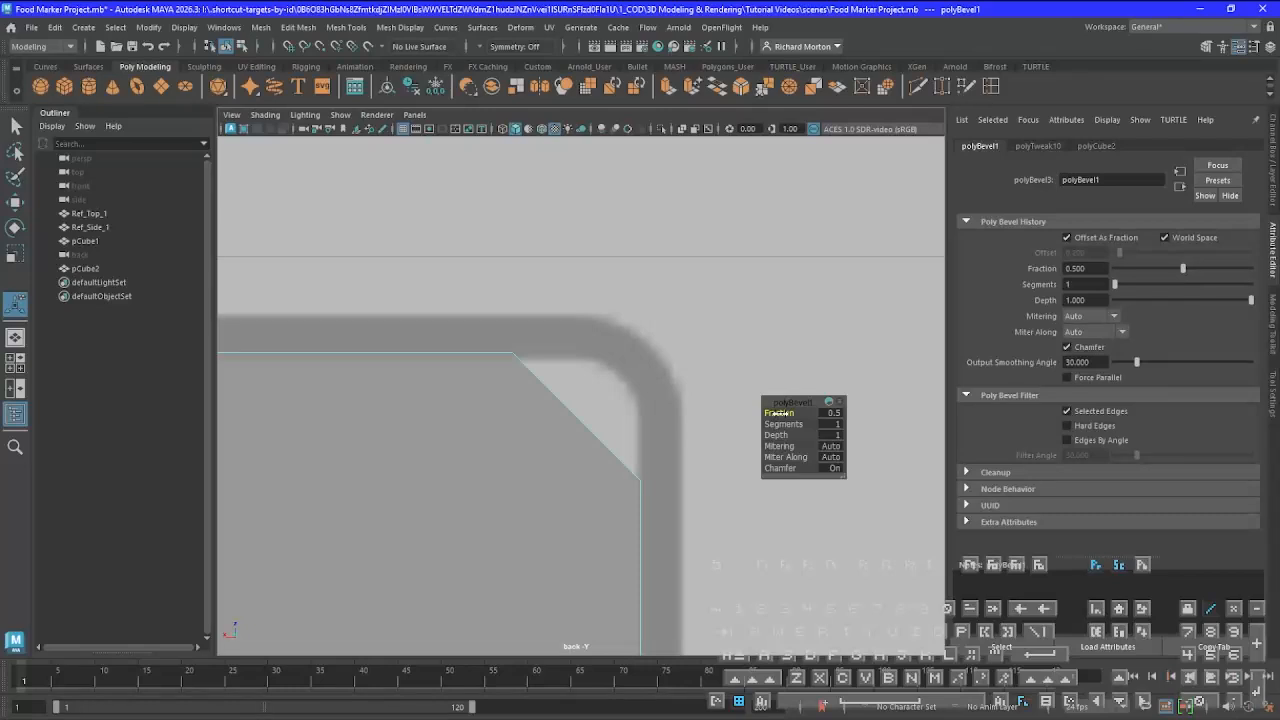
{"action": "left_click_drag", "start_coordinate": [779, 412], "coordinate": [774, 412]}
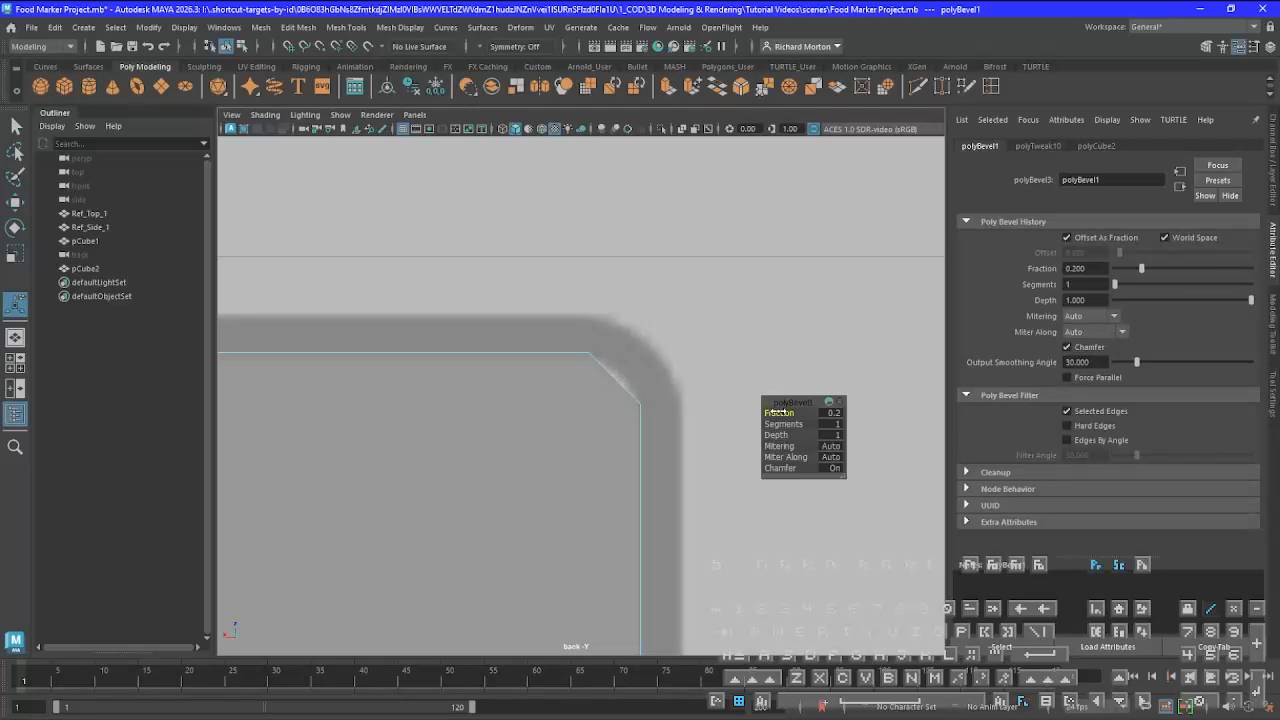
{"action": "left_click_drag", "start_coordinate": [777, 412], "coordinate": [779, 411]}
{"action": "left_click", "coordinate": [782, 424]}
{"action": "left_click_drag", "start_coordinate": [778, 424], "coordinate": [893, 421]}
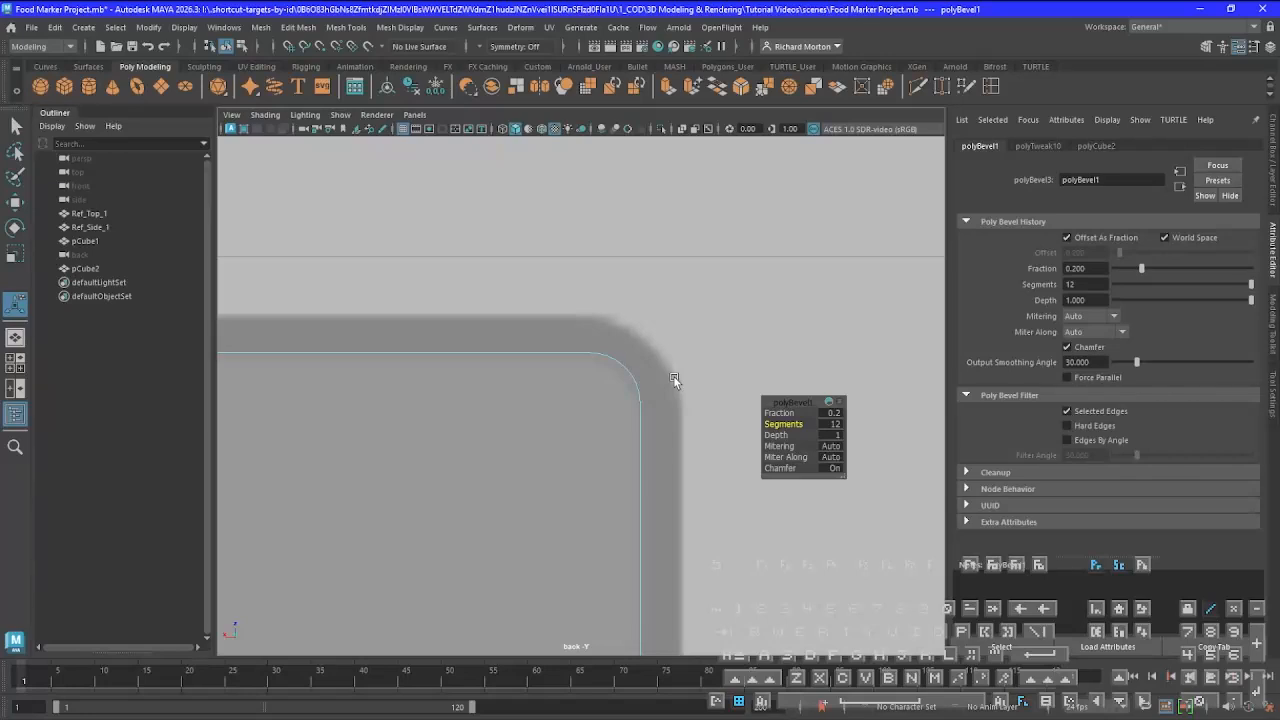
Compare the bevelled cube with the reference slot outline in the back view, and return it to object mode
{"action": "scroll", "coordinate": [674, 378], "scroll_direction": "down", "scroll_amount": 10}
{"action": "scroll", "coordinate": [664, 398], "scroll_direction": "up", "scroll_amount": 4}
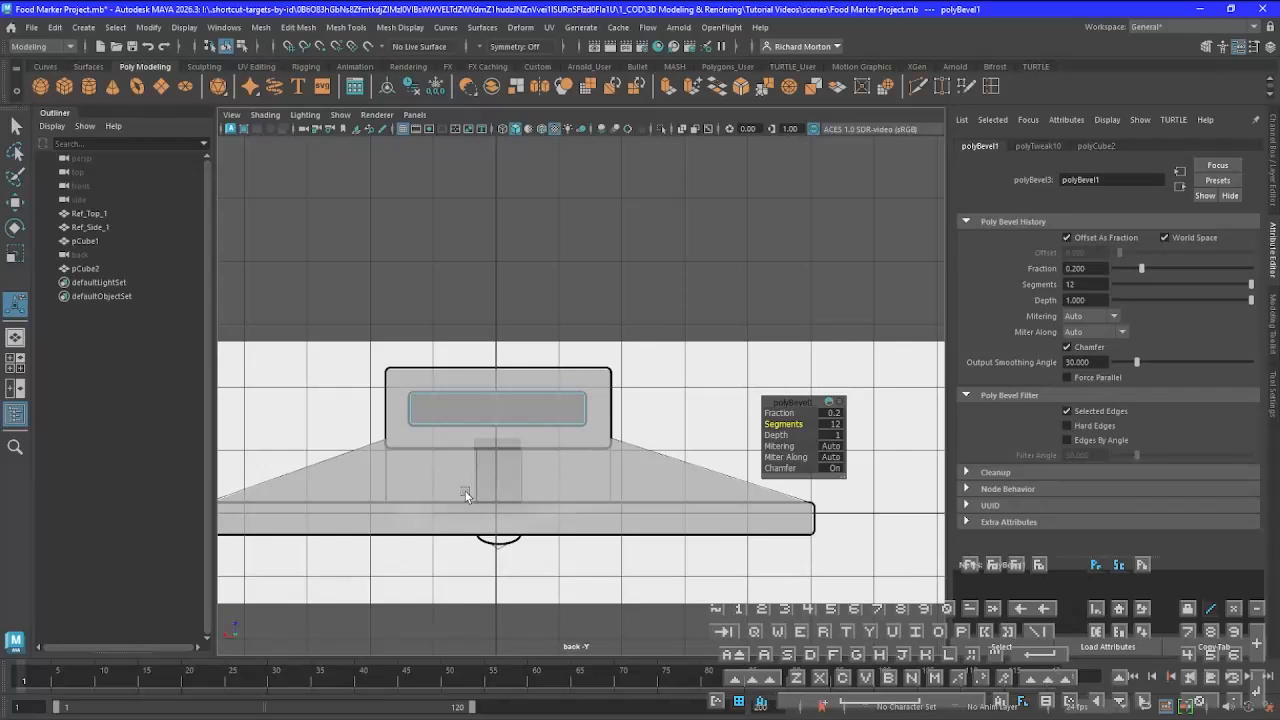
{"action": "middle_click_drag", "start_coordinate": [466, 489], "coordinate": [593, 503], "text": "alt"}
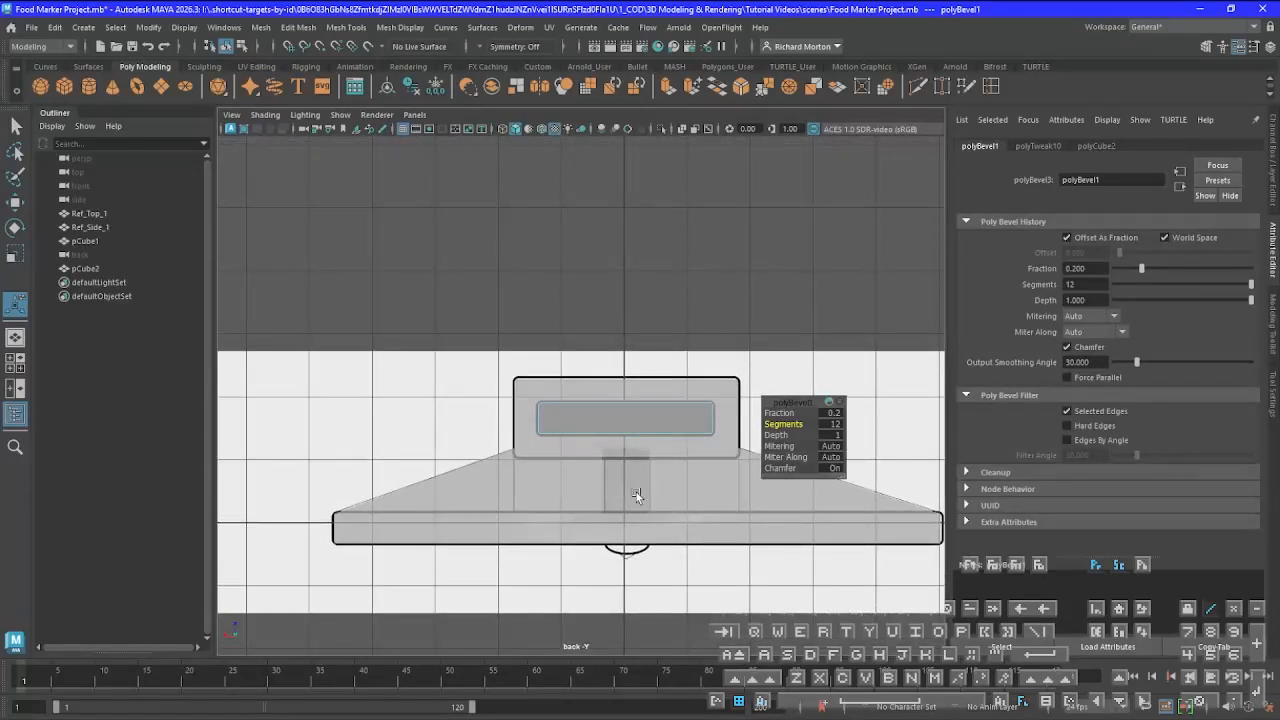
{"action": "scroll", "coordinate": [636, 492], "scroll_direction": "up", "scroll_amount": 5}
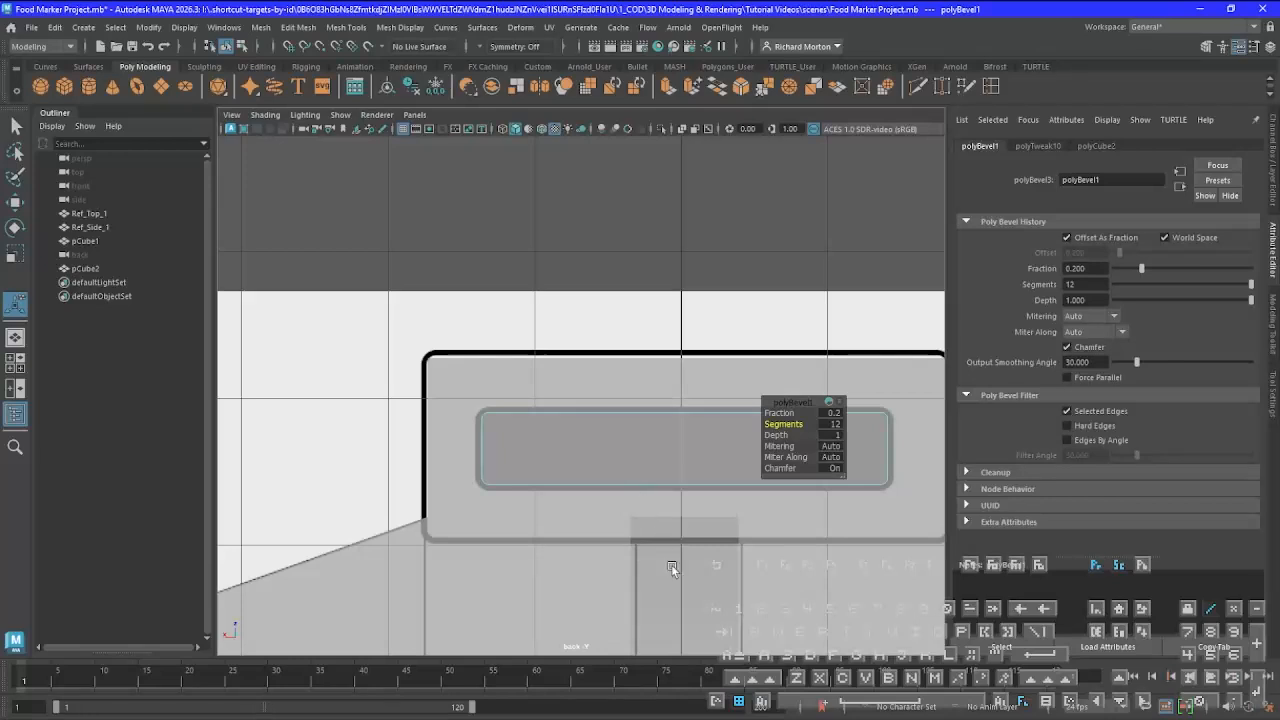
{"action": "middle_click_drag", "start_coordinate": [701, 566], "coordinate": [517, 574], "text": "alt"}
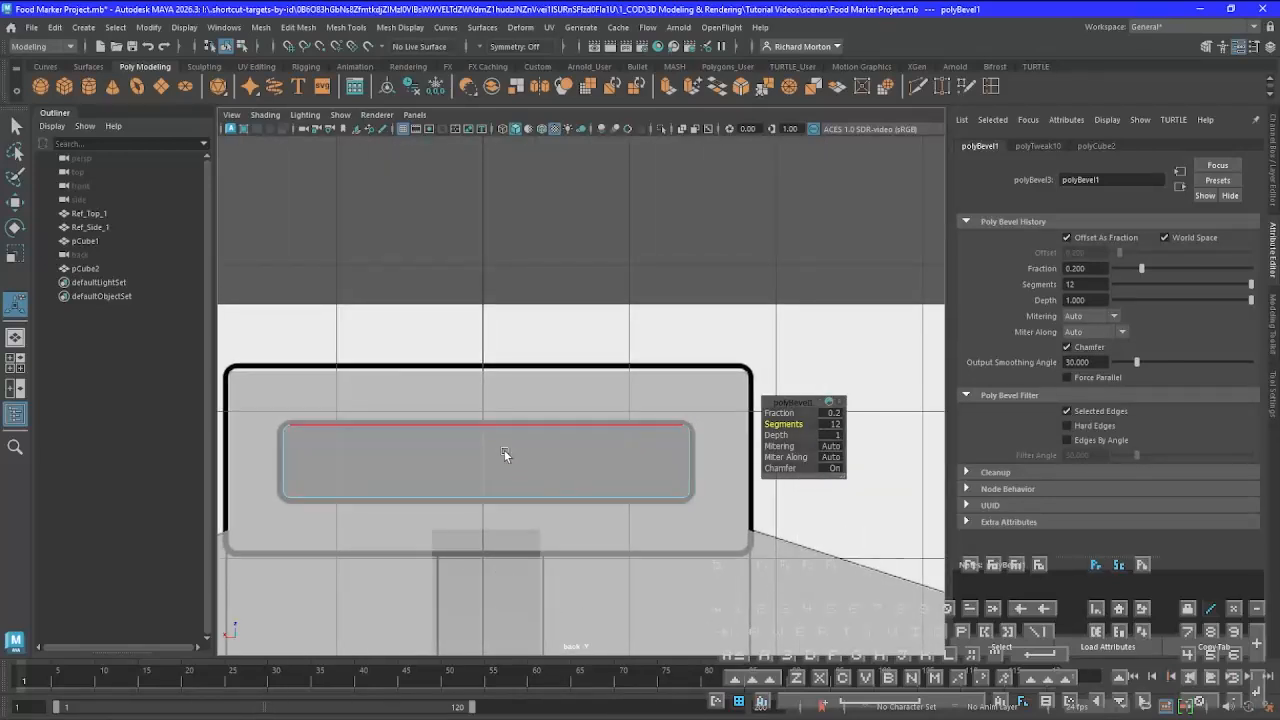
{"action": "right_click_drag", "start_coordinate": [503, 350], "coordinate": [580, 331]}
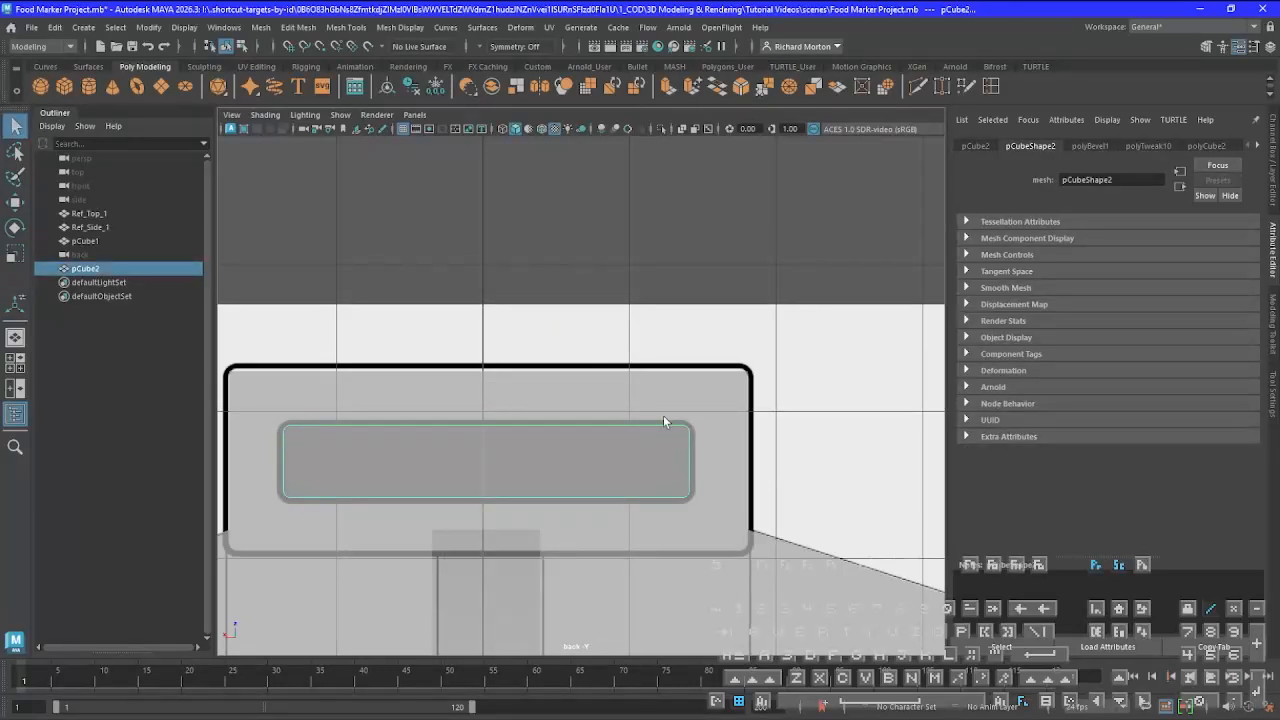
Subtract the bevelled second cube from the main body with a Boolean Difference (A - B) to cut the slot through the upper block
{"action": "key", "text": "space"}
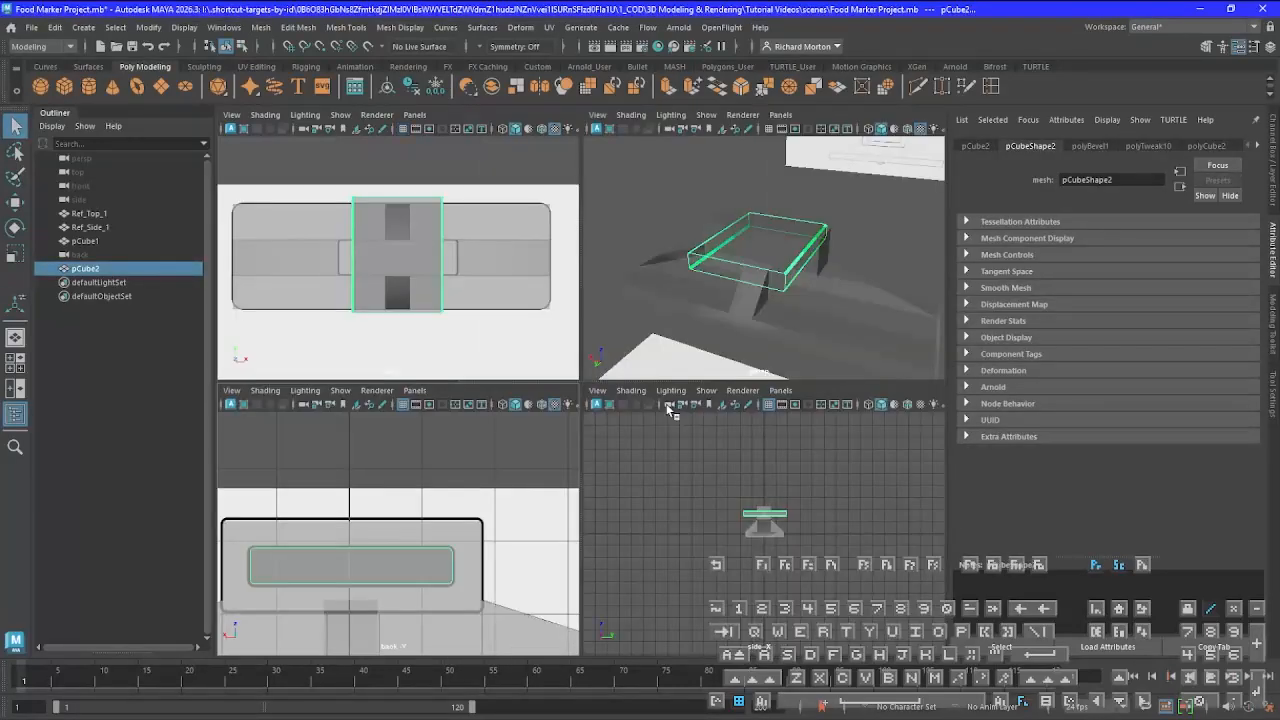
{"action": "key", "text": "space"}
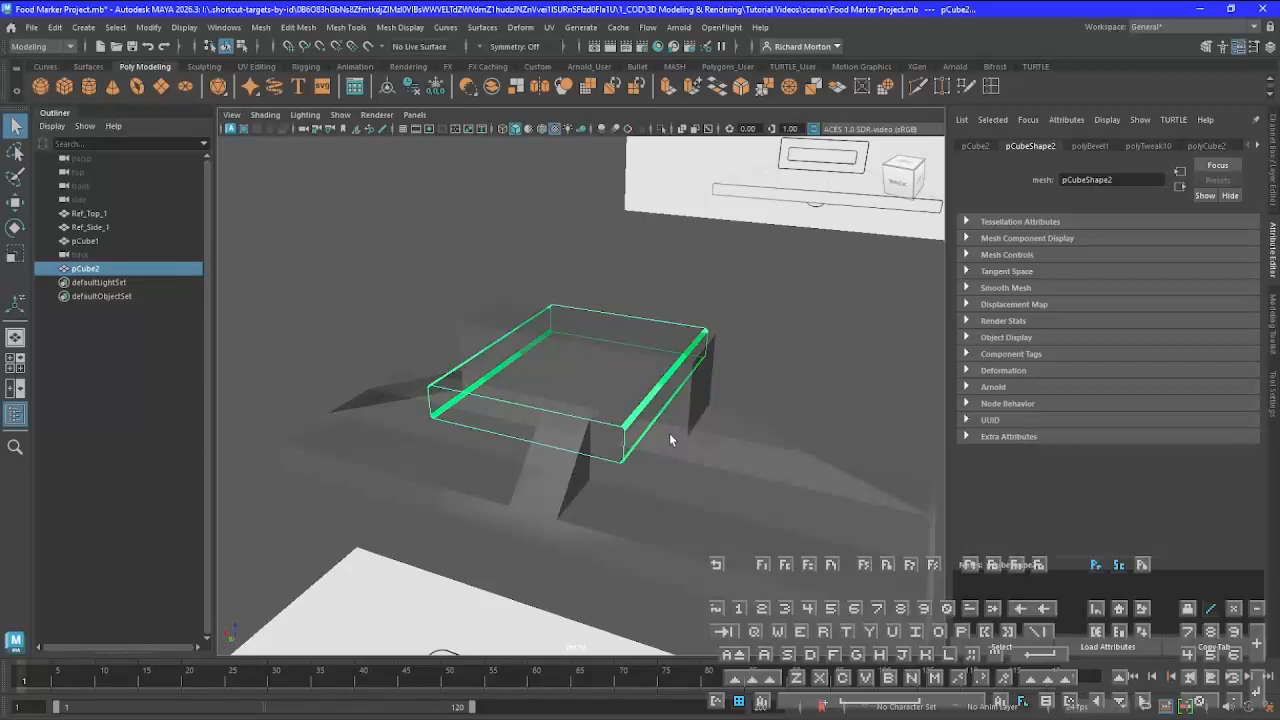
{"action": "left_click_drag", "start_coordinate": [671, 436], "coordinate": [661, 485], "text": "alt"}
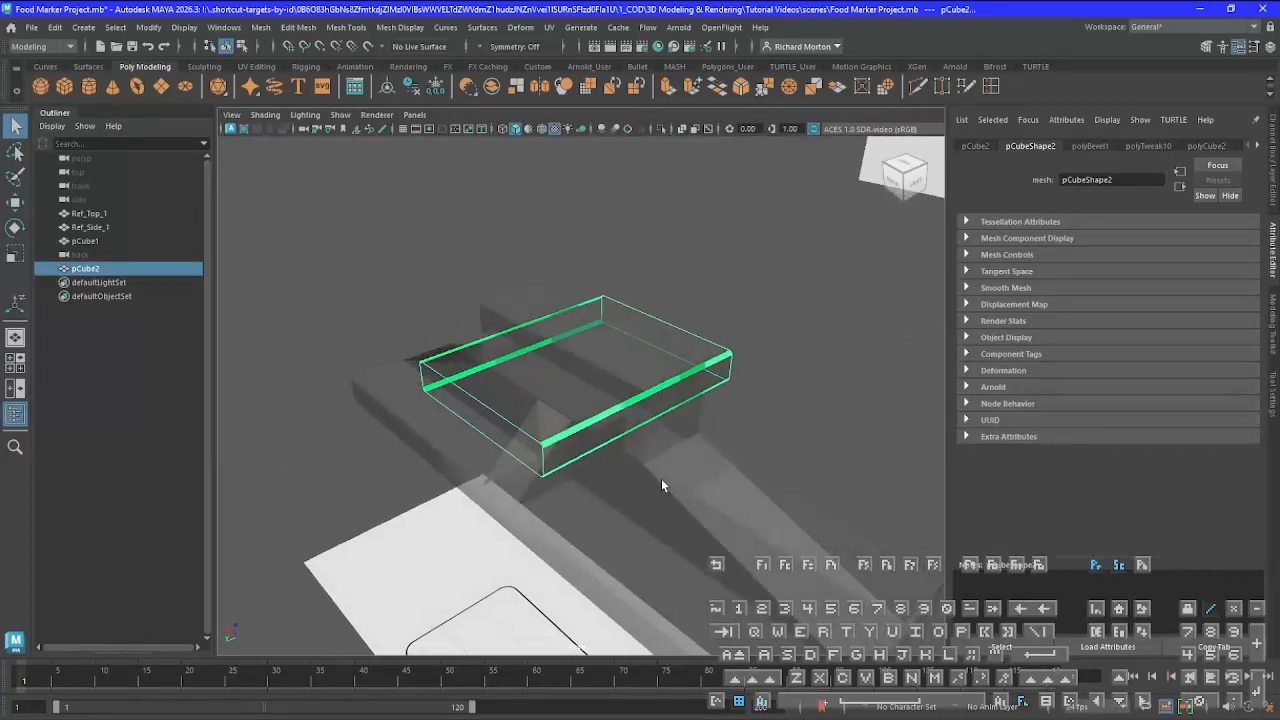
{"action": "left_click", "coordinate": [655, 479]}
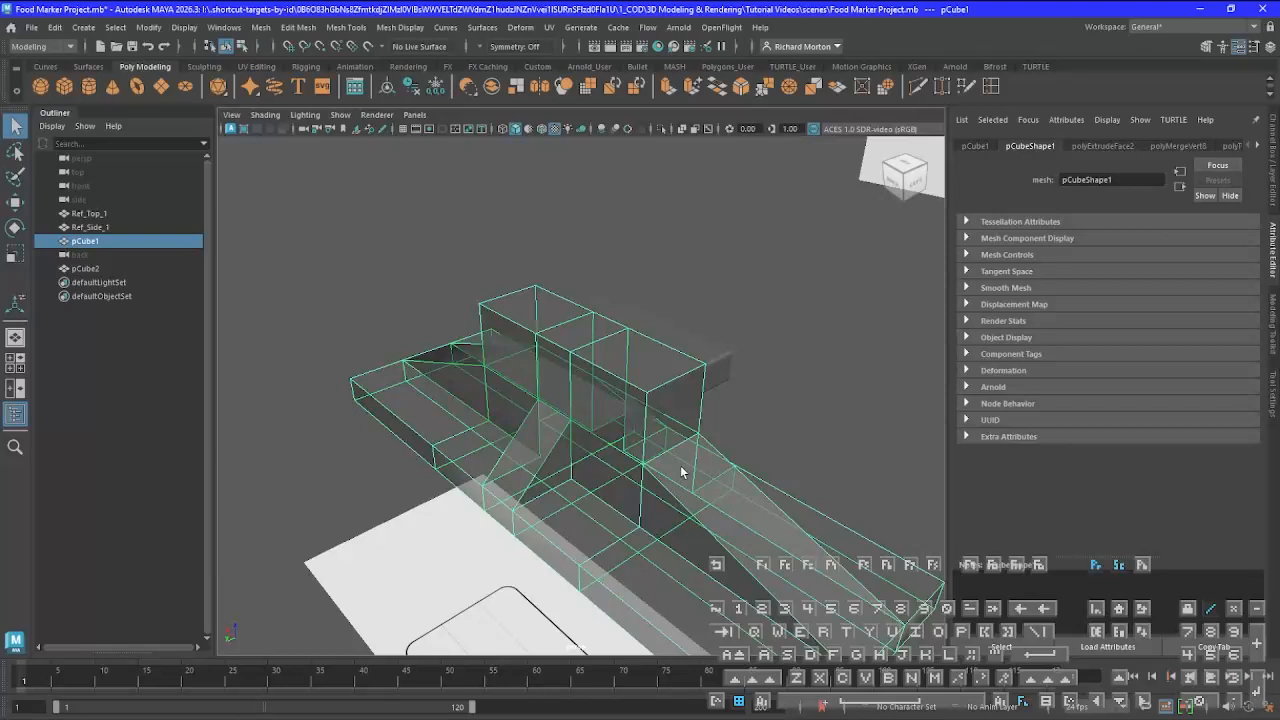
{"action": "left_click", "coordinate": [721, 366], "text": "shift"}
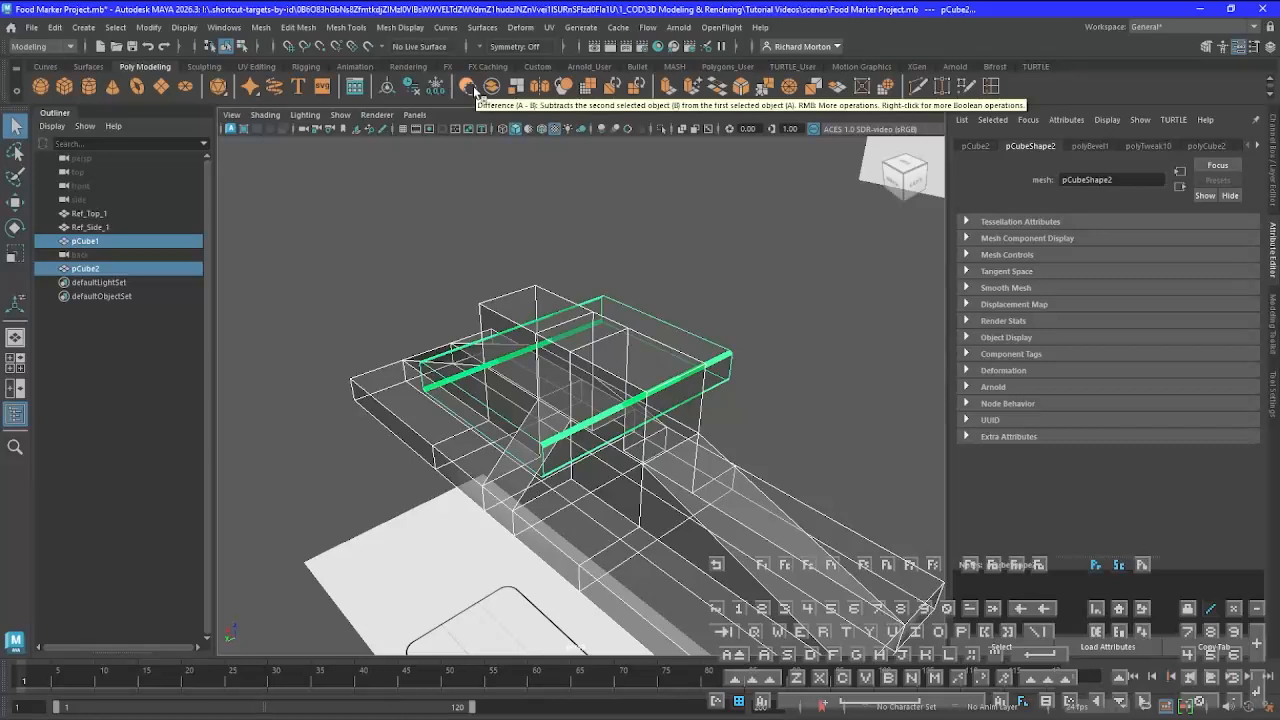
{"action": "left_click", "coordinate": [261, 28]}
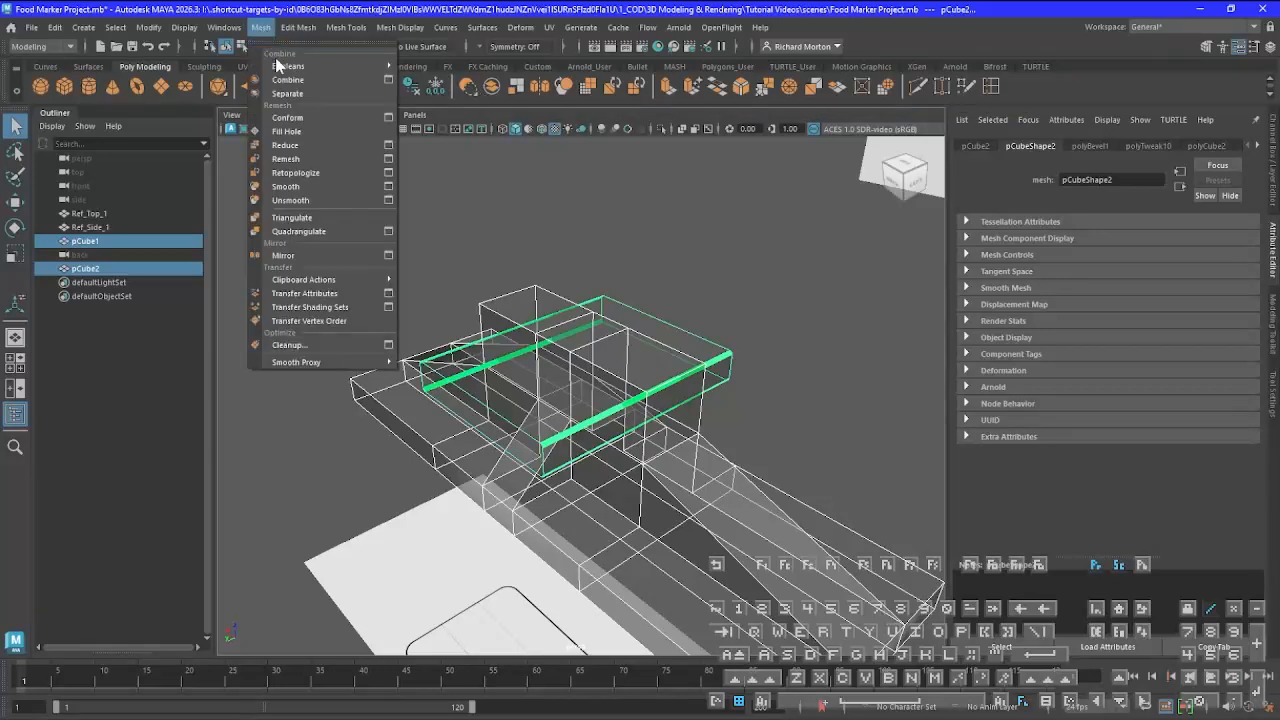
{"action": "mouse_move", "coordinate": [288, 66]}
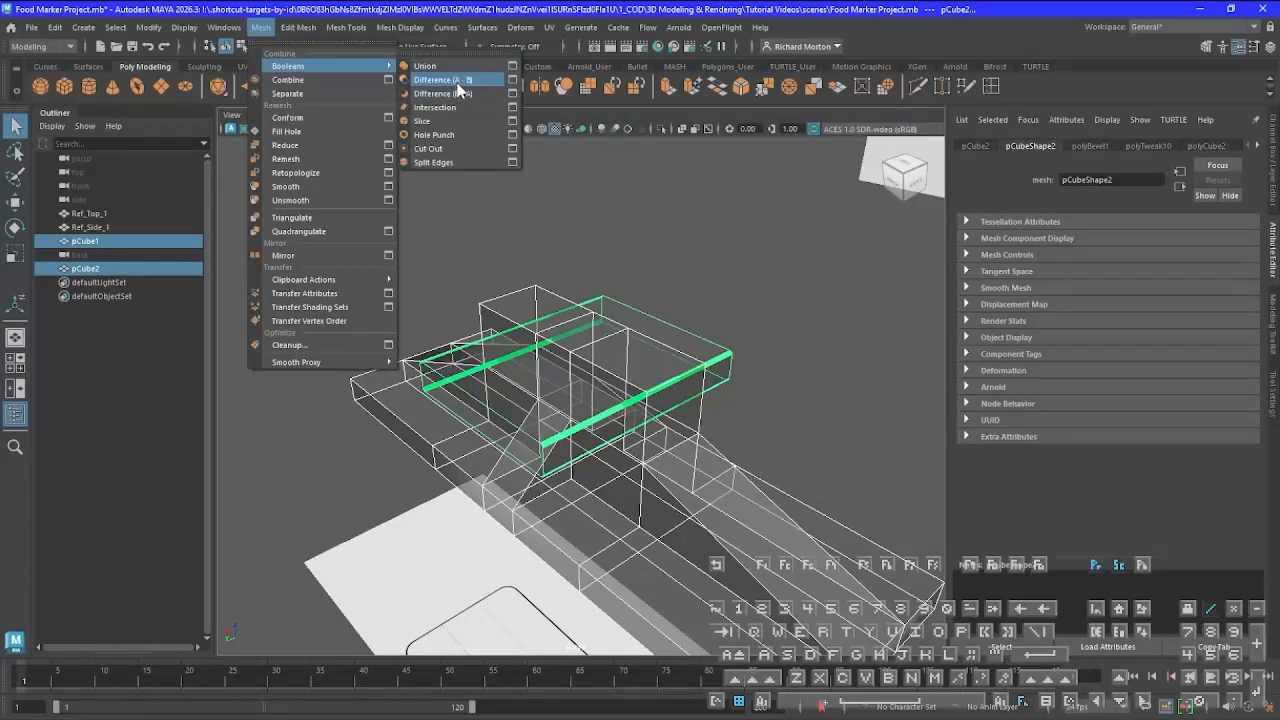
{"action": "left_click", "coordinate": [446, 27]}
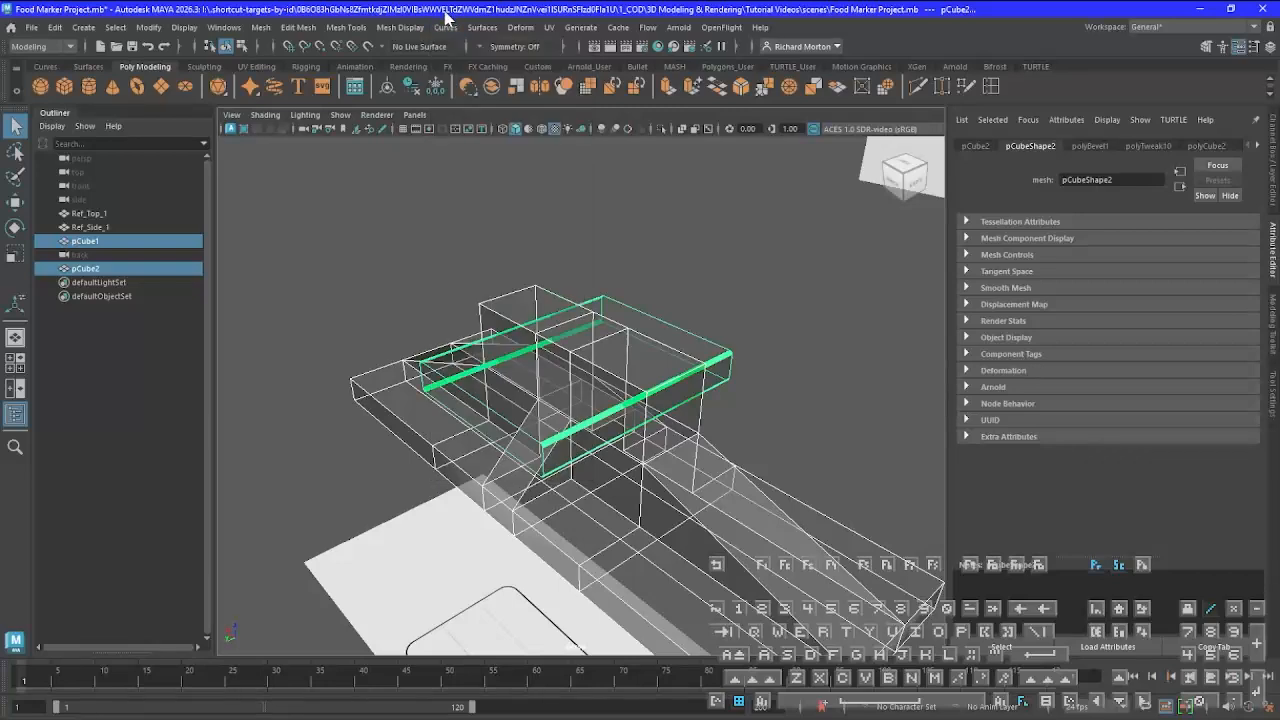
{"action": "left_click", "coordinate": [467, 88]}
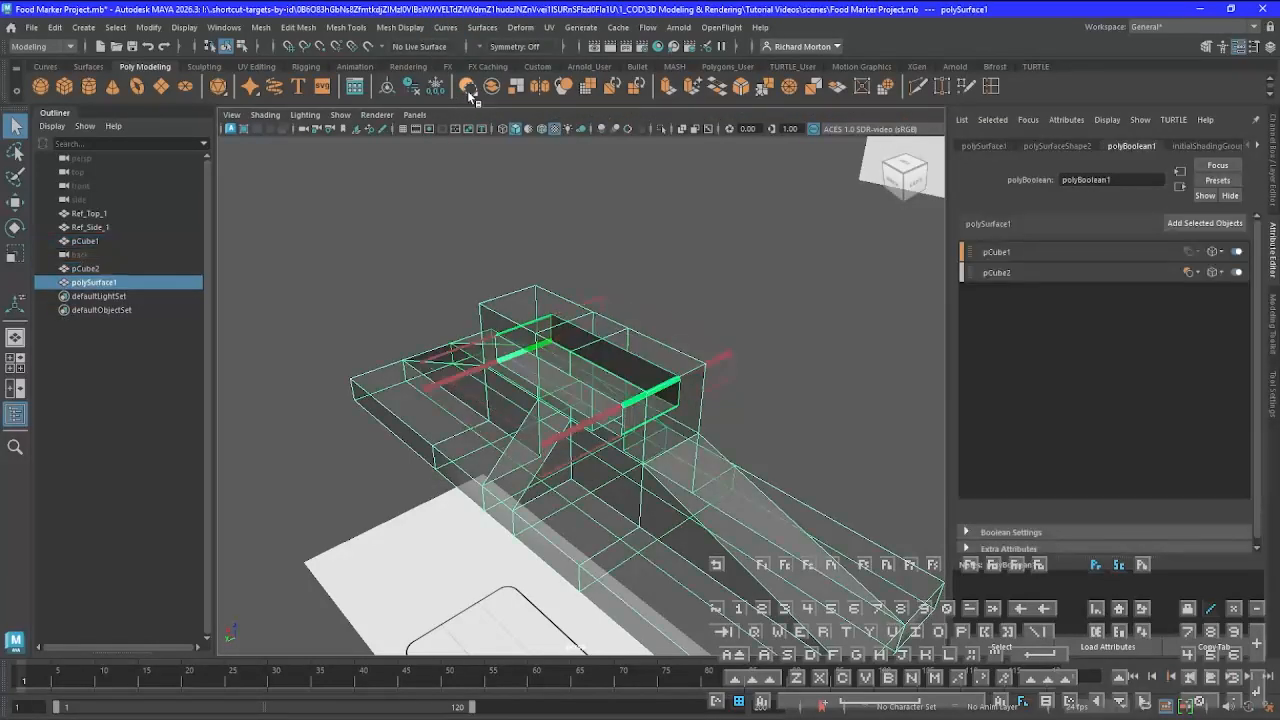
Inspect the slot cut in the perspective view, and delete all construction history in the scene
{"action": "left_click_drag", "start_coordinate": [566, 406], "coordinate": [632, 385], "text": "alt"}
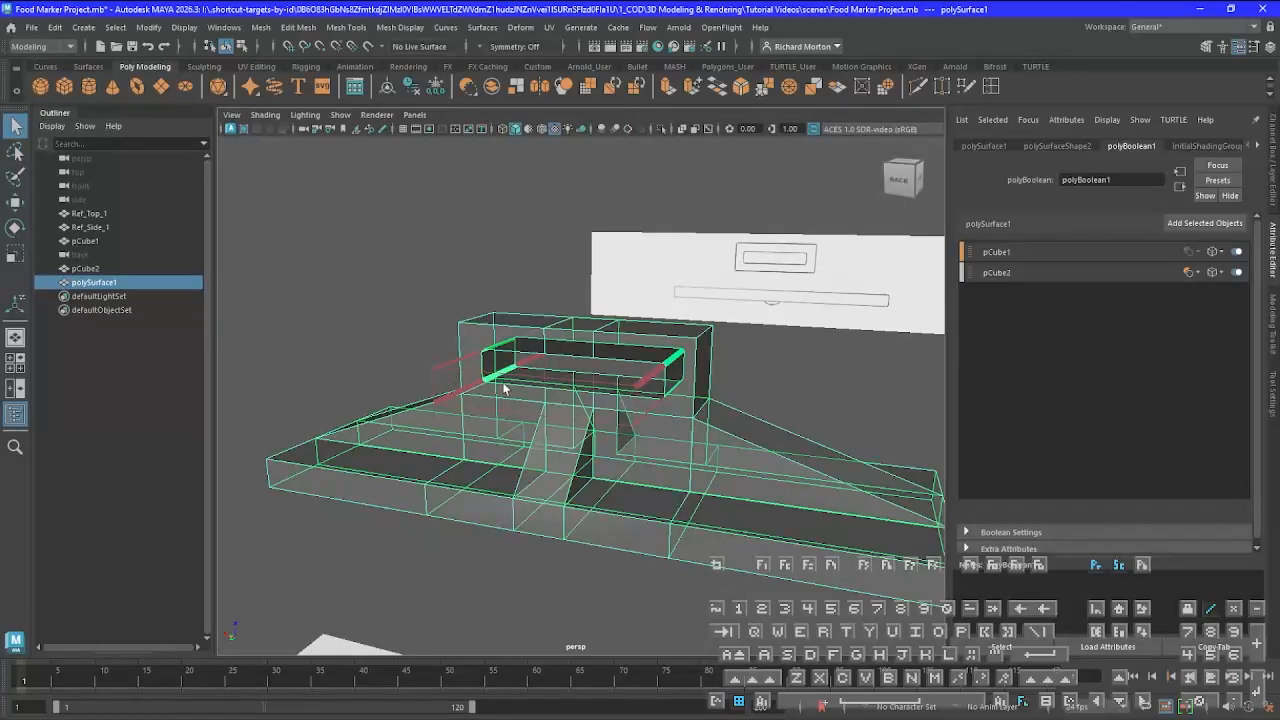
{"action": "left_click_drag", "start_coordinate": [645, 440], "coordinate": [624, 456], "text": "alt"}
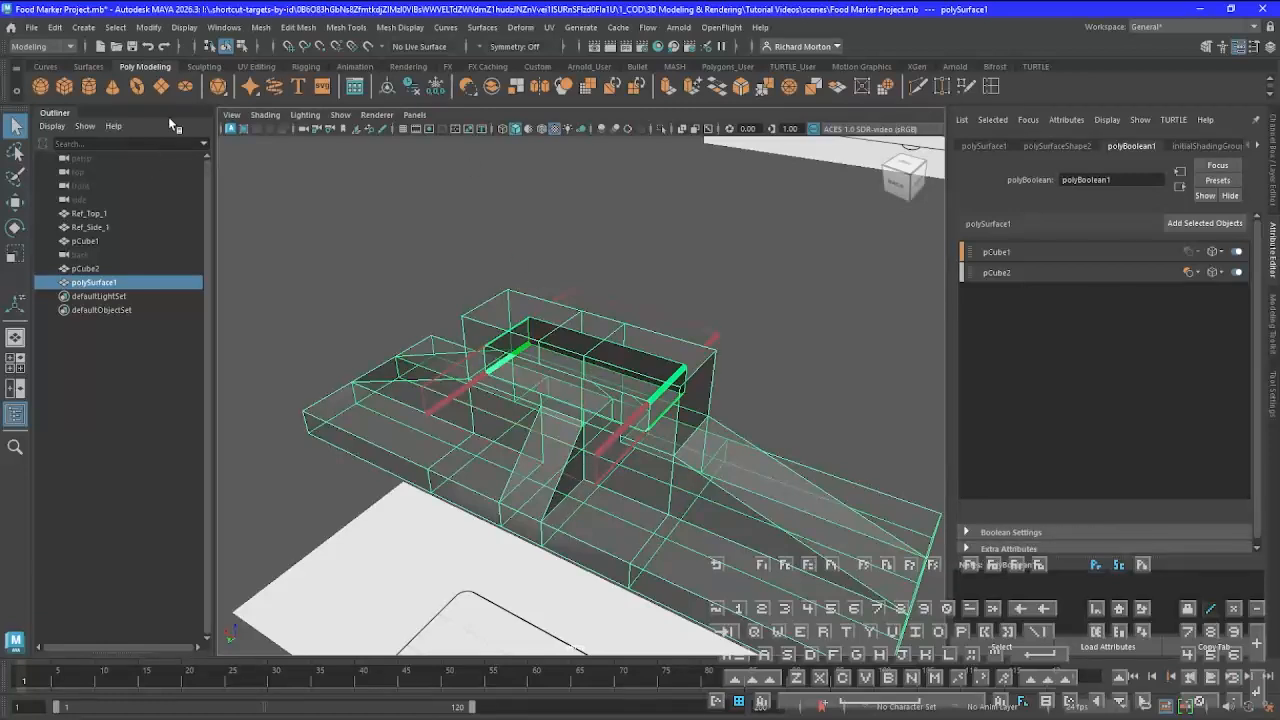
{"action": "left_click", "coordinate": [53, 30]}
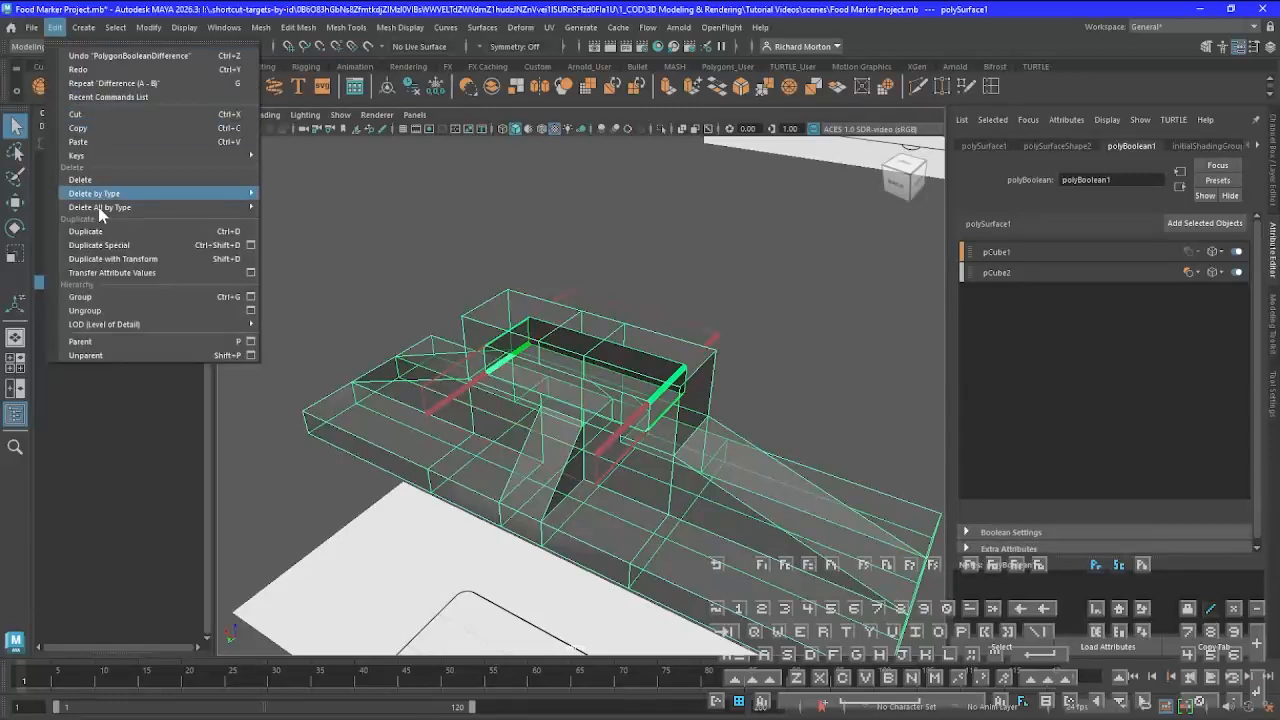
{"action": "mouse_move", "coordinate": [100, 206]}
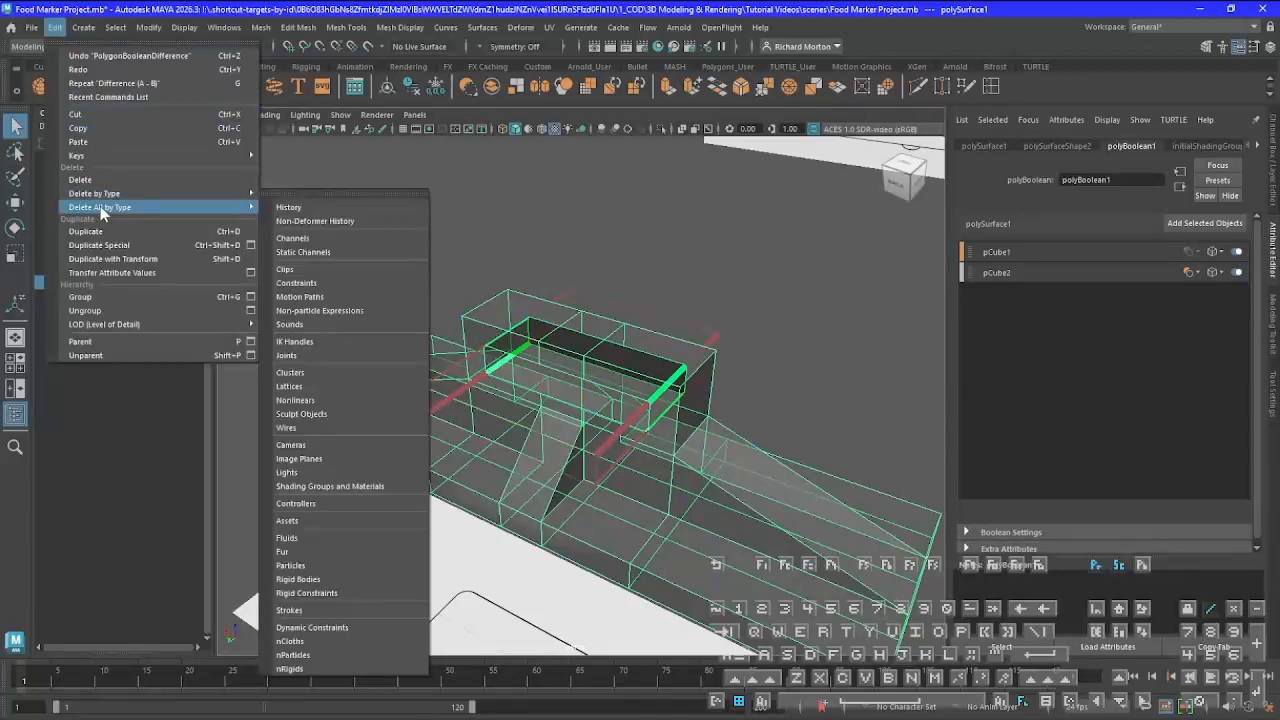
{"action": "left_click", "coordinate": [307, 209]}
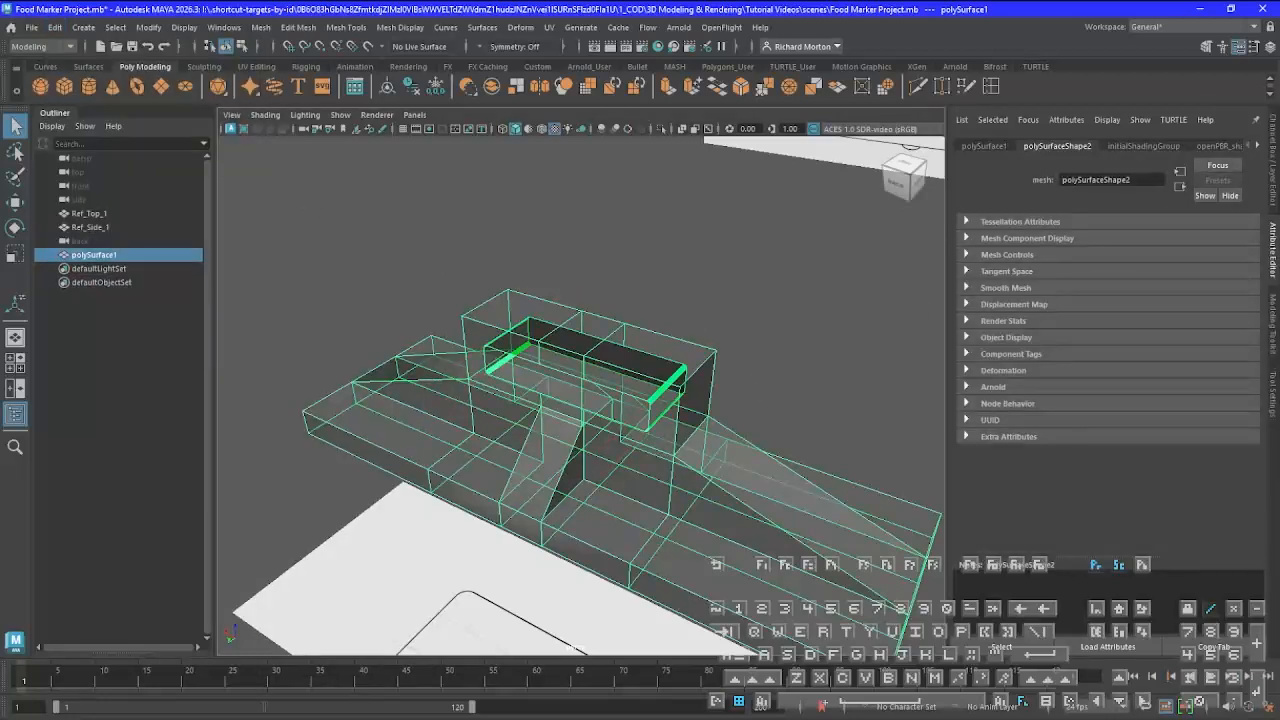
Show the Channel Box for the combined body and switch the mesh to edge selection
{"action": "left_click", "coordinate": [1274, 146]}
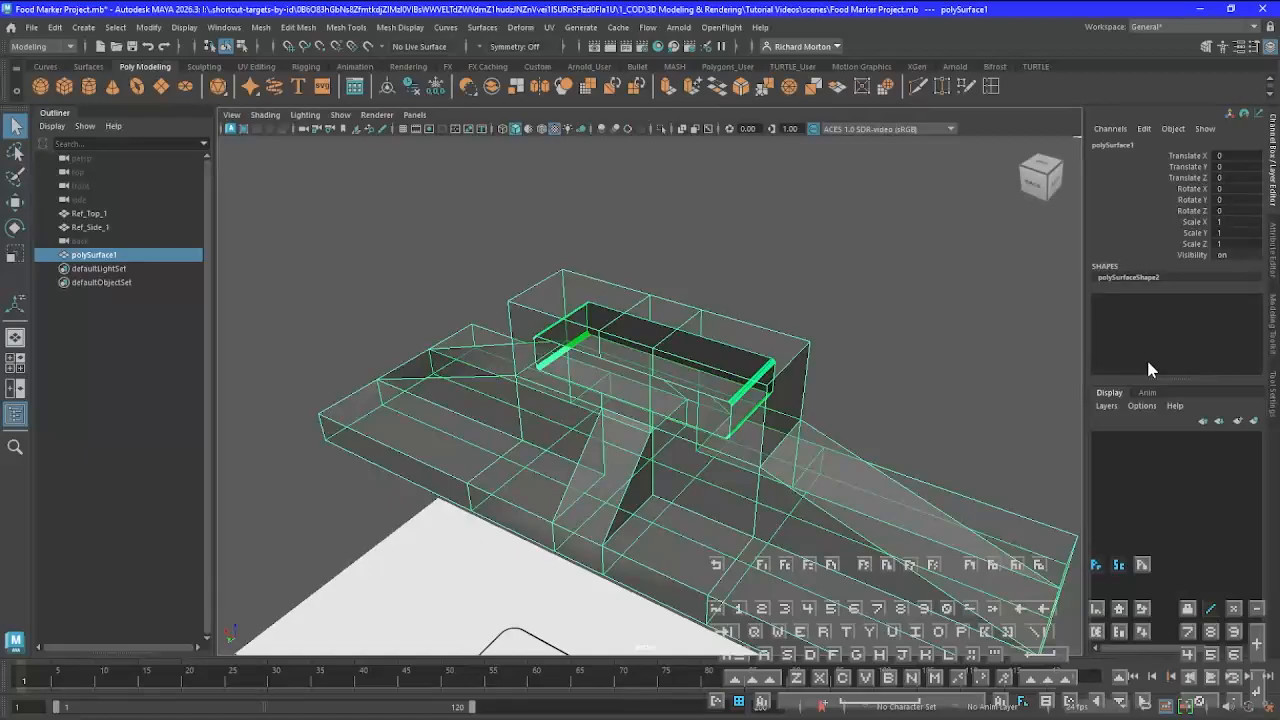
{"action": "left_click_drag", "start_coordinate": [837, 417], "coordinate": [834, 383], "text": "alt"}
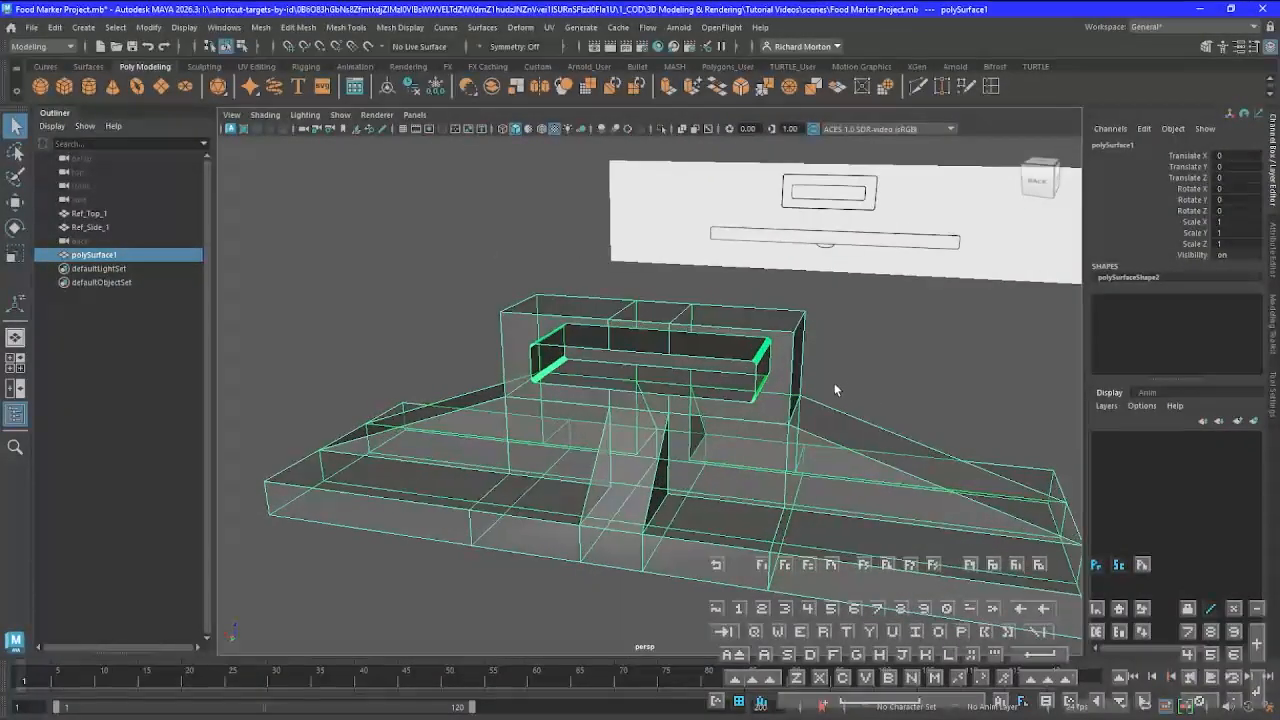
{"action": "mouse_move", "coordinate": [565, 486]}
{"action": "left_mouse_down", "text": "alt"}
{"action": "mouse_move", "coordinate": [591, 491]}
{"action": "mouse_move", "coordinate": [563, 474]}
{"action": "mouse_move", "coordinate": [586, 457]}
{"action": "mouse_move", "coordinate": [671, 508]}
{"action": "mouse_move", "coordinate": [686, 463]}
{"action": "mouse_move", "coordinate": [586, 480]}
{"action": "left_mouse_up", "text": "alt"}
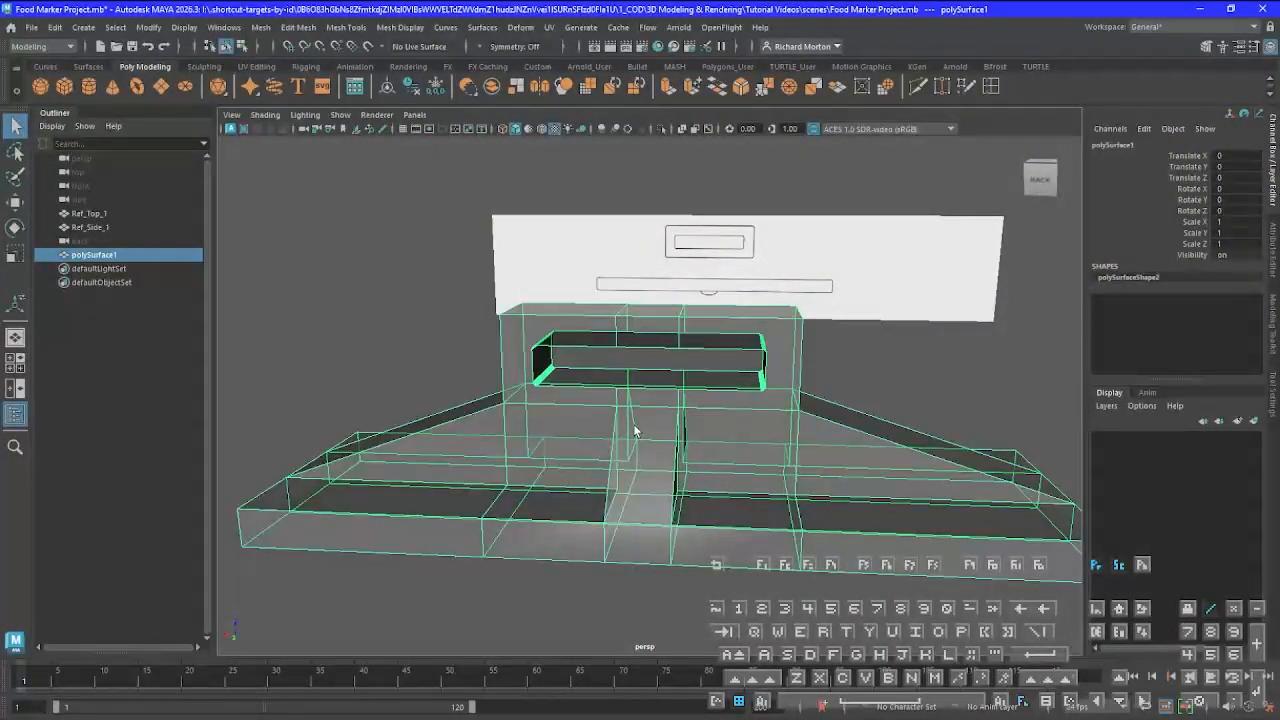
{"action": "right_click_drag", "start_coordinate": [633, 423], "coordinate": [635, 280]}
Examine up close the edges around the slot's rounded corners and how they relate to the upper block's surrounding edges
{"action": "left_click_drag", "start_coordinate": [563, 423], "coordinate": [578, 432], "text": "alt"}
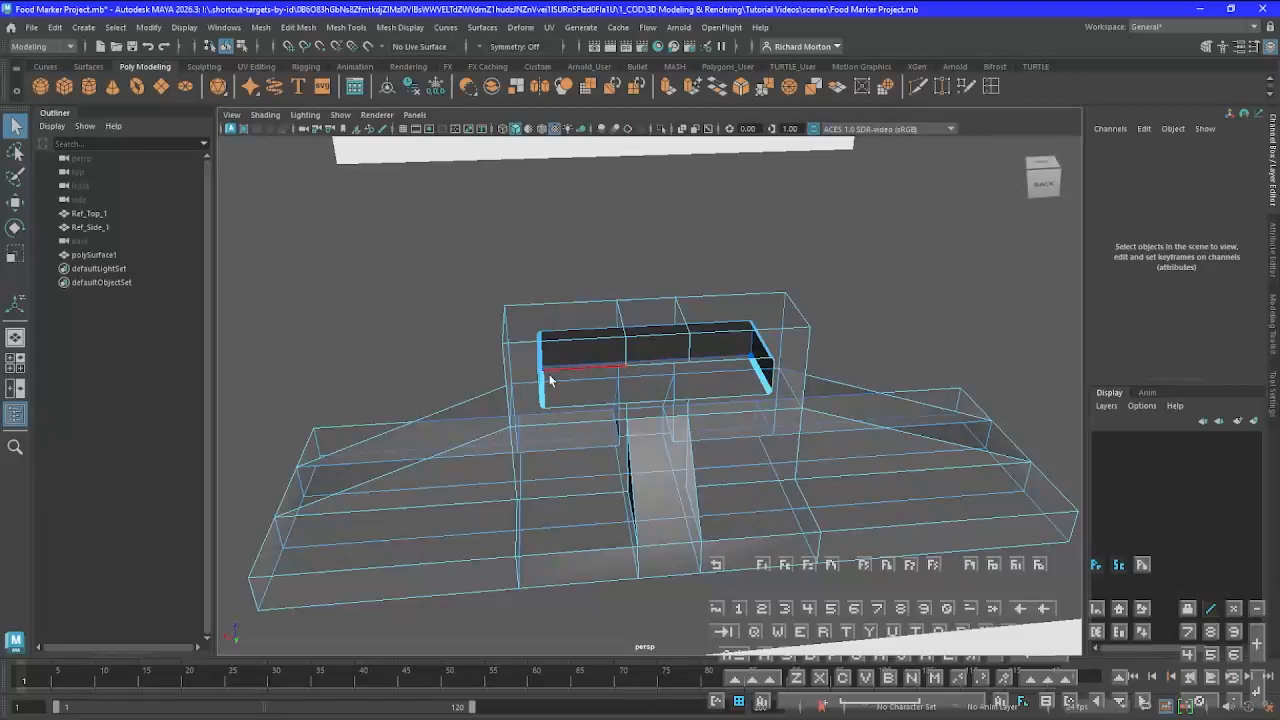
{"action": "scroll", "coordinate": [541, 378], "scroll_direction": "up", "scroll_amount": 8}
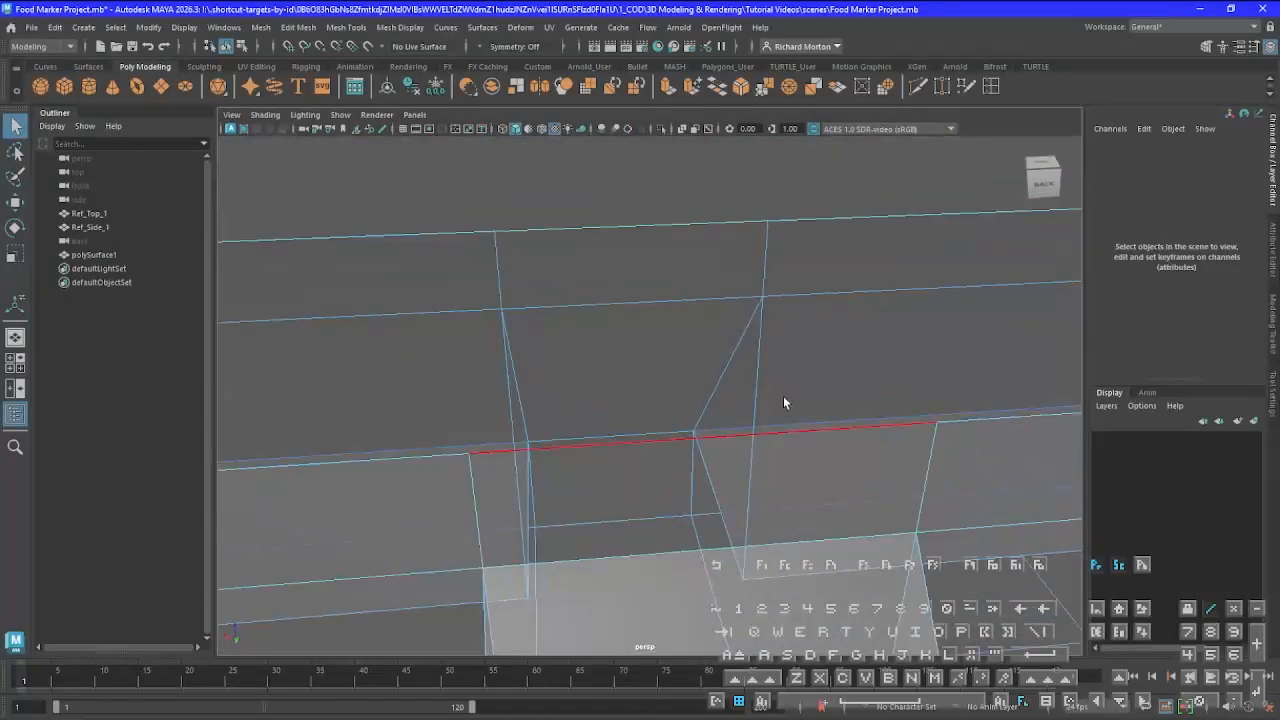
{"action": "middle_click_drag", "start_coordinate": [822, 390], "coordinate": [405, 508], "text": "alt"}
{"action": "scroll", "coordinate": [903, 389], "scroll_direction": "up", "scroll_amount": 2}
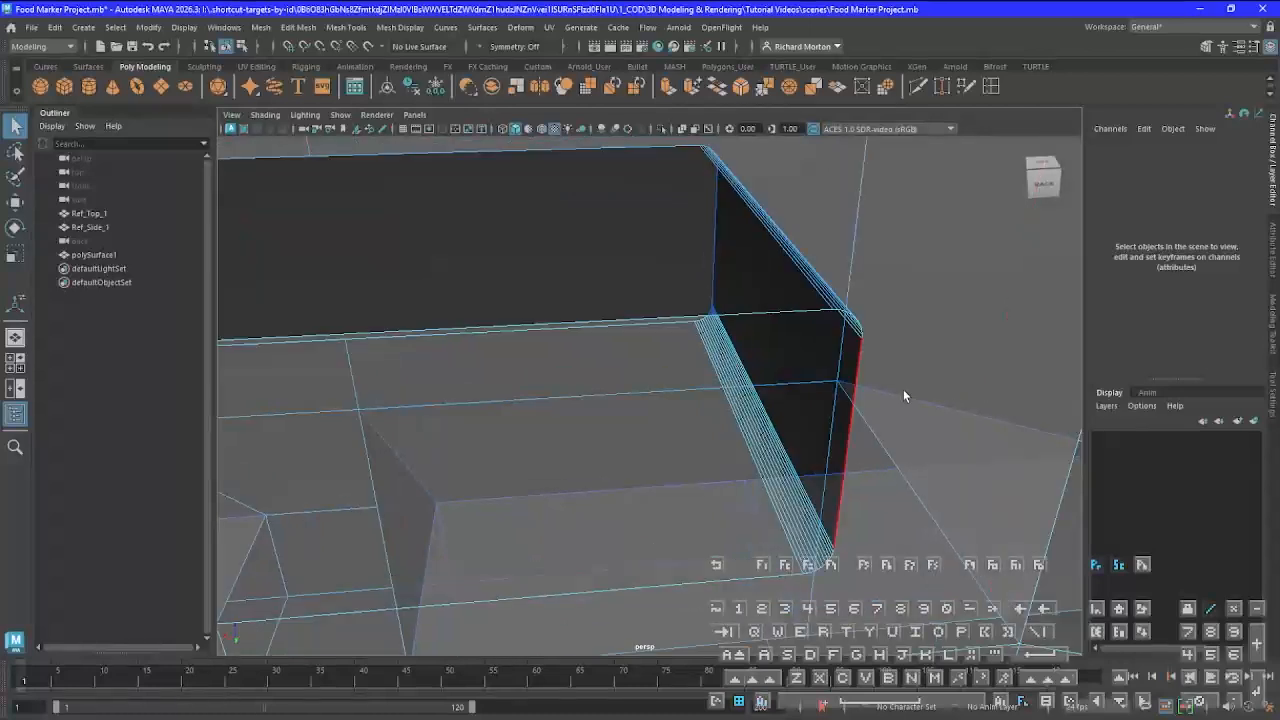
{"action": "left_click_drag", "start_coordinate": [903, 389], "coordinate": [838, 393], "text": "alt"}
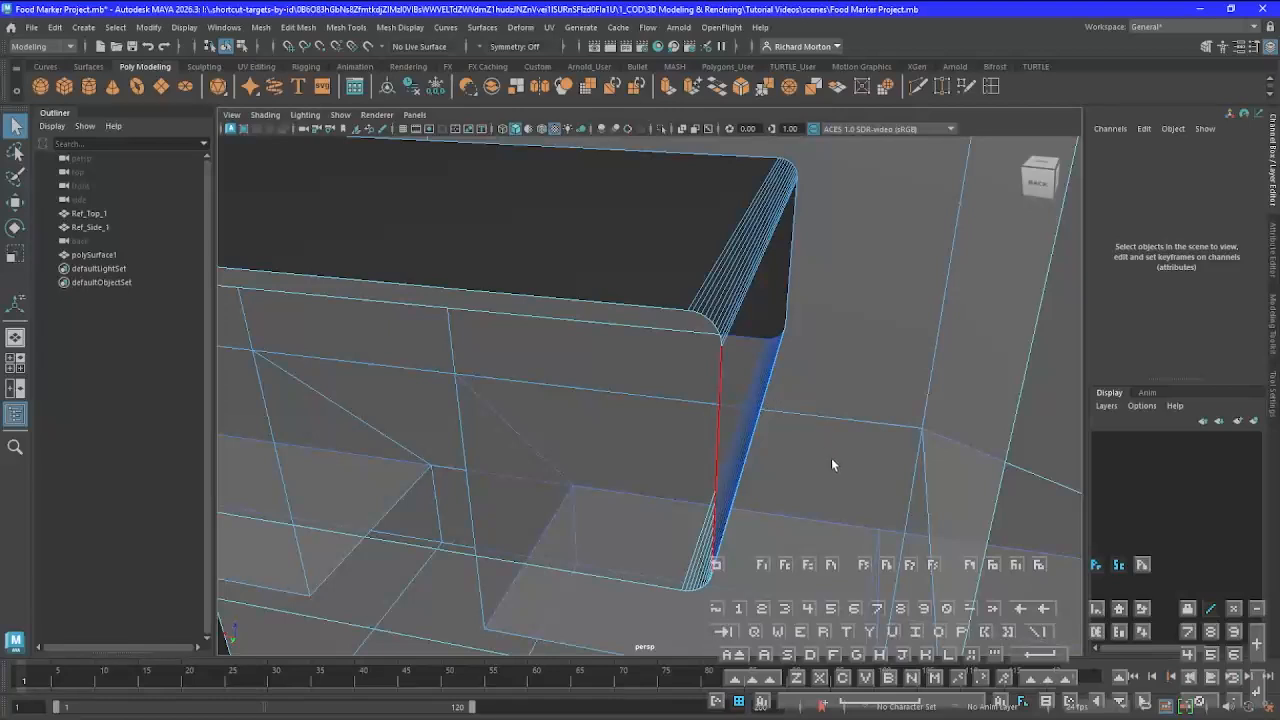
{"action": "scroll", "coordinate": [825, 533], "scroll_direction": "down", "scroll_amount": 5}
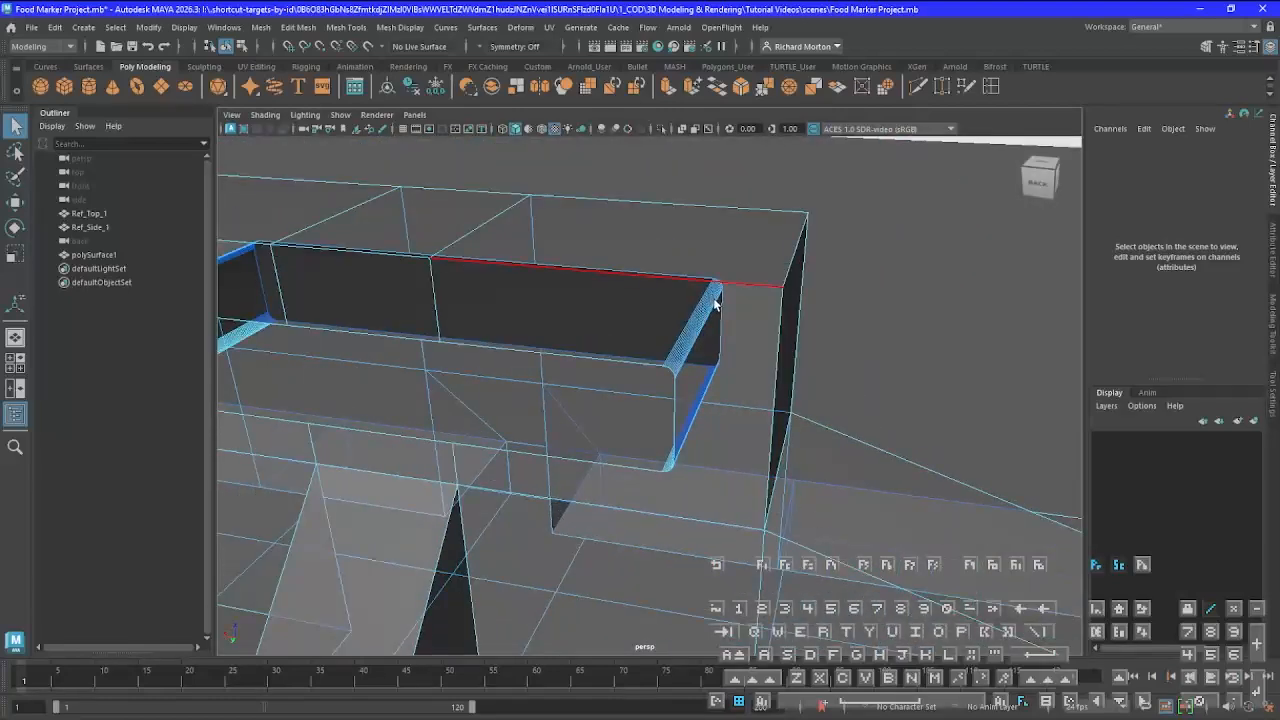
Select the upper block's outer edges, the sloping edges of one end ramp, and the base's top edges at that end
{"action": "left_click_drag", "start_coordinate": [716, 303], "coordinate": [795, 337], "text": "alt"}
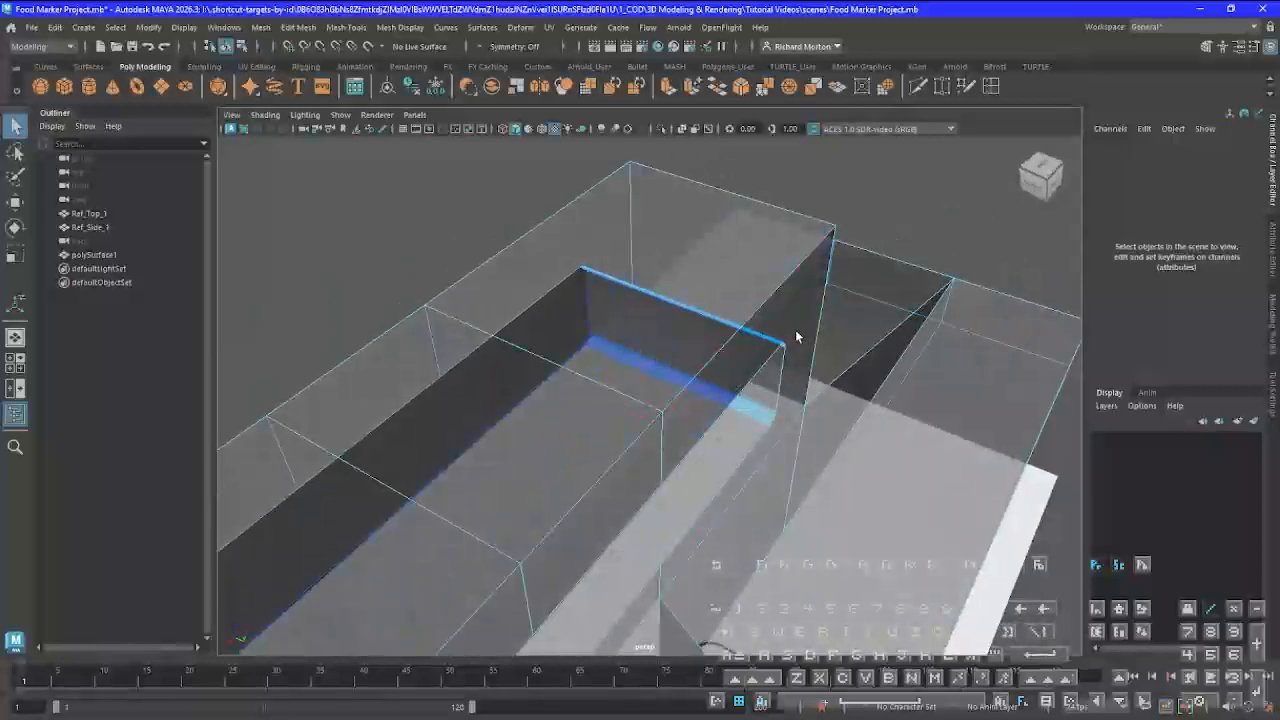
{"action": "scroll", "coordinate": [795, 337], "scroll_direction": "down", "scroll_amount": 5}
{"action": "left_click_drag", "start_coordinate": [694, 429], "coordinate": [623, 425], "text": "alt"}
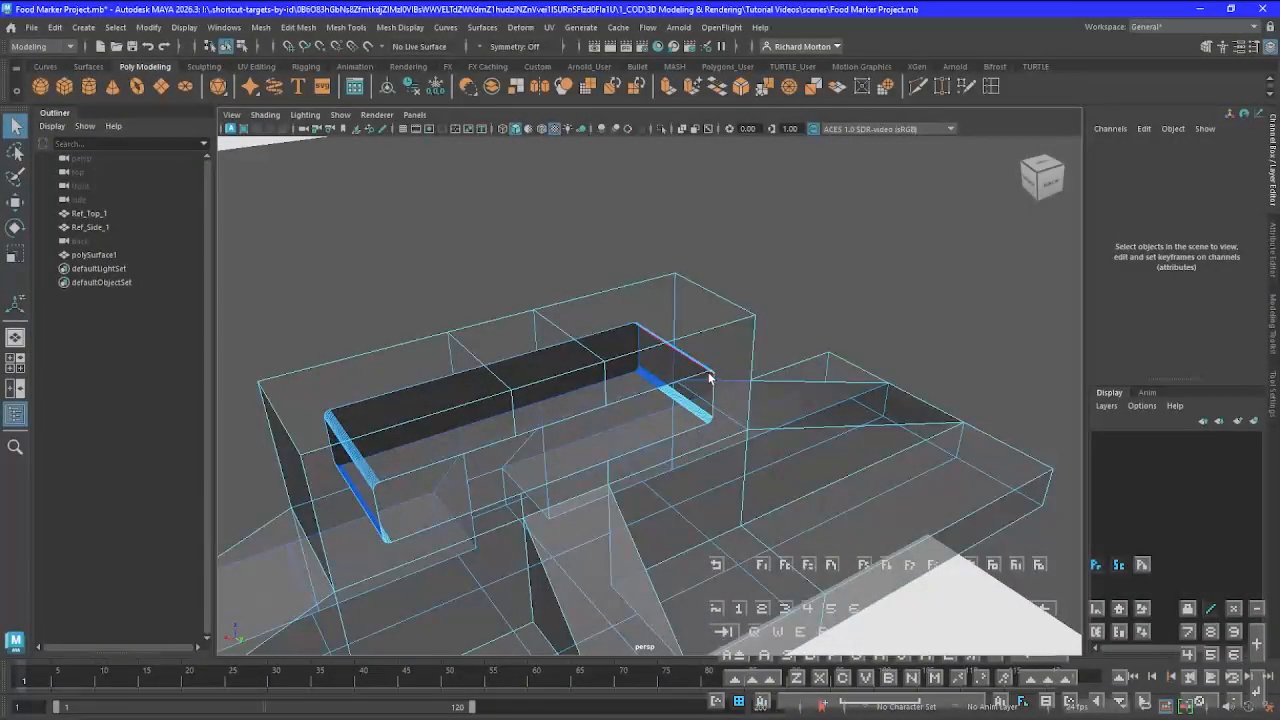
{"action": "left_click_drag", "start_coordinate": [660, 420], "coordinate": [590, 420], "text": "alt"}
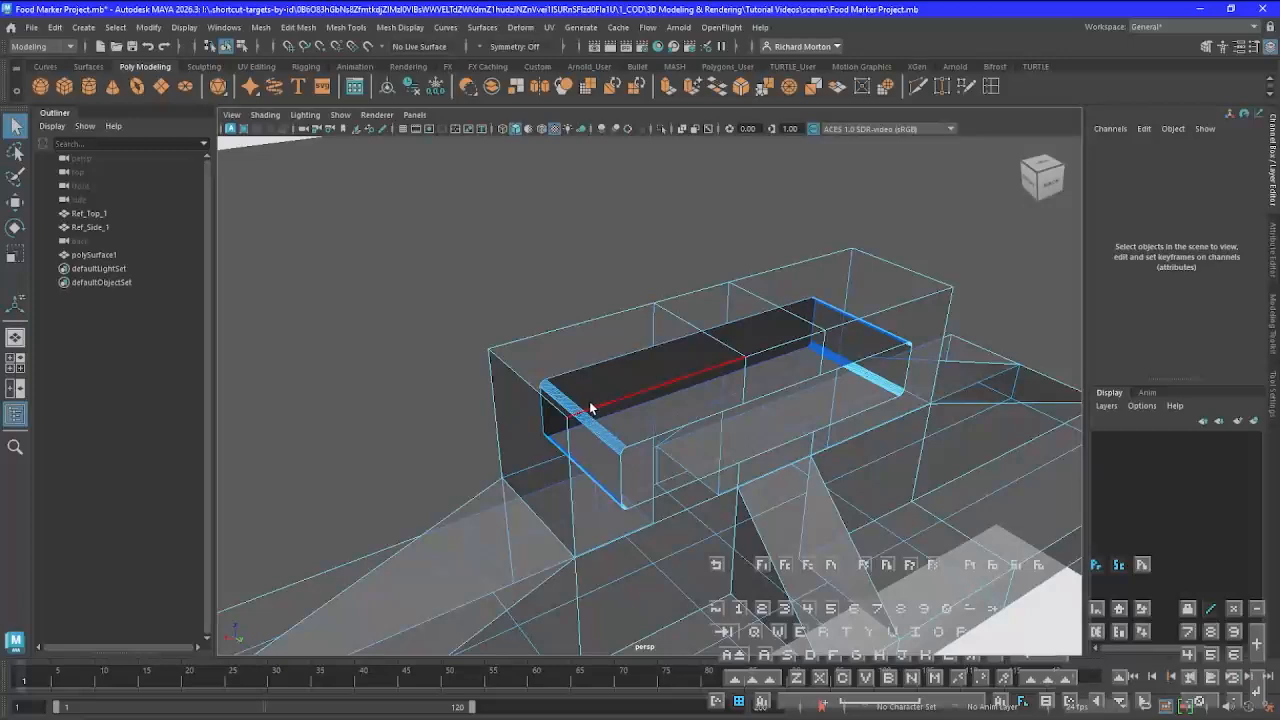
{"action": "left_click", "coordinate": [597, 418]}
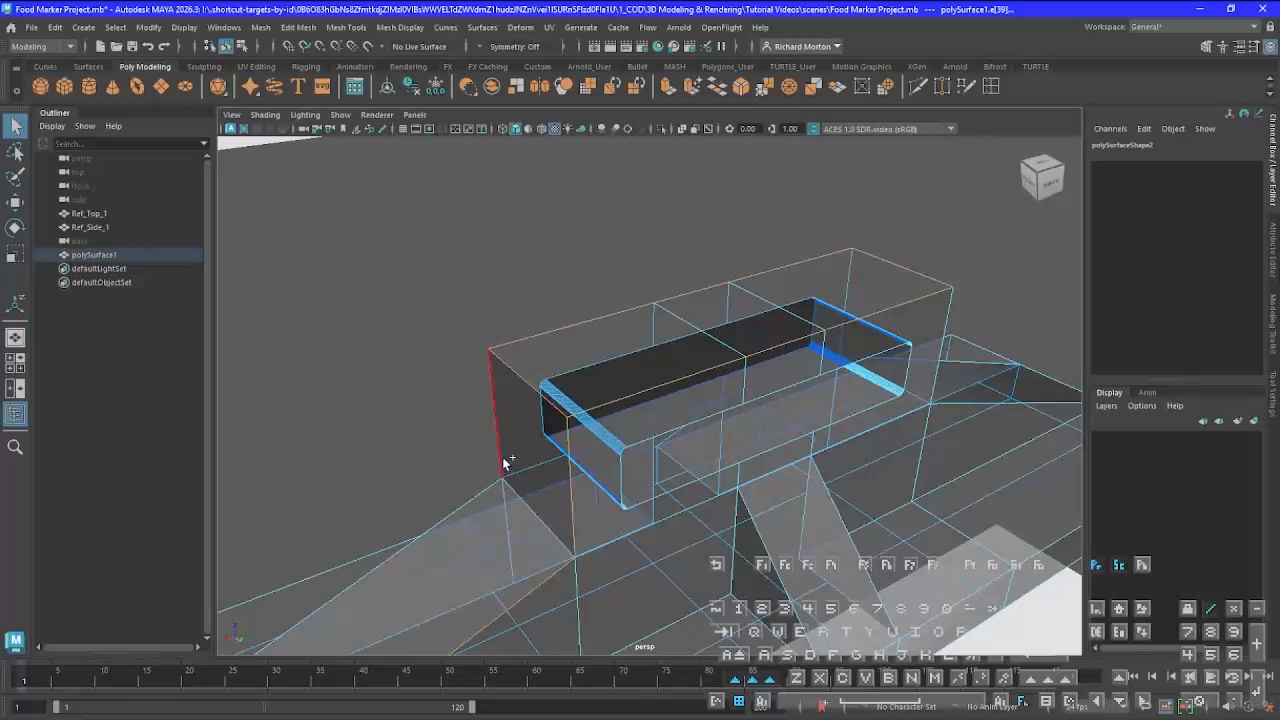
{"action": "middle_click_drag", "start_coordinate": [605, 597], "coordinate": [771, 409], "text": "alt"}
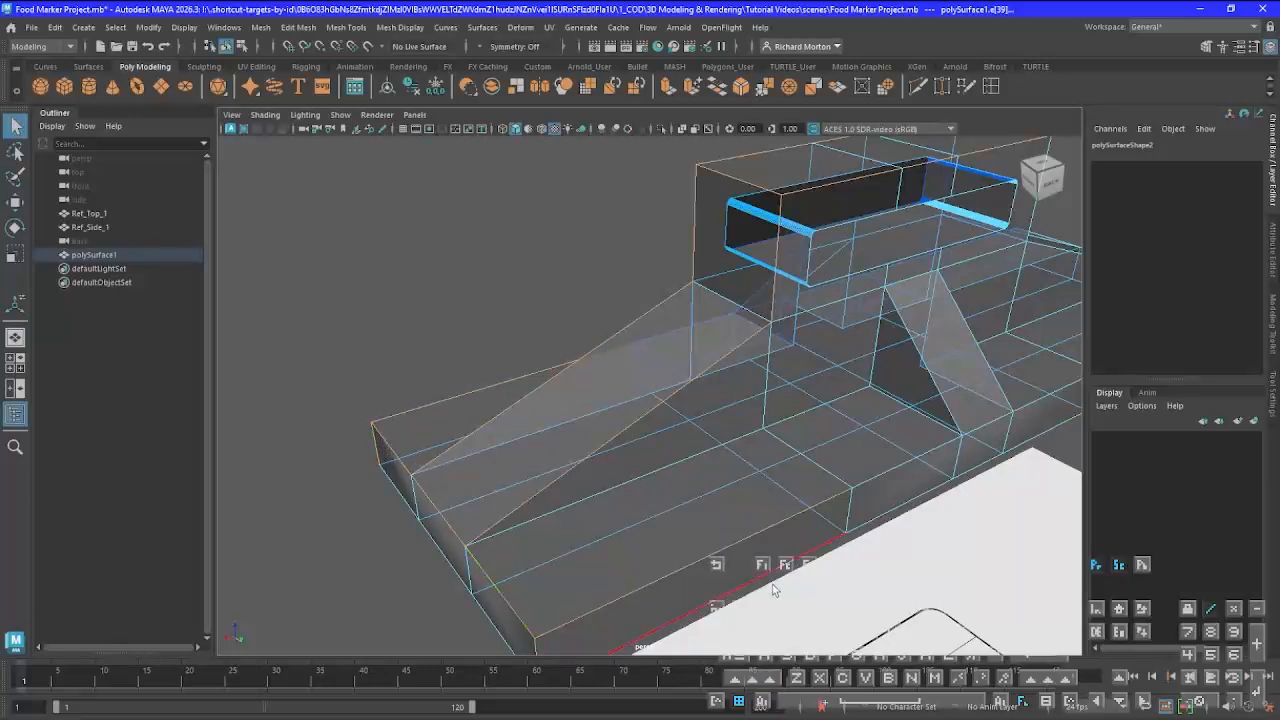
{"action": "left_click_drag", "start_coordinate": [788, 577], "coordinate": [586, 523], "text": "alt"}
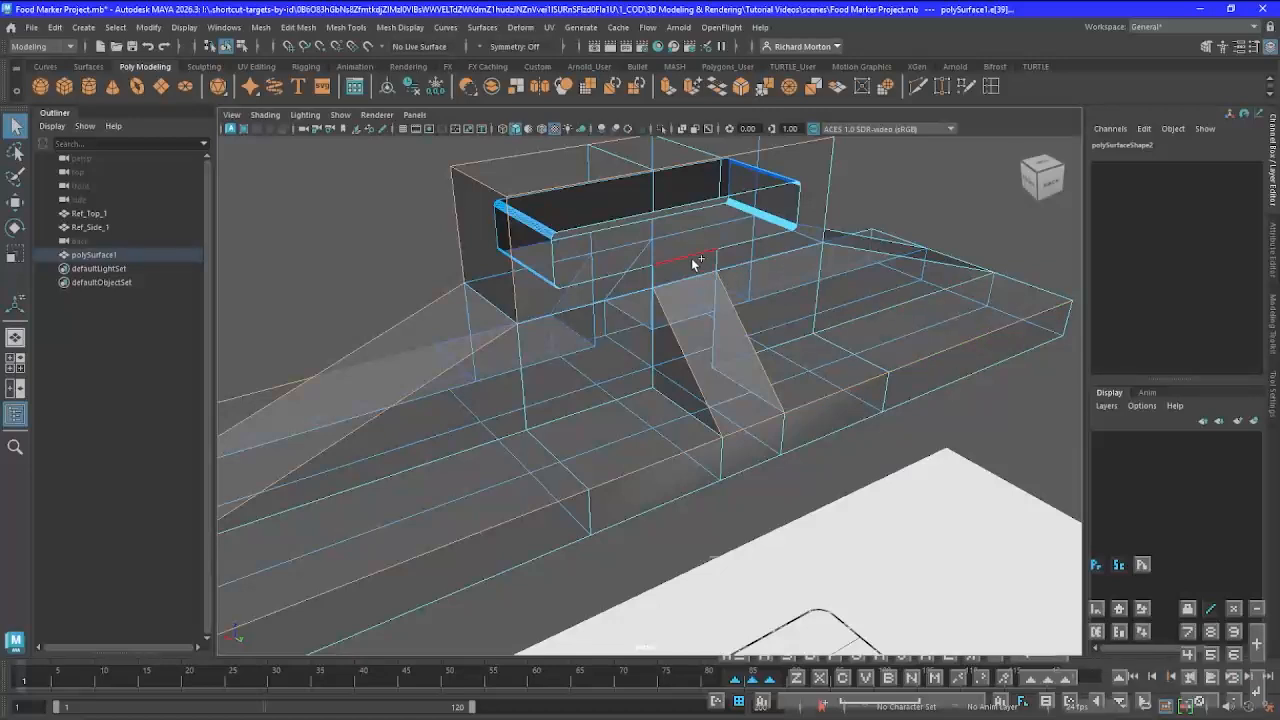
Add the opposite ramp's sloping edges, the base's top end edges there, and the central rib's slanted edges to the selection
{"action": "left_click_drag", "start_coordinate": [860, 411], "coordinate": [796, 314], "text": "alt"}
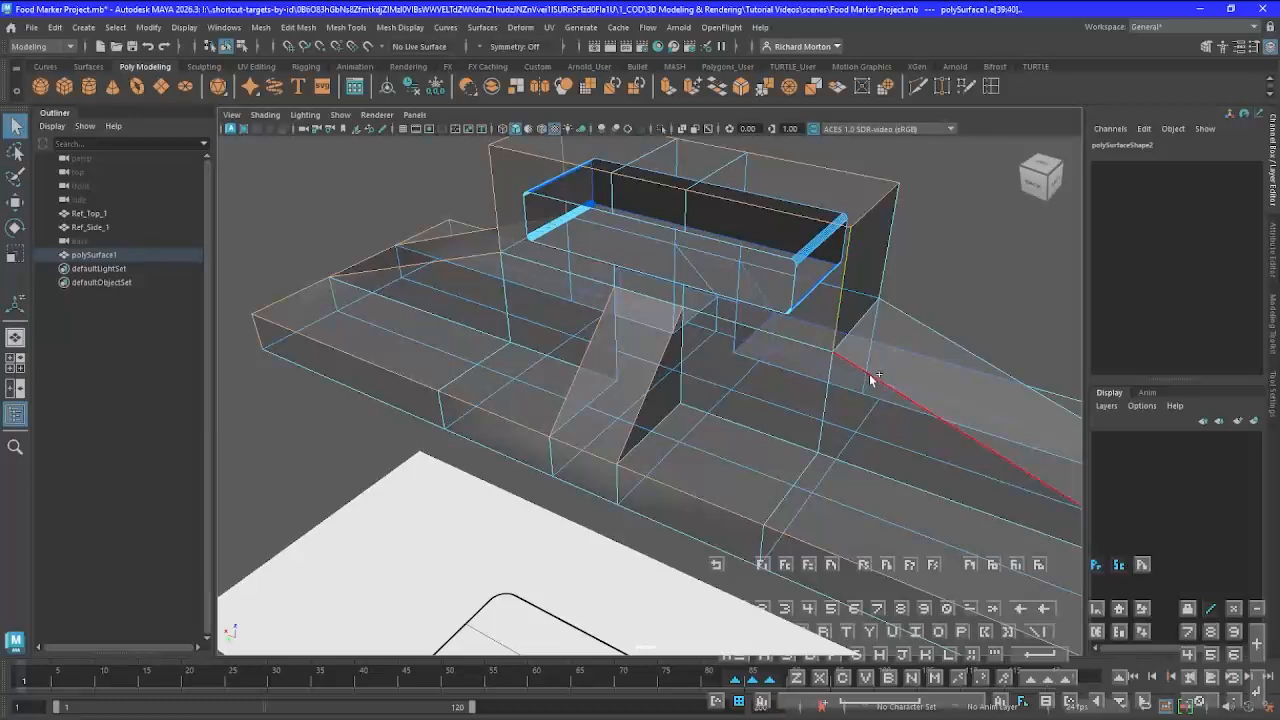
{"action": "middle_click_drag", "start_coordinate": [1060, 537], "coordinate": [755, 410], "text": "alt"}
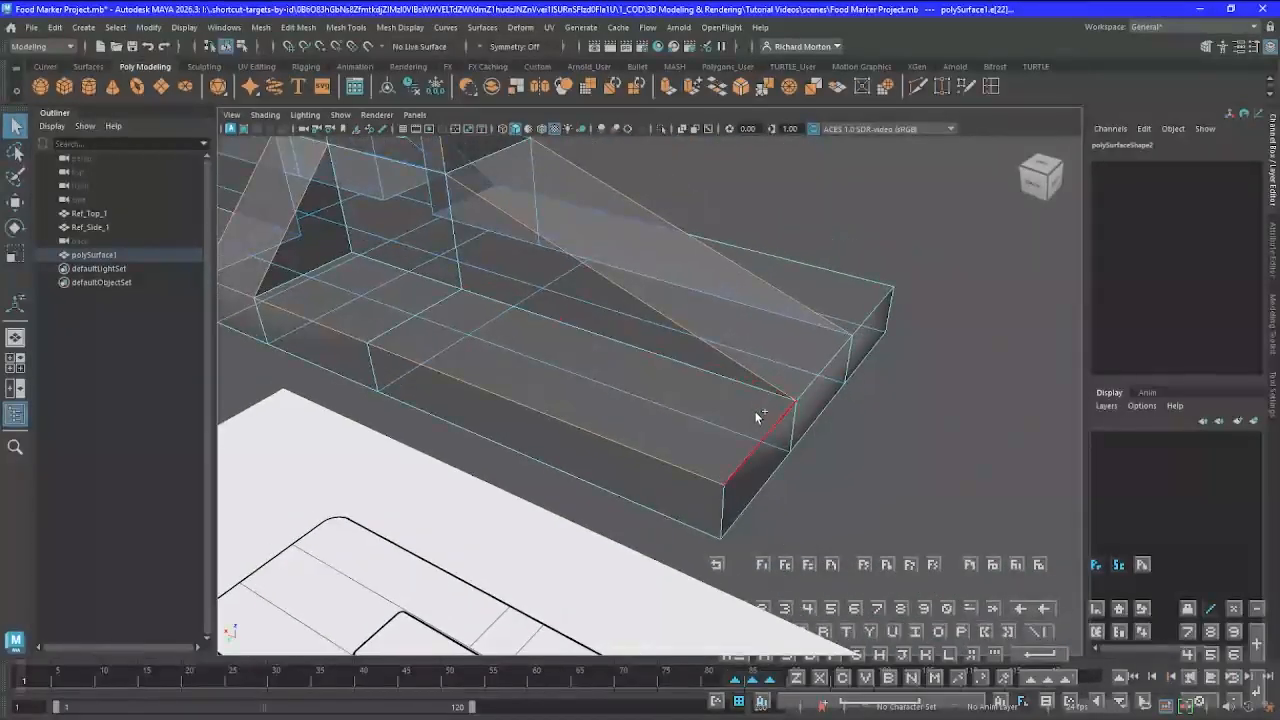
{"action": "left_click", "coordinate": [812, 389], "text": "shift"}
{"action": "left_click", "coordinate": [876, 312], "text": "shift"}
{"action": "left_click_drag", "start_coordinate": [928, 402], "coordinate": [715, 396], "text": "alt"}
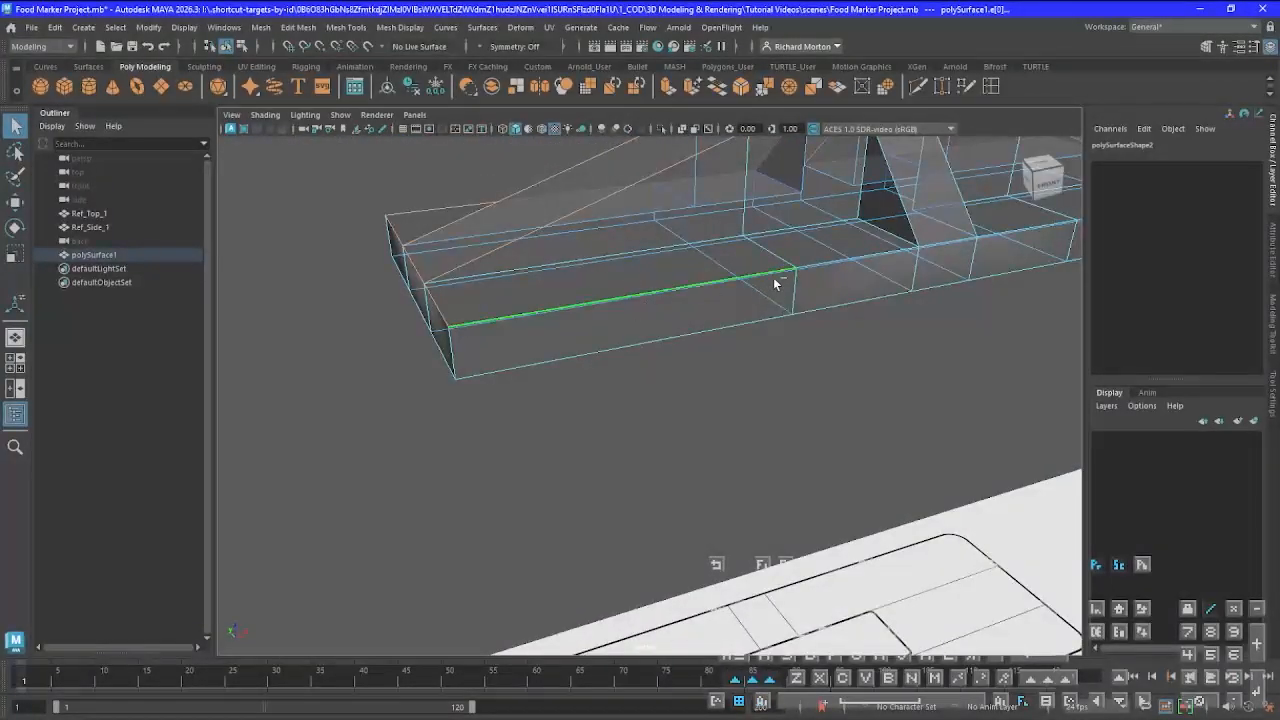
{"action": "middle_click_drag", "start_coordinate": [1014, 352], "coordinate": [746, 529], "text": "alt"}
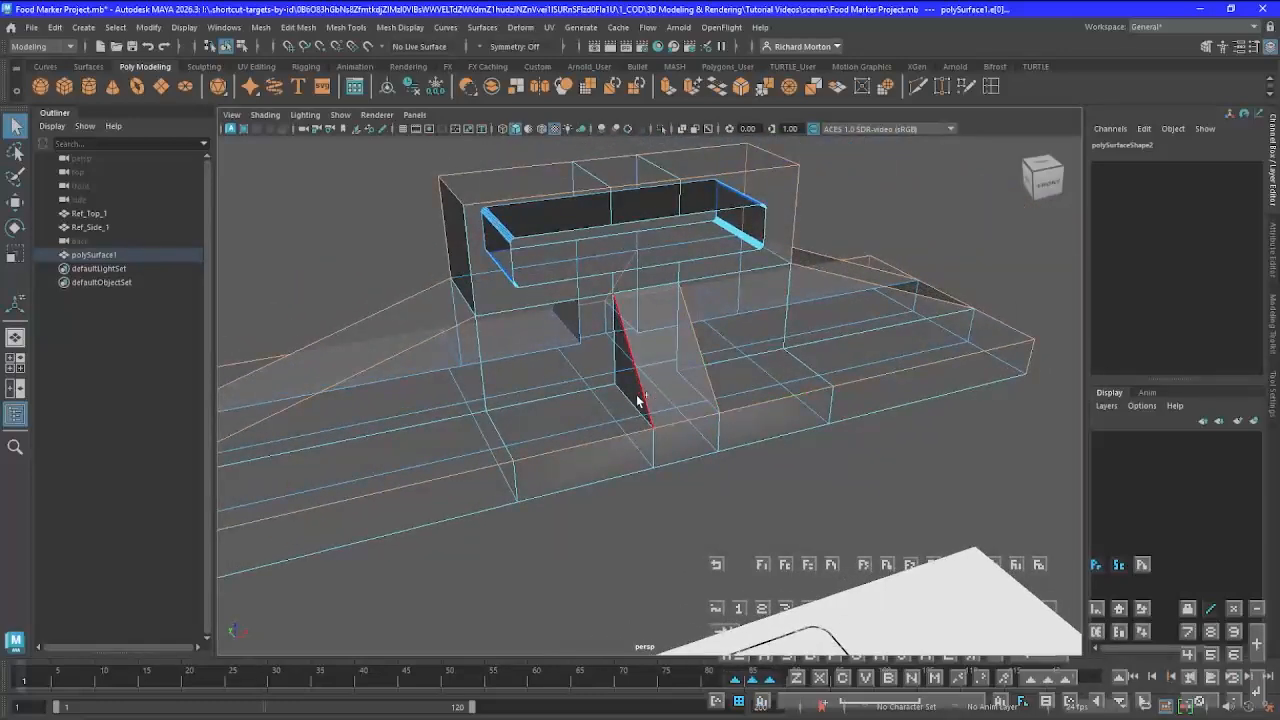
Add the base's underside perimeter edges and vertical corner edges to the selection
{"action": "left_click_drag", "start_coordinate": [791, 437], "coordinate": [713, 363], "text": "alt"}
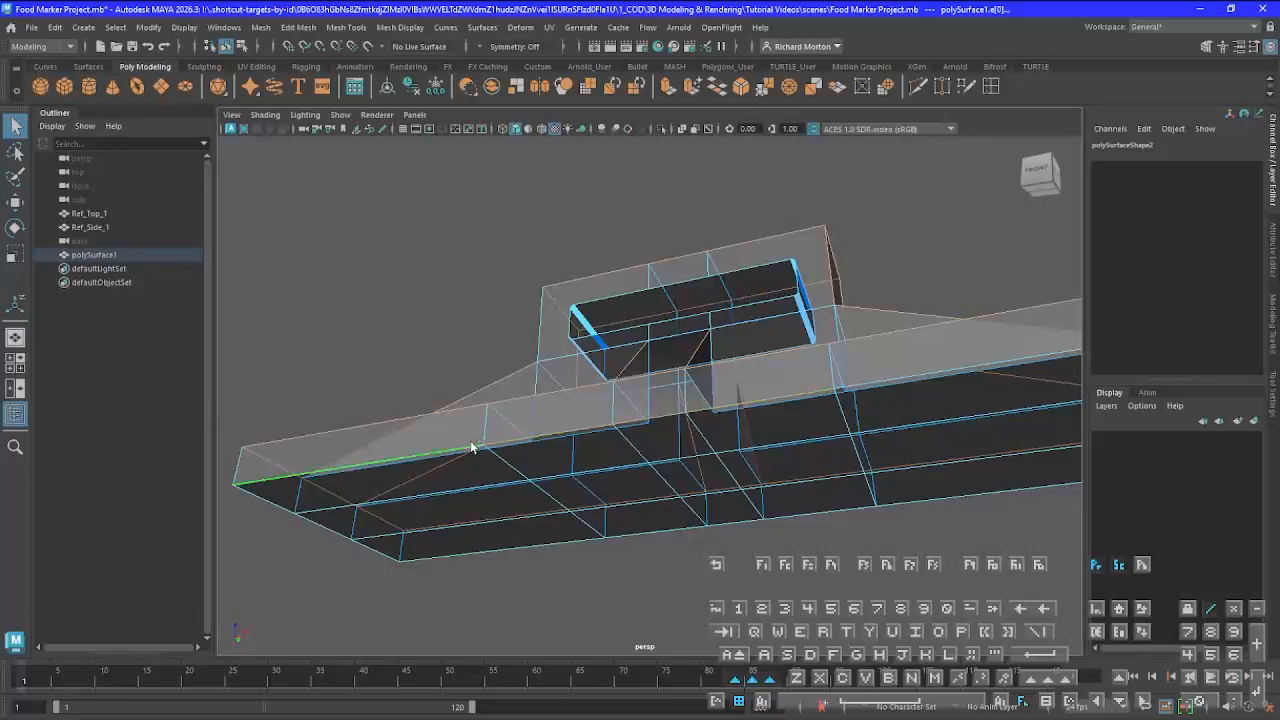
{"action": "left_click_drag", "start_coordinate": [874, 404], "coordinate": [640, 394], "text": "alt"}
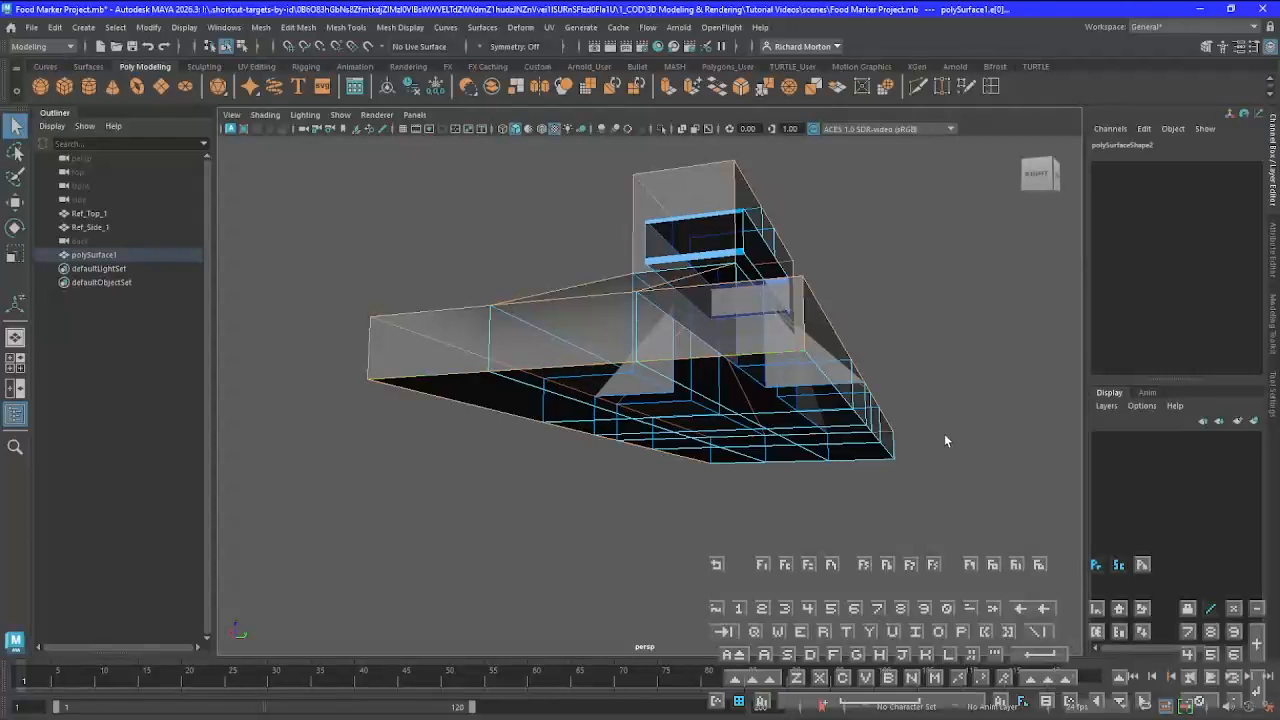
{"action": "left_click_drag", "start_coordinate": [927, 478], "coordinate": [857, 466], "text": "alt"}
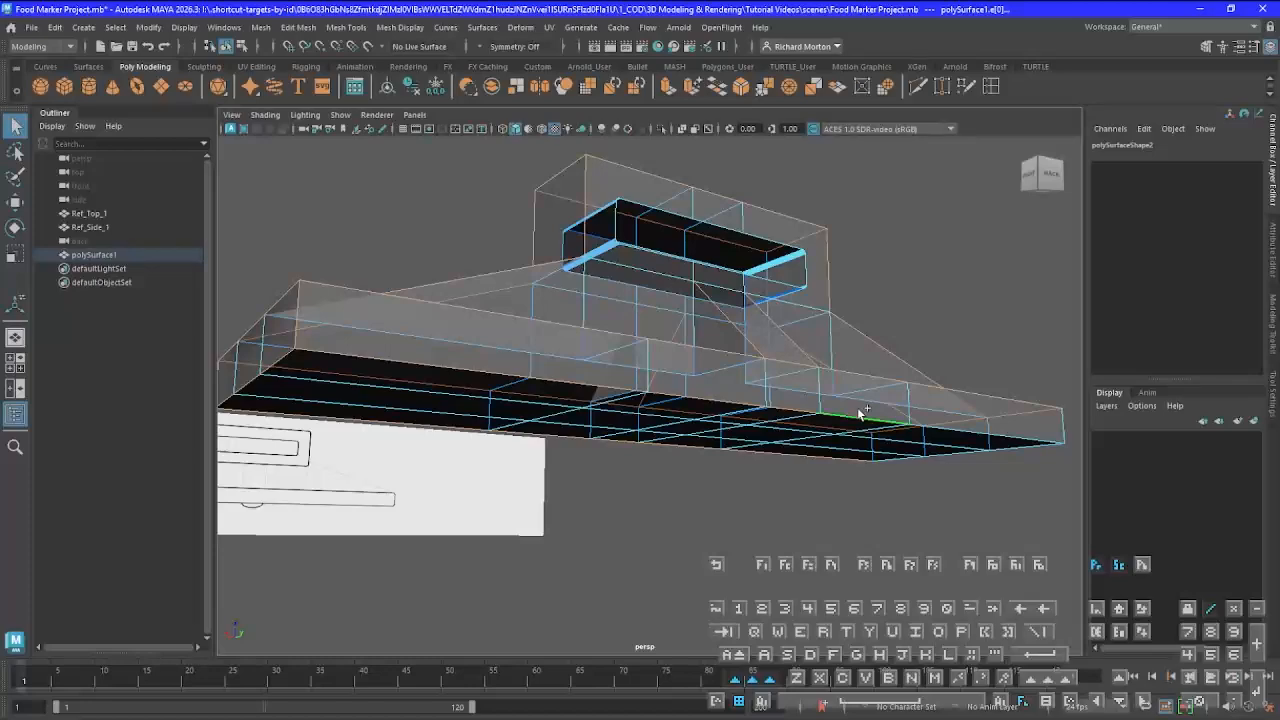
{"action": "left_click_drag", "start_coordinate": [1003, 510], "coordinate": [884, 590], "text": "alt"}
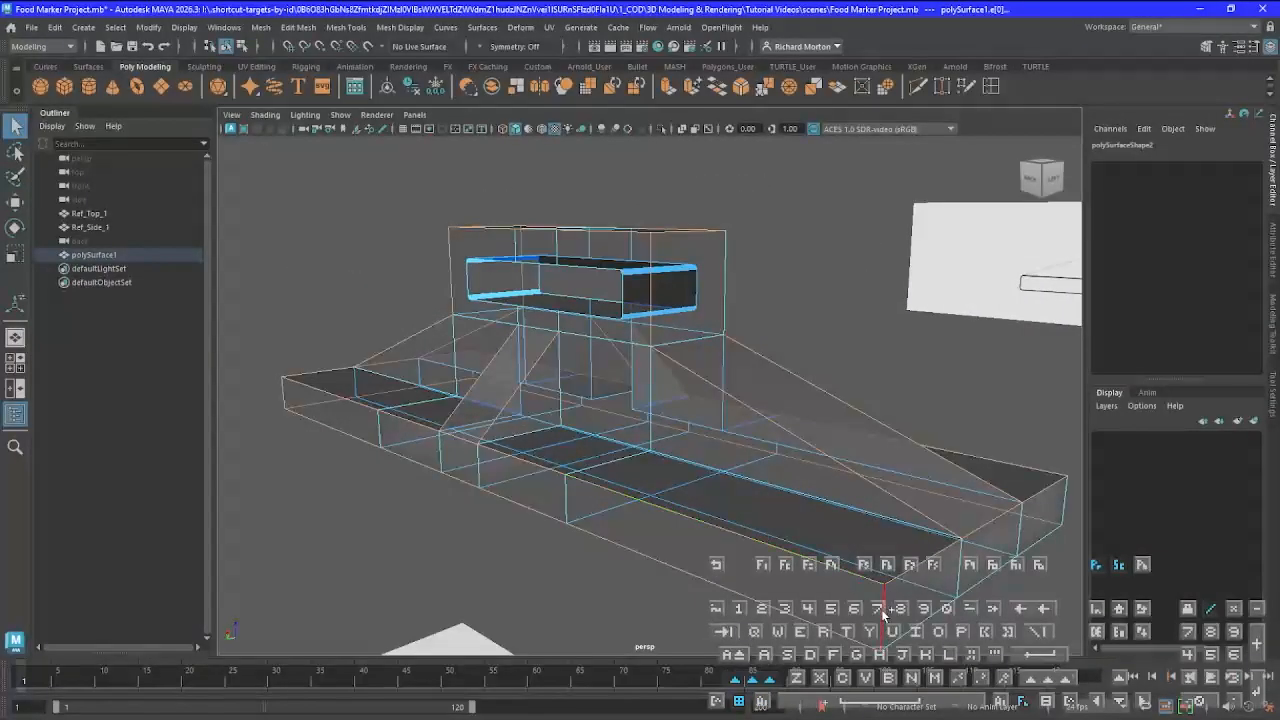
{"action": "left_click_drag", "start_coordinate": [928, 638], "coordinate": [877, 604], "text": "alt"}
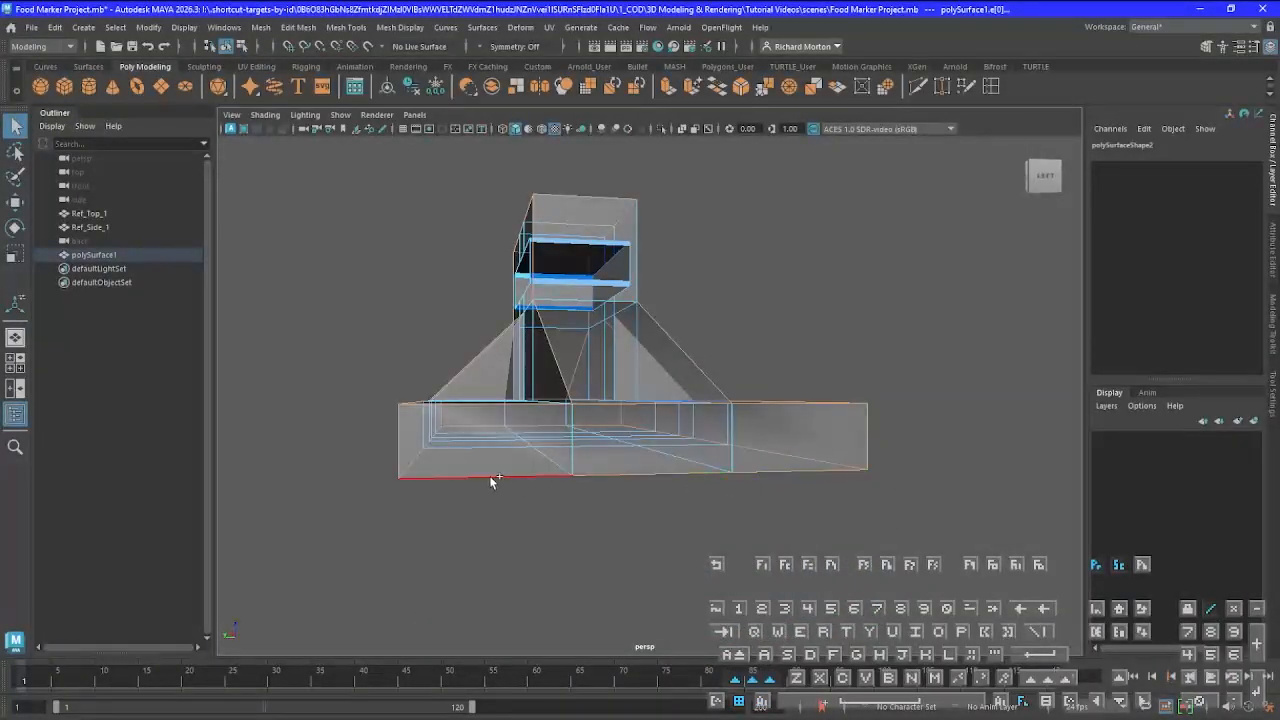
{"action": "left_click_drag", "start_coordinate": [640, 495], "coordinate": [718, 487], "text": "alt"}
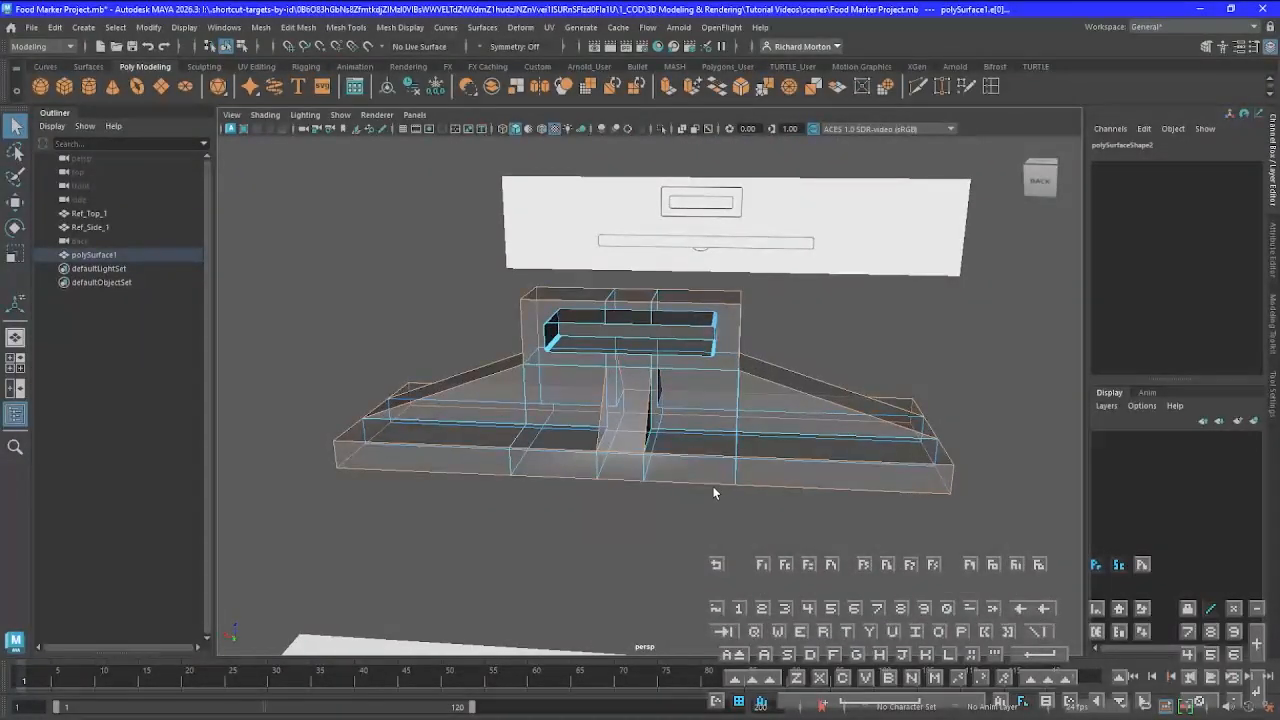
Compare the upper block, ramps and base end corner with the reference drawing's rounded outline in the back view
{"action": "key", "text": "space"}
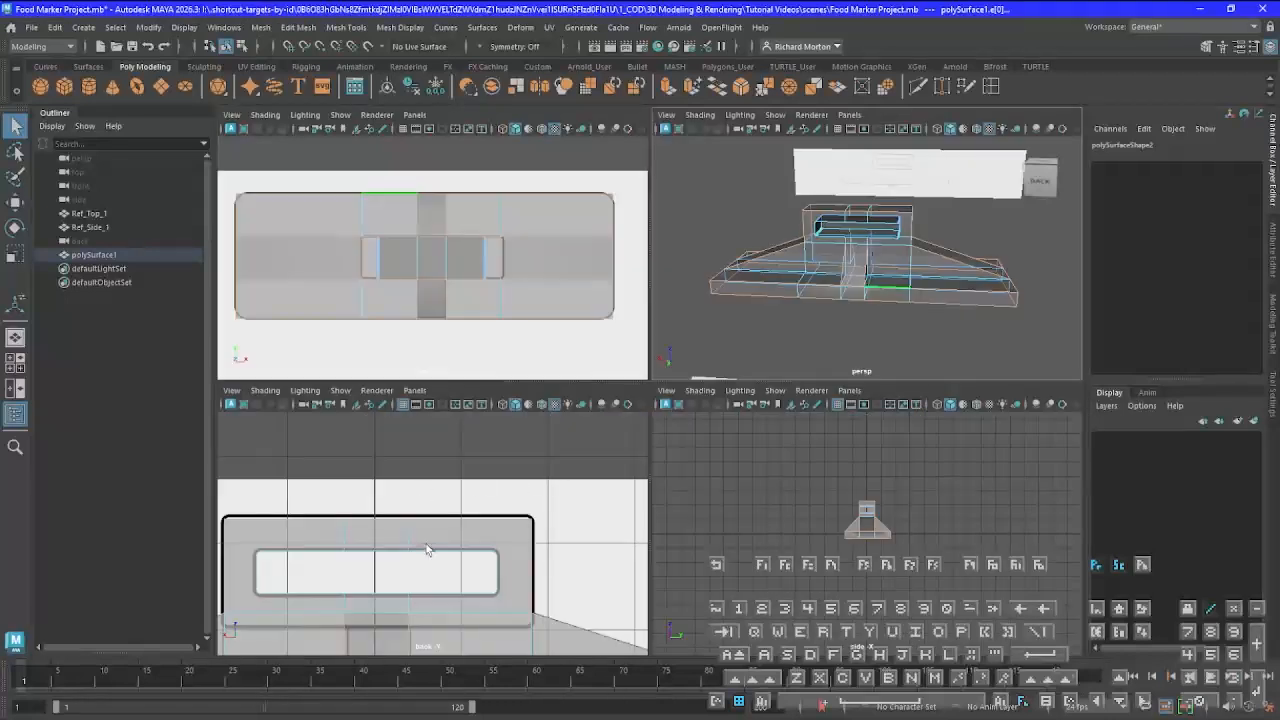
{"action": "key", "text": "space"}
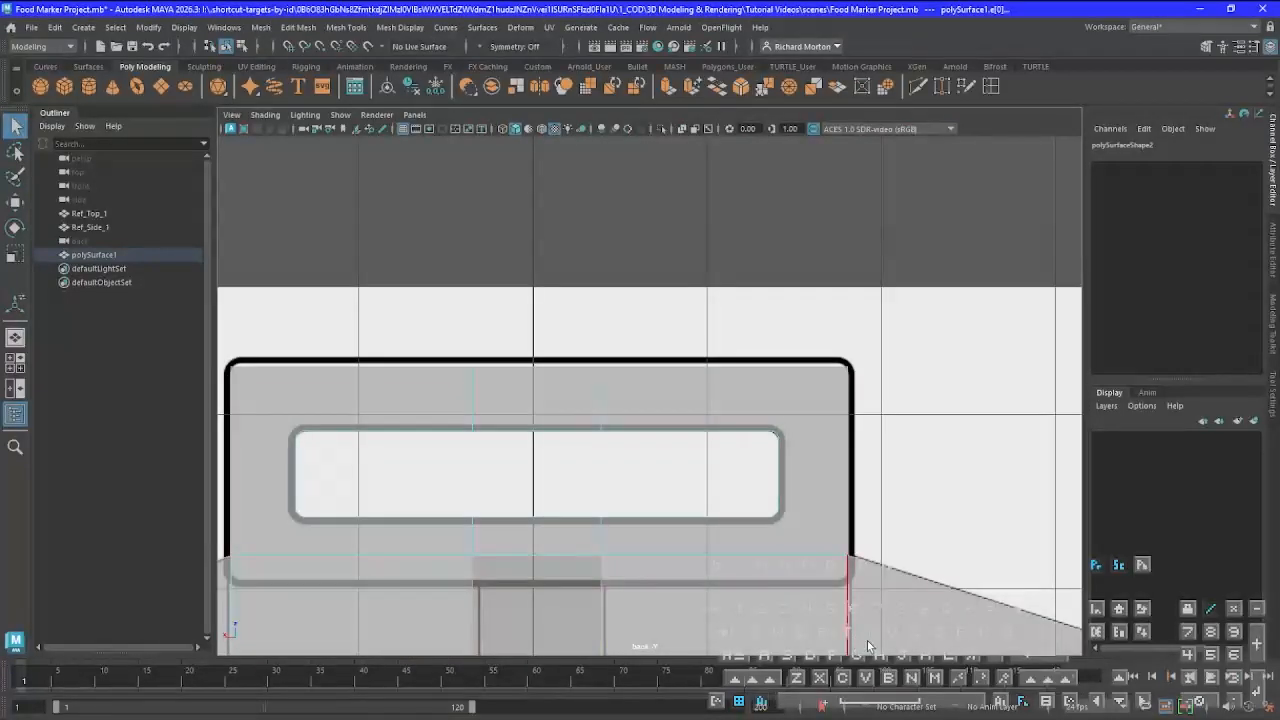
{"action": "middle_click_drag", "start_coordinate": [871, 645], "coordinate": [321, 422], "text": "alt"}
{"action": "middle_click_drag", "start_coordinate": [849, 517], "coordinate": [1074, 494], "text": "alt"}
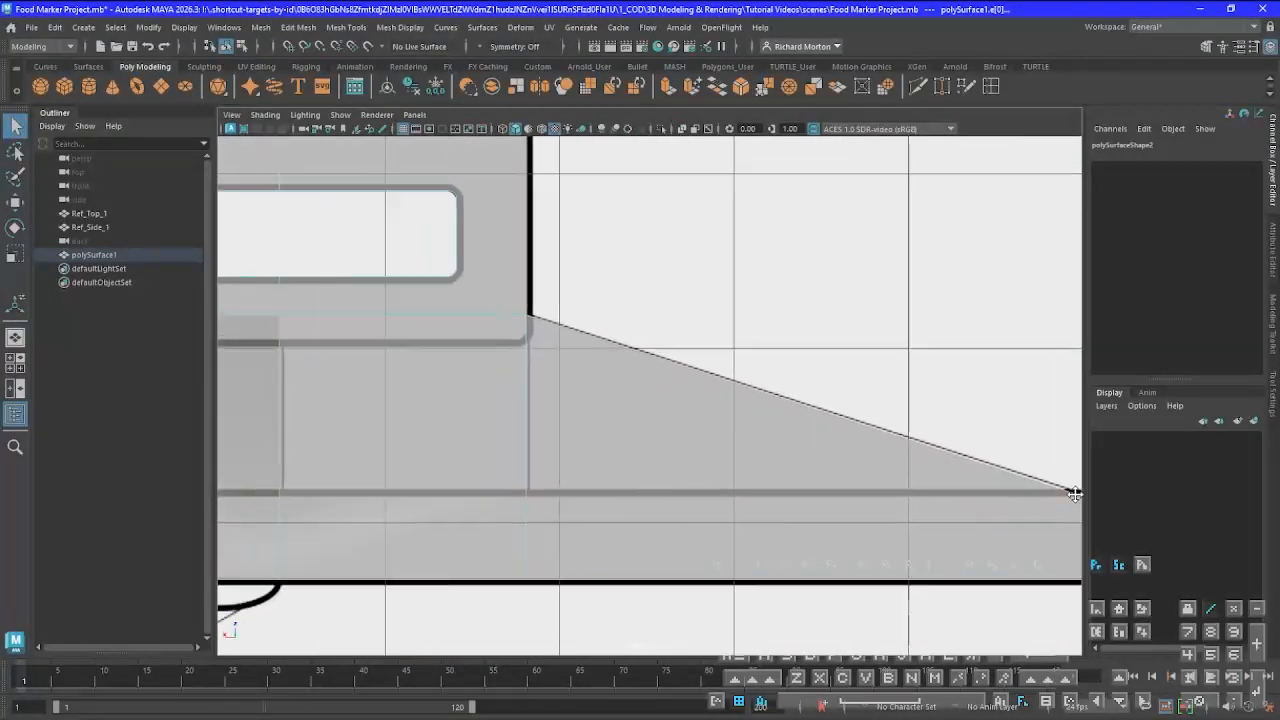
{"action": "middle_click_drag", "start_coordinate": [260, 518], "coordinate": [1214, 529], "text": "alt"}
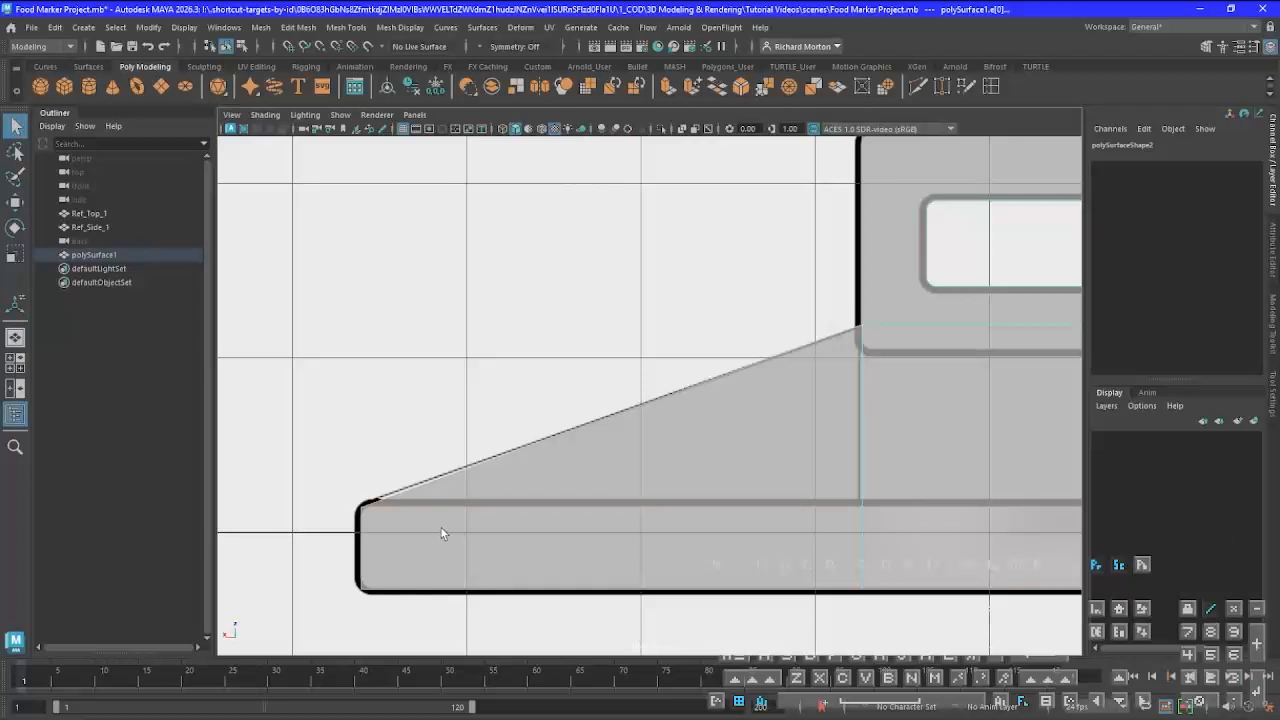
{"action": "middle_click_drag", "start_coordinate": [441, 533], "coordinate": [514, 523], "text": "alt"}
{"action": "scroll", "coordinate": [501, 541], "scroll_direction": "up", "scroll_amount": 2}
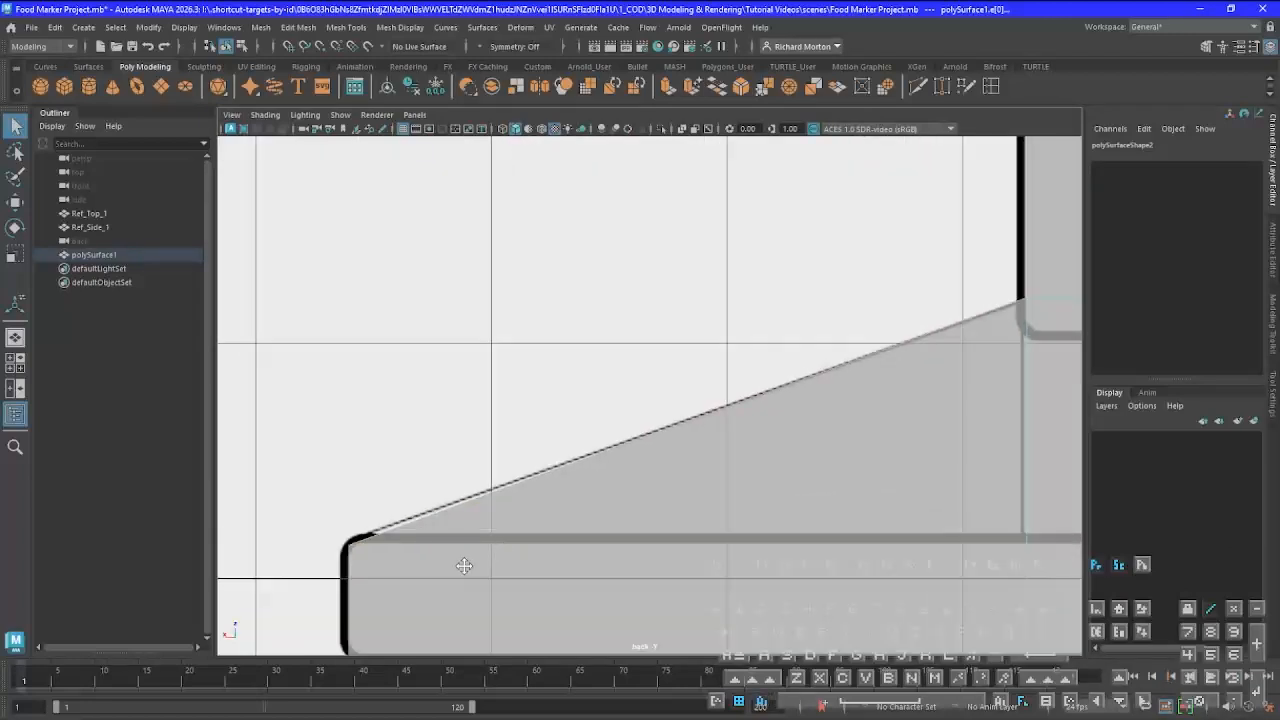
{"action": "middle_click_drag", "start_coordinate": [464, 566], "coordinate": [588, 542], "text": "alt"}
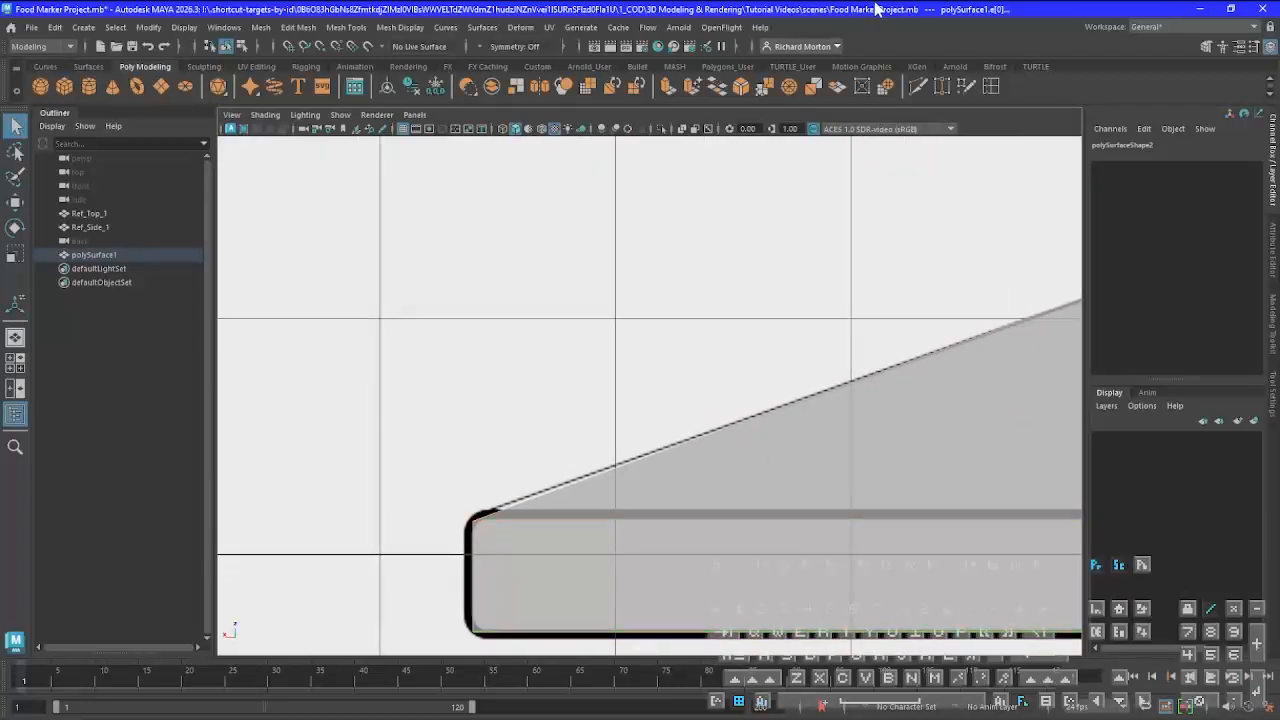
Try bevelling the selected outer edges with a fraction of 0.3 and 12 segments, judging the base's end corner against the reference
{"action": "left_click", "coordinate": [741, 87]}
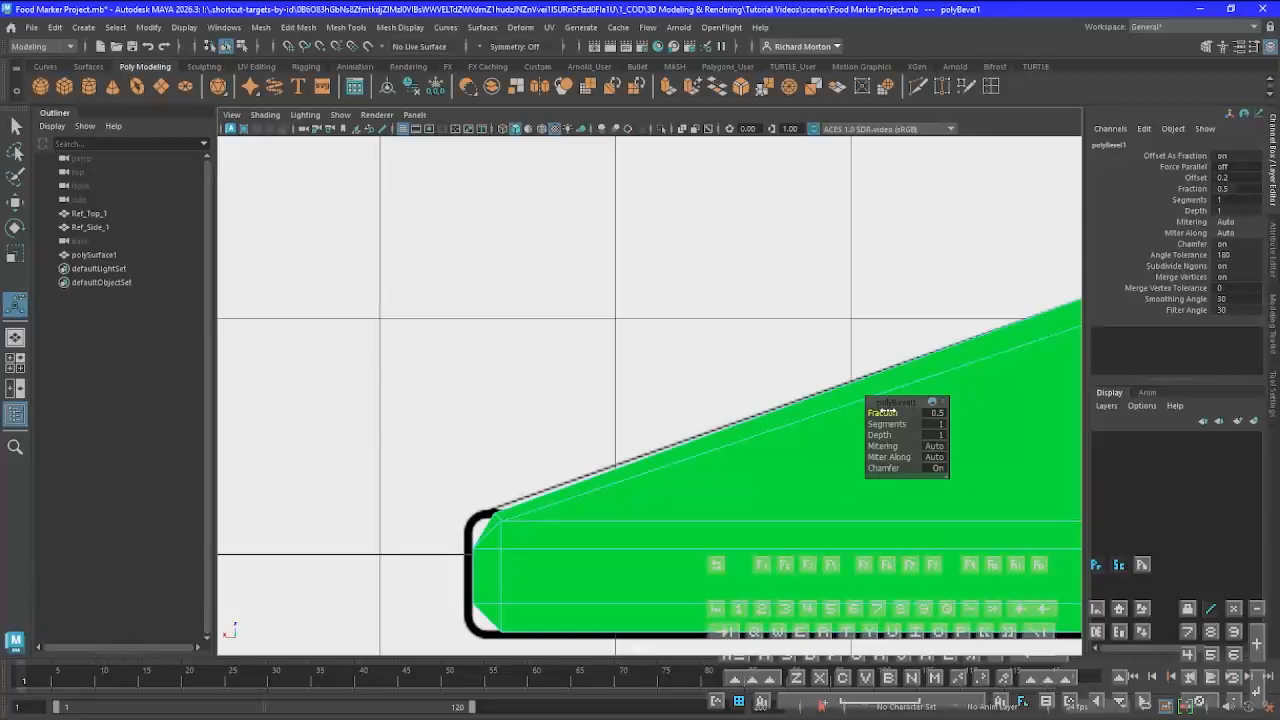
{"action": "left_click_drag", "start_coordinate": [881, 412], "coordinate": [881, 412]}
{"action": "scroll", "coordinate": [477, 554], "scroll_direction": "up", "scroll_amount": 3}
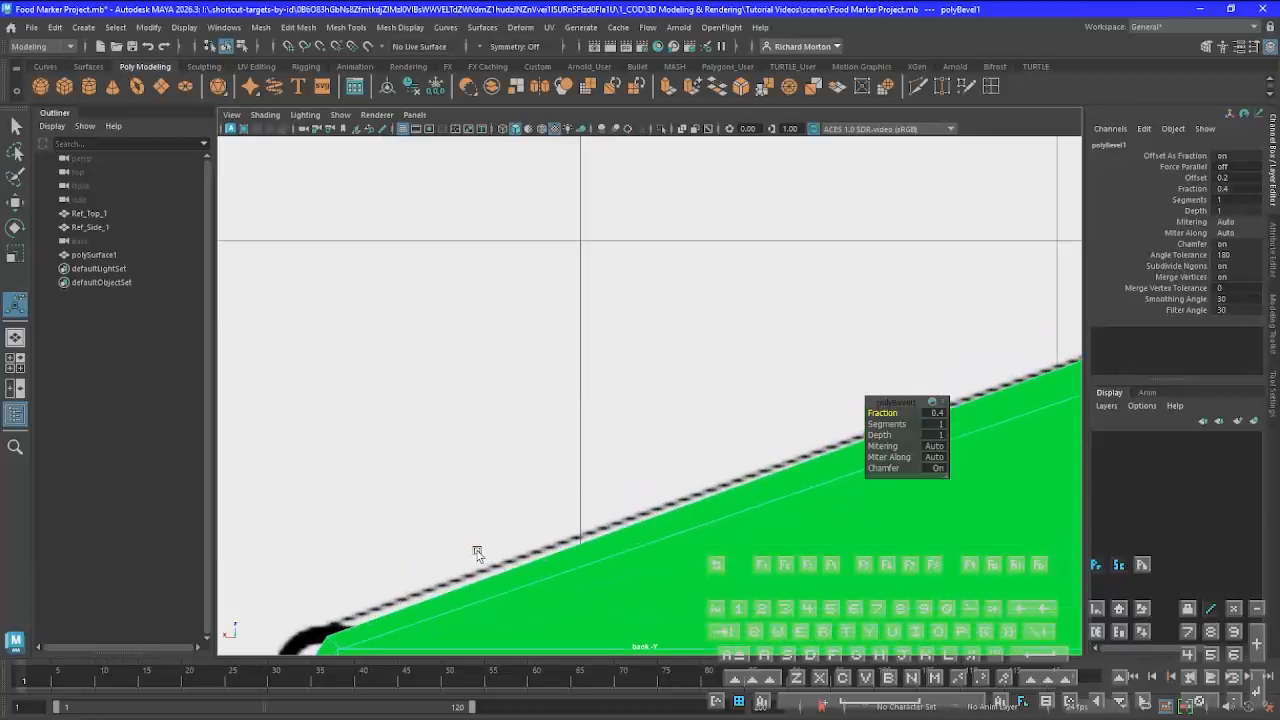
{"action": "middle_click_drag", "start_coordinate": [471, 563], "coordinate": [771, 354], "text": "alt"}
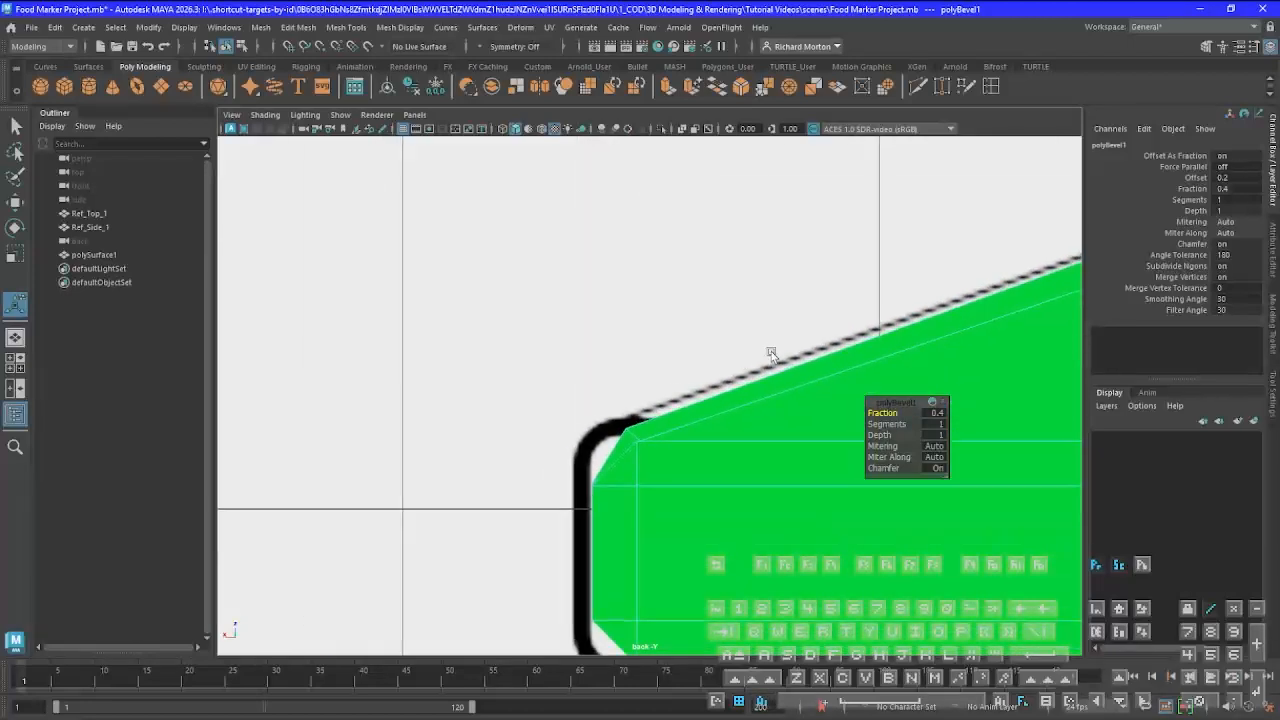
{"action": "scroll", "coordinate": [767, 434], "scroll_direction": "up", "scroll_amount": 2}
{"action": "middle_click_drag", "start_coordinate": [729, 498], "coordinate": [761, 471], "text": "alt"}
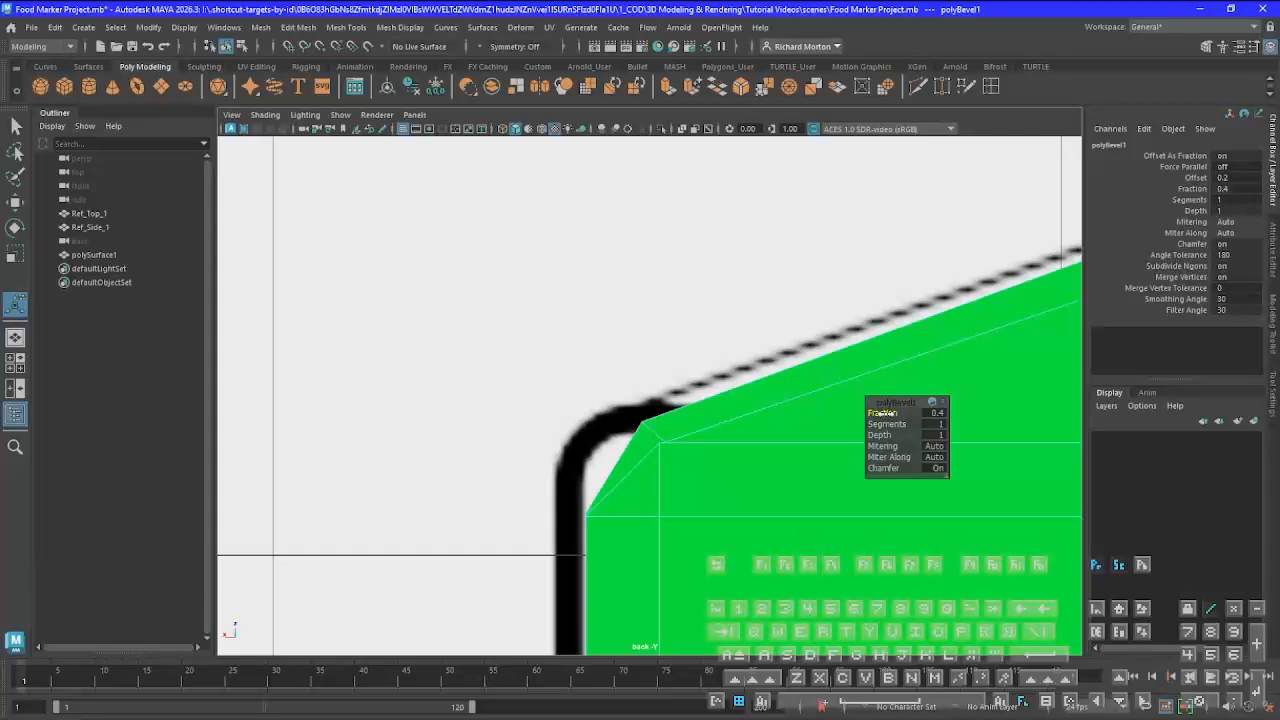
{"action": "left_click_drag", "start_coordinate": [883, 413], "coordinate": [882, 413]}
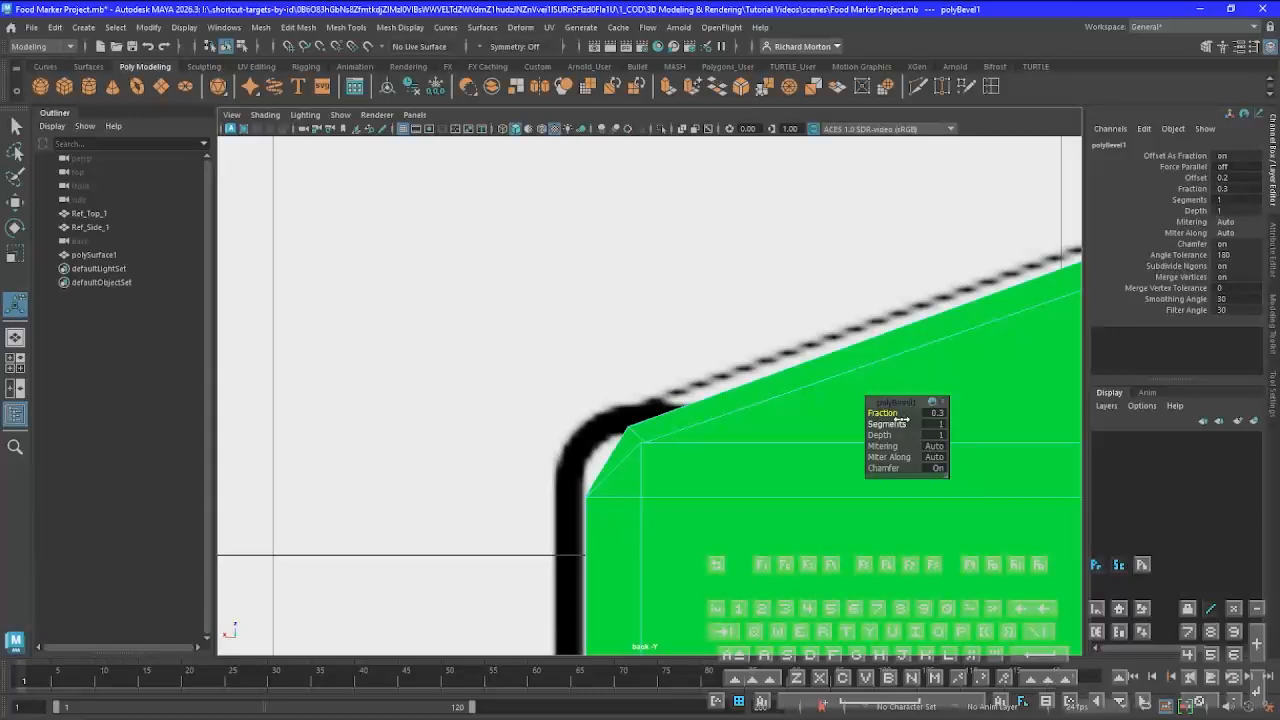
{"action": "left_click_drag", "start_coordinate": [889, 424], "coordinate": [1013, 440]}
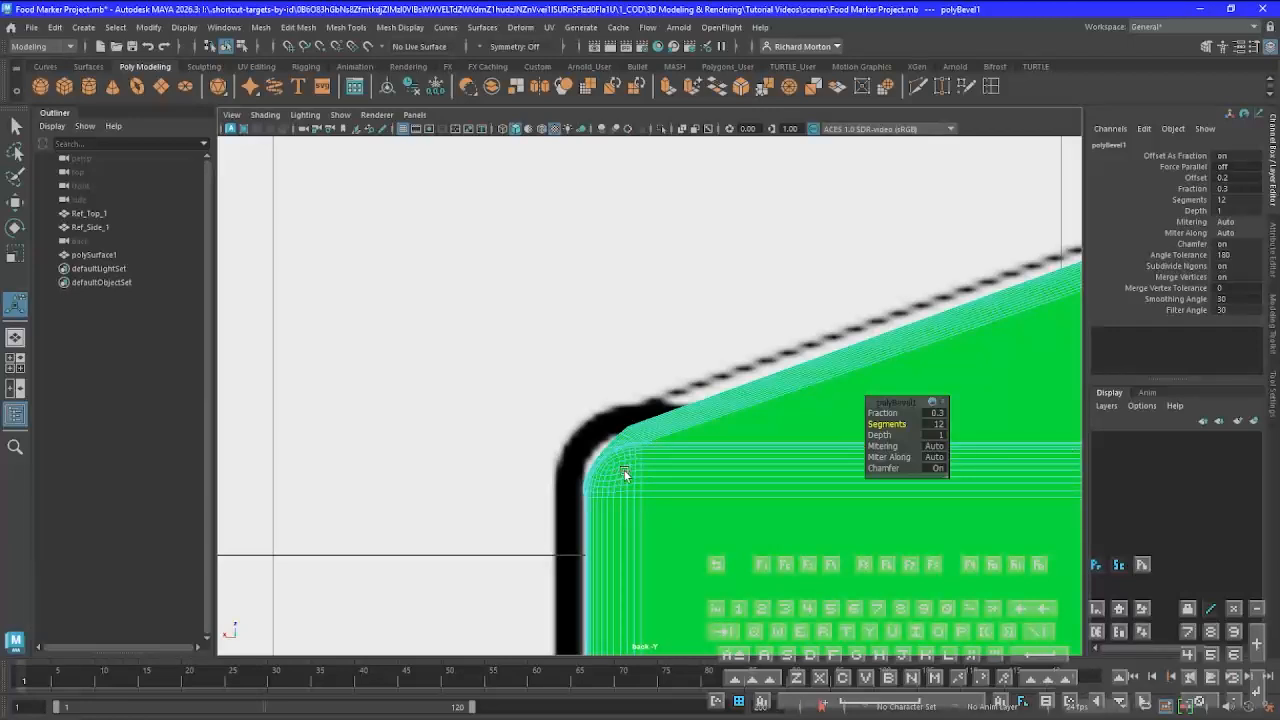
Inspect the bevelled edges around the body in the perspective view, and undo the bevel
{"action": "key", "text": "space"}
{"action": "key", "text": "space"}
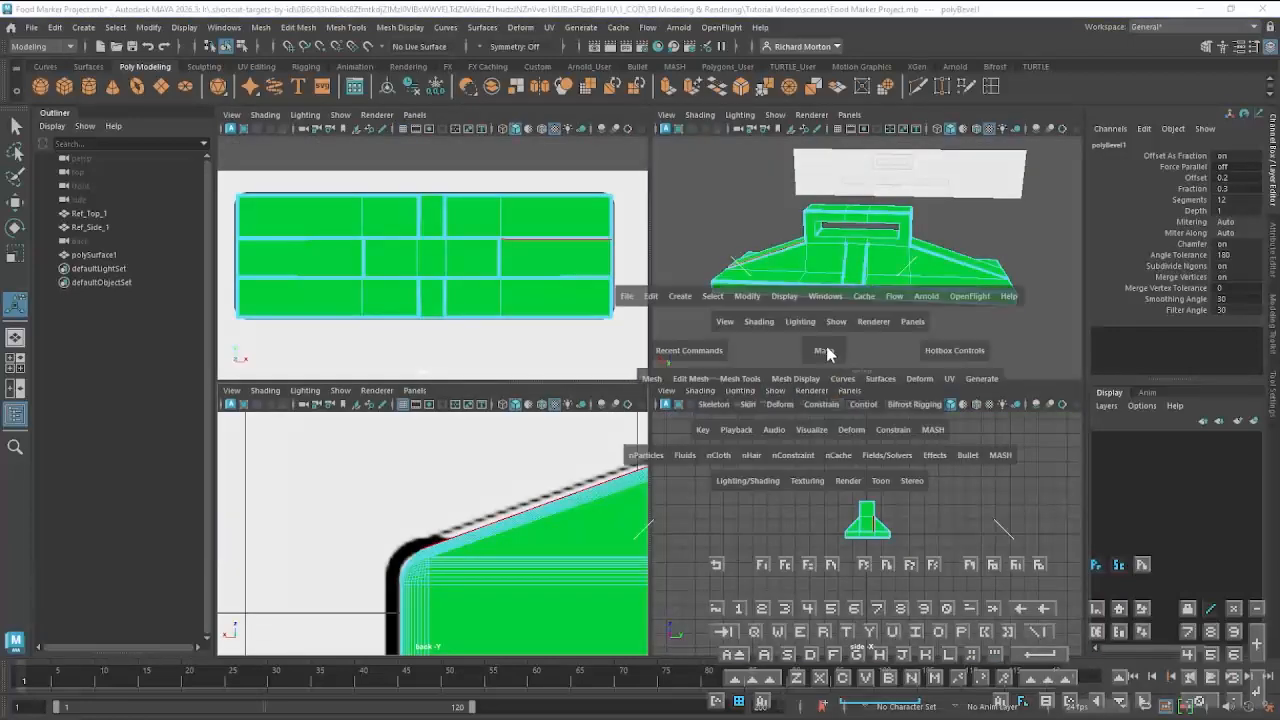
{"action": "left_click_drag", "start_coordinate": [848, 346], "coordinate": [708, 352], "text": "alt"}
{"action": "scroll", "coordinate": [697, 441], "scroll_direction": "up", "scroll_amount": 6}
{"action": "scroll", "coordinate": [698, 441], "scroll_direction": "down", "scroll_amount": 6}
{"action": "mouse_move", "coordinate": [700, 443]}
{"action": "left_mouse_down", "text": "alt"}
{"action": "mouse_move", "coordinate": [508, 417]}
{"action": "mouse_move", "coordinate": [457, 429]}
{"action": "mouse_move", "coordinate": [674, 449]}
{"action": "mouse_move", "coordinate": [718, 439]}
{"action": "left_mouse_up", "text": "alt"}
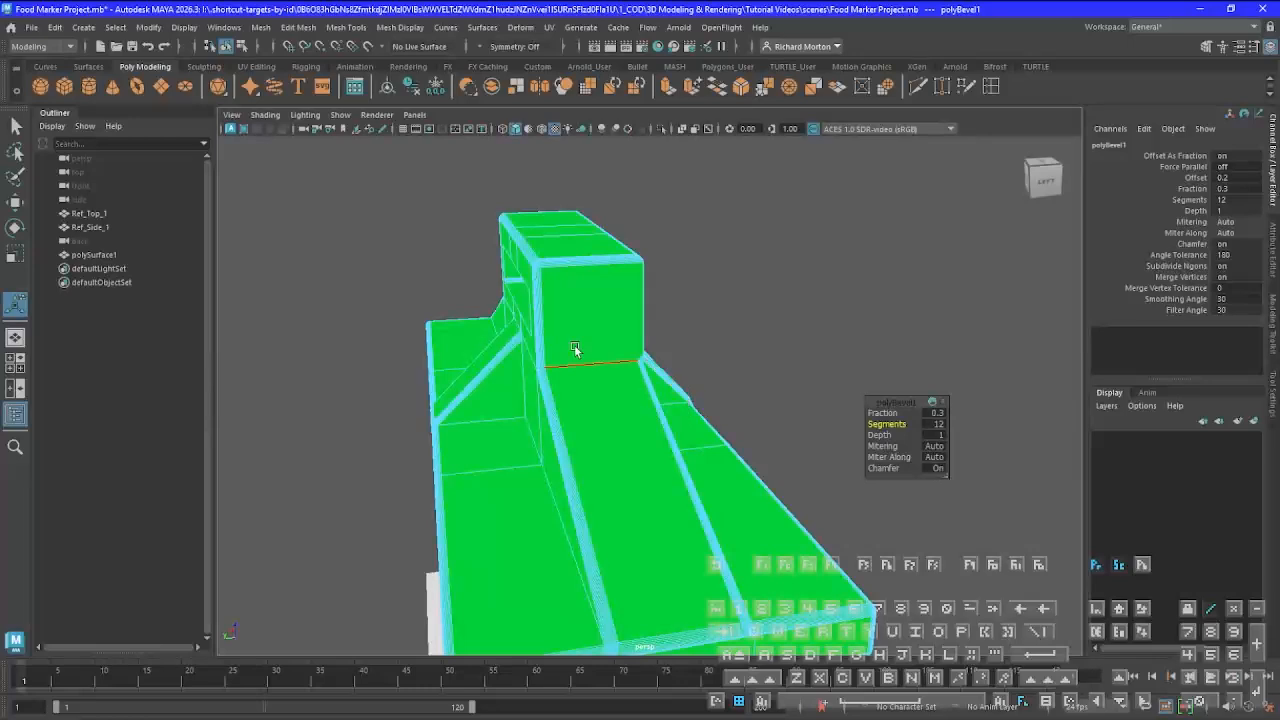
{"action": "left_click_drag", "start_coordinate": [571, 354], "coordinate": [537, 386], "text": "alt"}
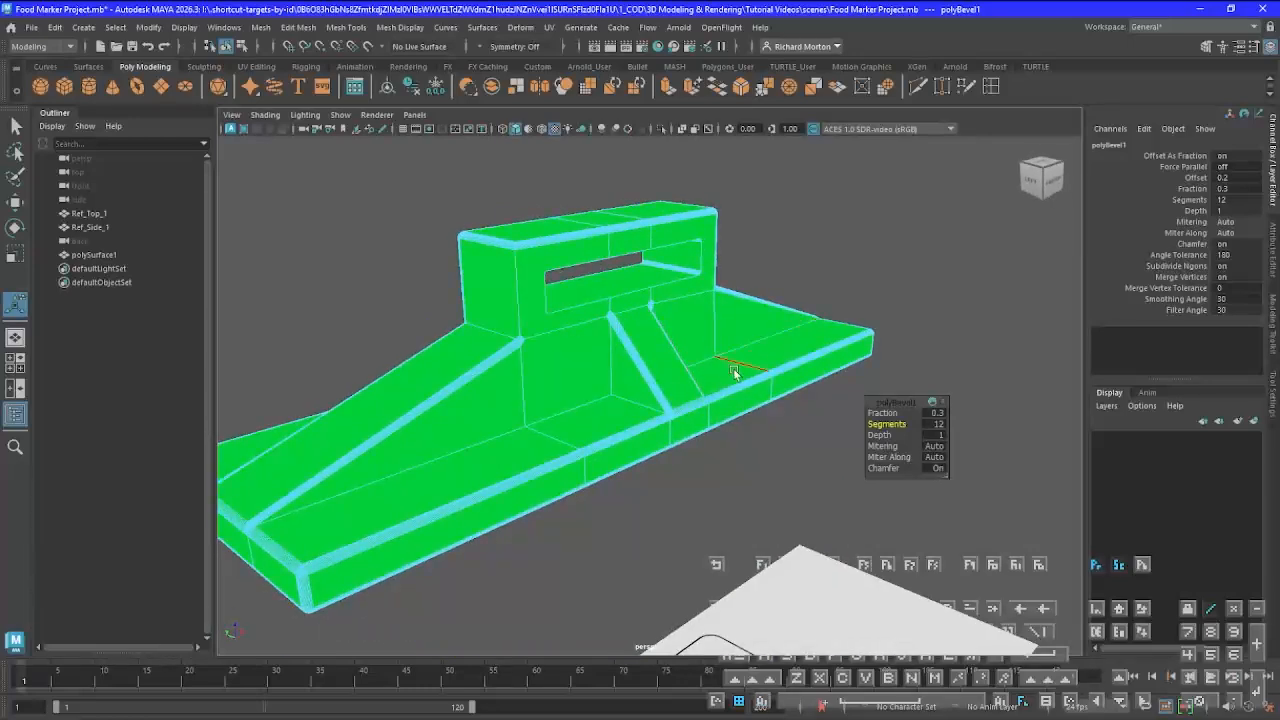
{"action": "key", "text": "z"}
{"action": "key", "text": "z"}
{"action": "key", "text": "z"}
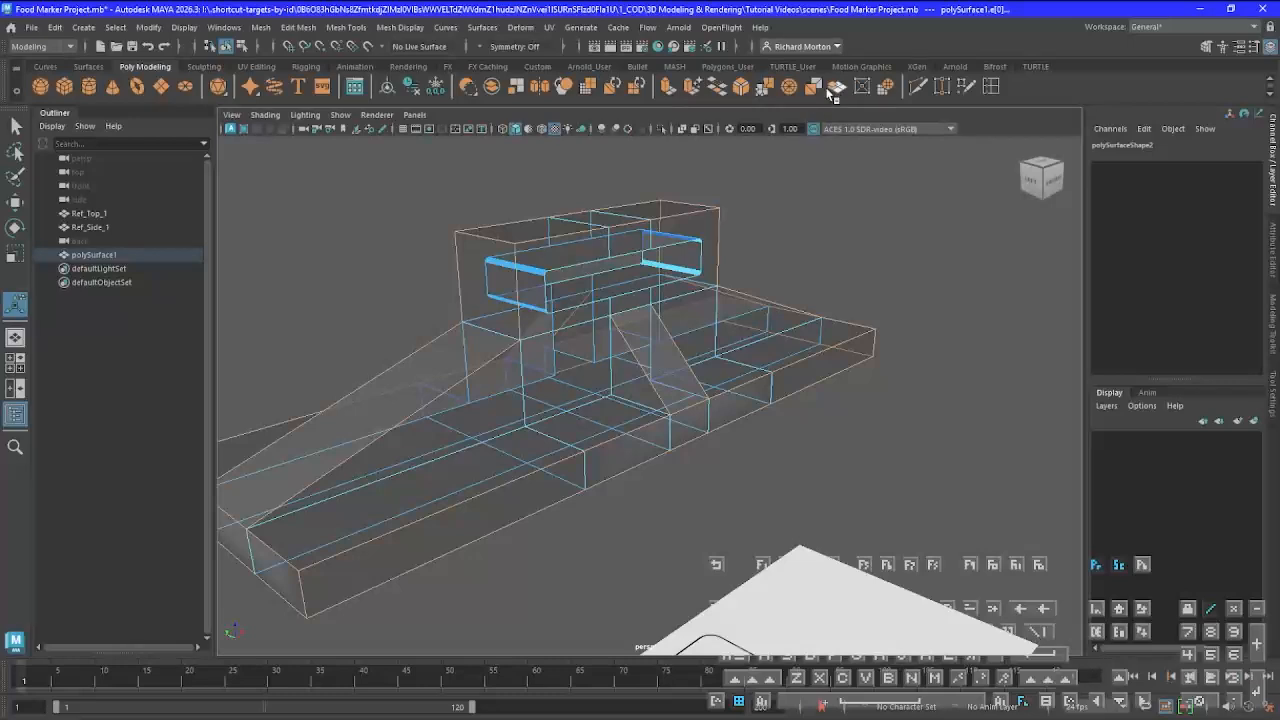
Bevel the body's selected outer edges with a fraction of 0.2 and 12 segments, matching the base's end corner to the reference
{"action": "left_click", "coordinate": [744, 90]}
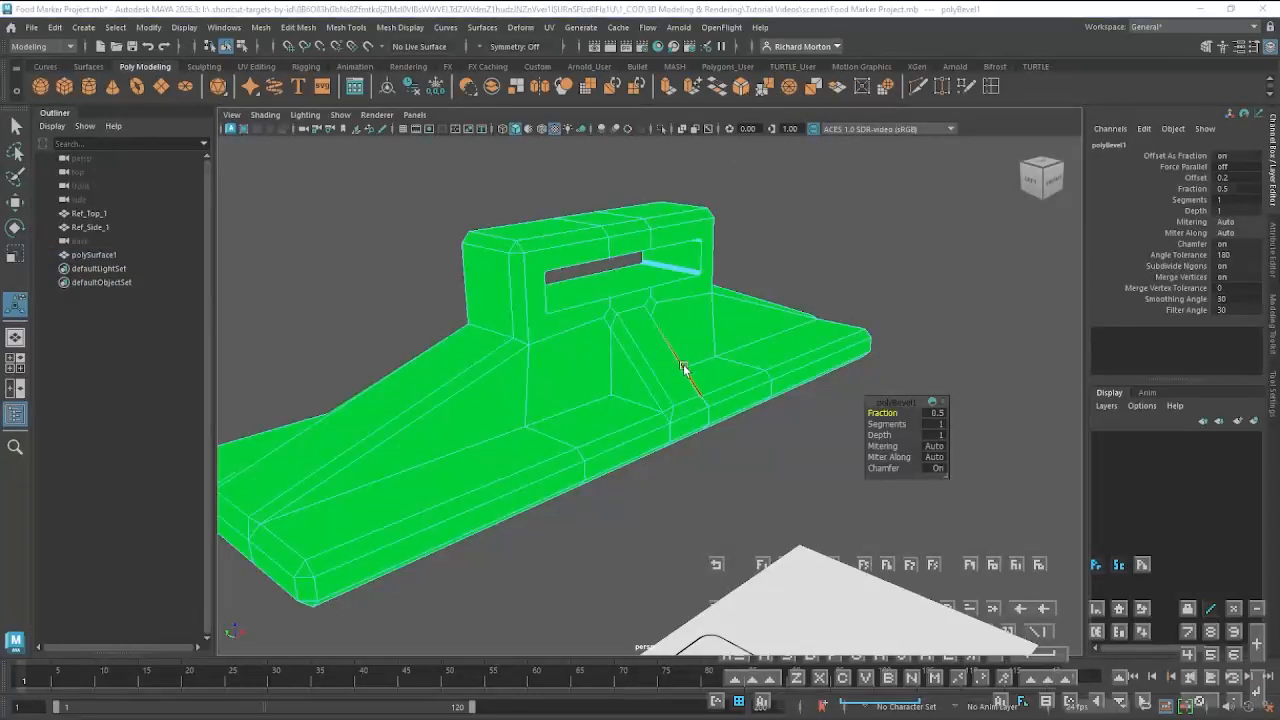
{"action": "key", "text": "space"}
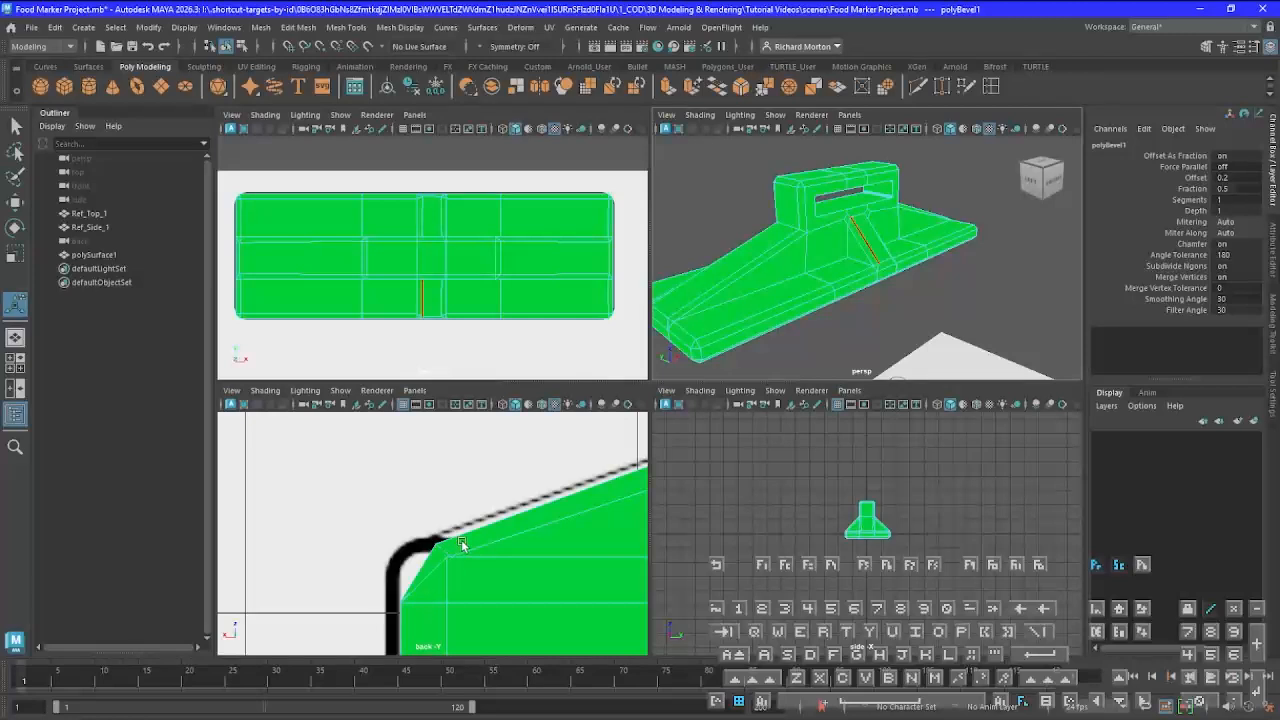
{"action": "key", "text": "space"}
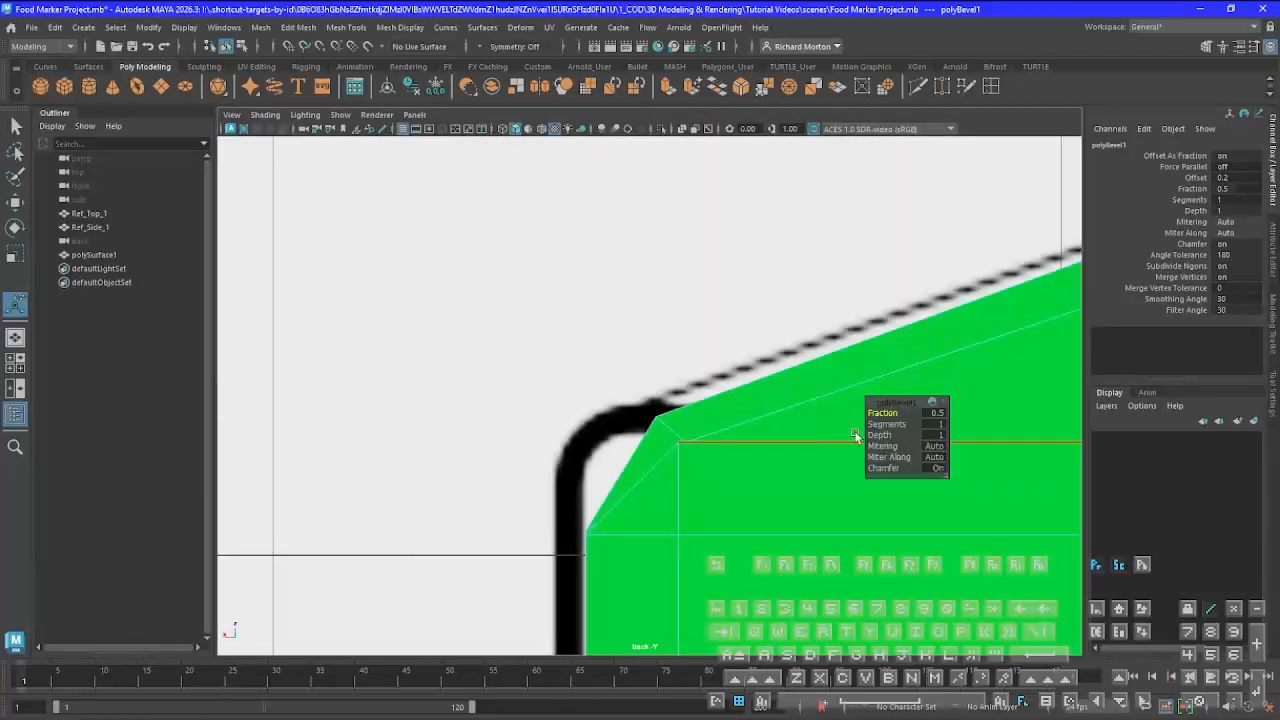
{"action": "left_click_drag", "start_coordinate": [894, 413], "coordinate": [1130, 443]}
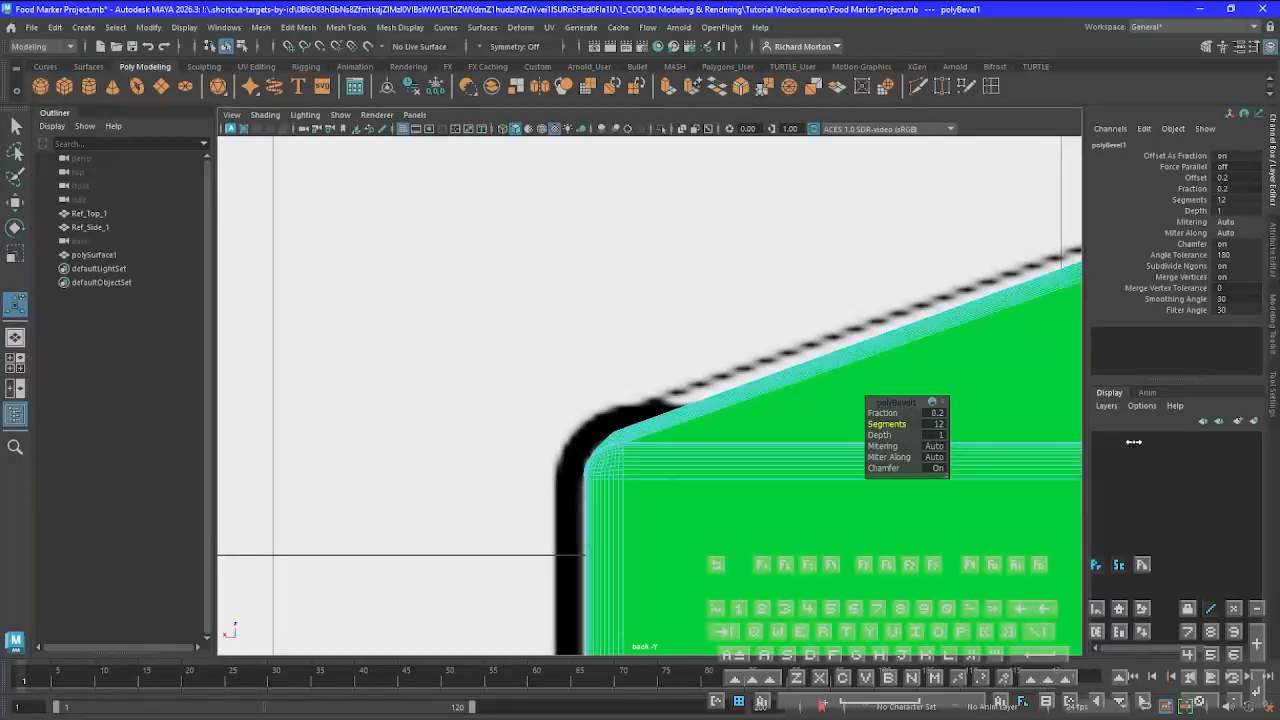
{"action": "key", "text": "space"}
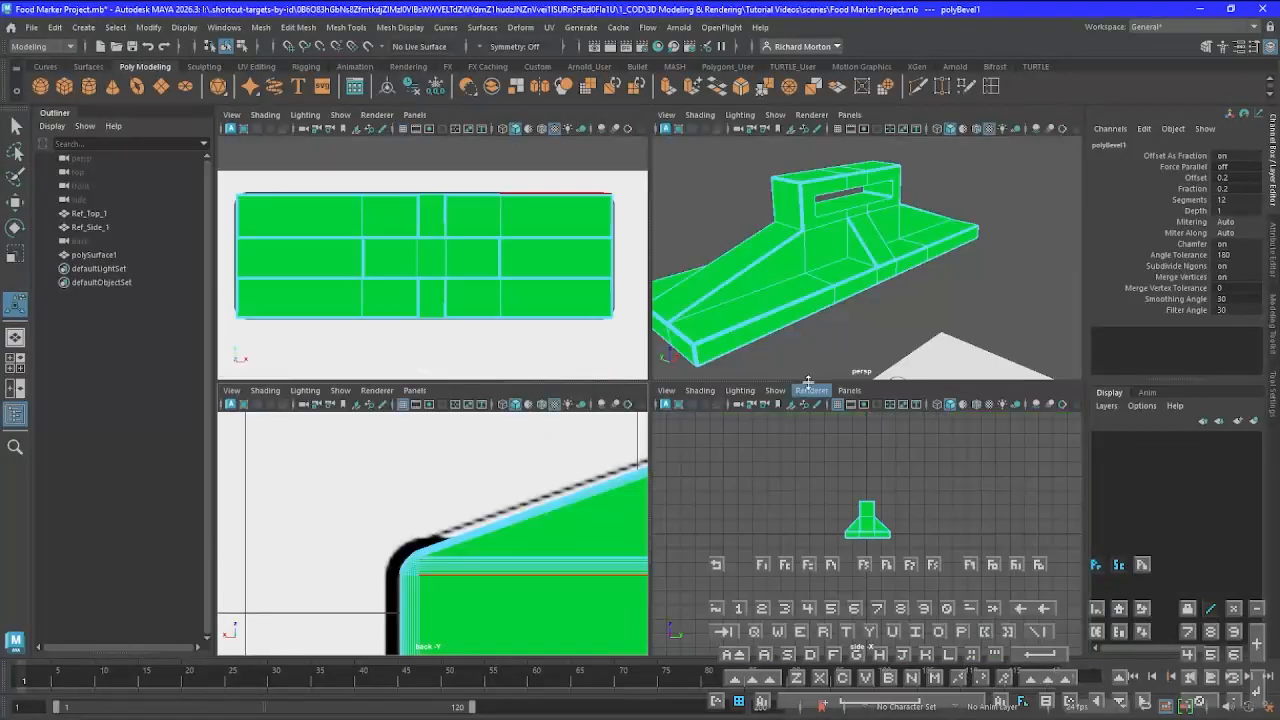
{"action": "key", "text": "space"}
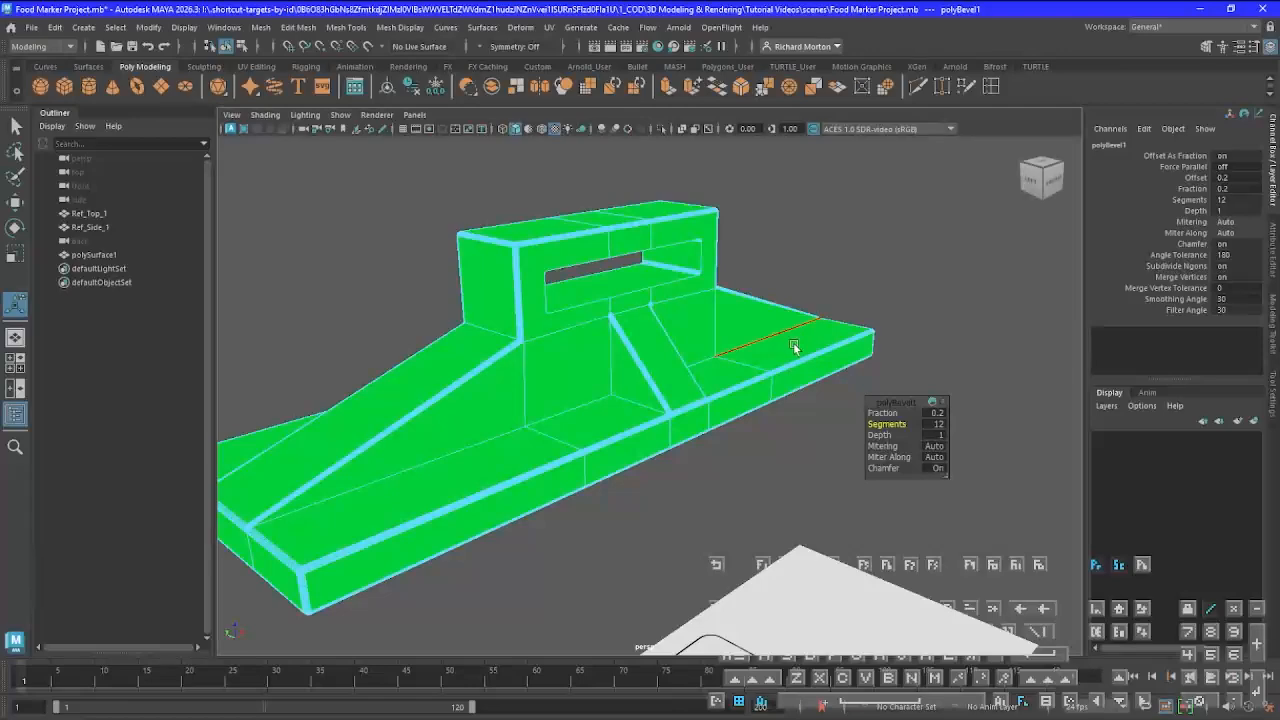
{"action": "left_click_drag", "start_coordinate": [796, 345], "coordinate": [701, 345], "text": "alt"}
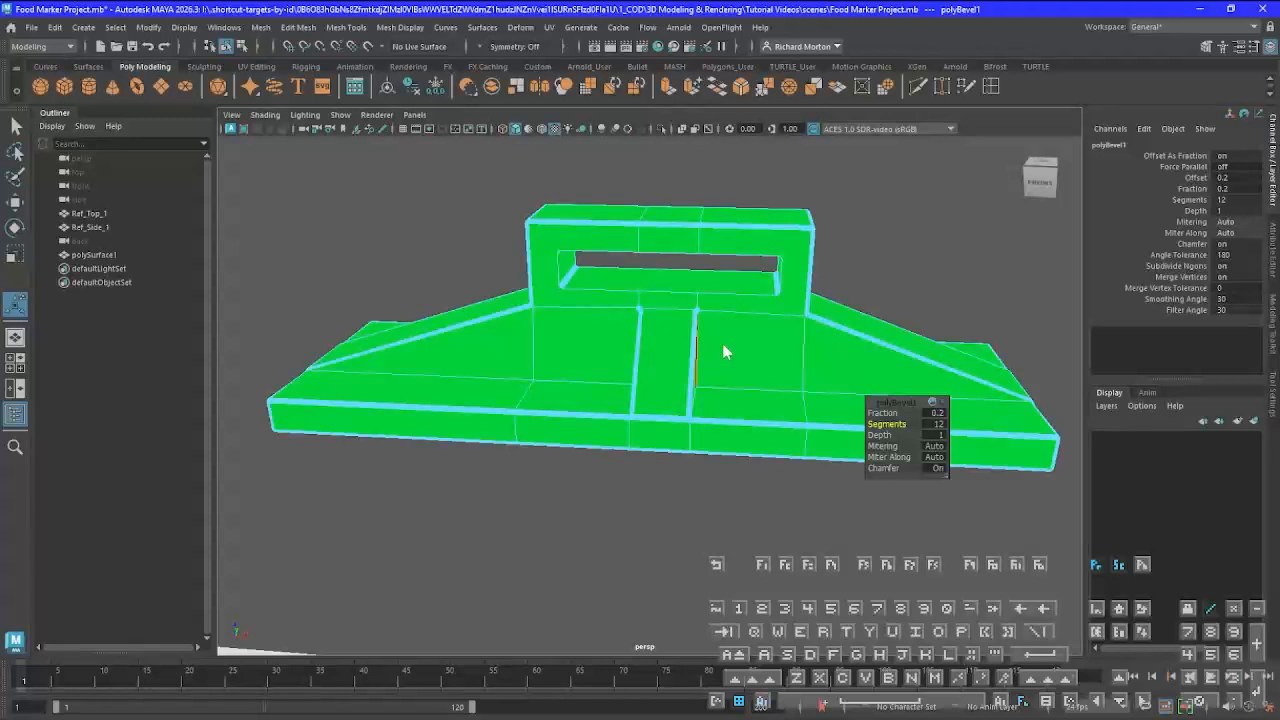
Return the bevelled body to object mode and assign it the existing standardSurface1 material
{"action": "right_click_drag", "start_coordinate": [726, 349], "coordinate": [779, 321]}
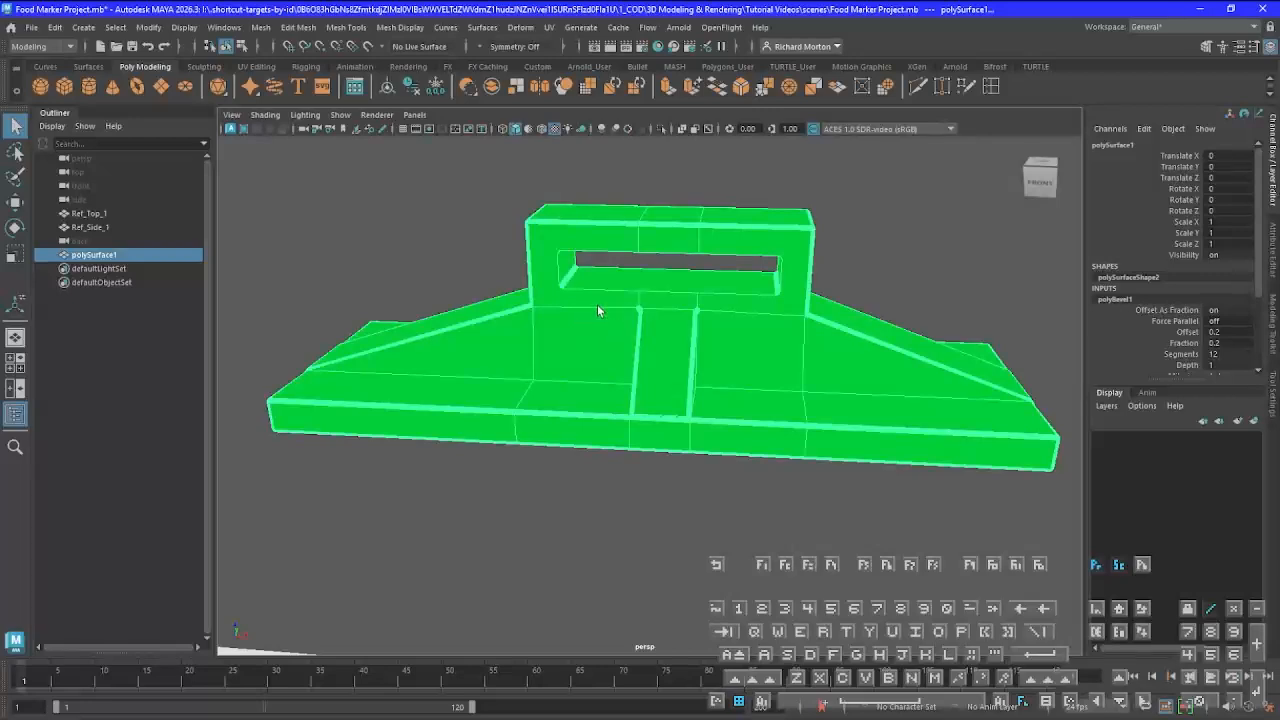
{"action": "right_click_drag", "start_coordinate": [597, 304], "coordinate": [706, 716]}
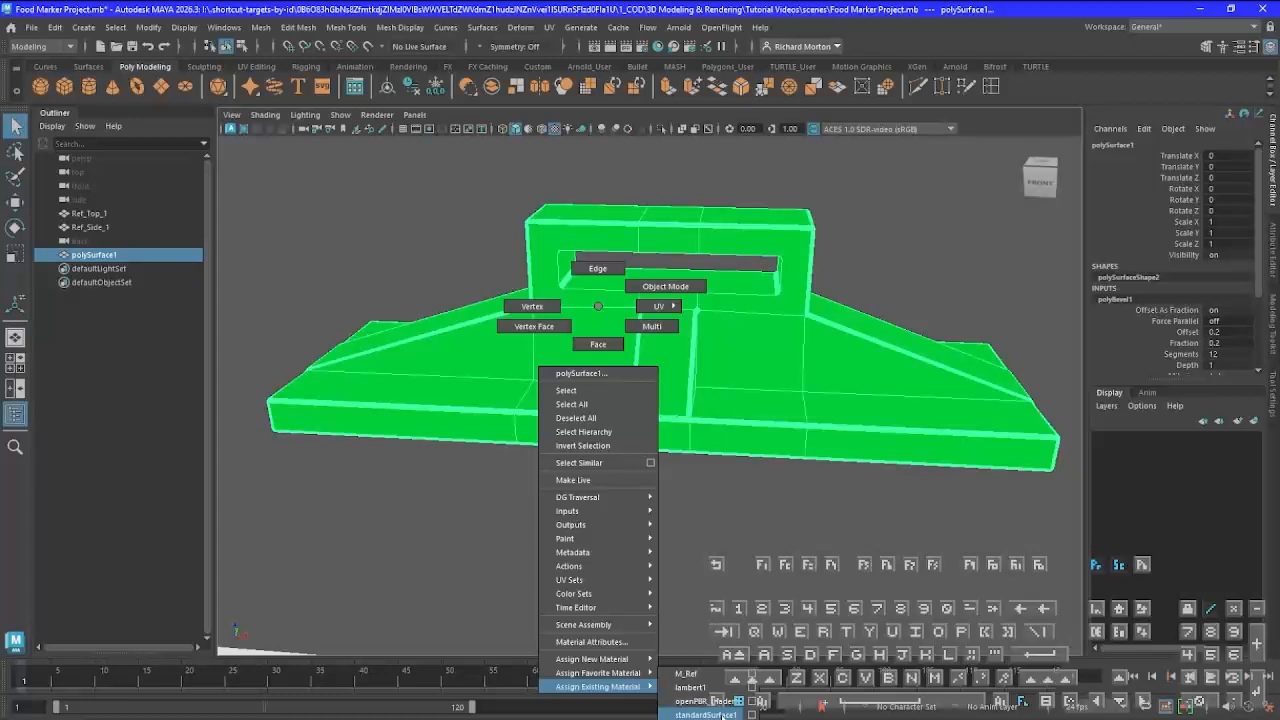
{"action": "right_click_drag", "start_coordinate": [712, 714], "coordinate": [712, 715]}
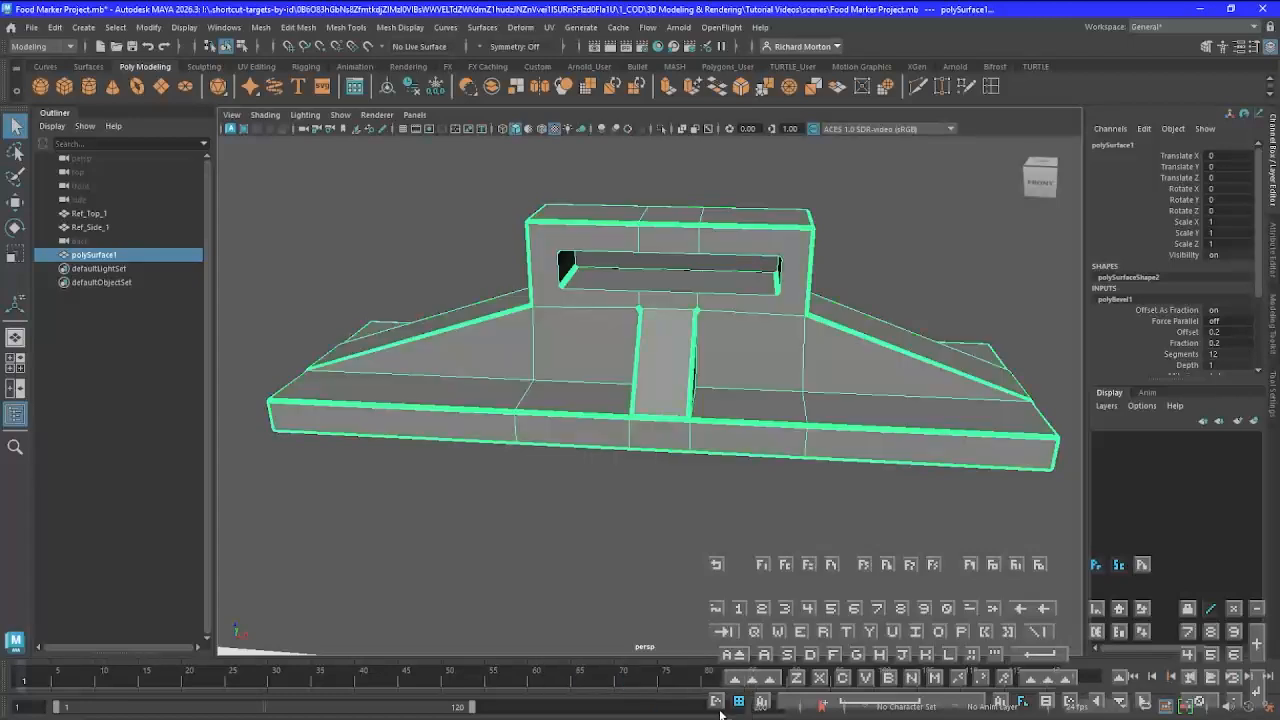
{"action": "left_click", "coordinate": [708, 445]}
Create a polygon cylinder at the origin, crossing the middle of the base, for the rounded bump under the base
{"action": "left_click_drag", "start_coordinate": [712, 524], "coordinate": [451, 451], "text": "alt"}
{"action": "middle_click_drag", "start_coordinate": [452, 451], "coordinate": [606, 486], "text": "alt"}
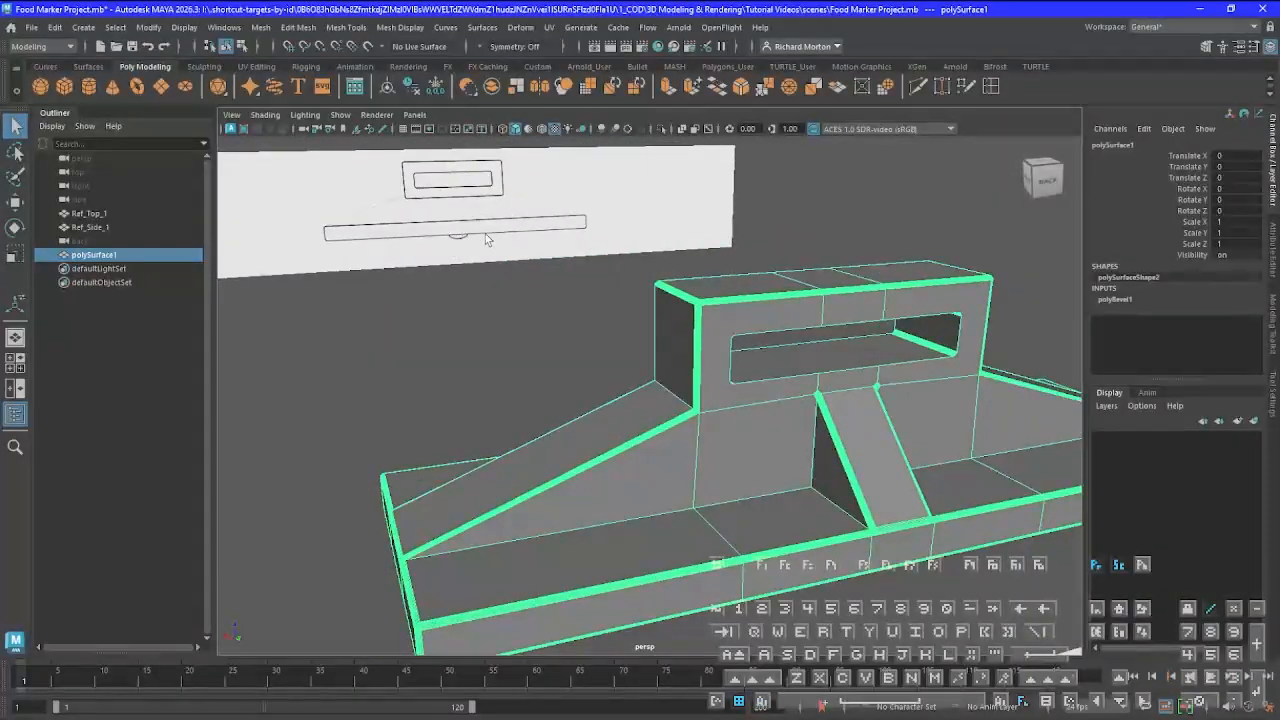
{"action": "mouse_move", "coordinate": [623, 518]}
{"action": "left_mouse_down", "text": "alt"}
{"action": "mouse_move", "coordinate": [634, 543]}
{"action": "mouse_move", "coordinate": [613, 531]}
{"action": "left_mouse_up", "text": "alt"}
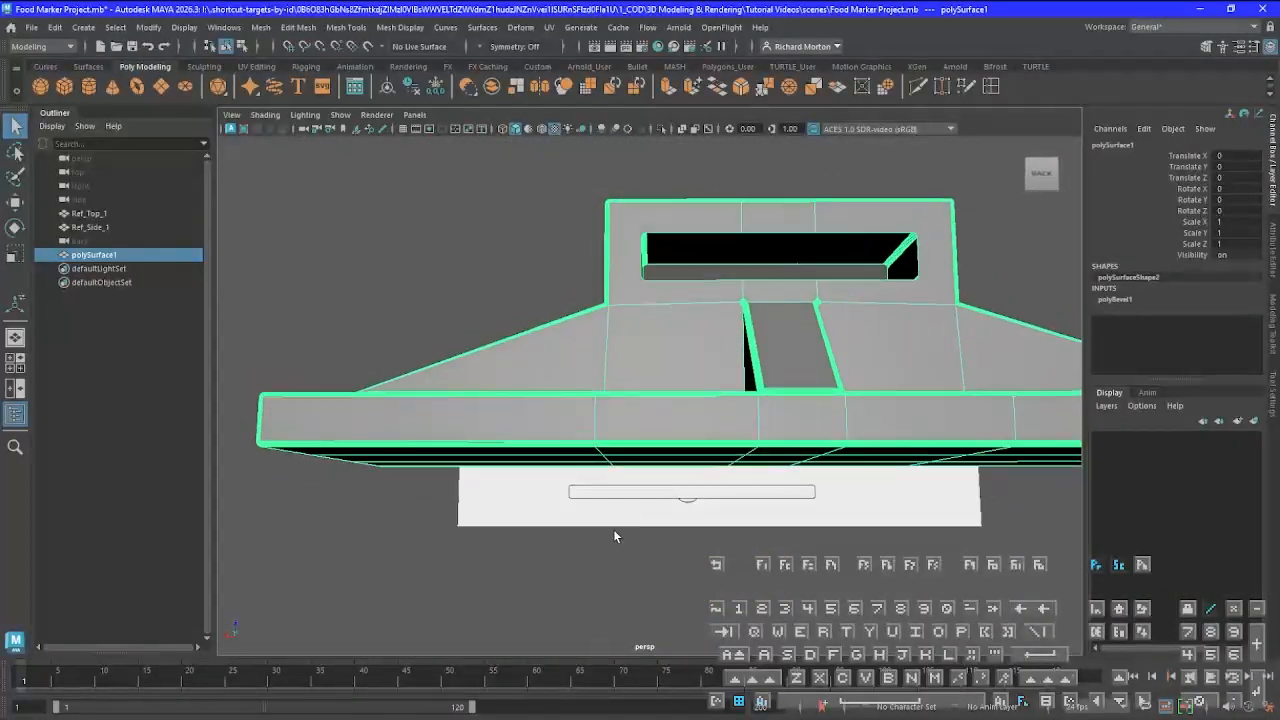
{"action": "scroll", "coordinate": [613, 531], "scroll_direction": "down", "scroll_amount": 2}
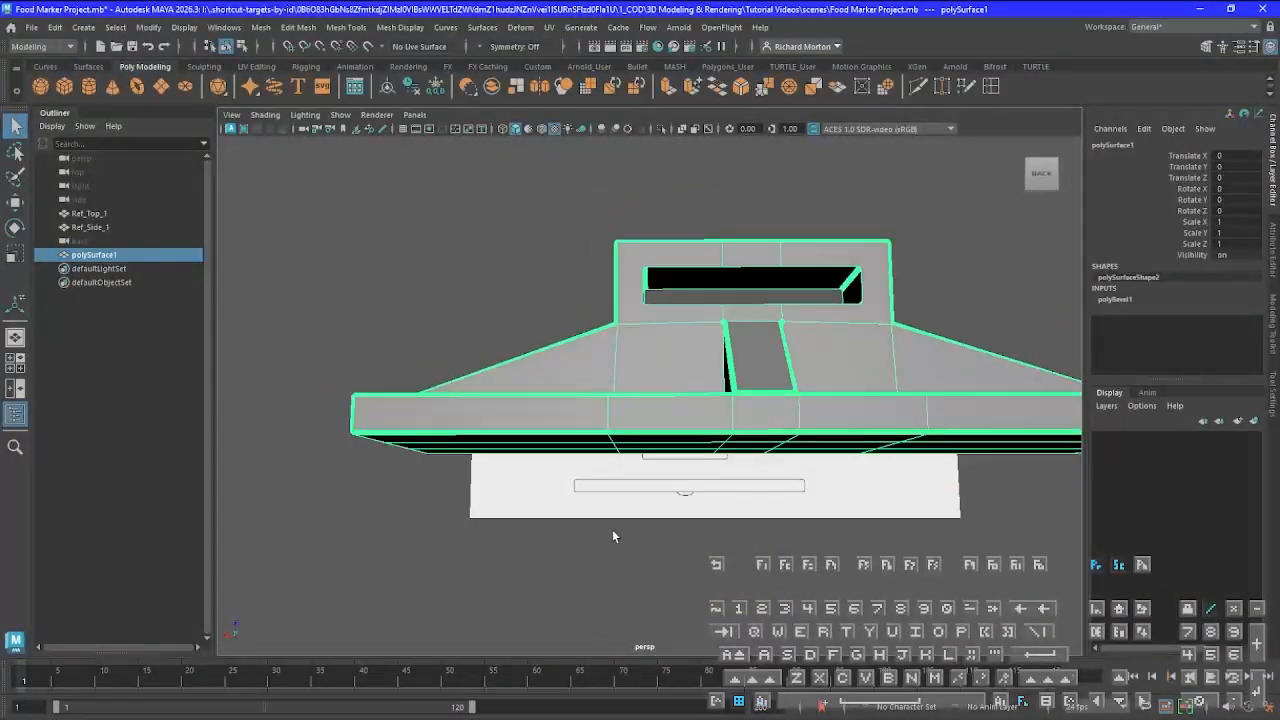
{"action": "left_click", "coordinate": [89, 88]}
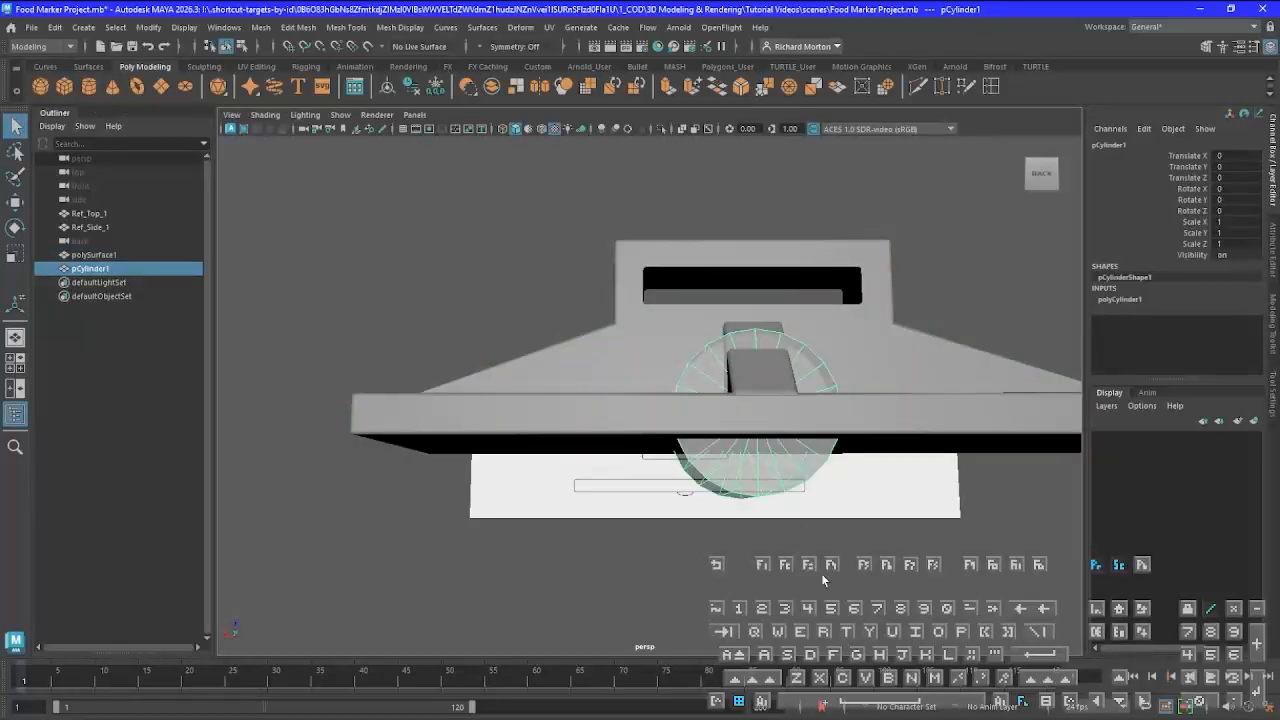
{"action": "left_click_drag", "start_coordinate": [824, 580], "coordinate": [571, 535], "text": "alt"}
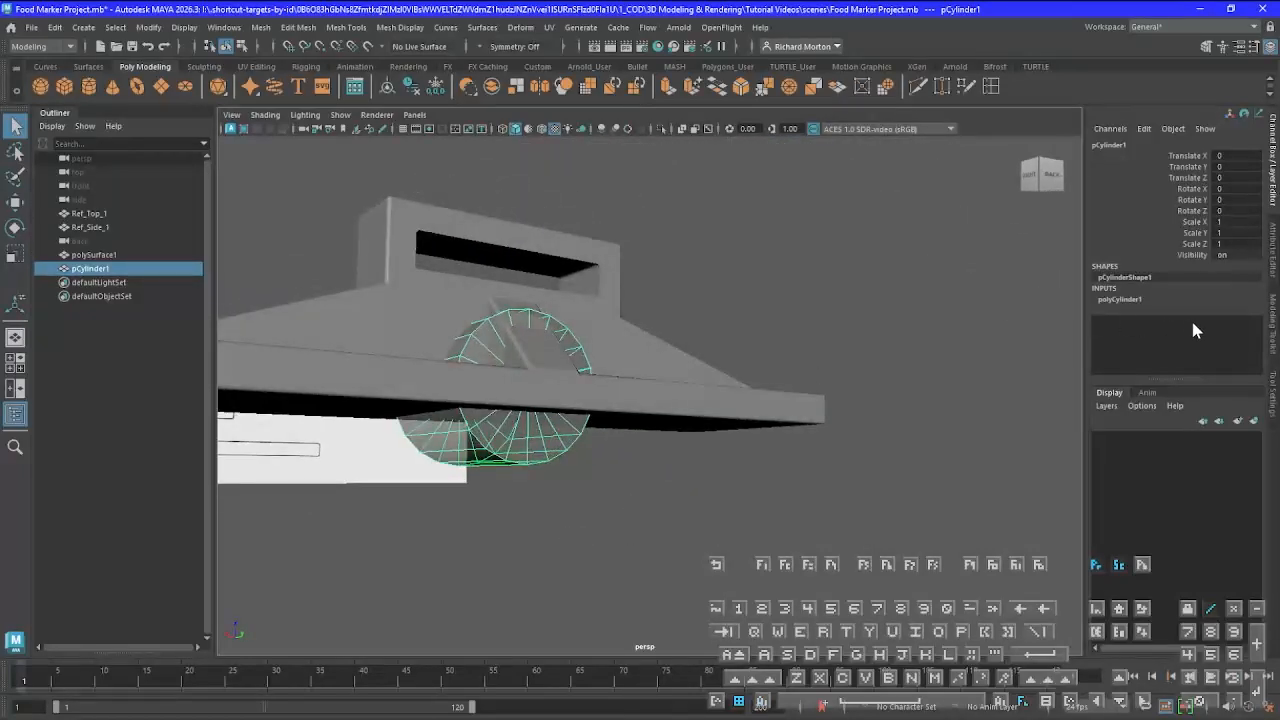
Try 26 axis subdivisions on the cylinder and examine its roundness from behind and below
{"action": "left_click", "coordinate": [1122, 299]}
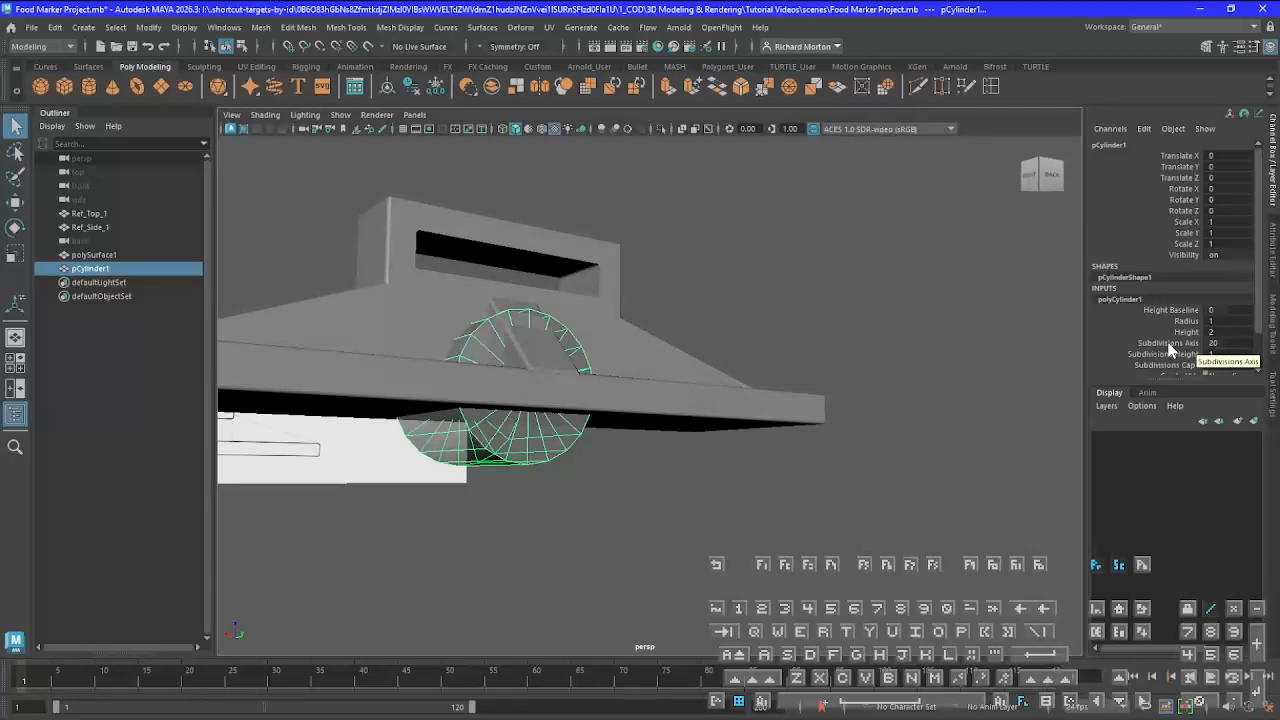
{"action": "left_click", "coordinate": [1236, 342]}
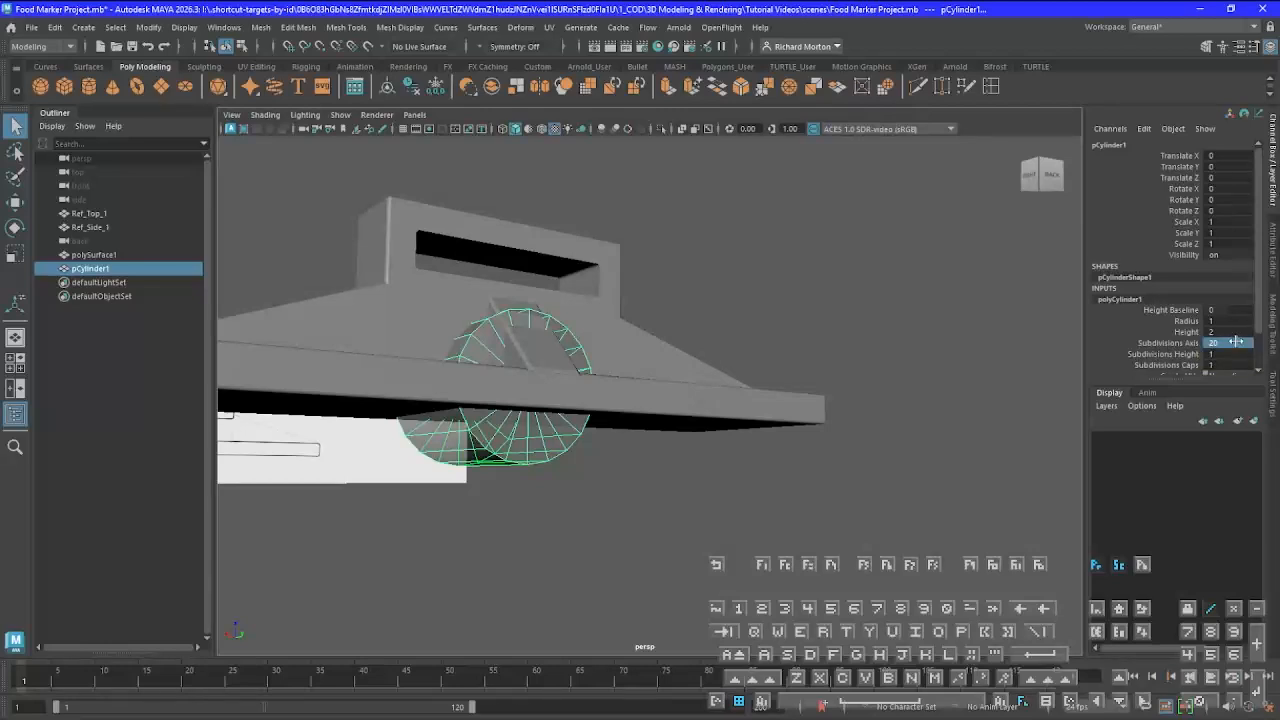
{"action": "left_click_drag", "start_coordinate": [1240, 342], "coordinate": [1227, 343]}
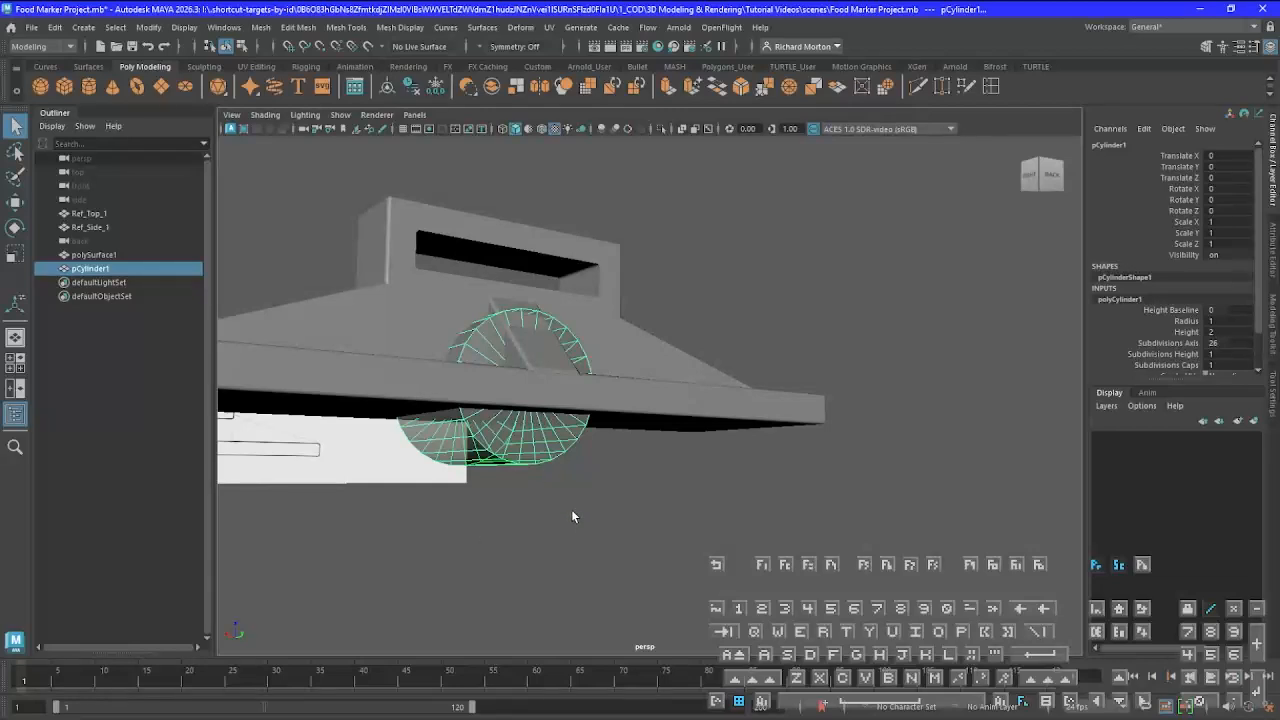
{"action": "middle_click_drag", "start_coordinate": [755, 480], "coordinate": [704, 472], "text": "alt"}
{"action": "middle_click_drag", "start_coordinate": [380, 532], "coordinate": [387, 532], "text": "alt"}
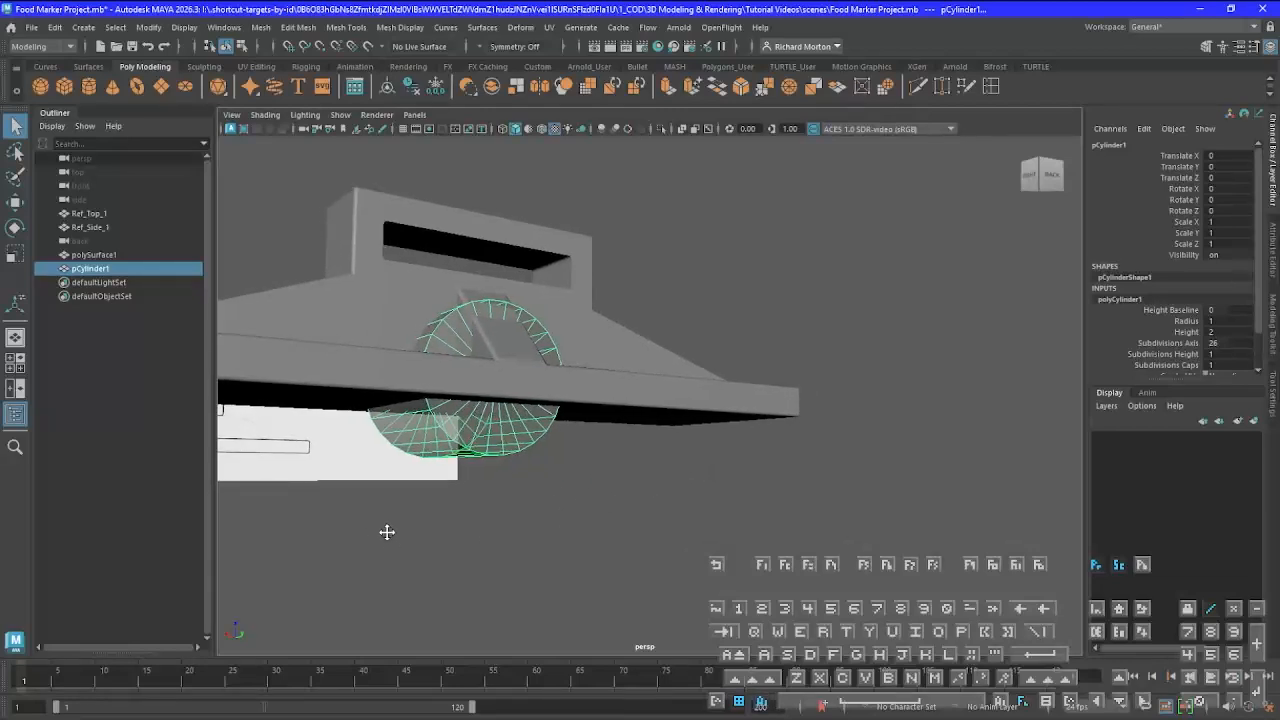
{"action": "left_click_drag", "start_coordinate": [387, 532], "coordinate": [623, 514], "text": "alt"}
{"action": "scroll", "coordinate": [630, 498], "scroll_direction": "up", "scroll_amount": 5}
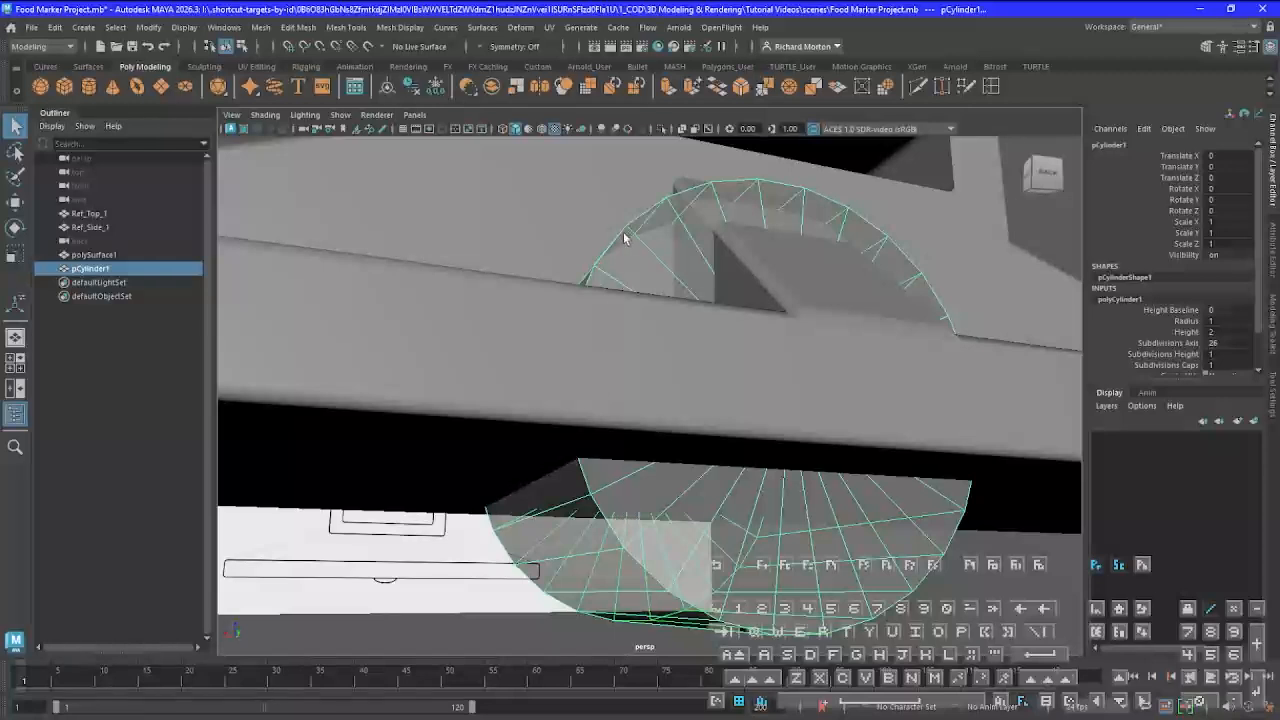
{"action": "key", "text": "f"}
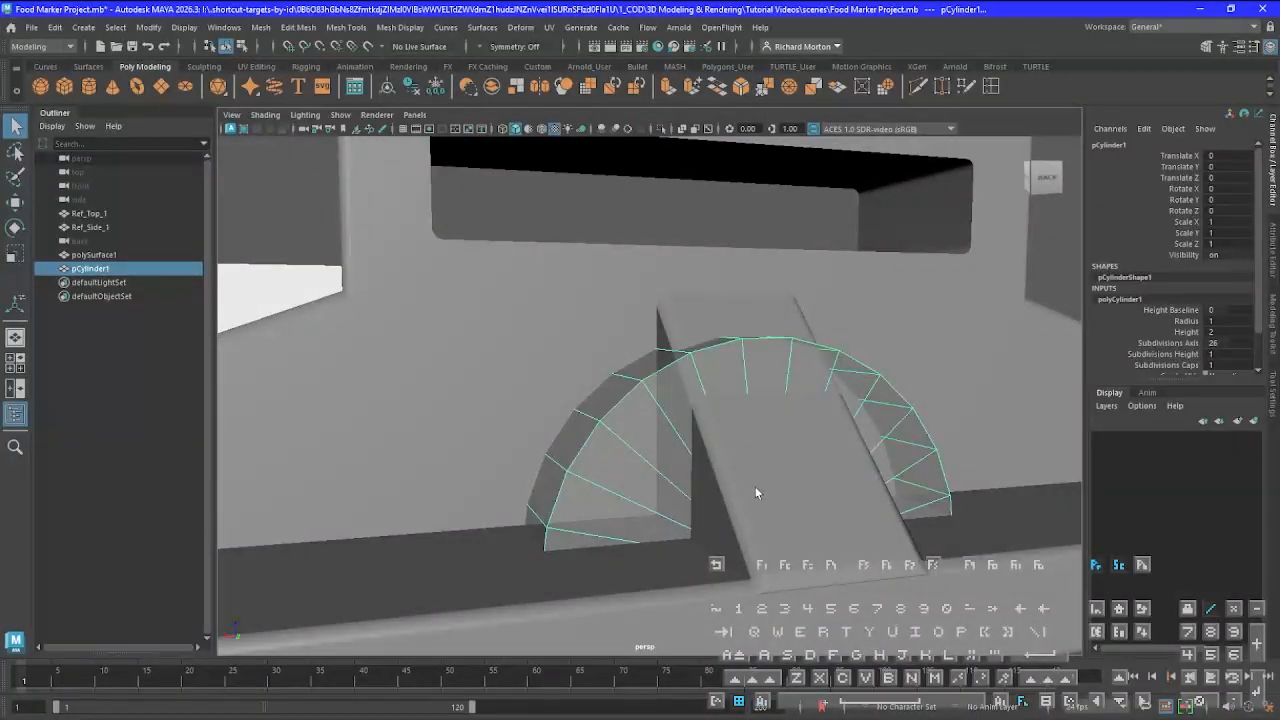
{"action": "left_click_drag", "start_coordinate": [755, 486], "coordinate": [727, 473], "text": "alt"}
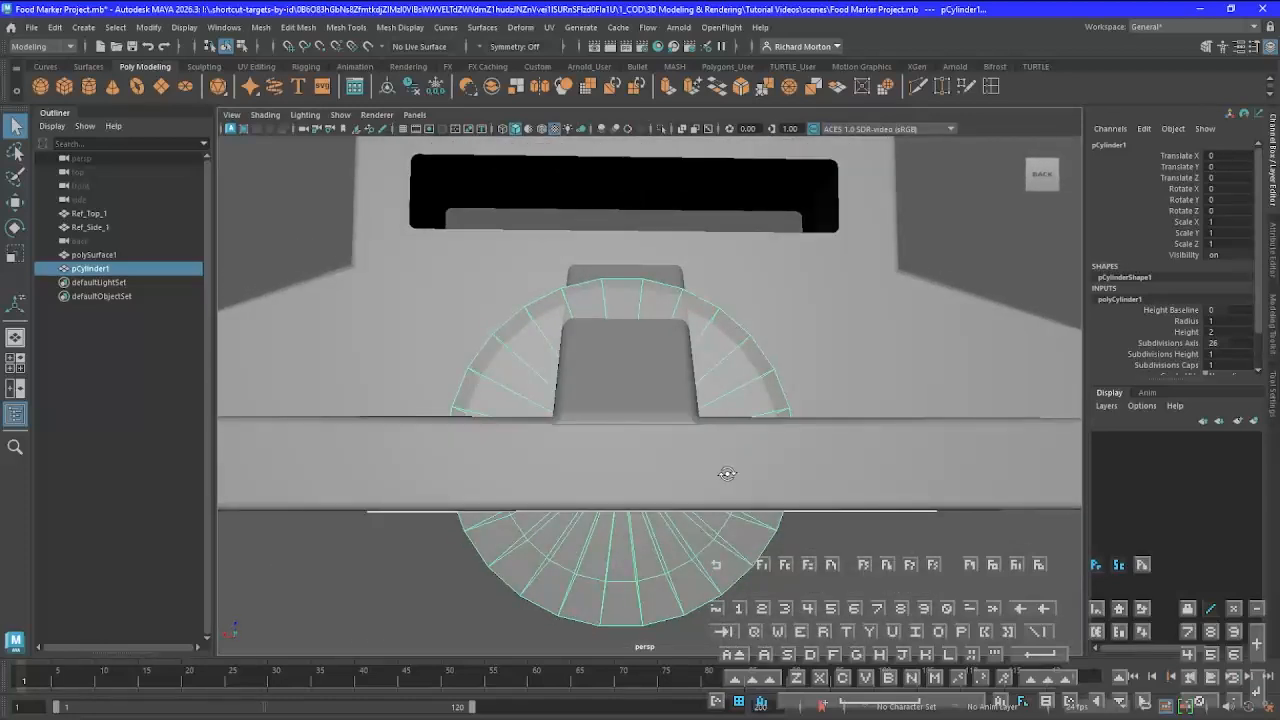
Set the cylinder's axis subdivisions to 32
{"action": "left_click", "coordinate": [1209, 342]}
{"action": "type", "text": "27"}
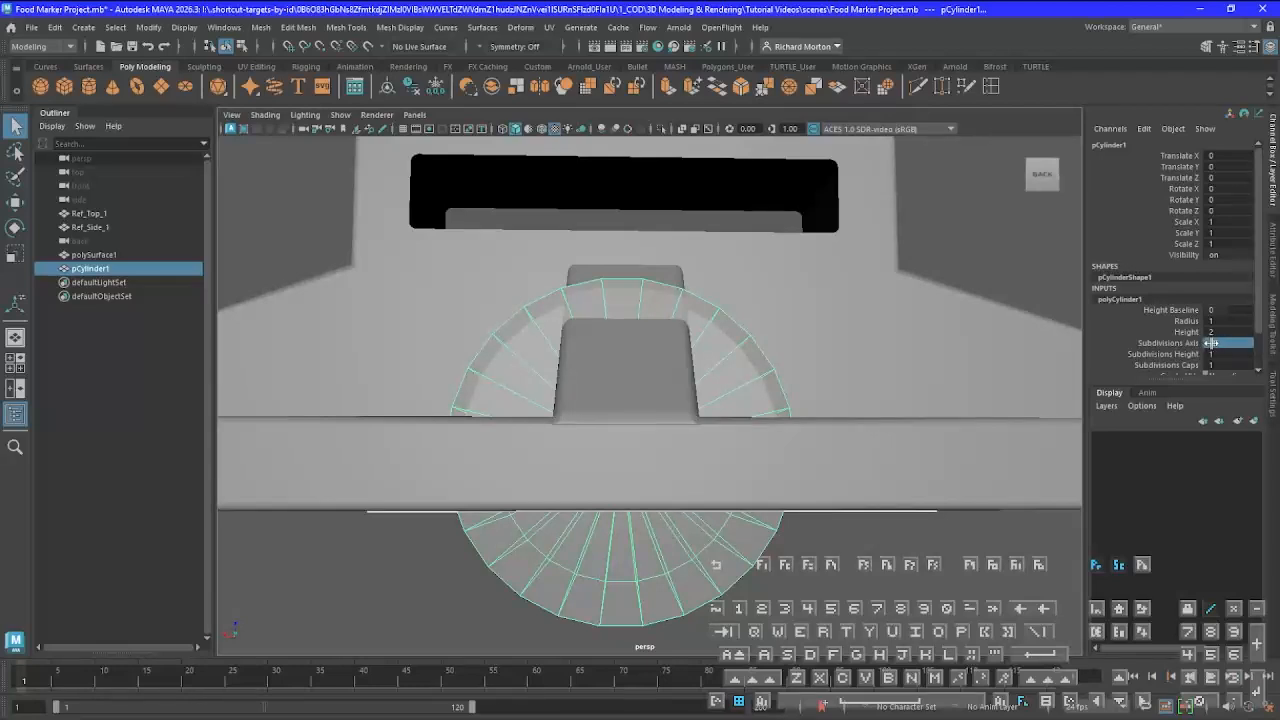
{"action": "key", "text": "Return"}
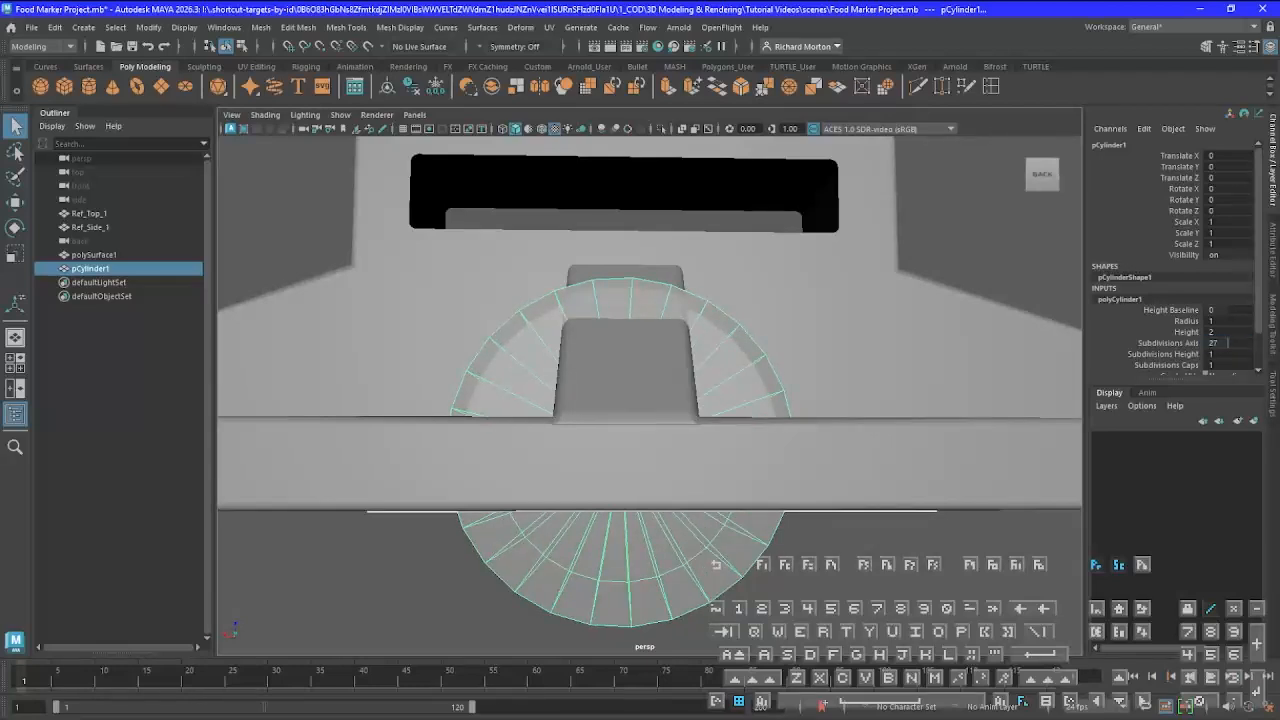
{"action": "left_click_drag", "start_coordinate": [1228, 343], "coordinate": [1230, 343]}
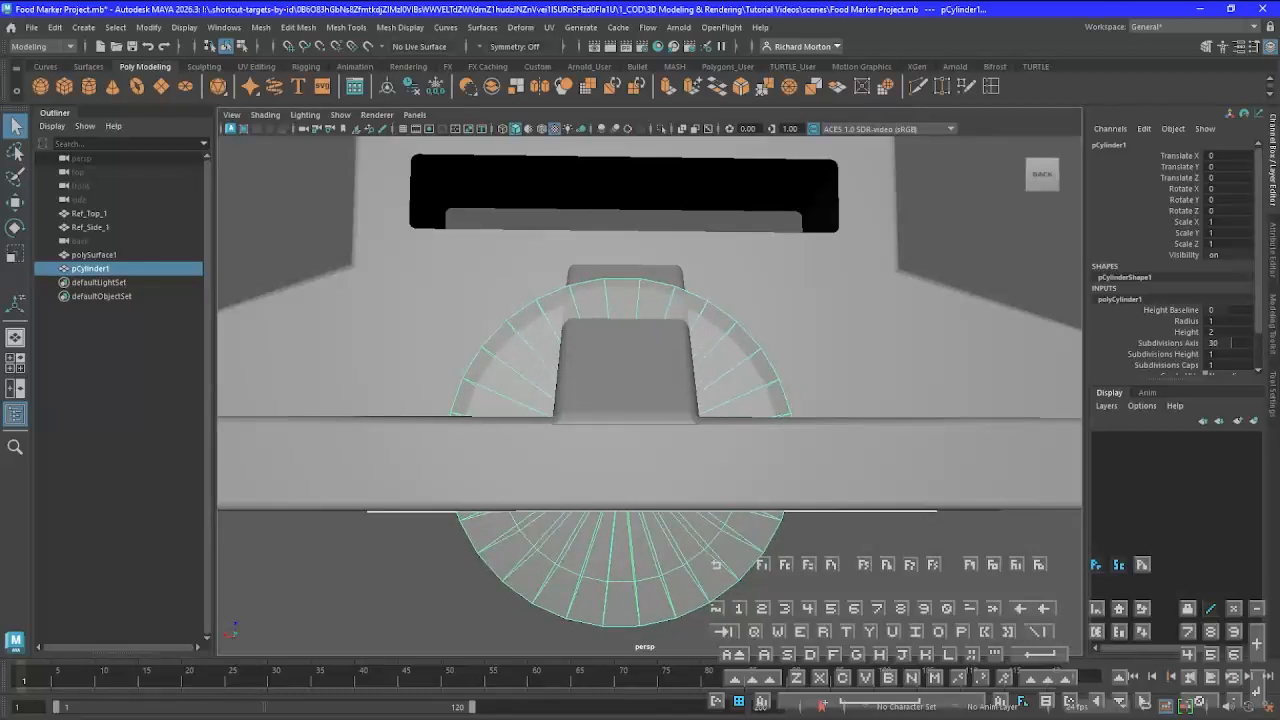
{"action": "left_click_drag", "start_coordinate": [1232, 343], "coordinate": [1233, 343]}
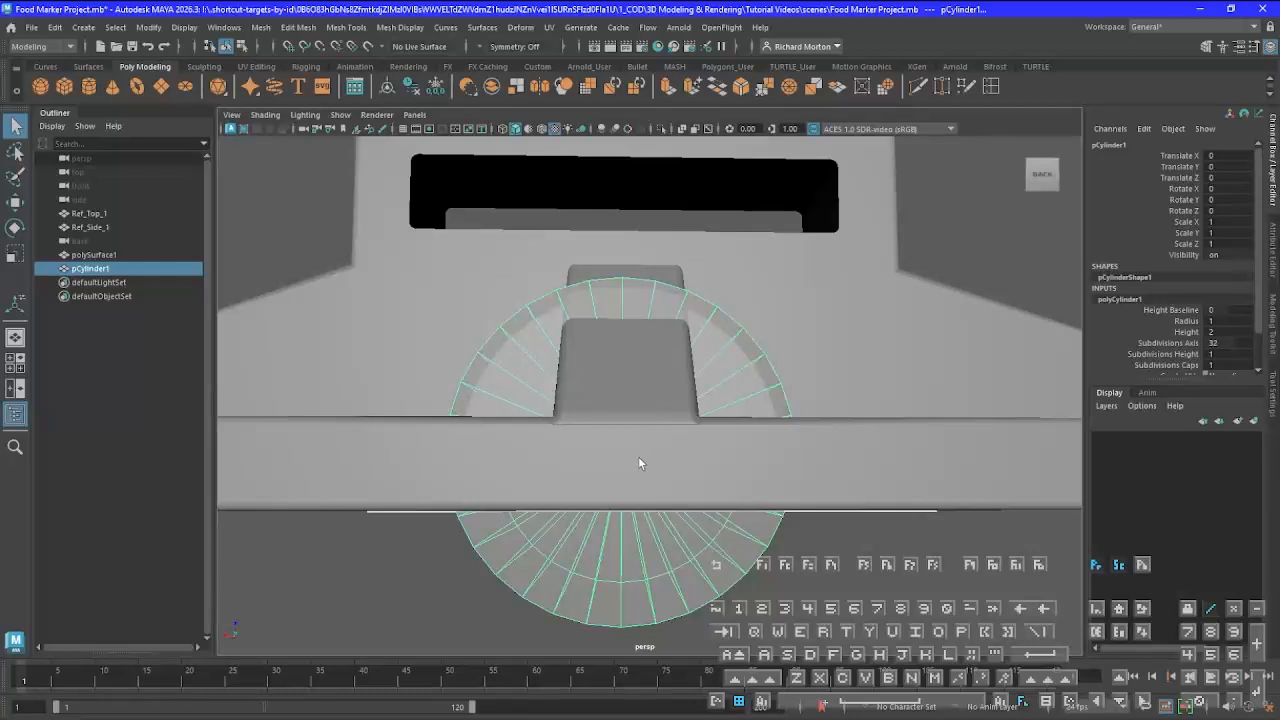
{"action": "scroll", "coordinate": [638, 509], "scroll_direction": "down", "scroll_amount": 5}
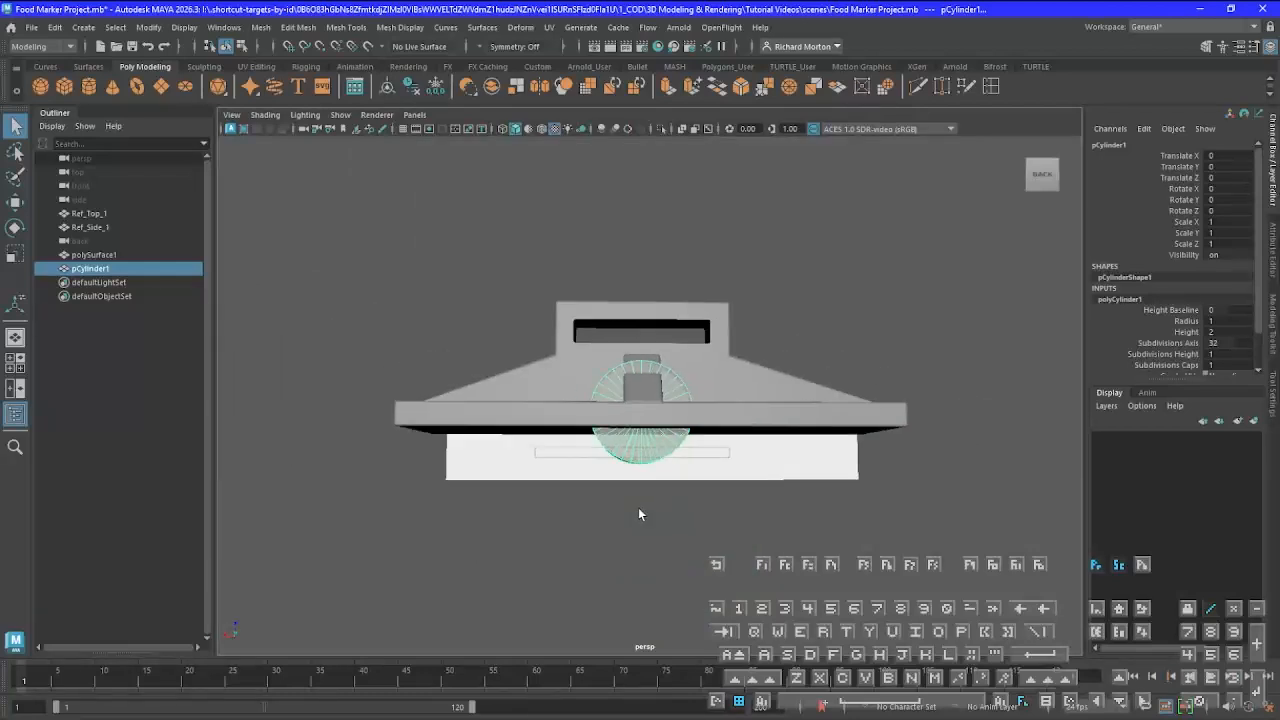
{"action": "scroll", "coordinate": [638, 507], "scroll_direction": "up", "scroll_amount": 4}
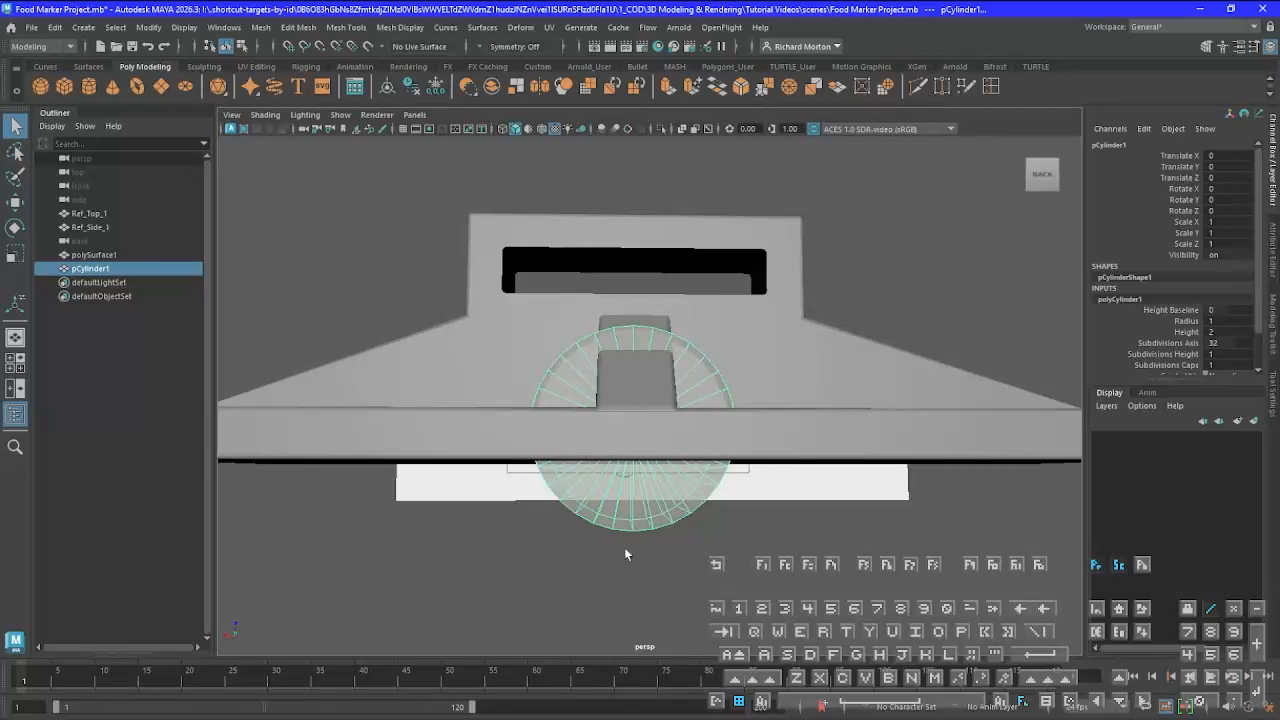
Turn on the cylinder's Round Cap option and set its cap subdivisions to 16
{"action": "left_click_drag", "start_coordinate": [608, 602], "coordinate": [772, 472], "text": "alt"}
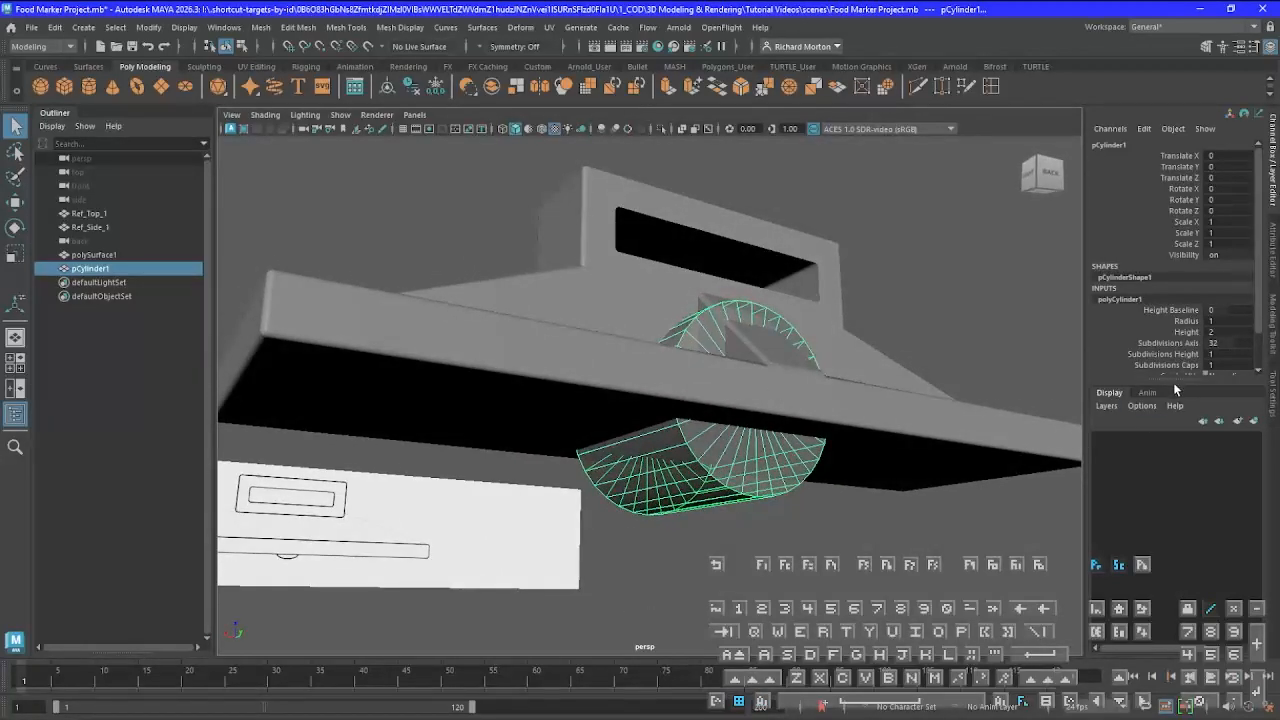
{"action": "left_click_drag", "start_coordinate": [1176, 381], "coordinate": [1188, 436]}
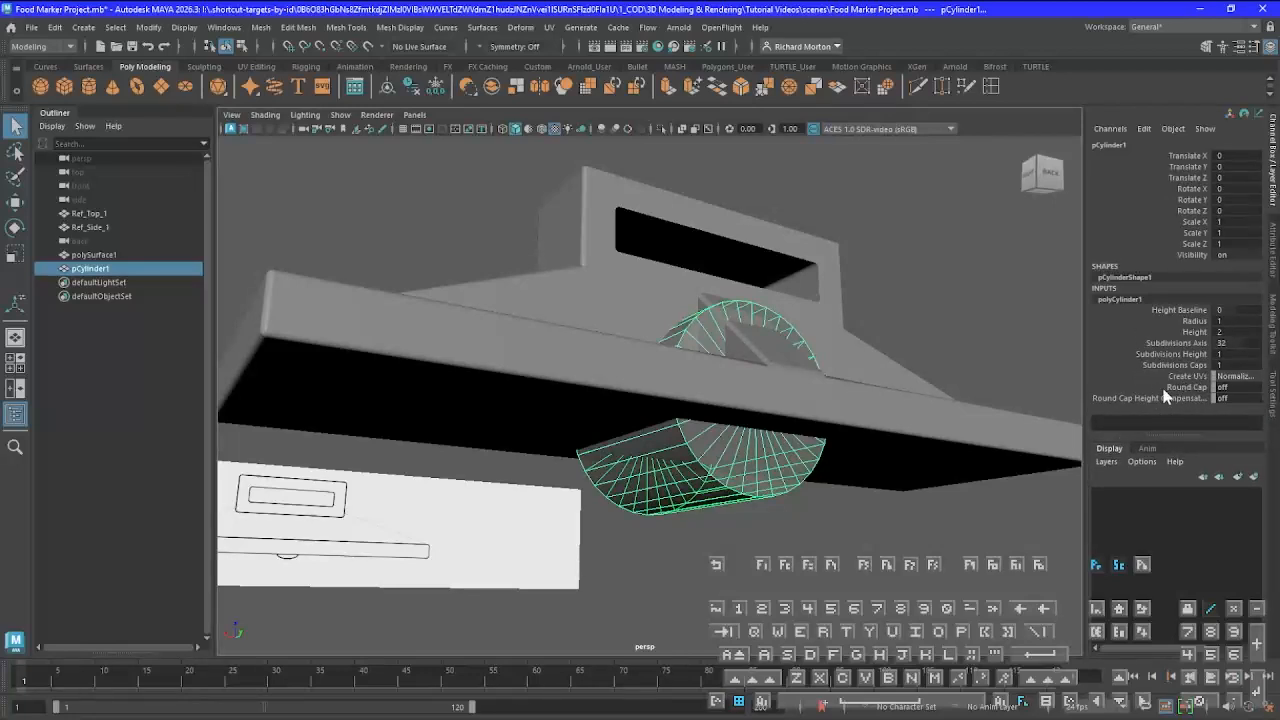
{"action": "double_click", "coordinate": [1224, 387]}
{"action": "type", "text": "1"}
{"action": "key", "text": "Return"}
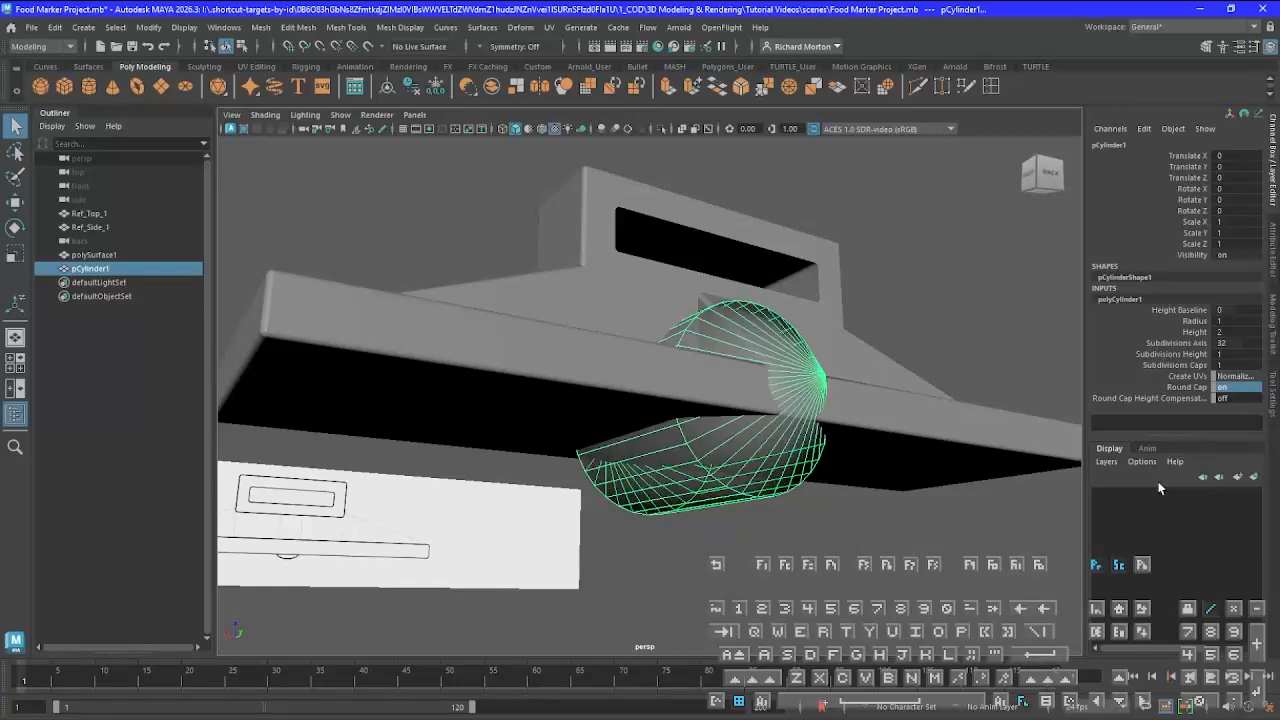
{"action": "left_click_drag", "start_coordinate": [627, 426], "coordinate": [720, 470], "text": "alt"}
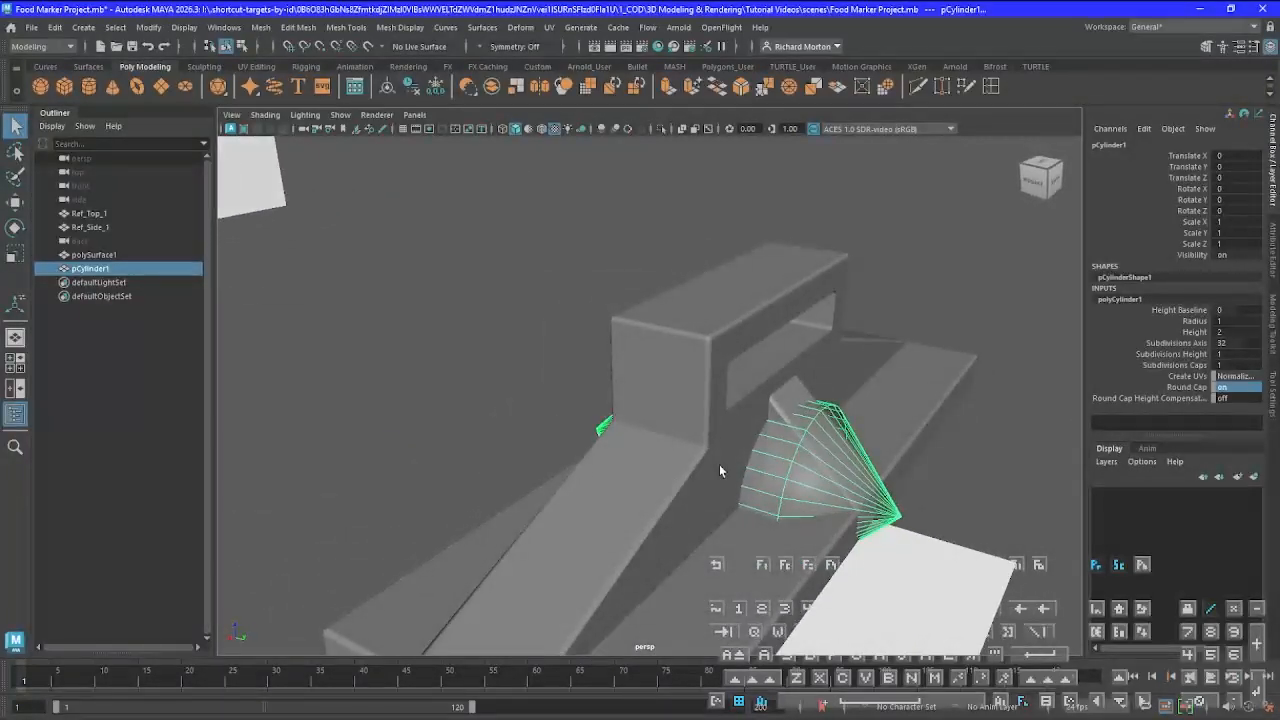
{"action": "left_click", "coordinate": [1222, 365]}
{"action": "left_click_drag", "start_coordinate": [1229, 367], "coordinate": [1254, 367]}
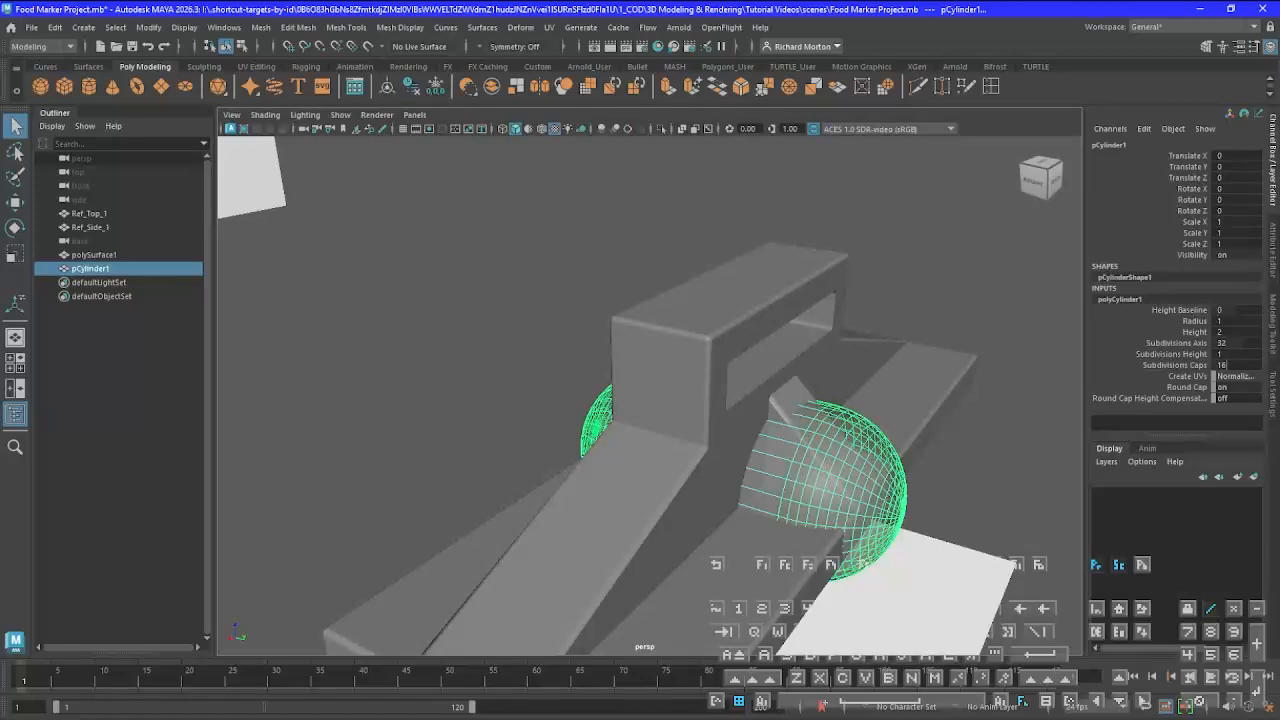
Frame the round-capped cylinder in the back view to compare it with the reference's small curved bump below the base
{"action": "left_click_drag", "start_coordinate": [862, 488], "coordinate": [758, 456], "text": "alt"}
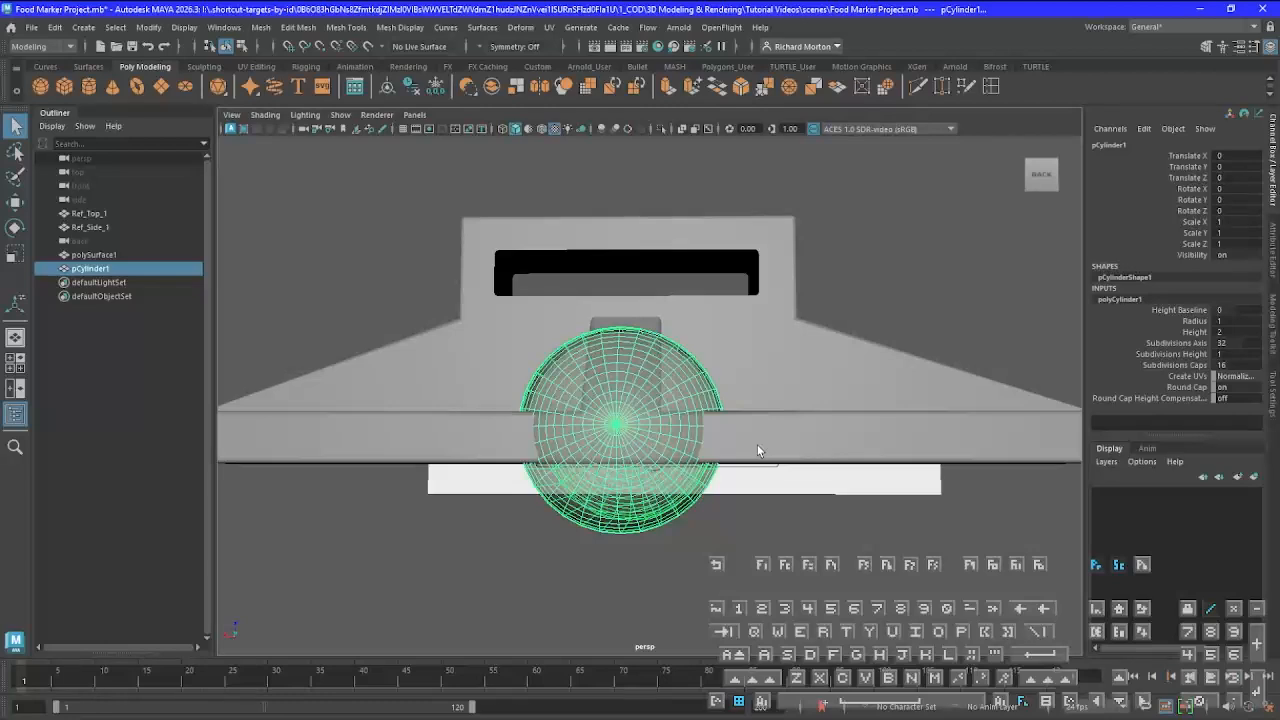
{"action": "key", "text": "space"}
{"action": "key", "text": "space"}
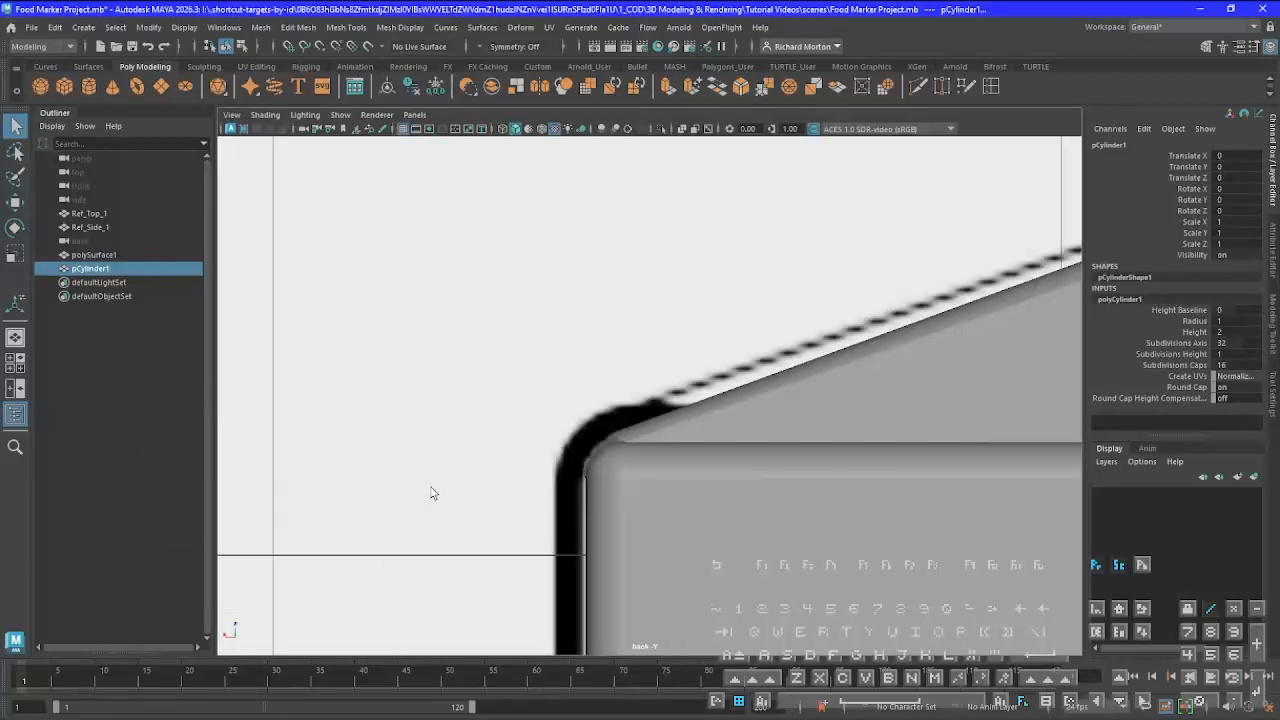
{"action": "key", "text": "f"}
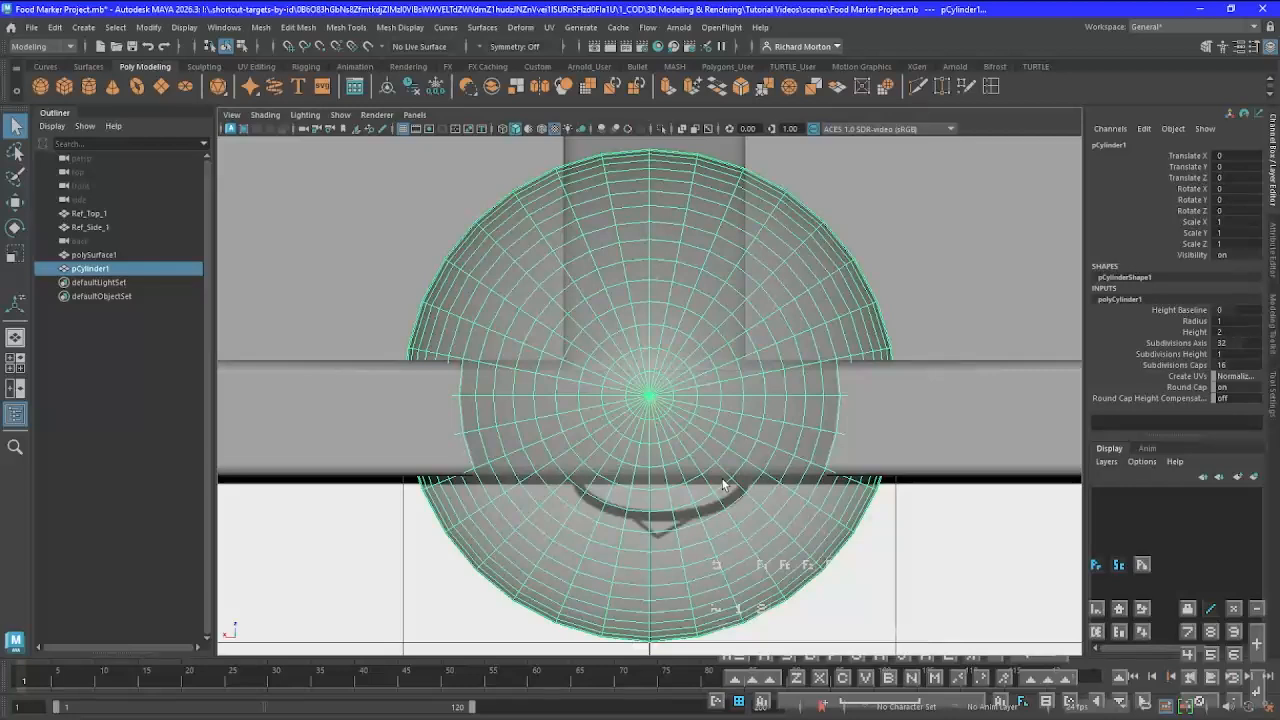
Move the round-capped cylinder to Translate X -0.036 and Z -0.344, centring it over the reference bump at the base's lower edge
{"action": "key", "text": "w"}
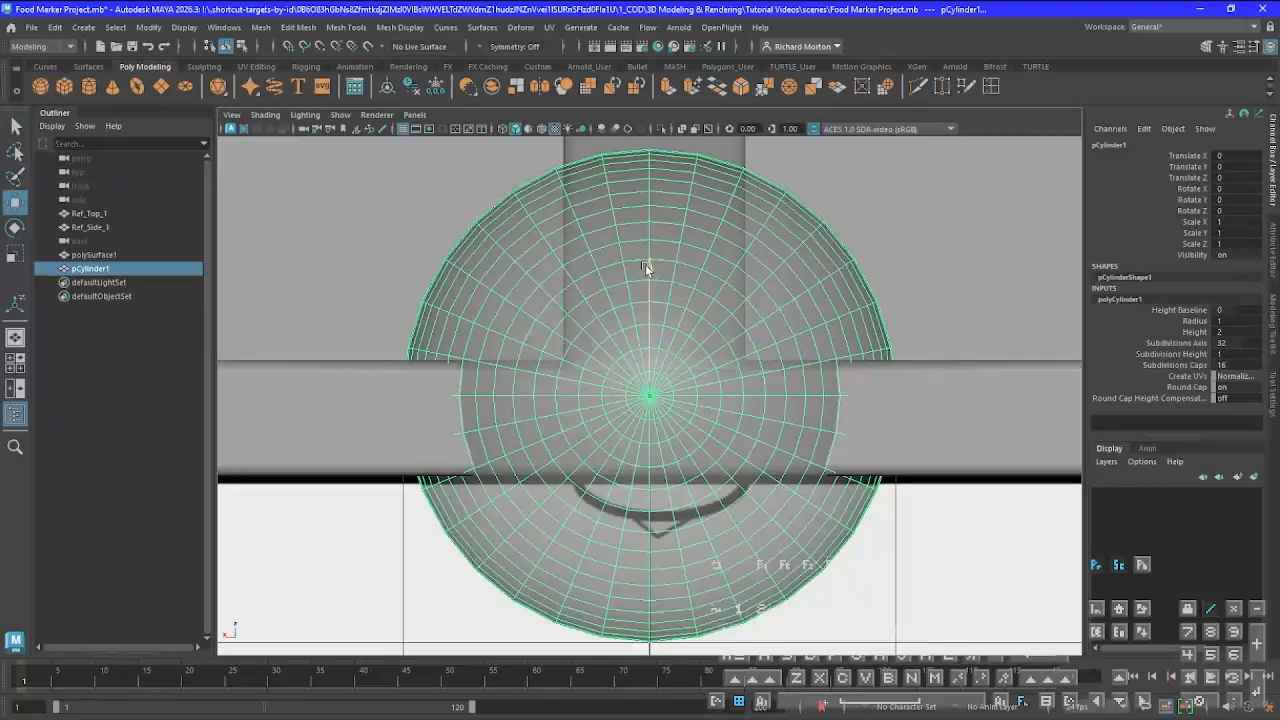
{"action": "middle_click_drag", "start_coordinate": [645, 264], "coordinate": [661, 331]}
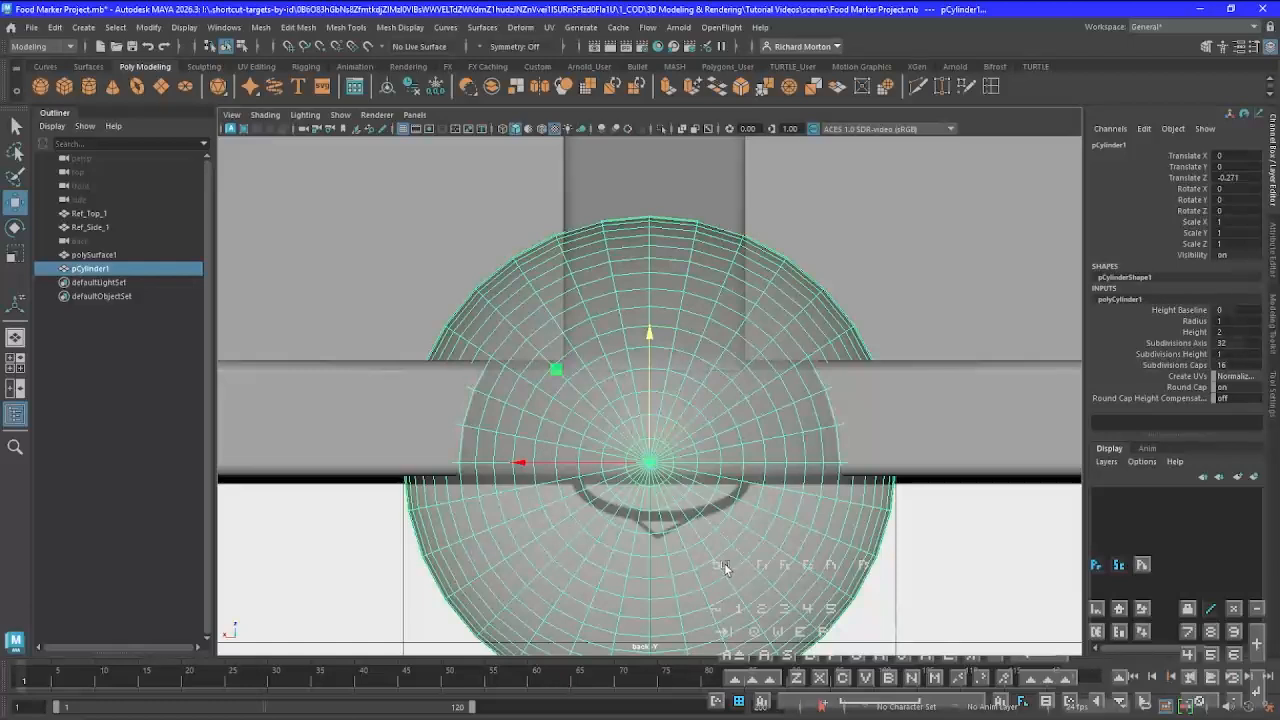
{"action": "key", "text": "w"}
{"action": "left_click", "coordinate": [552, 439]}
{"action": "key", "text": "x"}
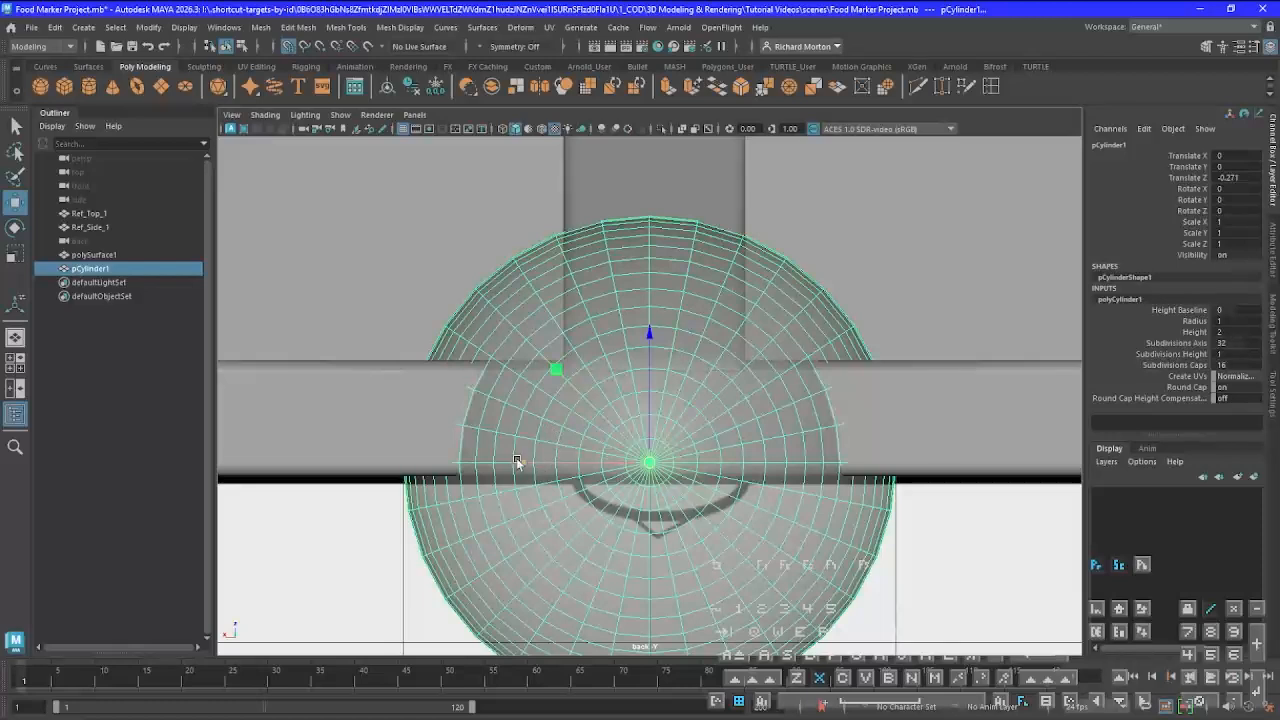
{"action": "left_click", "coordinate": [519, 462]}
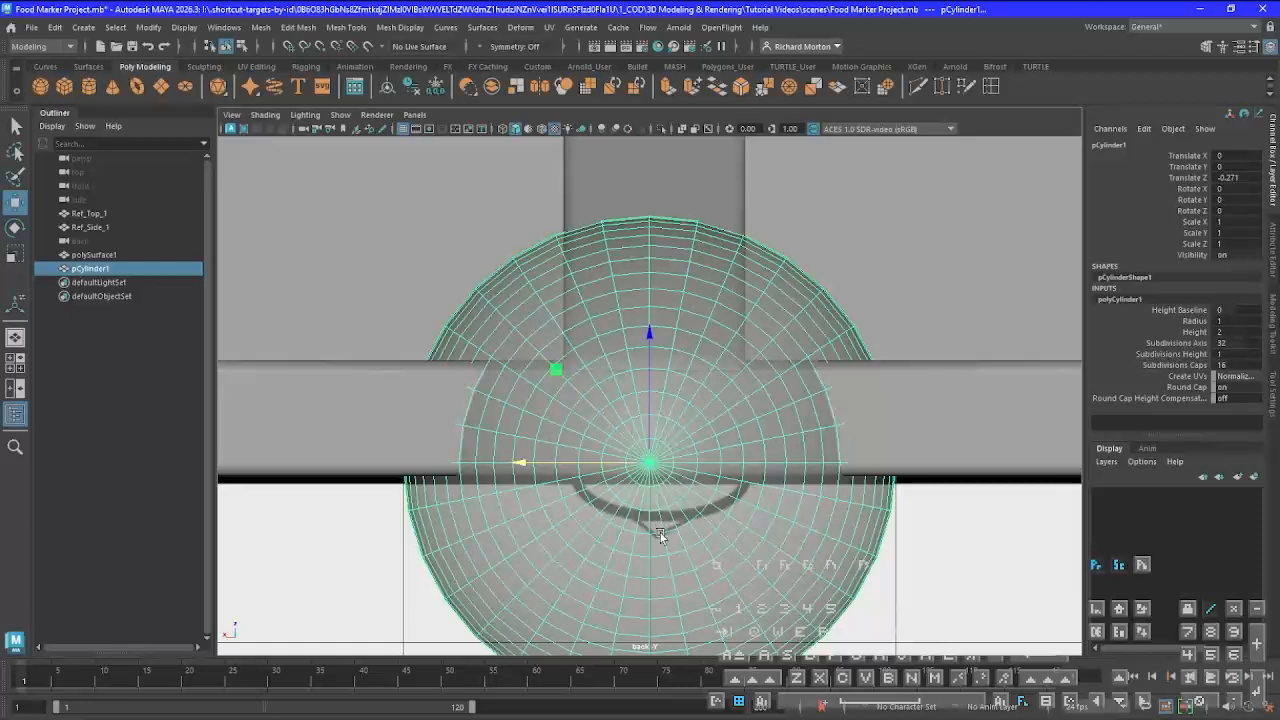
{"action": "left_click_drag", "start_coordinate": [522, 465], "coordinate": [528, 467]}
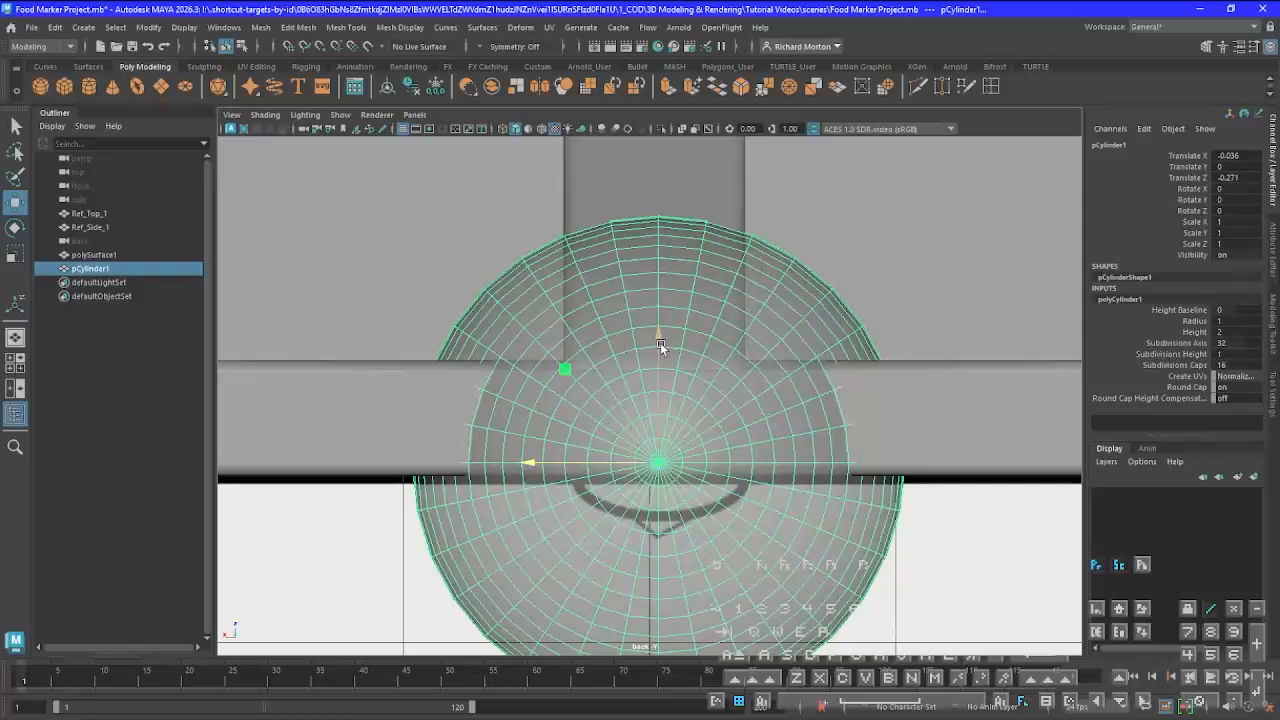
{"action": "left_click_drag", "start_coordinate": [660, 342], "coordinate": [658, 354]}
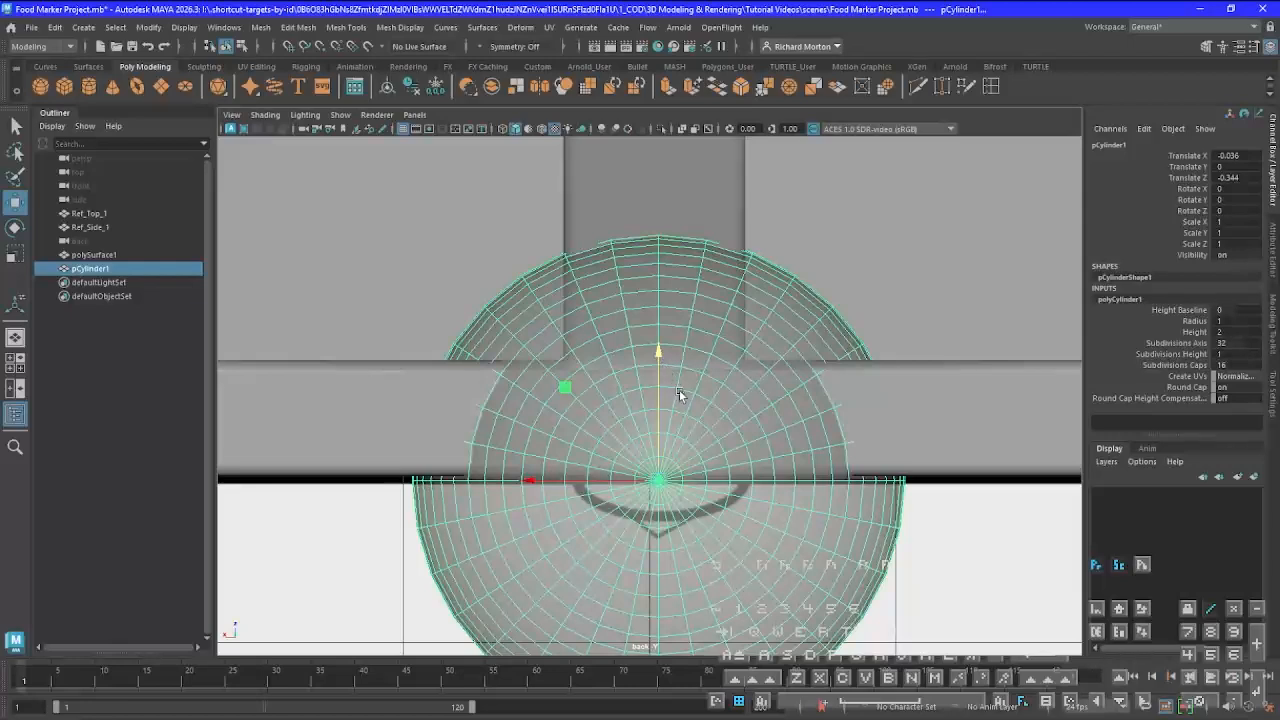
Scale the cylinder uniformly to 0.329 and flatten its Z scale to 0.126 to match the reference bump's curve
{"action": "key", "text": "r"}
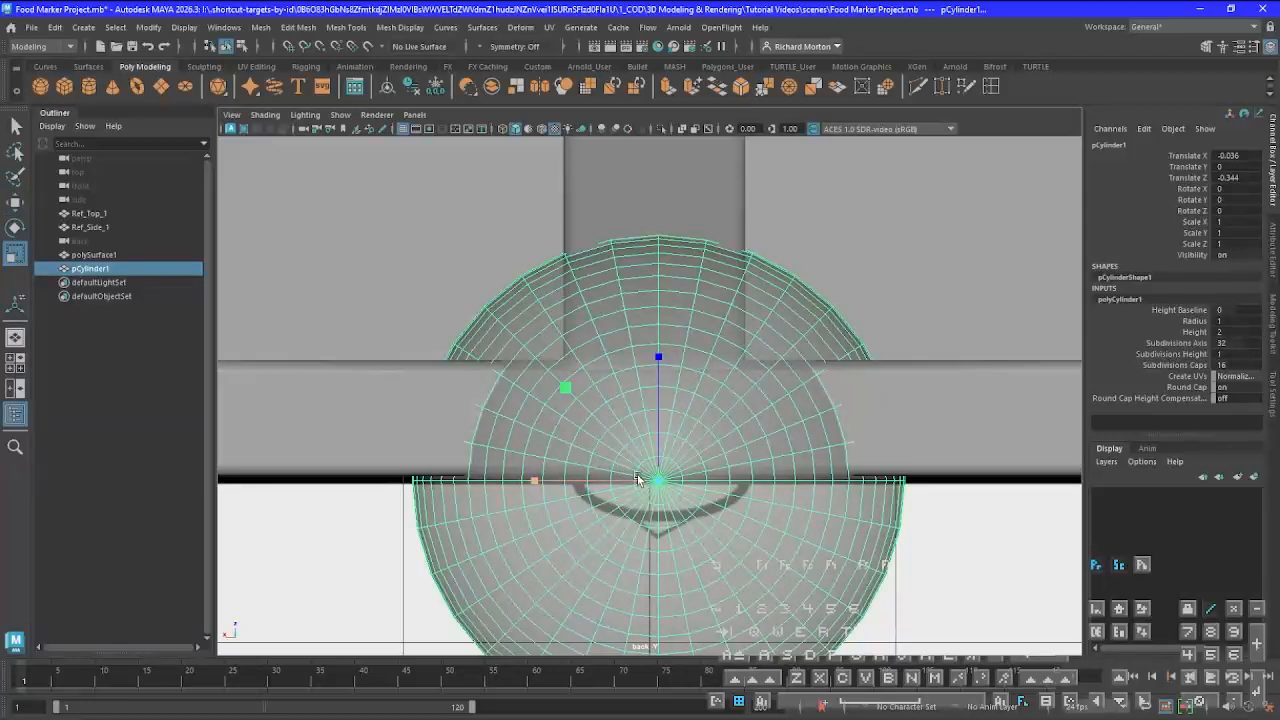
{"action": "left_click_drag", "start_coordinate": [659, 480], "coordinate": [256, 456]}
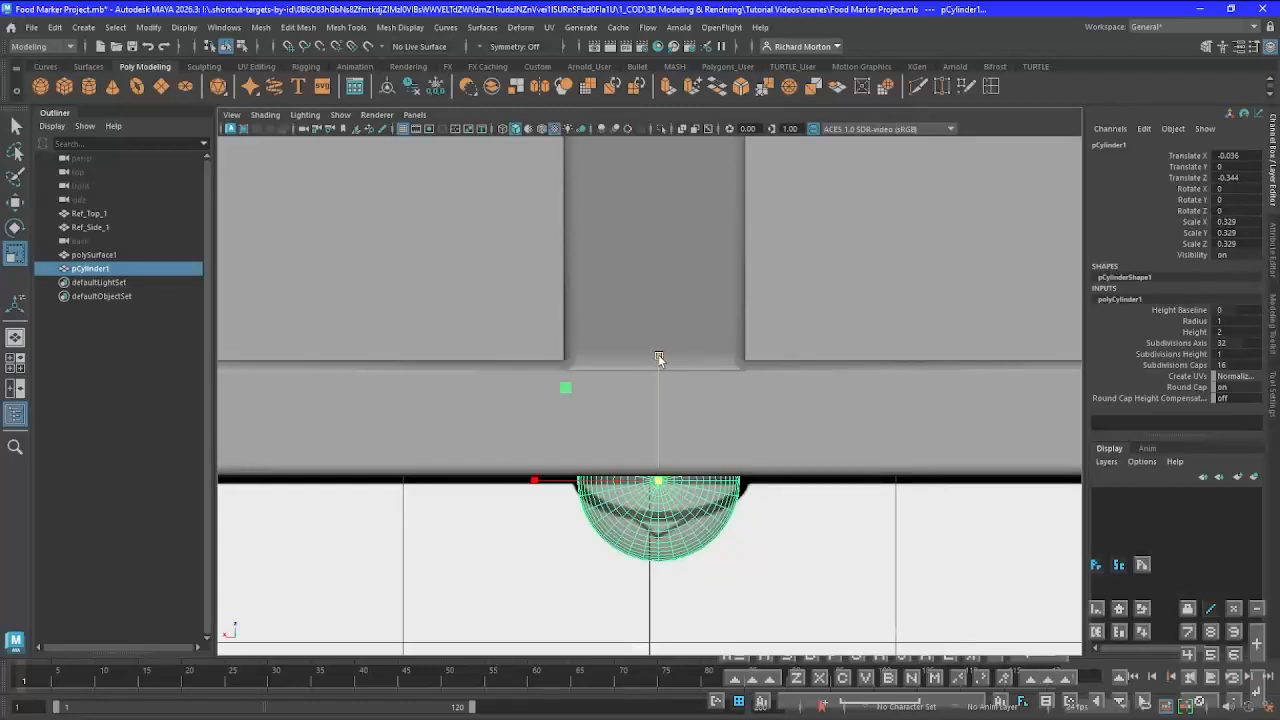
{"action": "left_click_drag", "start_coordinate": [658, 356], "coordinate": [657, 435]}
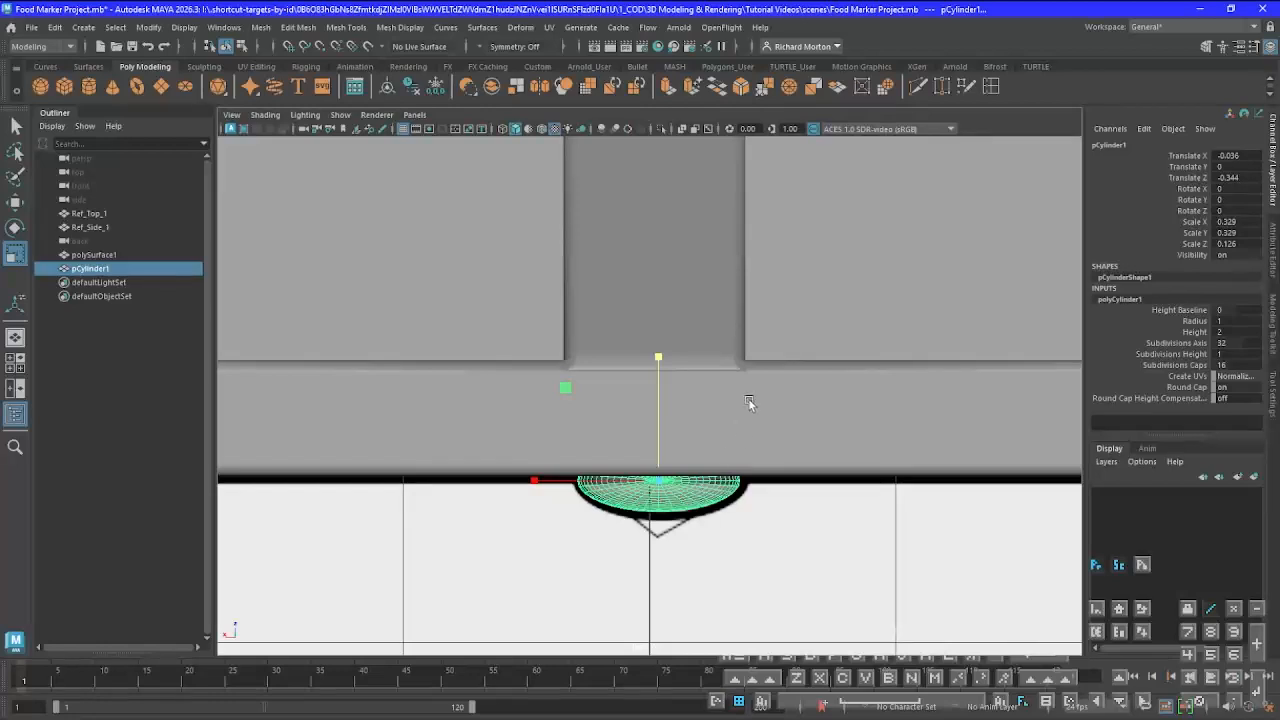
Try to lengthen the flattened cylinder under the base by scaling it along its Y axis
{"action": "key", "text": "space"}
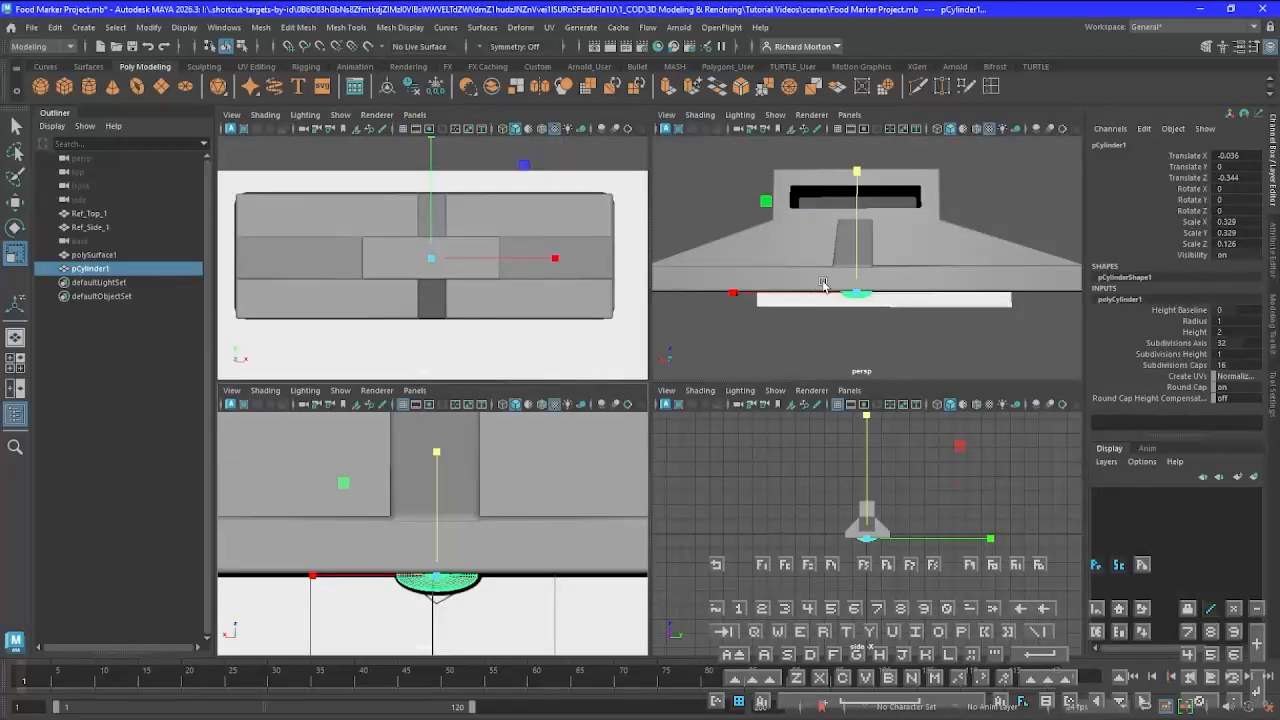
{"action": "key", "text": "space"}
{"action": "mouse_move", "coordinate": [480, 560]}
{"action": "left_mouse_down", "text": "alt"}
{"action": "mouse_move", "coordinate": [496, 527]}
{"action": "mouse_move", "coordinate": [586, 480]}
{"action": "mouse_move", "coordinate": [634, 509]}
{"action": "mouse_move", "coordinate": [611, 529]}
{"action": "left_mouse_up", "text": "alt"}
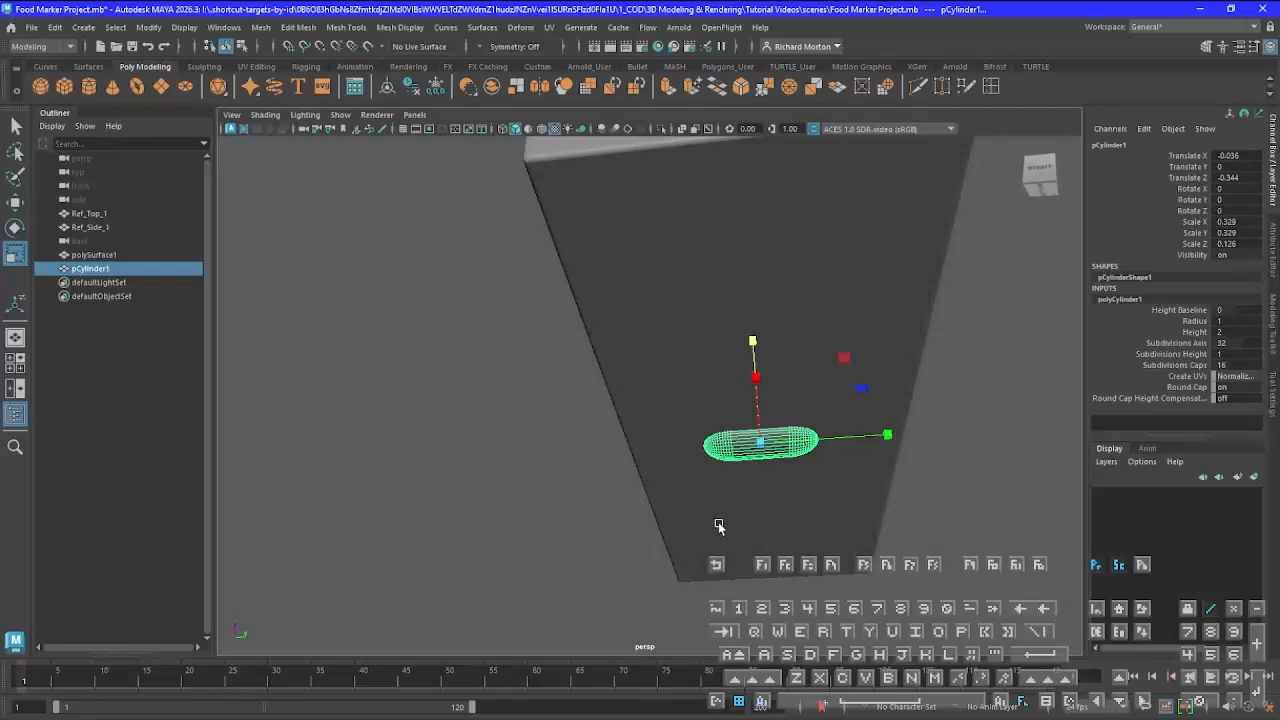
{"action": "left_click_drag", "start_coordinate": [718, 527], "coordinate": [901, 465], "text": "alt"}
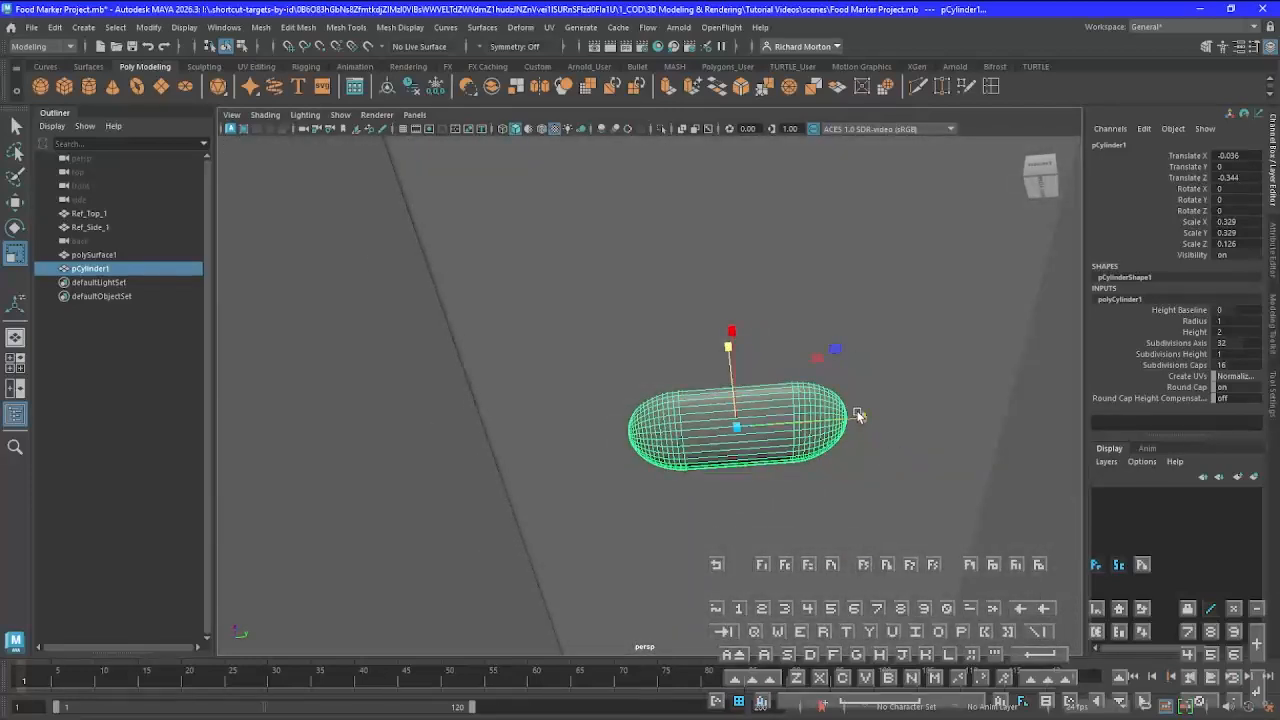
{"action": "left_click_drag", "start_coordinate": [858, 415], "coordinate": [1033, 438]}
{"action": "key", "text": "ctrl+z"}
Move the vertices of each rounded end outward along Y so the cylinder spans nearly the full depth of the base
{"action": "right_click", "coordinate": [799, 408]}
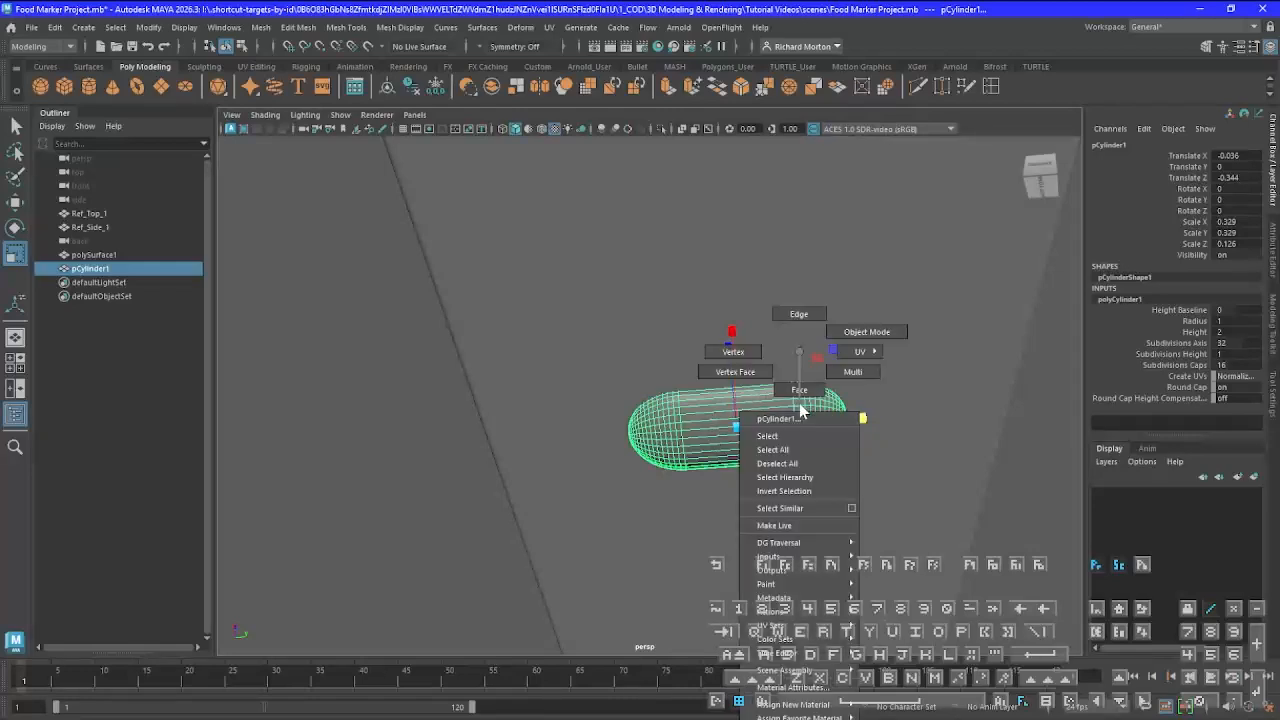
{"action": "left_click", "coordinate": [740, 352]}
{"action": "left_click_drag", "start_coordinate": [760, 348], "coordinate": [884, 538]}
{"action": "scroll", "coordinate": [884, 538], "scroll_direction": "down", "scroll_amount": 2}
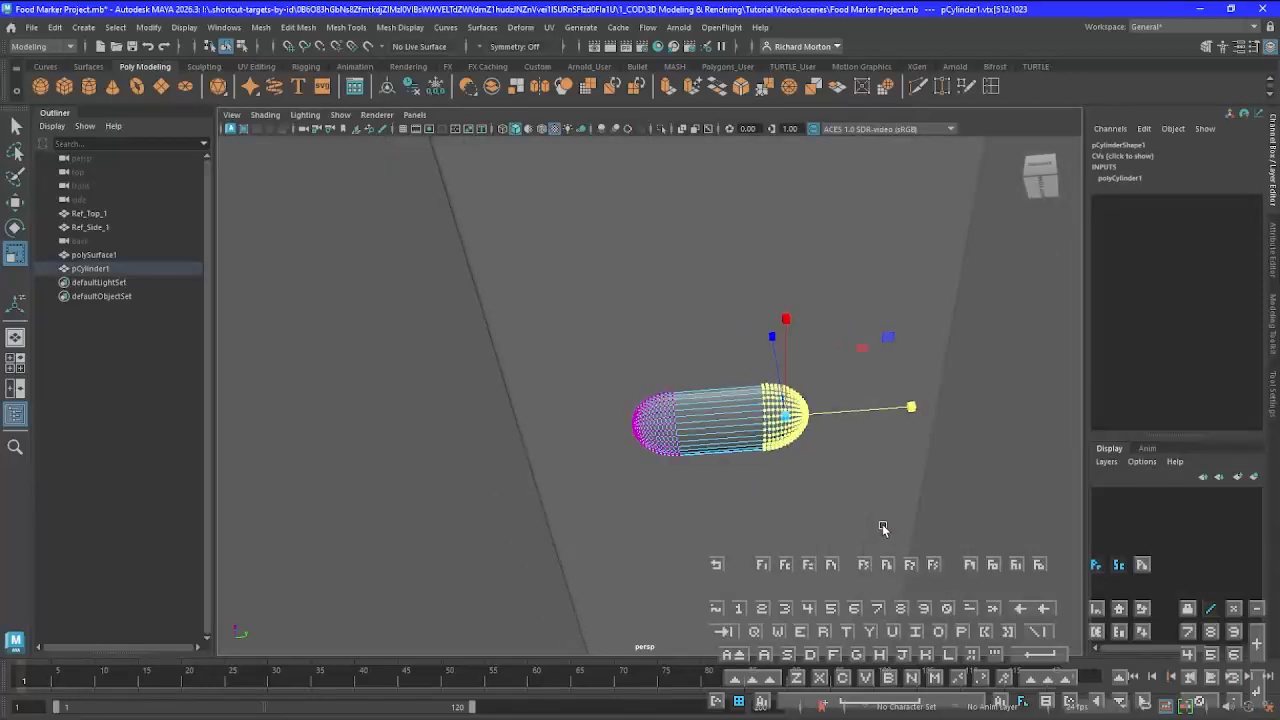
{"action": "key", "text": "w"}
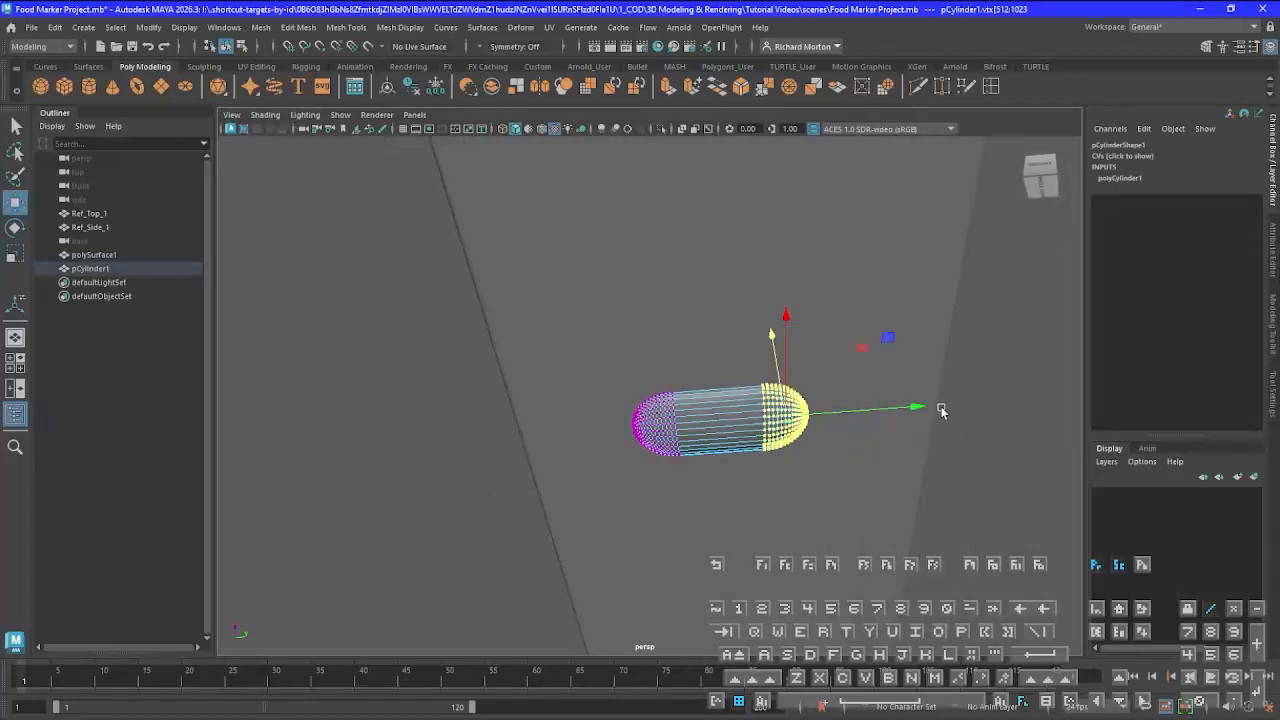
{"action": "left_click_drag", "start_coordinate": [913, 414], "coordinate": [1042, 412]}
{"action": "left_click_drag", "start_coordinate": [585, 370], "coordinate": [712, 532]}
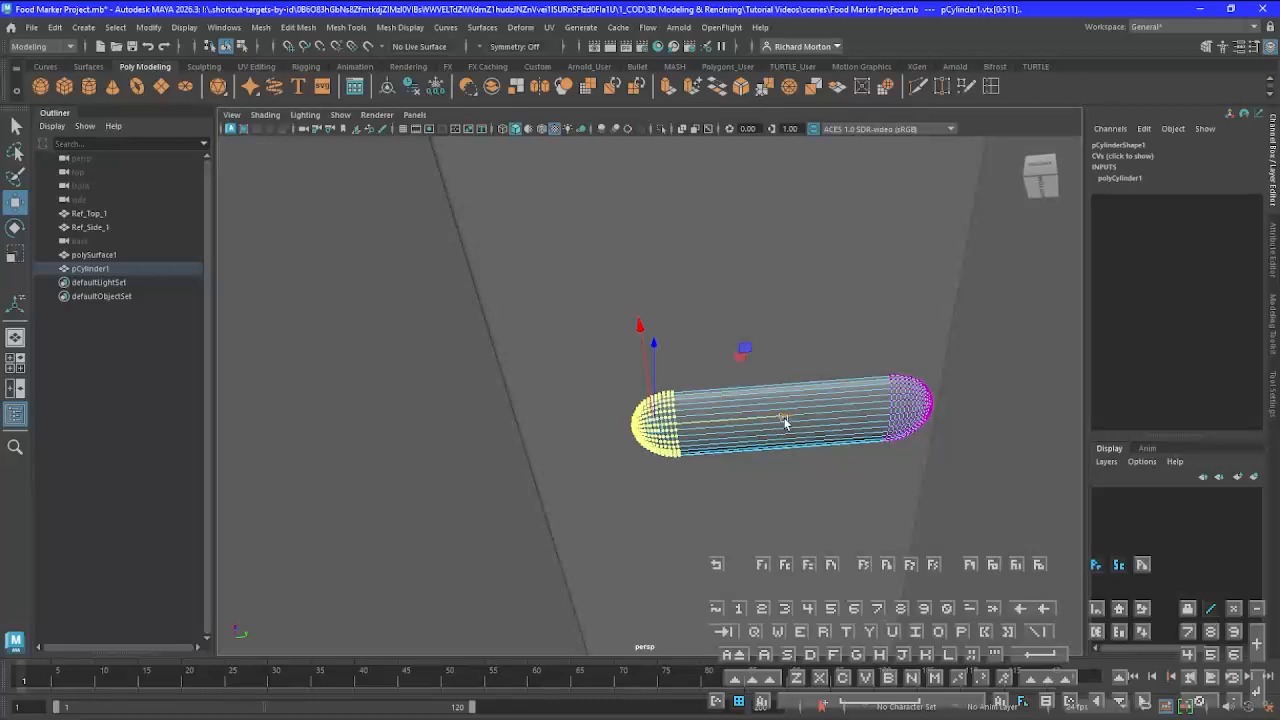
{"action": "left_click_drag", "start_coordinate": [784, 418], "coordinate": [675, 412]}
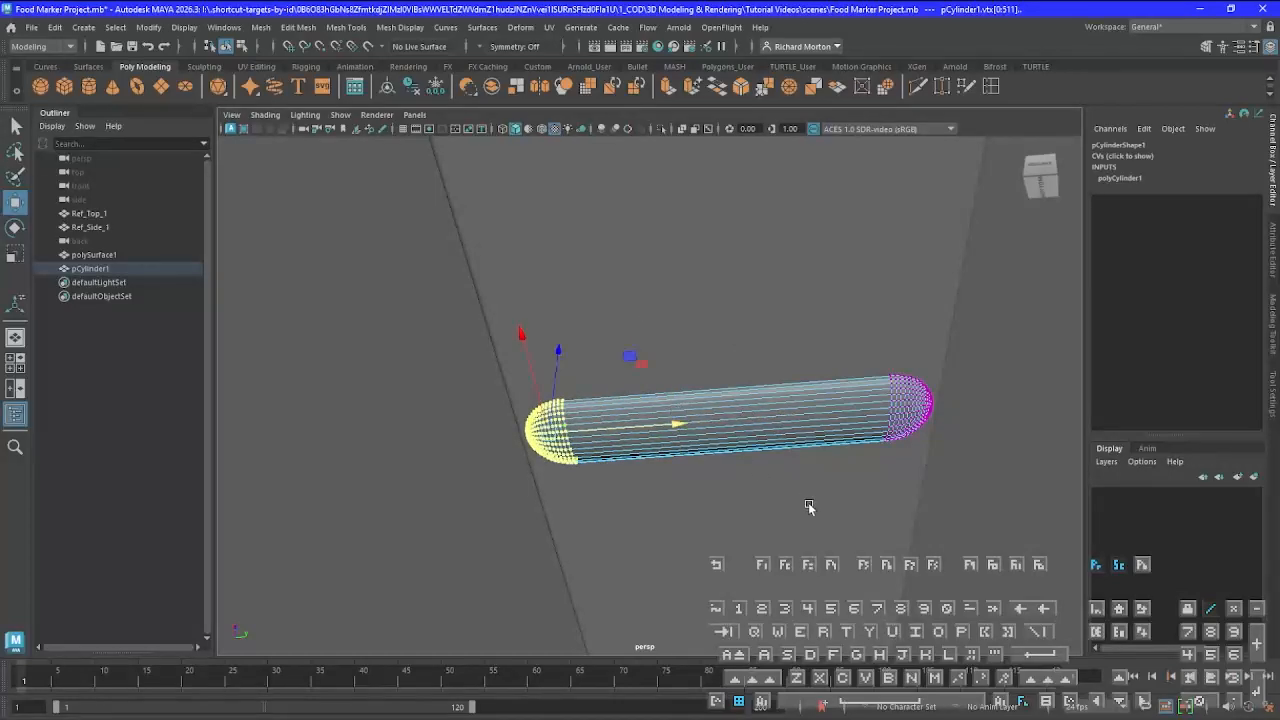
Select the cylinder's lowest central lengthwise edge and move it down to the tip of the reference's small point
{"action": "left_click_drag", "start_coordinate": [810, 506], "coordinate": [849, 457], "text": "alt"}
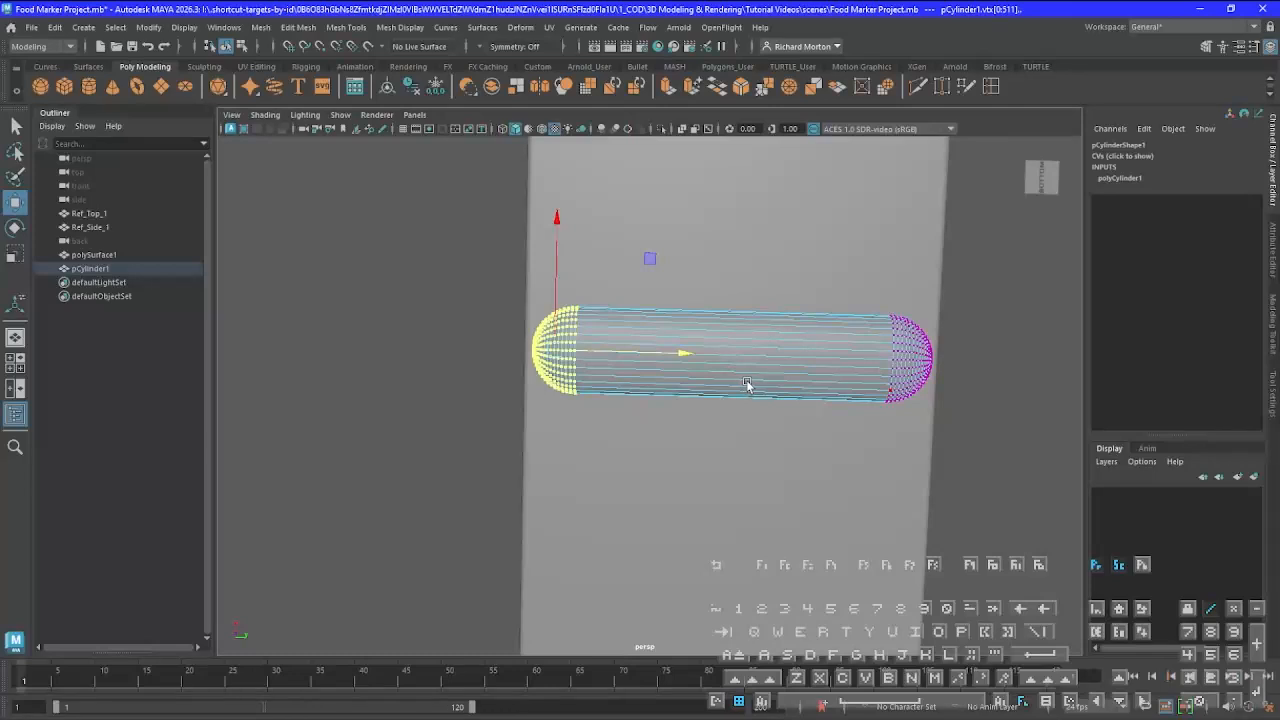
{"action": "right_click_drag", "start_coordinate": [763, 359], "coordinate": [766, 316]}
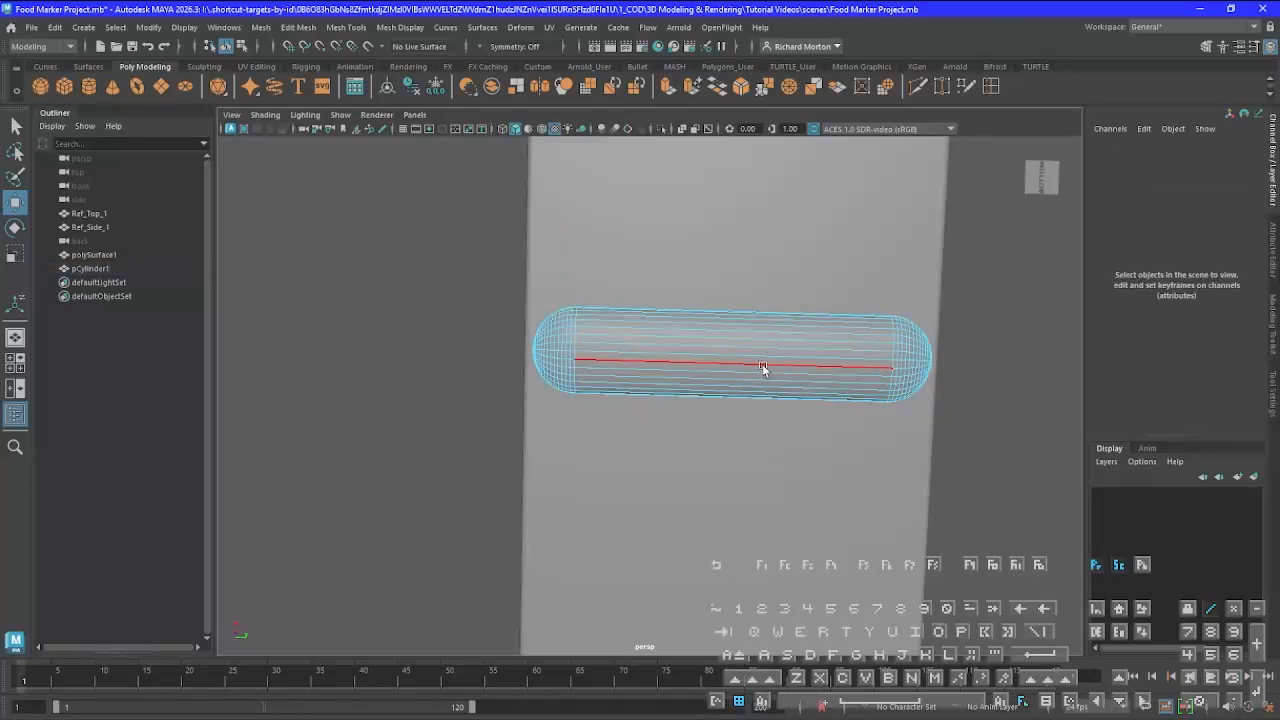
{"action": "left_click", "coordinate": [762, 364]}
{"action": "left_click_drag", "start_coordinate": [766, 375], "coordinate": [689, 559], "text": "alt"}
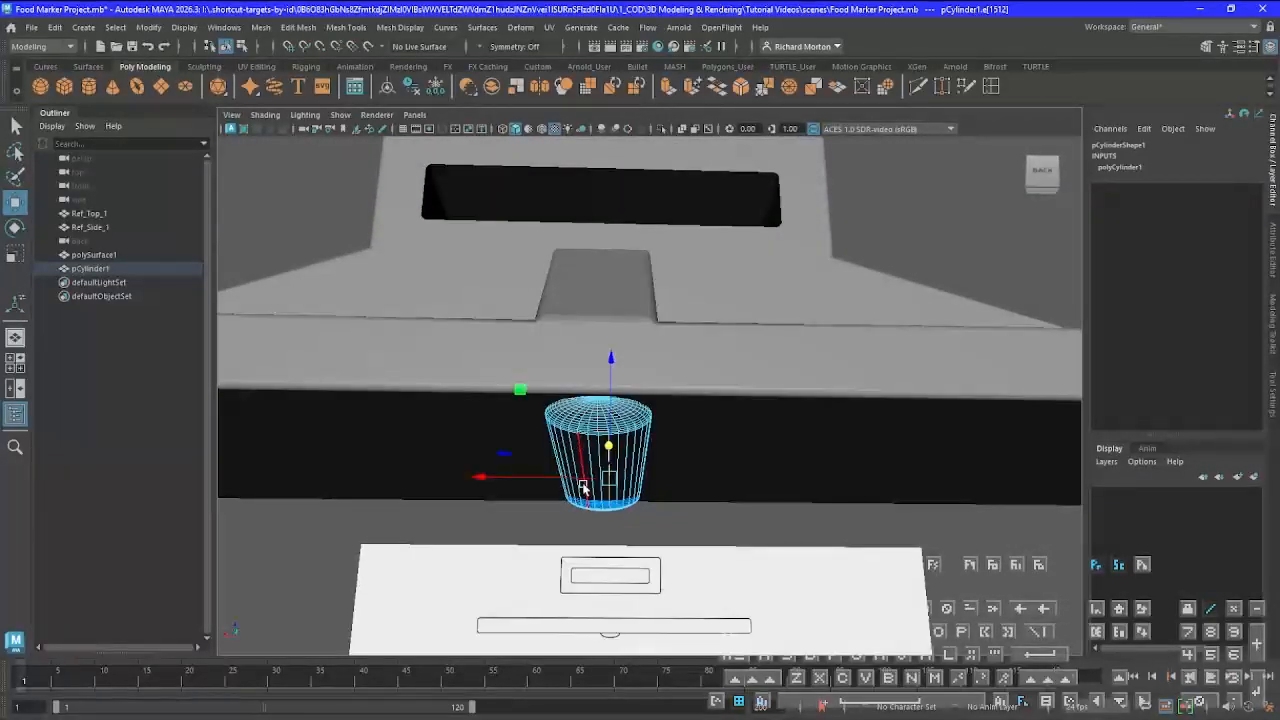
{"action": "left_click", "coordinate": [596, 453]}
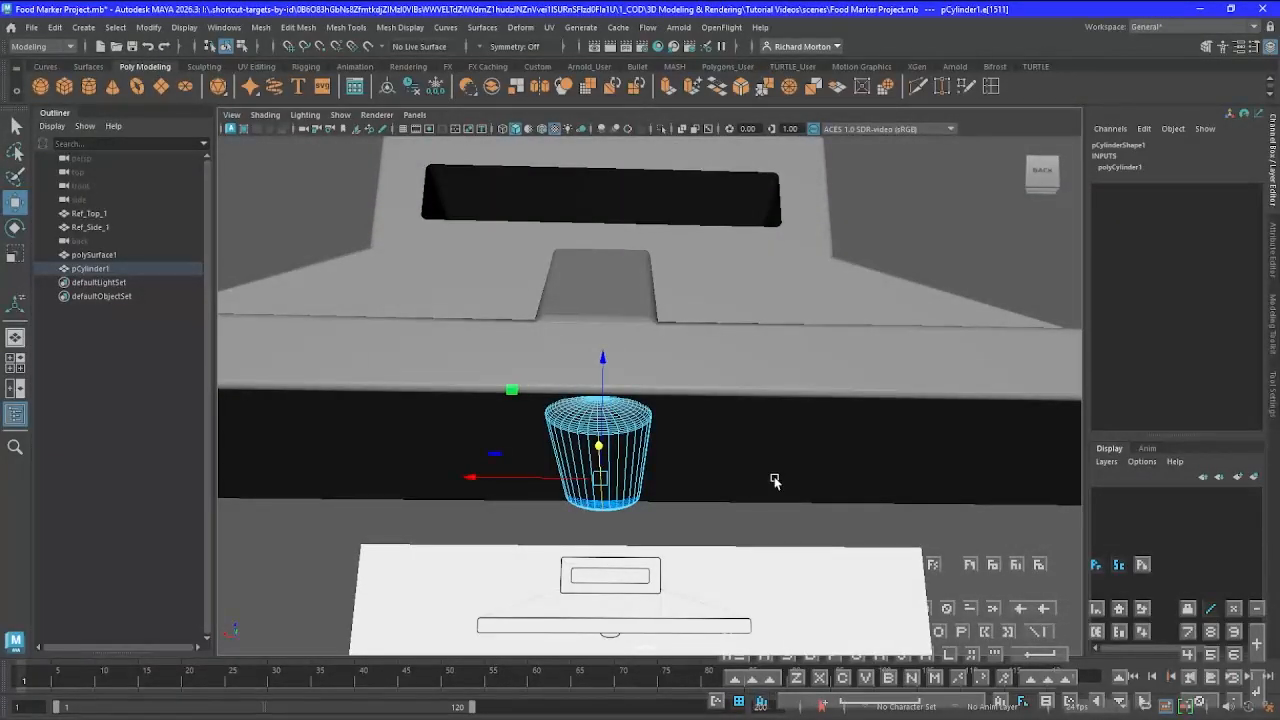
{"action": "left_click_drag", "start_coordinate": [775, 481], "coordinate": [773, 492], "text": "alt"}
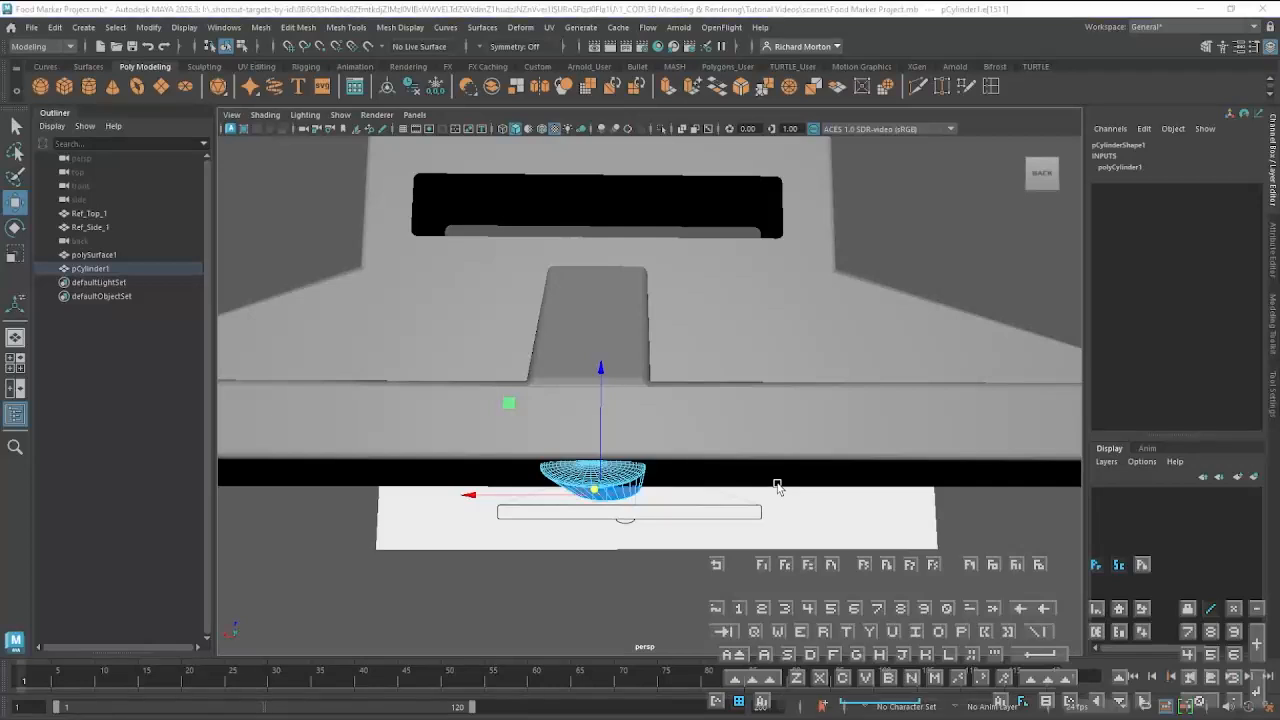
{"action": "key", "text": "space"}
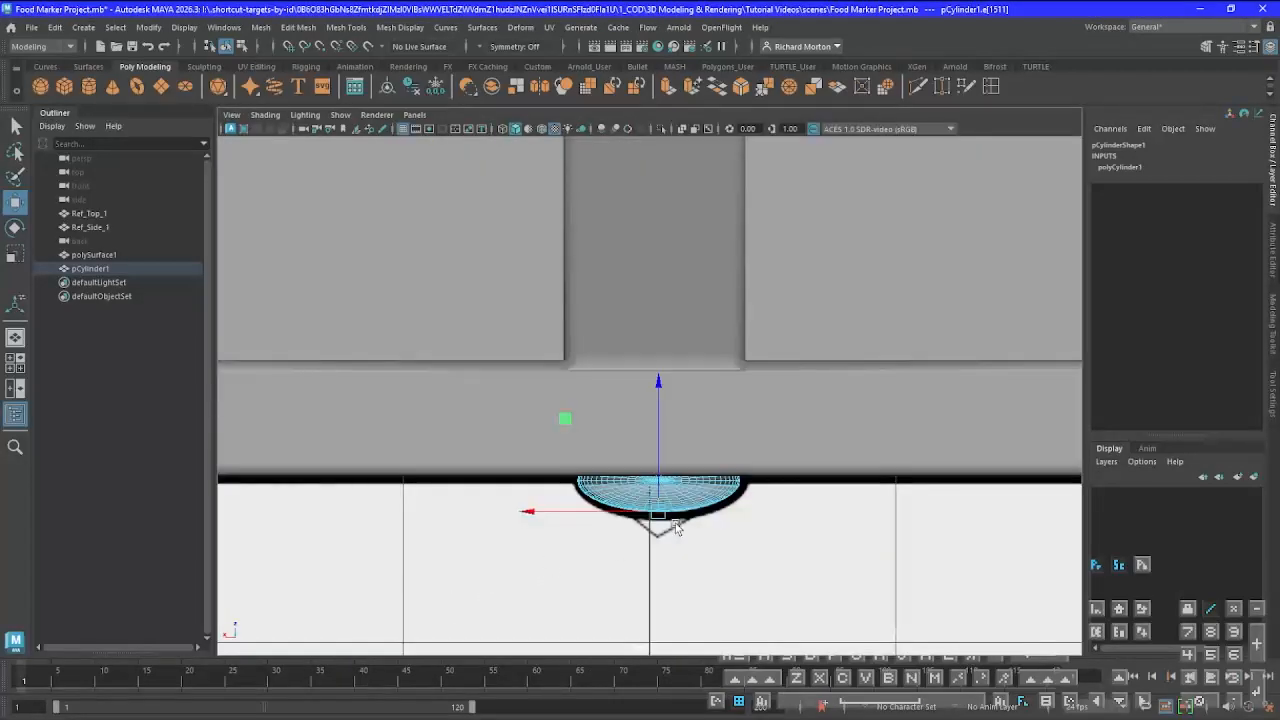
{"action": "left_click_drag", "start_coordinate": [660, 379], "coordinate": [664, 408]}
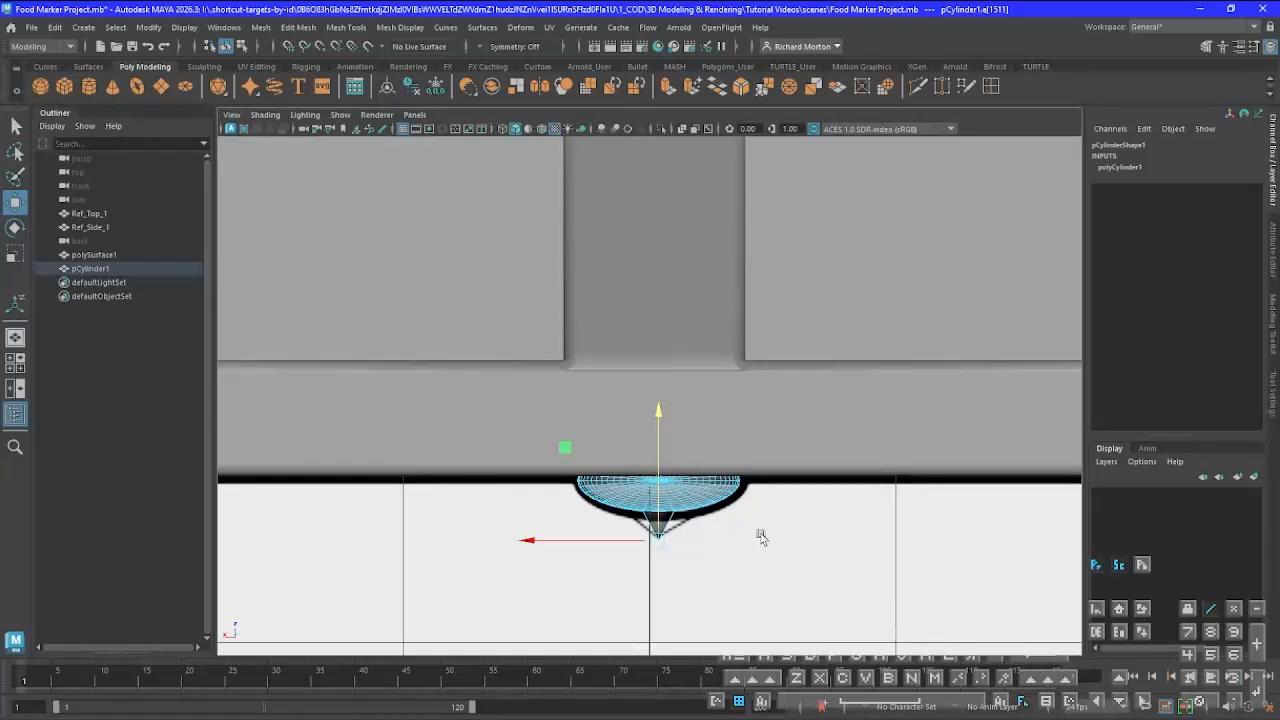
Leave edge selection and select the whole pCylinder1 object in the perspective view
{"action": "key", "text": "space"}
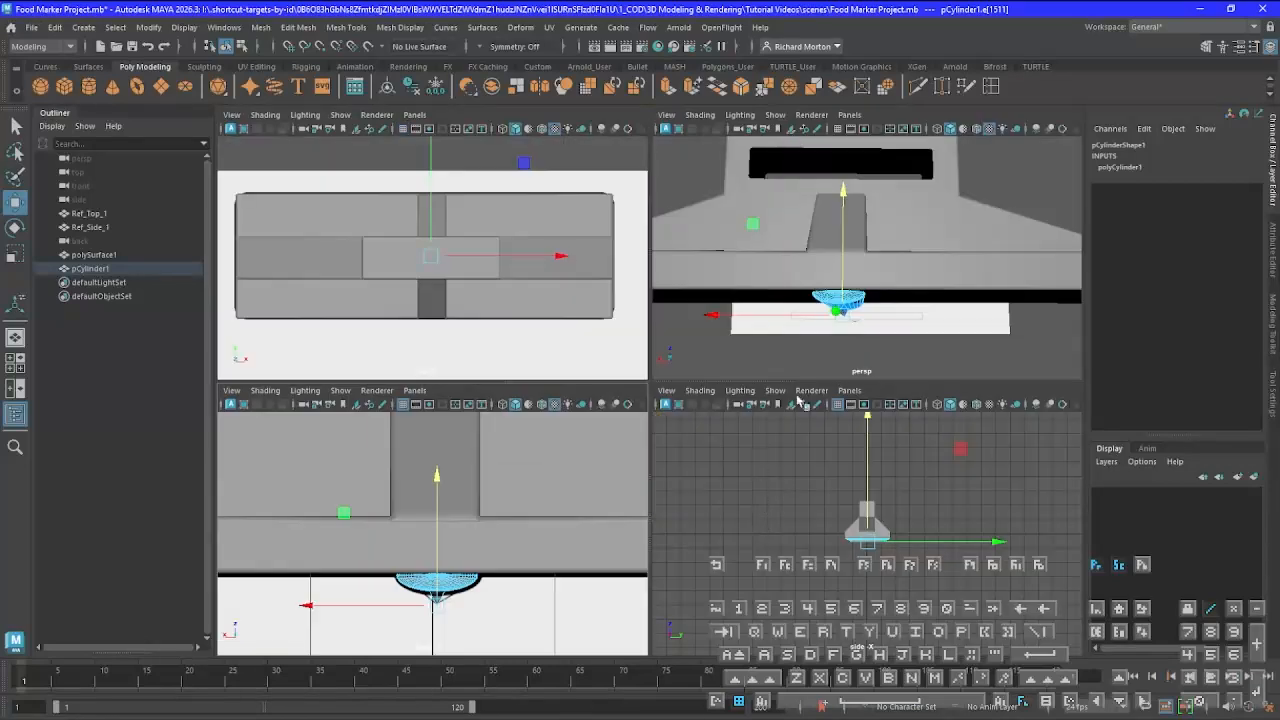
{"action": "key", "text": "space"}
{"action": "scroll", "coordinate": [853, 367], "scroll_direction": "down", "scroll_amount": 3}
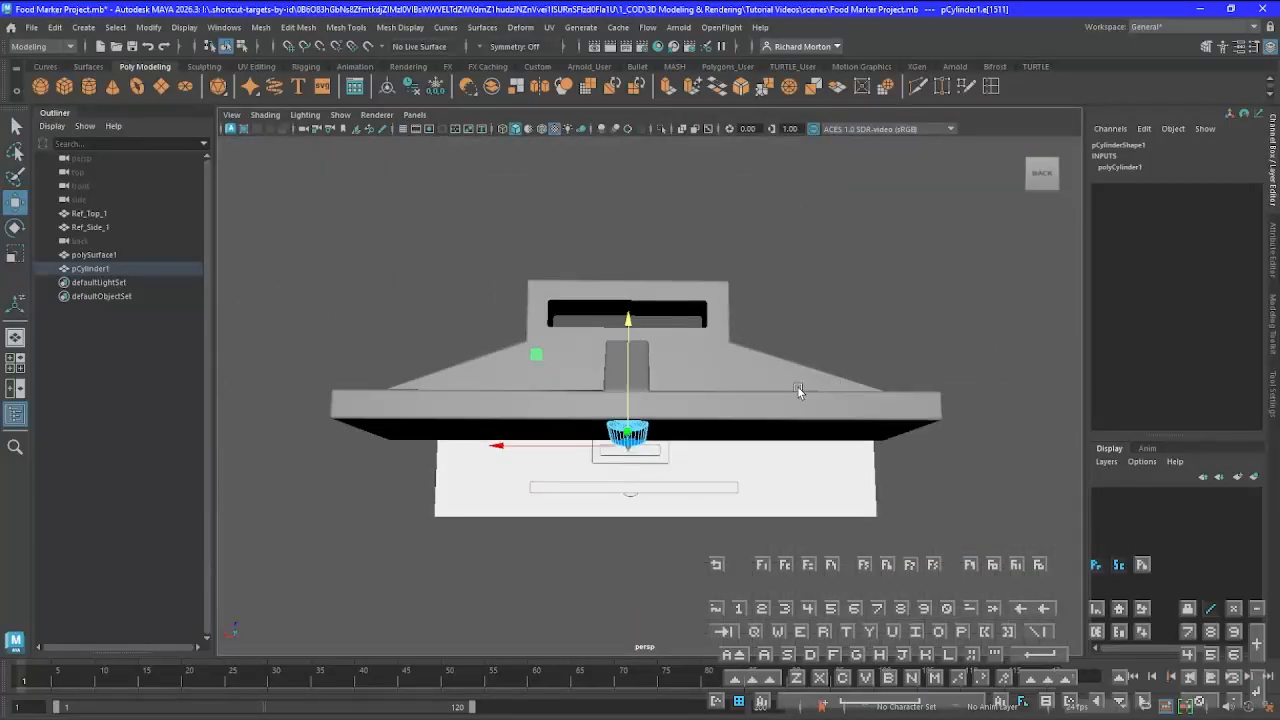
{"action": "left_click", "coordinate": [665, 425]}
{"action": "key", "text": "ctrl+a"}
{"action": "right_click_drag", "start_coordinate": [655, 350], "coordinate": [682, 347]}
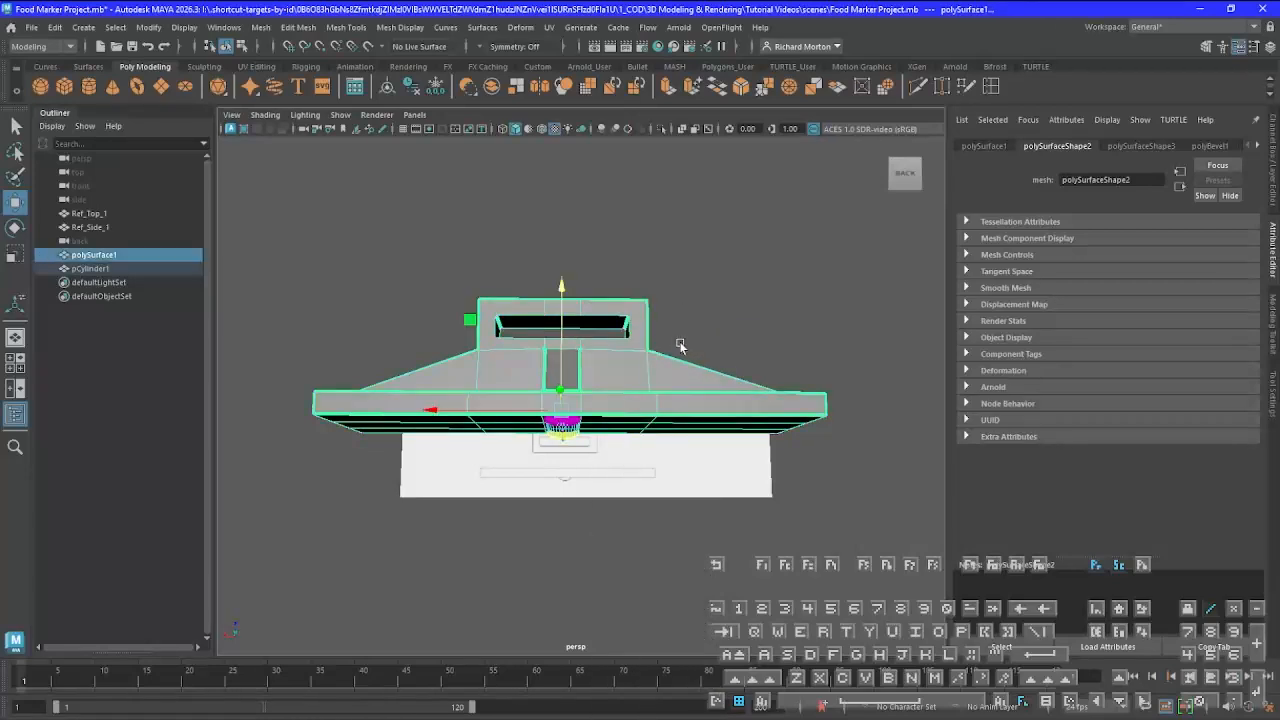
{"action": "right_click_drag", "start_coordinate": [558, 432], "coordinate": [810, 422]}
{"action": "left_click", "coordinate": [806, 500]}
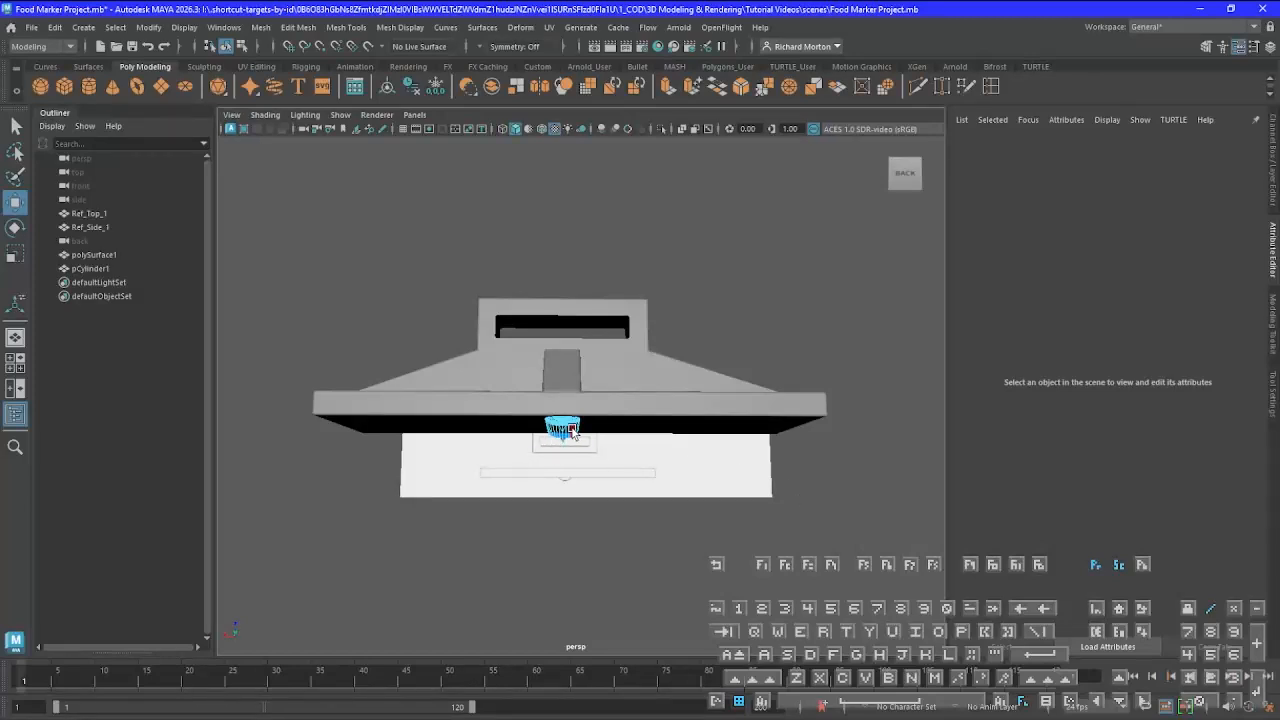
{"action": "right_click_drag", "start_coordinate": [568, 351], "coordinate": [650, 332]}
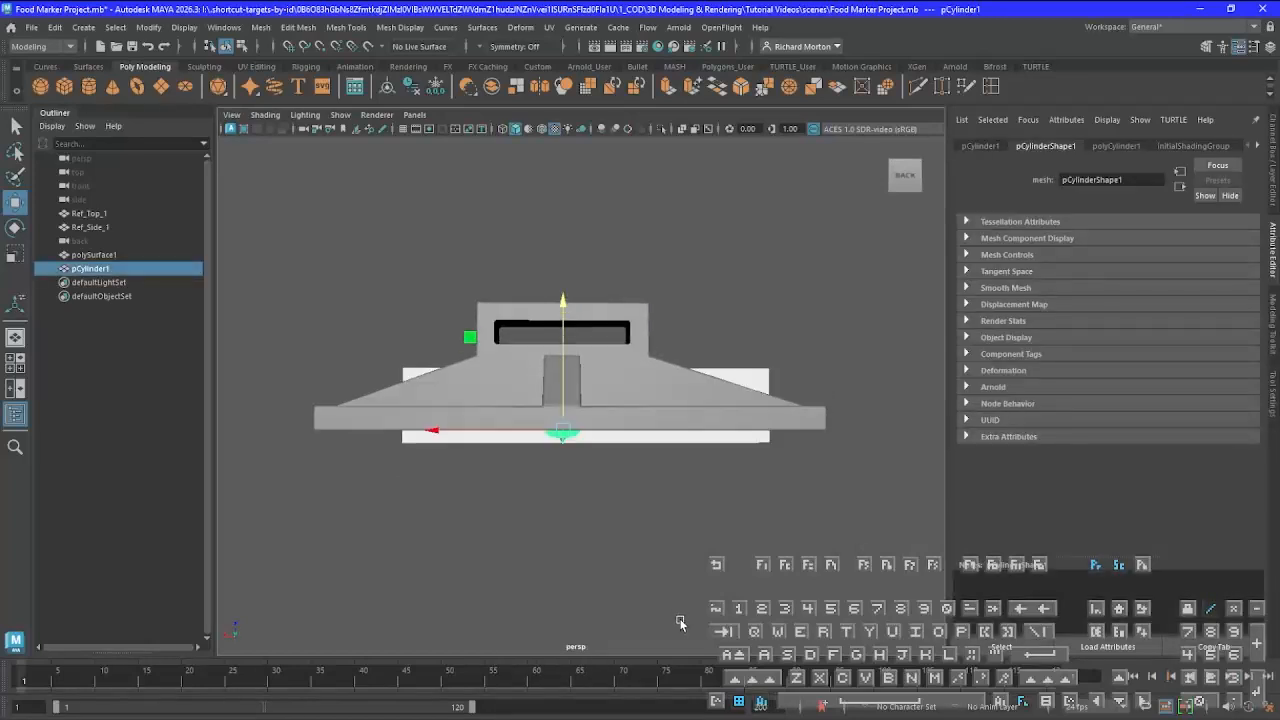
{"action": "scroll", "coordinate": [563, 521], "scroll_direction": "up", "scroll_amount": 5}
{"action": "left_click_drag", "start_coordinate": [563, 521], "coordinate": [483, 479], "text": "alt"}
{"action": "scroll", "coordinate": [525, 515], "scroll_direction": "down", "scroll_amount": 5}
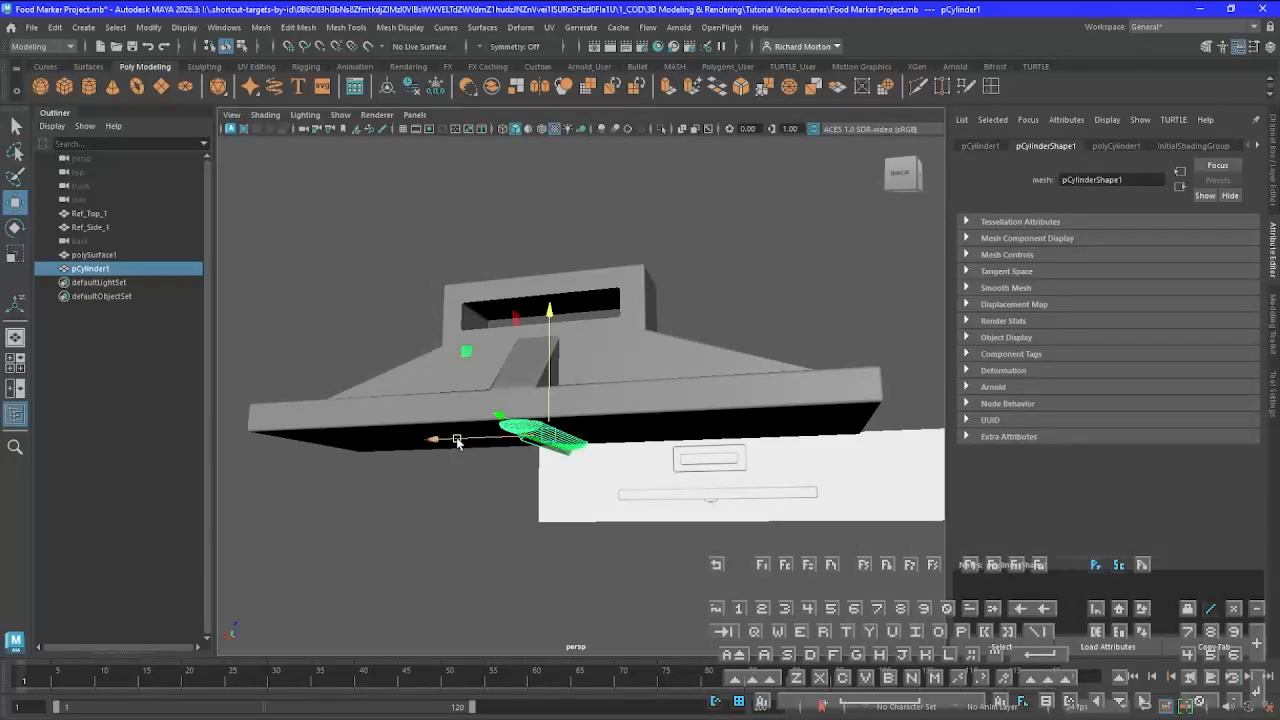
Duplicate the pointed cylinder and move the copy sideways along positive X, clear of the original beneath the base
{"action": "key", "text": "ctrl+d"}
{"action": "left_click_drag", "start_coordinate": [455, 442], "coordinate": [385, 448]}
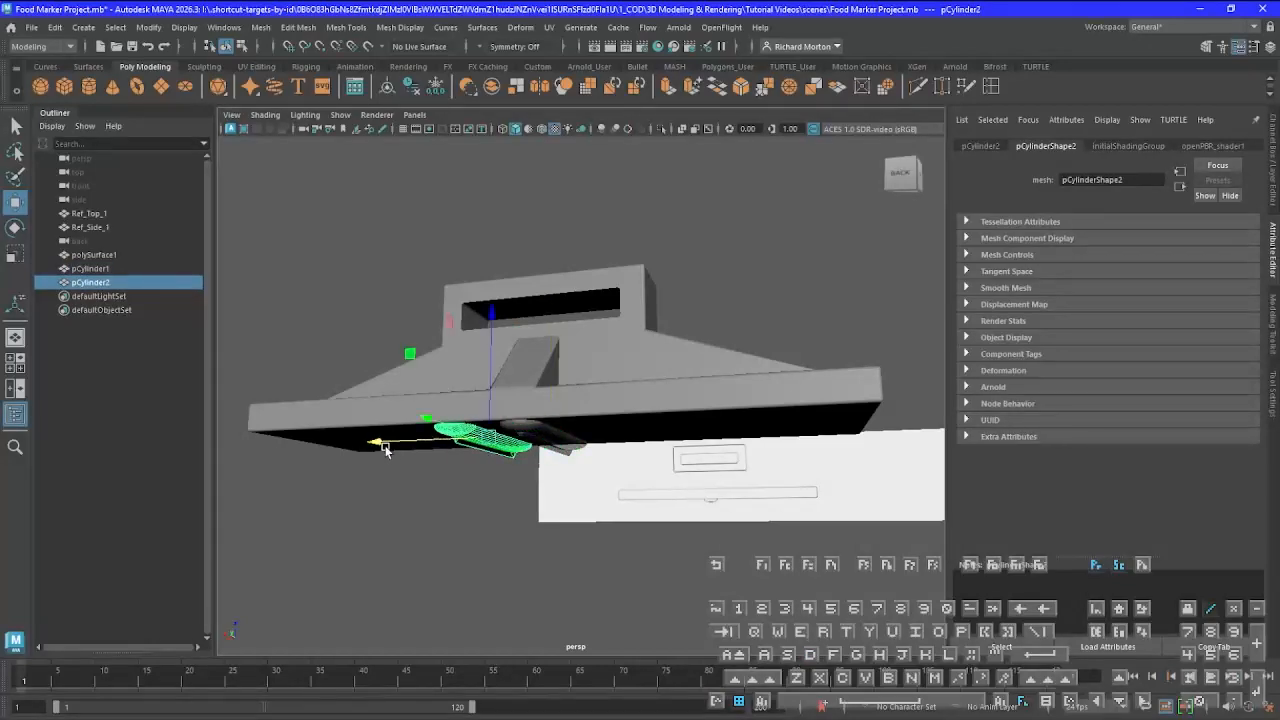
{"action": "left_click_drag", "start_coordinate": [437, 494], "coordinate": [474, 464], "text": "alt"}
{"action": "left_click_drag", "start_coordinate": [707, 485], "coordinate": [890, 521], "text": "alt"}
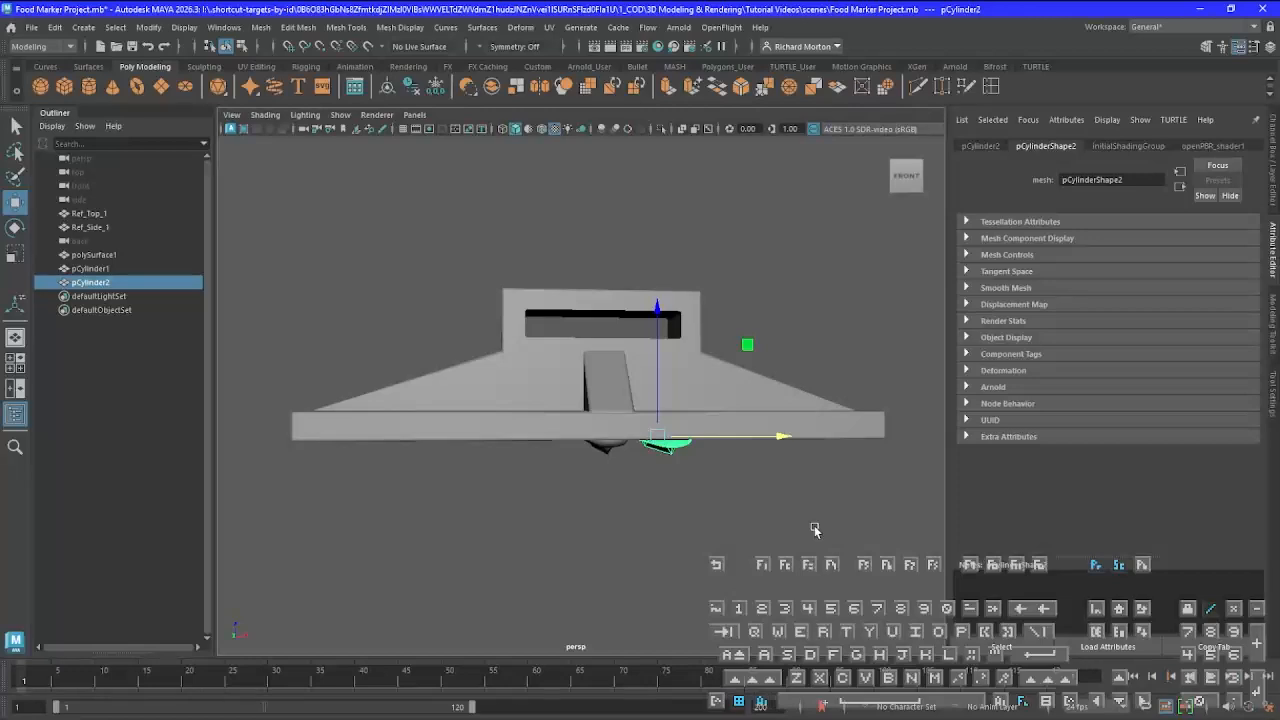
{"action": "left_click_drag", "start_coordinate": [731, 523], "coordinate": [500, 425], "text": "alt"}
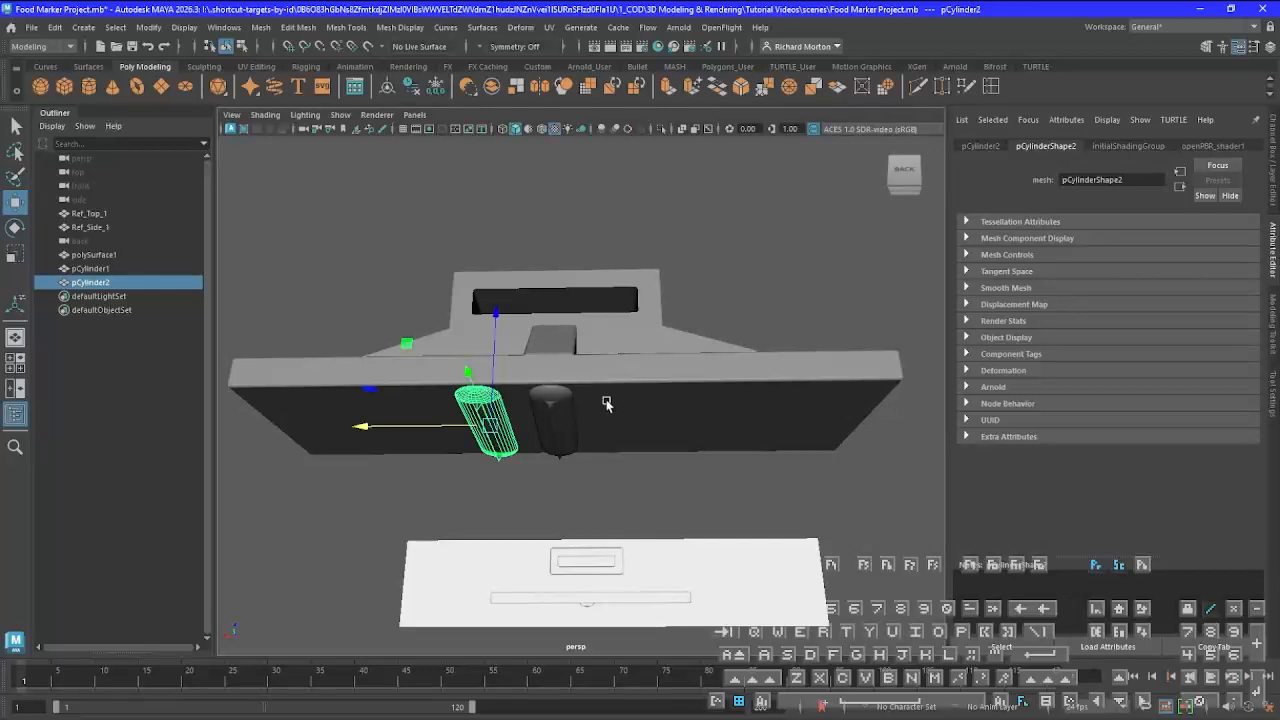
{"action": "left_click_drag", "start_coordinate": [749, 449], "coordinate": [580, 472], "text": "alt"}
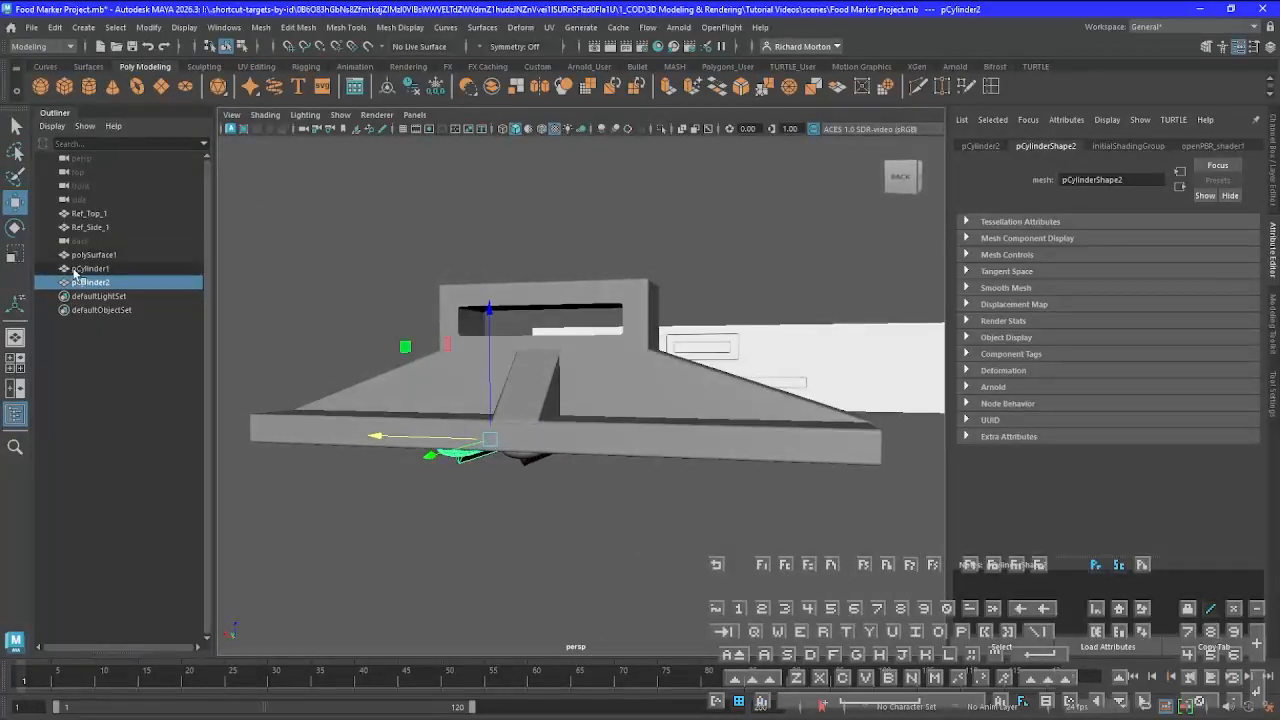
Select the original cylinder pCylinder1 together with the body polySurface1
{"action": "left_click", "coordinate": [75, 270]}
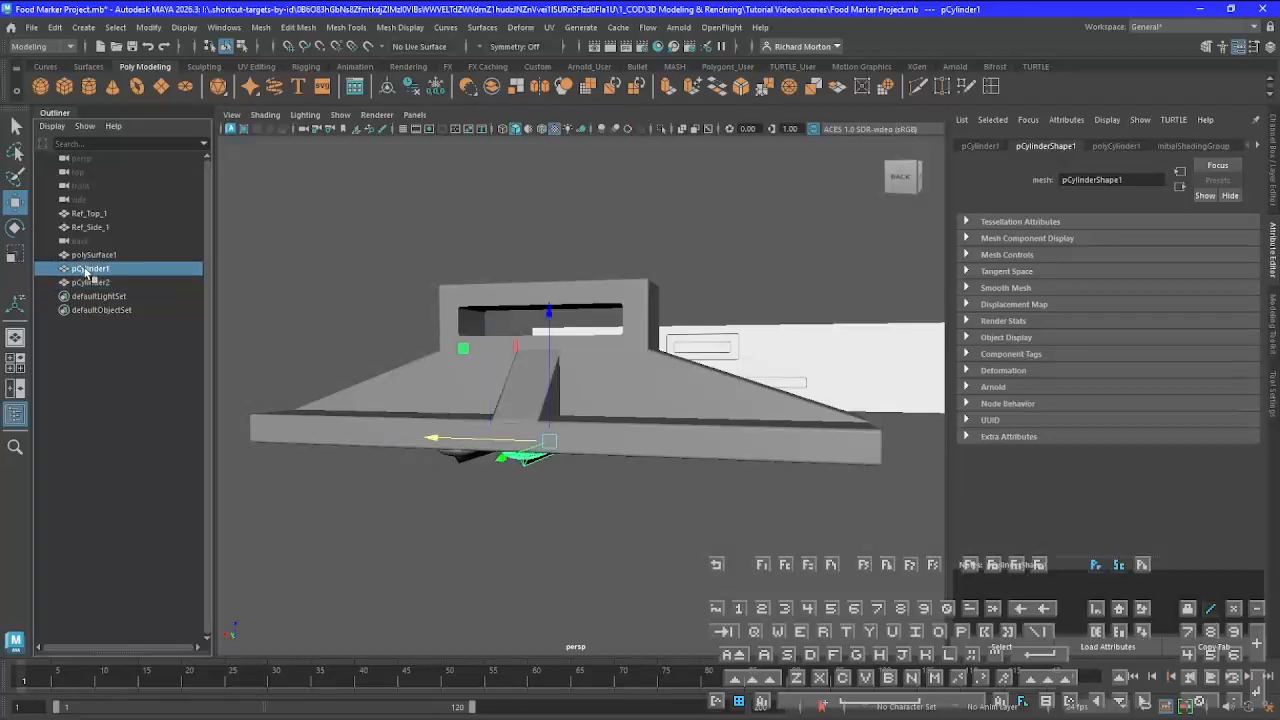
{"action": "left_click", "coordinate": [93, 255]}
{"action": "left_click", "coordinate": [92, 269]}
{"action": "left_click", "coordinate": [100, 255]}
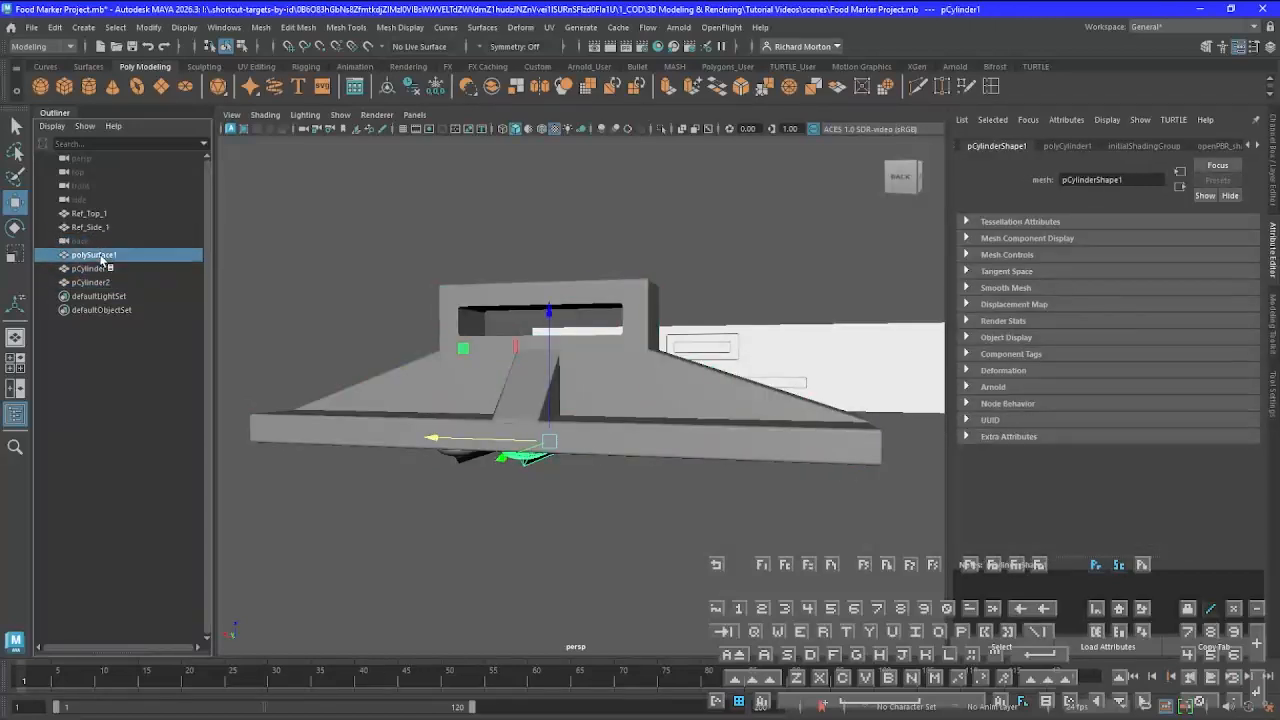